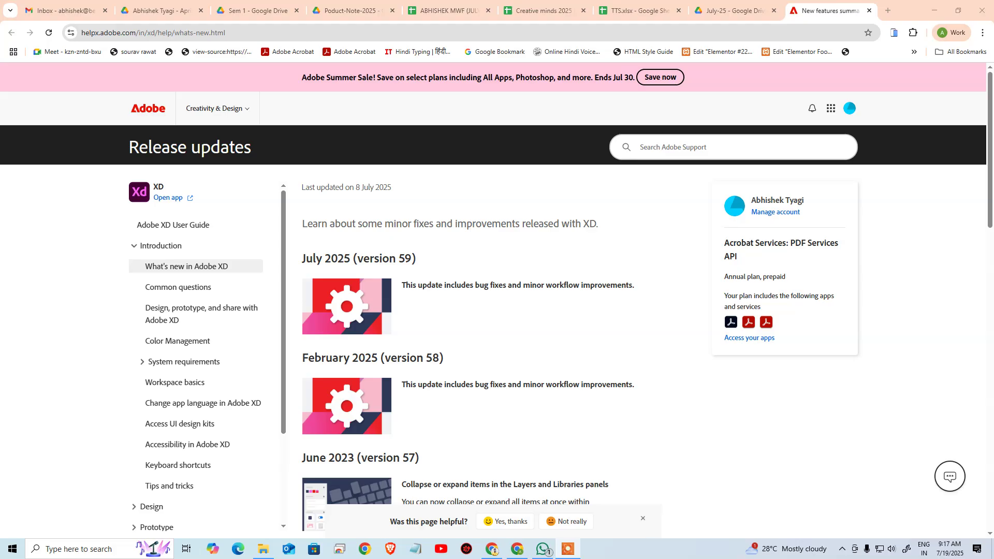
# Search the web for "adobe india" in a new tab and look through the results.
pyautogui.click(887, 10)
pyautogui.write('adobe india')
pyautogui.press('Return')
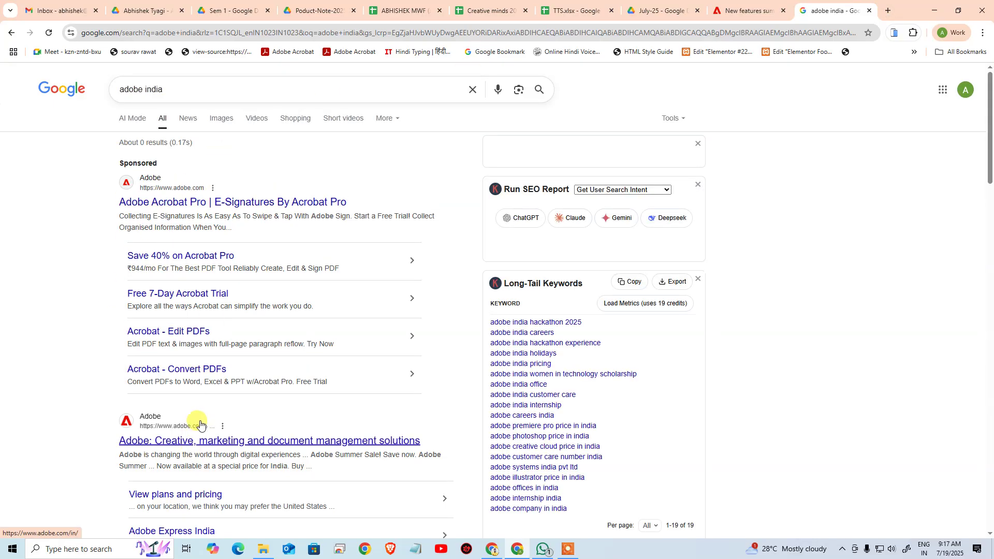
pyautogui.scroll(-2, 200, 424)
pyautogui.scroll(-2, 202, 347)
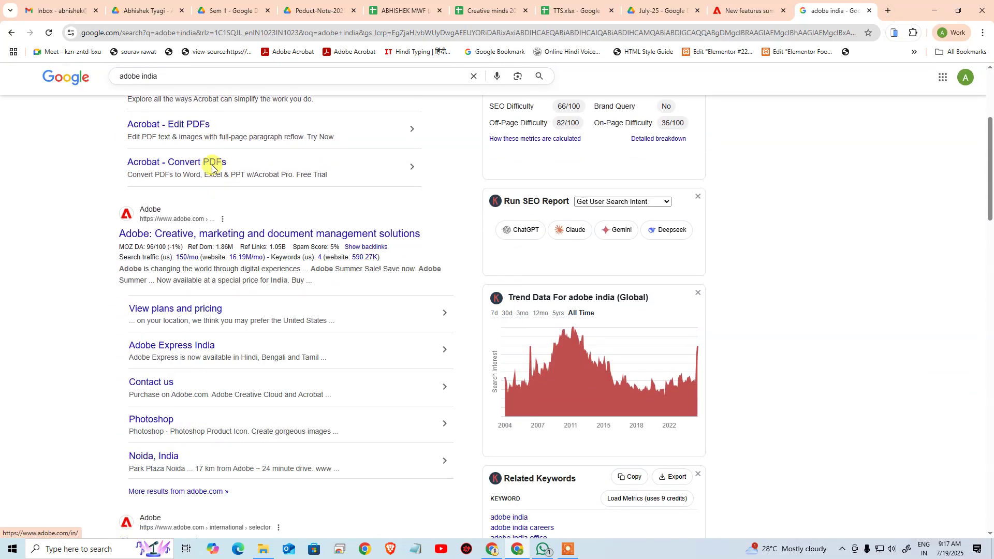
# Change the web search to "adobe india login" and open the result about signing in to an Adobe account.
pyautogui.click(235, 74)
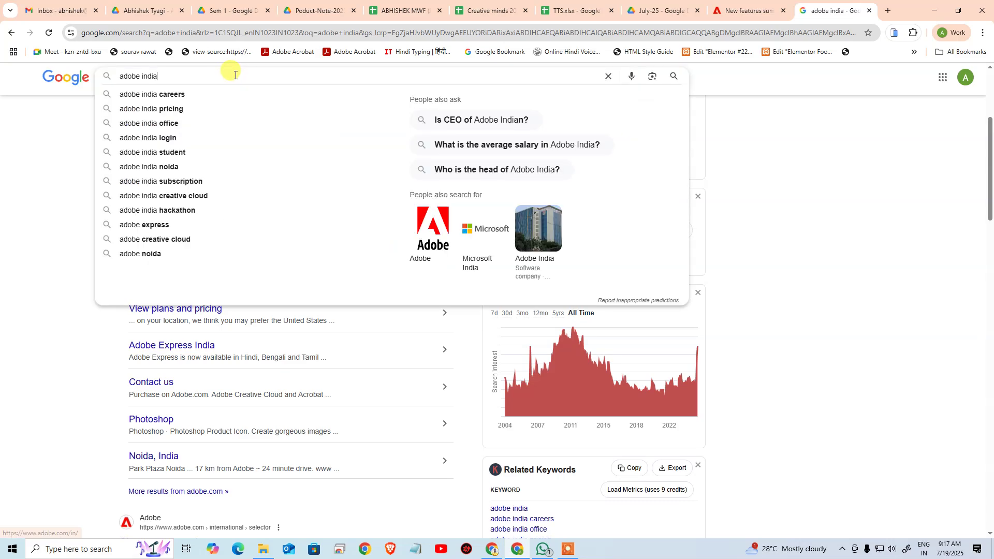
pyautogui.write('login')
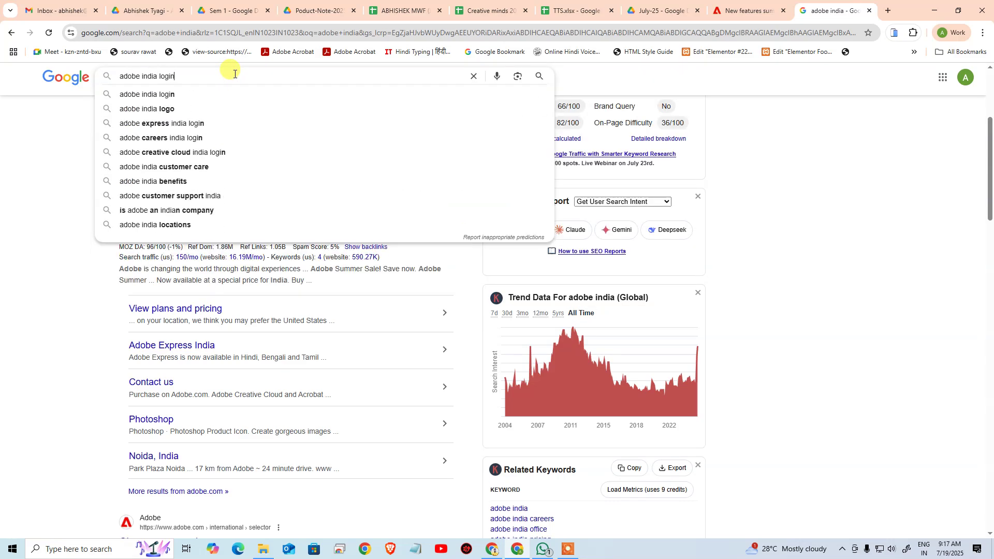
pyautogui.press('Return')
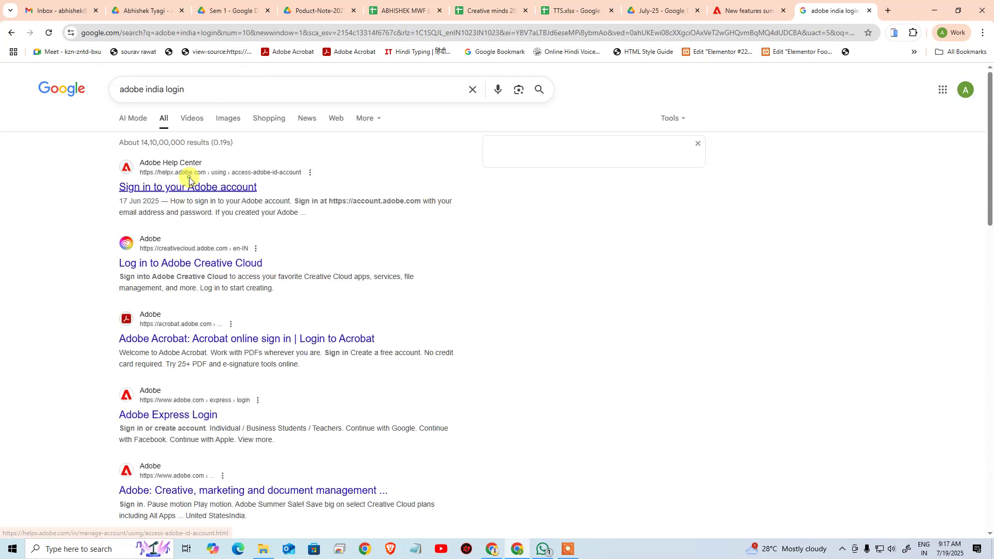
pyautogui.click(187, 177)
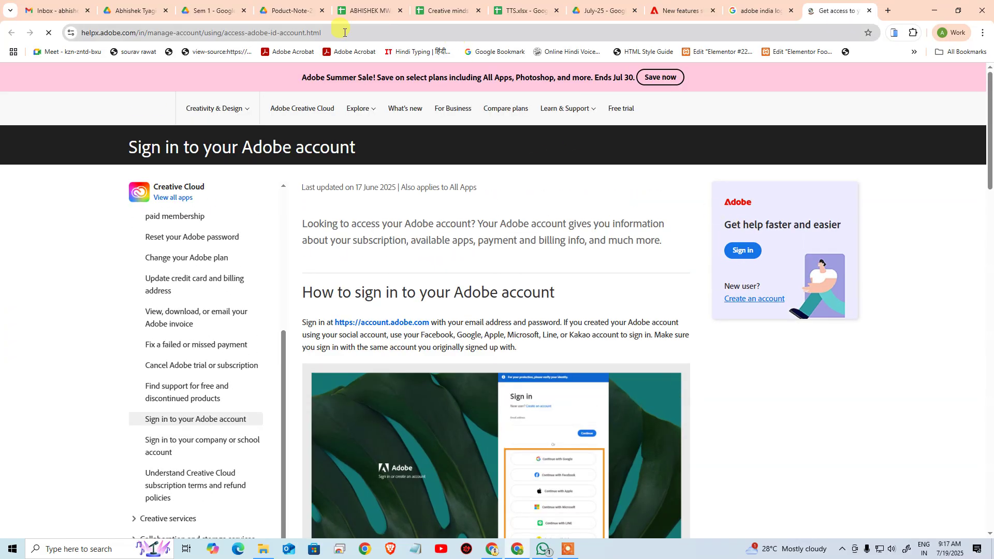
# Copy and paste the web address of the Adobe account sign-in help page.
pyautogui.click(347, 34)
pyautogui.hotkey('ctrl', 'c')
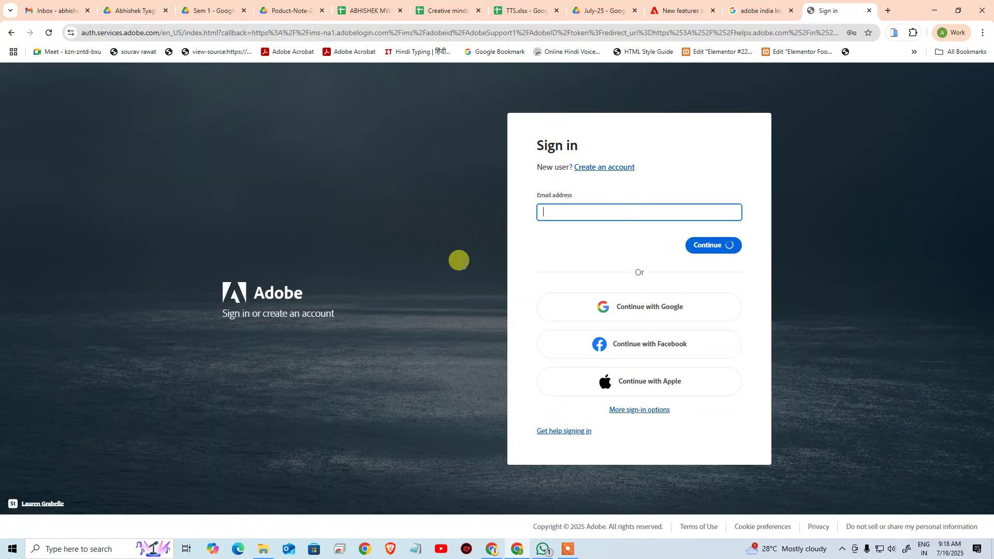
pyautogui.hotkey('ctrl', 'v')
pyautogui.press('Return')
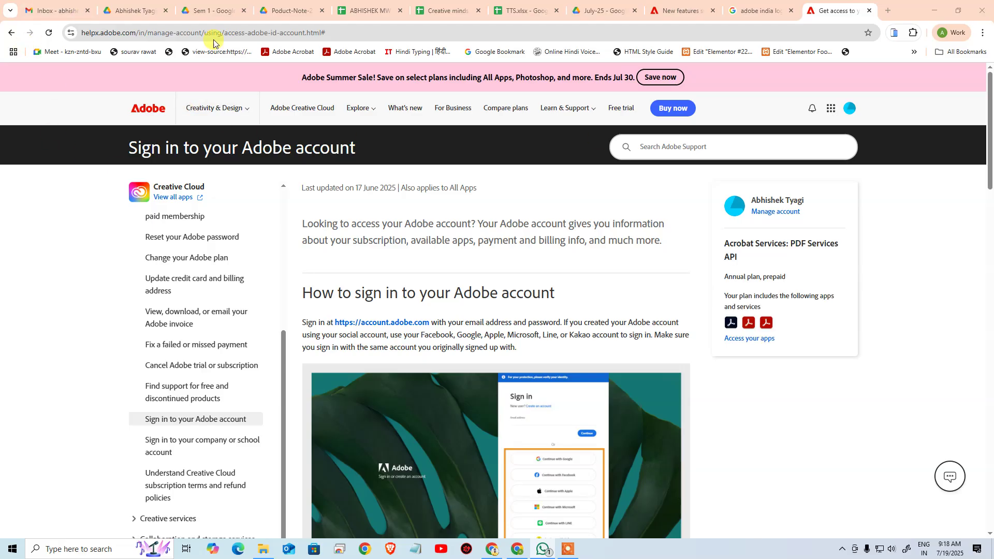
# Open the Adobe account management page, and close it along with the "adobe india login" results.
pyautogui.click(770, 216)
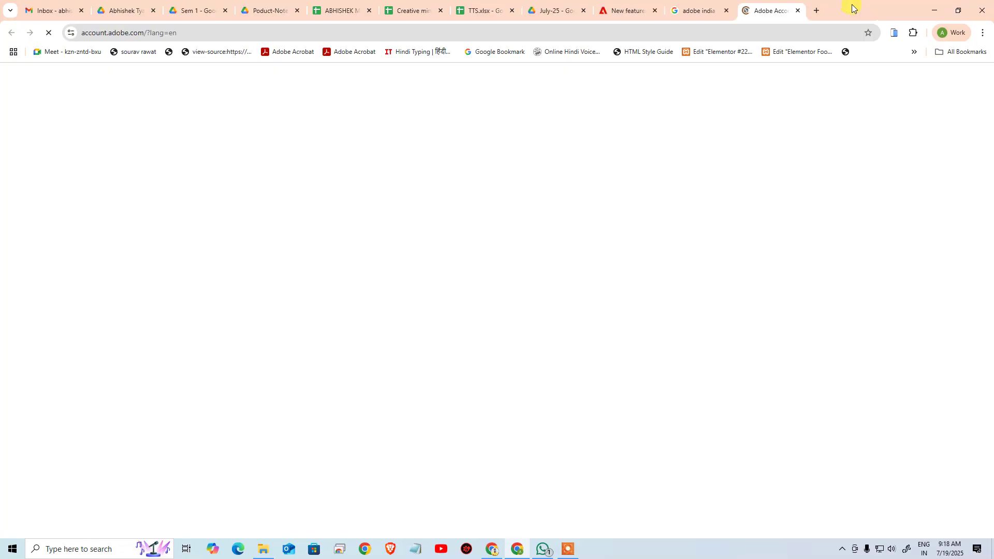
pyautogui.click(869, 10)
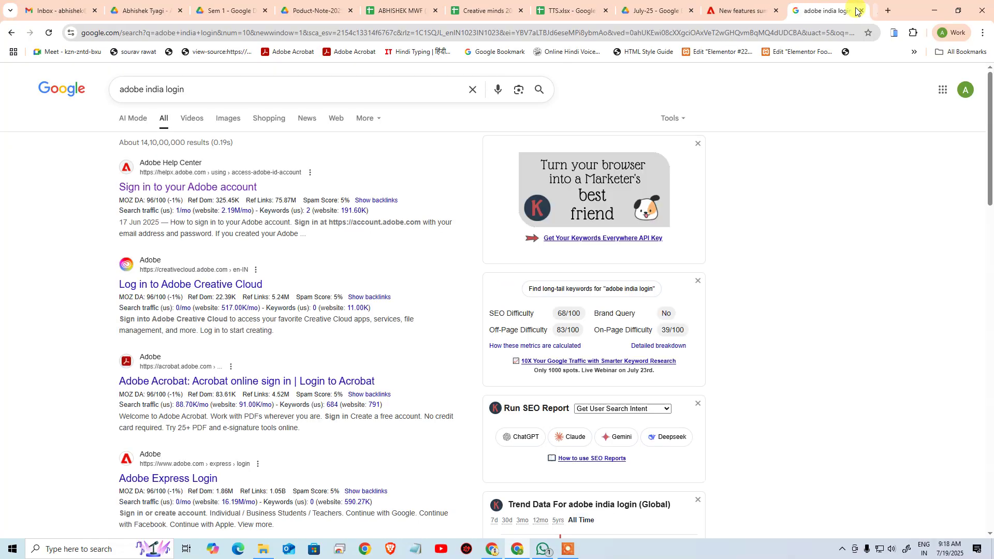
pyautogui.click(870, 10)
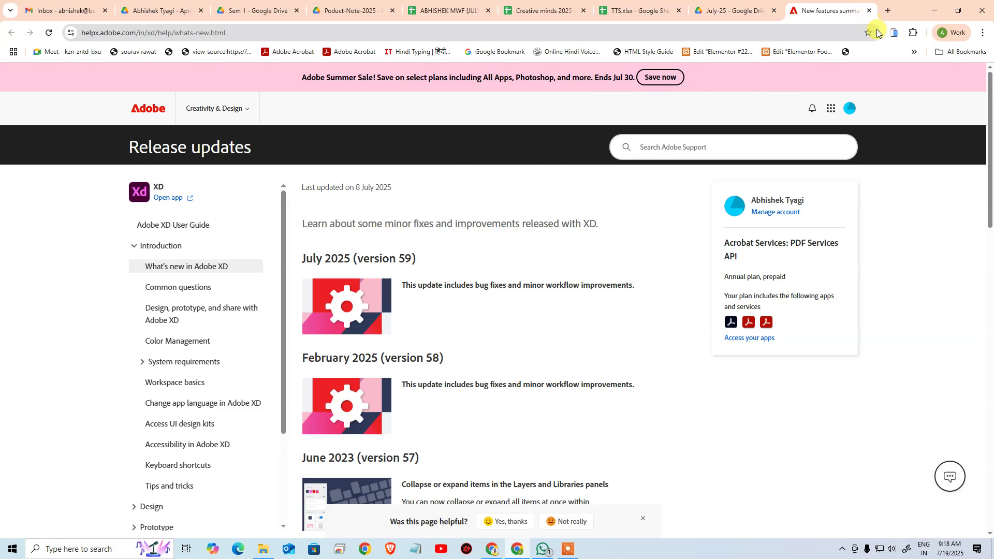
# Search the web for "filecr" in a new tab and open FileCR's Windows software page.
pyautogui.click(888, 11)
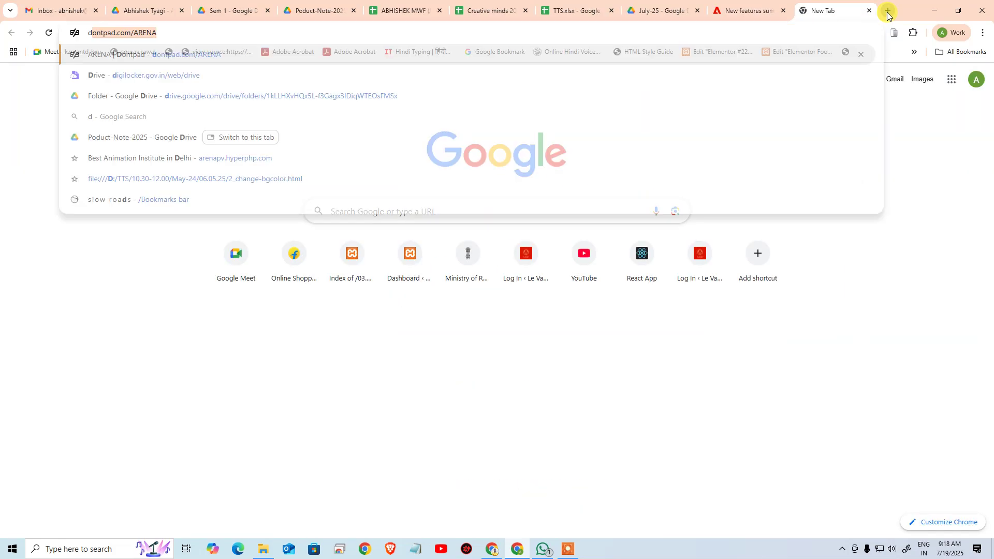
pyautogui.write('filecr')
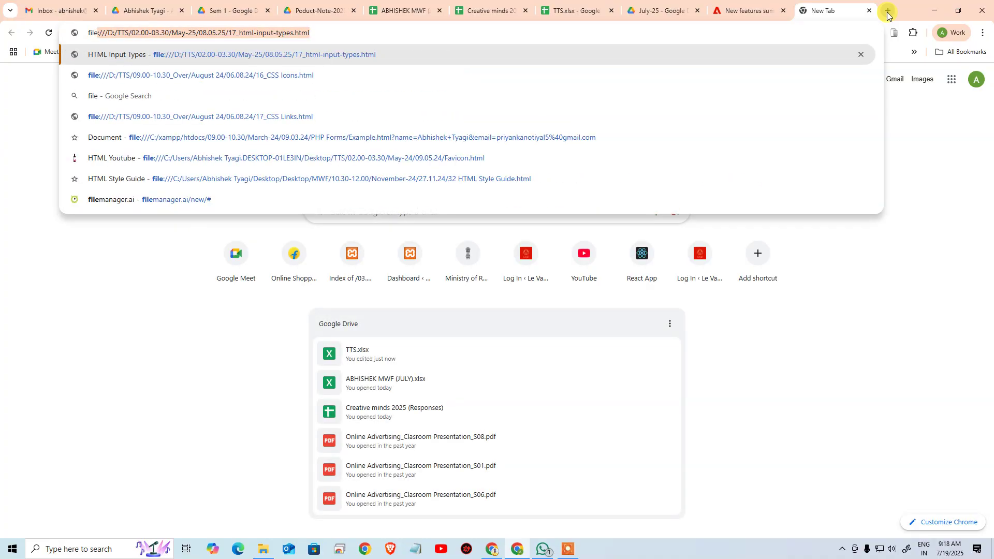
pyautogui.press('Return')
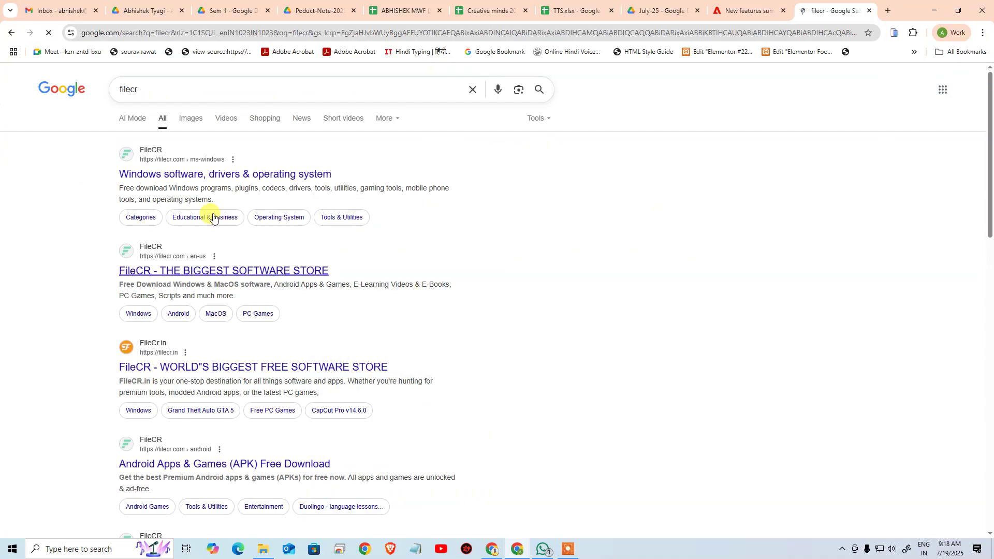
pyautogui.click(224, 174)
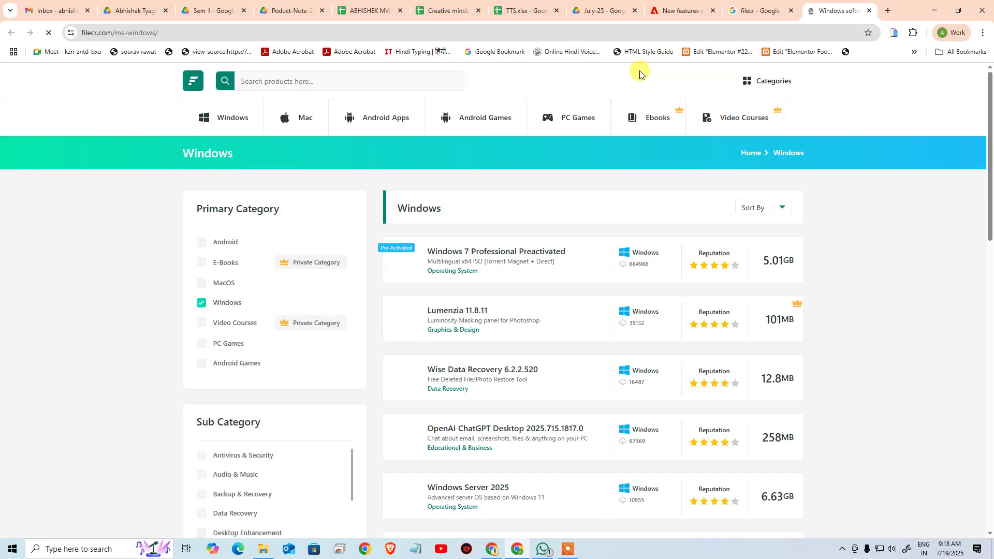
pyautogui.click(268, 82)
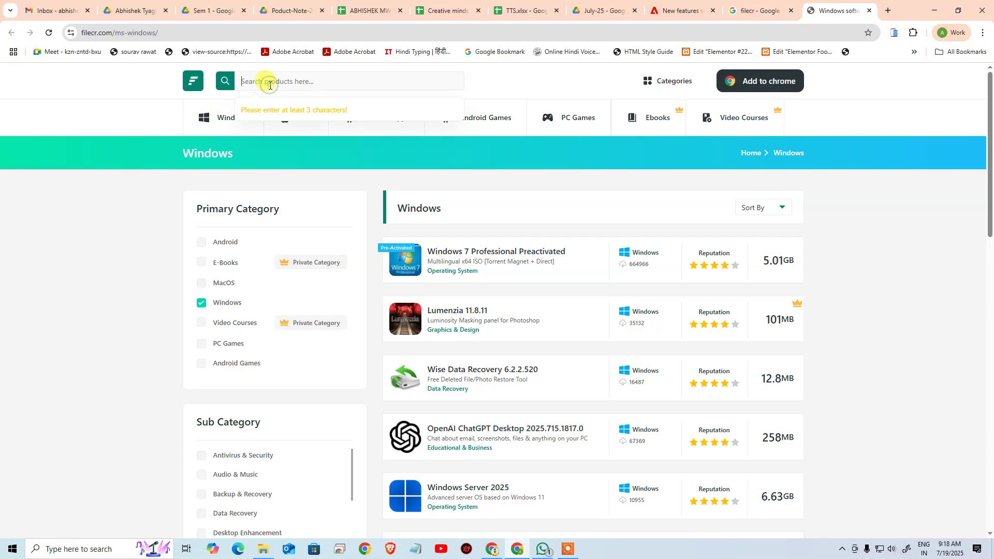
pyautogui.write('A')
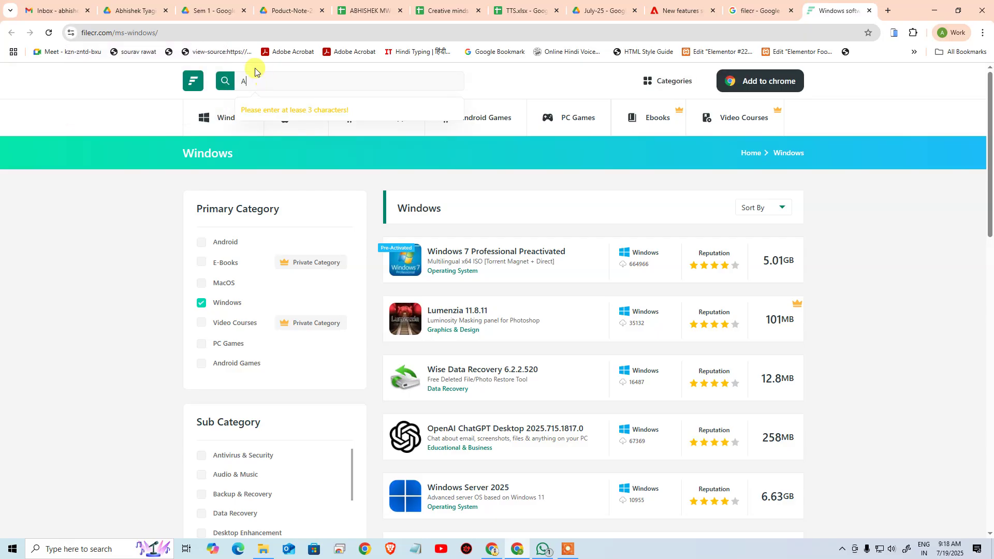
pyautogui.press('BackSpace')
pyautogui.click(33, 221)
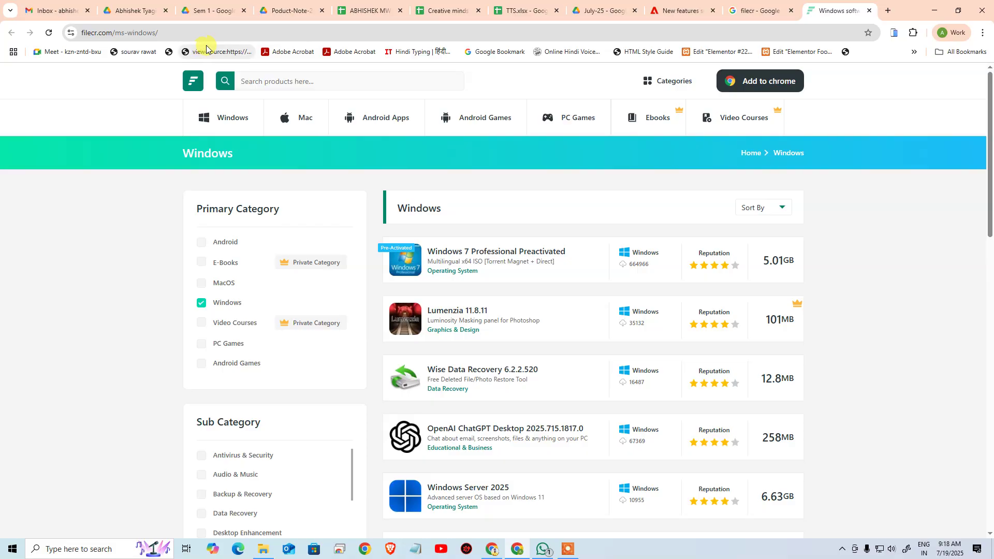
# Copy and paste the web address of FileCR's Windows software page.
pyautogui.click(182, 31)
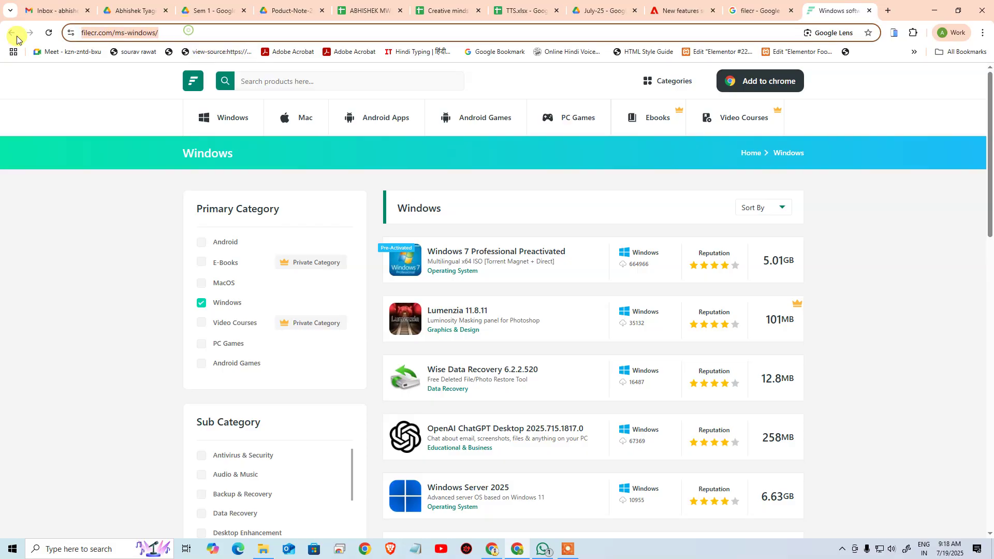
pyautogui.hotkey('ctrl', 'c')
pyautogui.hotkey('ctrl', 'v')
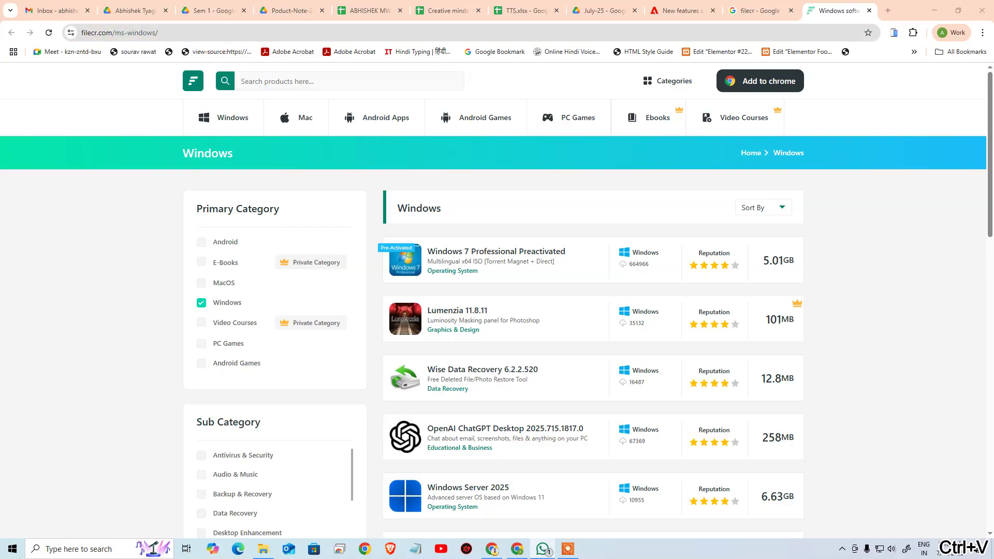
# Search the FileCR site for "adobe xd".
pyautogui.click(256, 79)
pyautogui.write('adobe')
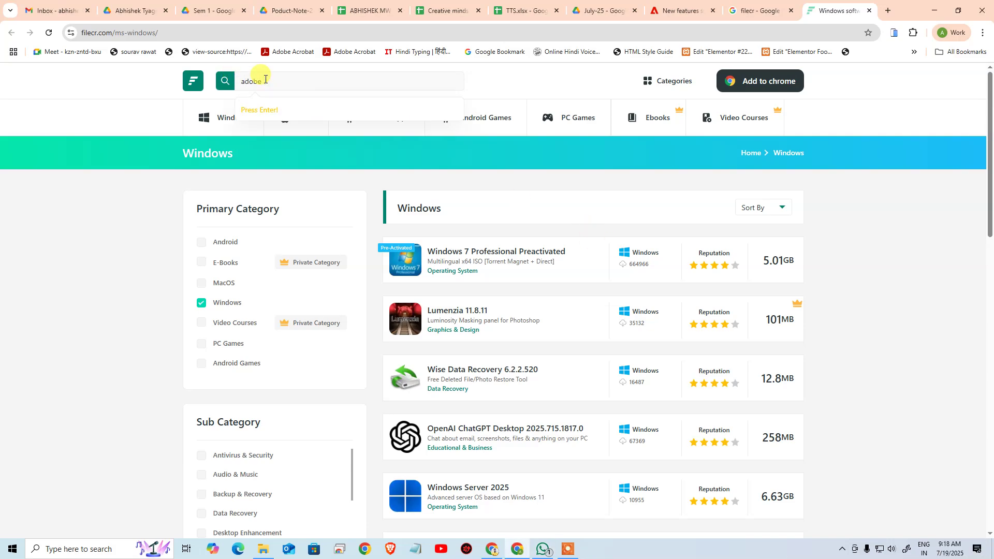
pyautogui.write(' xd')
pyautogui.click(667, 10)
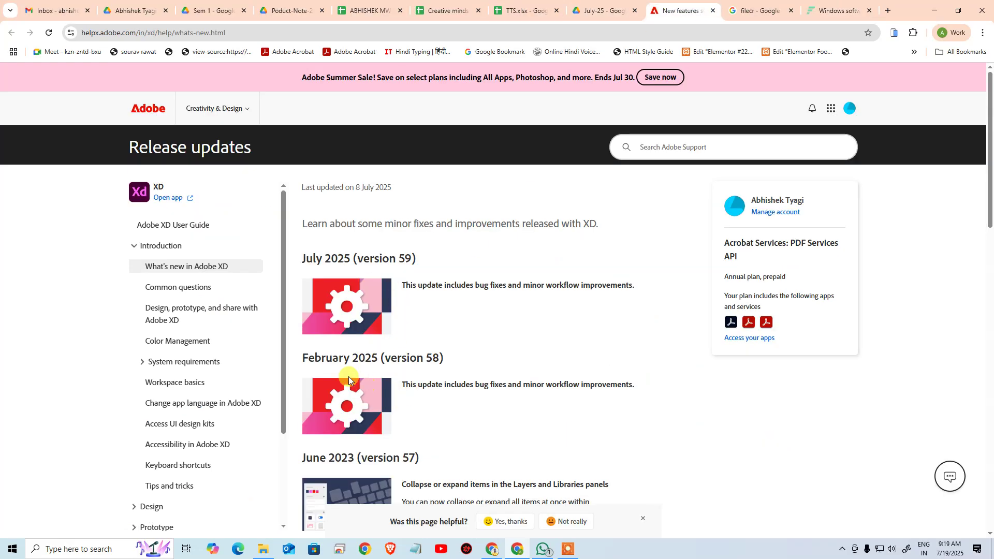
pyautogui.click(772, 7)
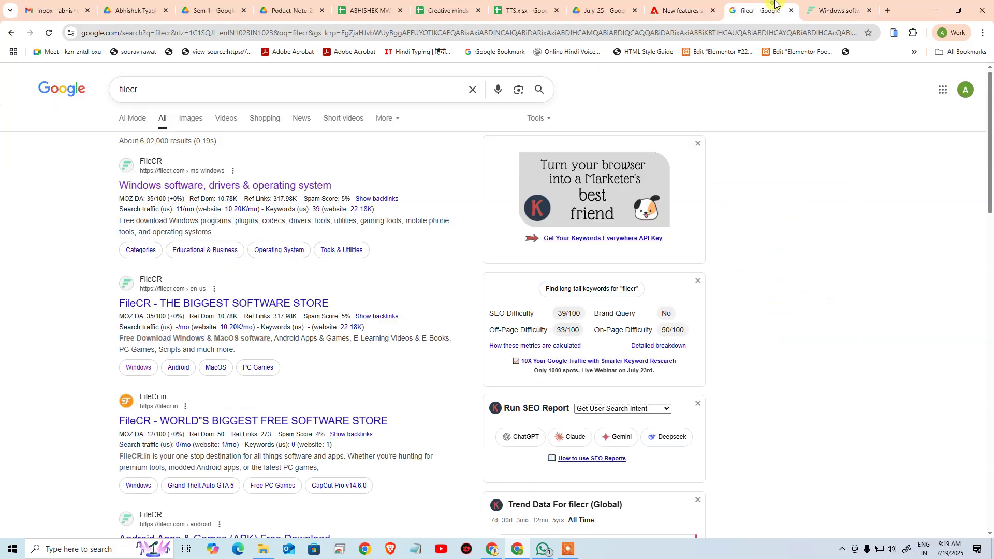
pyautogui.click(835, 10)
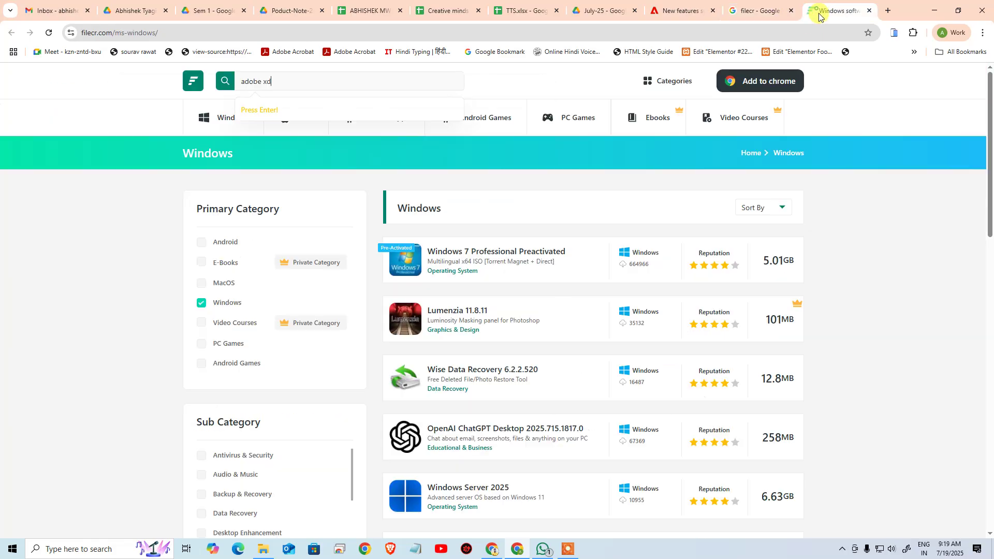
pyautogui.click(259, 111)
pyautogui.click(397, 79)
pyautogui.press('Return')
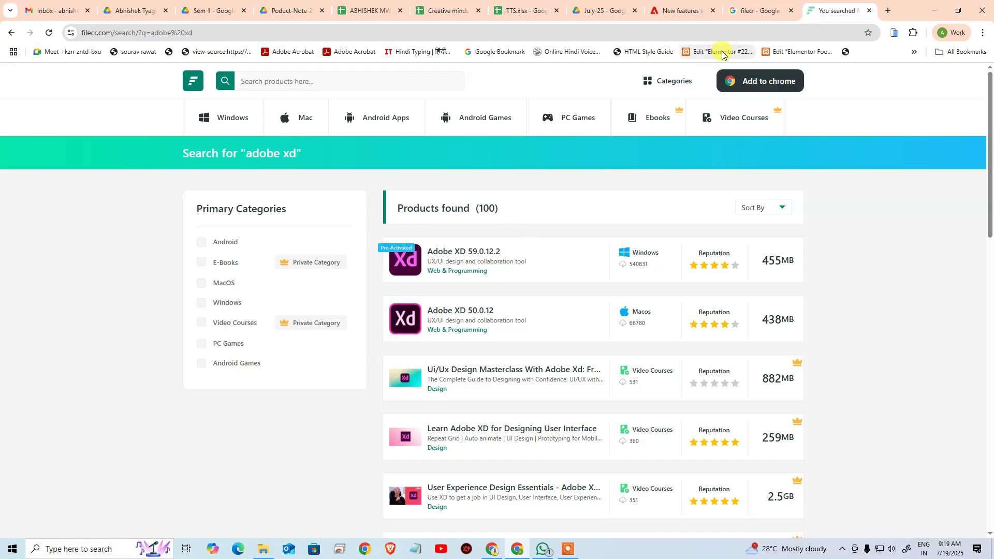
# Check the latest version on the Adobe XD release updates page and open FileCR's Adobe XD 59.0.12.2 page for Windows.
pyautogui.click(682, 8)
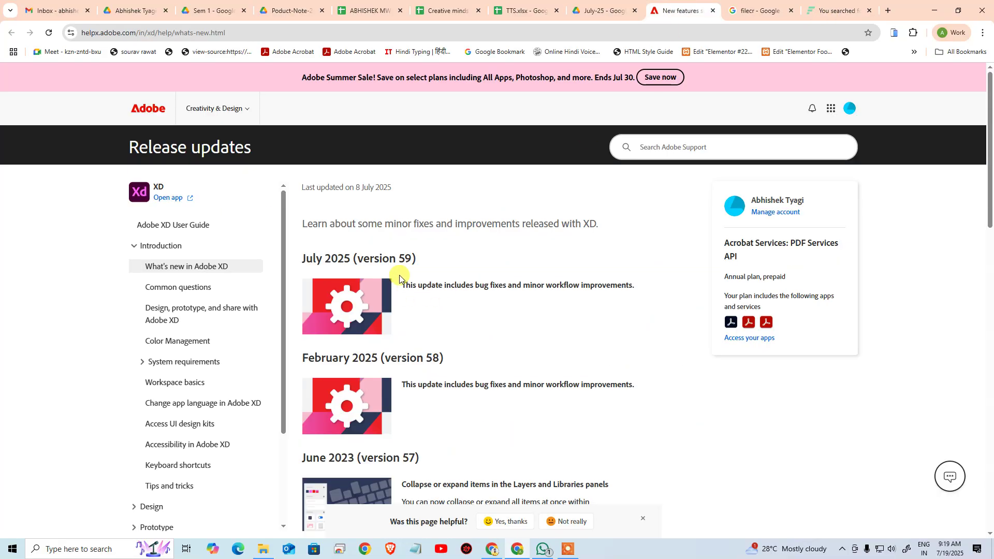
pyautogui.click(836, 9)
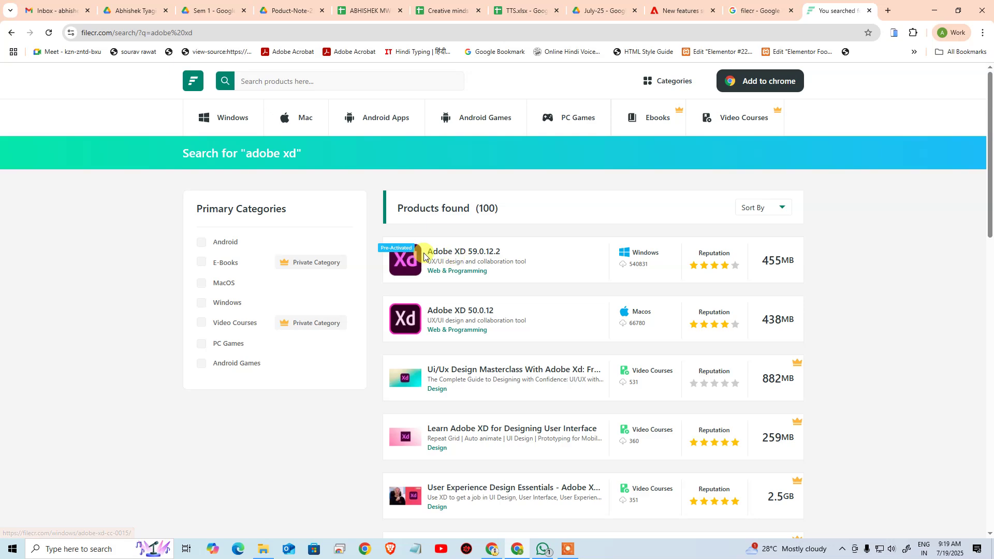
pyautogui.click(472, 251)
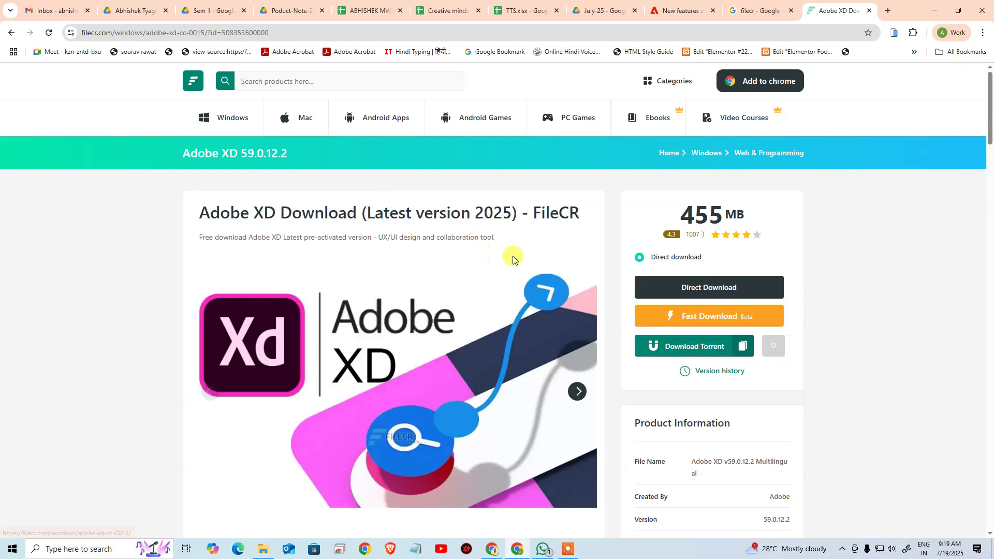
# Start the direct download of the Adobe XD zip file, dismissing the extension offer, and view the download's progress.
pyautogui.scroll(-2, 594, 246)
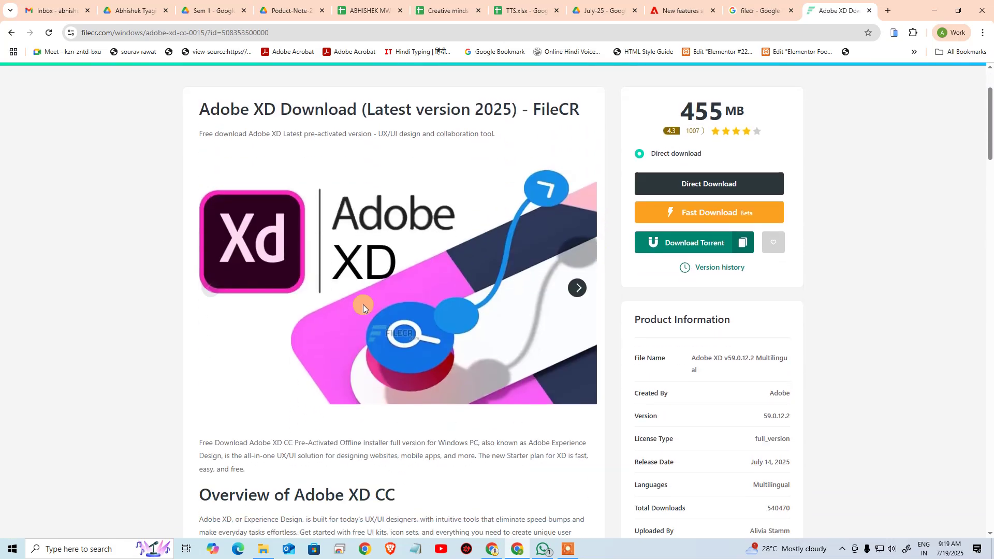
pyautogui.click(716, 179)
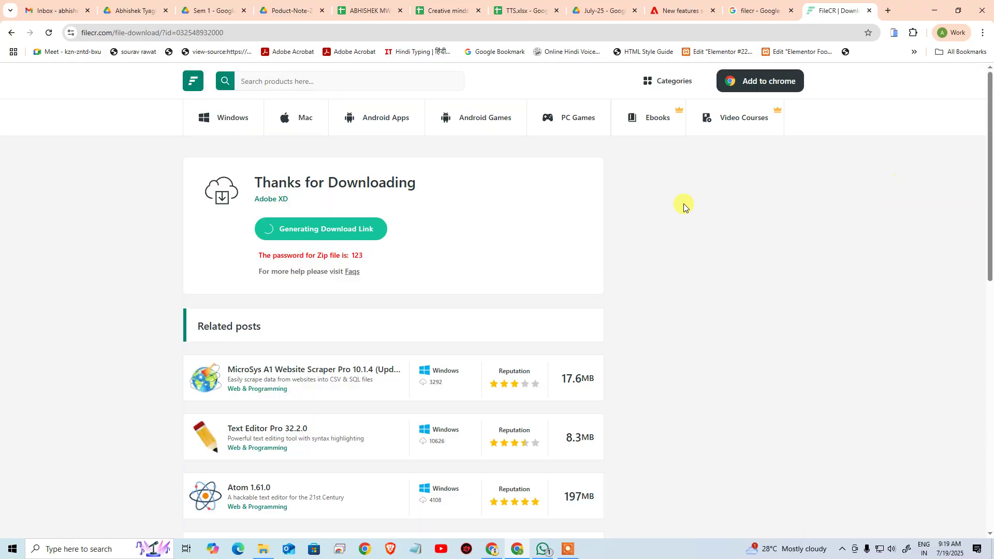
pyautogui.moveTo(311, 255); pyautogui.dragTo(395, 264)
pyautogui.click(395, 263)
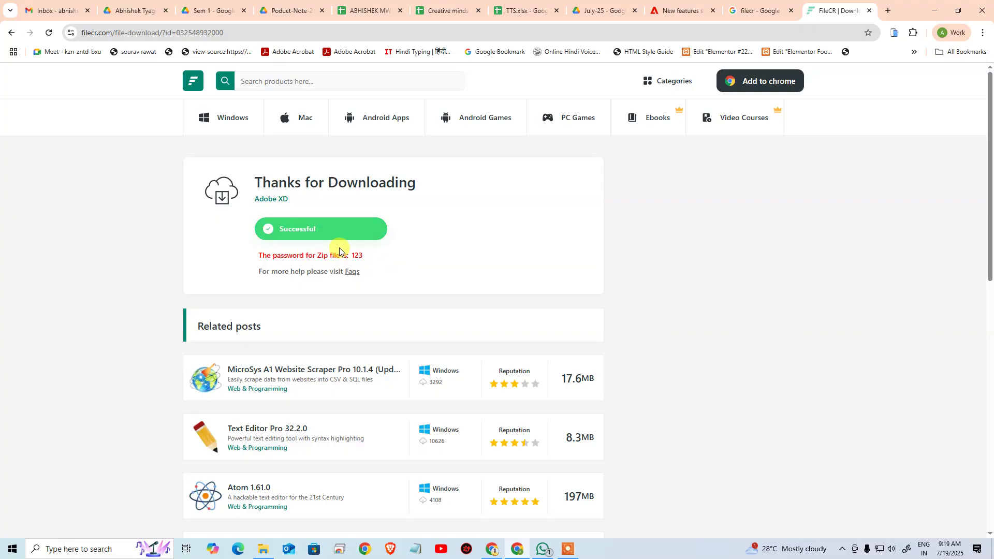
pyautogui.click(355, 232)
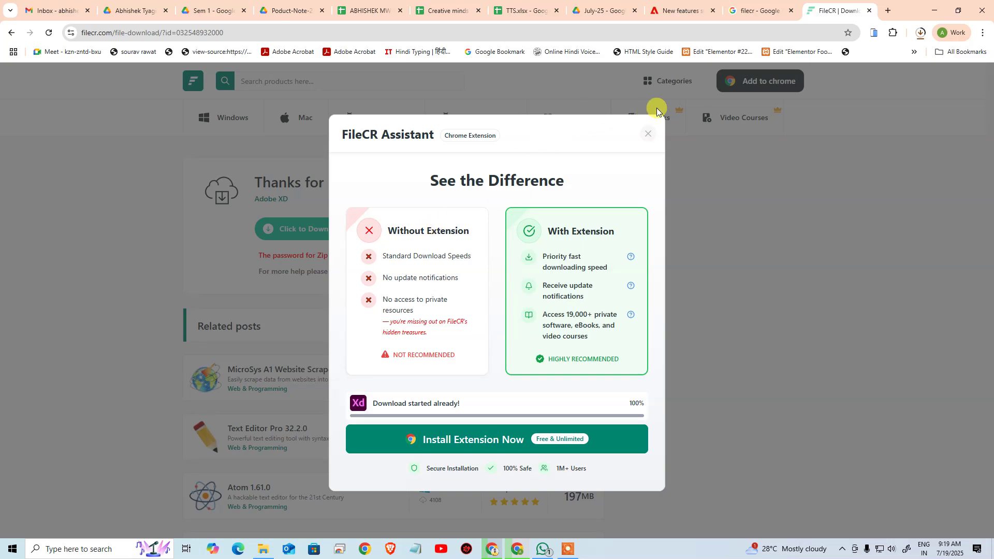
pyautogui.click(648, 133)
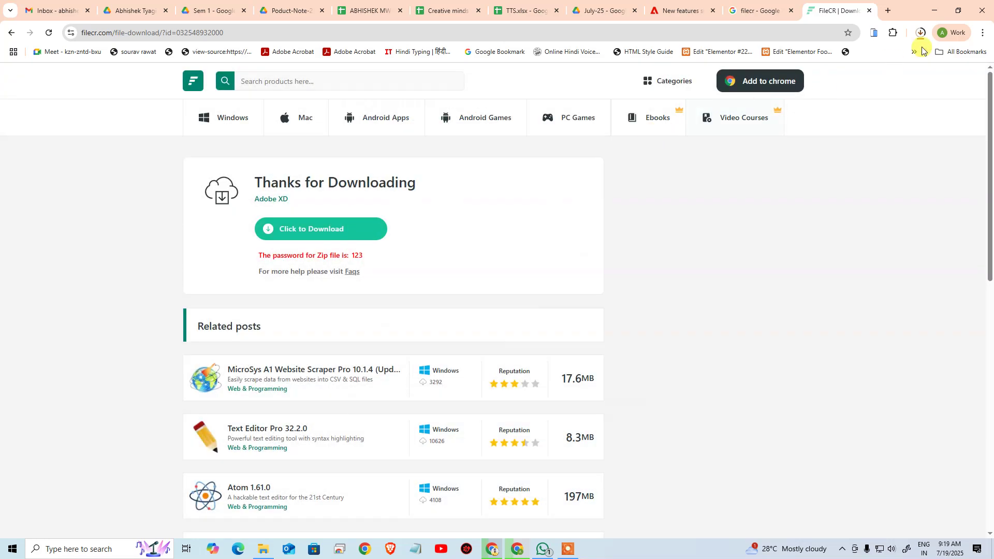
pyautogui.click(921, 33)
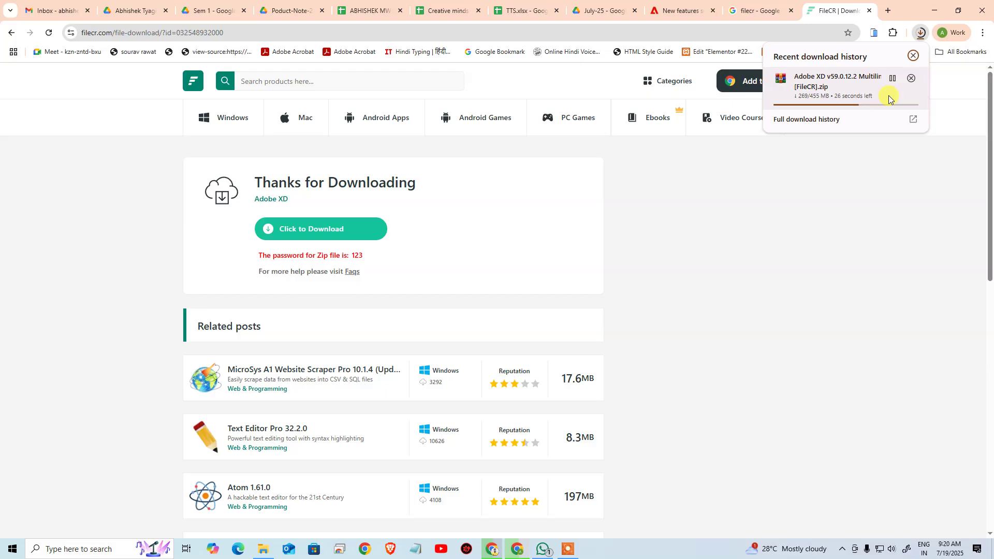
# Search the web for "adobe creative cloud" in a new tab and open Adobe's official Creative Cloud page.
pyautogui.click(886, 11)
pyautogui.write('adobe crea')
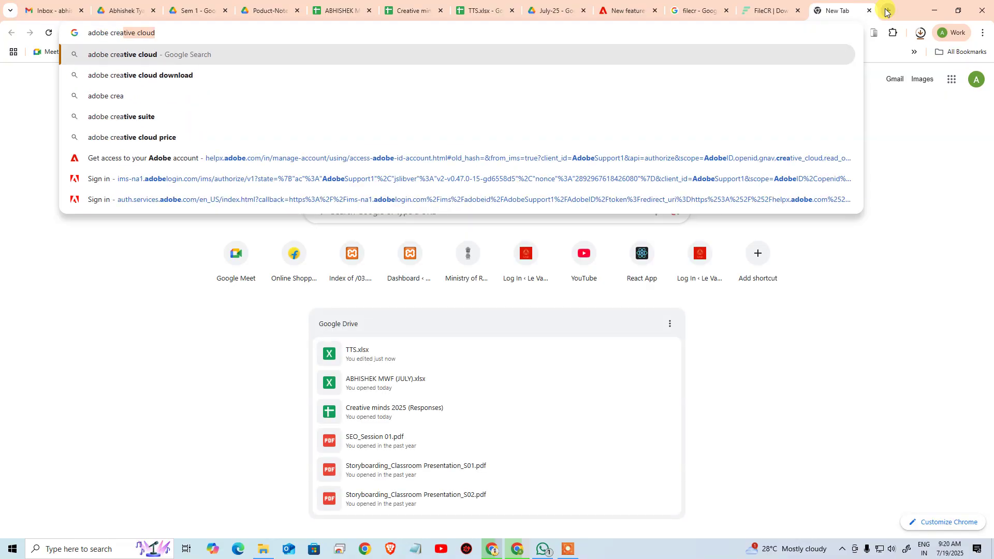
pyautogui.press('Return')
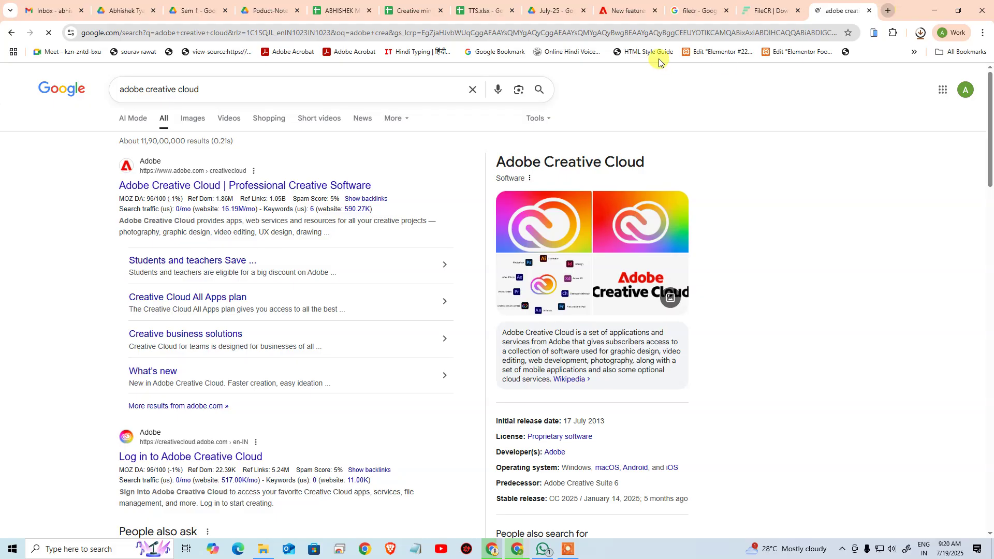
pyautogui.click(277, 187)
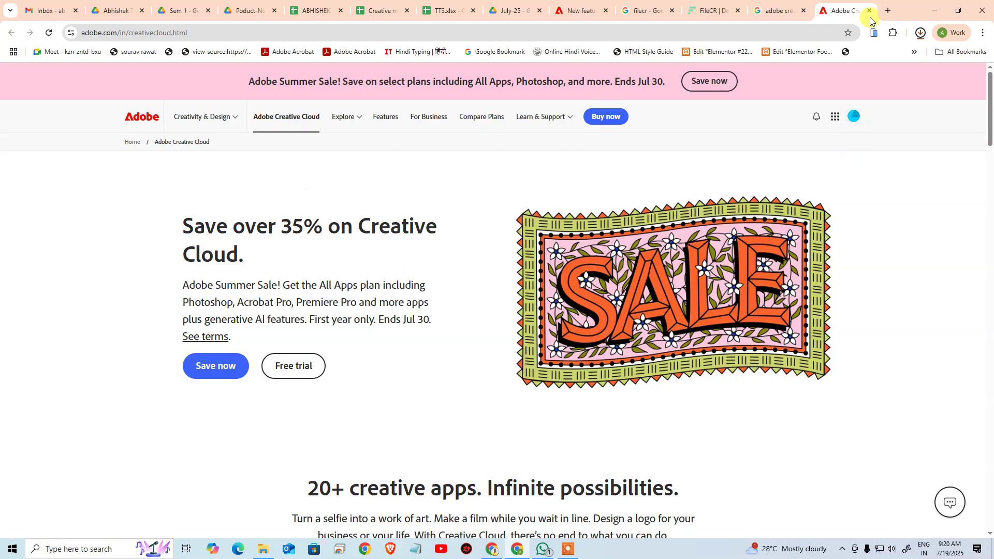
# Search for "download creative cloud" and read through Adobe's help page on downloading the Creative Cloud desktop app.
pyautogui.click(759, 31)
pyautogui.write('download')
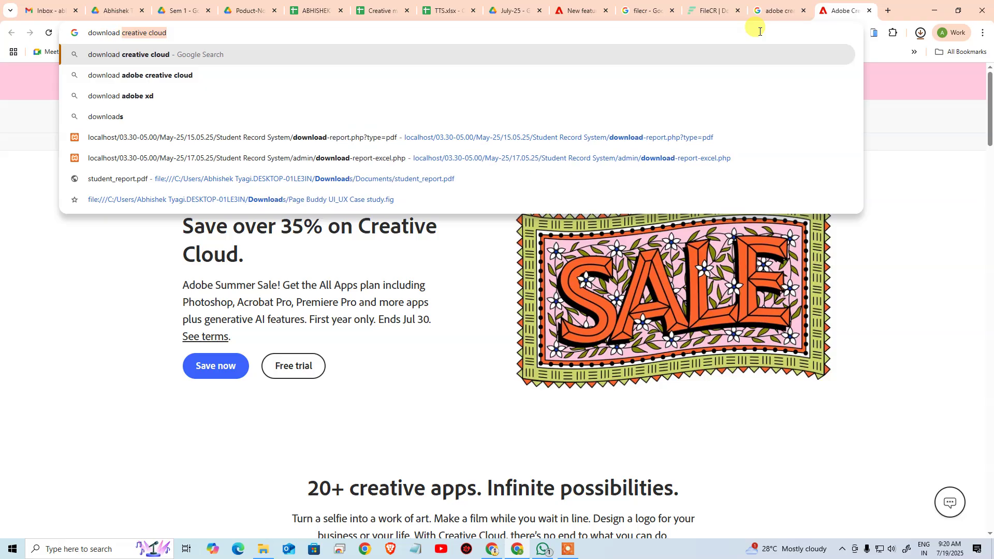
pyautogui.press('Return')
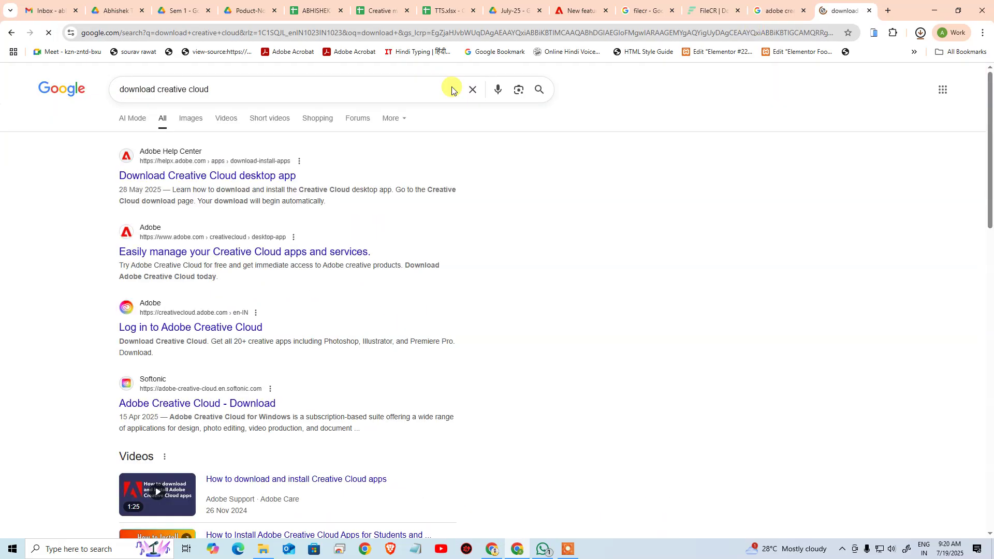
pyautogui.click(161, 177)
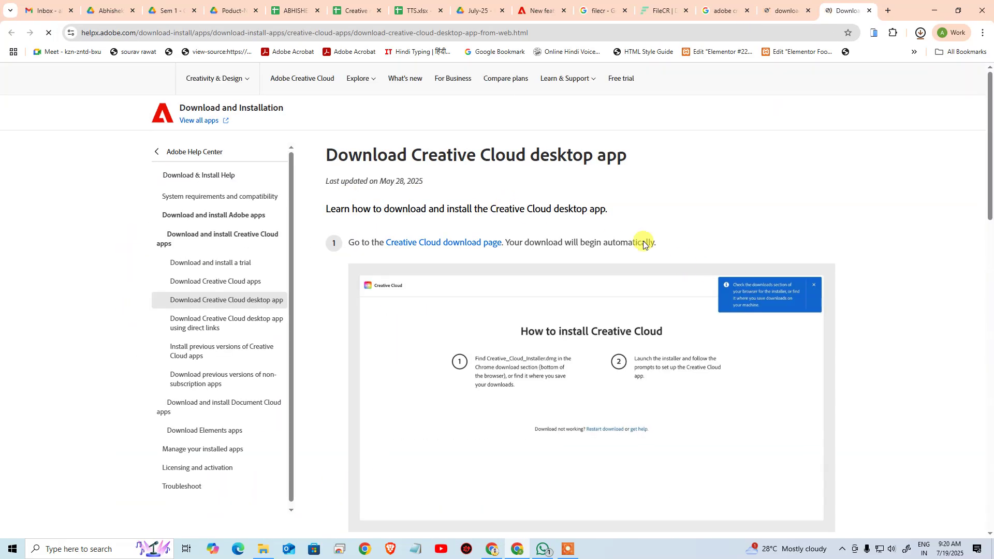
pyautogui.scroll(-12, 460, 247)
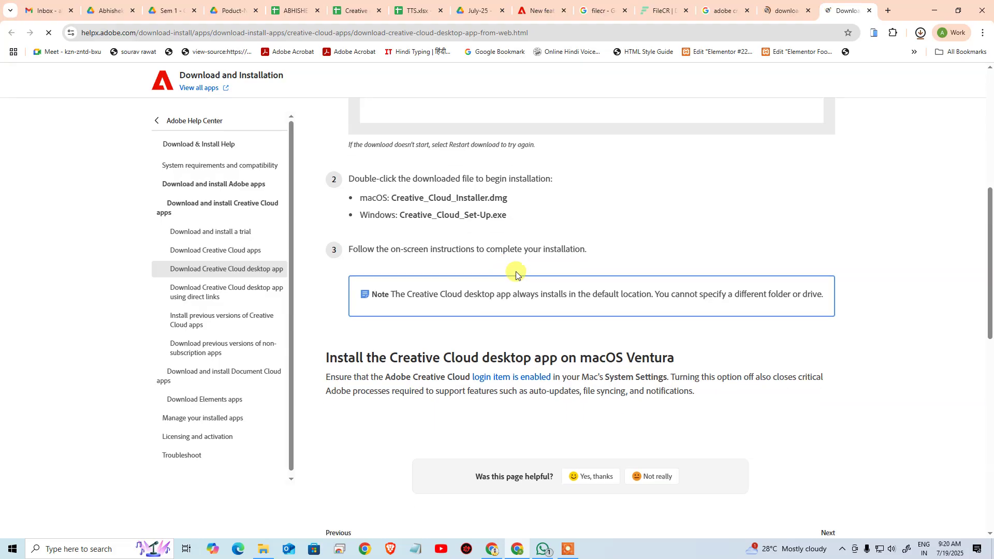
pyautogui.scroll(12, 535, 269)
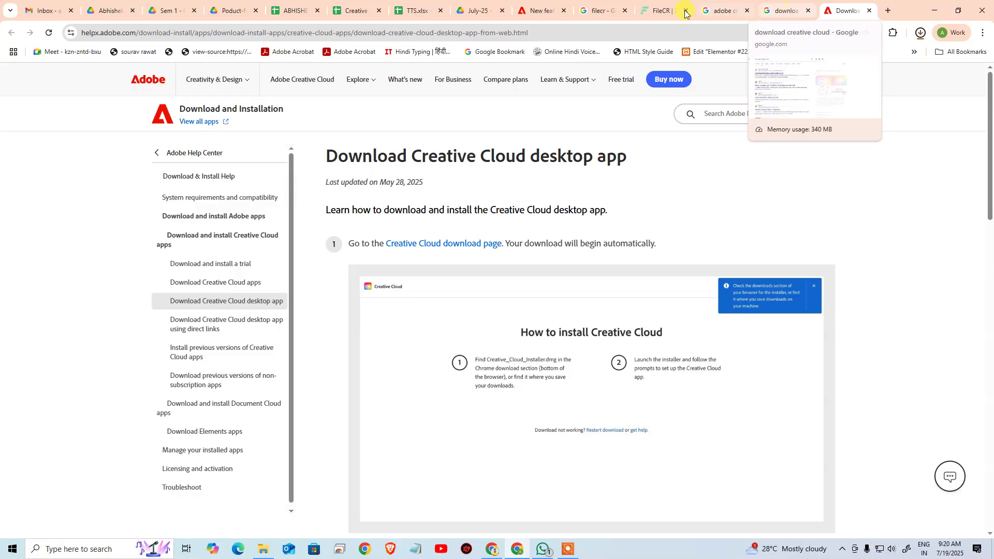
# Locate the downloaded Adobe XD v59.0.12.2 zip in its folder and extract it to a folder of the same name, entering the archive password.
pyautogui.click(663, 10)
pyautogui.click(919, 32)
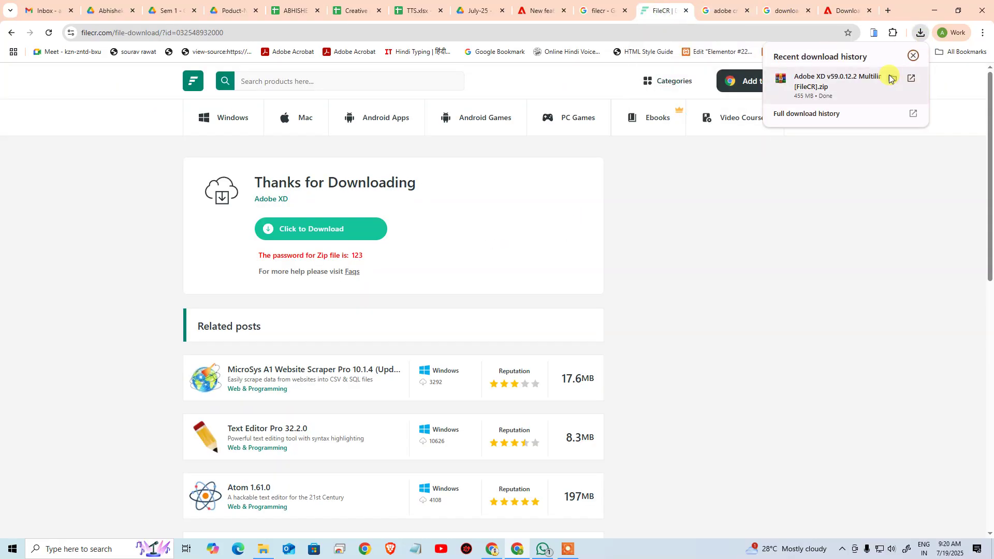
pyautogui.click(898, 80)
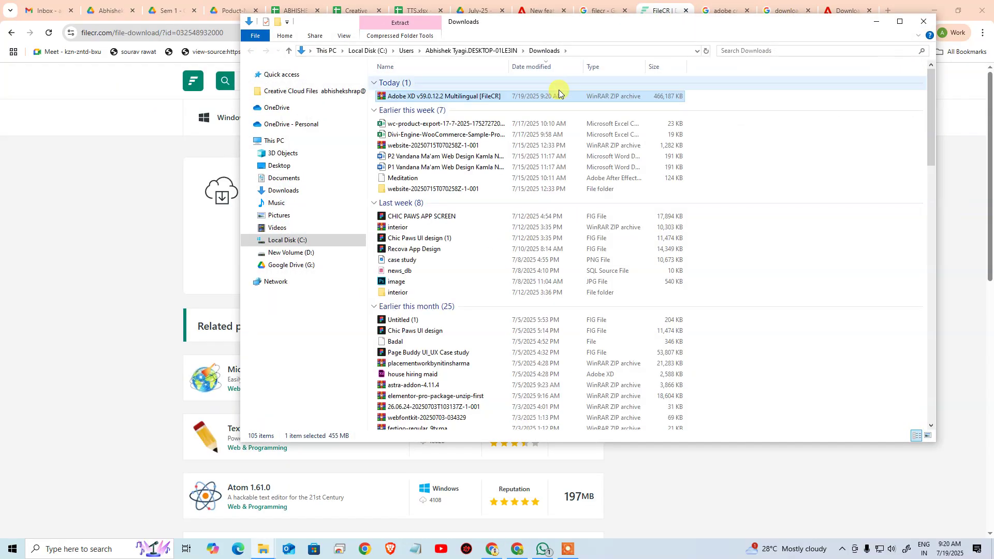
pyautogui.rightClick(580, 95)
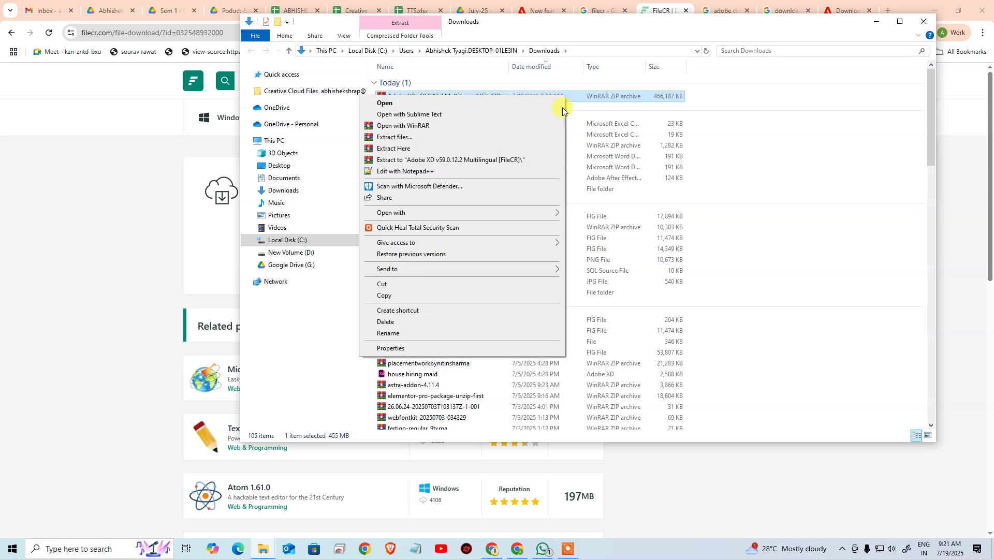
pyautogui.click(484, 161)
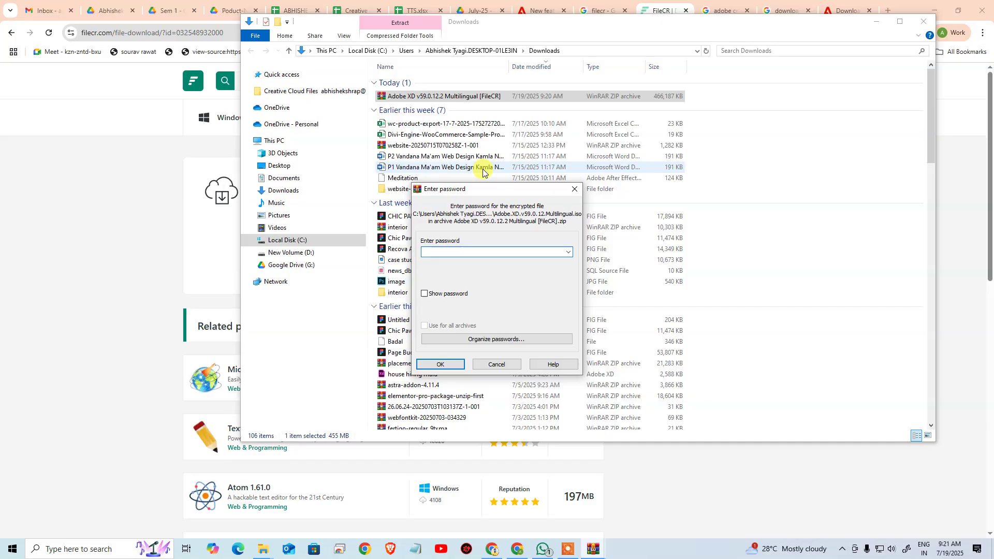
pyautogui.press('Return')
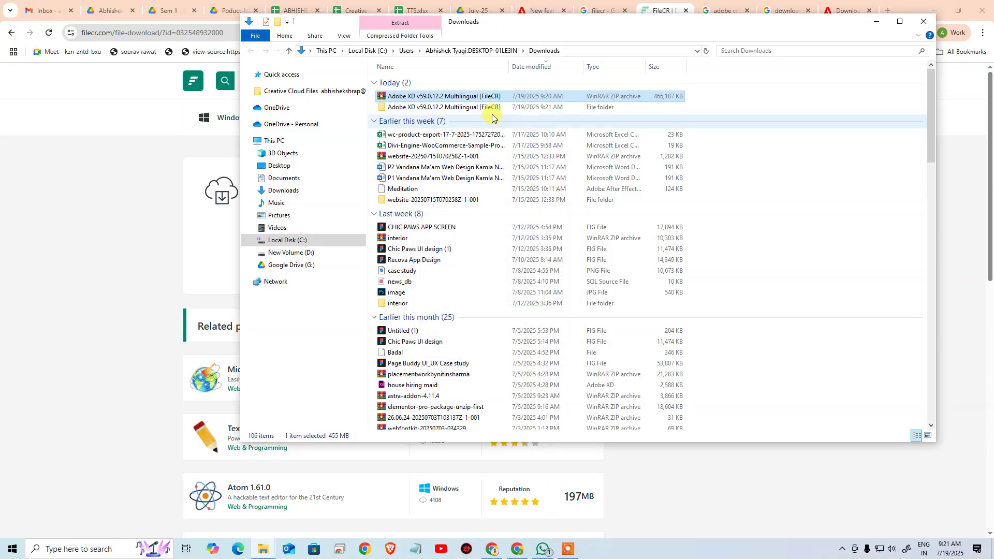
# Extract the Adobe.XD.v59.0.12.Multilingual disc image inside the unzipped folder to its own folder, and open the Adobe 2025 folder within it.
pyautogui.doubleClick(461, 107)
pyautogui.doubleClick(453, 82)
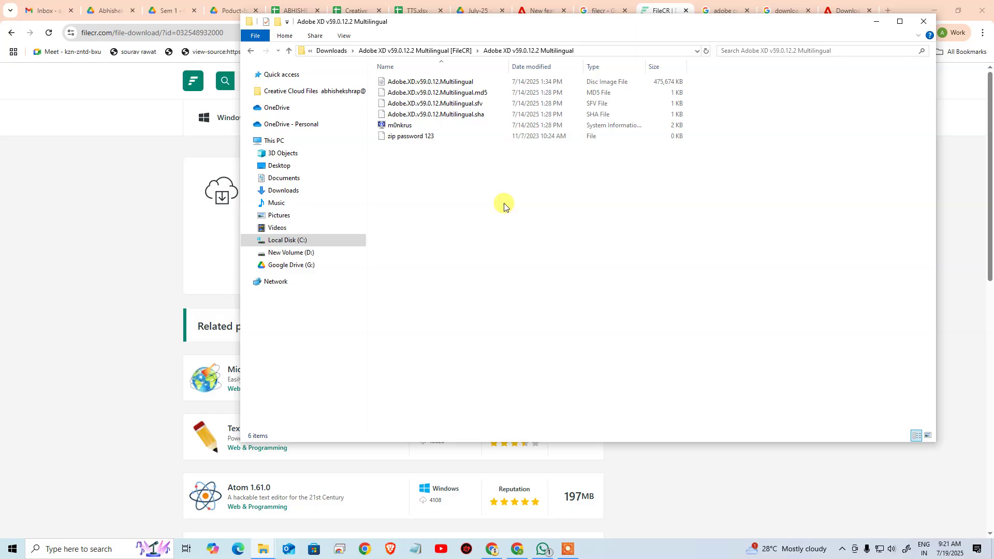
pyautogui.doubleClick(480, 83)
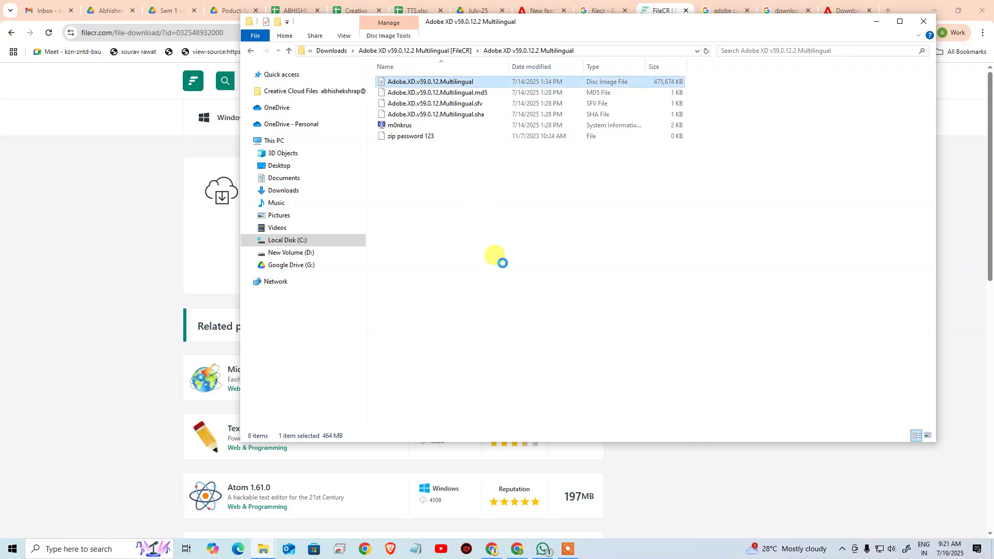
pyautogui.hotkey('shift', 'F10')
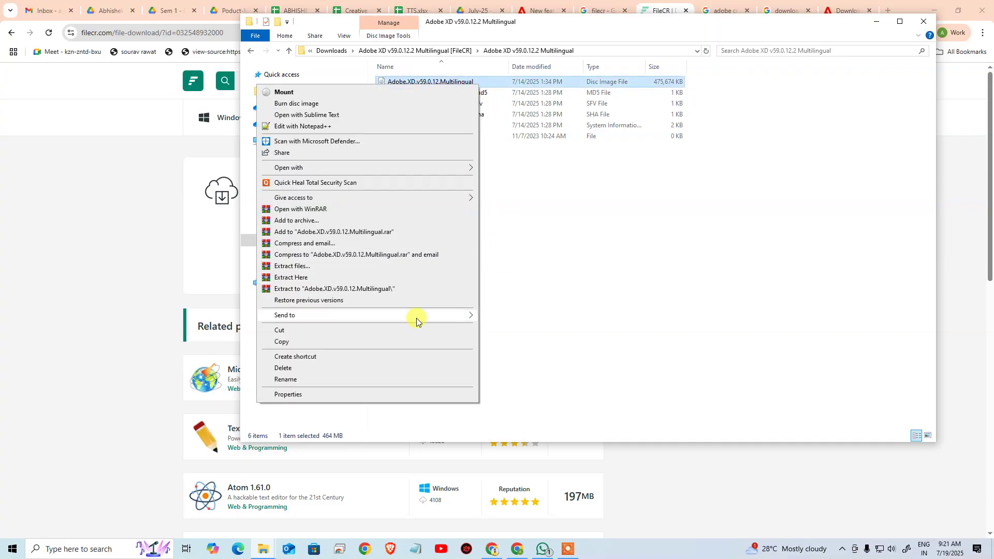
pyautogui.click(429, 289)
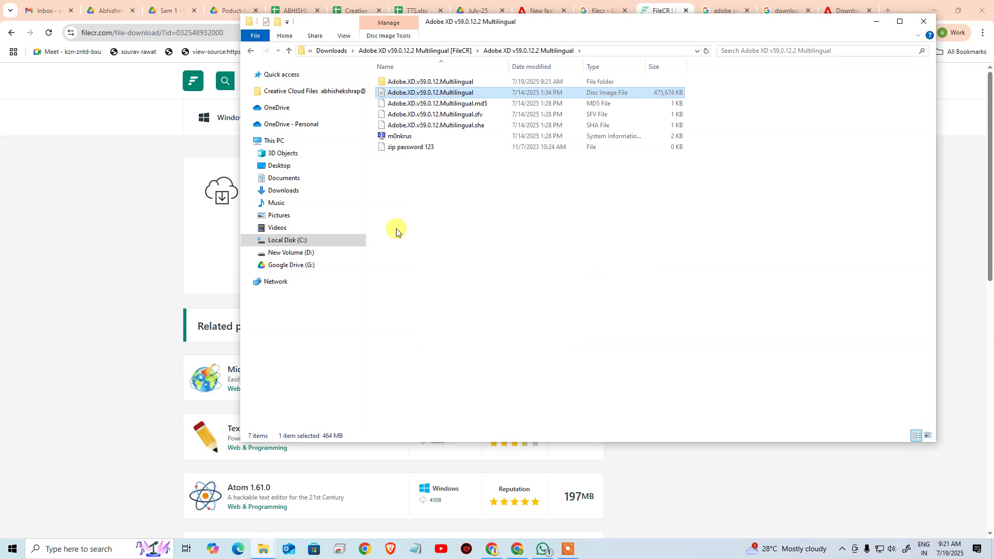
pyautogui.doubleClick(451, 81)
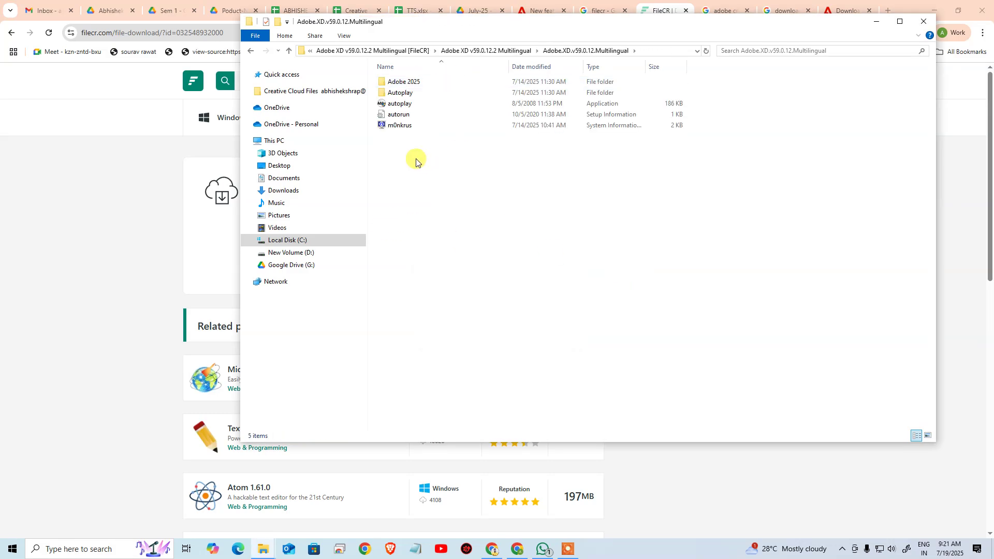
pyautogui.doubleClick(413, 83)
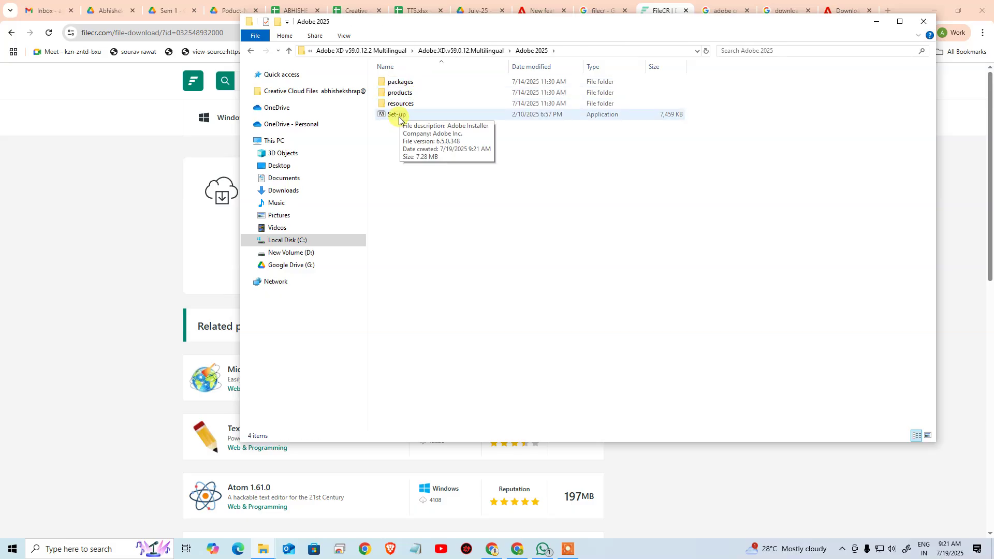
# Find the installed Adobe XD app through Windows search with "xd" and uninstall it.
pyautogui.press('super')
pyautogui.write('a')
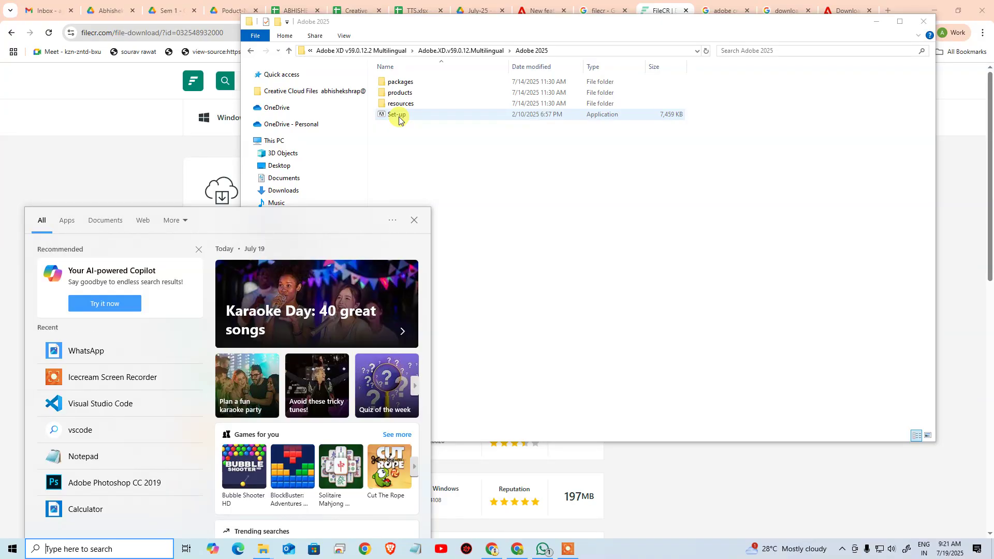
pyautogui.write('xd')
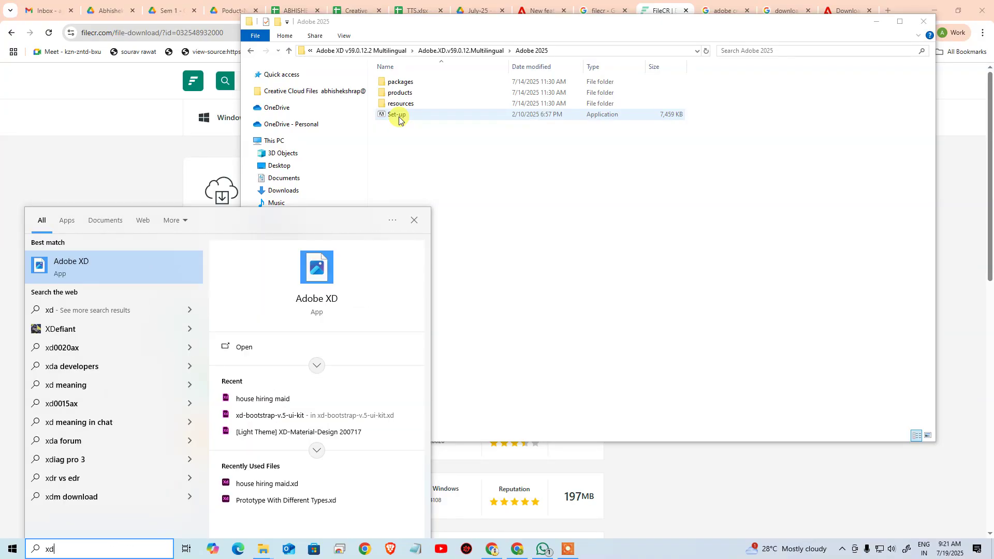
pyautogui.rightClick(101, 273)
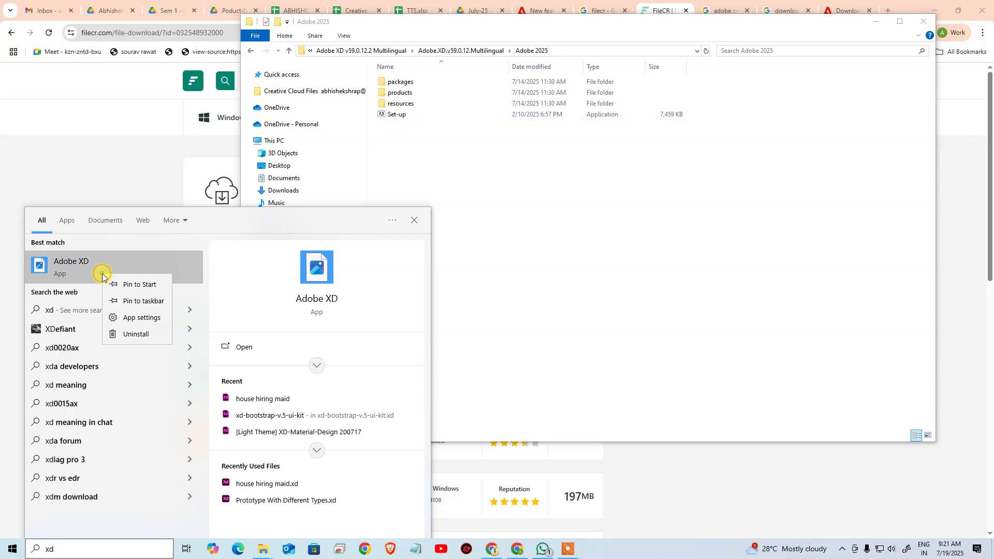
pyautogui.click(126, 334)
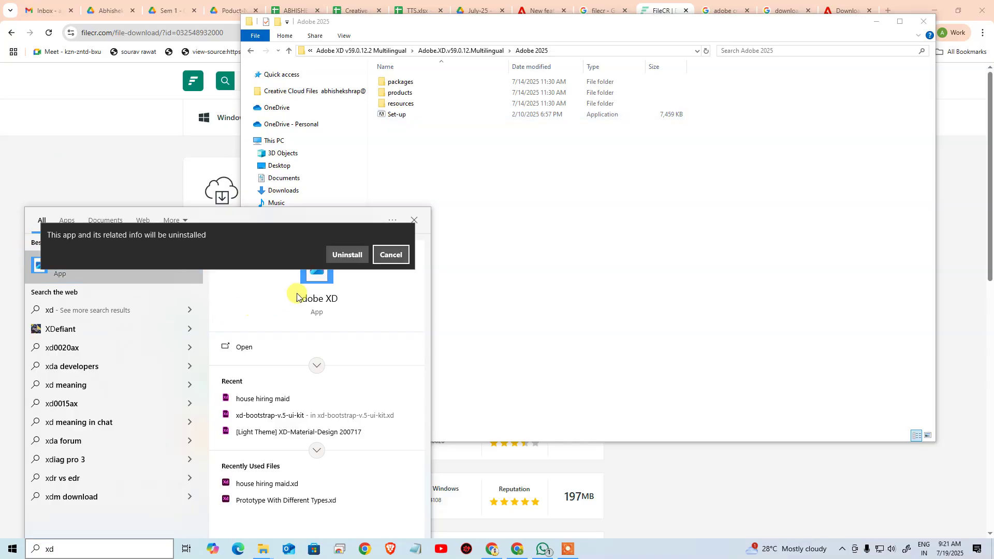
pyautogui.click(336, 255)
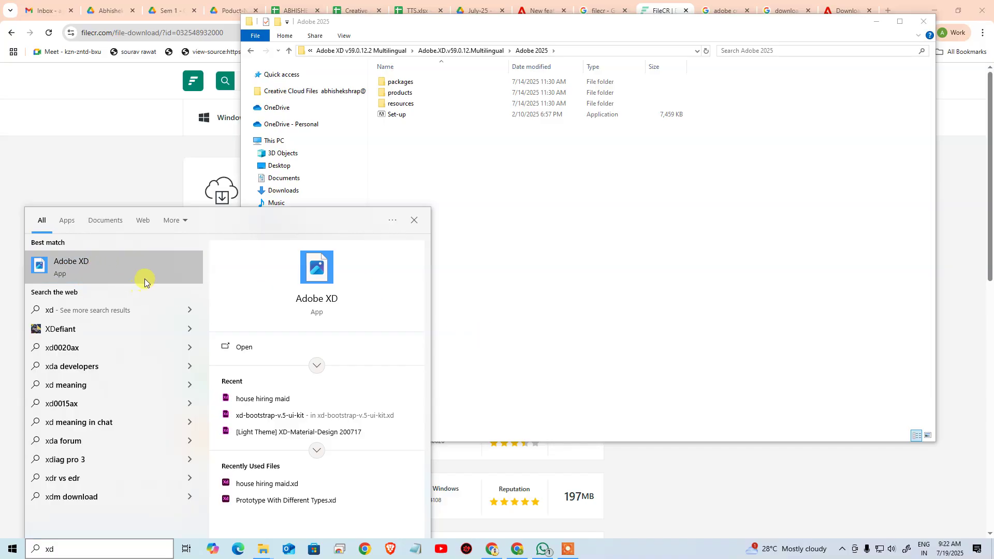
pyautogui.click(622, 312)
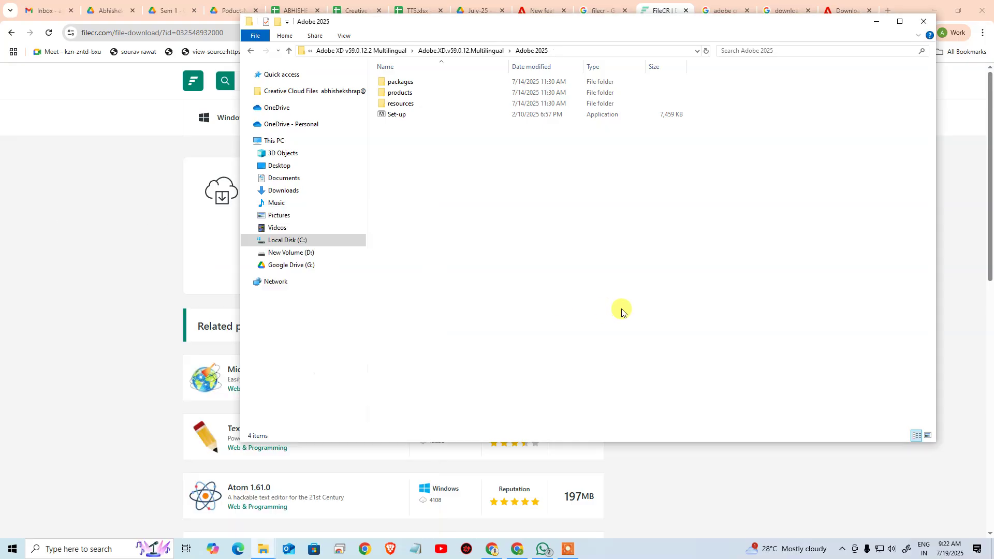
# Run Set-up from the Adobe 2025 folder and install Adobe XD version 59.0.12, moving the installer window aside.
pyautogui.doubleClick(400, 116)
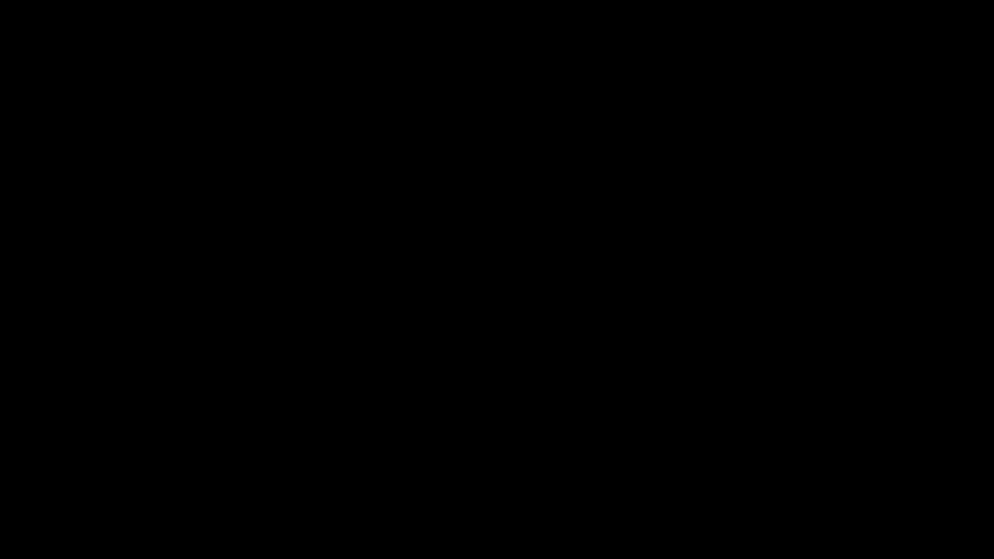
pyautogui.click(488, 321)
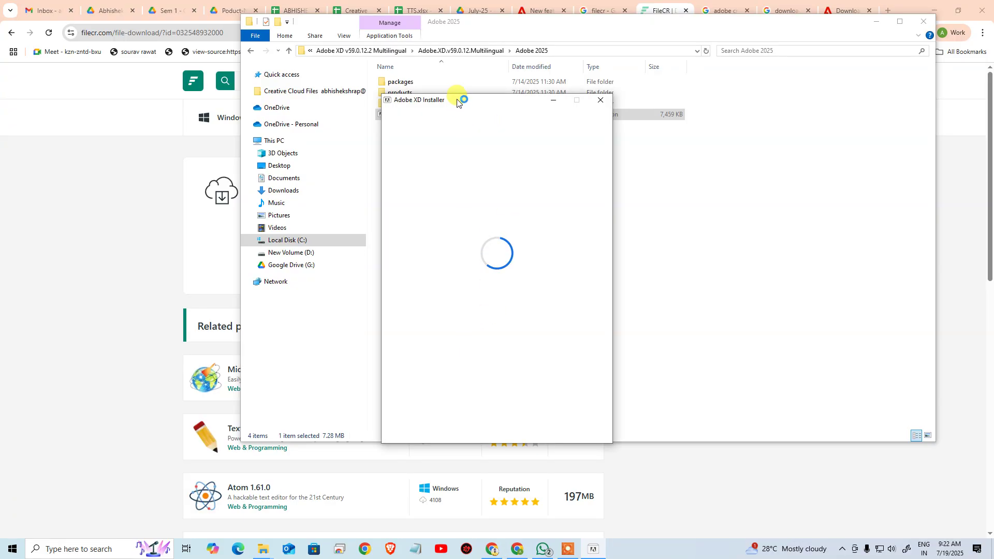
pyautogui.moveTo(457, 104); pyautogui.dragTo(460, 92)
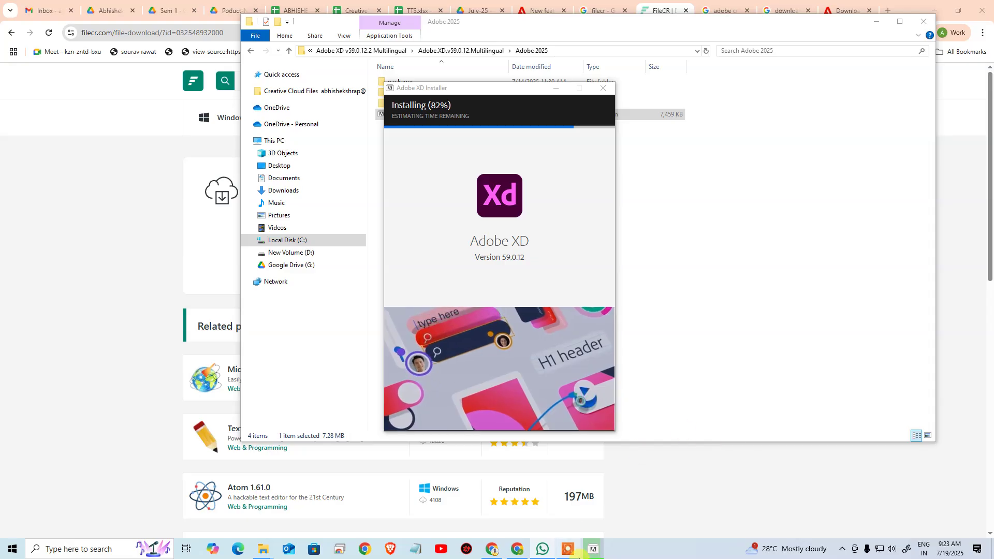
pyautogui.click(496, 97)
pyautogui.moveTo(496, 98); pyautogui.dragTo(597, 75)
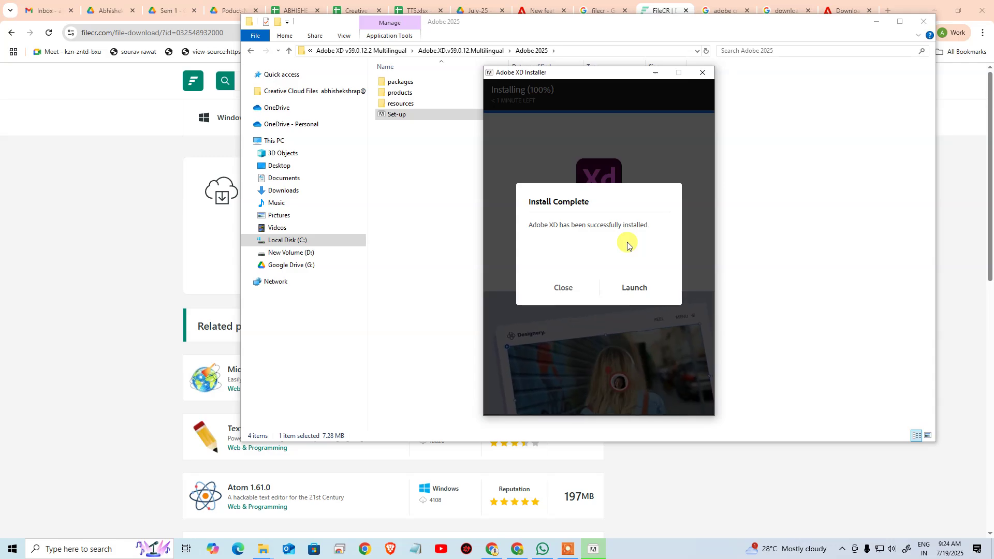
# Launch Adobe XD from the finished installer, dismiss the subscription offer and move the XD window toward the middle of the desktop.
pyautogui.click(633, 288)
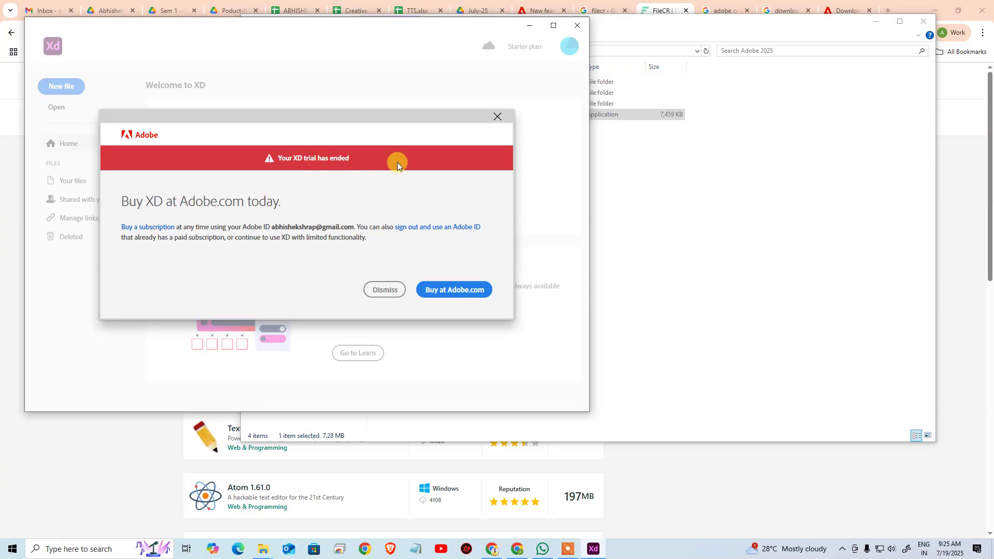
pyautogui.click(498, 116)
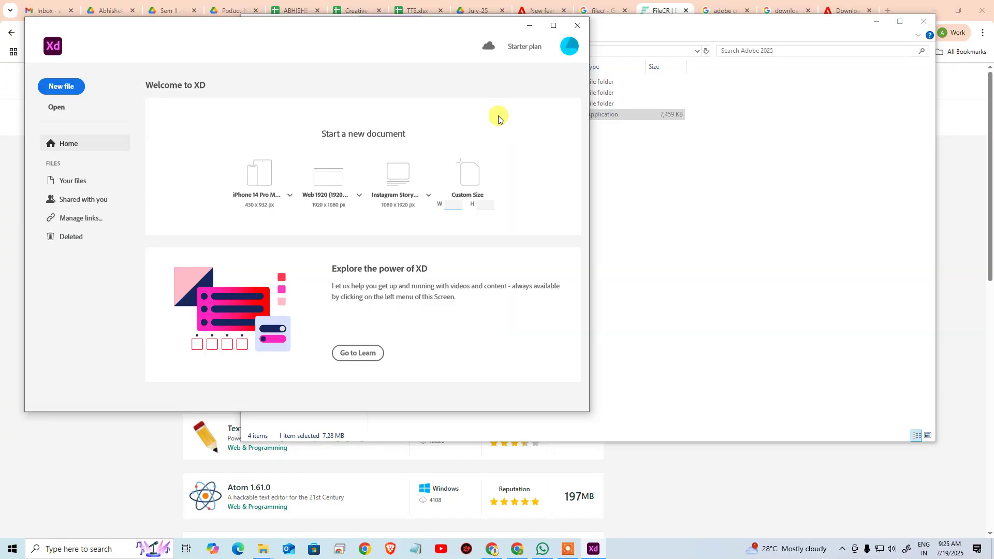
pyautogui.moveTo(401, 34); pyautogui.dragTo(594, 69)
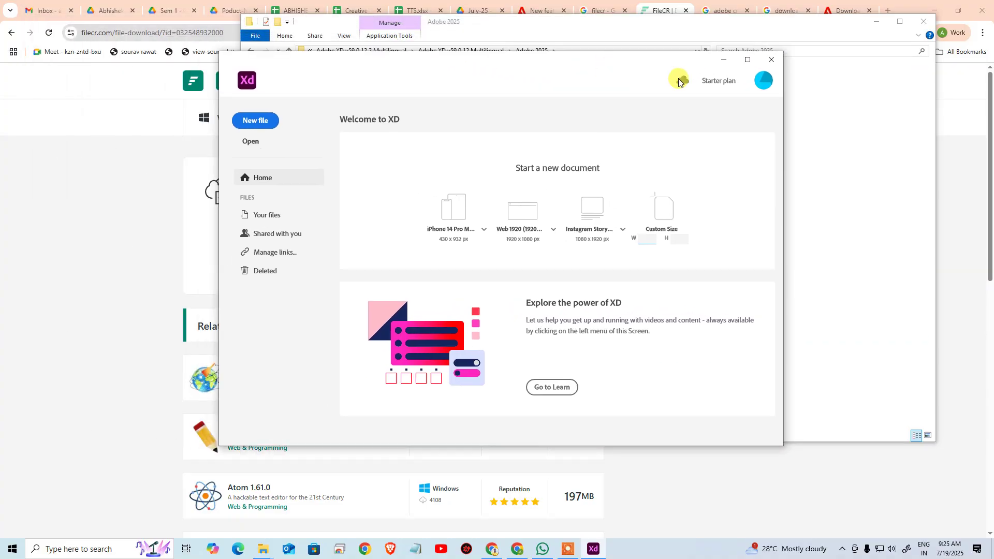
# View the Adobe account page from the XD profile, return to the Adobe XD home screen and maximize its window.
pyautogui.click(761, 91)
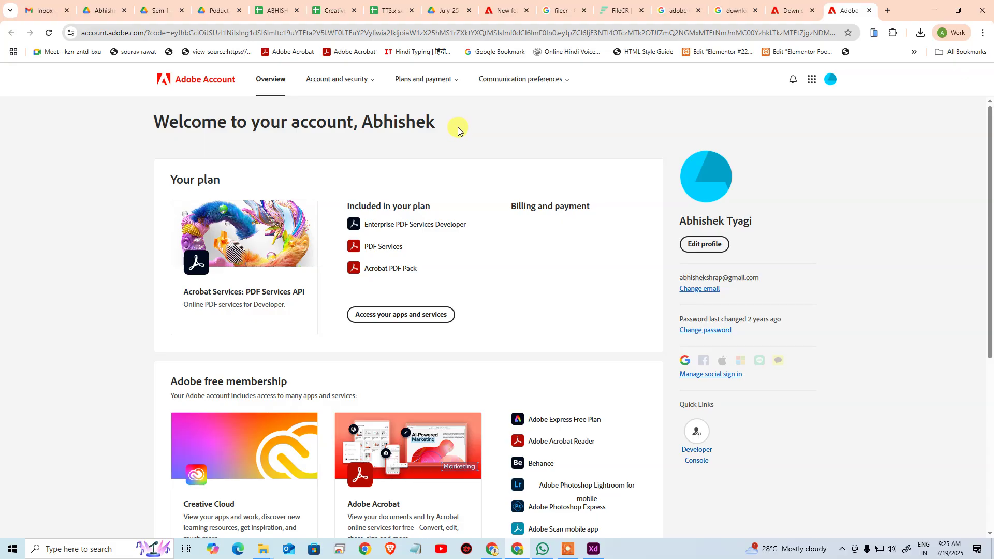
pyautogui.hotkey('alt', 'Tab')
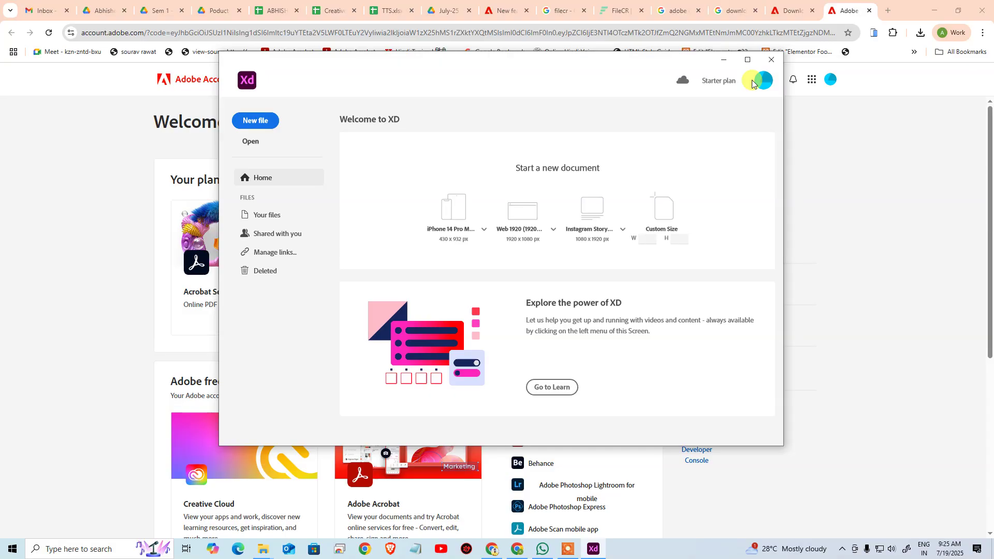
pyautogui.click(747, 60)
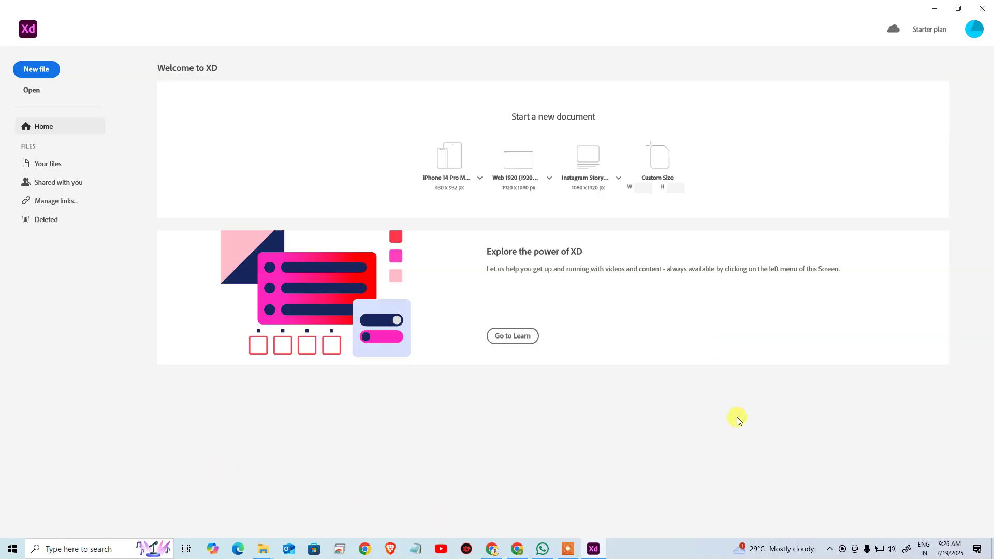
# Look through the cloud documents in Your files and view the documents listed in Shared with you.
pyautogui.click(47, 171)
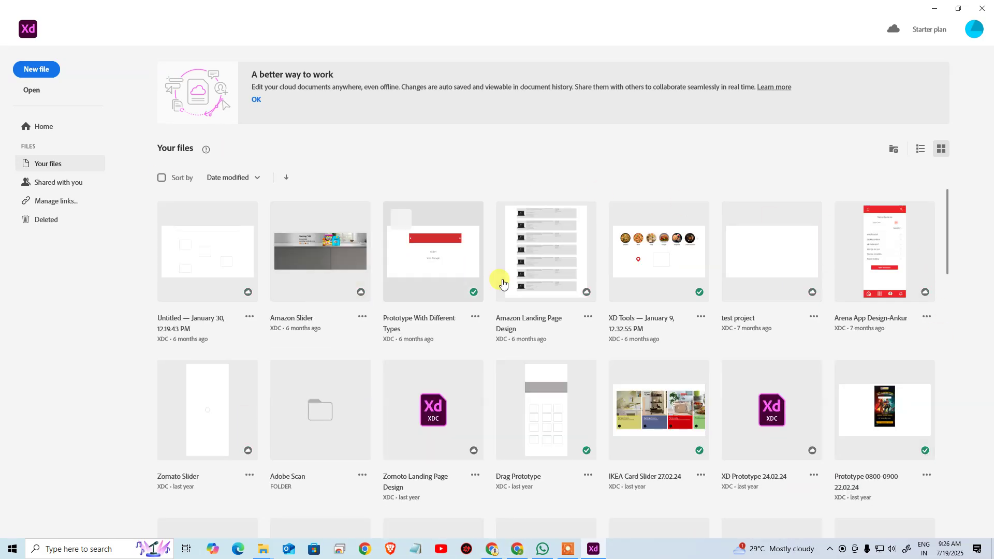
pyautogui.scroll(-2, 590, 320)
pyautogui.scroll(-15, 590, 320)
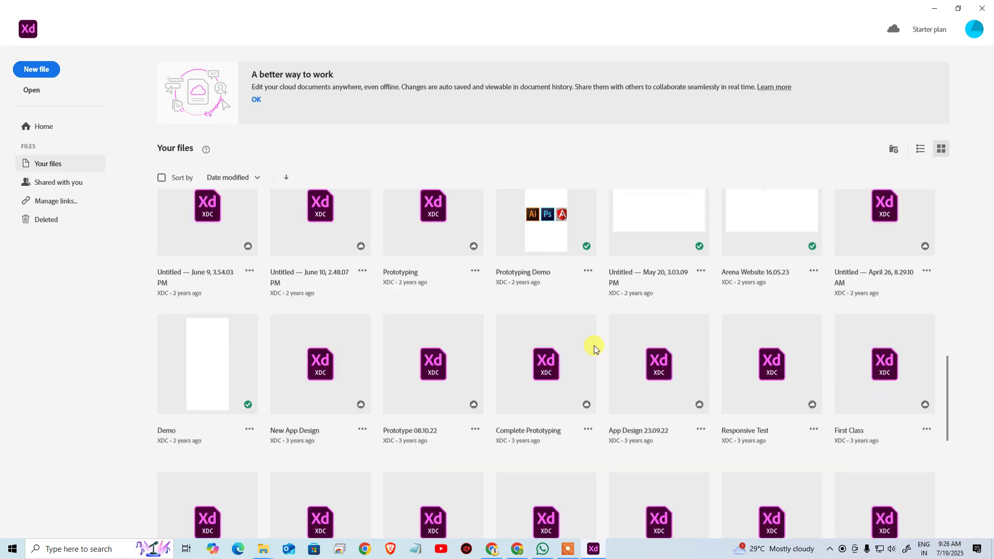
pyautogui.scroll(-4, 612, 348)
pyautogui.scroll(20, 620, 357)
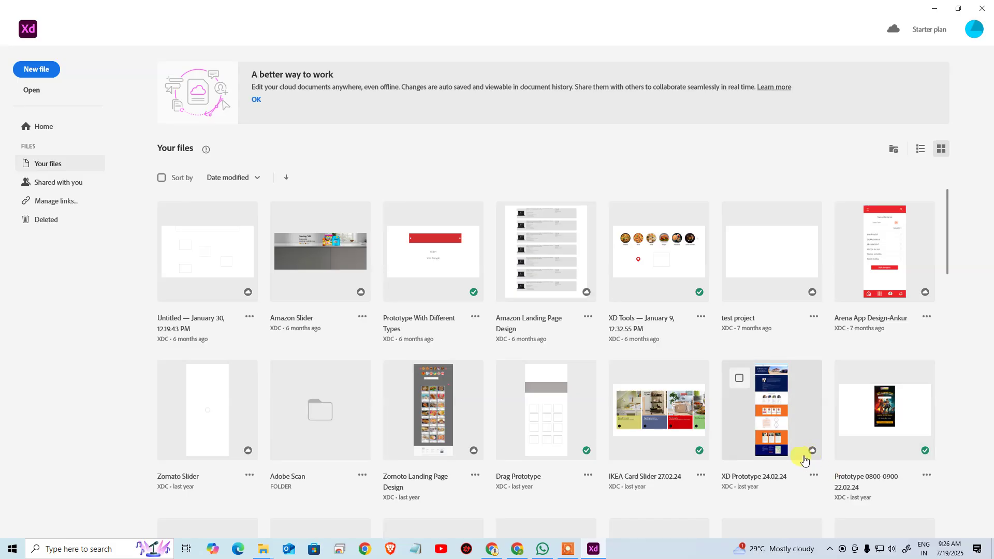
pyautogui.click(38, 182)
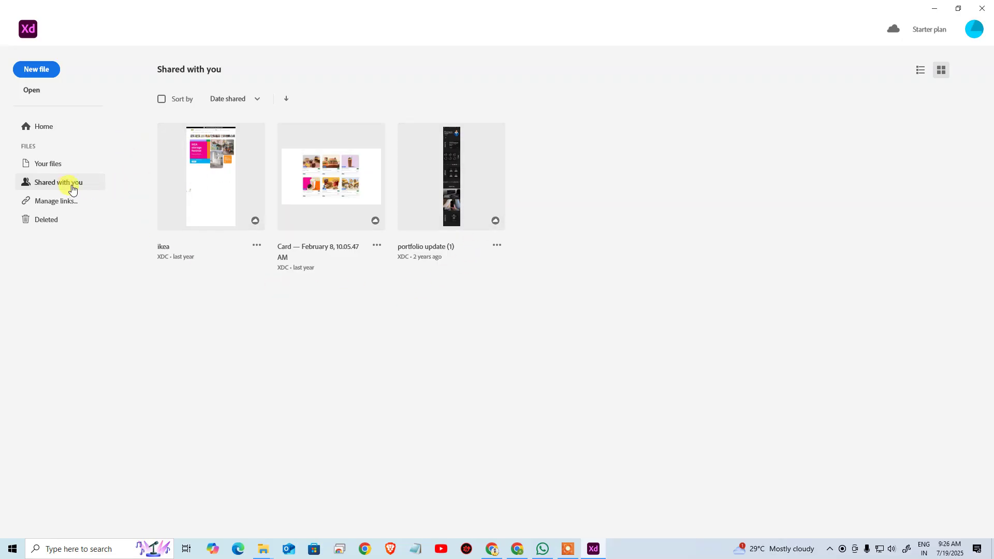
# Open Manage links in the browser, close every tab after the July-25 Google Drive tab, and return to Adobe XD.
pyautogui.click(65, 201)
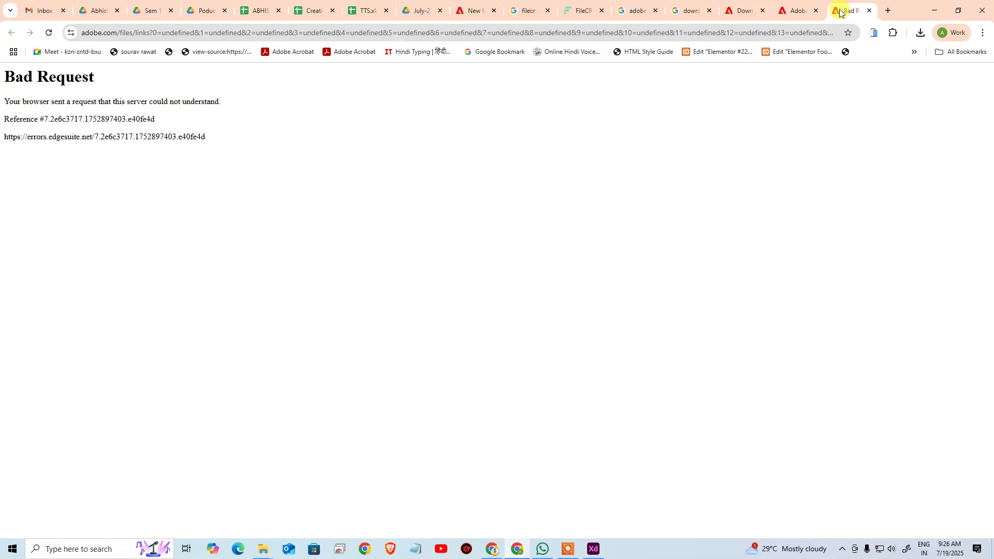
pyautogui.hotkey('ctrl', 'w')
pyautogui.hotkey('ctrl', 'w')
pyautogui.hotkey('ctrl', 'w')
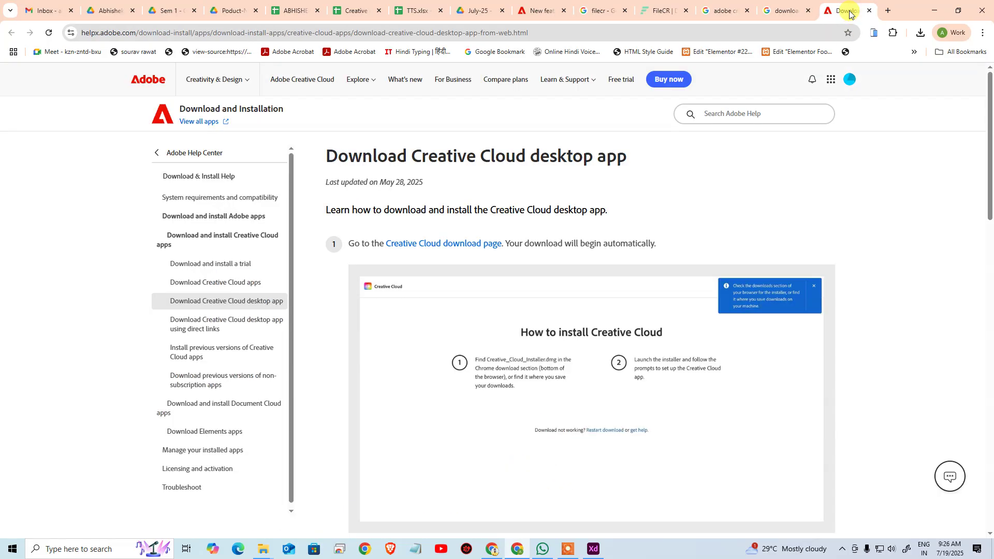
pyautogui.hotkey('ctrl', 'w')
pyautogui.hotkey('ctrl', 'w')
pyautogui.hotkey('ctrl', 'w')
pyautogui.hotkey('ctrl', 'w')
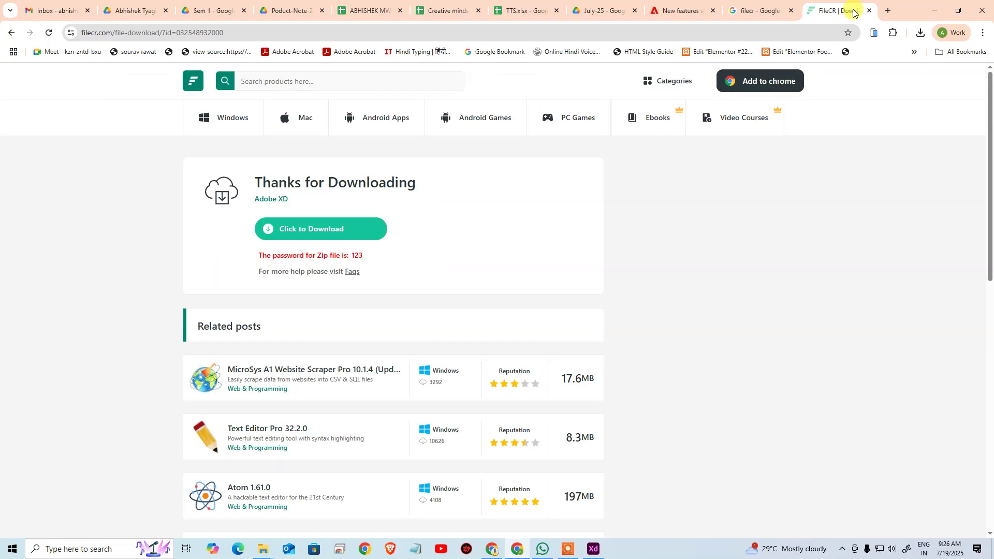
pyautogui.hotkey('ctrl', 'w')
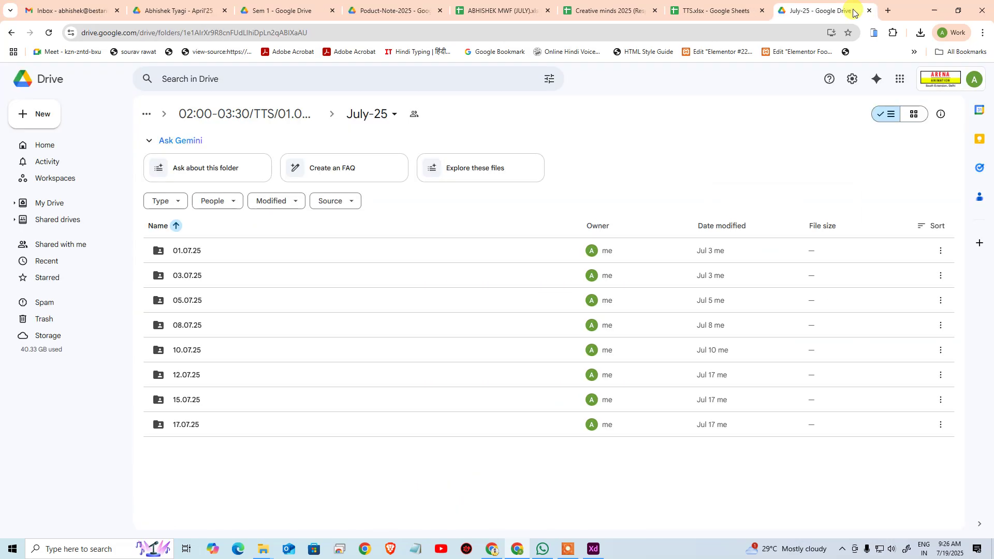
pyautogui.hotkey('alt', 'Tab')
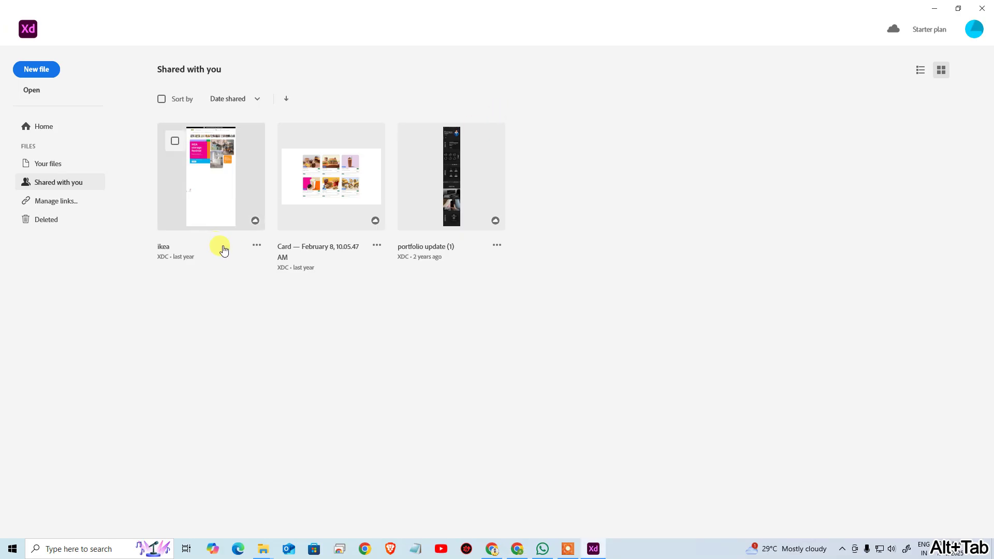
# View the Deleted files, return to Home and look through the phone, web and social media artboard size presets.
pyautogui.click(46, 224)
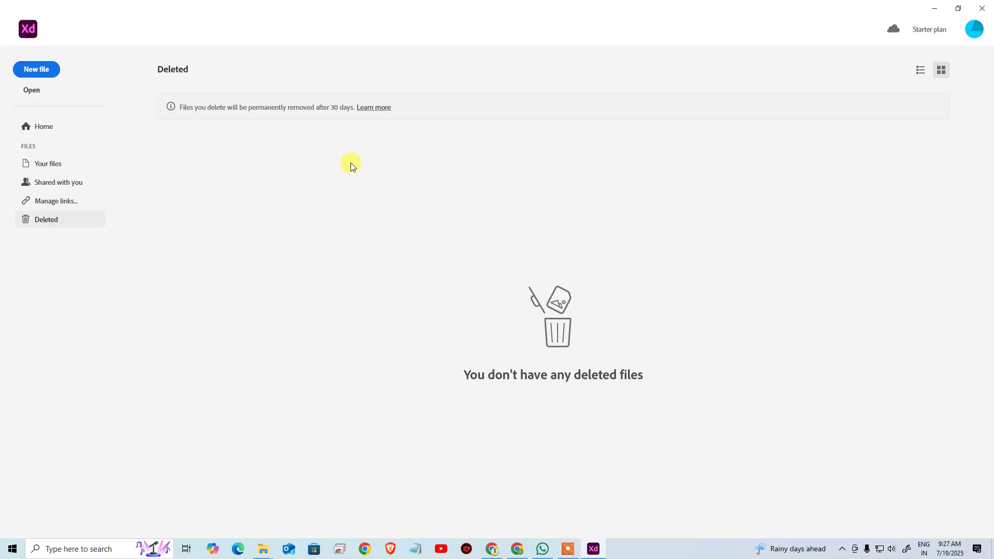
pyautogui.click(46, 128)
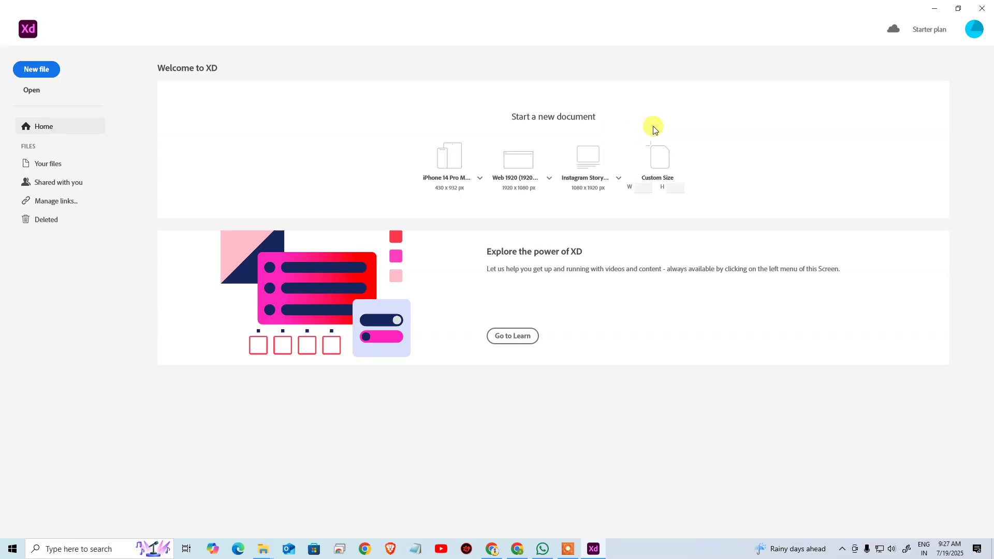
pyautogui.click(479, 179)
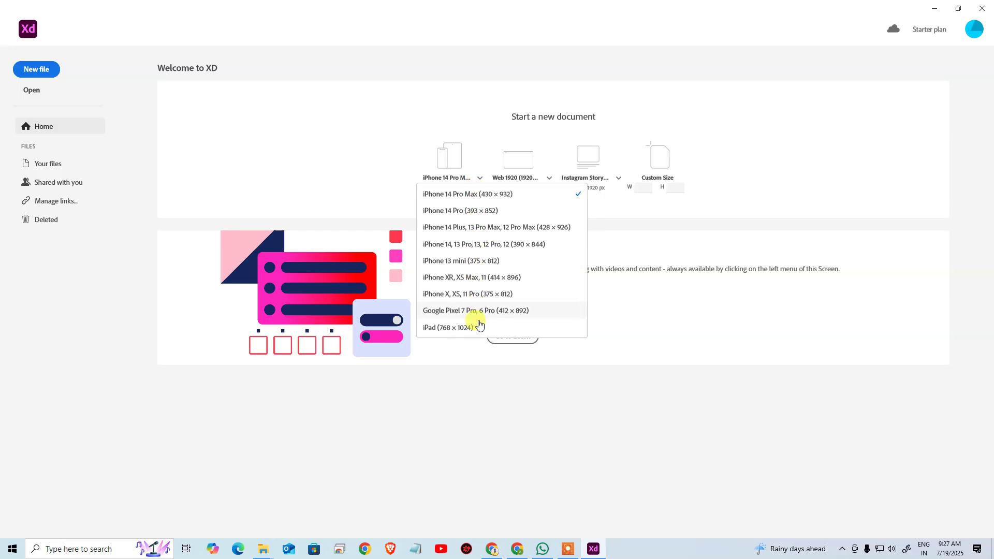
pyautogui.click(649, 364)
pyautogui.click(549, 178)
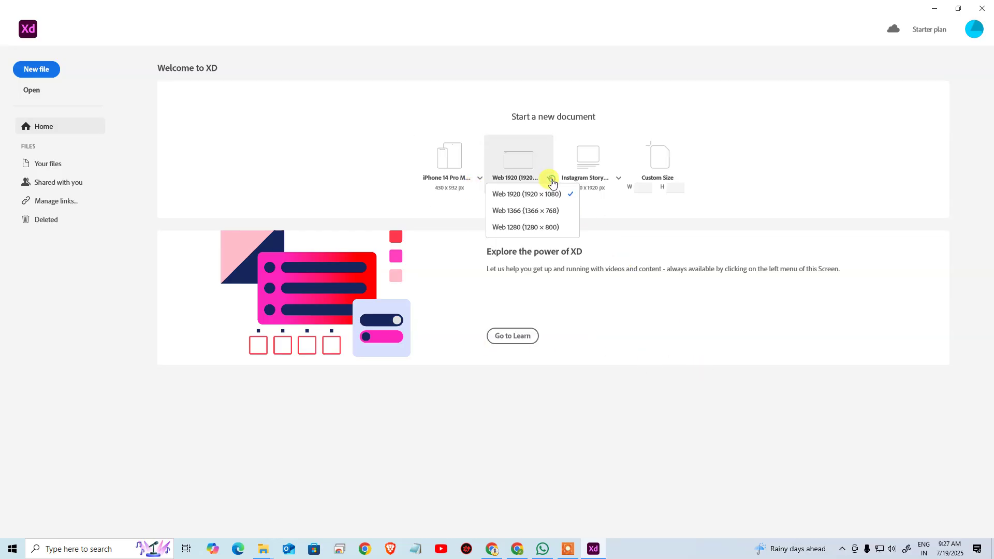
pyautogui.click(619, 178)
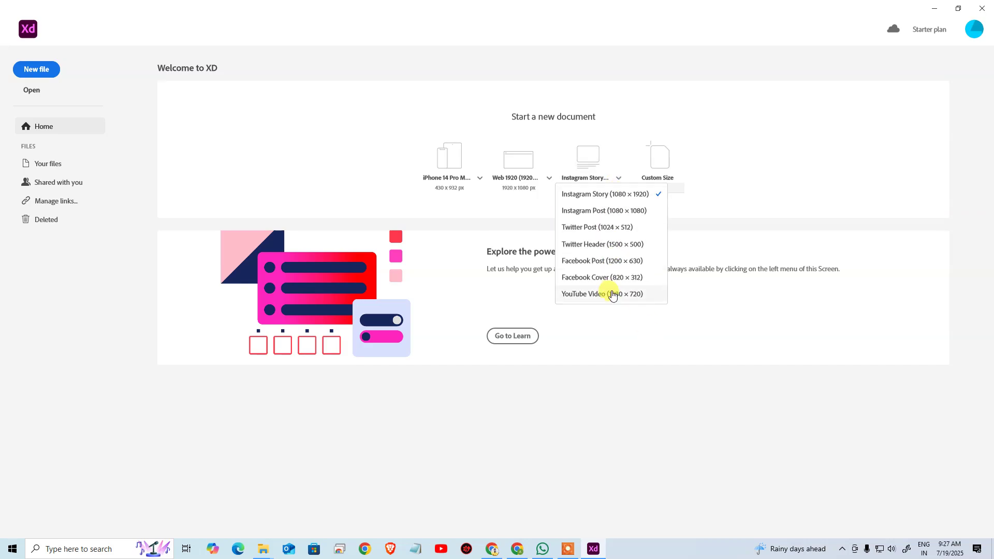
pyautogui.click(723, 189)
# Create a new document with a Web 1920 (1920 × 1080) artboard and maximize its window.
pyautogui.click(679, 187)
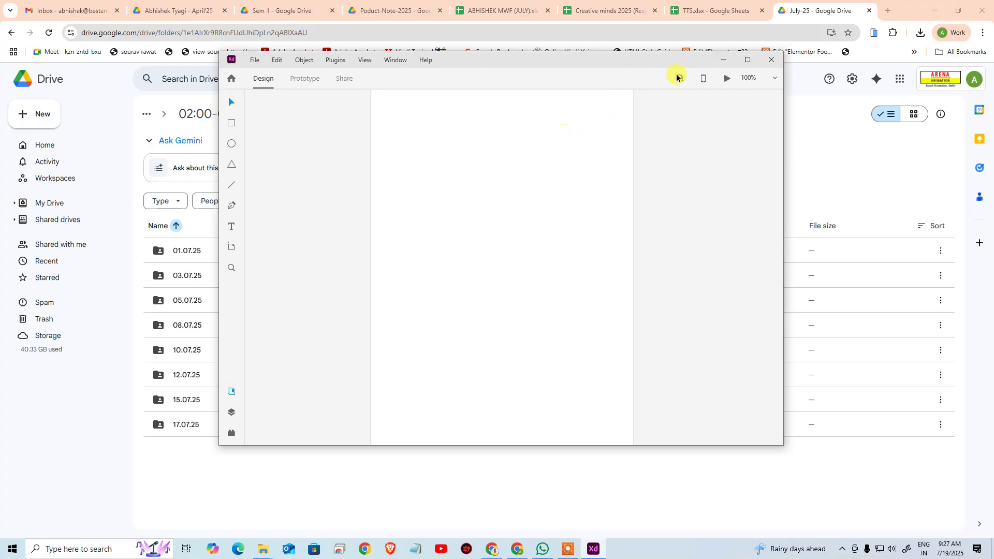
pyautogui.click(747, 60)
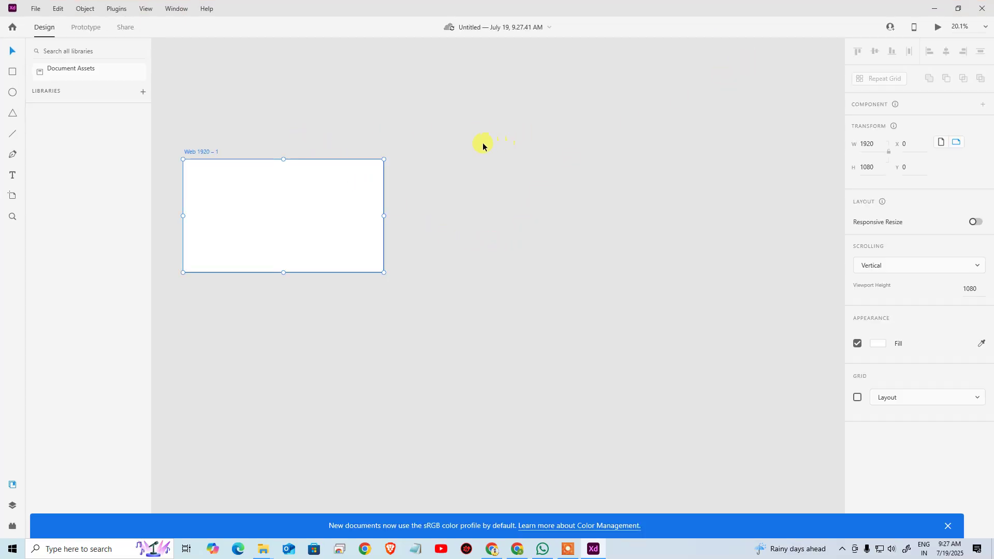
pyautogui.moveTo(334, 122); pyautogui.dragTo(537, 171)
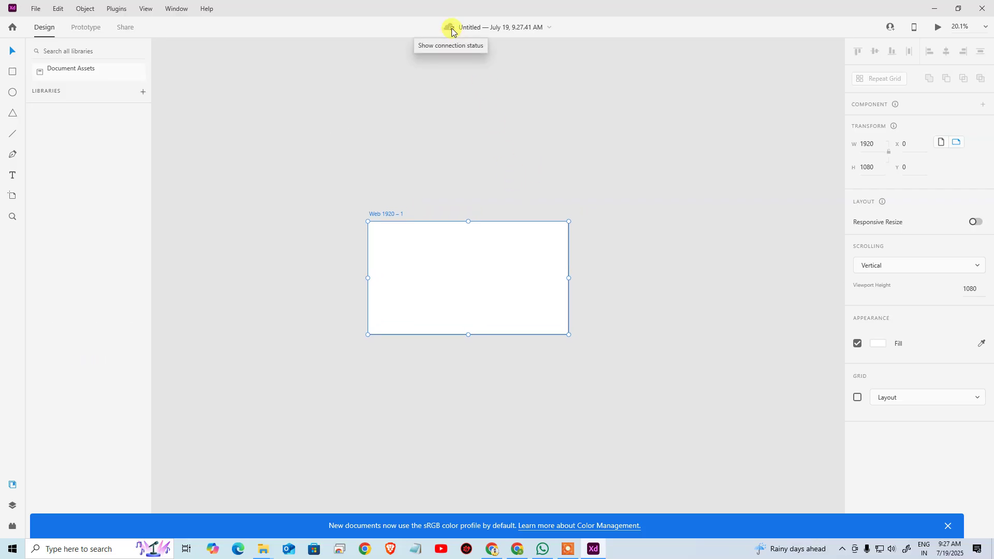
# Check the new document's connection and saving status, and close the status message.
pyautogui.click(450, 28)
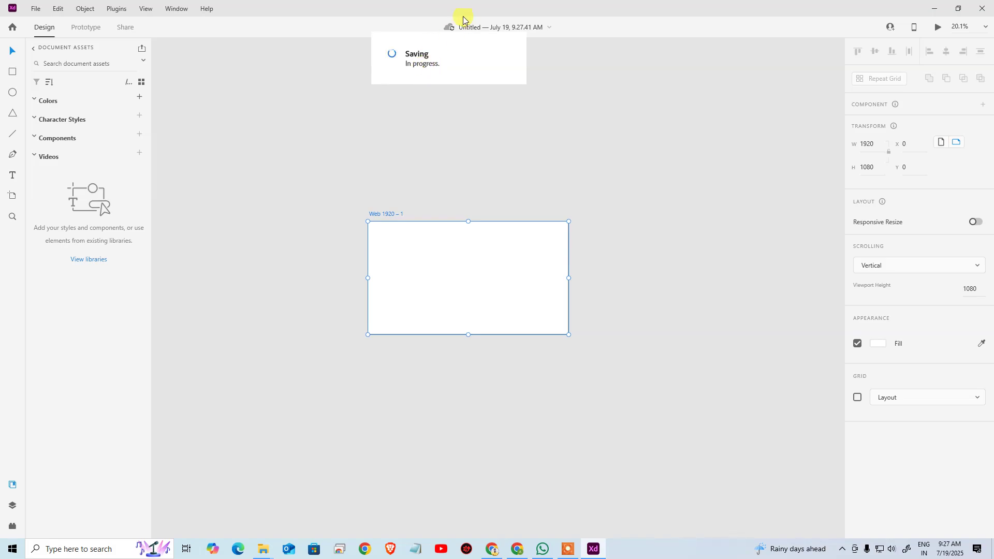
pyautogui.click(414, 183)
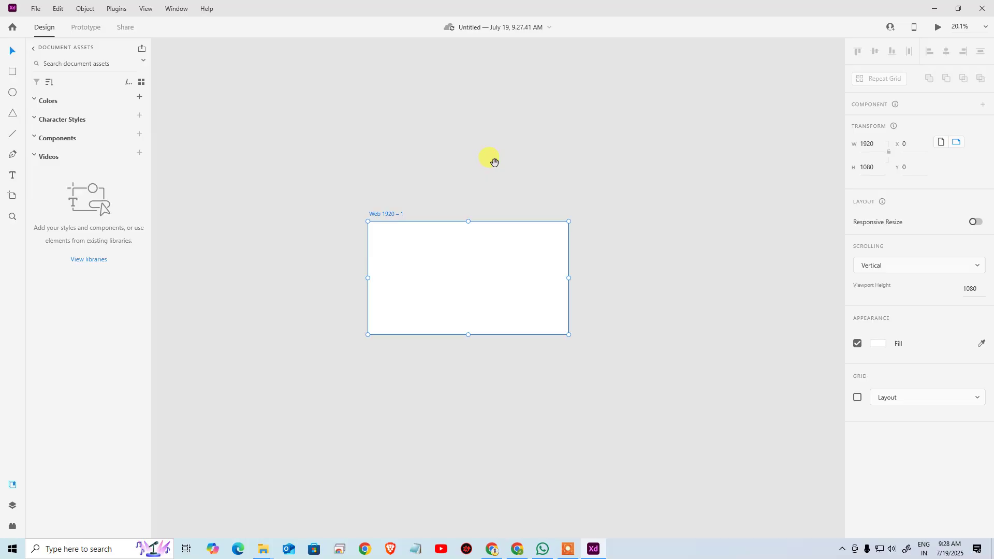
pyautogui.scroll(2, 498, 162)
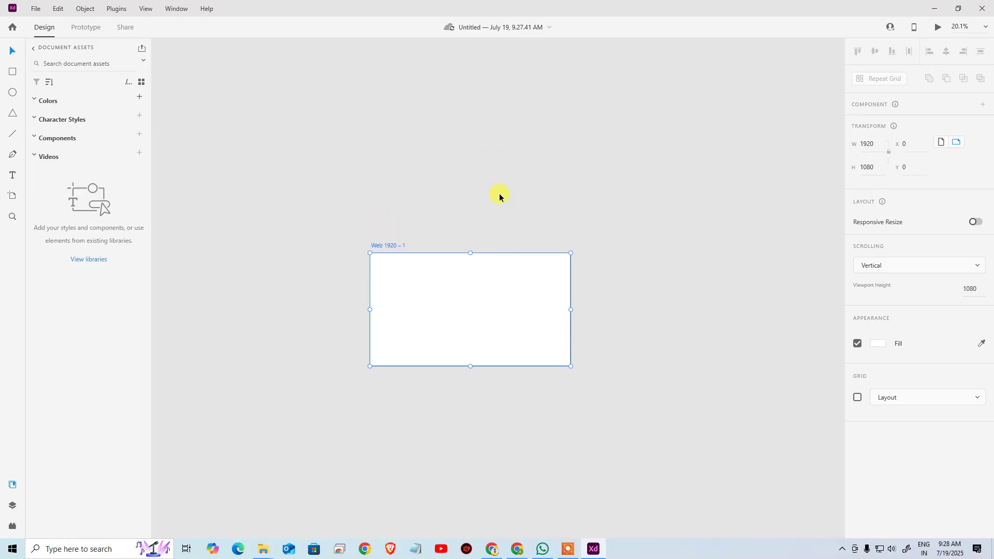
# In File Explorer, compress the Adobe.XD.v59.0.12.Multilingual folder inside Adobe XD v59.0.12.2 Multilingual into a RAR archive of the same name and select the archive.
pyautogui.click(262, 550)
pyautogui.click(305, 509)
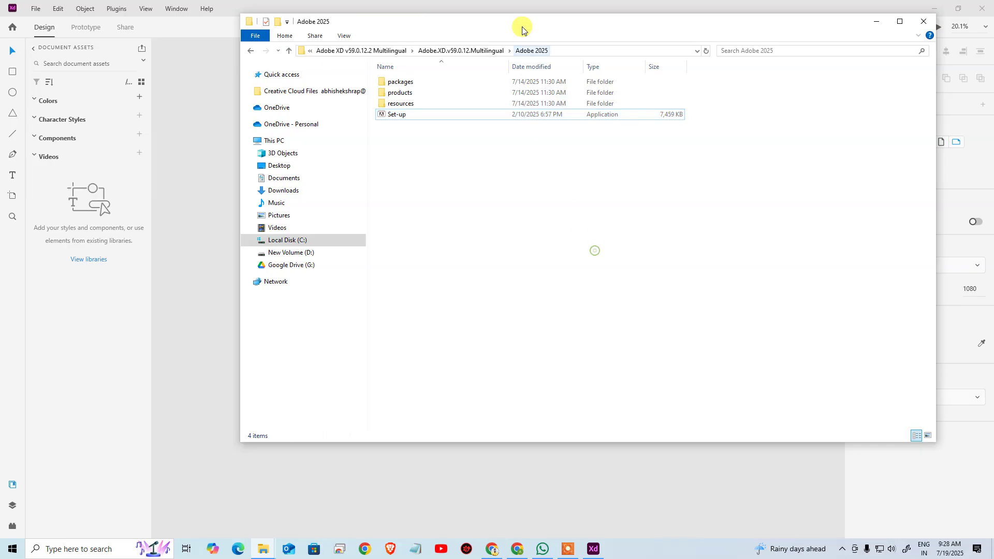
pyautogui.click(458, 52)
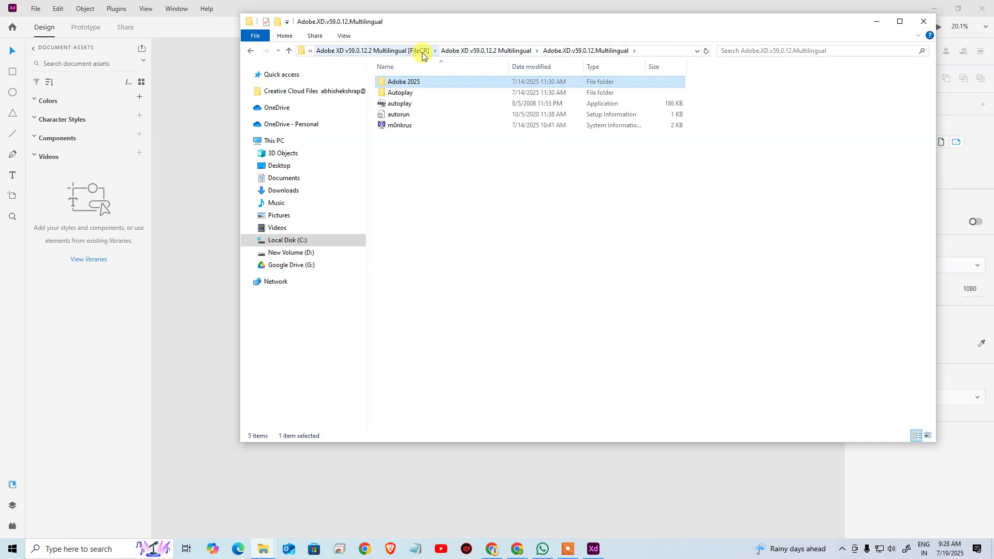
pyautogui.click(450, 52)
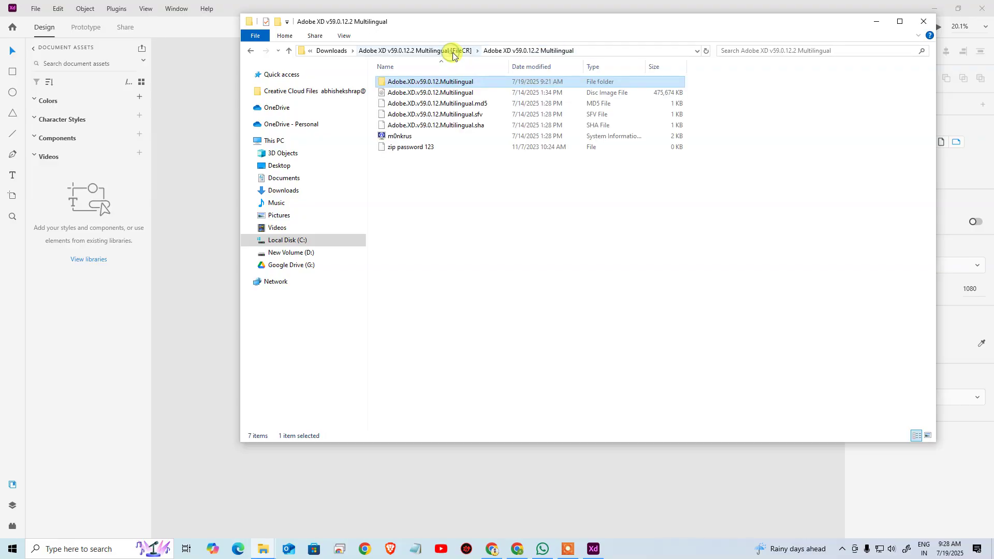
pyautogui.rightClick(446, 83)
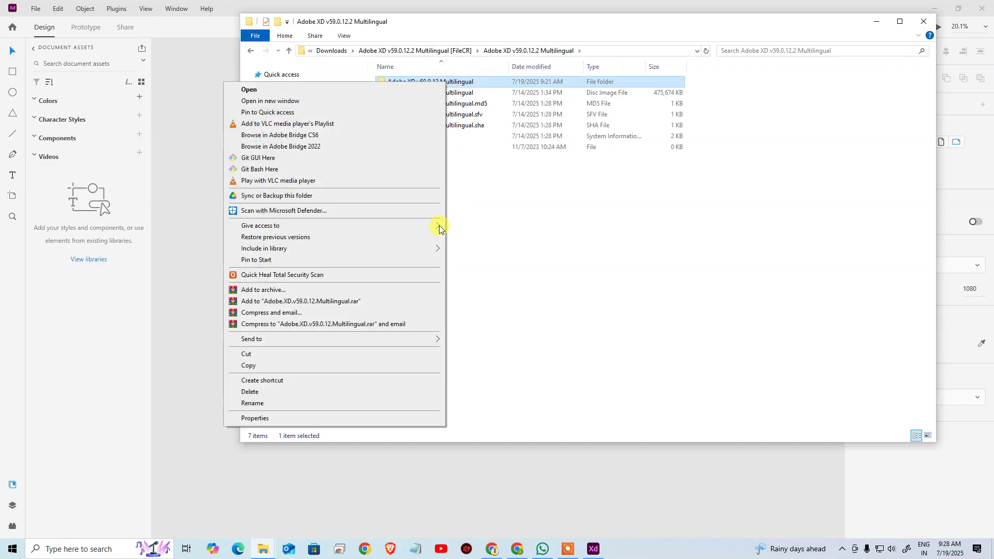
pyautogui.click(317, 301)
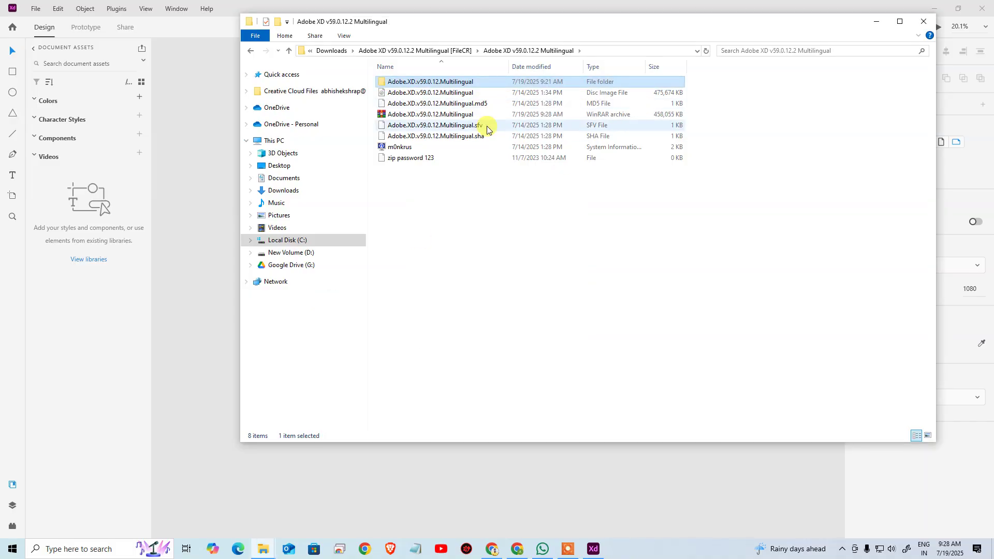
pyautogui.click(464, 112)
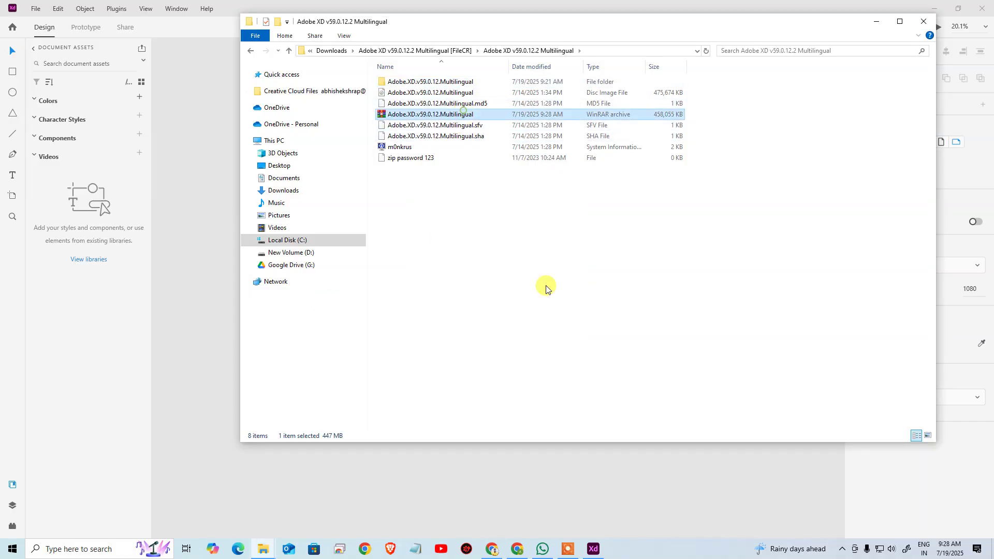
# Switch to Google Drive in Chrome, open My Drive and enter "x" in the Drive search.
pyautogui.click(517, 549)
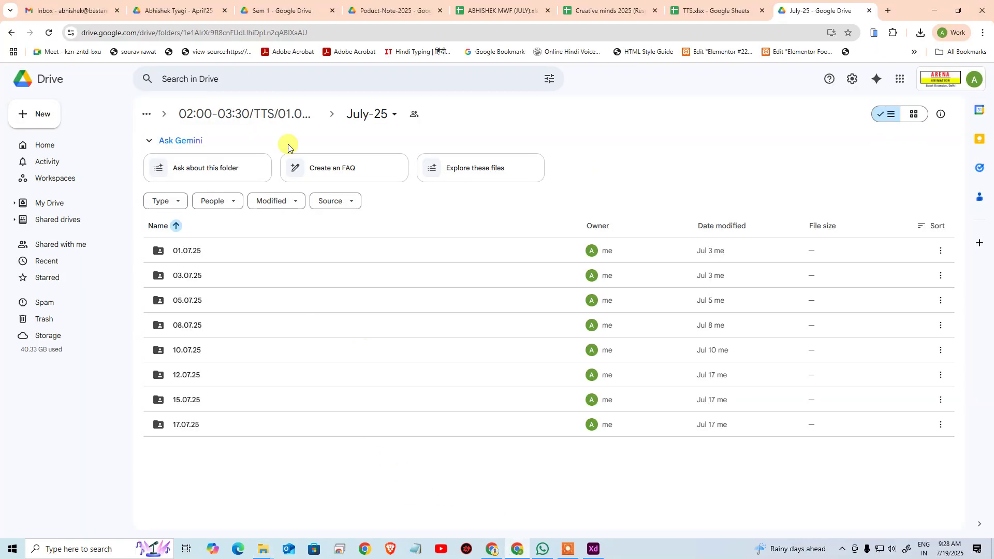
pyautogui.click(23, 145)
pyautogui.click(54, 202)
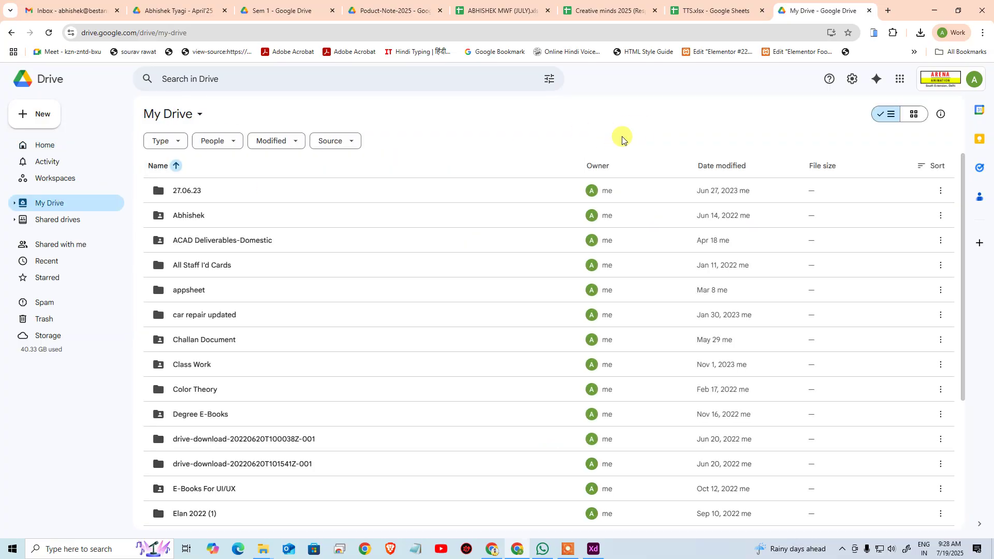
pyautogui.scroll(-6, 362, 327)
pyautogui.scroll(2, 355, 379)
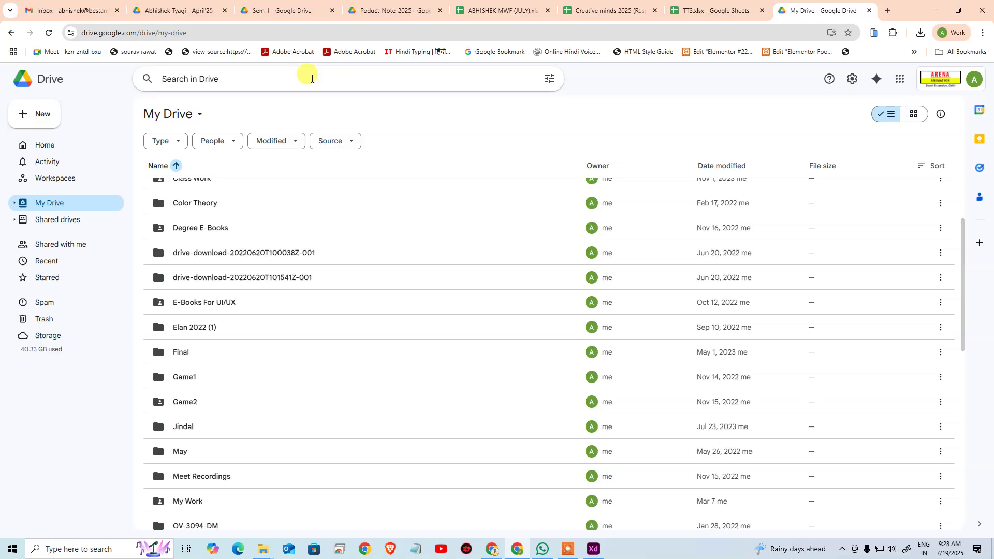
pyautogui.click(311, 79)
pyautogui.write('x')
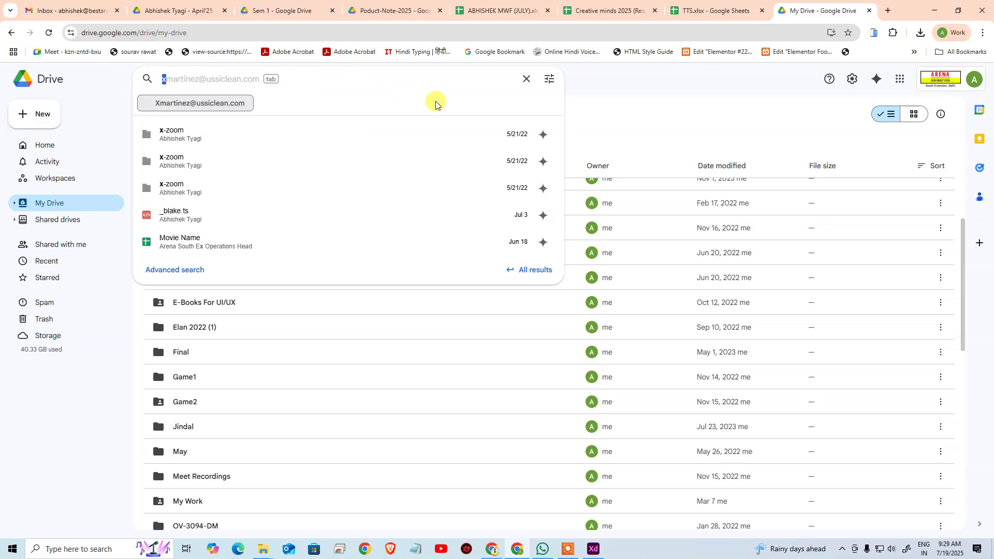
# Look through the My Drive list for Adobe XD installer archives, selecting _Getintopc.com_Adobe_XD_45.0.62x64_Multilingual.rar, and return to the start of the list.
pyautogui.scroll(-7, 461, 262)
pyautogui.scroll(-8, 376, 394)
pyautogui.scroll(3, 337, 372)
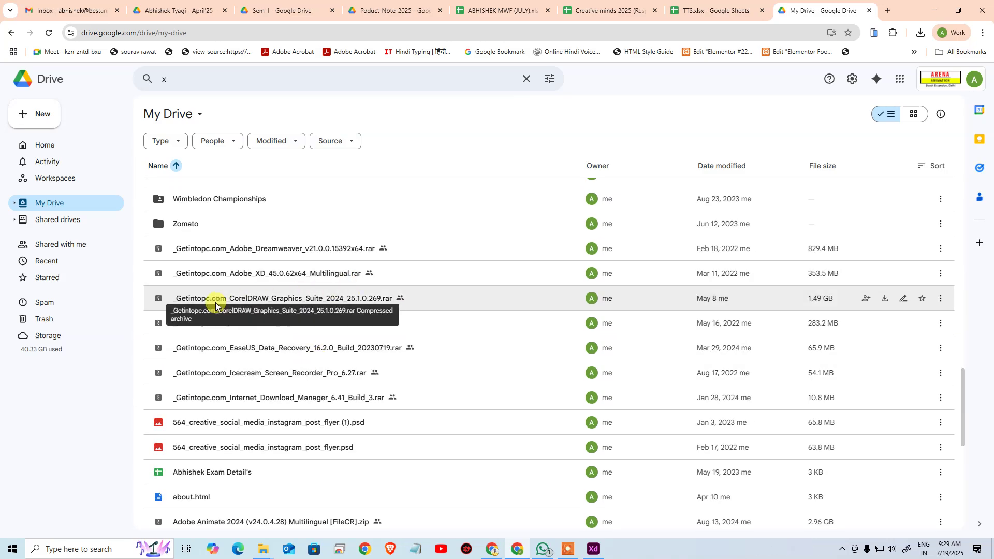
pyautogui.click(284, 274)
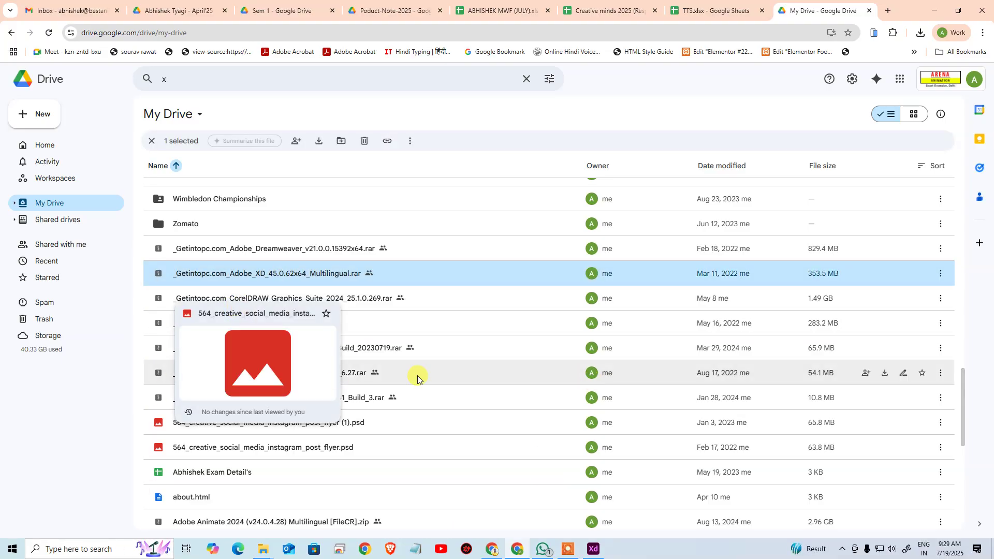
pyautogui.scroll(-3, 433, 431)
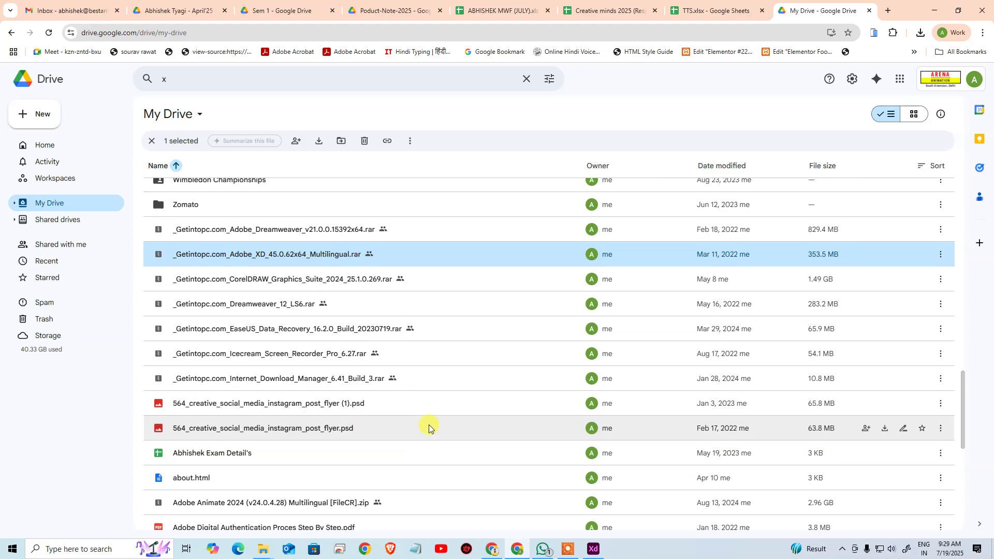
pyautogui.scroll(-2, 274, 430)
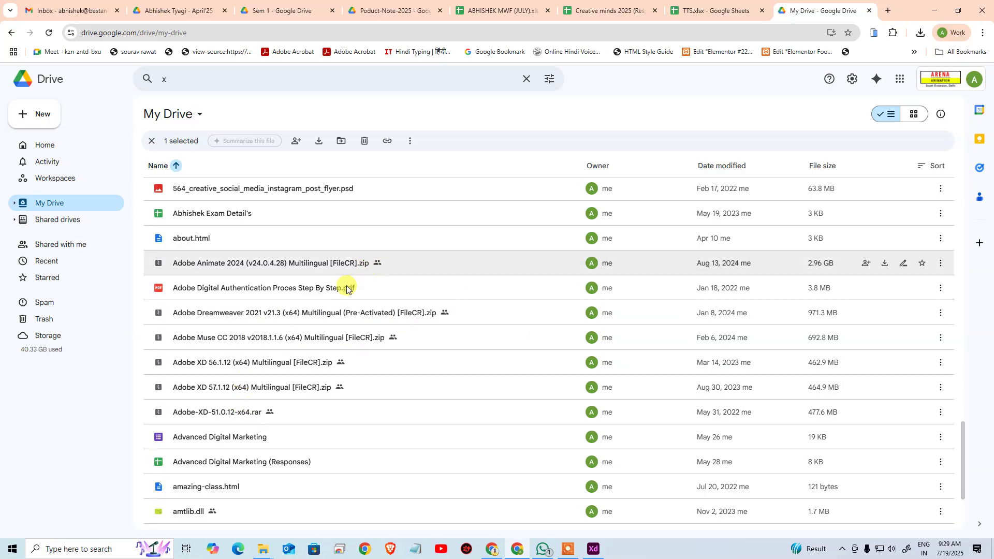
pyautogui.scroll(-3, 362, 331)
pyautogui.scroll(-9, 391, 336)
pyautogui.scroll(11, 424, 356)
pyautogui.scroll(15, 417, 345)
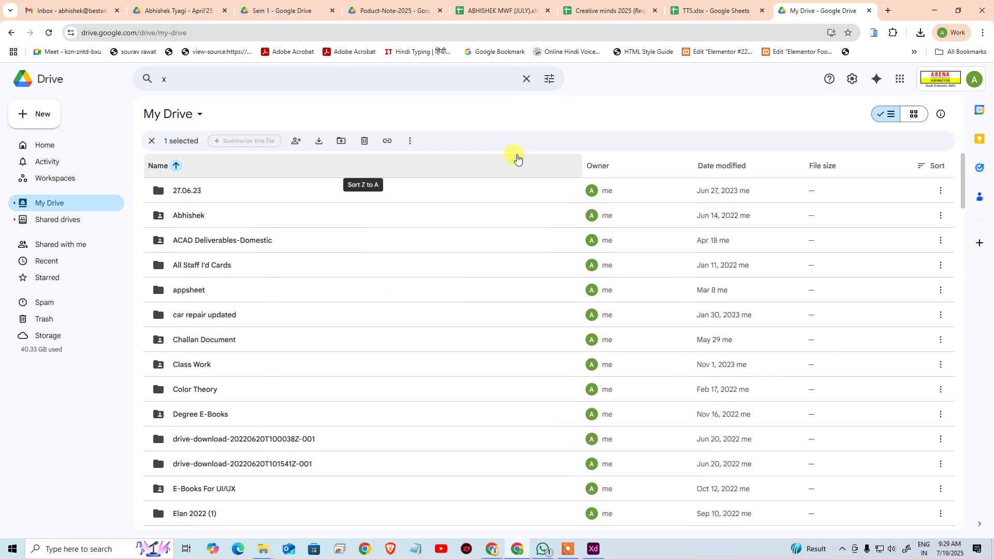
# Upload Adobe.XD.v59.0.12.Multilingual.rar to My Drive from the Adobe XD v59.0.12.2 Multilingual folder inside the Downloads [FileCR] folder.
pyautogui.rightClick(521, 162)
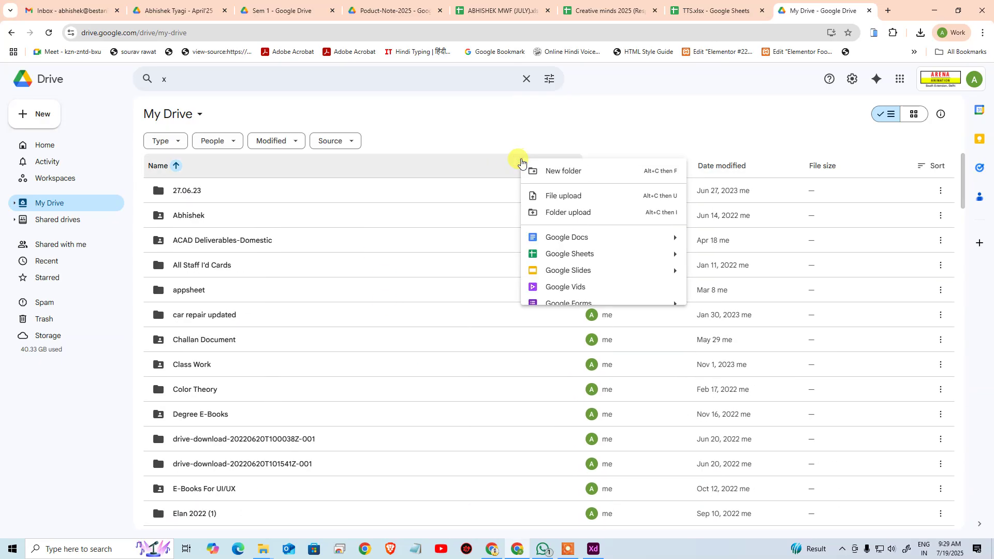
pyautogui.click(564, 195)
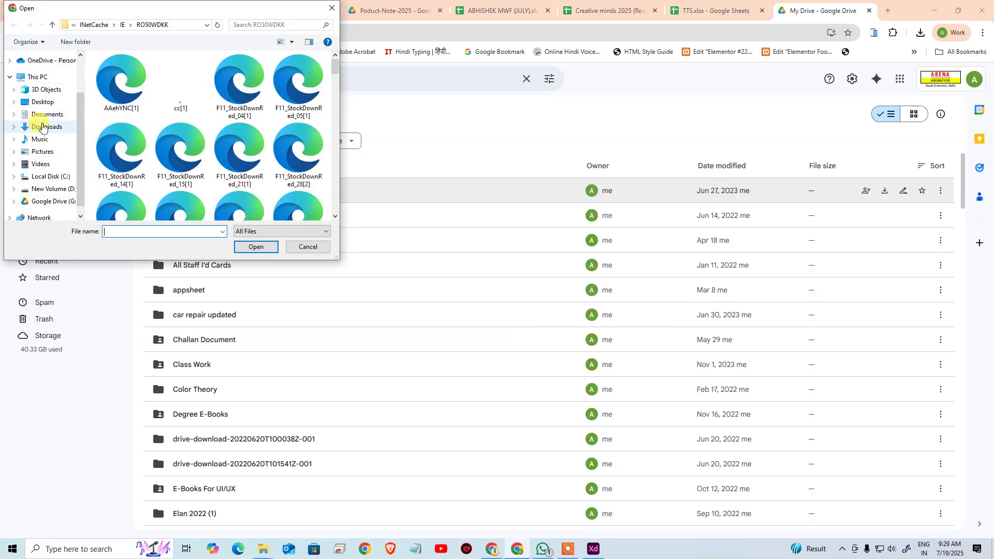
pyautogui.click(54, 129)
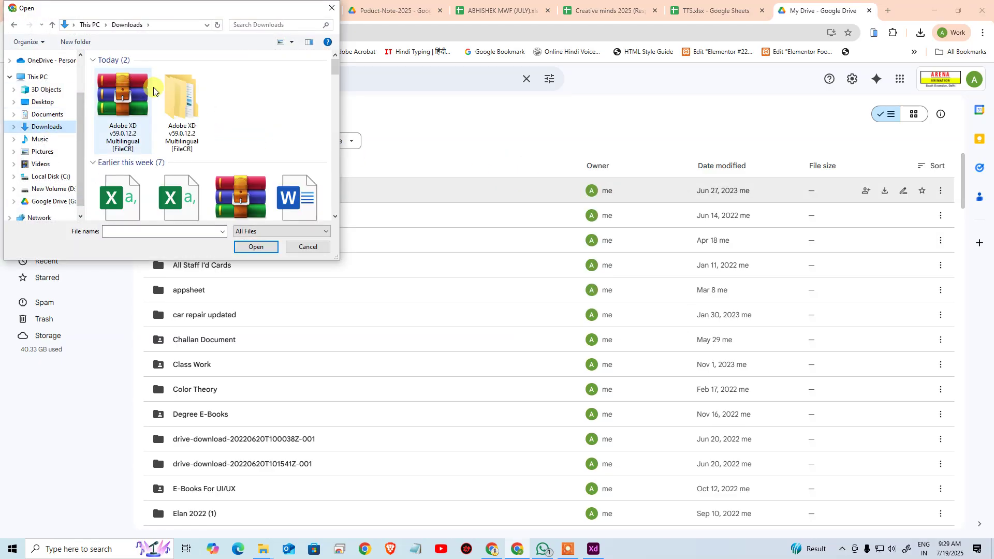
pyautogui.click(169, 91)
pyautogui.doubleClick(169, 92)
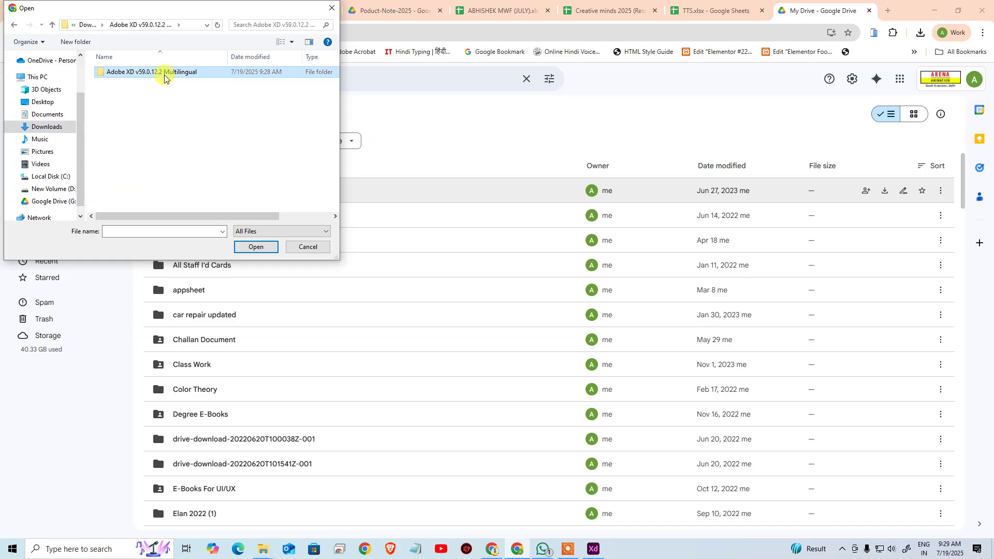
pyautogui.doubleClick(160, 71)
pyautogui.click(137, 105)
pyautogui.doubleClick(138, 105)
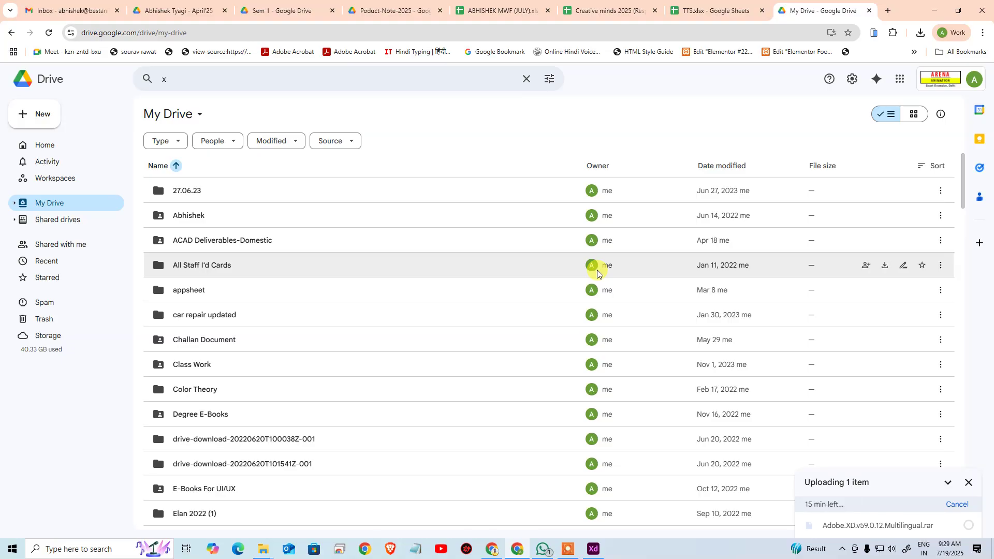
pyautogui.moveTo(598, 274)
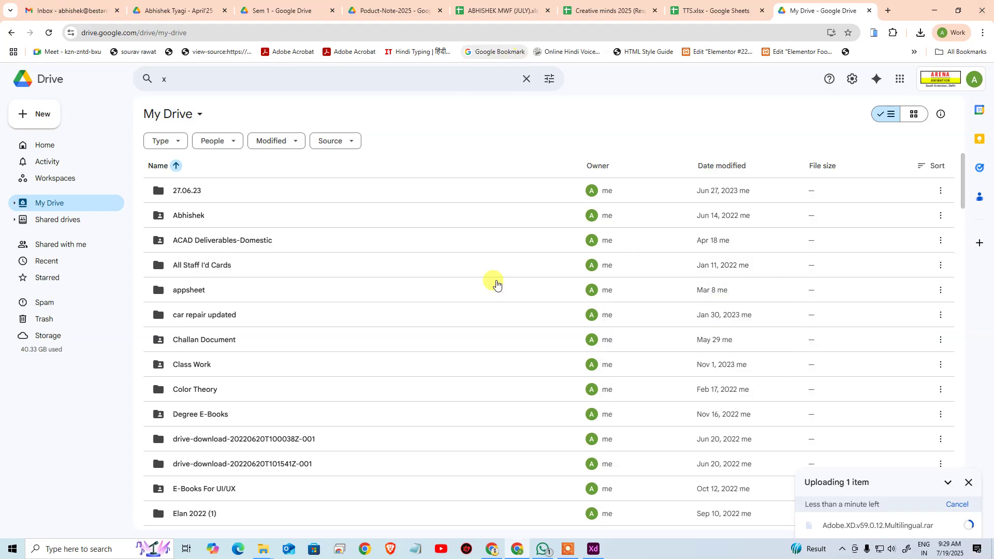
# Switch to Adobe XD, fit the Web 1920 artboard in view and close the home window.
pyautogui.click(593, 548)
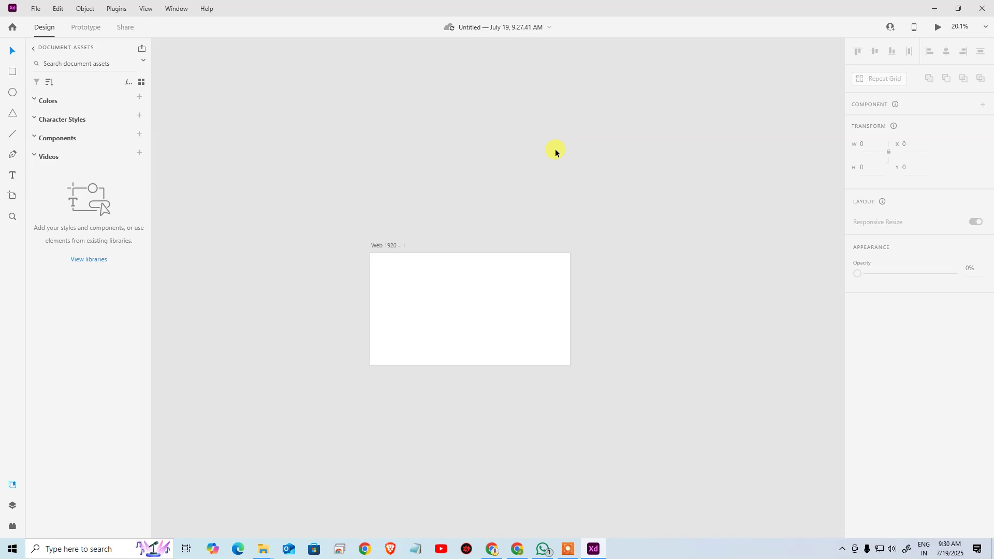
pyautogui.hotkey('ctrl', '0')
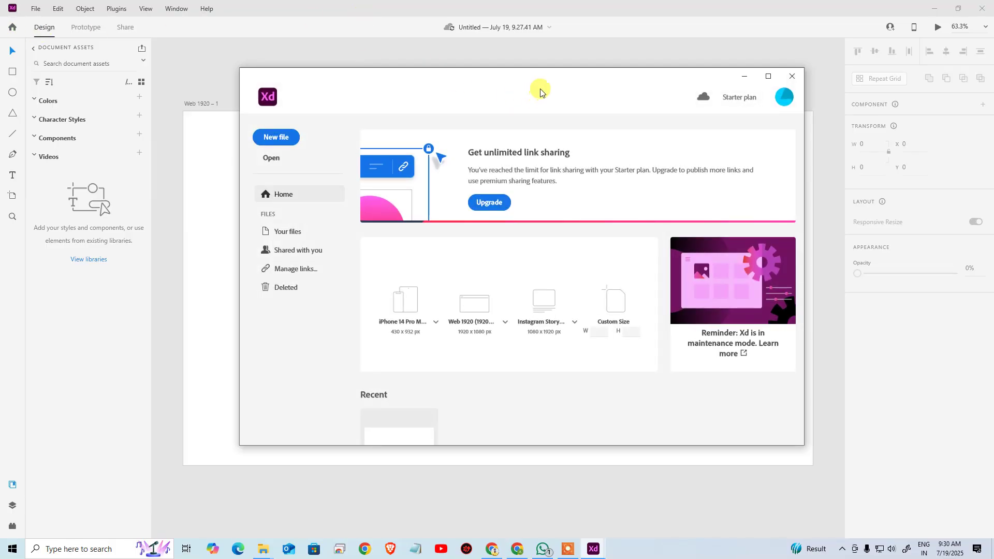
pyautogui.moveTo(544, 82); pyautogui.dragTo(557, 124)
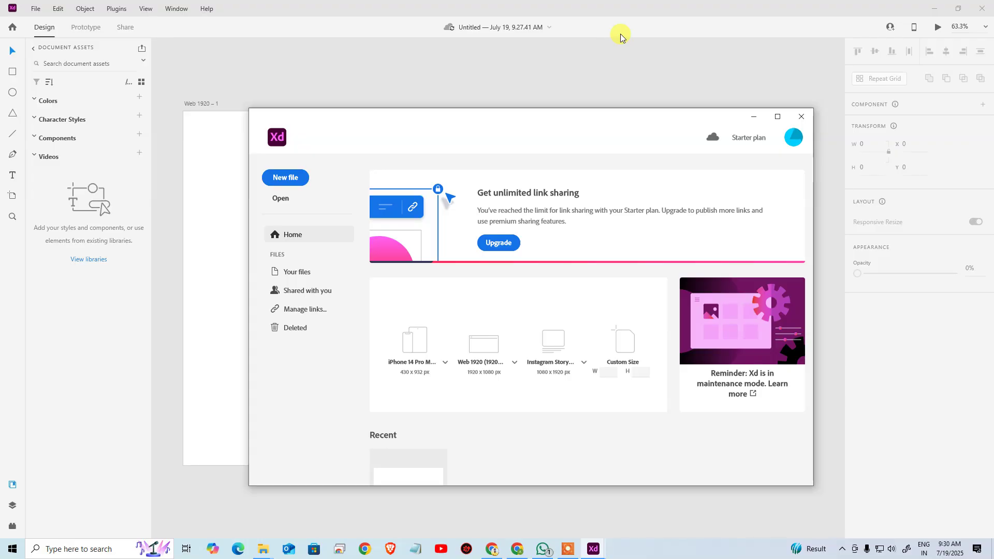
pyautogui.moveTo(591, 121); pyautogui.dragTo(583, 50)
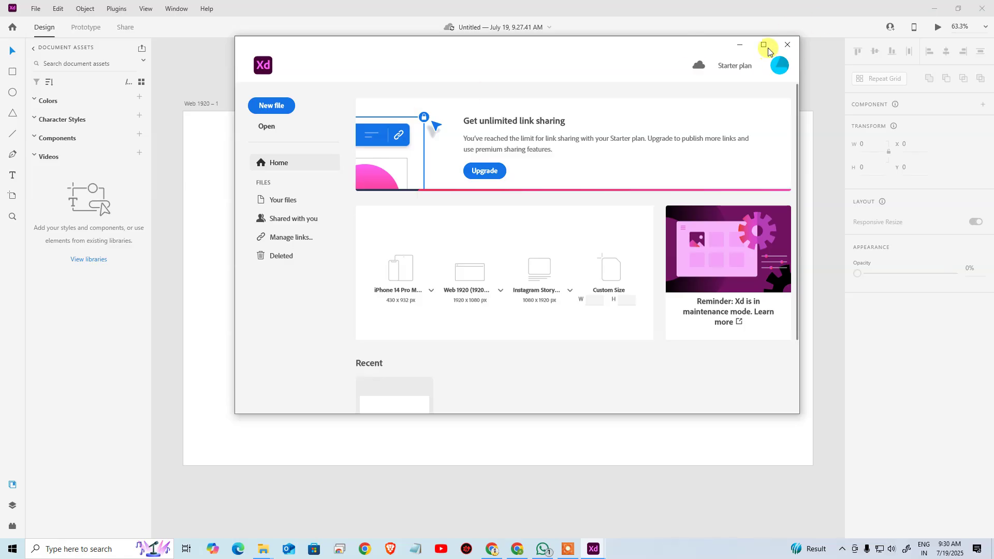
pyautogui.click(787, 44)
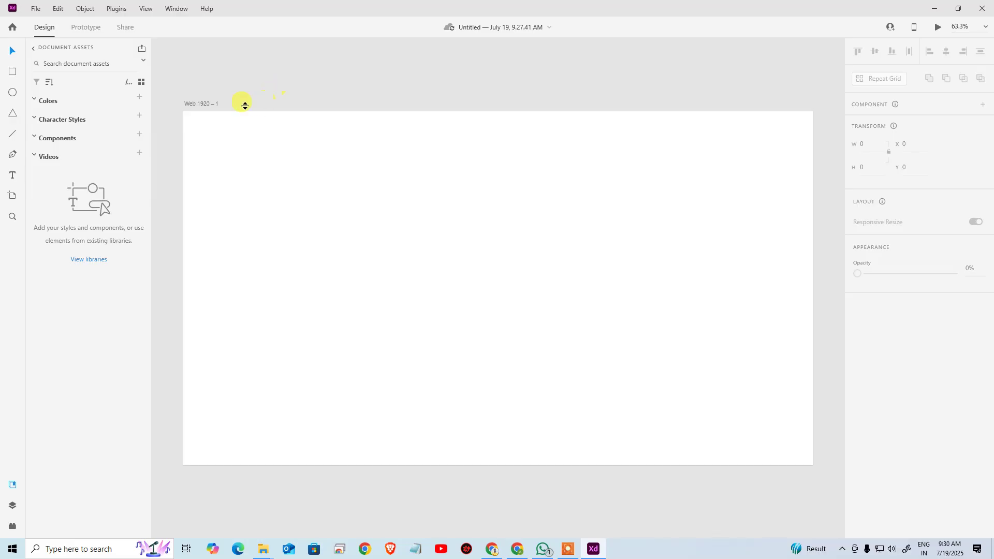
# Select the existing Web 1920 artboard and delete it.
pyautogui.click(206, 103)
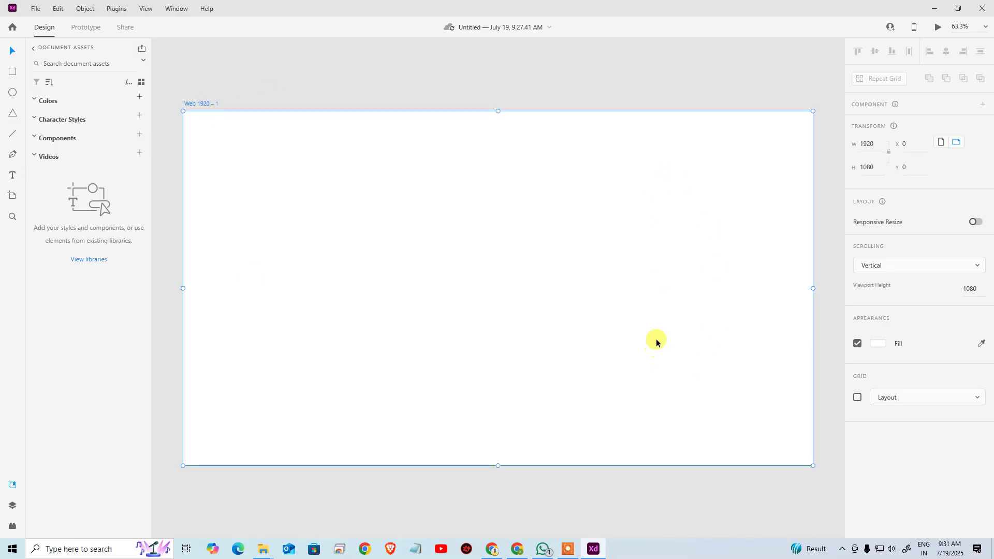
pyautogui.click(372, 61)
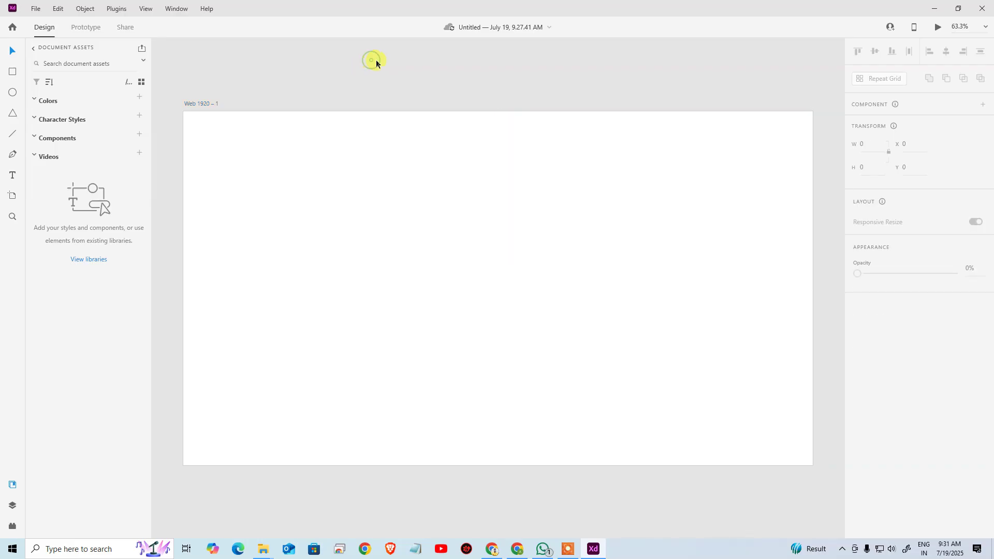
pyautogui.click(449, 238)
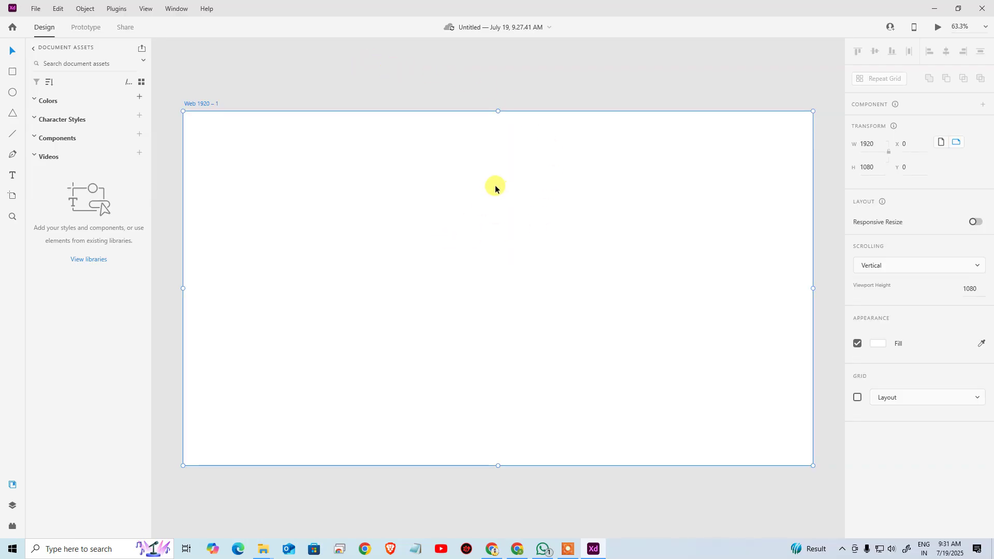
pyautogui.press('Delete')
# Look through the artboard size presets, add a Web 1920 artboard and deselect it.
pyautogui.click(12, 195)
pyautogui.scroll(-7, 872, 261)
pyautogui.scroll(-5, 888, 260)
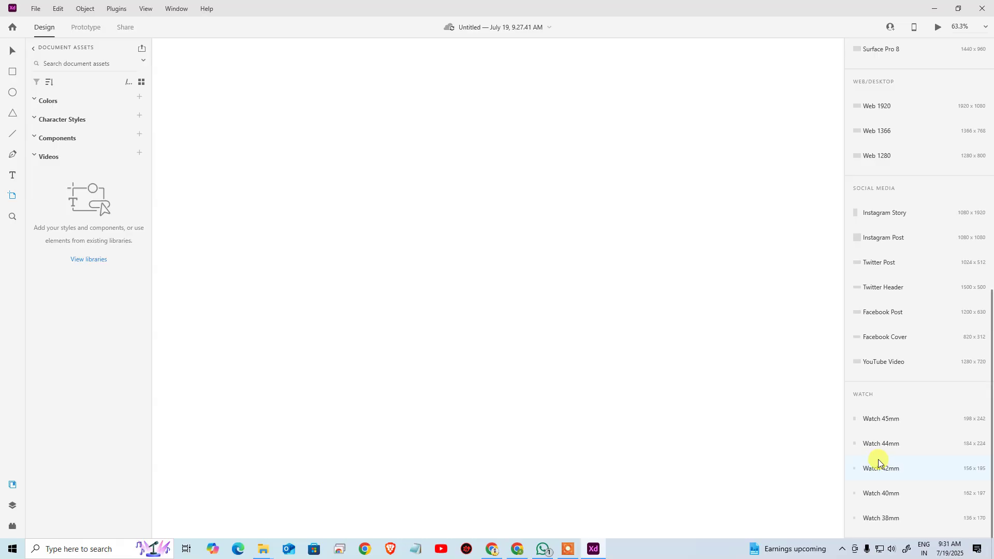
pyautogui.scroll(10, 914, 335)
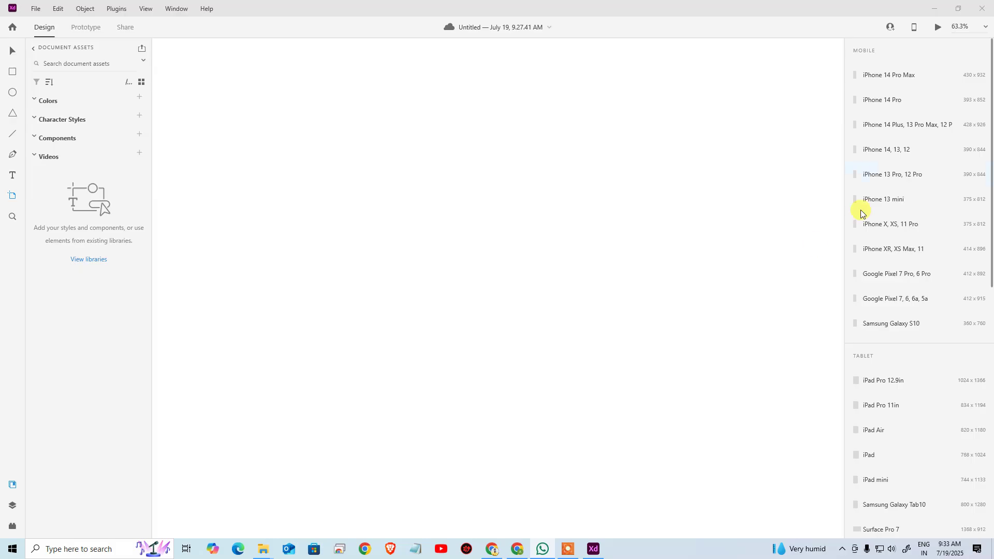
pyautogui.scroll(-6, 870, 435)
pyautogui.scroll(-3, 897, 424)
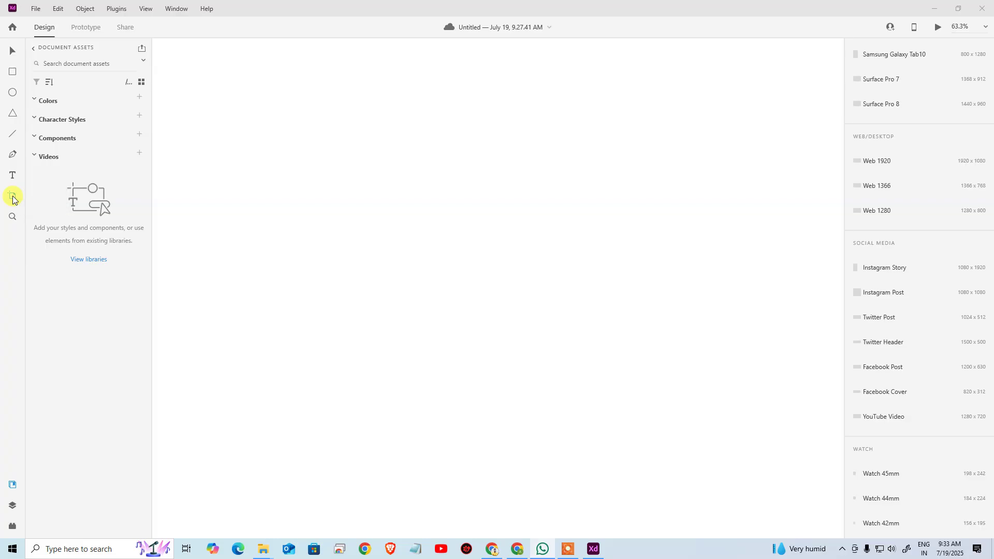
pyautogui.click(897, 162)
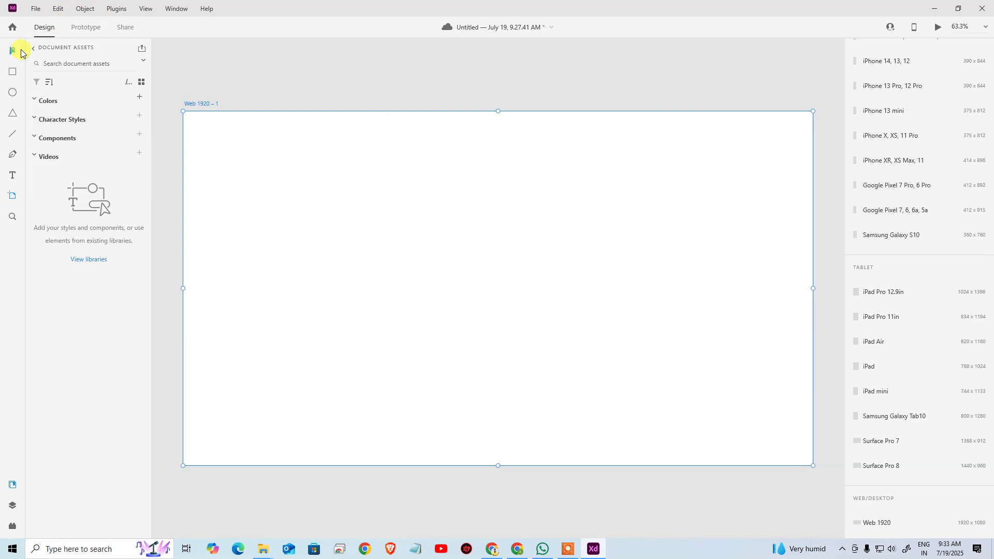
pyautogui.click(12, 50)
pyautogui.click(327, 88)
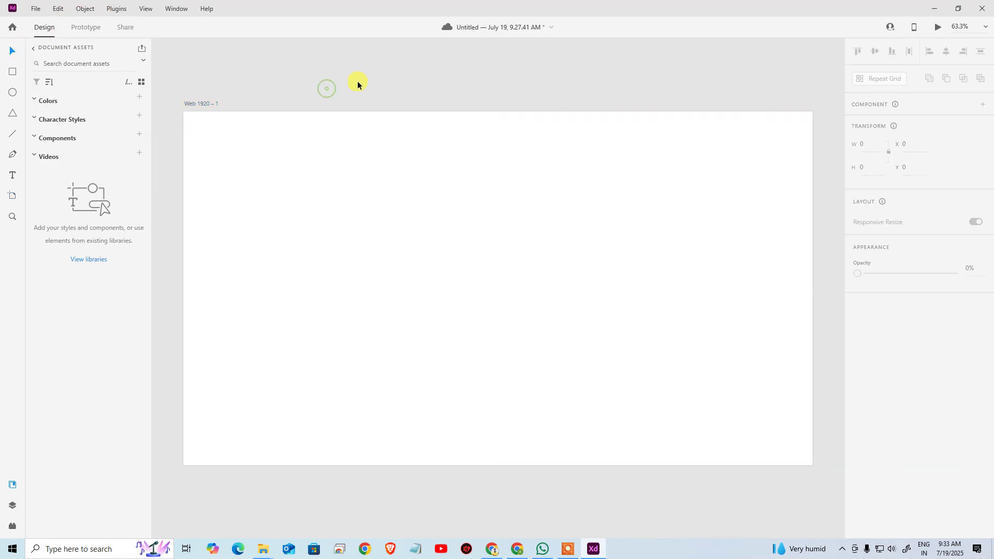
# Select the empty artboard, shift it slightly to the right and deselect it.
pyautogui.click(424, 242)
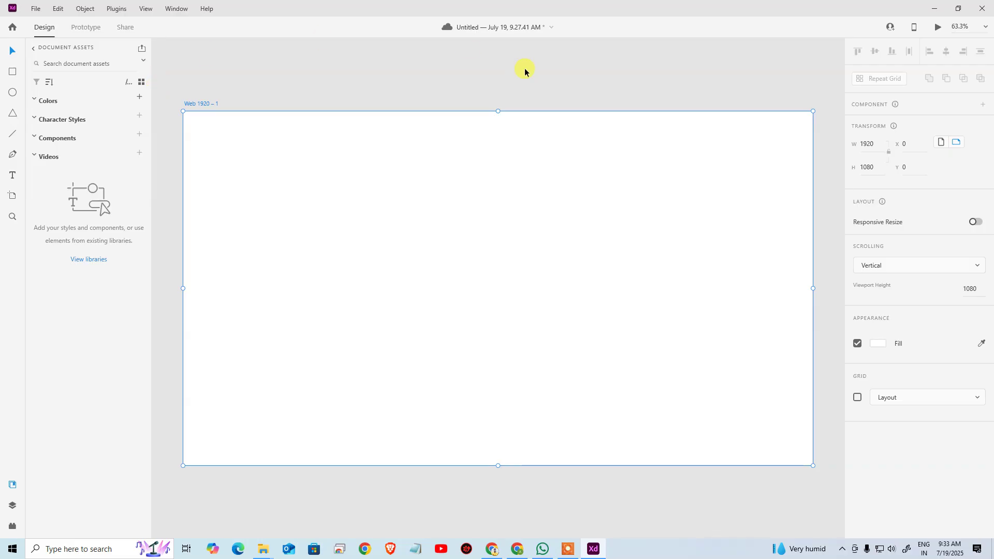
pyautogui.moveTo(326, 173)
pyautogui.mouseDown()
pyautogui.moveTo(349, 231)
pyautogui.moveTo(381, 162)
pyautogui.moveTo(284, 166)
pyautogui.moveTo(348, 171)
pyautogui.moveTo(335, 166)
pyautogui.mouseUp()
pyautogui.click(394, 85)
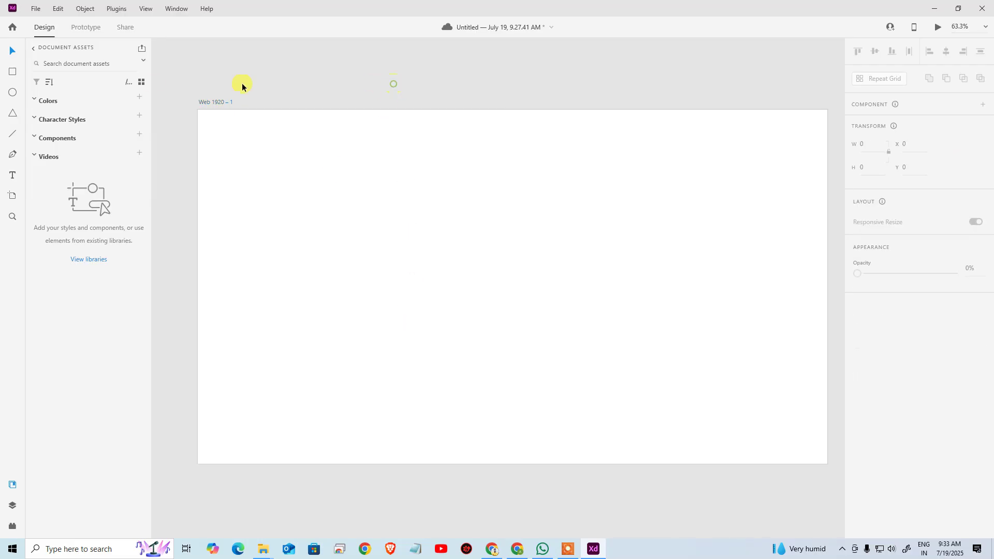
# Draw a rectangle about 407 × 333 px on the artboard, try marquee selections in the empty areas and select the rectangle.
pyautogui.click(13, 72)
pyautogui.moveTo(331, 182); pyautogui.dragTo(465, 291)
pyautogui.click(14, 50)
pyautogui.click(394, 93)
pyautogui.moveTo(571, 222); pyautogui.dragTo(599, 333)
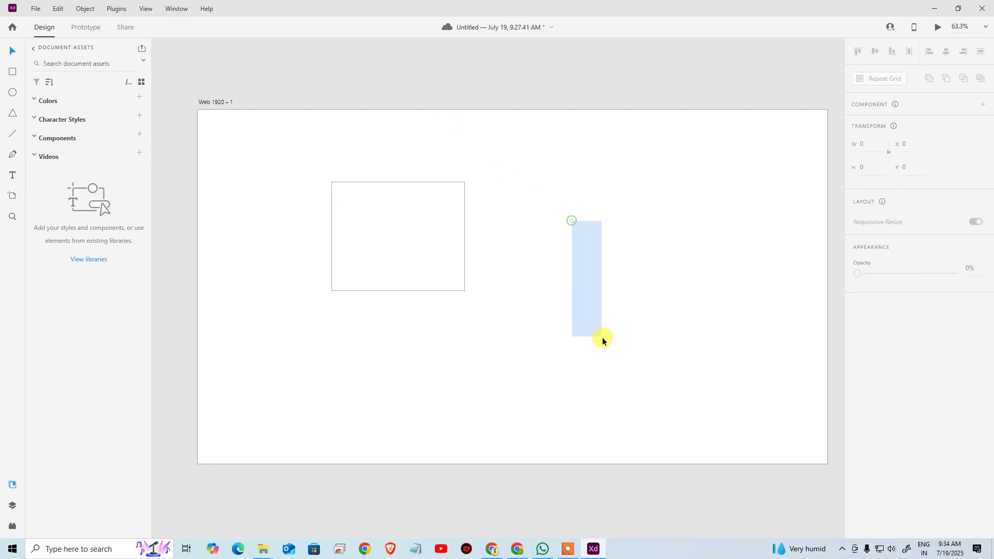
pyautogui.moveTo(337, 346); pyautogui.dragTo(481, 406)
pyautogui.moveTo(274, 334); pyautogui.dragTo(410, 406)
pyautogui.moveTo(411, 404); pyautogui.dragTo(411, 404)
pyautogui.click(410, 261)
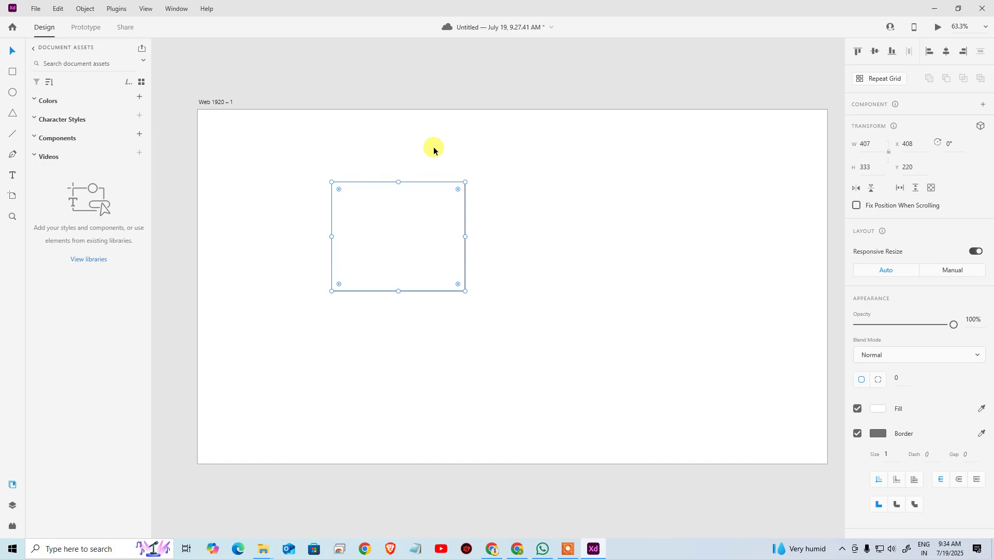
# Move the artboard with its rectangle by its title to about X 60, Y -188.
pyautogui.doubleClick(217, 103)
pyautogui.press('Return')
pyautogui.moveTo(219, 103)
pyautogui.mouseDown()
pyautogui.moveTo(312, 104)
pyautogui.moveTo(285, 38)
pyautogui.moveTo(218, 184)
pyautogui.moveTo(269, 78)
pyautogui.moveTo(225, 88)
pyautogui.mouseUp()
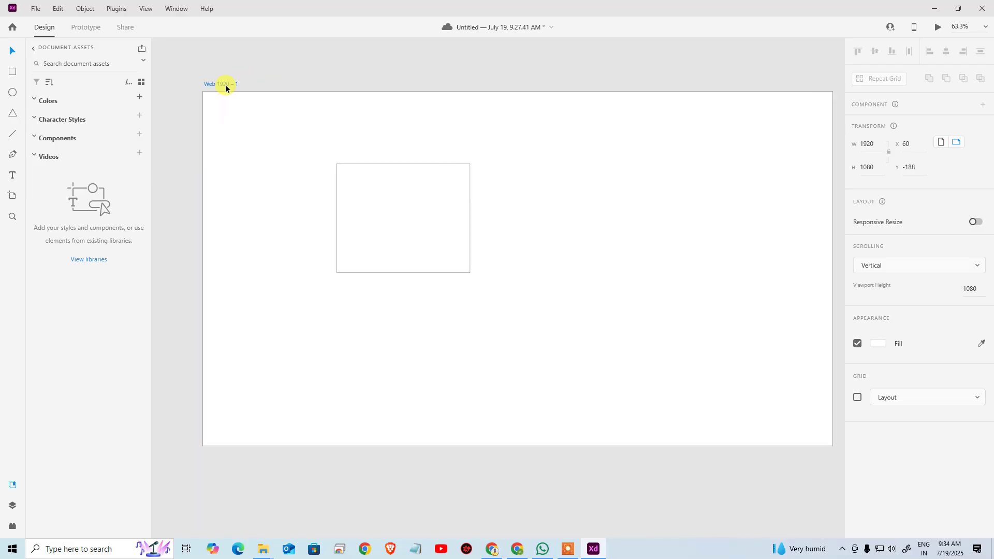
# Delete the rectangle and move the emptied artboard to about X 208, Y -96.
pyautogui.click(395, 209)
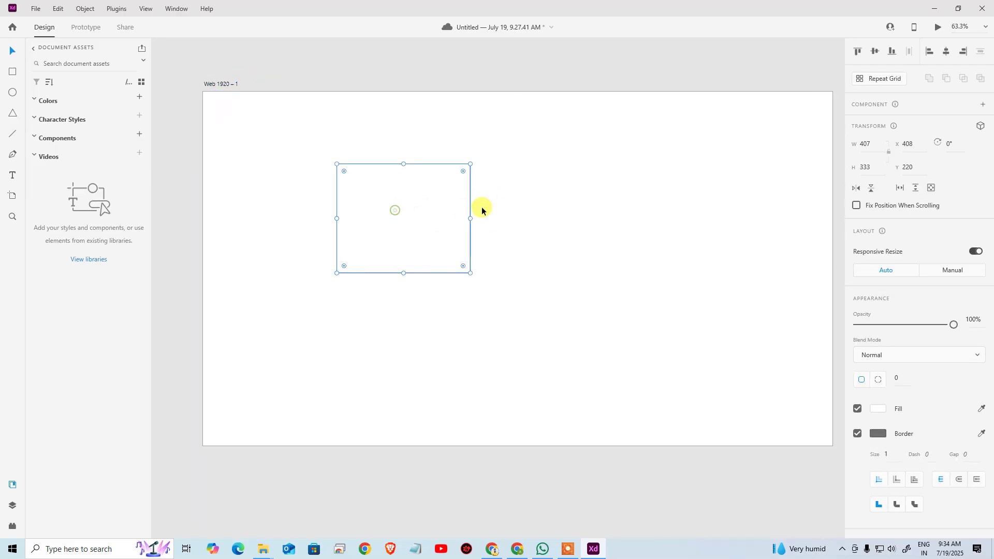
pyautogui.press('Delete')
pyautogui.moveTo(393, 209); pyautogui.dragTo(414, 210)
# Draw a rectangle about 441 × 377 px, move the artboard by its title to about X 475, Y -74 and undo the move.
pyautogui.click(12, 71)
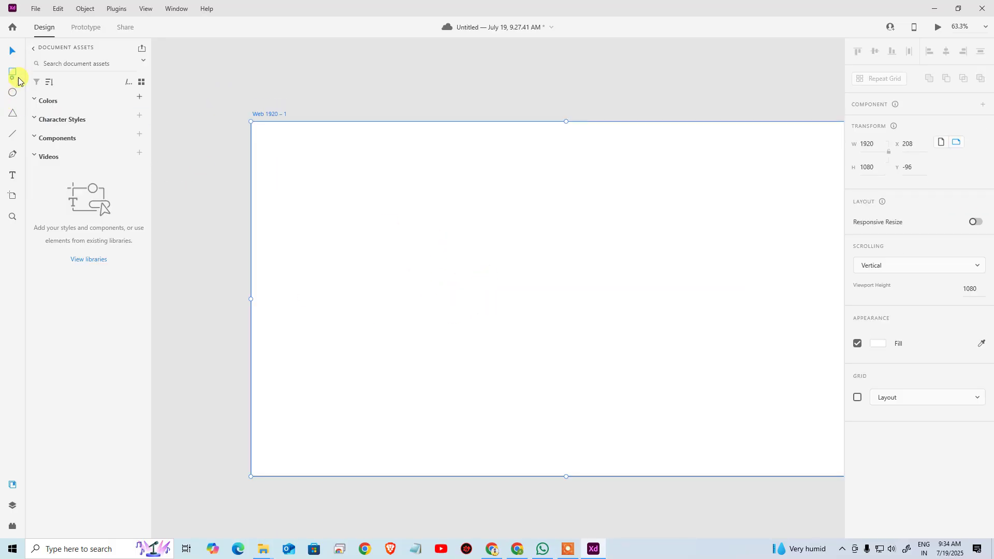
pyautogui.moveTo(350, 179); pyautogui.dragTo(495, 302)
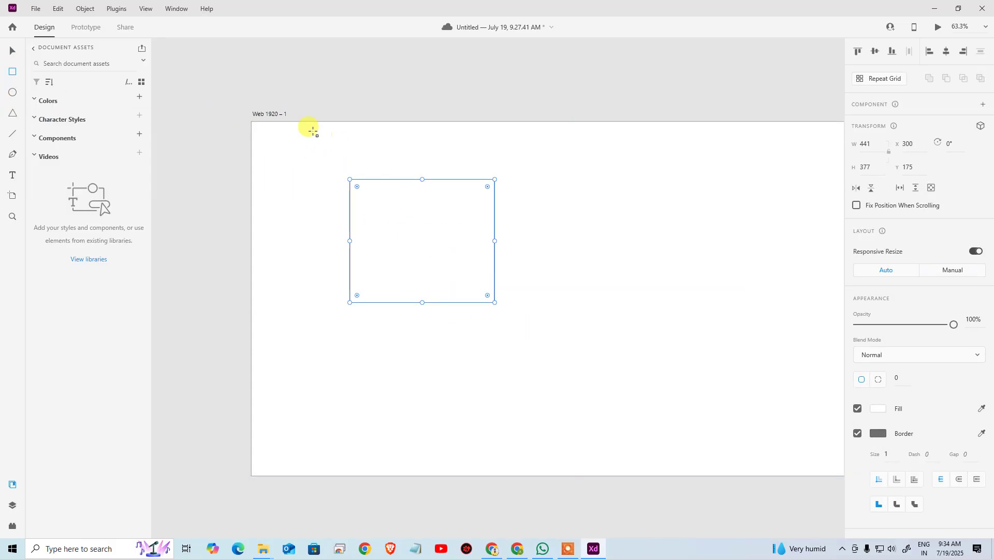
pyautogui.click(272, 114)
pyautogui.moveTo(272, 114); pyautogui.dragTo(360, 122)
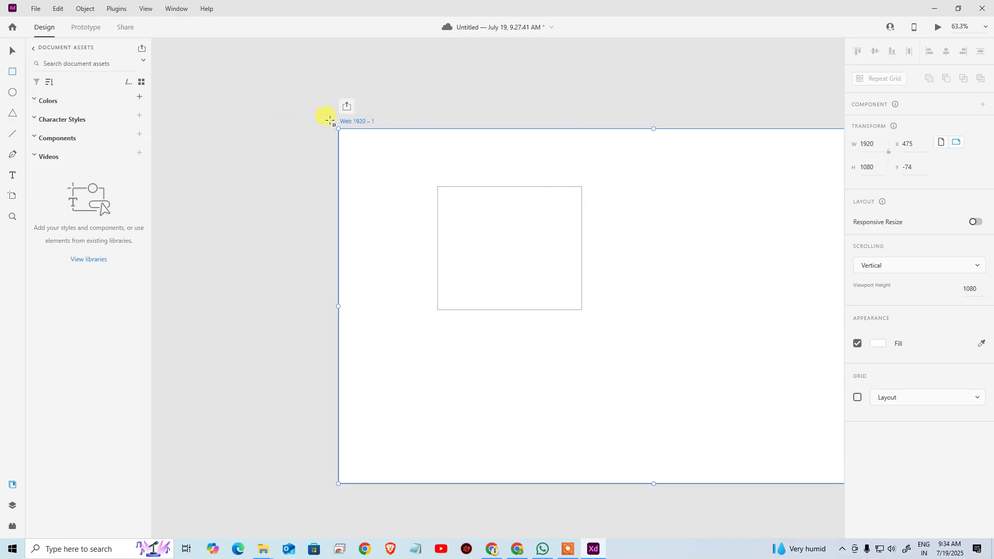
pyautogui.hotkey('ctrl', 'z')
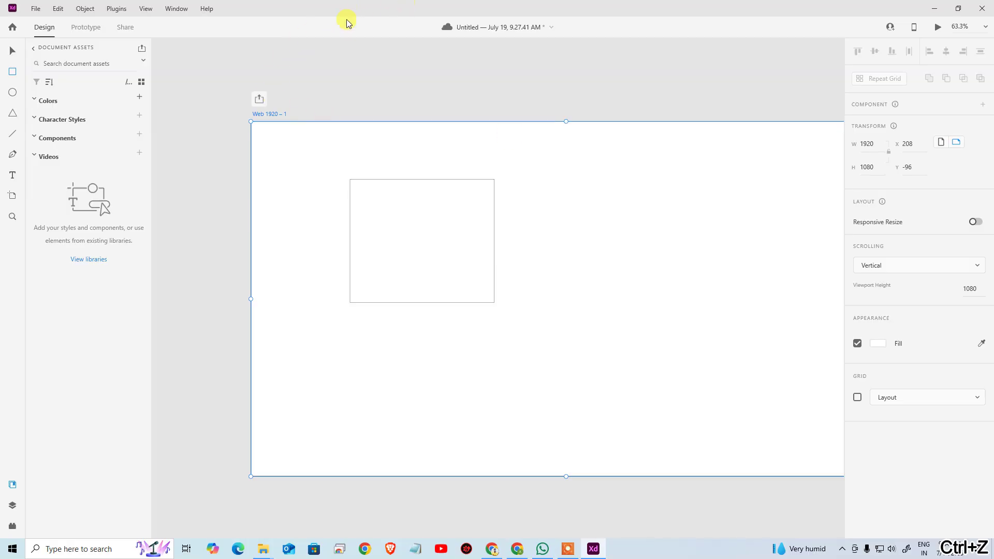
# Select the rectangle on the artboard and delete it.
pyautogui.moveTo(577, 184); pyautogui.dragTo(504, 155)
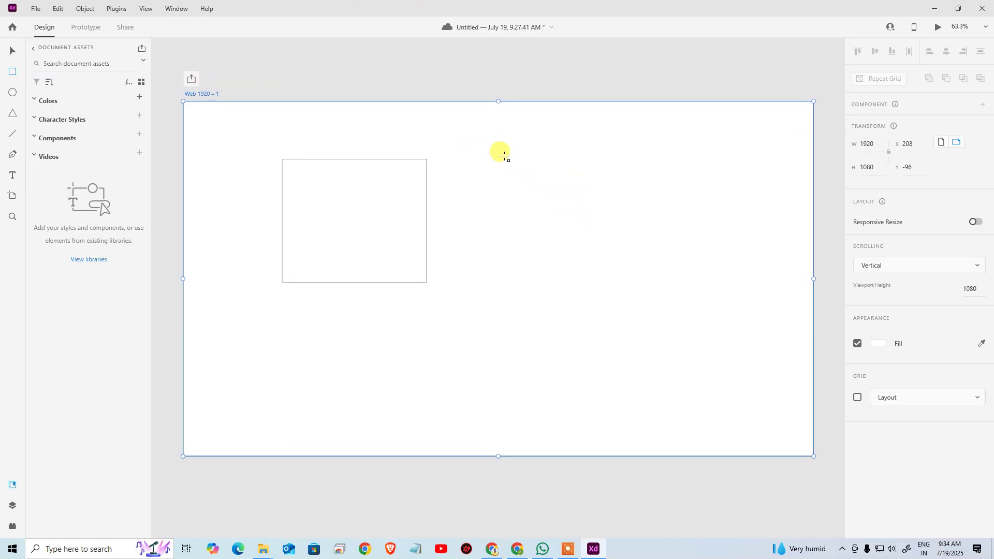
pyautogui.press('v')
pyautogui.click(414, 179)
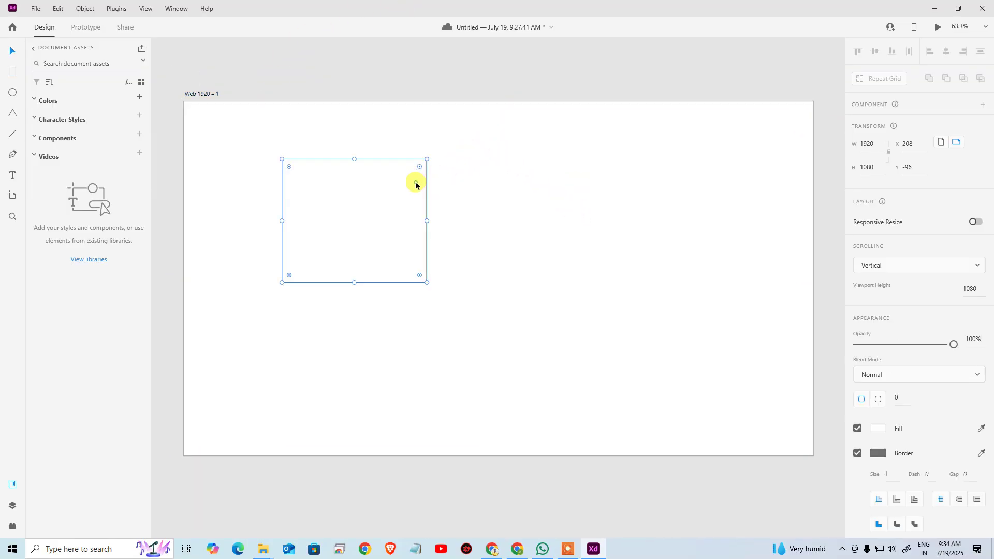
pyautogui.press('Delete')
# Select the Web 1920 artboard, switch it to portrait orientation and return it to landscape.
pyautogui.click(203, 94)
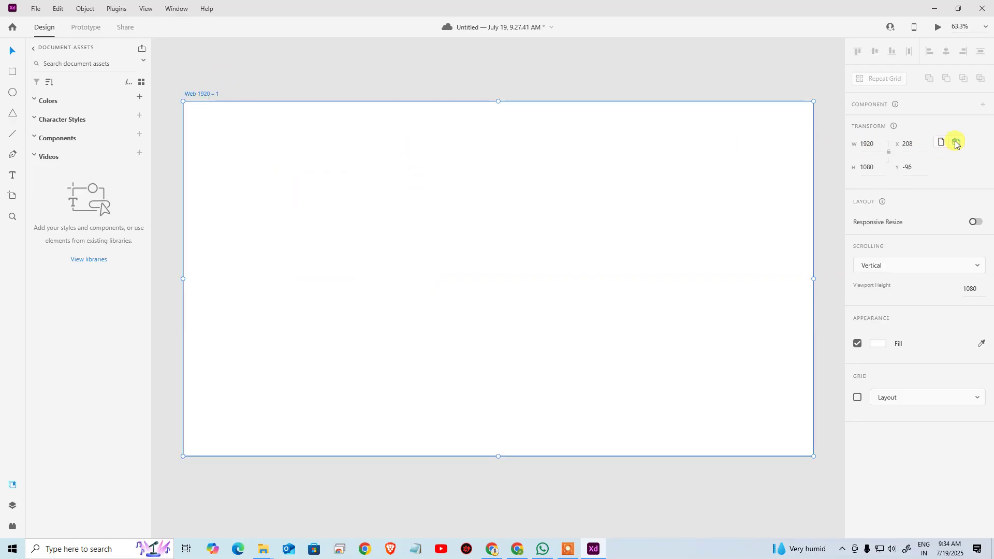
pyautogui.click(941, 143)
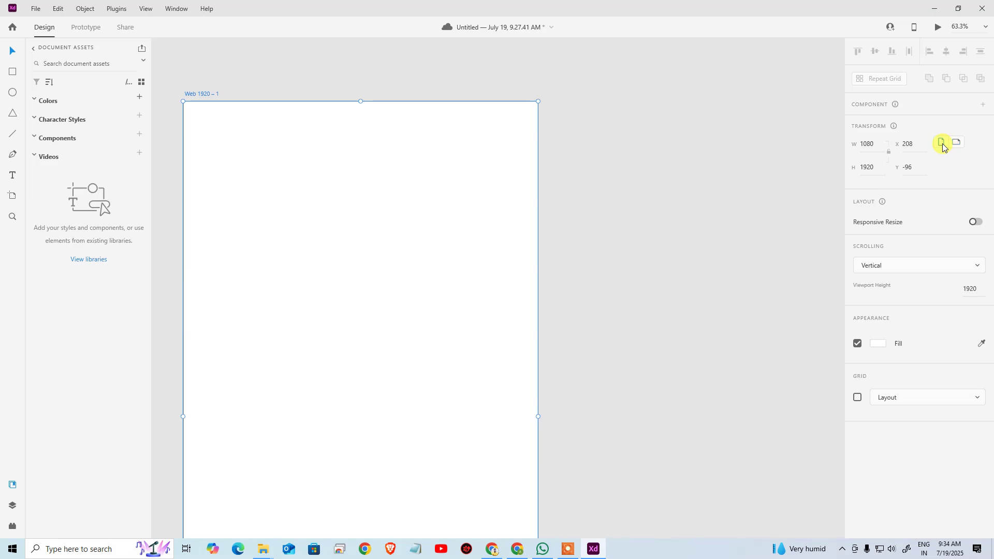
pyautogui.scroll(-3, 639, 207)
pyautogui.click(955, 143)
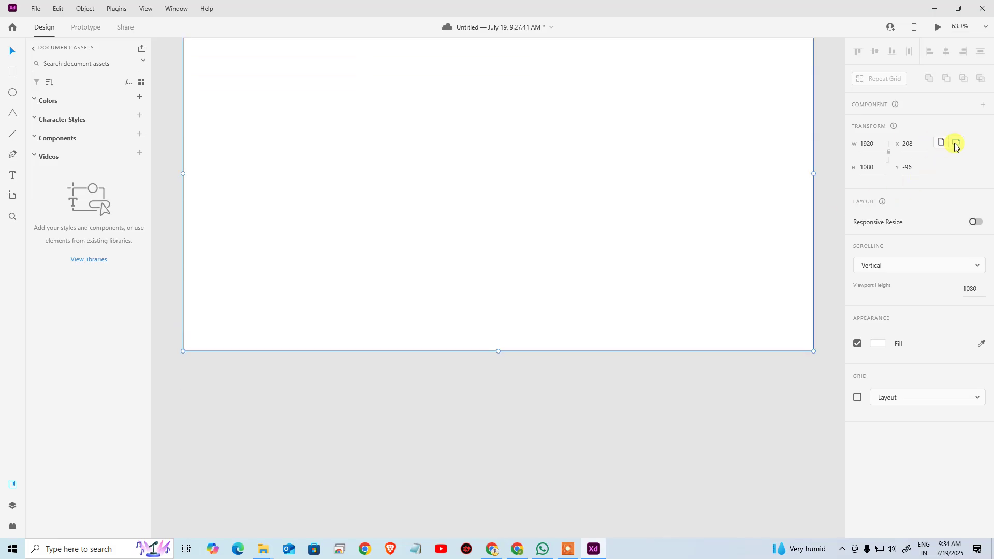
pyautogui.scroll(5, 548, 208)
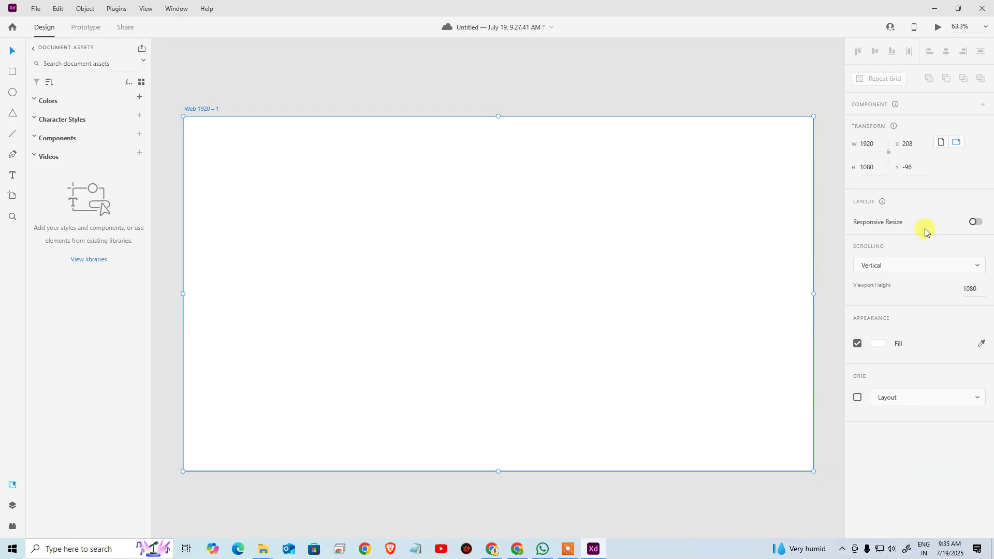
# Save the document and check the scrolling options available for the artboard without changing them.
pyautogui.hotkey('ctrl', 's')
pyautogui.click(882, 266)
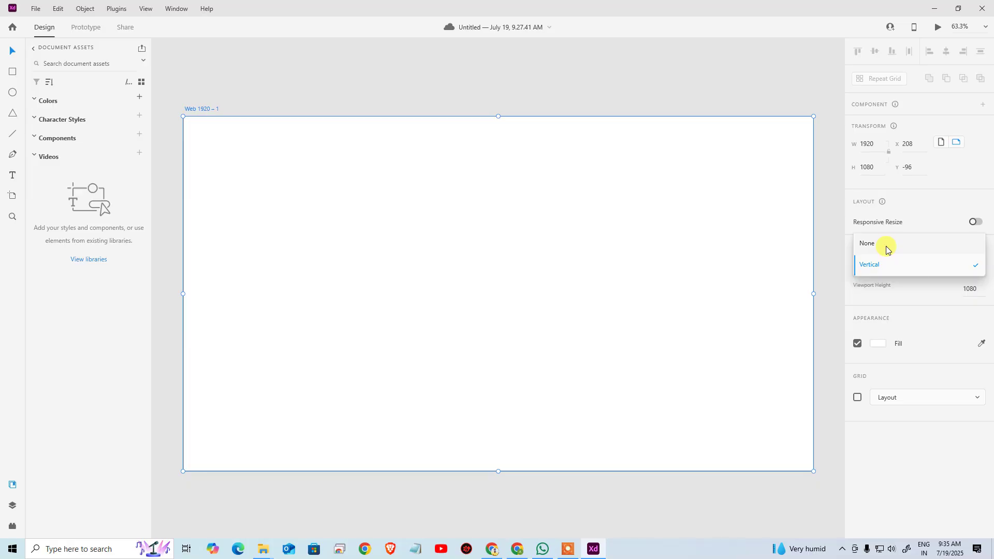
pyautogui.click(901, 303)
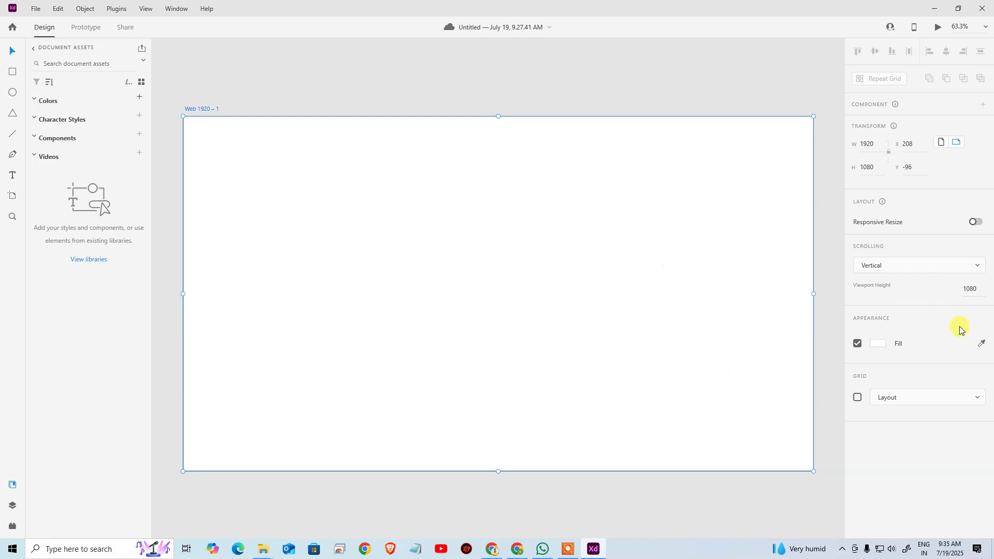
# Try a red #CF4343 fill on the artboard and undo the colour change.
pyautogui.click(879, 345)
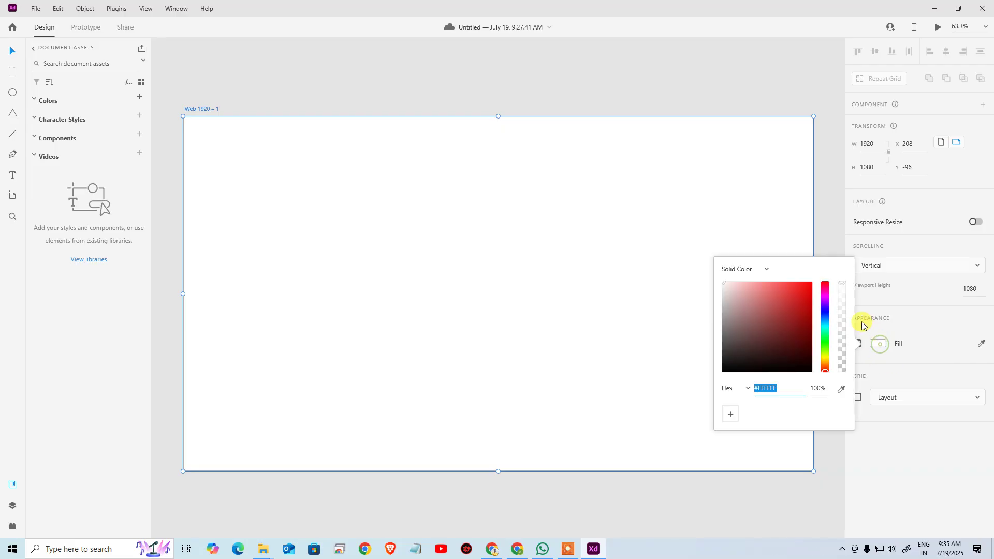
pyautogui.click(786, 298)
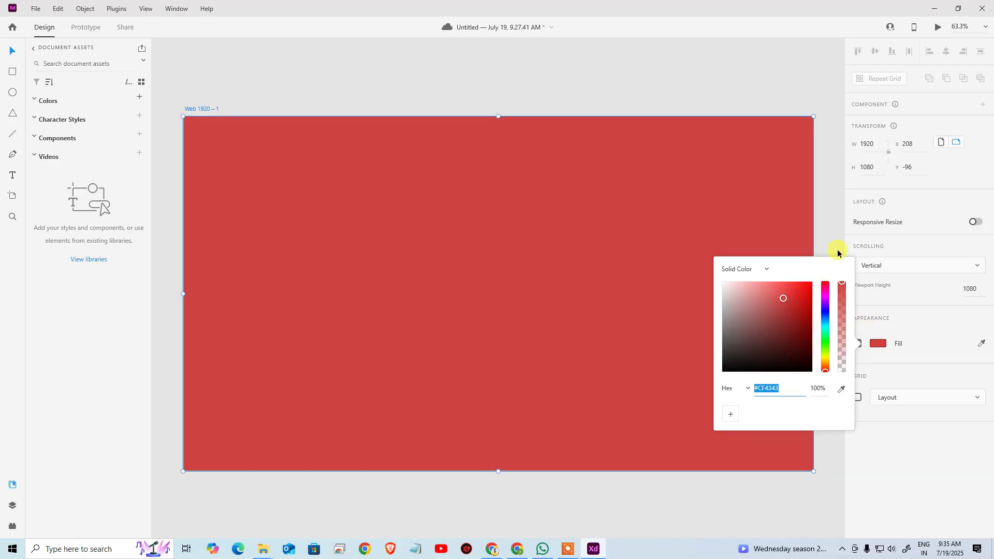
pyautogui.click(925, 200)
pyautogui.hotkey('ctrl', 'z')
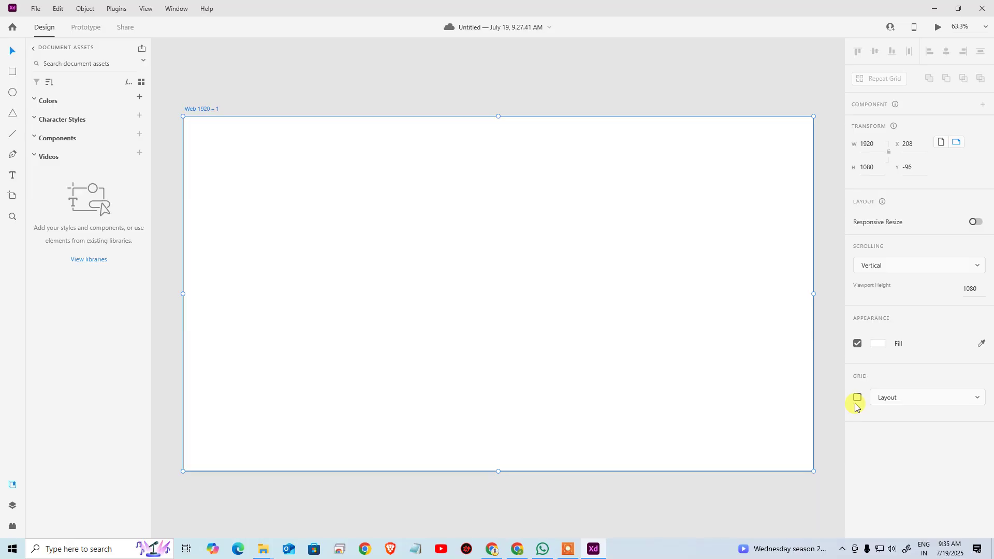
# Draw a rectangle about 1488 × 335 px in the upper part of the artboard and center it horizontally.
pyautogui.click(13, 72)
pyautogui.moveTo(265, 144); pyautogui.dragTo(750, 253)
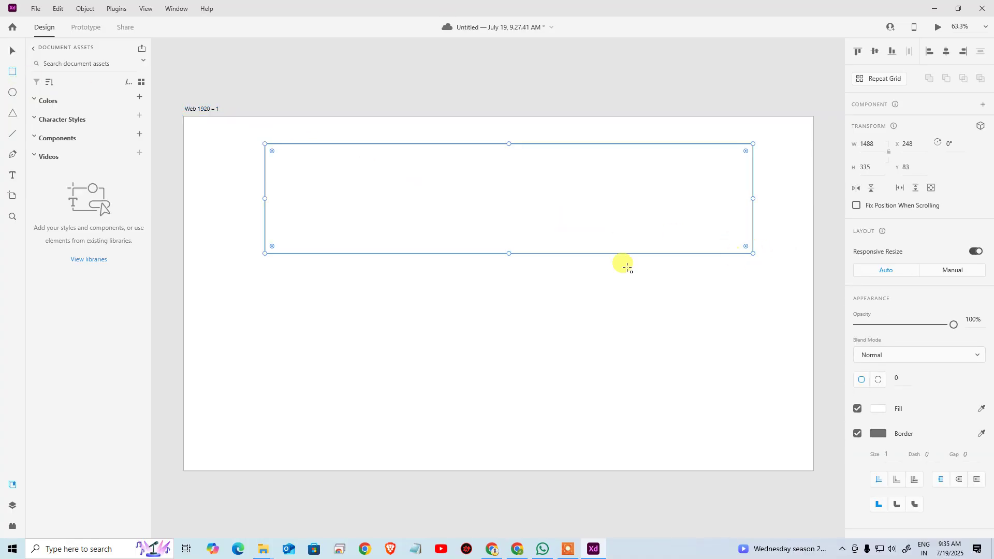
pyautogui.click(12, 50)
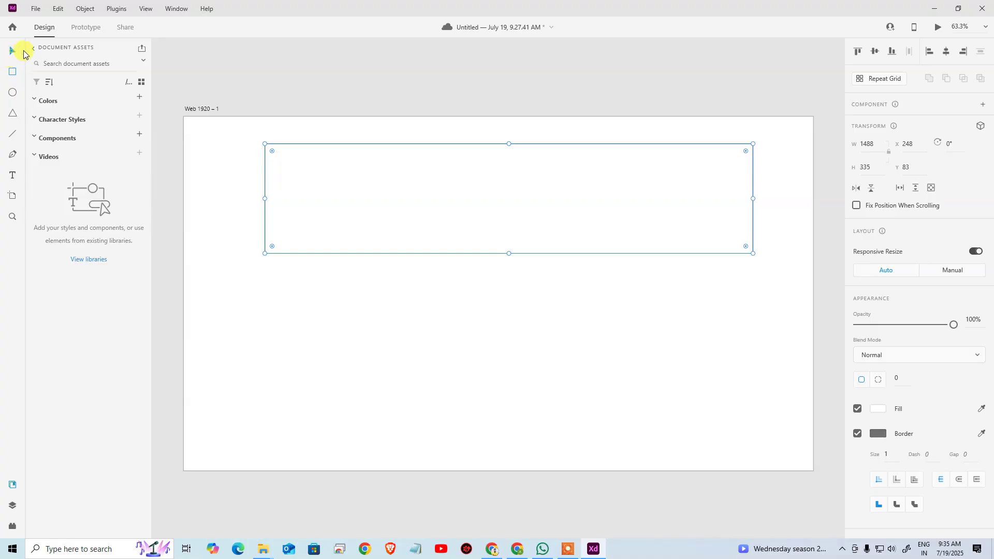
pyautogui.click(396, 56)
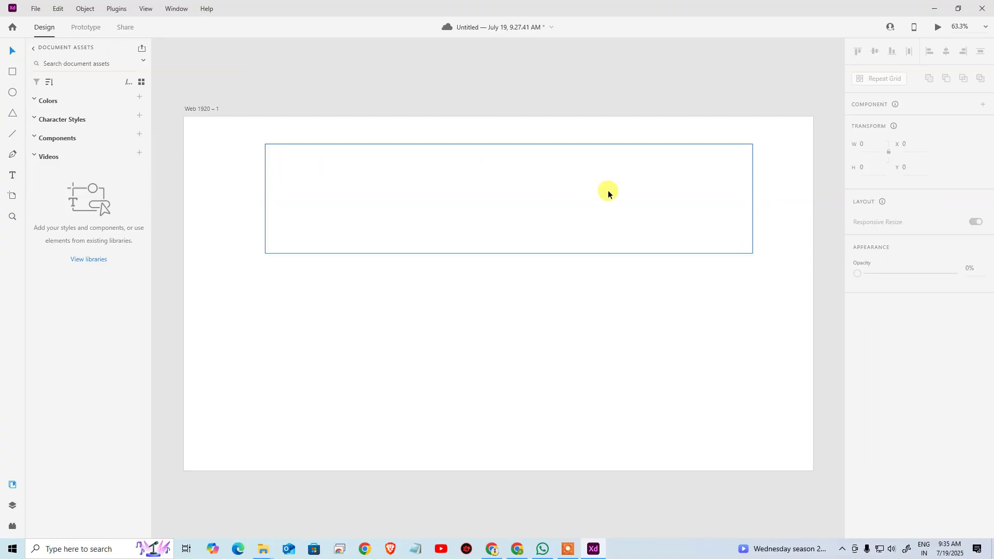
pyautogui.click(621, 194)
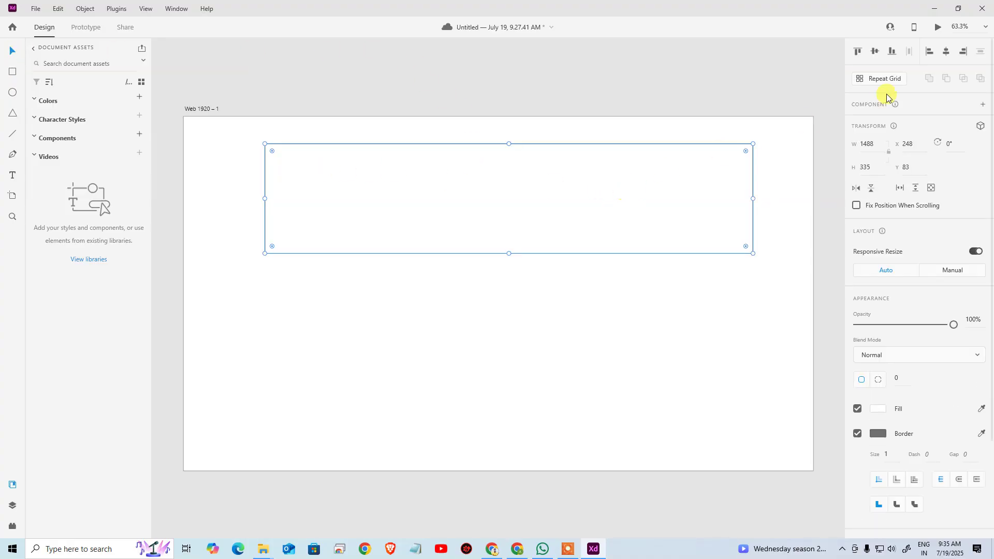
pyautogui.click(947, 52)
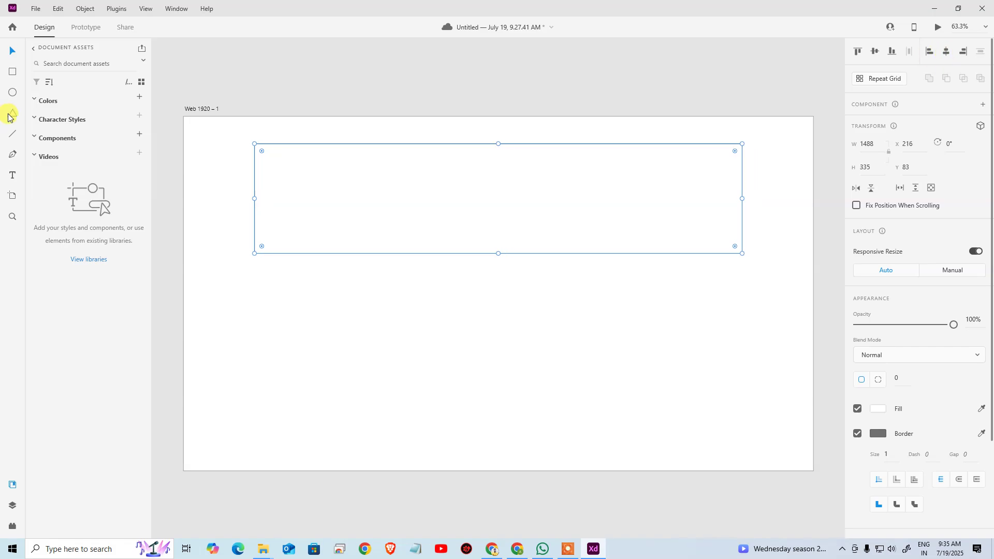
pyautogui.click(528, 86)
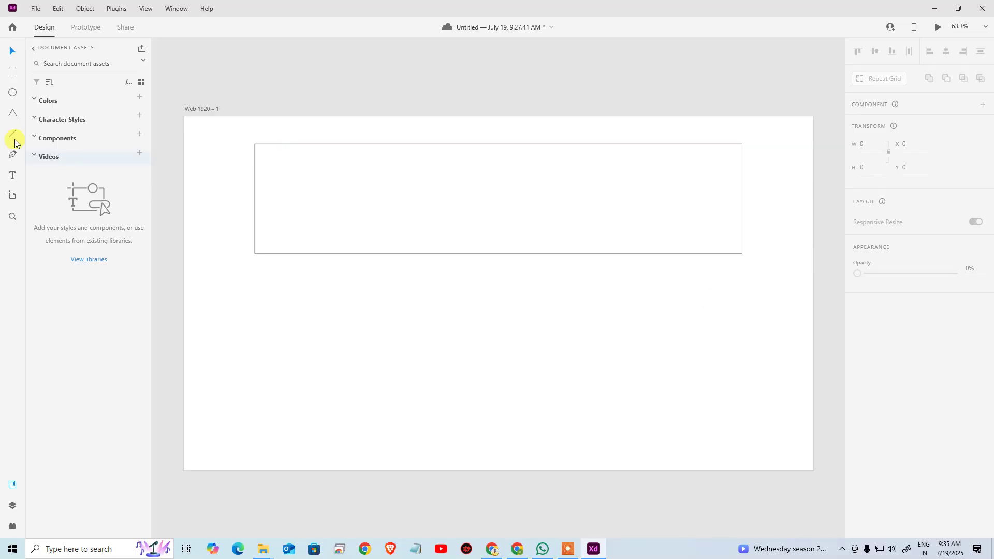
# Draw a box about 459 × 376 px under the wide rectangle's left end and duplicate it into an evenly spaced row of three.
pyautogui.click(13, 73)
pyautogui.moveTo(260, 263); pyautogui.dragTo(406, 387)
pyautogui.click(12, 50)
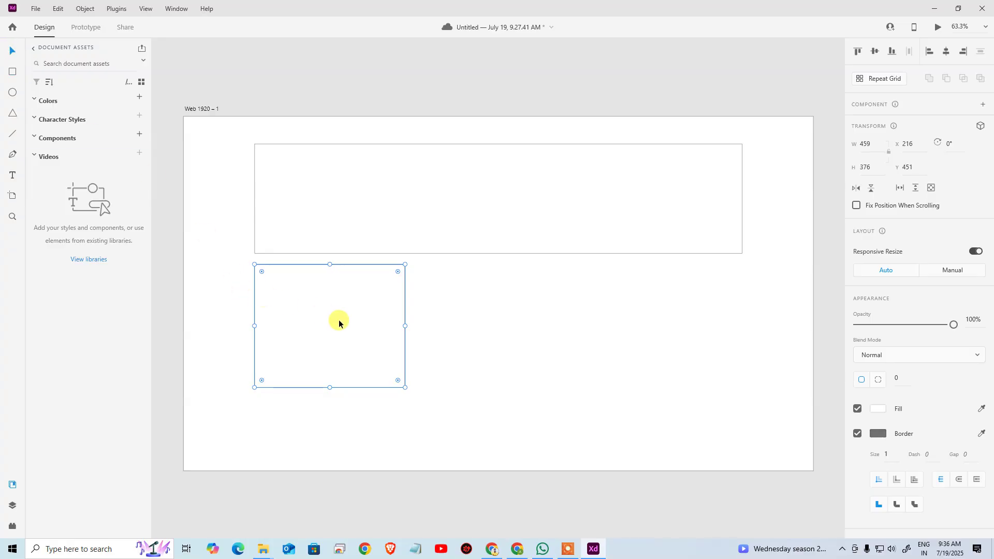
pyautogui.moveTo(328, 326); pyautogui.dragTo(652, 357)
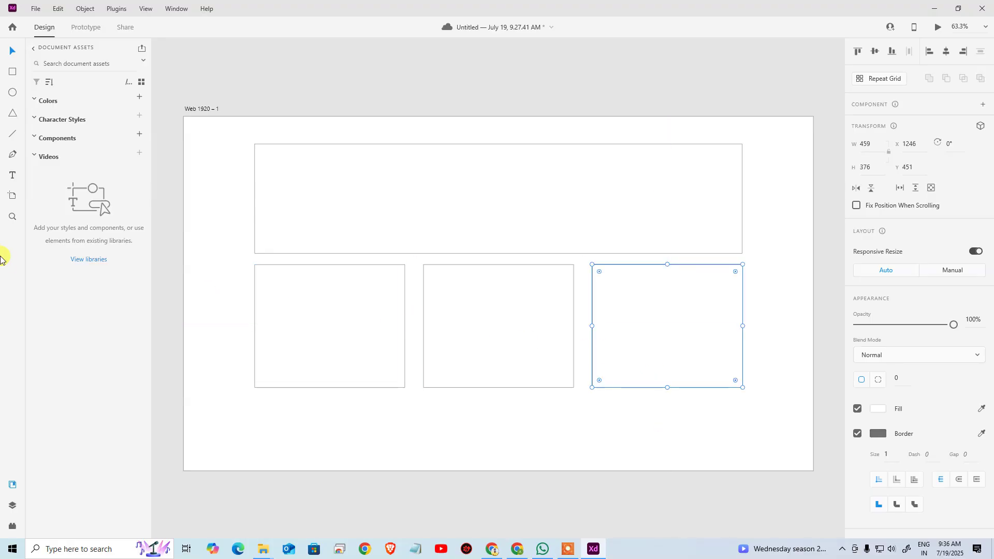
# Select the three lower boxes together and clear the selection.
pyautogui.click(316, 420)
pyautogui.moveTo(219, 416); pyautogui.dragTo(786, 262)
pyautogui.click(629, 422)
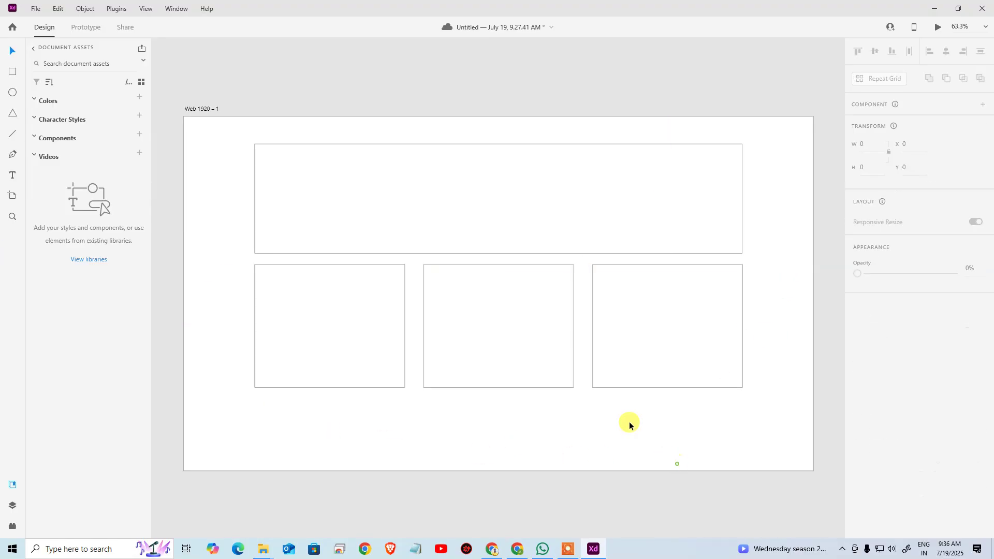
pyautogui.click(611, 331)
pyautogui.keyDown('shift'); pyautogui.click(538, 332); pyautogui.keyUp('shift')
pyautogui.keyDown('shift'); pyautogui.click(344, 321); pyautogui.keyUp('shift')
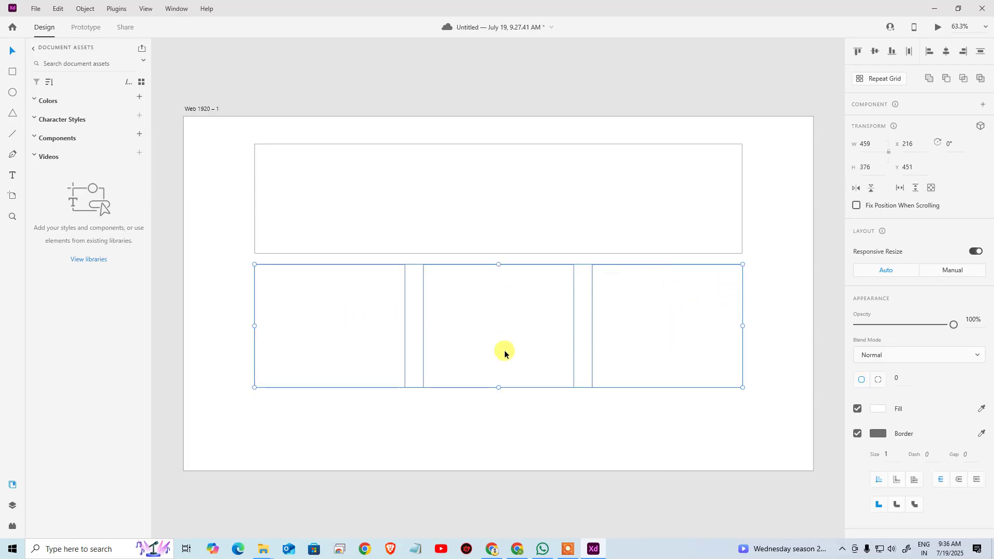
pyautogui.click(479, 413)
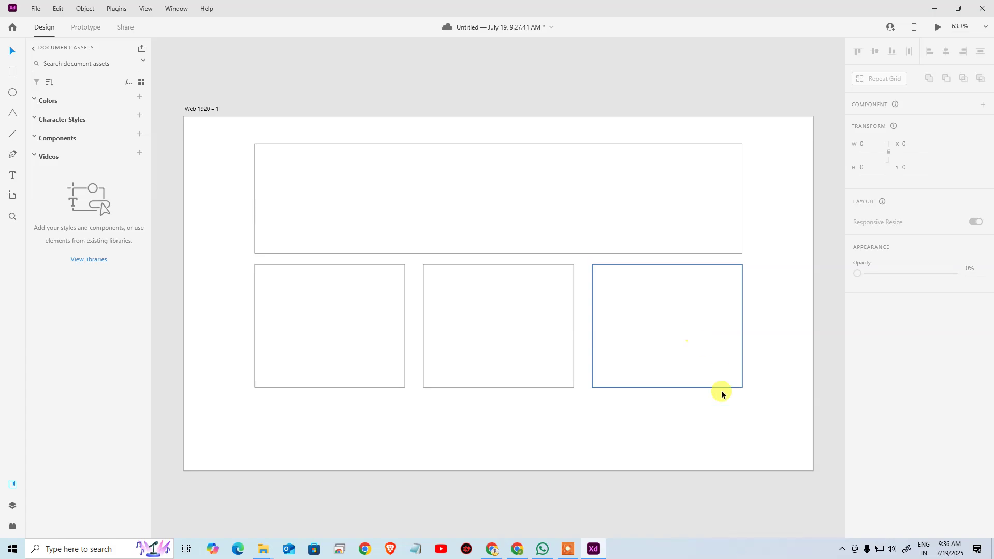
# Turn on the 12-column layout grid for the Web 1920 artboard and save the document.
pyautogui.click(189, 113)
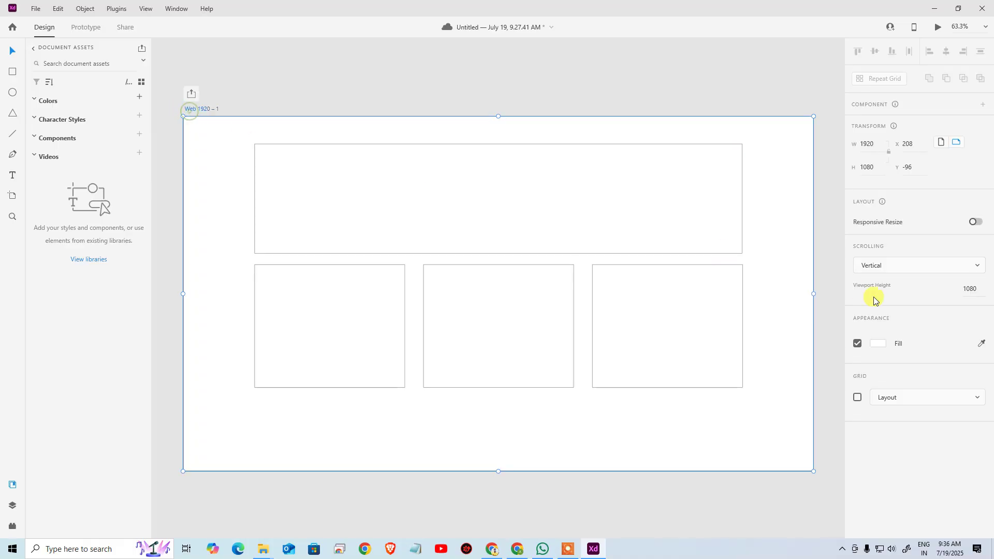
pyautogui.click(857, 400)
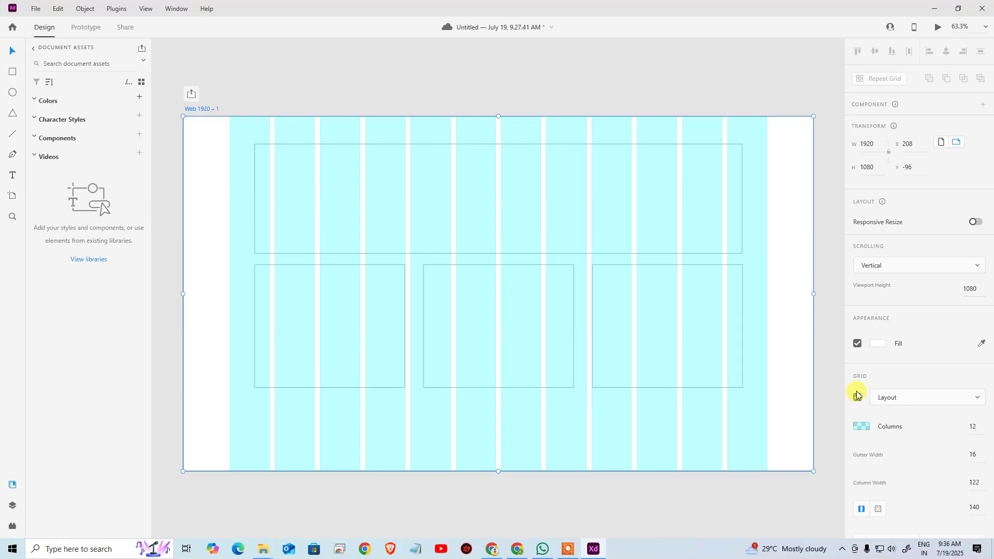
pyautogui.hotkey('ctrl', 's')
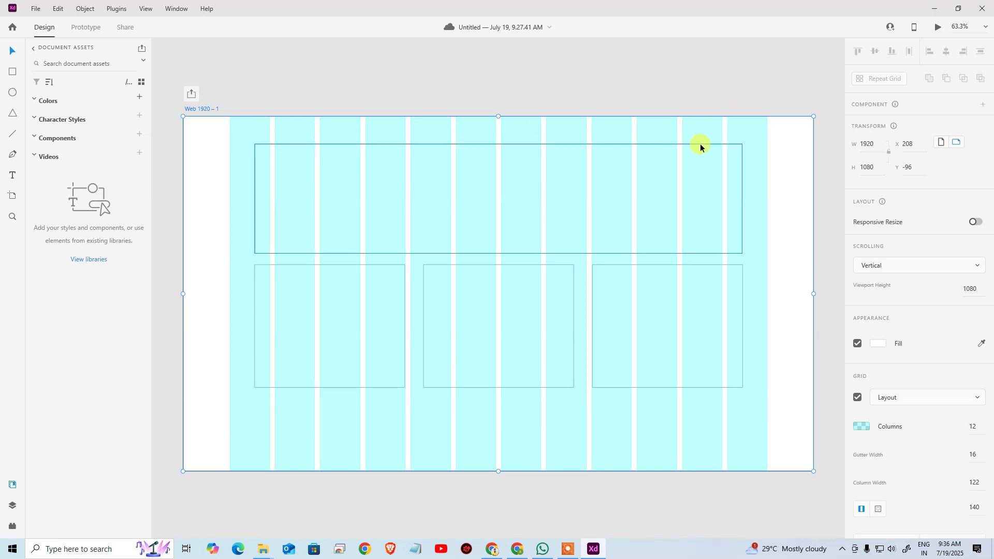
# Stretch the wide rectangle on both sides so it spans all twelve grid columns, starting at X 140.
pyautogui.click(670, 44)
pyautogui.click(309, 161)
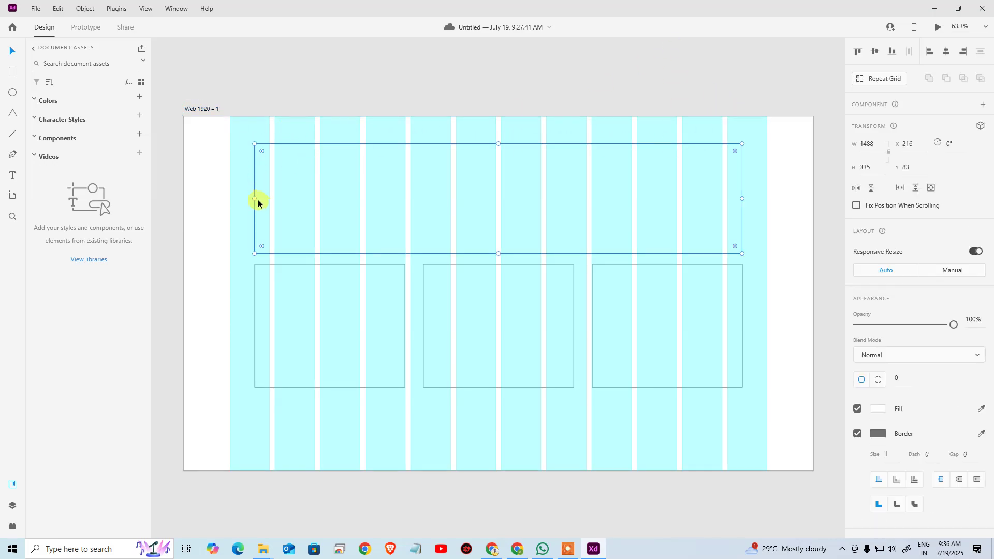
pyautogui.moveTo(254, 199); pyautogui.dragTo(231, 198)
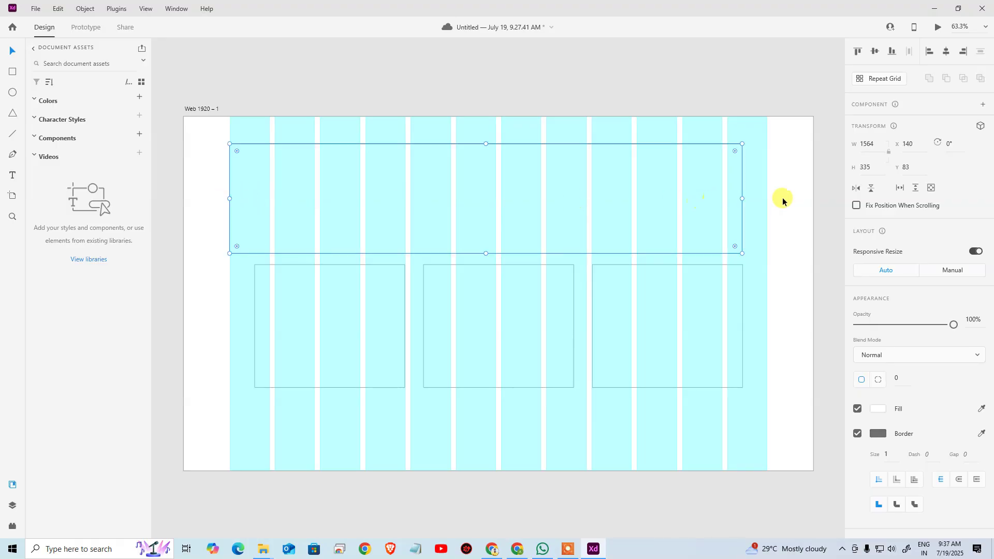
pyautogui.moveTo(742, 199); pyautogui.dragTo(766, 202)
# Resize the three lower boxes so that each one spans four grid columns.
pyautogui.click(372, 309)
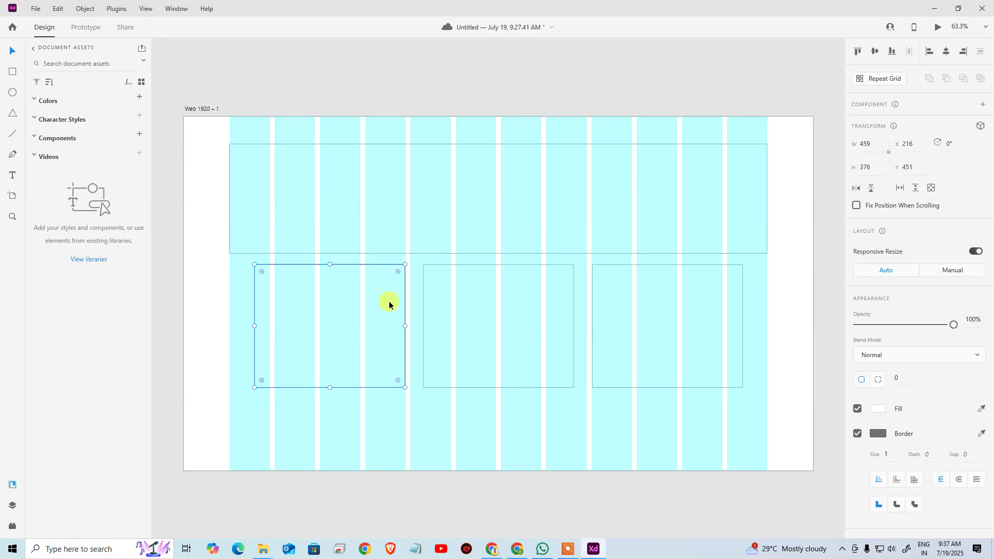
pyautogui.moveTo(405, 324)
pyautogui.mouseDown()
pyautogui.moveTo(393, 321)
pyautogui.moveTo(406, 324)
pyautogui.mouseUp()
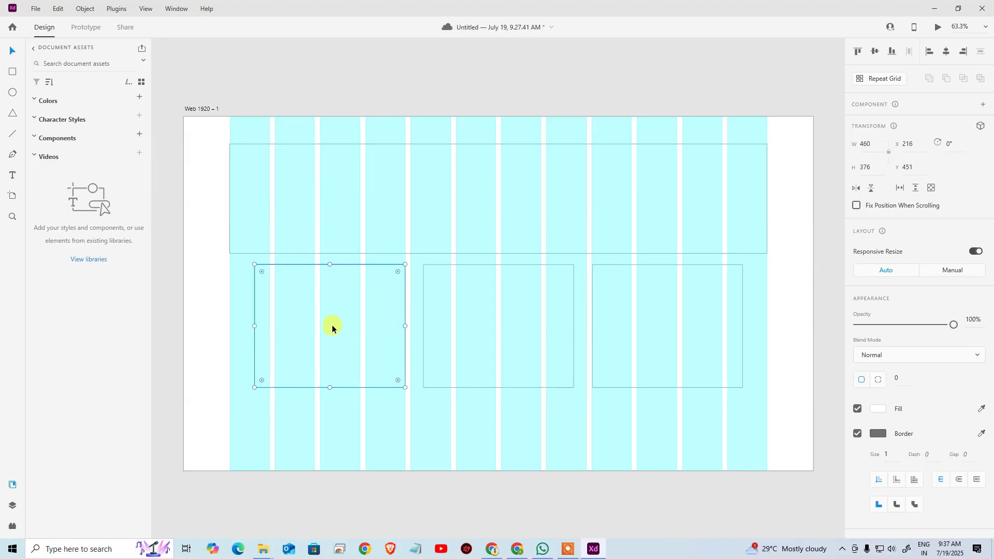
pyautogui.moveTo(253, 327); pyautogui.dragTo(226, 324)
pyautogui.click(462, 336)
pyautogui.moveTo(422, 324); pyautogui.dragTo(410, 324)
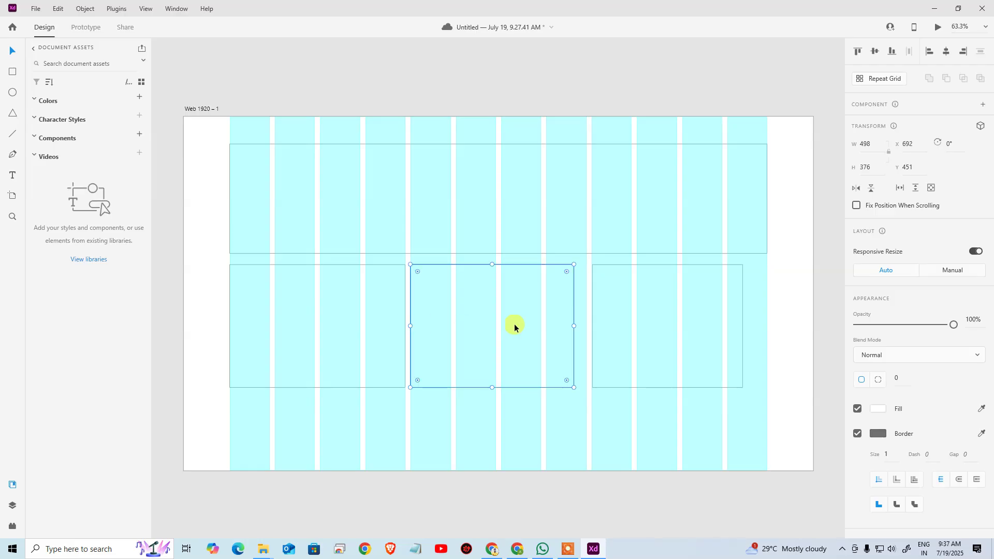
pyautogui.moveTo(573, 325); pyautogui.dragTo(585, 324)
pyautogui.click(611, 323)
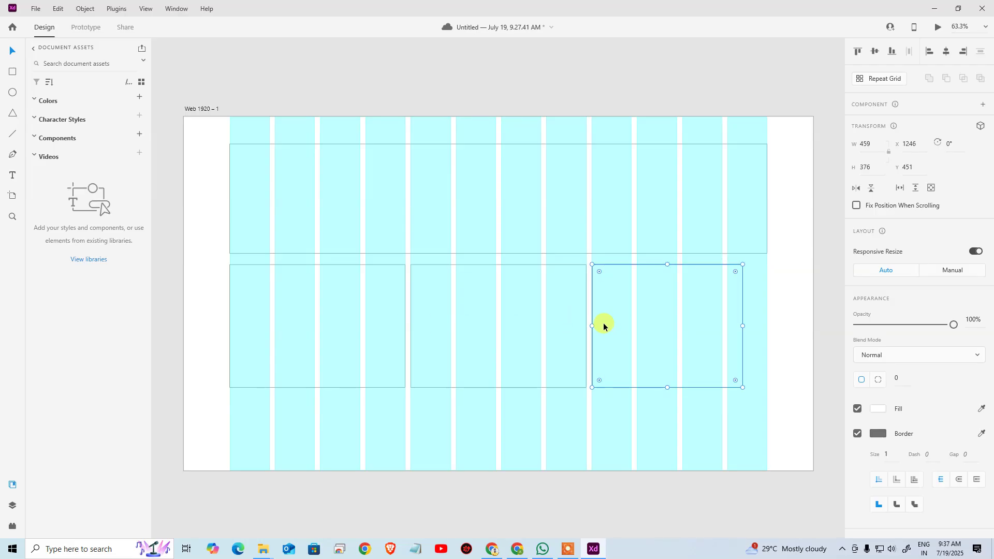
pyautogui.moveTo(744, 326); pyautogui.dragTo(769, 325)
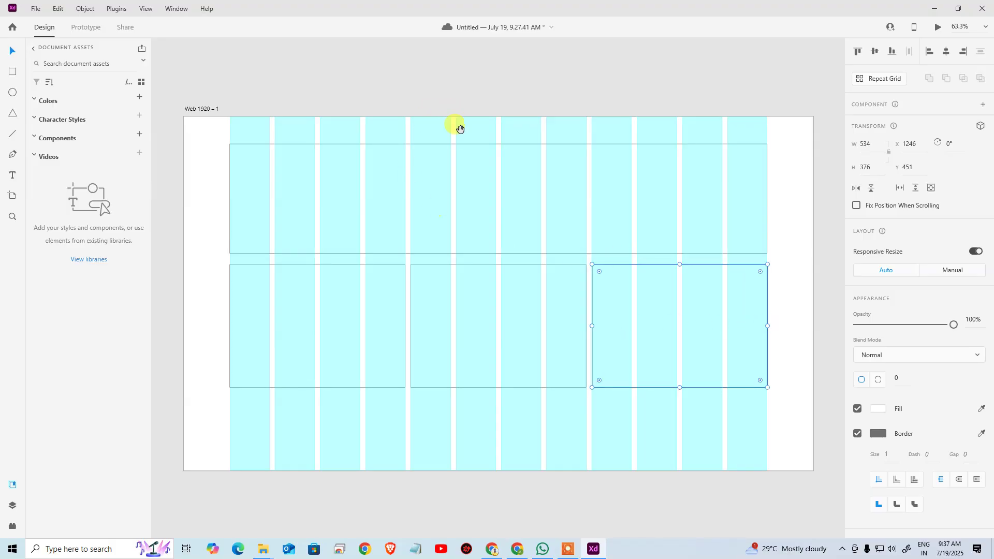
# Select all four rectangles and move them up closer to the artboard's upper edge.
pyautogui.scroll(-3, 466, 204)
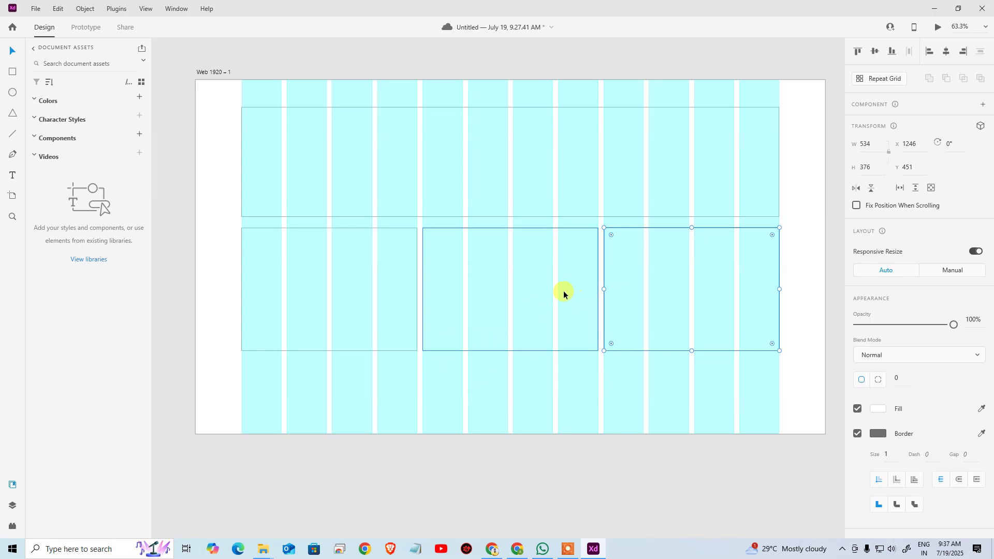
pyautogui.scroll(-3, 467, 288)
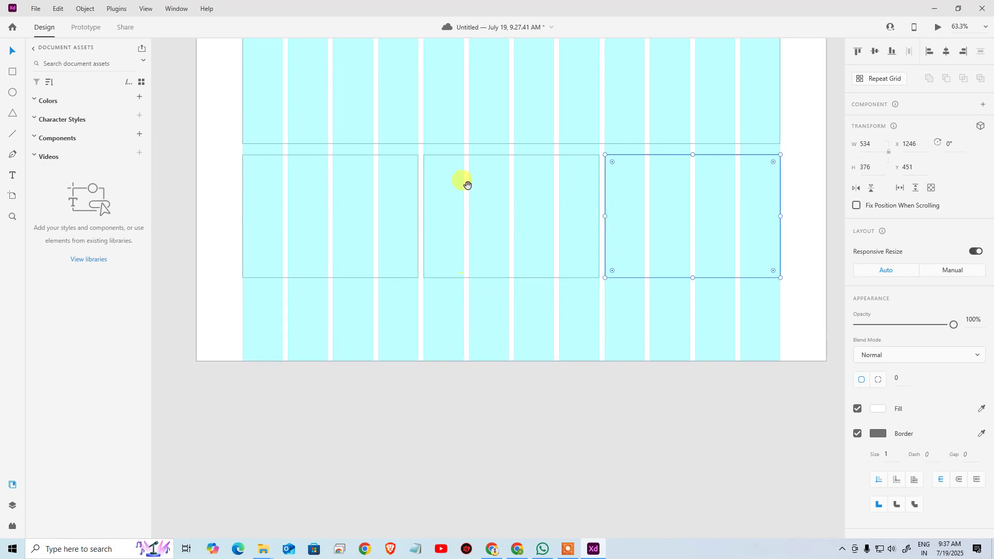
pyautogui.scroll(5, 465, 182)
pyautogui.moveTo(203, 191); pyautogui.dragTo(765, 448)
pyautogui.moveTo(691, 384); pyautogui.dragTo(692, 366)
pyautogui.click(576, 100)
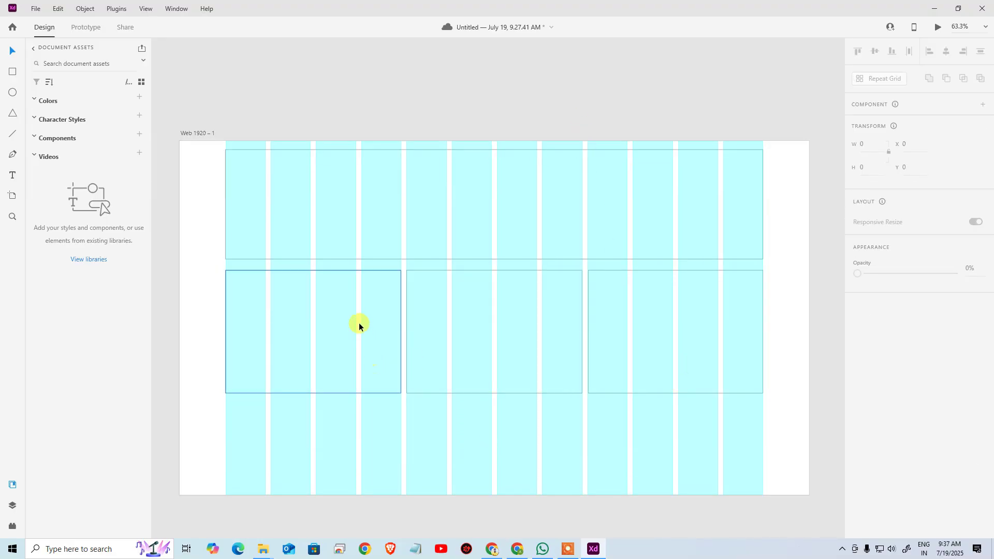
# Duplicate and resize a lower box into a third row of four shorter boxes, each spanning three grid columns.
pyautogui.click(357, 324)
pyautogui.moveTo(401, 332); pyautogui.dragTo(337, 389)
pyautogui.moveTo(290, 477); pyautogui.dragTo(315, 440)
pyautogui.moveTo(445, 352); pyautogui.dragTo(654, 356)
pyautogui.scroll(-3, 399, 429)
pyautogui.click(318, 339)
pyautogui.click(627, 430)
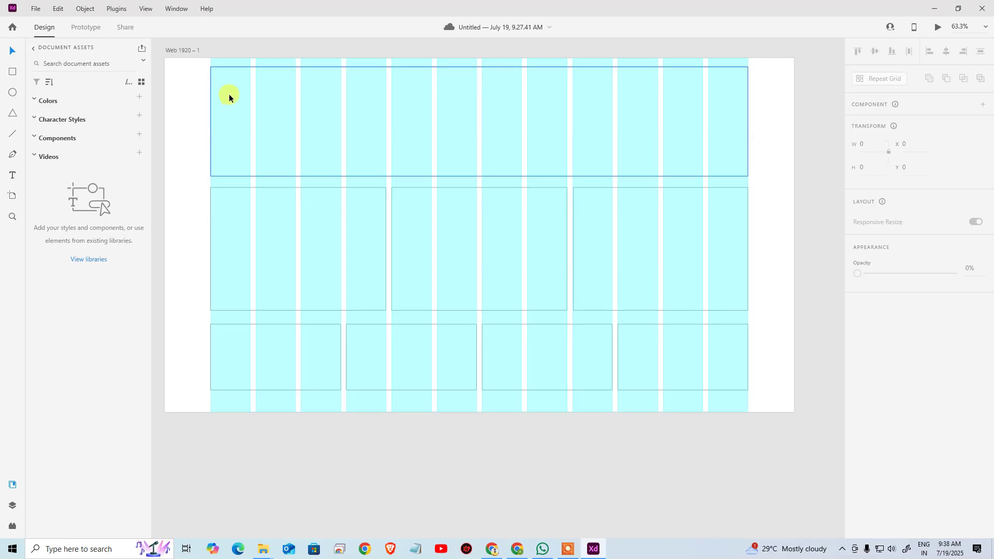
# Examine the artboard's layout grid settings for column count, gutter width, column width and side margins.
pyautogui.click(195, 52)
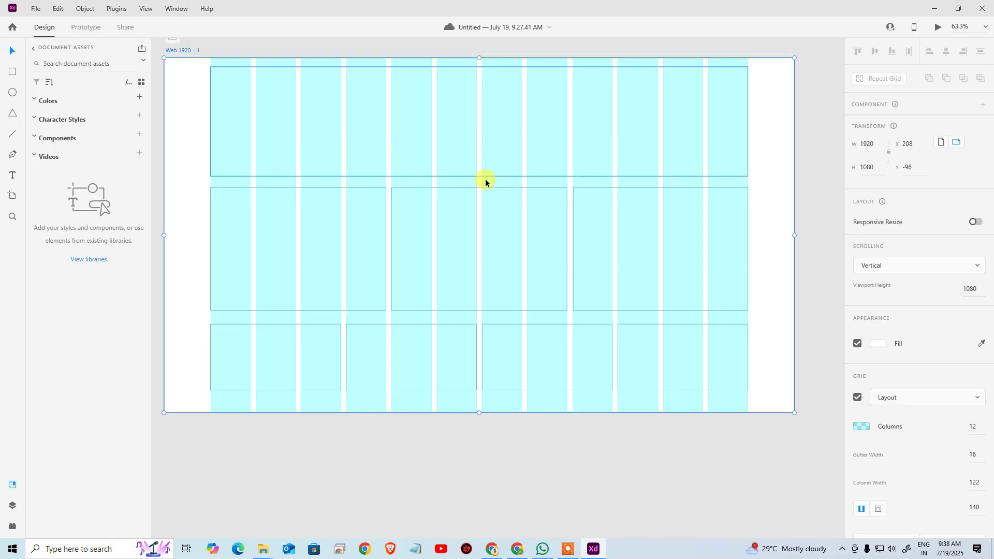
pyautogui.click(972, 426)
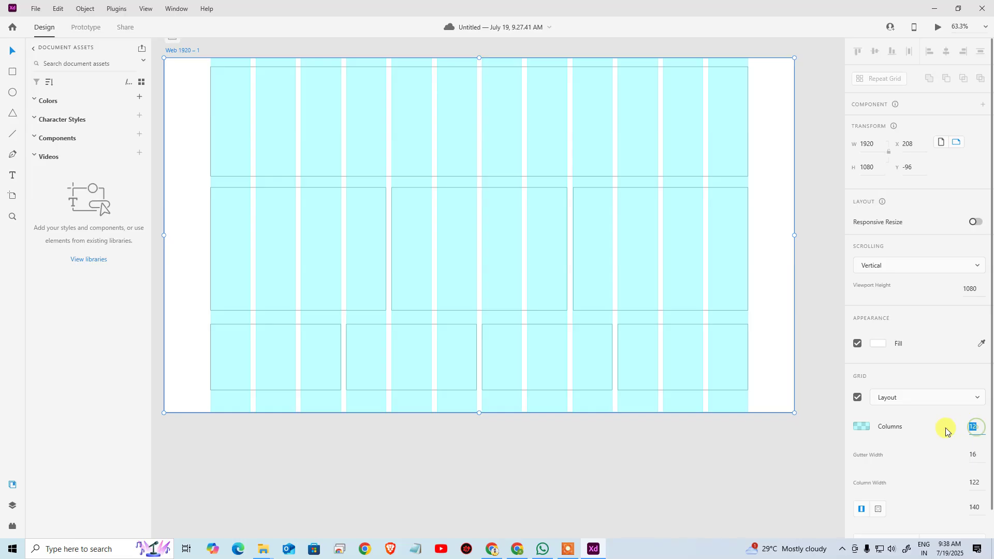
pyautogui.click(973, 454)
pyautogui.click(977, 482)
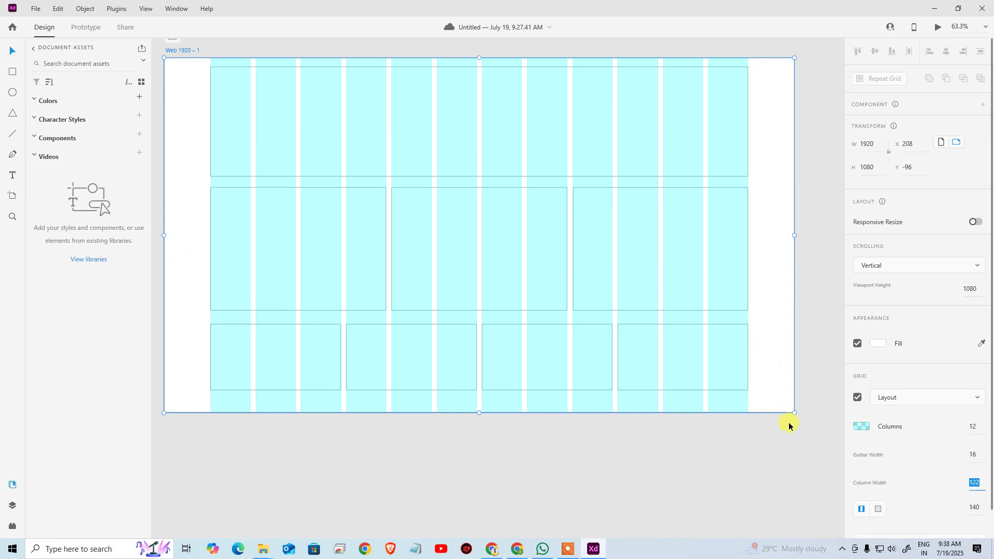
pyautogui.click(974, 508)
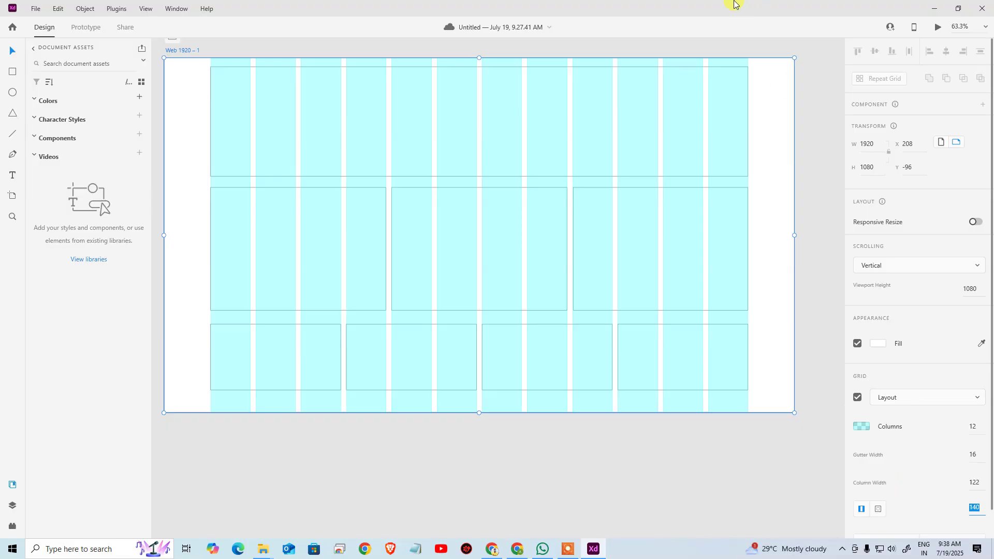
pyautogui.click(647, 472)
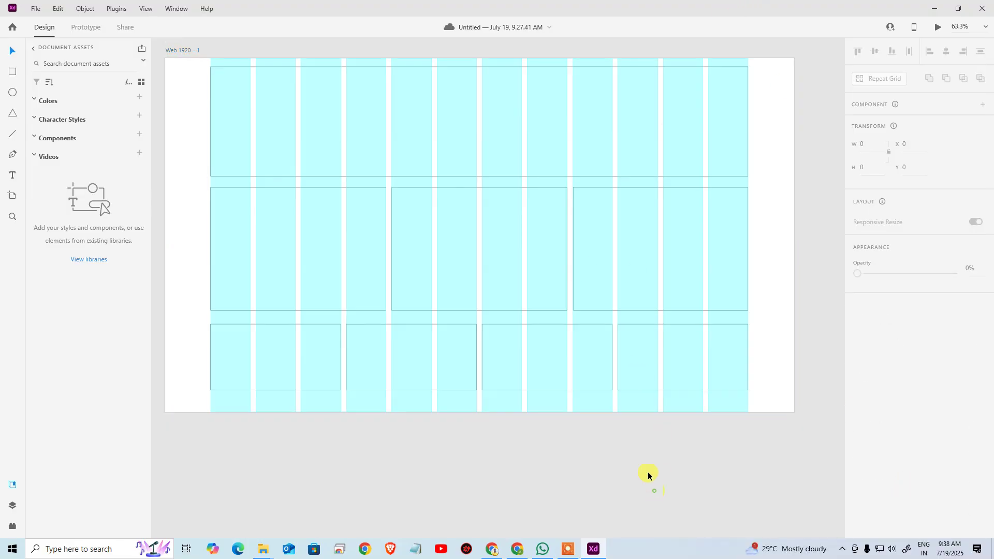
# Check the width of the full-width rectangle in the artboard's first row, then clear the selection.
pyautogui.click(566, 142)
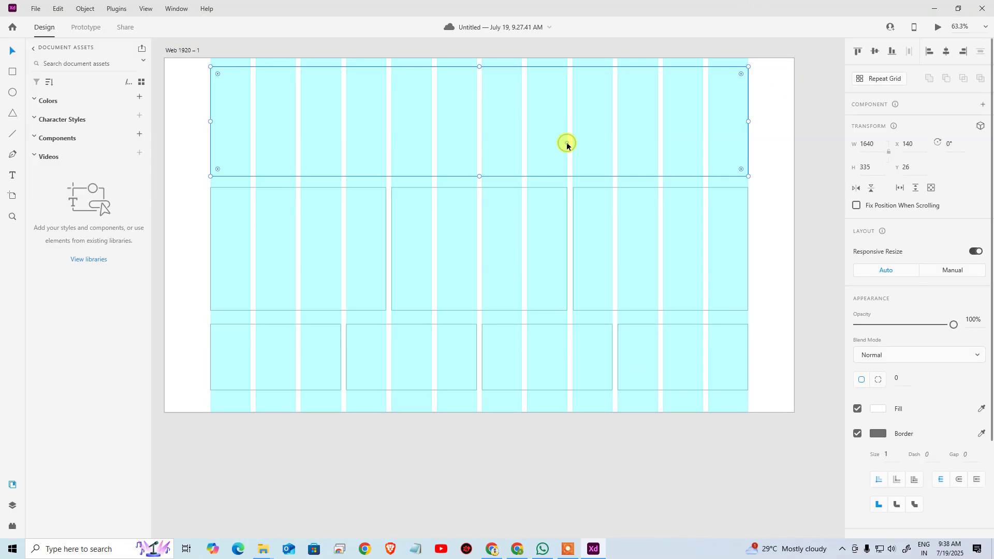
pyautogui.click(860, 145)
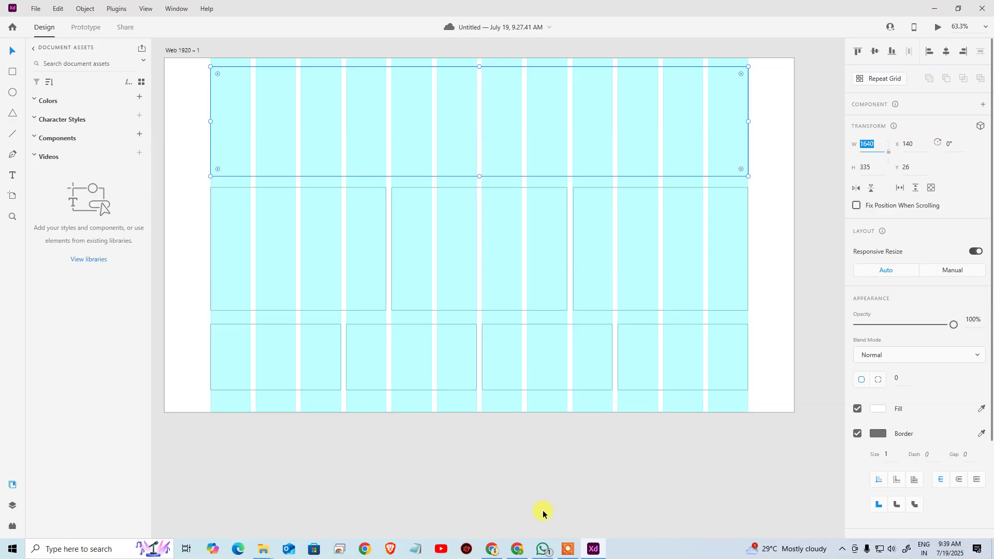
pyautogui.click(597, 477)
# Switch to Chrome, open the TTS spreadsheet and widen the Course column to fit the longest course name.
pyautogui.click(517, 549)
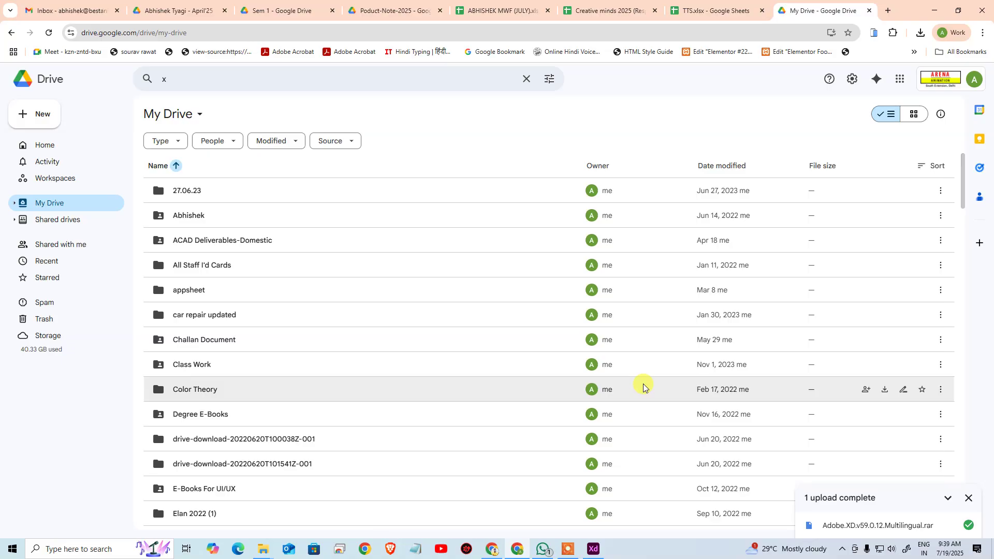
pyautogui.click(621, 8)
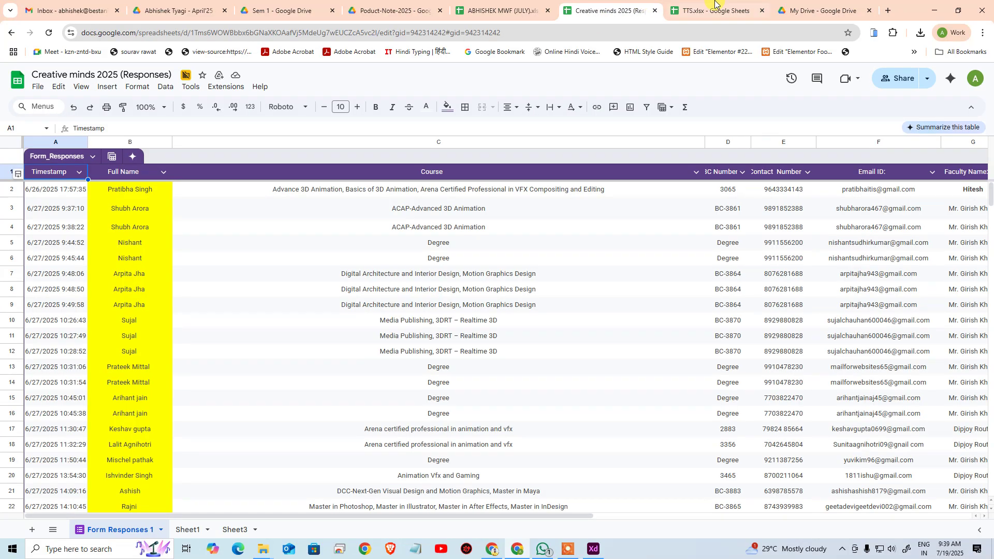
pyautogui.click(715, 8)
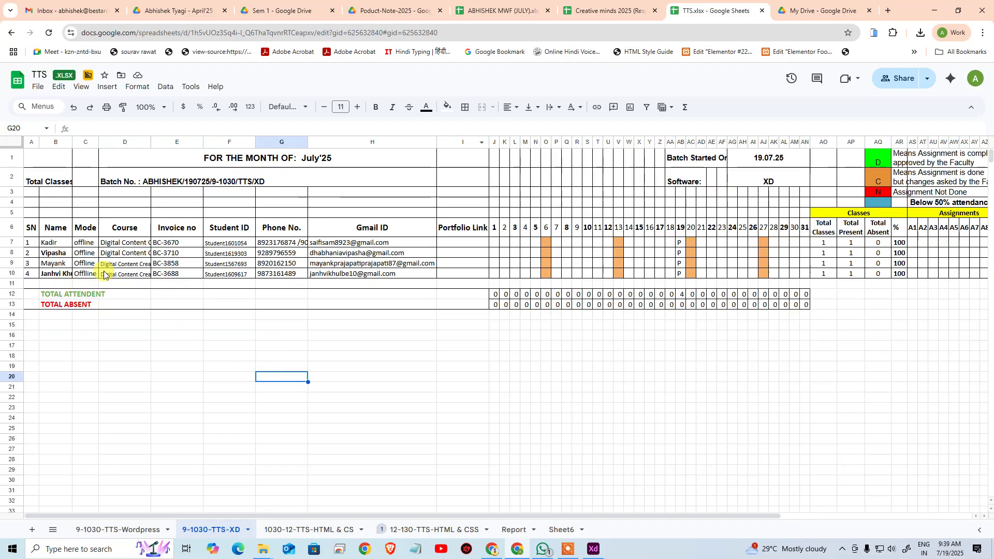
pyautogui.doubleClick(150, 143)
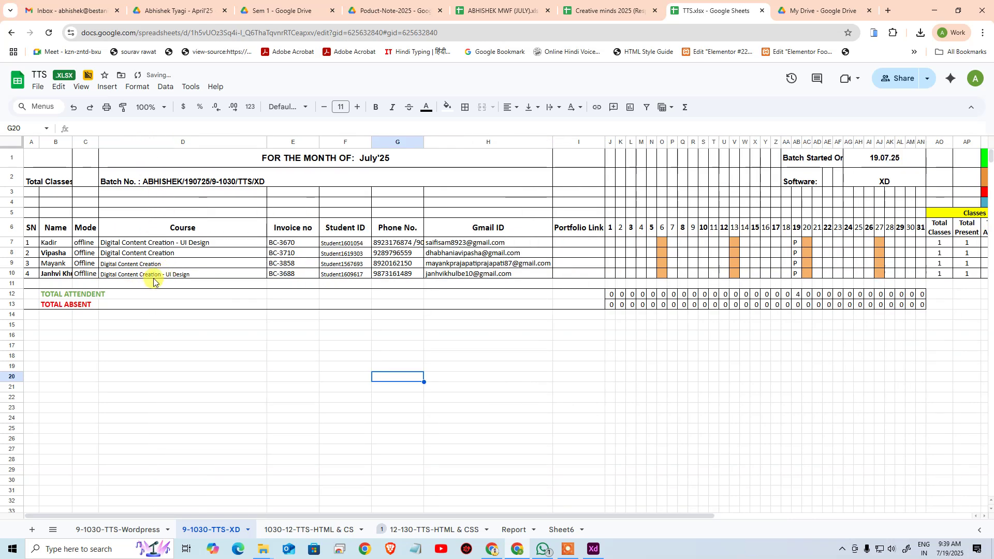
pyautogui.moveTo(267, 142); pyautogui.dragTo(211, 139)
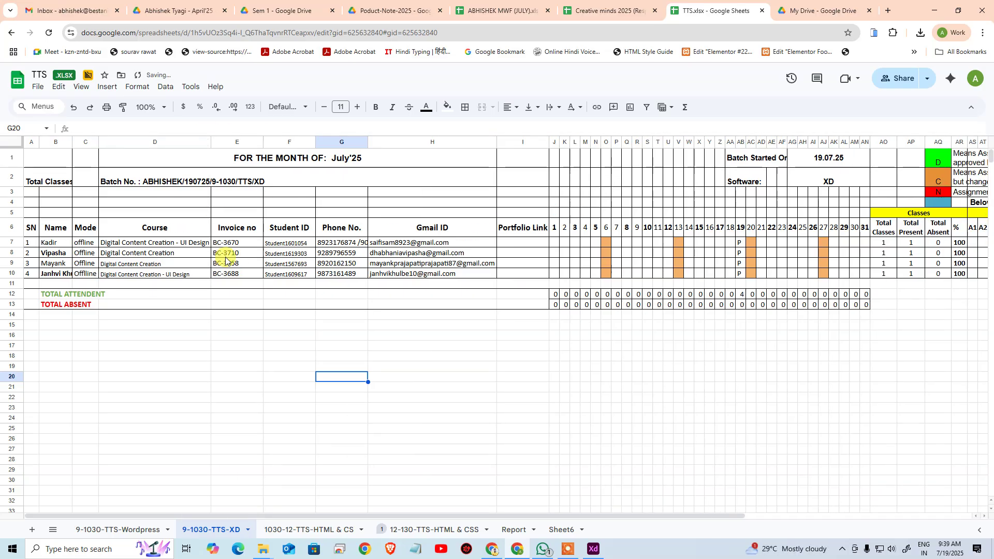
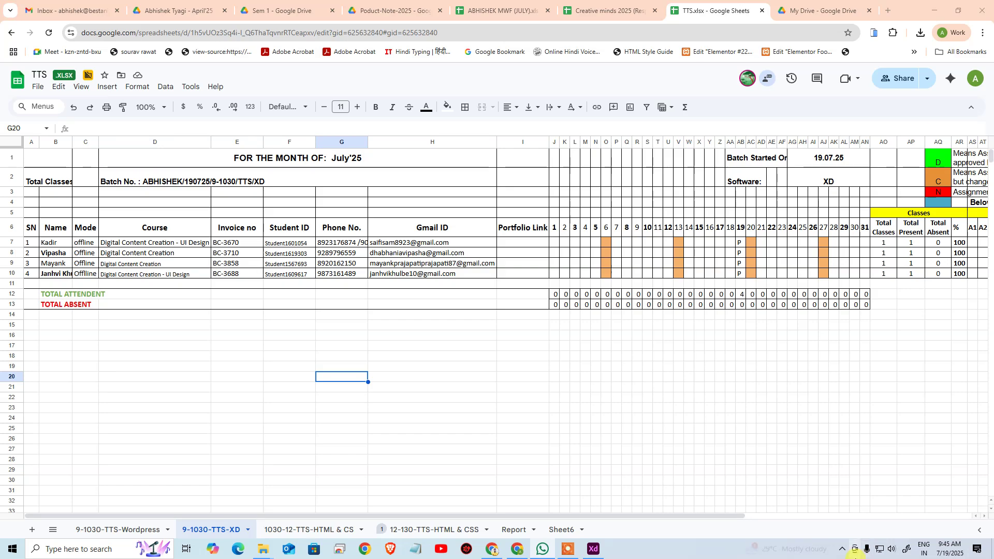
pyautogui.click(598, 10)
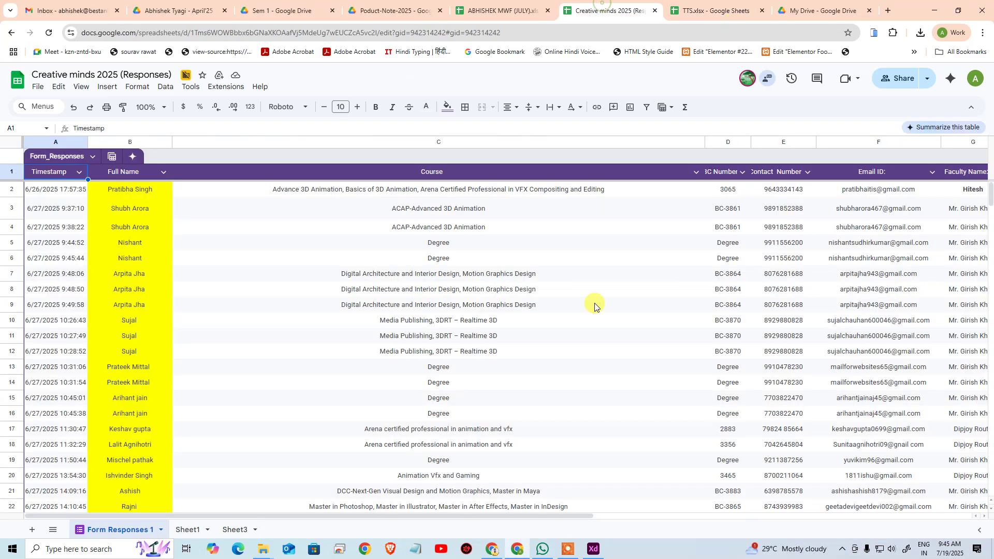
pyautogui.click(511, 2)
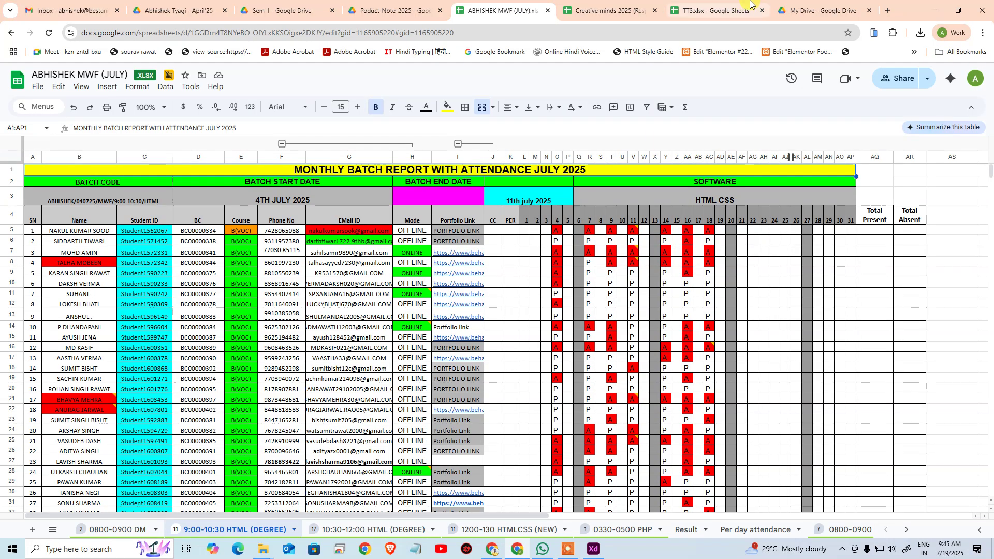
pyautogui.click(823, 10)
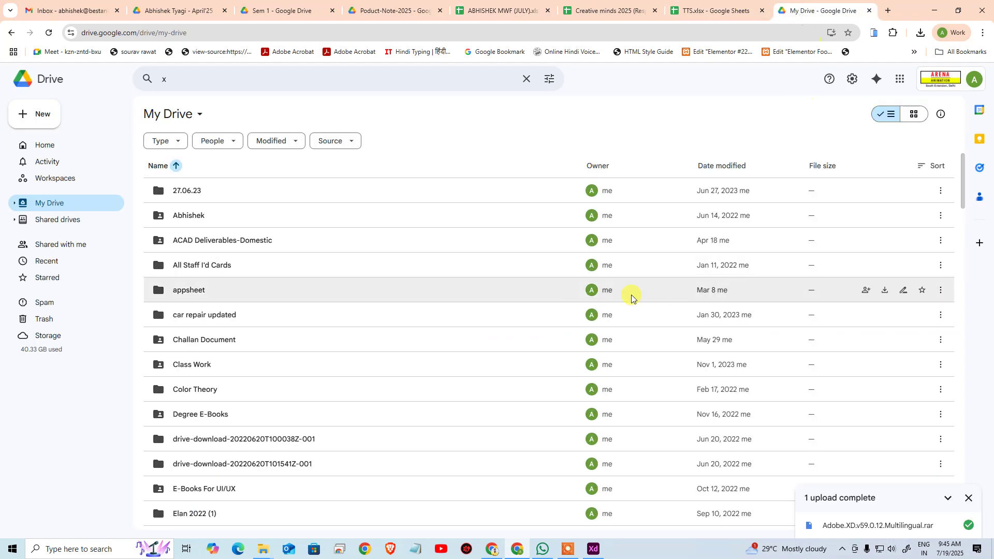
# Return to Adobe XD and inspect the width of the large rectangle spanning all twelve grid columns.
pyautogui.click(593, 549)
pyautogui.moveTo(590, 118); pyautogui.dragTo(593, 199)
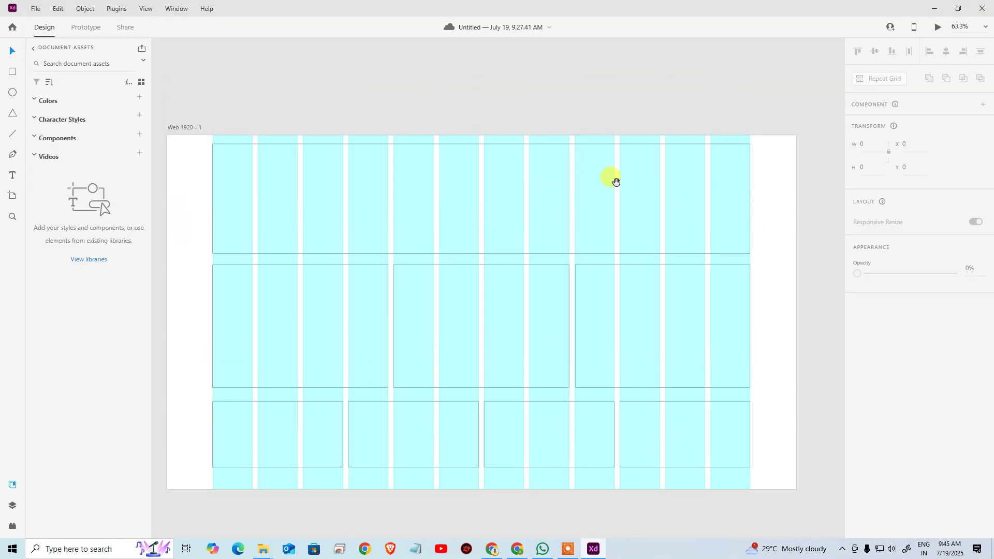
pyautogui.click(409, 208)
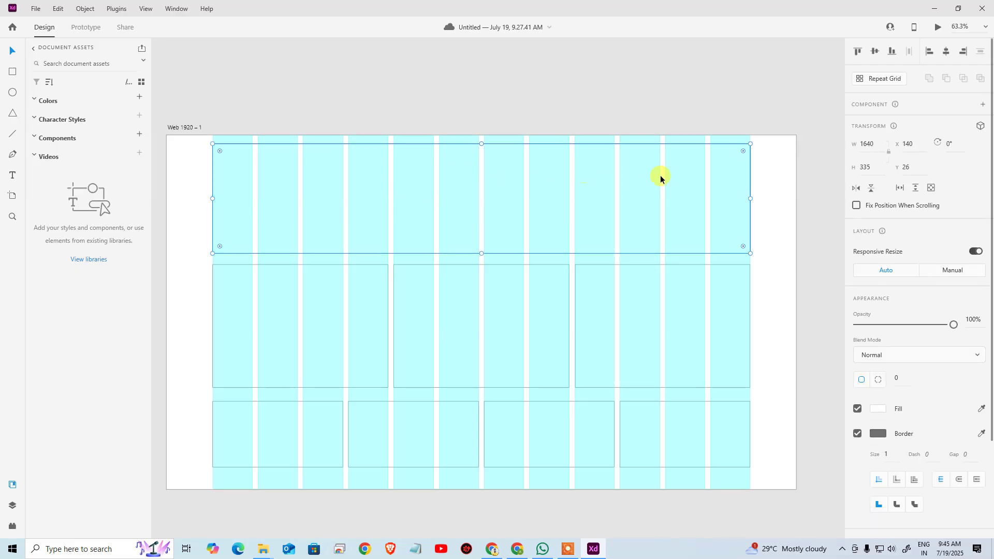
pyautogui.click(726, 88)
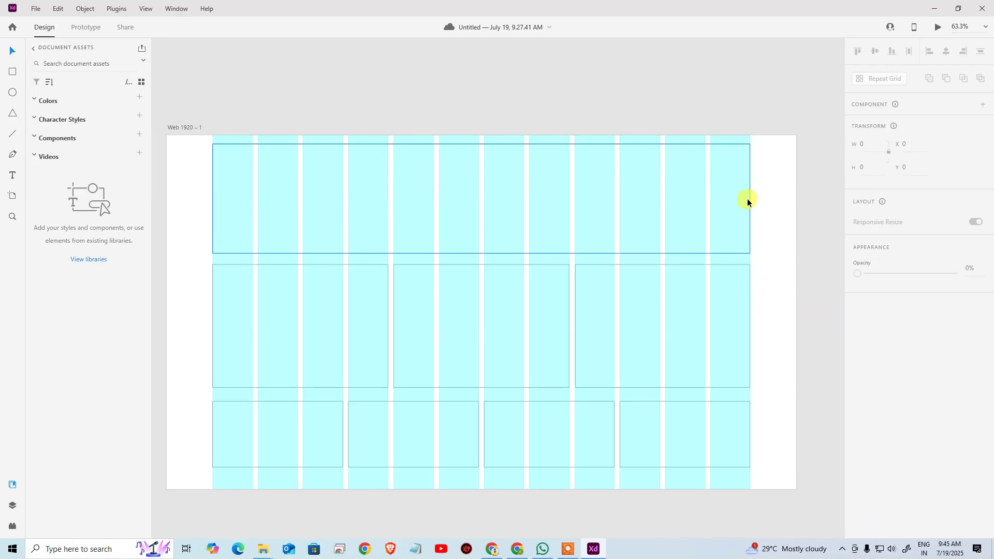
pyautogui.click(679, 193)
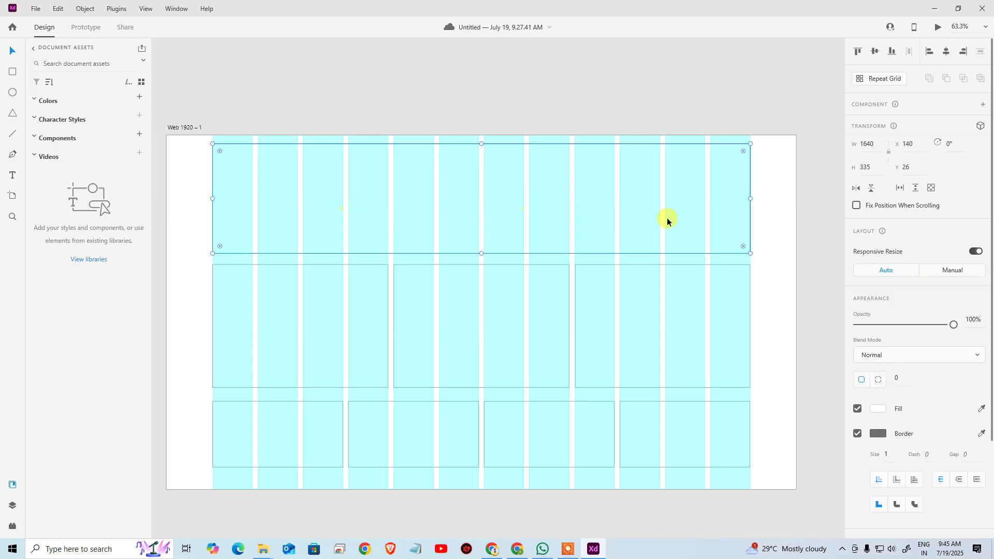
pyautogui.click(877, 147)
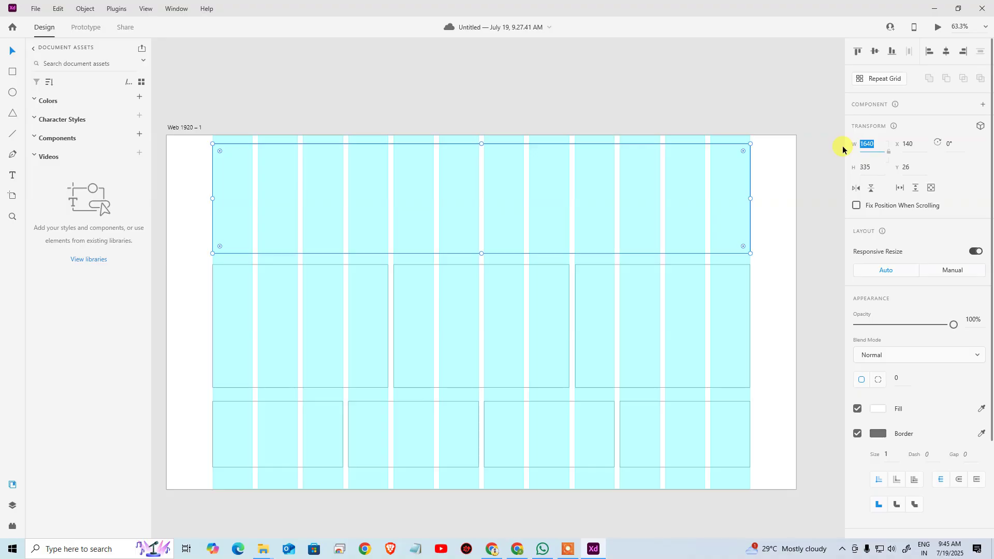
# Switch to Chrome, load getbootstrap.com in a new tab and go to its documentation.
pyautogui.hotkey('alt', 'Tab')
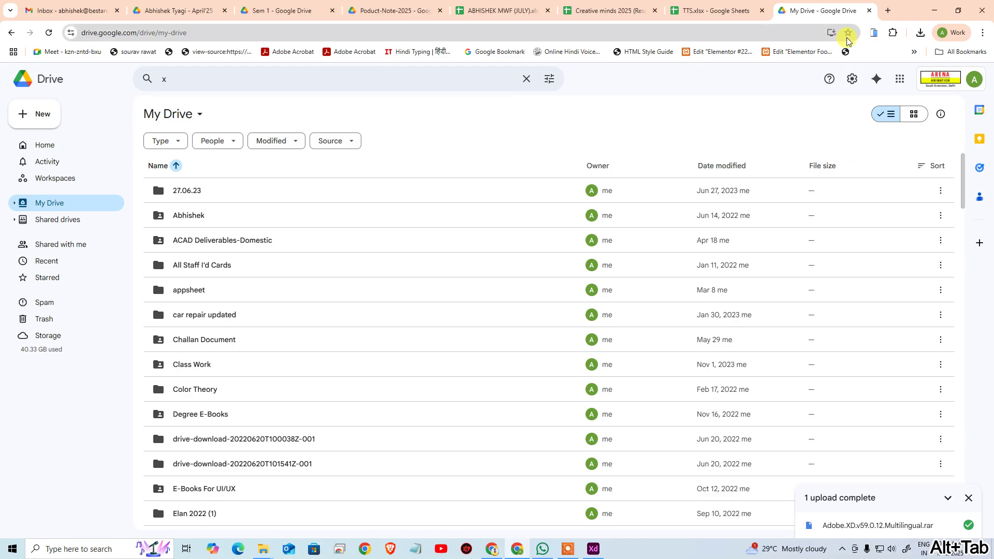
pyautogui.click(887, 11)
pyautogui.write('get')
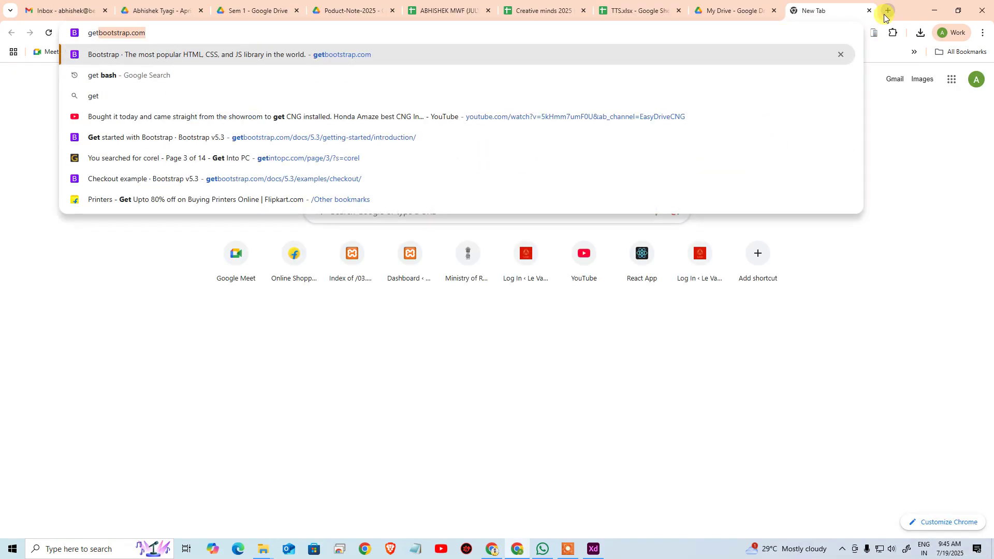
pyautogui.press('Return')
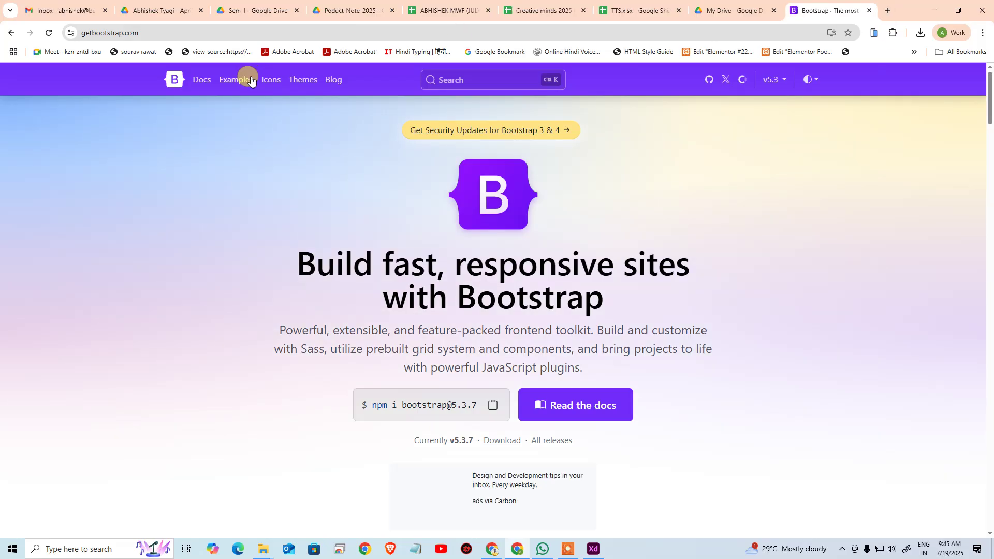
pyautogui.click(203, 81)
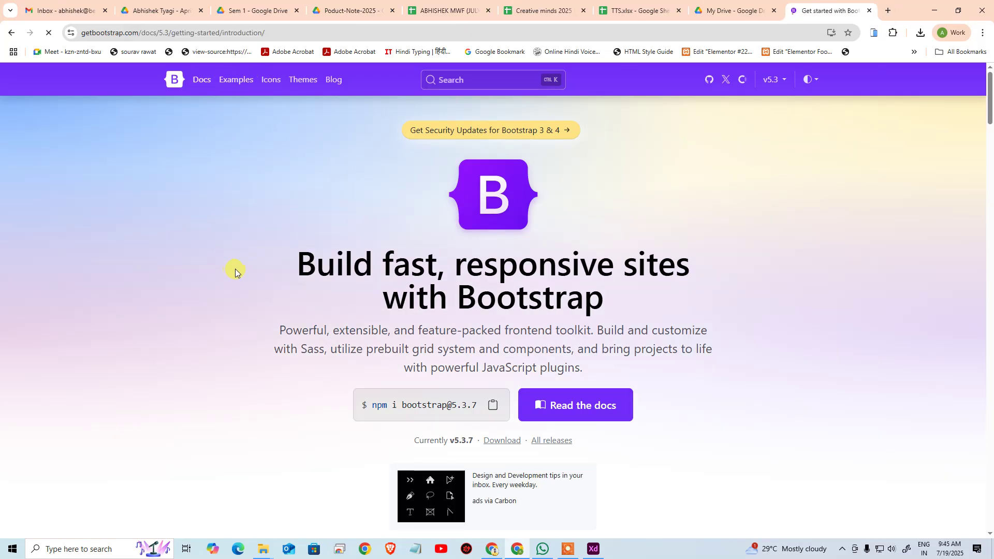
# Open the Breakpoints page of the Layout documentation and highlight the Extra extra large dimension in the breakpoint table.
pyautogui.scroll(-4, 218, 326)
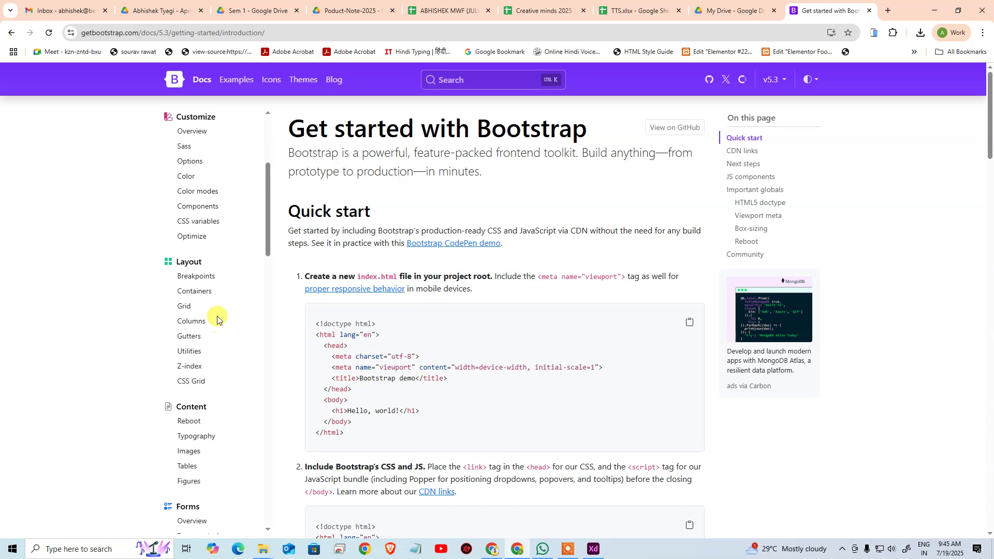
pyautogui.click(201, 278)
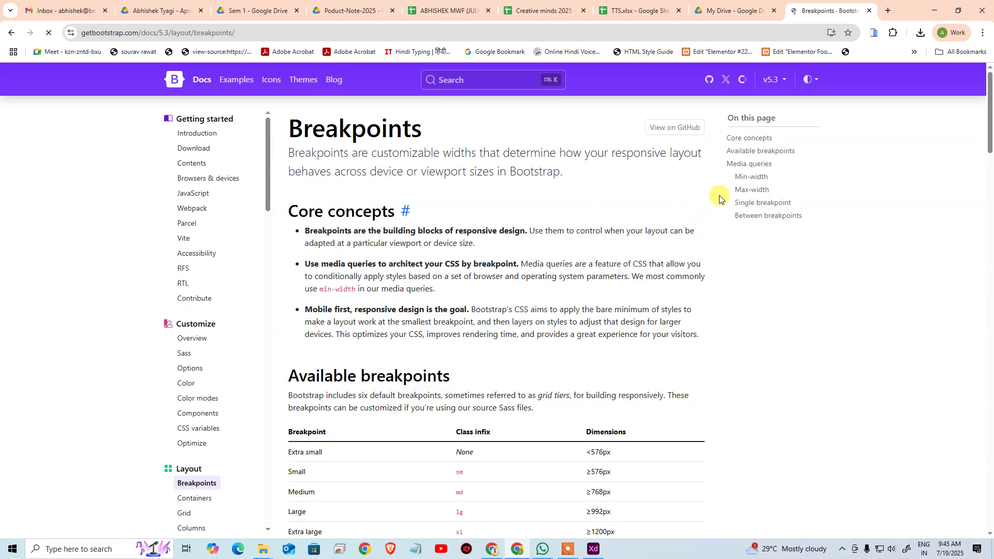
pyautogui.scroll(-4, 759, 208)
pyautogui.scroll(-2, 735, 207)
pyautogui.scroll(2, 673, 259)
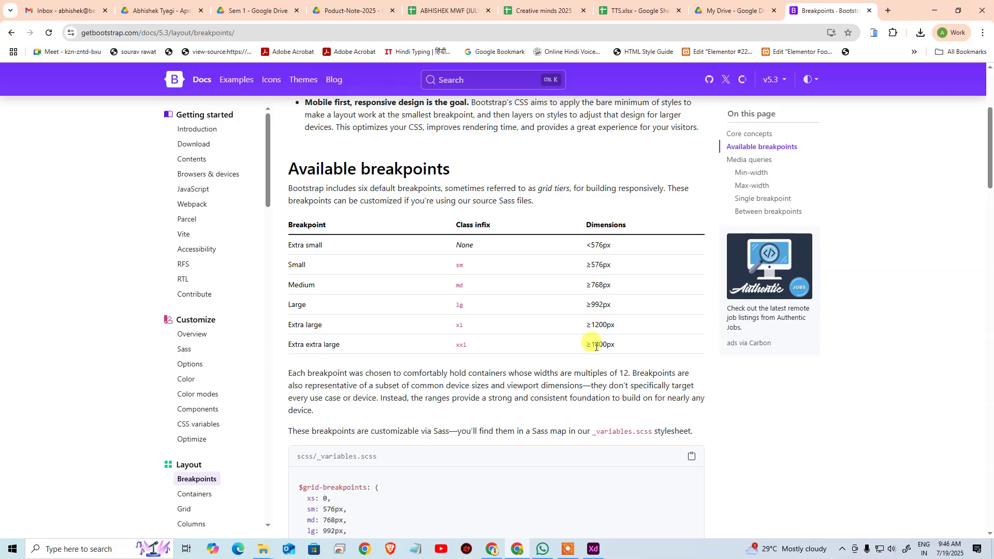
pyautogui.moveTo(593, 346); pyautogui.dragTo(611, 346)
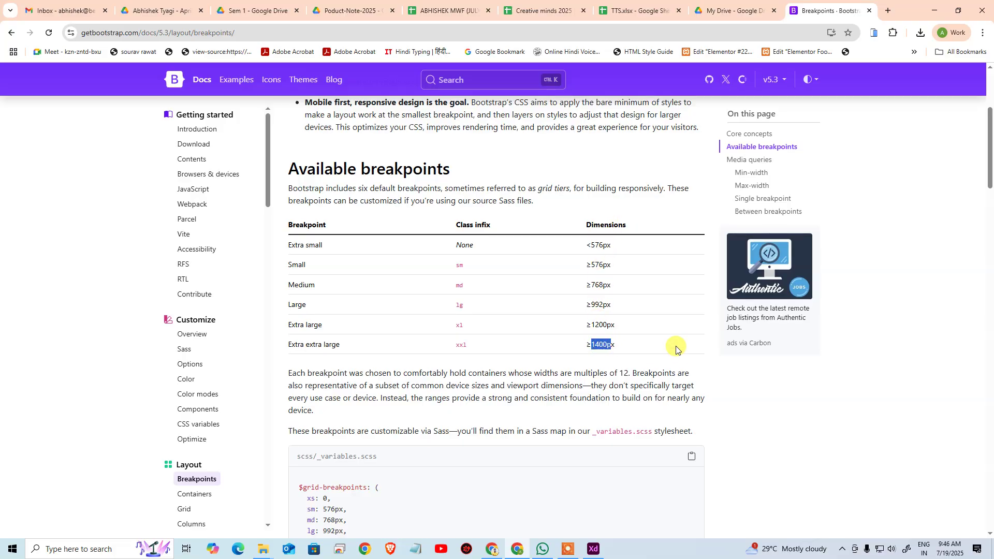
# Open the Containers documentation and highlight the XX-Large width of the .container class in the table.
pyautogui.click(189, 494)
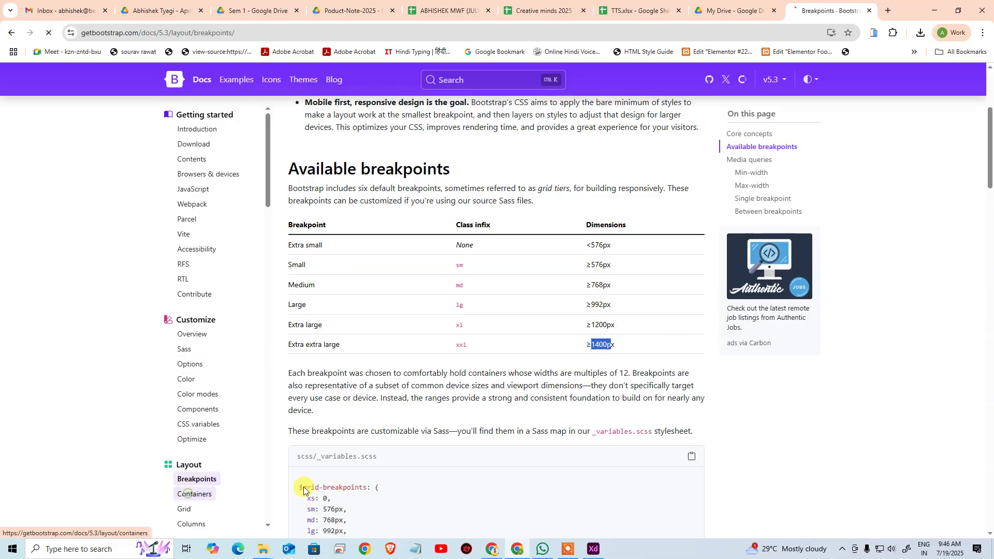
pyautogui.scroll(-5, 595, 285)
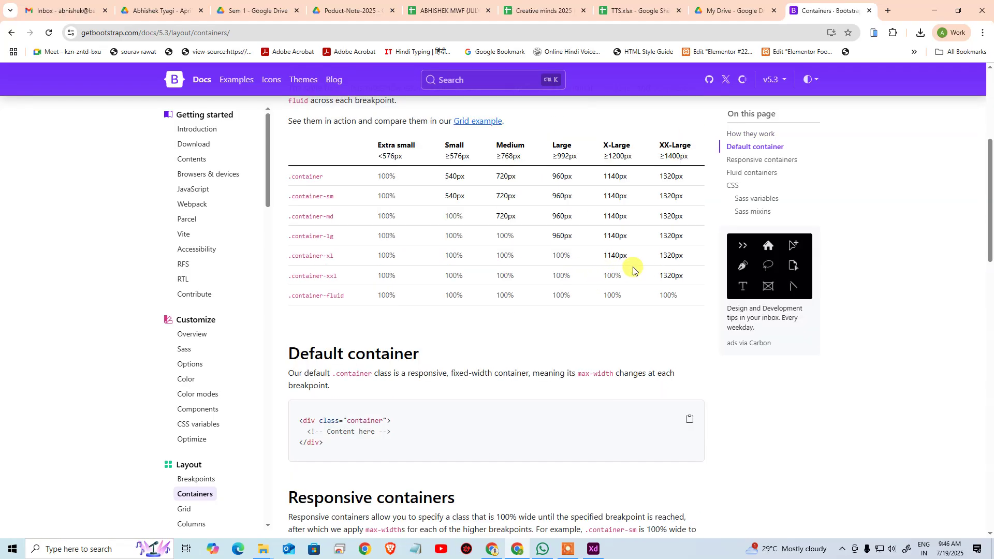
pyautogui.moveTo(657, 176); pyautogui.dragTo(687, 177)
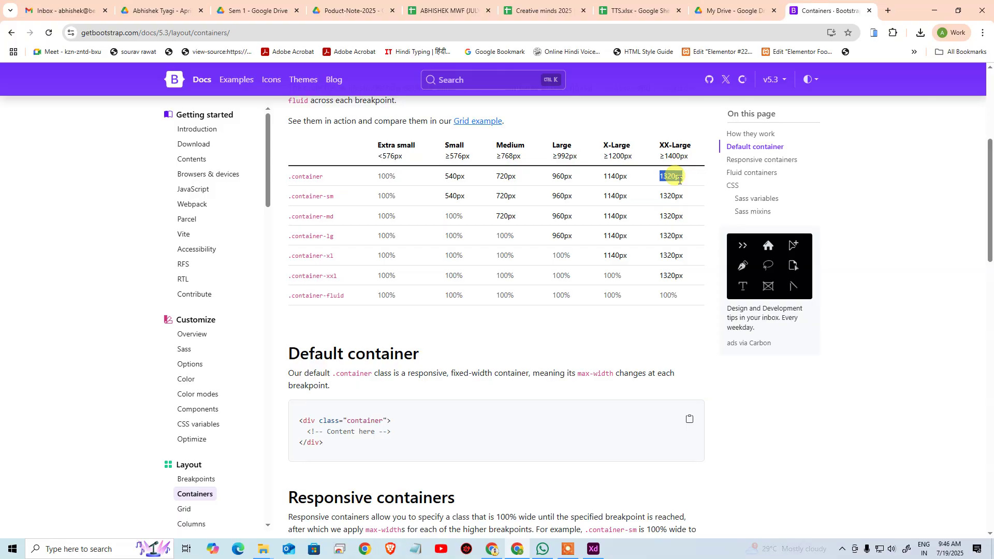
# Go back to the Breakpoints documentation and review the minimum width for extra extra large screens.
pyautogui.click(196, 479)
pyautogui.scroll(-2, 644, 443)
pyautogui.scroll(-1, 648, 439)
pyautogui.moveTo(594, 396); pyautogui.dragTo(626, 401)
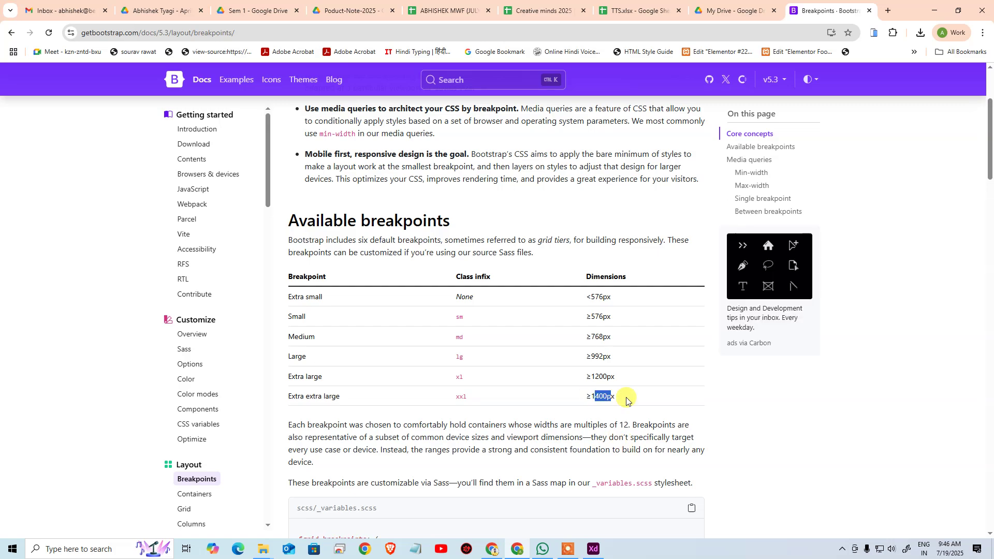
# Switch to Adobe XD and select the Web 1920 – 1 artboard to review its layout grid settings.
pyautogui.click(594, 549)
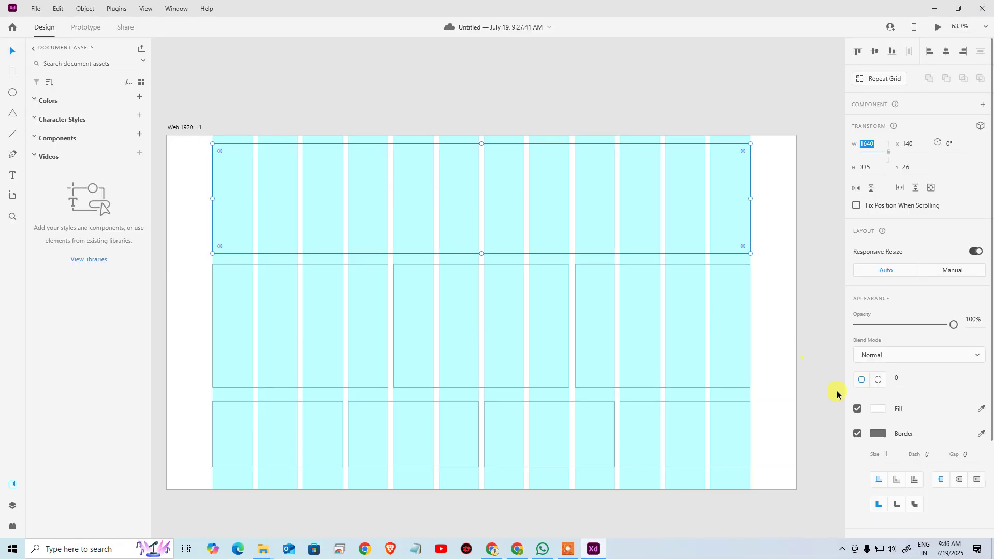
pyautogui.click(821, 293)
pyautogui.click(177, 129)
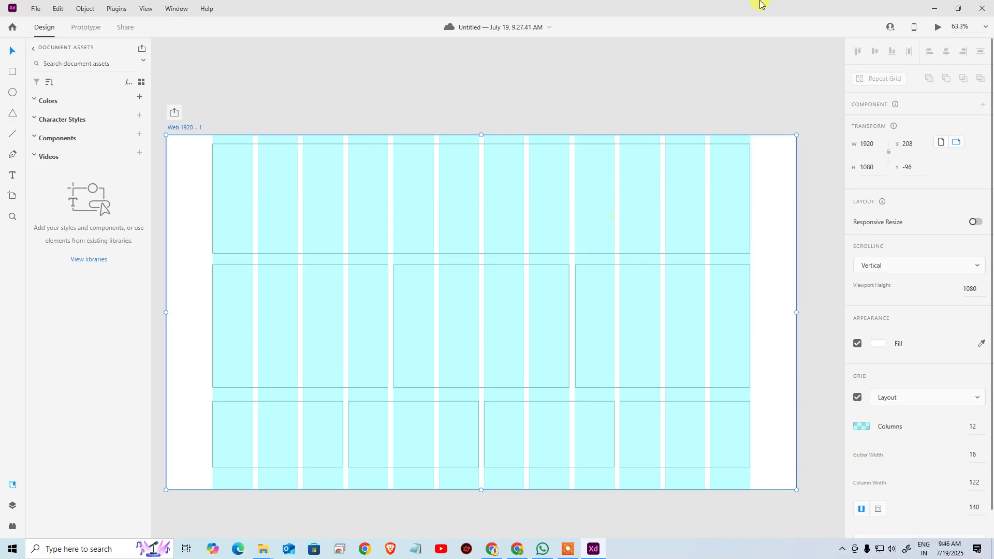
# Return to the Bootstrap documentation in Chrome, search it for "gutter width" and open the No gutters result.
pyautogui.hotkey('alt', 'Tab')
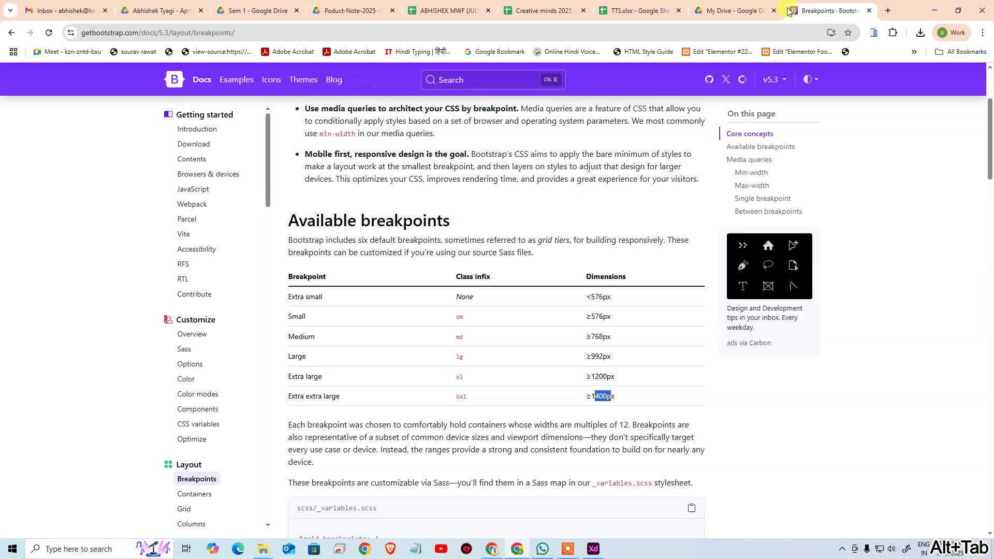
pyautogui.scroll(4, 332, 166)
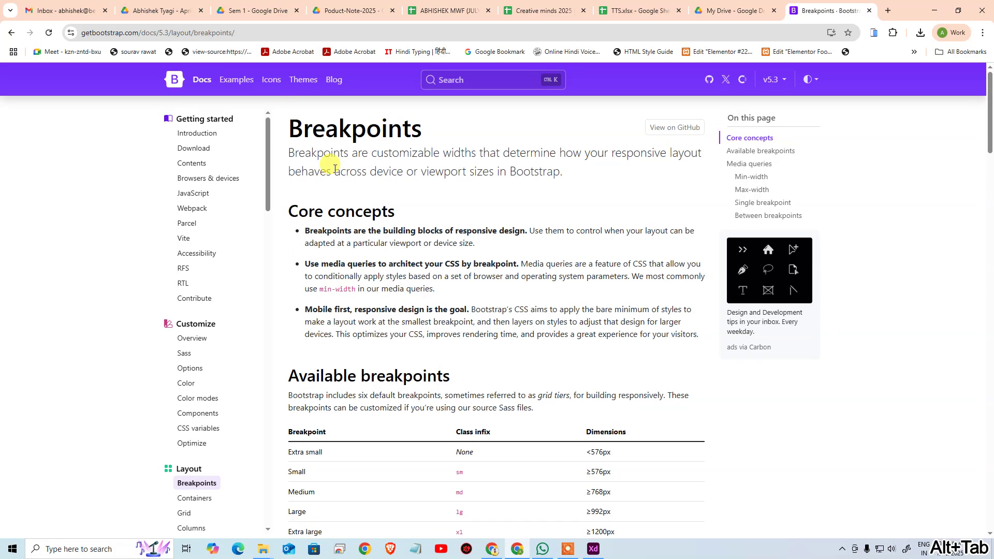
pyautogui.click(481, 80)
pyautogui.write('g')
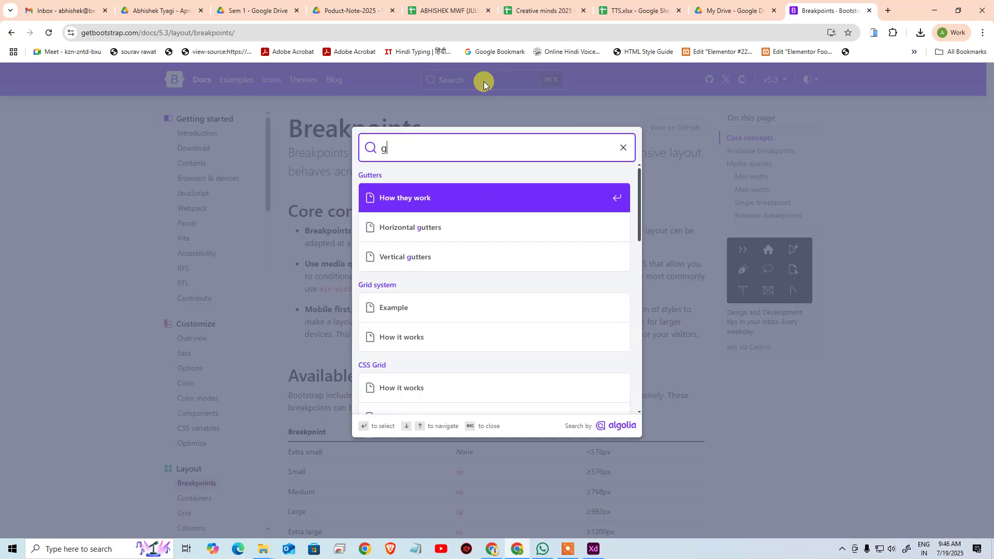
pyautogui.write('utter width')
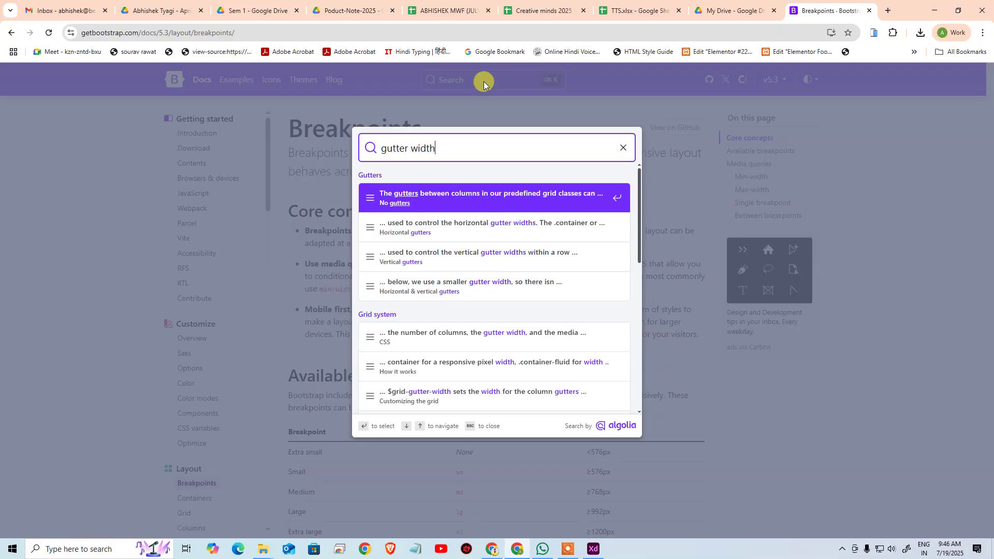
pyautogui.press('Return')
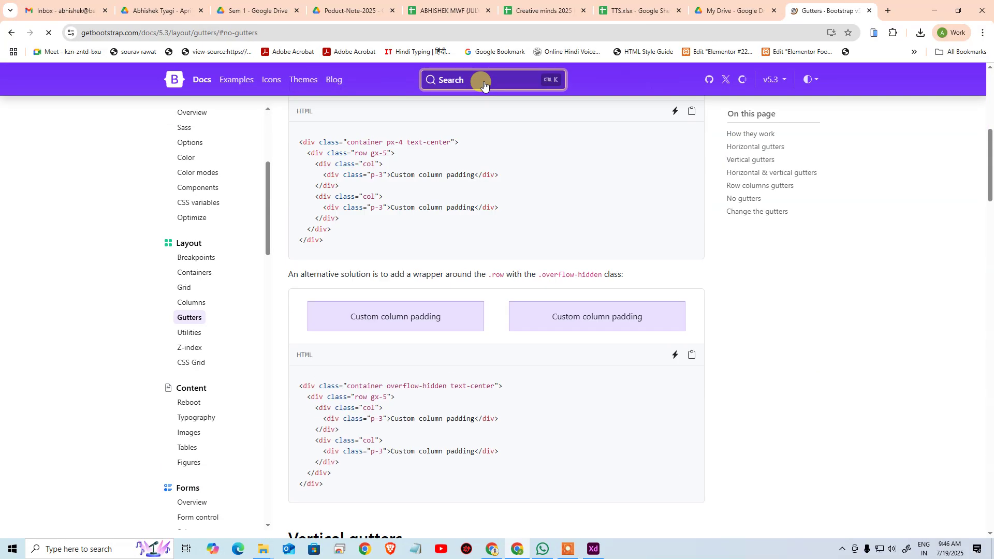
# Find the How they work section of the Gutters page and highlight the 24px starting gutter width.
pyautogui.scroll(5, 446, 311)
pyautogui.scroll(20, 446, 311)
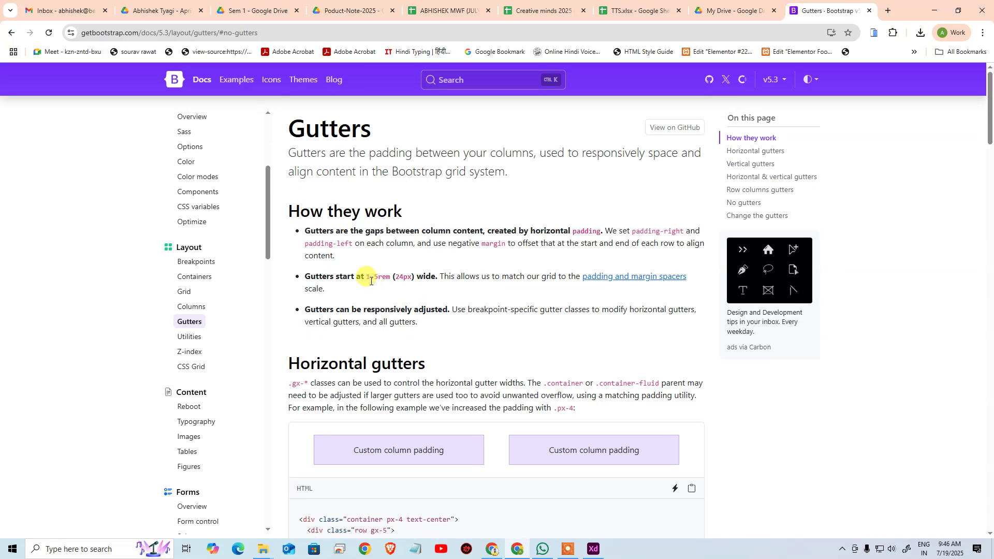
pyautogui.moveTo(370, 277); pyautogui.dragTo(412, 278)
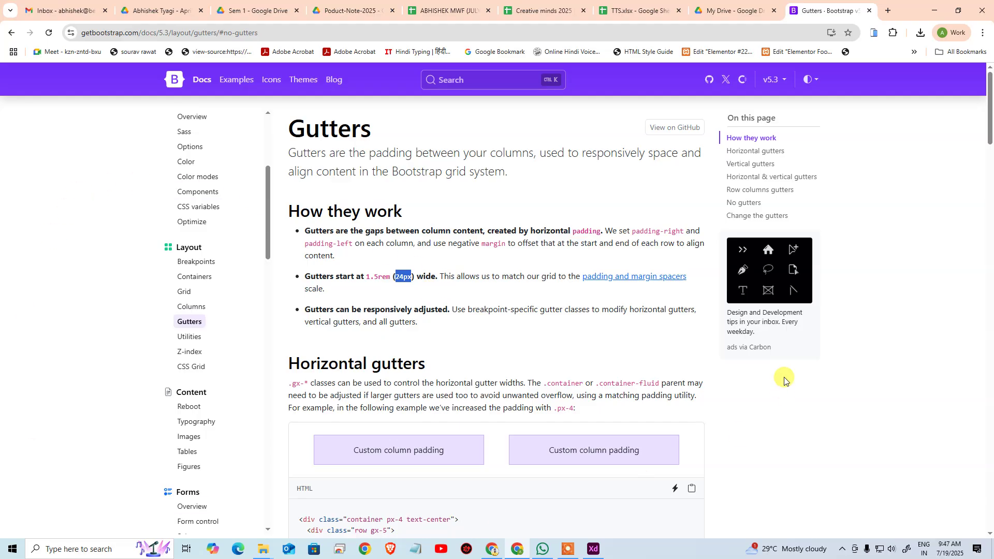
# Switch to Adobe XD and set the gutter width of the Web 1920 – 1 artboard's layout grid to 24.
pyautogui.hotkey('alt', 'Tab')
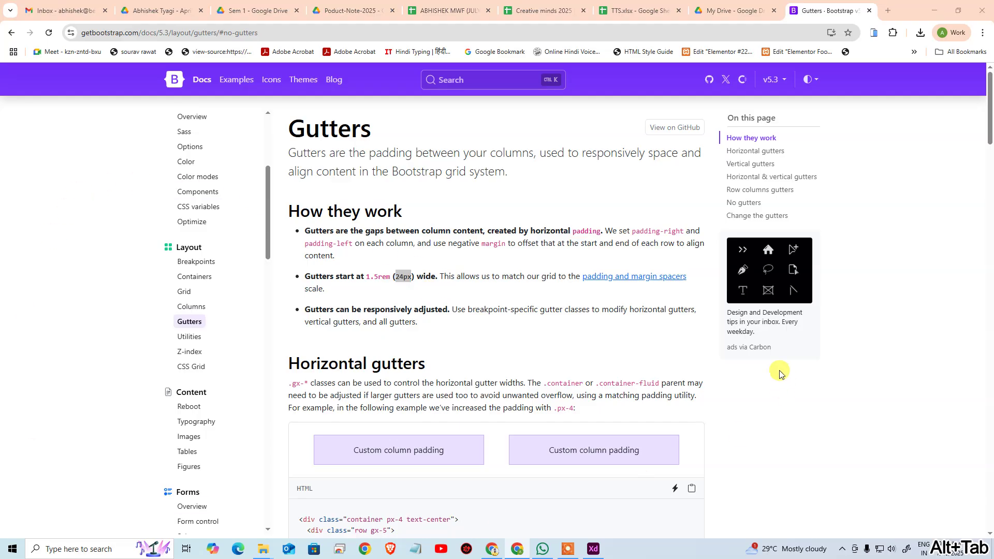
pyautogui.click(628, 75)
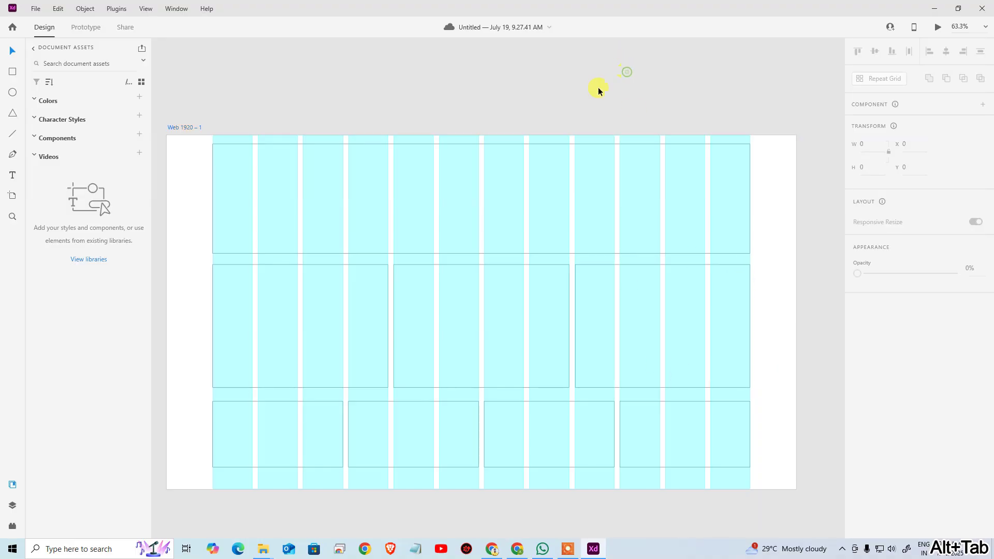
pyautogui.click(191, 127)
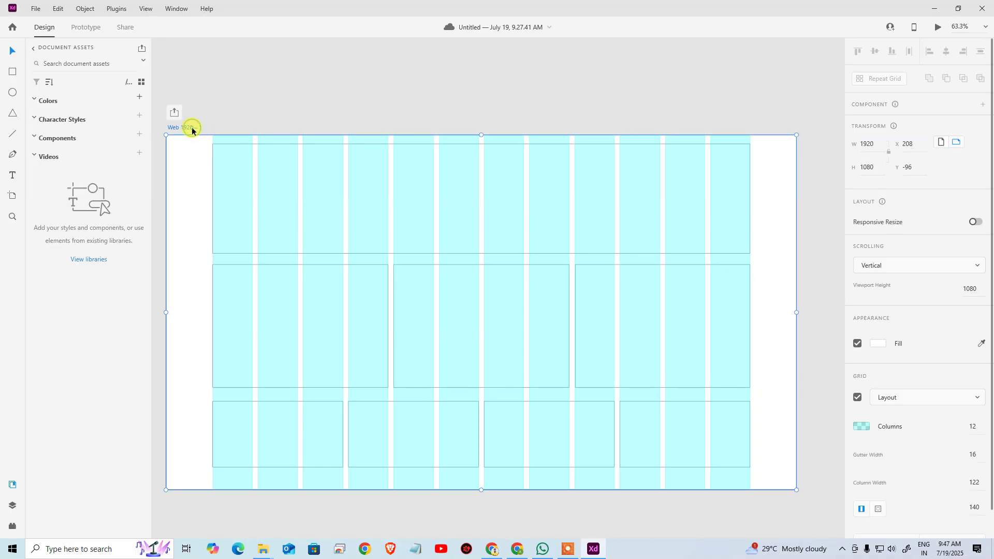
pyautogui.click(426, 95)
pyautogui.click(227, 156)
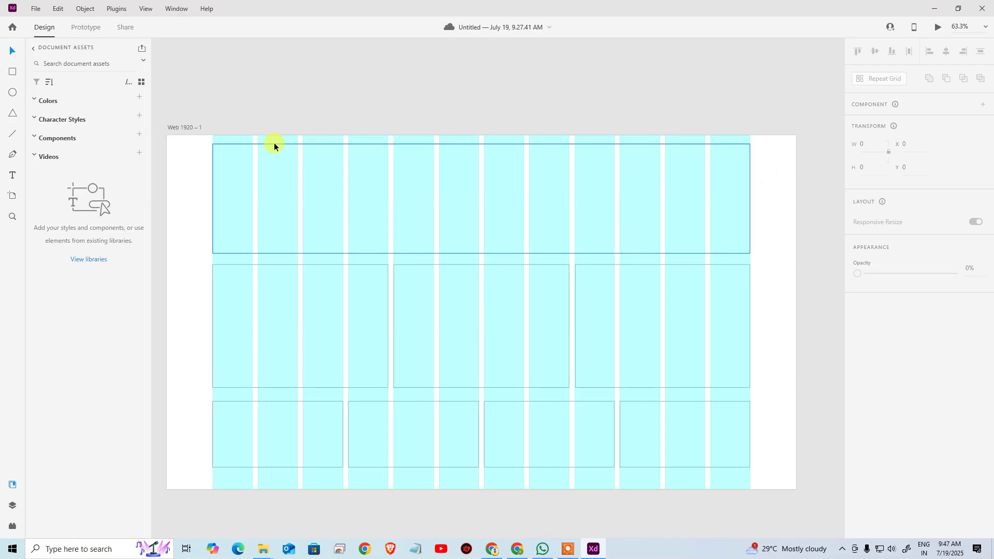
pyautogui.click(182, 129)
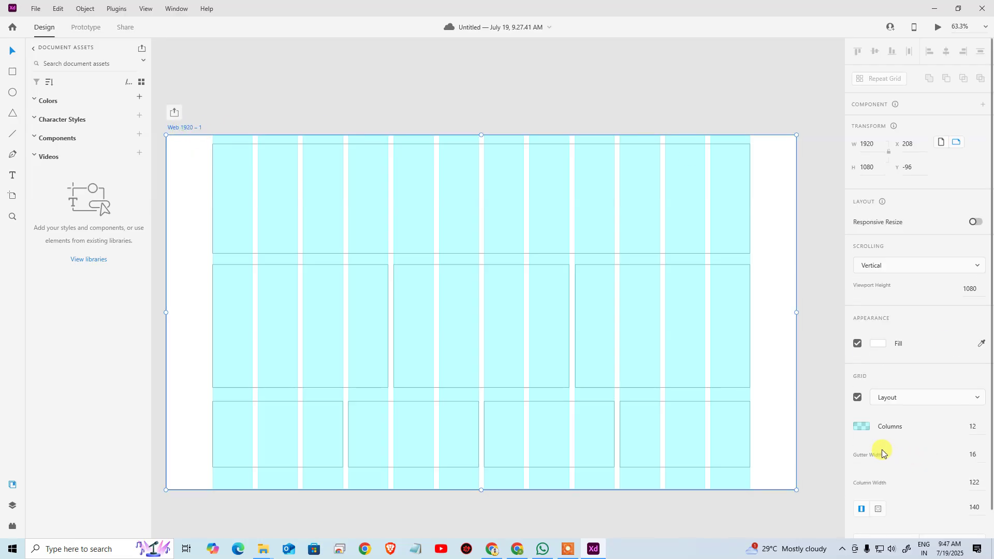
pyautogui.click(978, 456)
pyautogui.write('24')
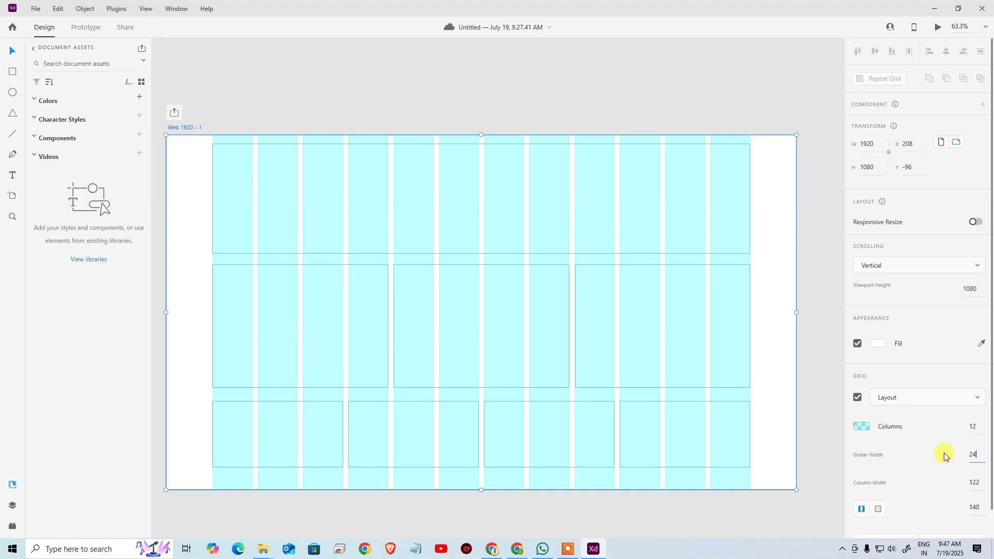
pyautogui.press('Return')
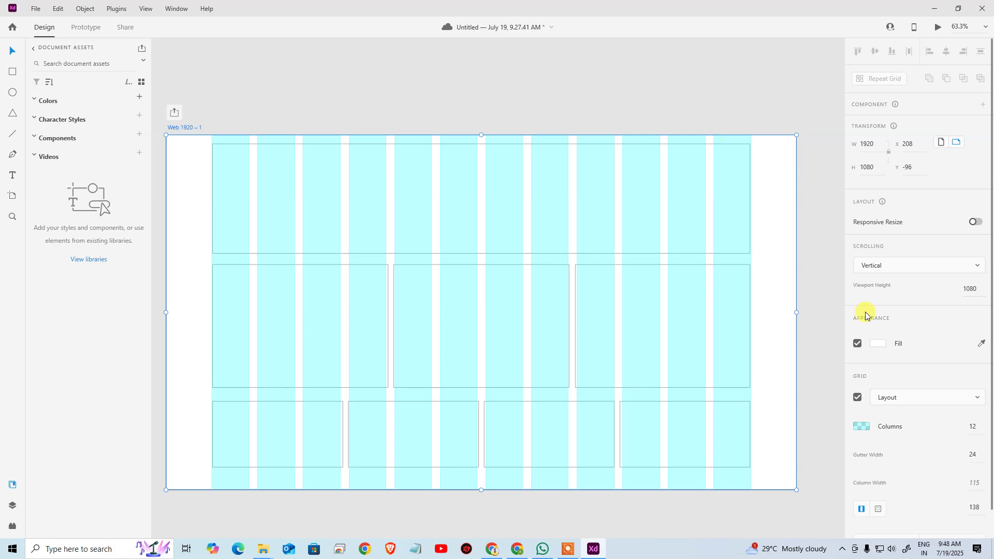
# Enable different margins for each side of the layout grid and calculate (1920 − 1400) ÷ 2 in Calculator.
pyautogui.scroll(-1, 970, 455)
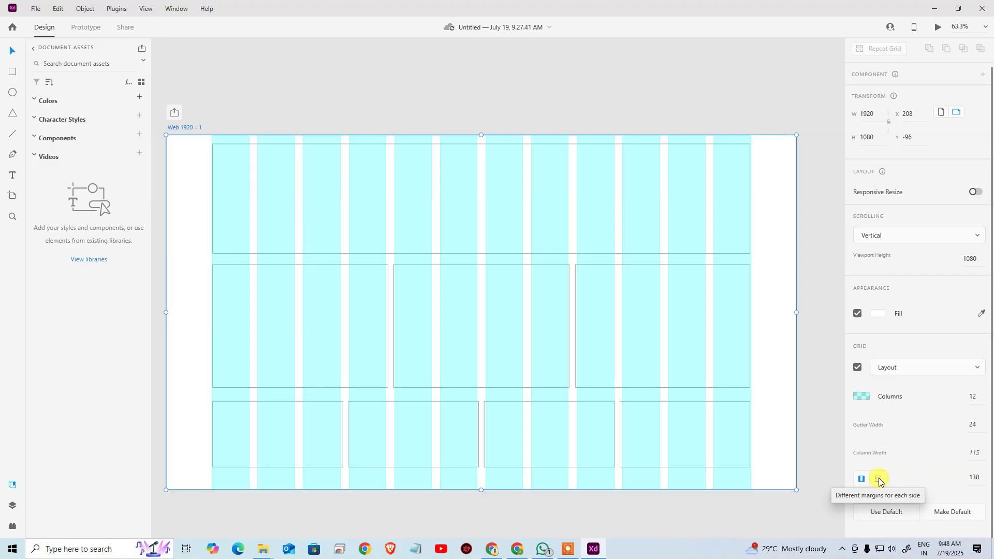
pyautogui.click(879, 480)
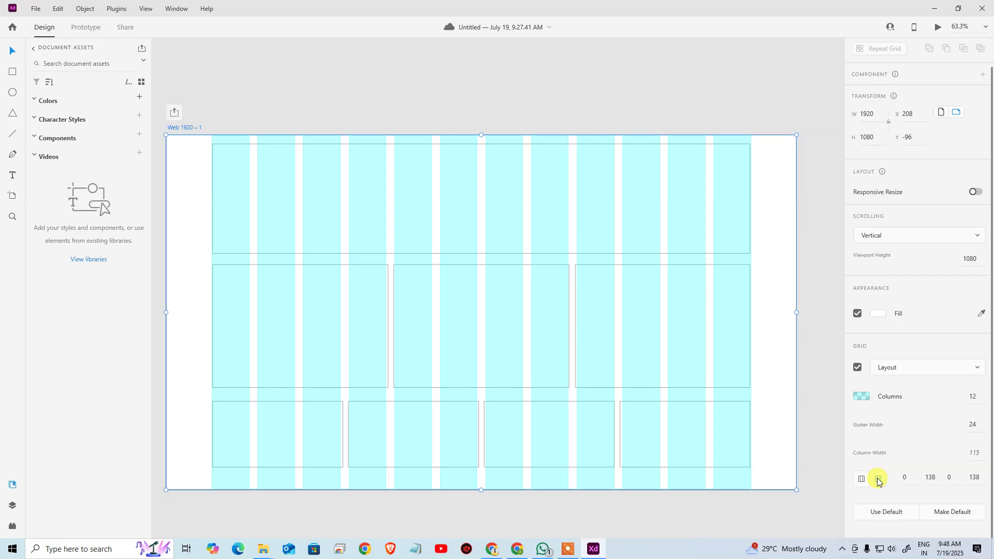
pyautogui.press('super')
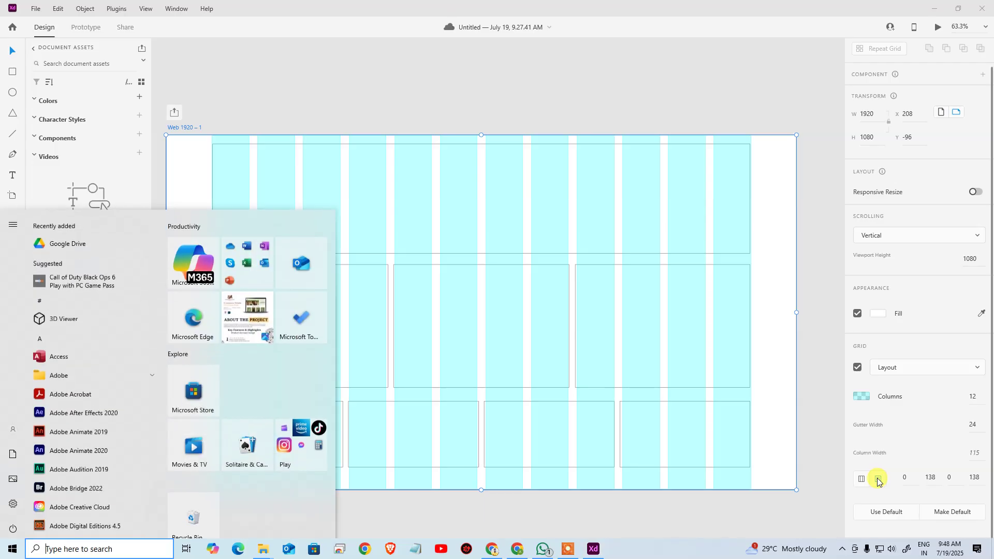
pyautogui.write('calc')
pyautogui.press('Return')
pyautogui.write('1920')
pyautogui.press('-')
pyautogui.write('1400')
pyautogui.press('Return')
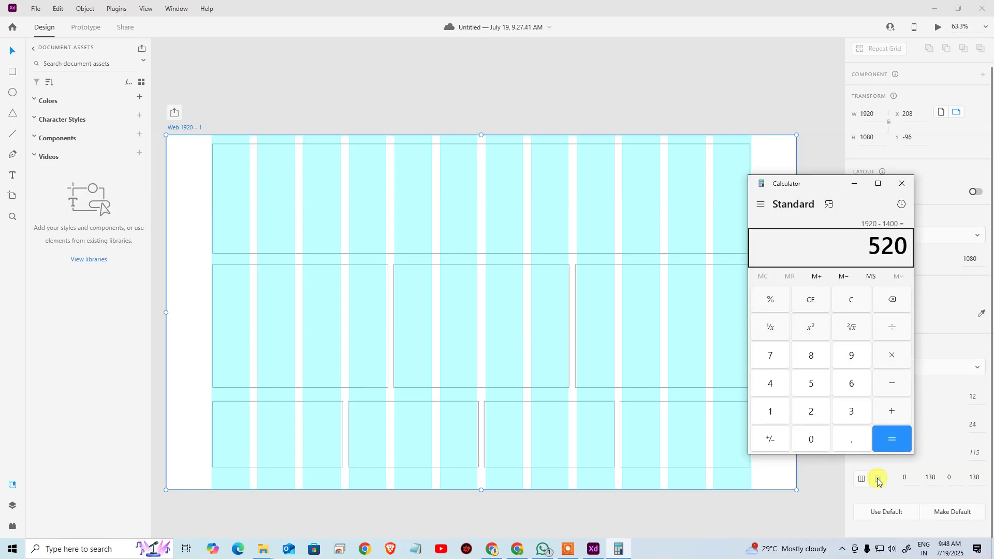
pyautogui.press('/')
pyautogui.write('2')
pyautogui.press('Return')
# Enter 260 as the layout grid's right and left margins, undoing the 260 entered as the bottom margin.
pyautogui.click(930, 477)
pyautogui.write('260')
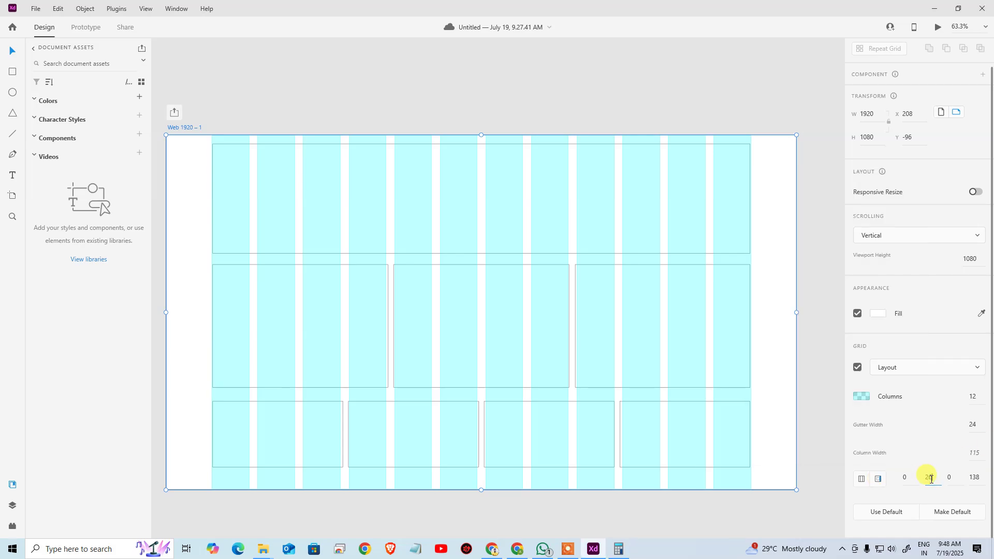
pyautogui.press('Tab')
pyautogui.write('260')
pyautogui.press('Return')
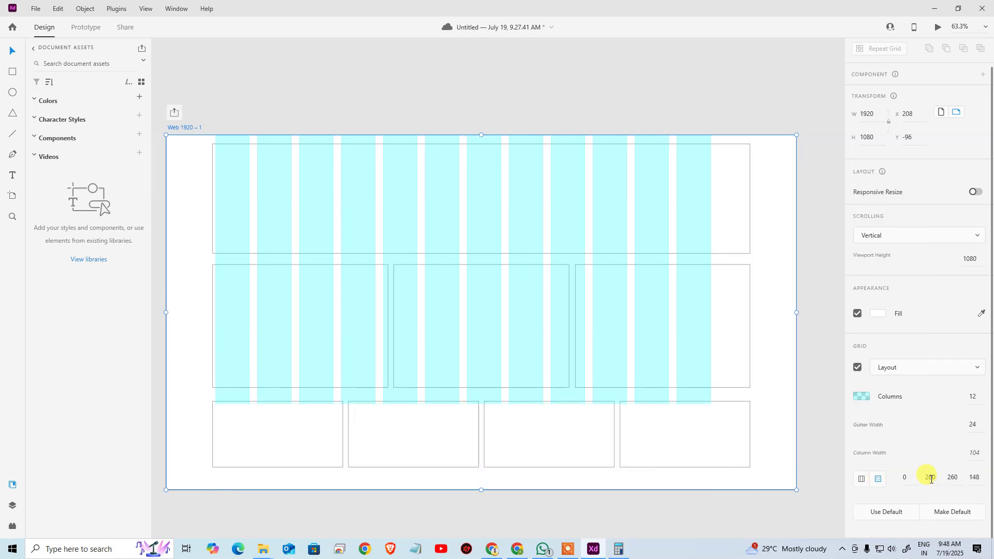
pyautogui.hotkey('ctrl', 'z')
pyautogui.press('Tab')
pyautogui.write('260')
pyautogui.press('Return')
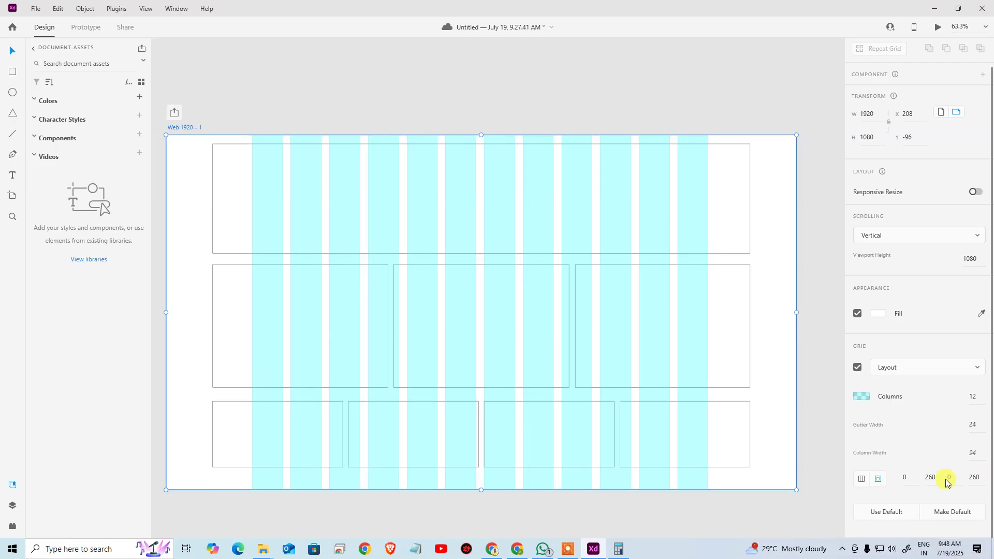
# Move the top rectangle to X 260 and narrow it to about 1392 px so it spans all twelve grid columns.
pyautogui.click(522, 95)
pyautogui.moveTo(248, 185); pyautogui.dragTo(288, 188)
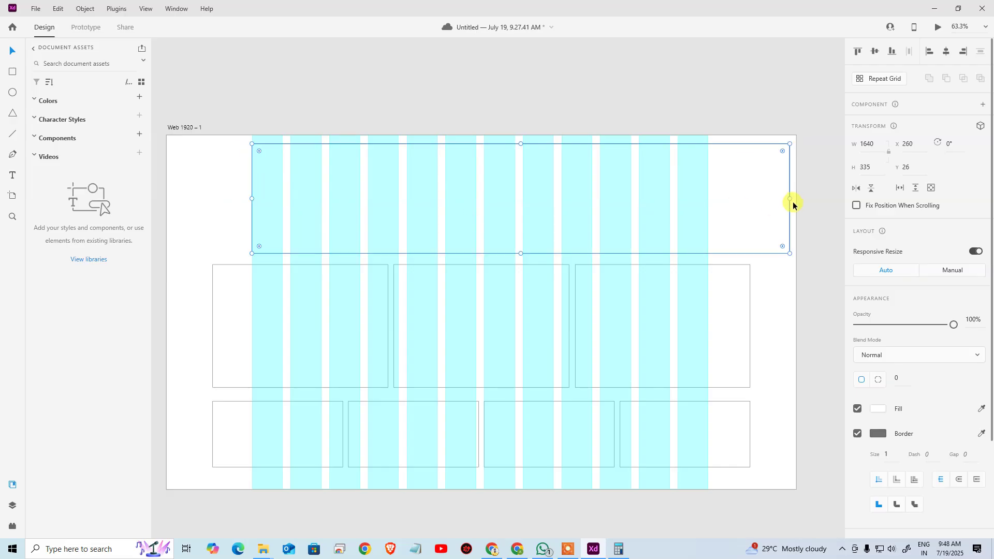
pyautogui.moveTo(789, 197); pyautogui.dragTo(708, 194)
pyautogui.scroll(-1, 689, 145)
pyautogui.hscroll(-1, 688, 145)
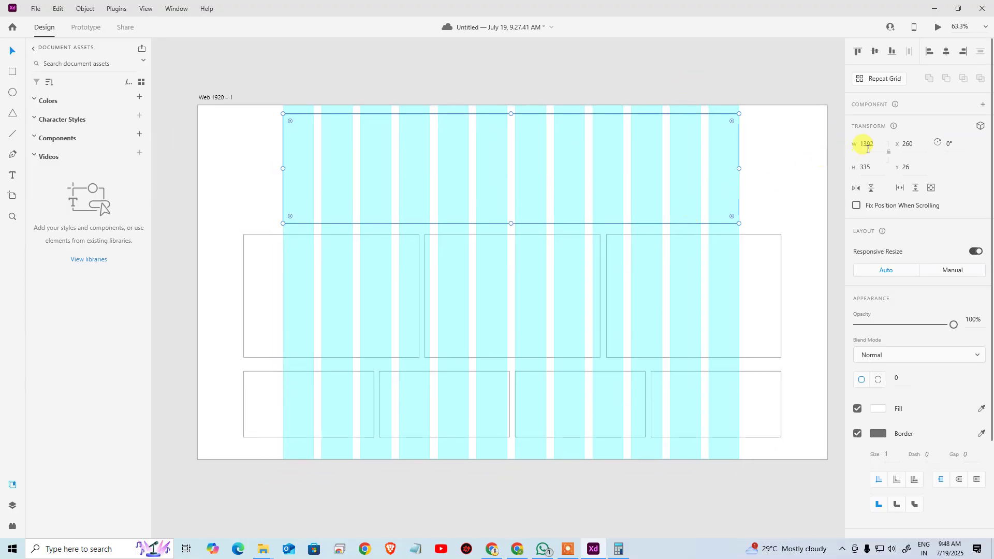
pyautogui.click(758, 50)
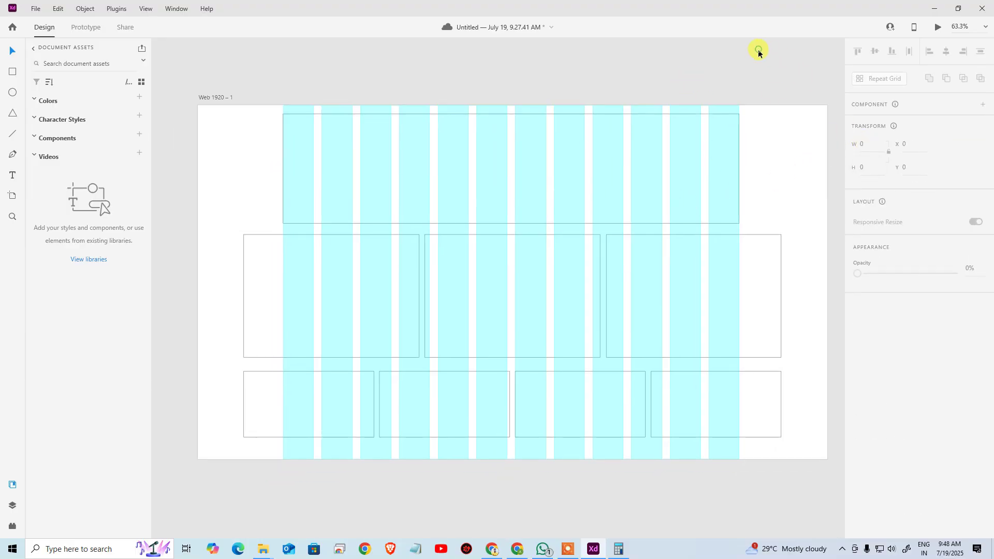
# Try using one linked margin for the left and right of the artboard's layout grid, and undo it.
pyautogui.click(221, 97)
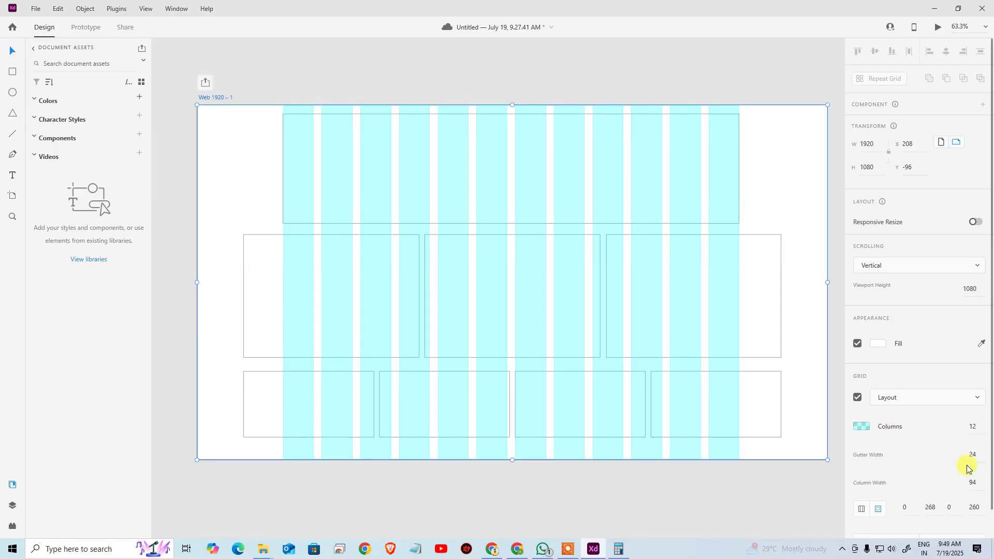
pyautogui.click(862, 509)
pyautogui.doubleClick(971, 507)
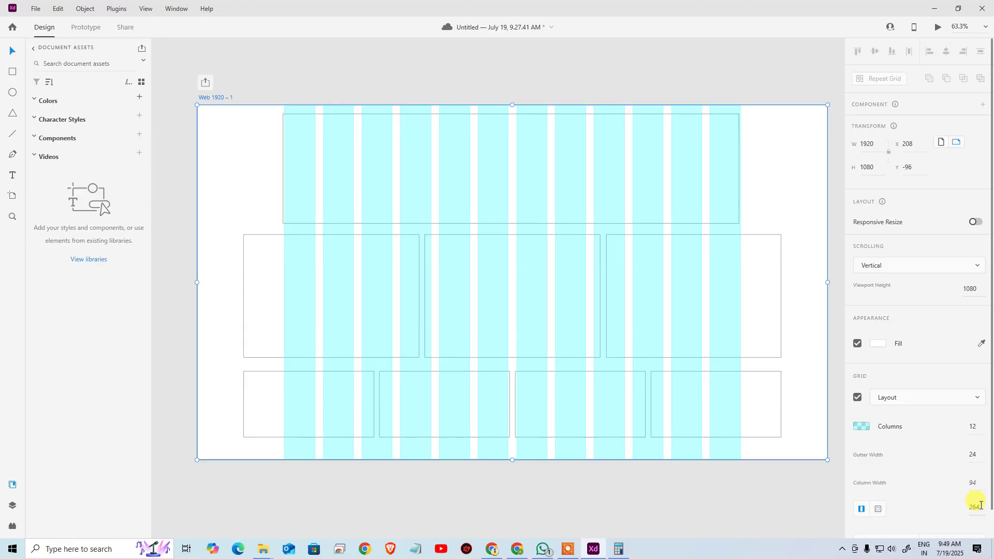
pyautogui.write('2')
pyautogui.hotkey('ctrl', 'z')
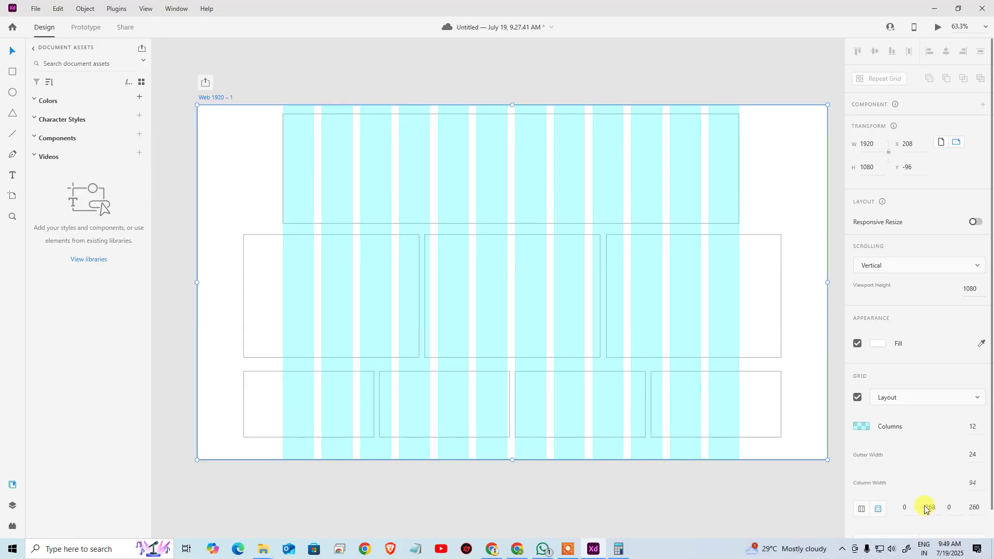
# Realign the left and right edges of the top rectangle with the outermost grid columns.
pyautogui.click(600, 221)
pyautogui.moveTo(284, 170)
pyautogui.mouseDown()
pyautogui.moveTo(319, 175)
pyautogui.moveTo(283, 169)
pyautogui.mouseUp()
pyautogui.moveTo(757, 168); pyautogui.dragTo(737, 163)
pyautogui.click(723, 79)
pyautogui.scroll(2, 699, 258)
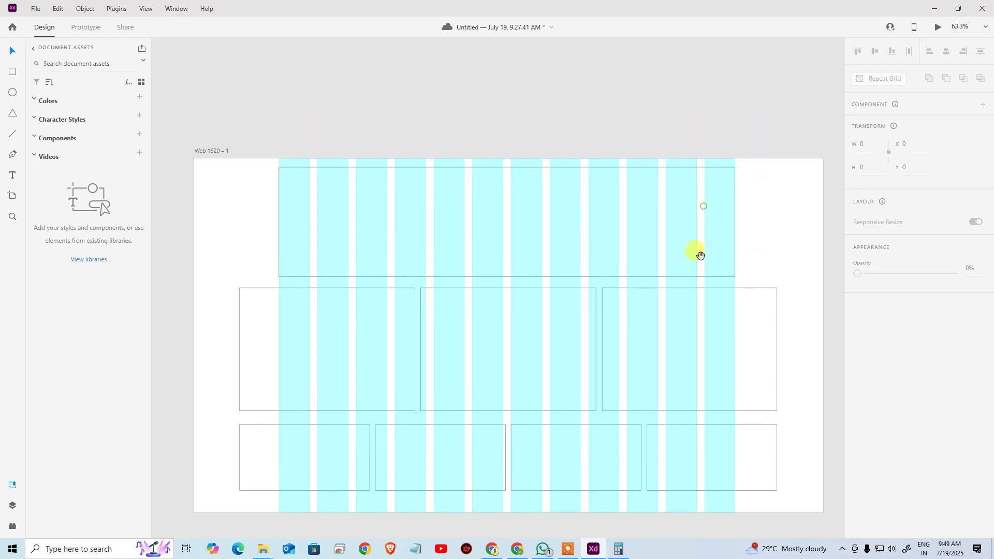
# Delete all the rectangles and the Web 1920 – 1 artboard.
pyautogui.click(710, 206)
pyautogui.click(704, 318)
pyautogui.click(459, 364)
pyautogui.press('Delete')
pyautogui.click(371, 350)
pyautogui.press('Delete')
pyautogui.click(358, 455)
pyautogui.press('Delete')
pyautogui.click(428, 462)
pyautogui.press('Delete')
pyautogui.click(582, 462)
pyautogui.press('Delete')
pyautogui.click(665, 464)
pyautogui.press('Delete')
pyautogui.click(220, 151)
pyautogui.press('Delete')
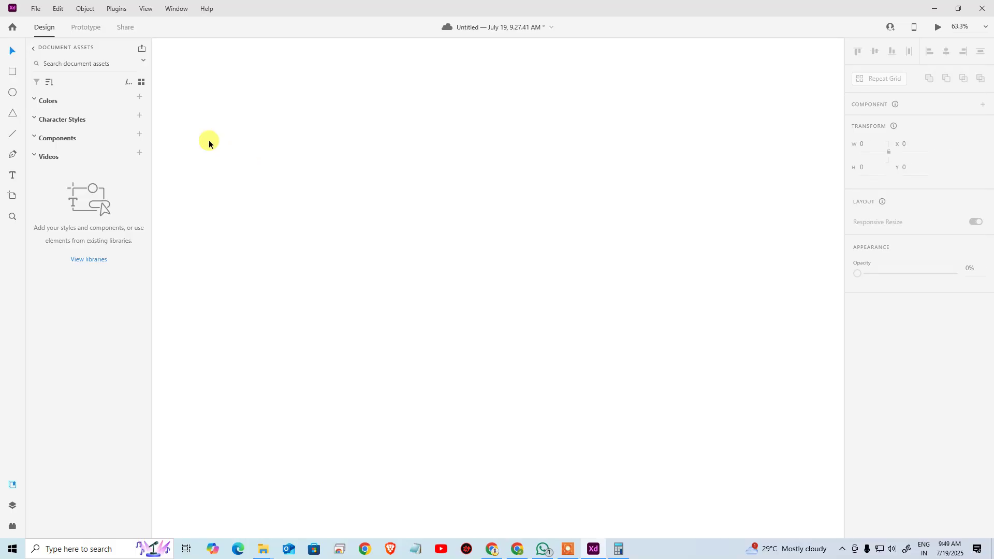
# Create a new 1920 × 1080 artboard from the Web 1920 preset.
pyautogui.click(13, 199)
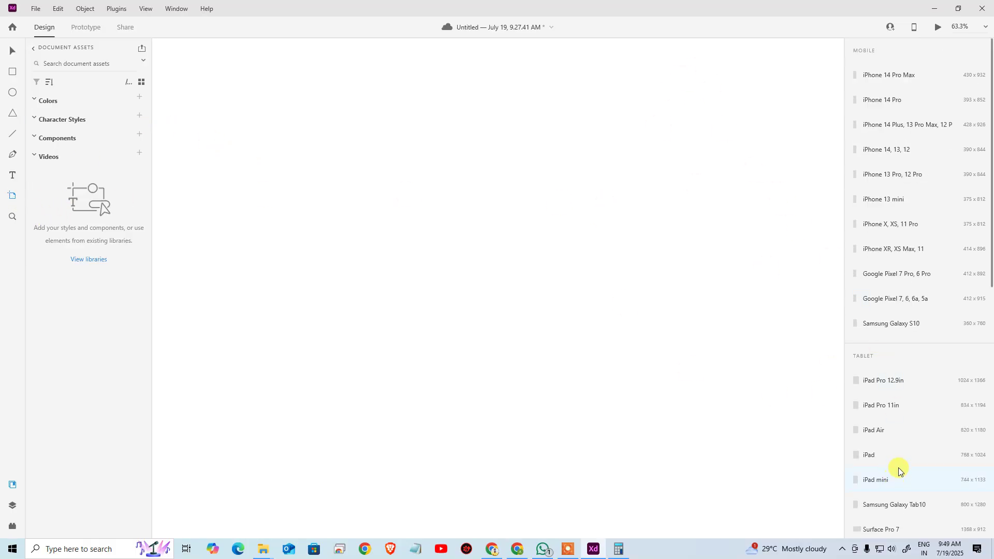
pyautogui.scroll(-5, 901, 466)
pyautogui.click(886, 241)
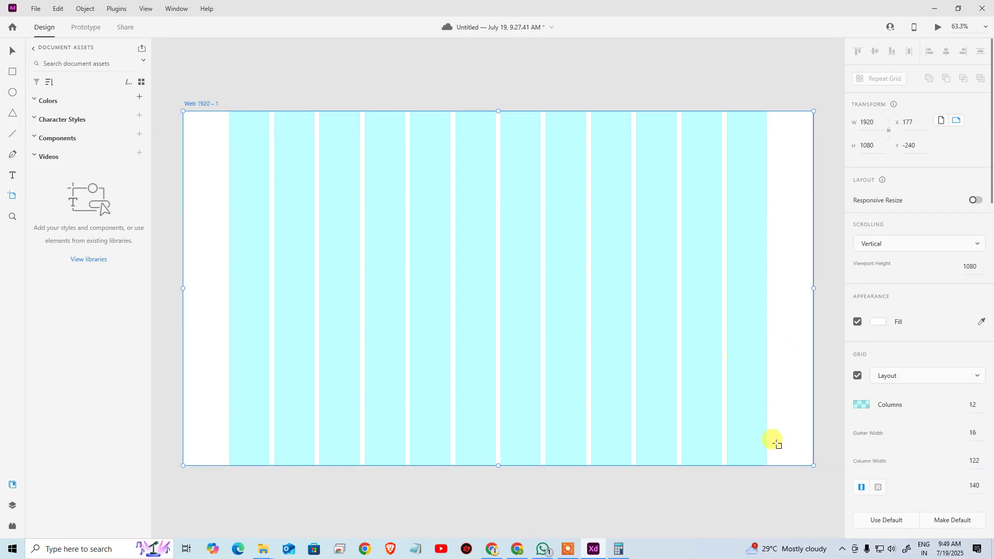
# Keep the grid type on Layout and turn the artboard's layout grid off and back on.
pyautogui.scroll(-2, 756, 413)
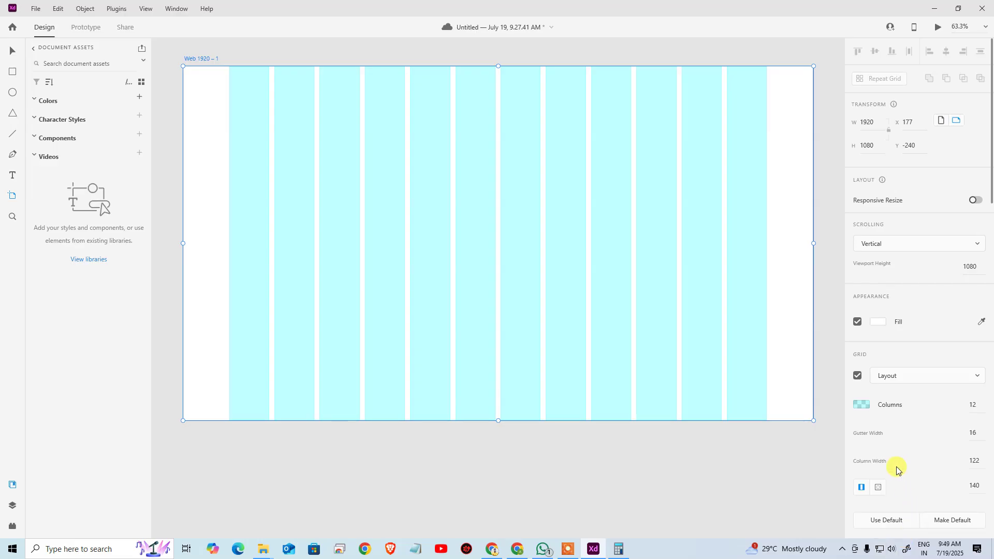
pyautogui.click(912, 382)
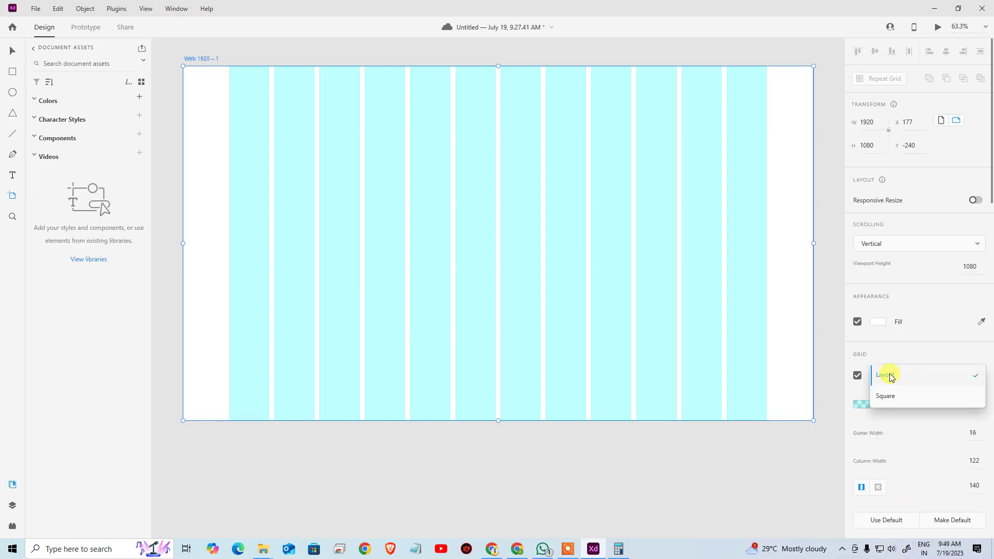
pyautogui.click(890, 376)
pyautogui.click(857, 376)
pyautogui.click(857, 376)
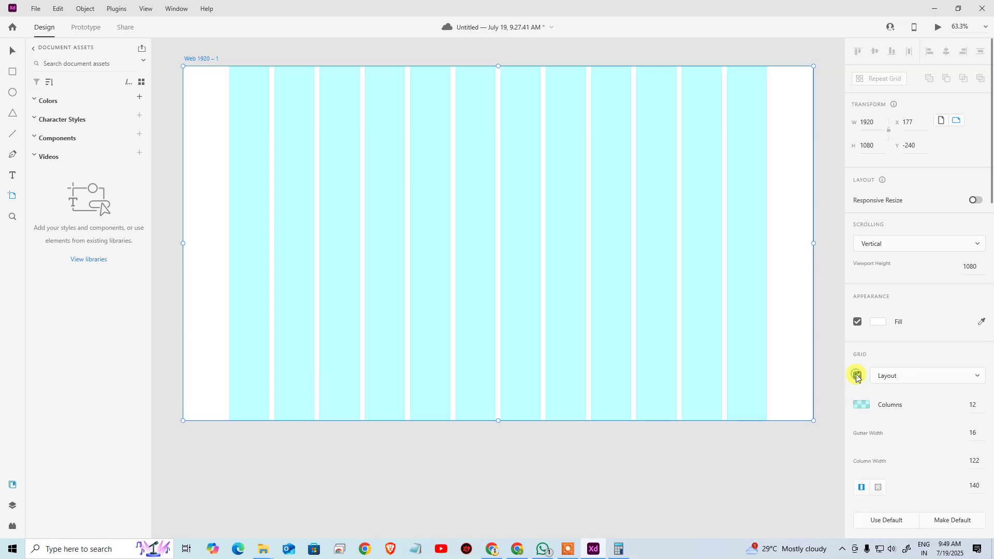
# Change the artboard's grid type to Square and draw a rectangle of about 144 × 128 px near the artboard's upper-left corner.
pyautogui.click(894, 375)
pyautogui.click(899, 399)
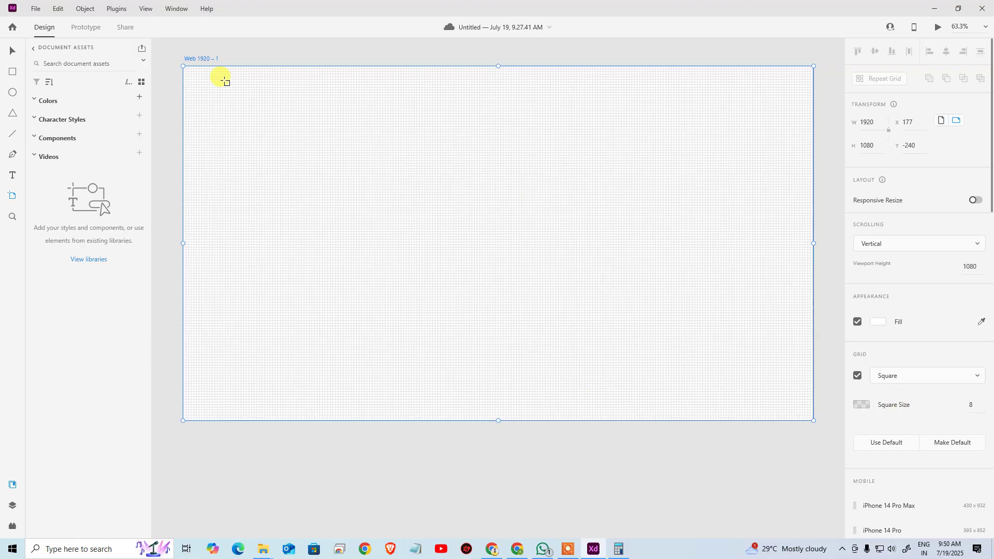
pyautogui.click(13, 73)
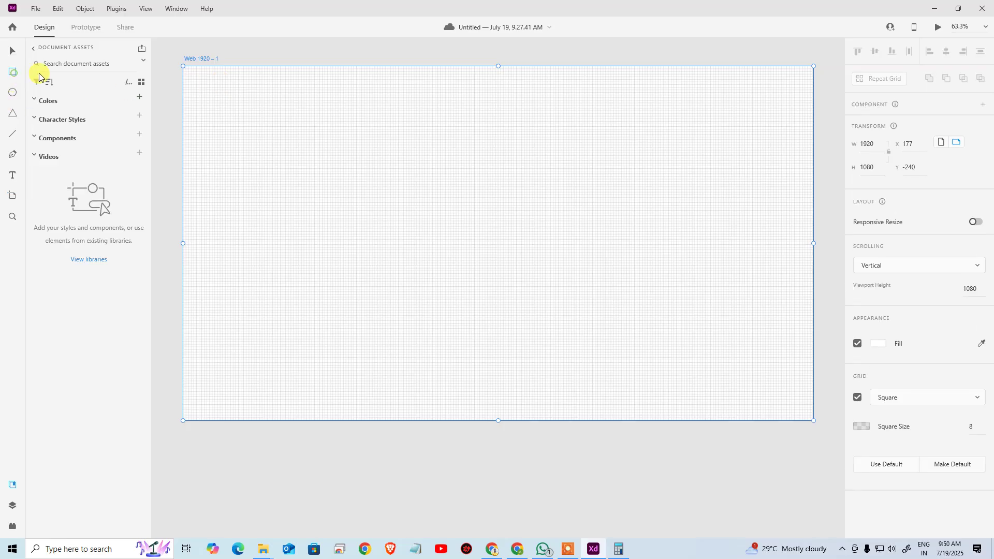
pyautogui.moveTo(254, 88); pyautogui.dragTo(303, 130)
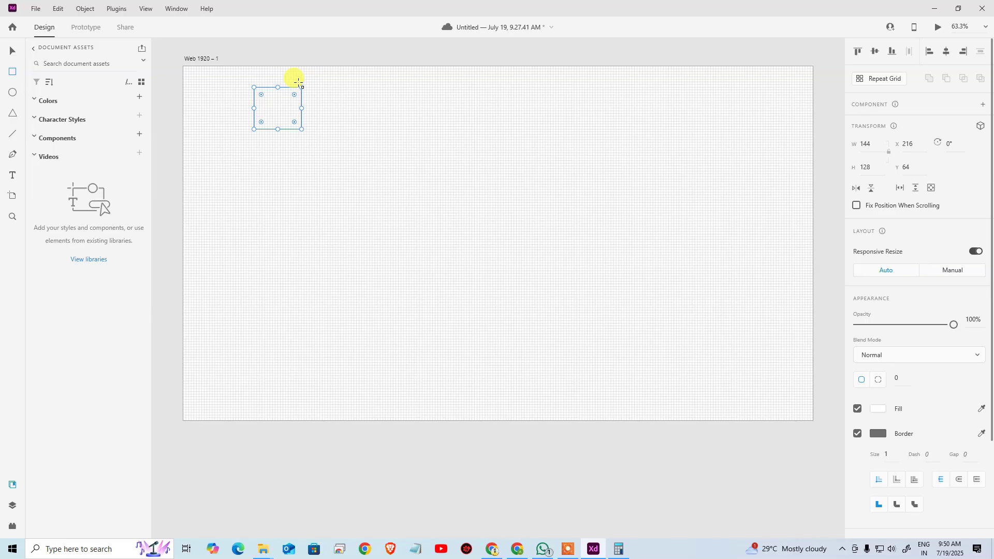
# Switch to Chrome and search Google for "twitter logo" in a new tab.
pyautogui.click(517, 549)
pyautogui.click(889, 10)
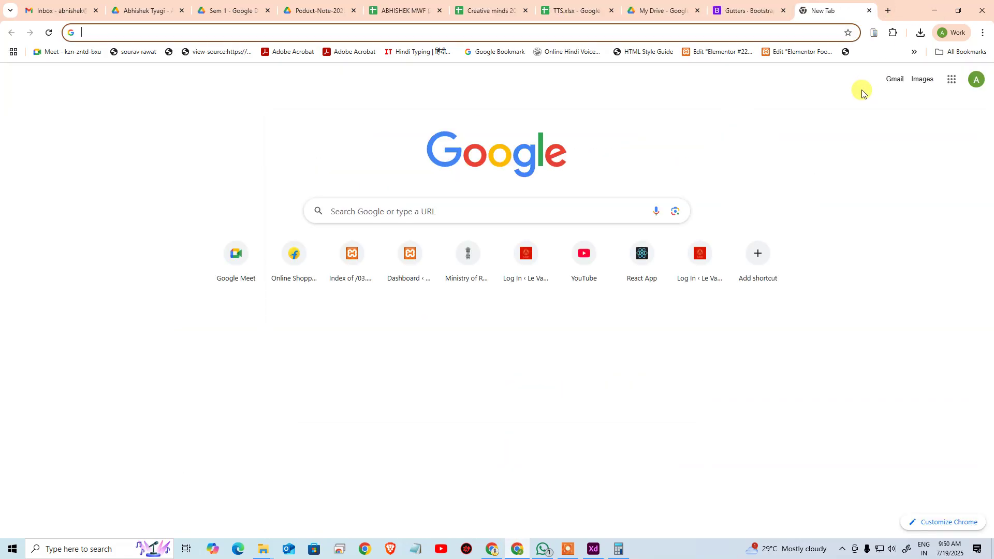
pyautogui.write('twitter l')
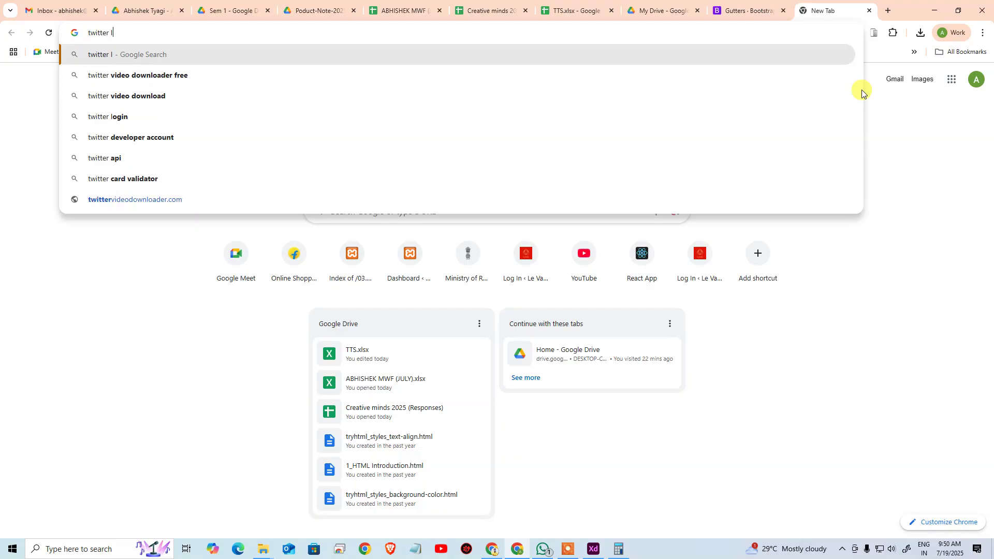
pyautogui.write('ogo')
pyautogui.press('Return')
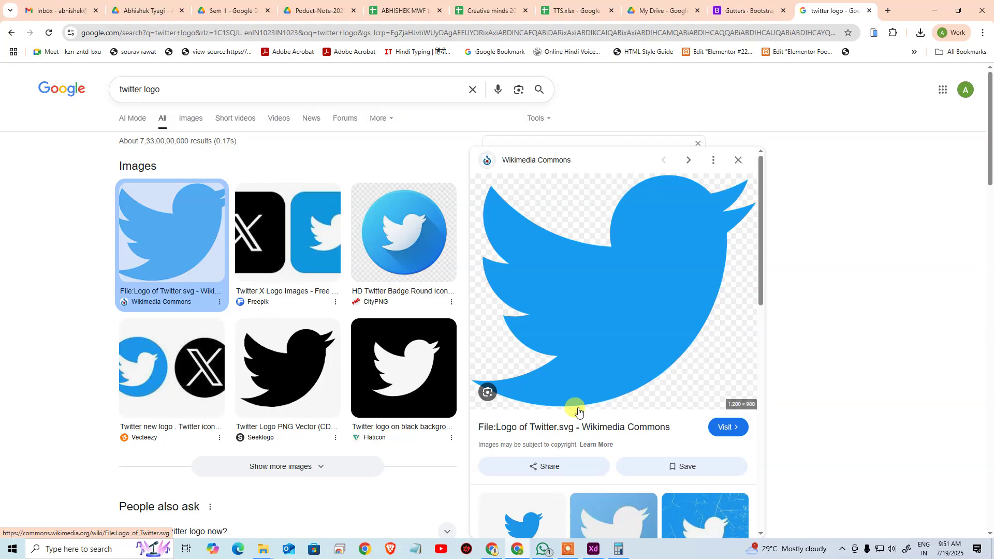
# Close the Wikimedia Commons image preview and search Google for "golden ratio brand logos".
pyautogui.click(523, 300)
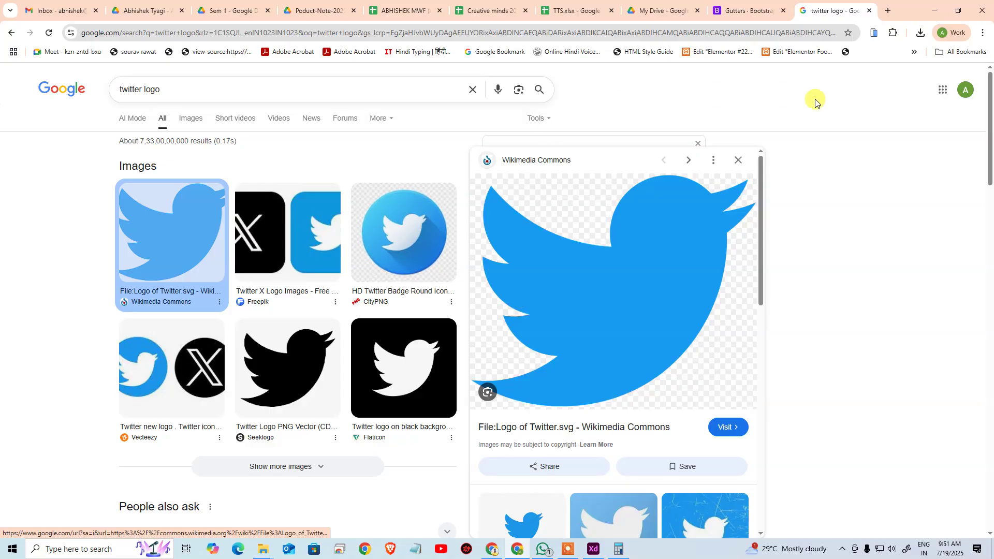
pyautogui.click(739, 160)
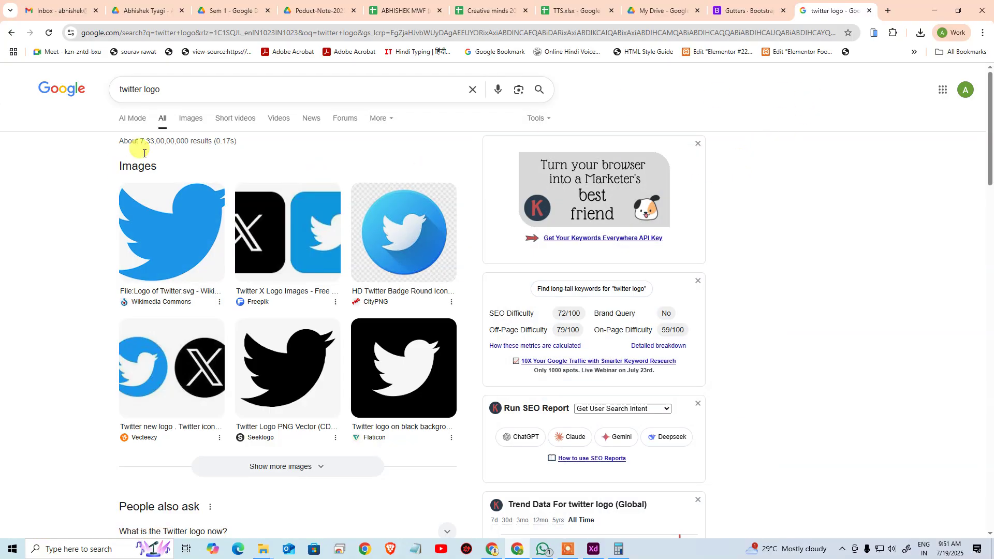
pyautogui.click(284, 91)
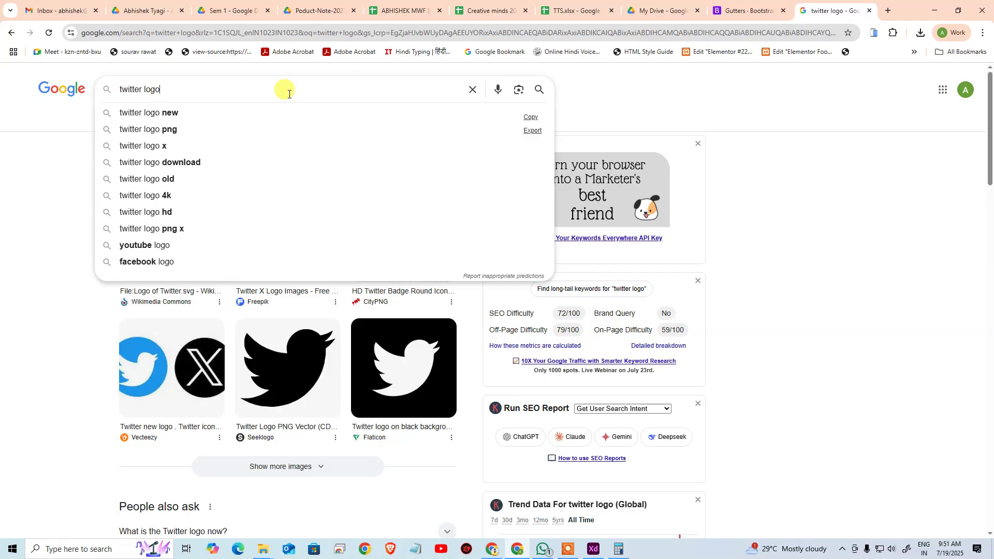
pyautogui.hotkey('ctrl', 'a')
pyautogui.write('g')
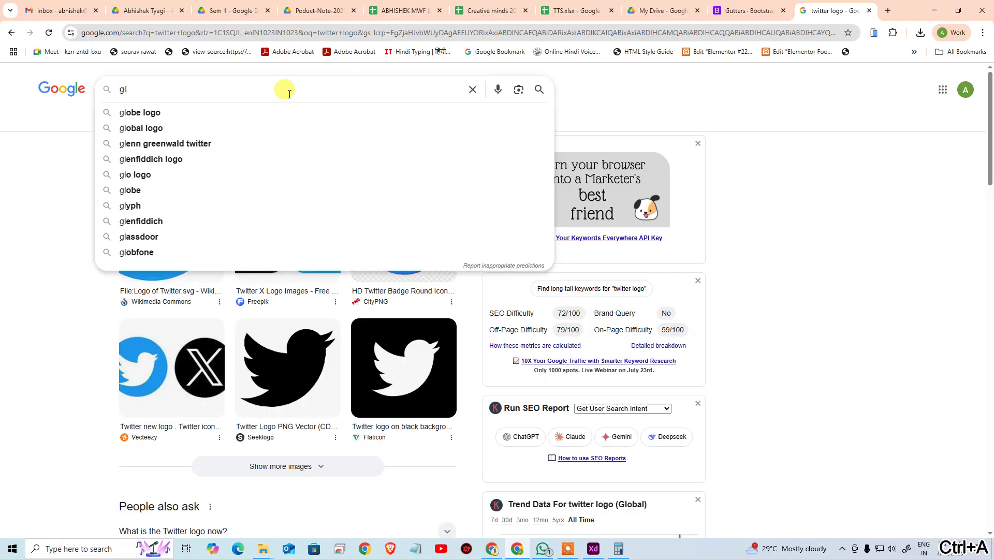
pyautogui.write('olden ratio brand ')
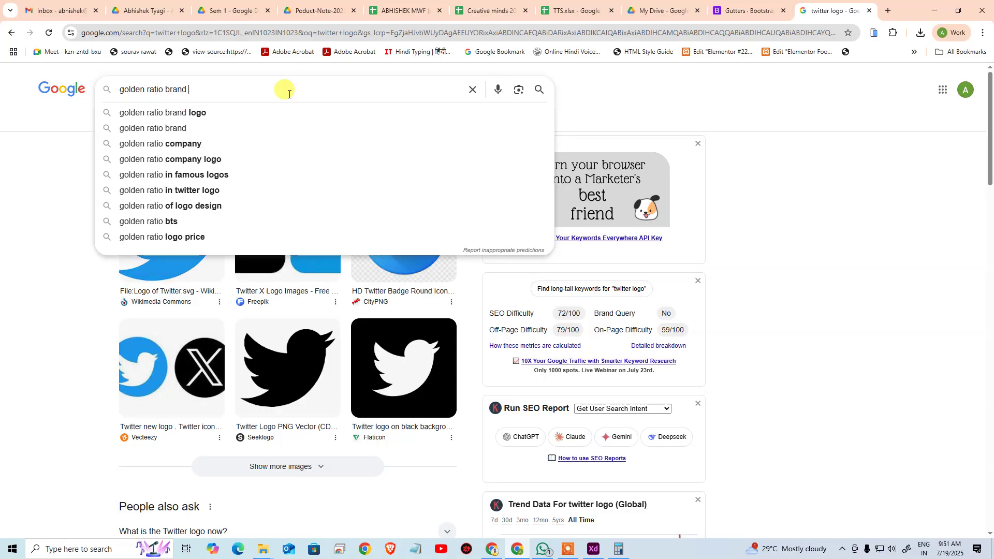
pyautogui.write('log')
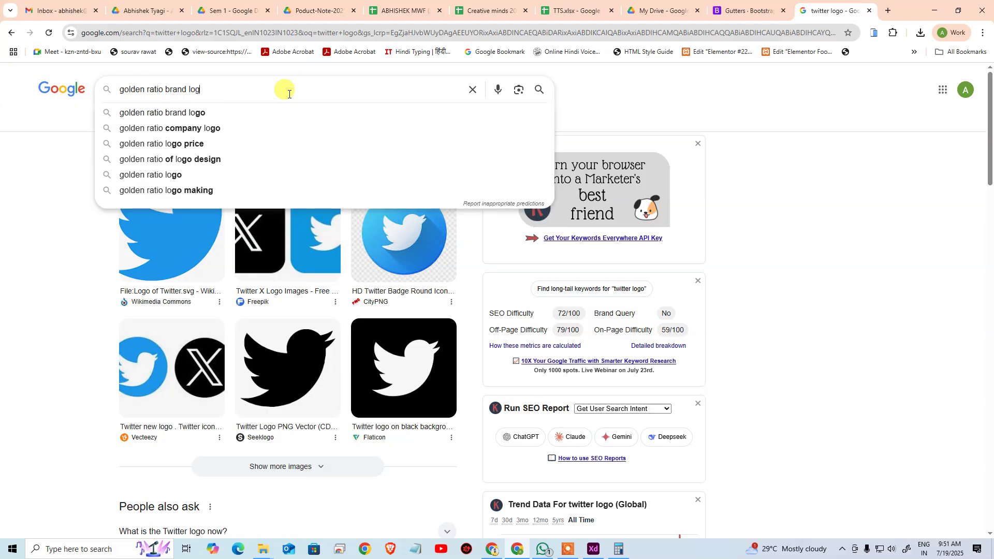
pyautogui.write('os')
pyautogui.press('Return')
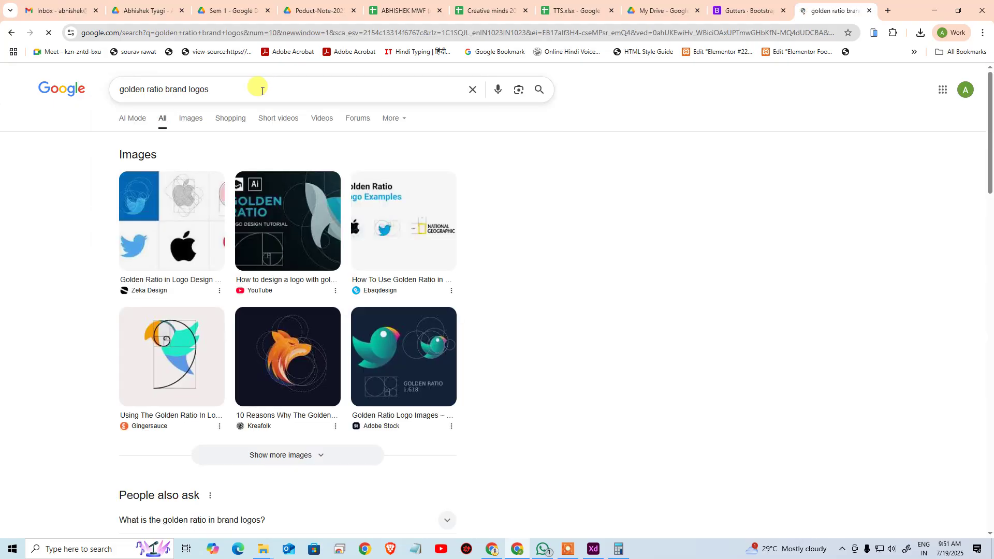
# Refine the search to "golden ratio bases brand logos" and open Zeka Design's article from its first image result.
pyautogui.click(166, 93)
pyautogui.write('bases')
pyautogui.press('Return')
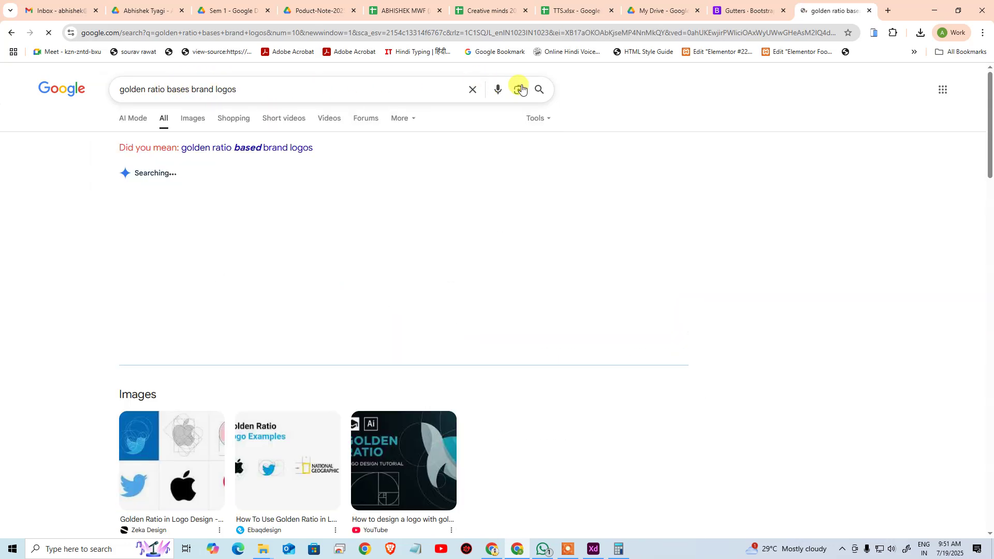
pyautogui.scroll(-4, 180, 188)
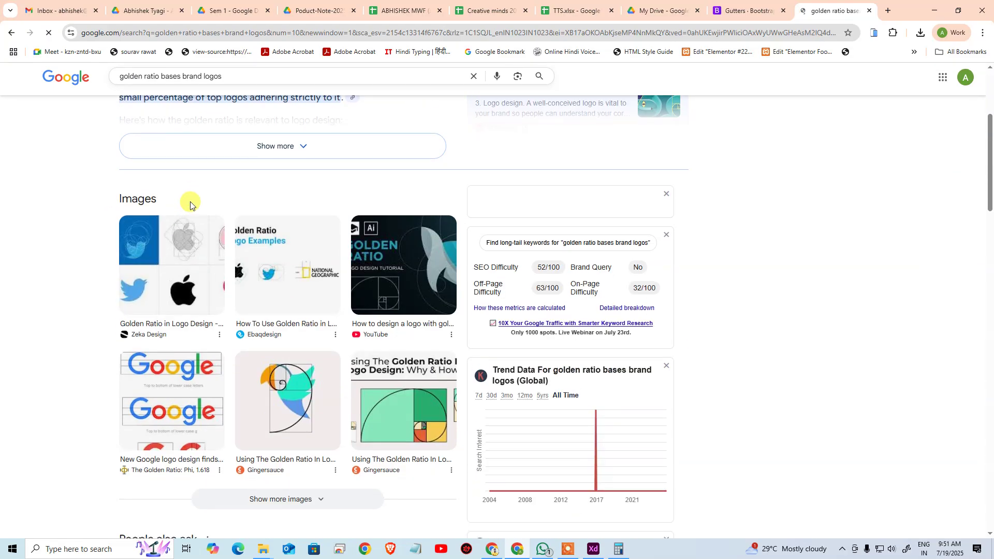
pyautogui.click(175, 228)
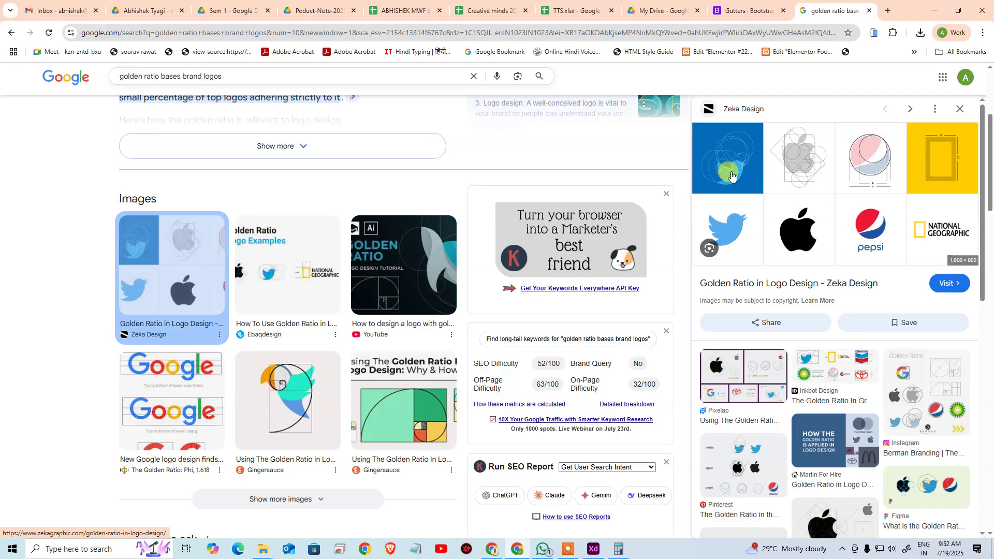
pyautogui.click(752, 108)
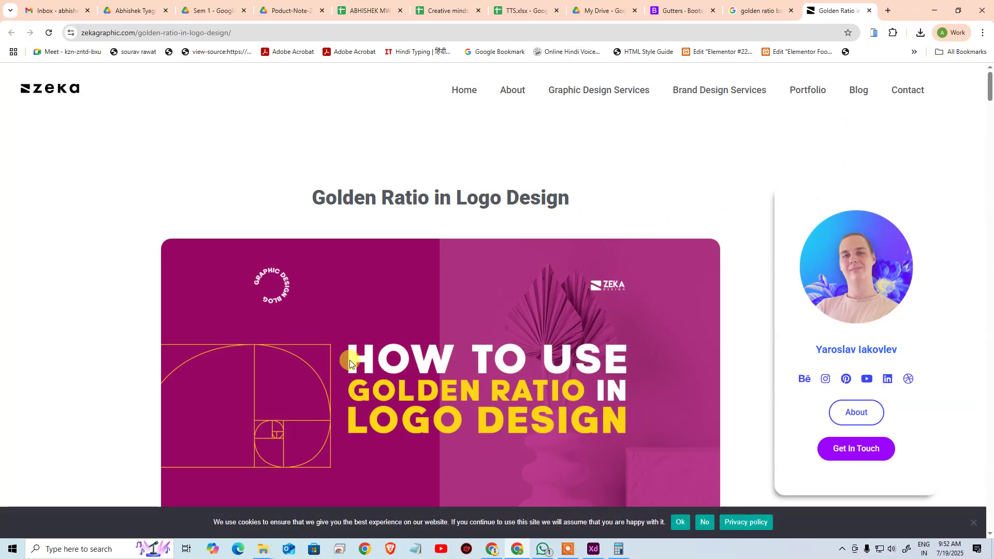
# Examine the Golden Ratio in Logo Design article, especially its illustrated steps for creating the golden spiral.
pyautogui.scroll(-1, 282, 422)
pyautogui.scroll(-2, 282, 422)
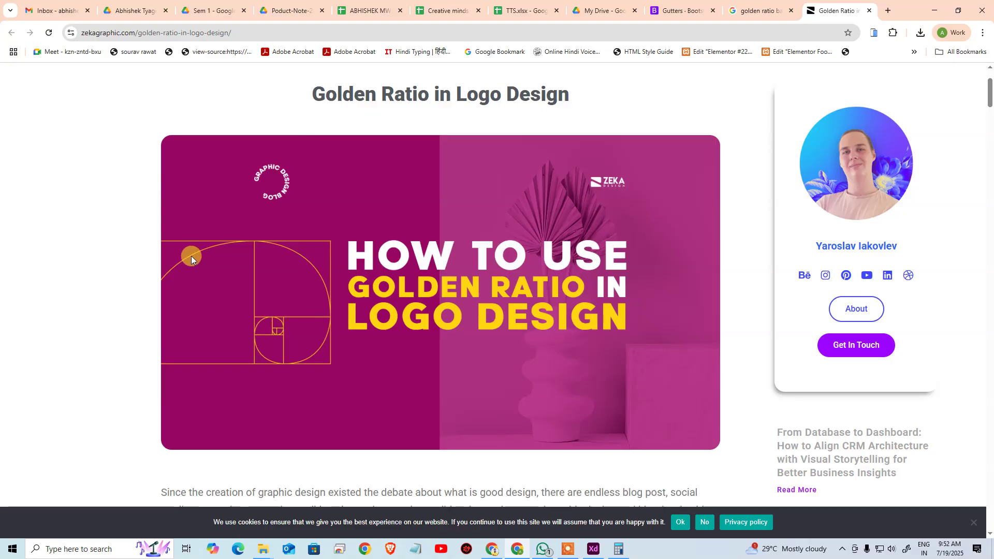
pyautogui.scroll(-10, 304, 259)
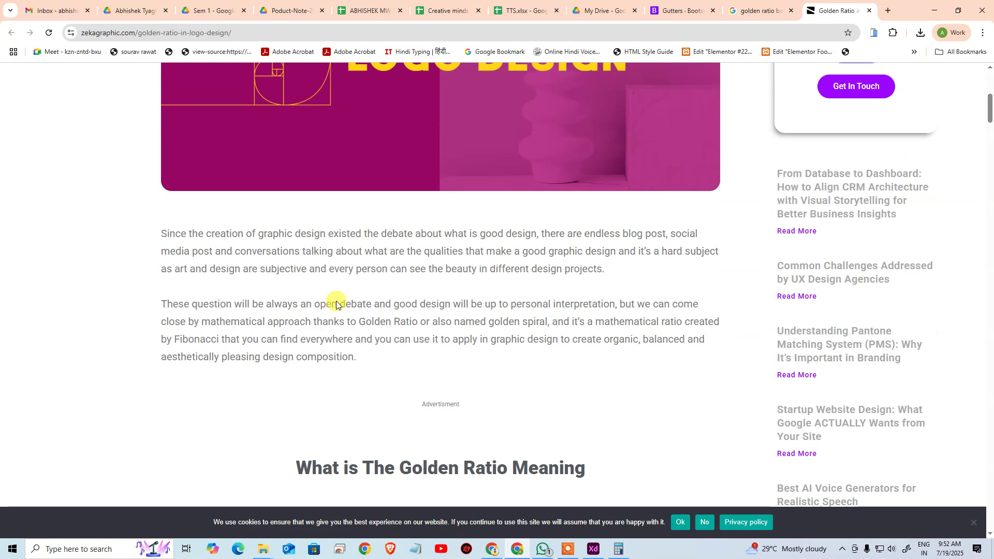
pyautogui.scroll(-4, 390, 329)
pyautogui.scroll(-10, 374, 297)
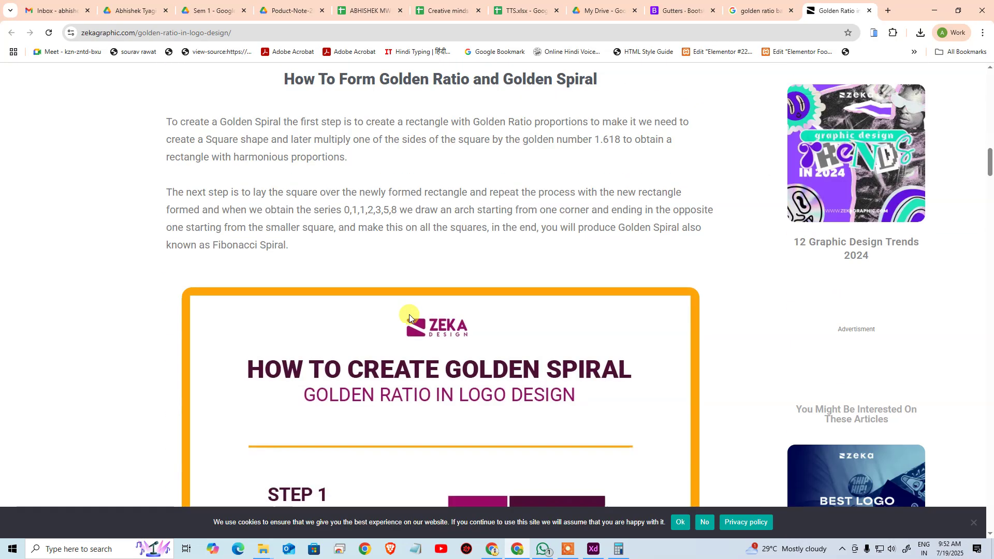
pyautogui.scroll(-10, 423, 332)
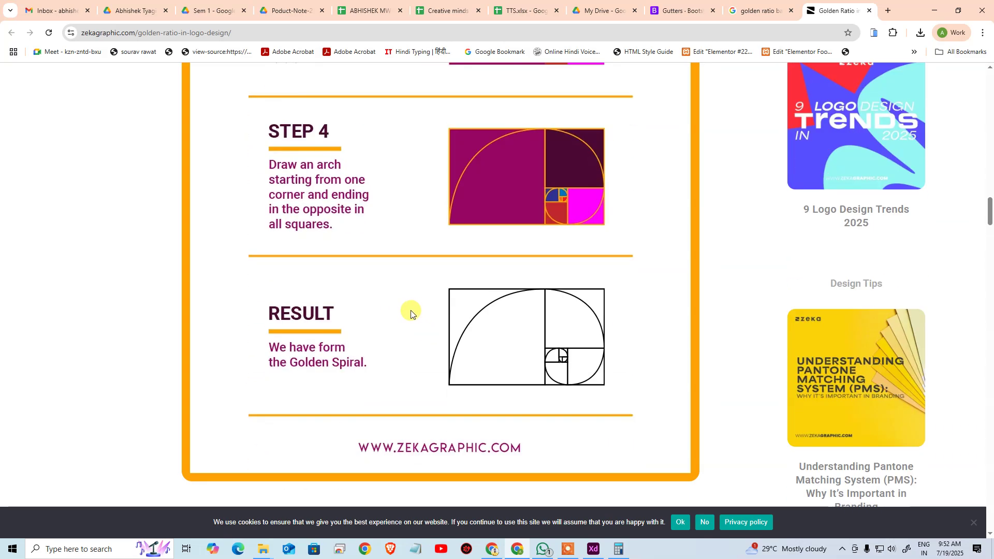
pyautogui.scroll(15, 409, 316)
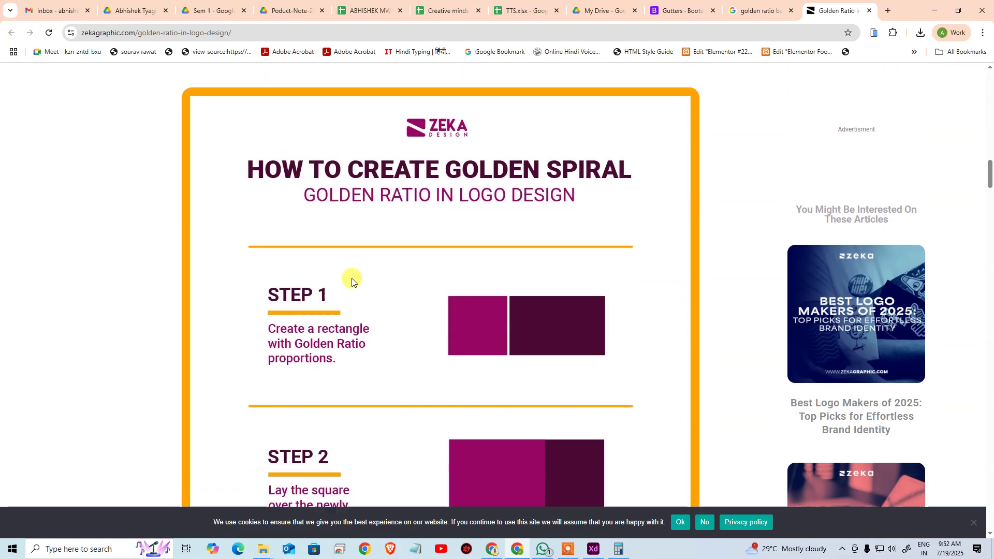
pyautogui.scroll(-2, 295, 321)
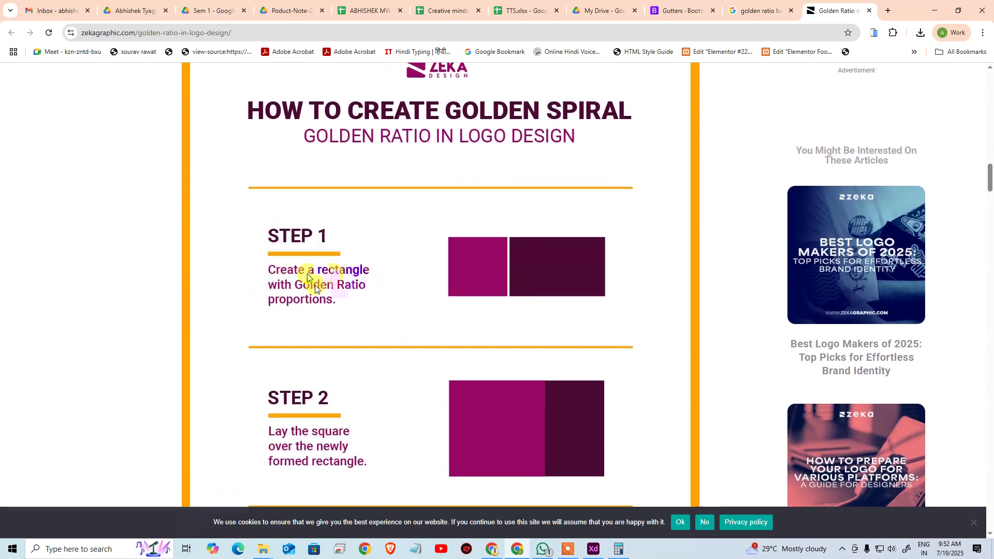
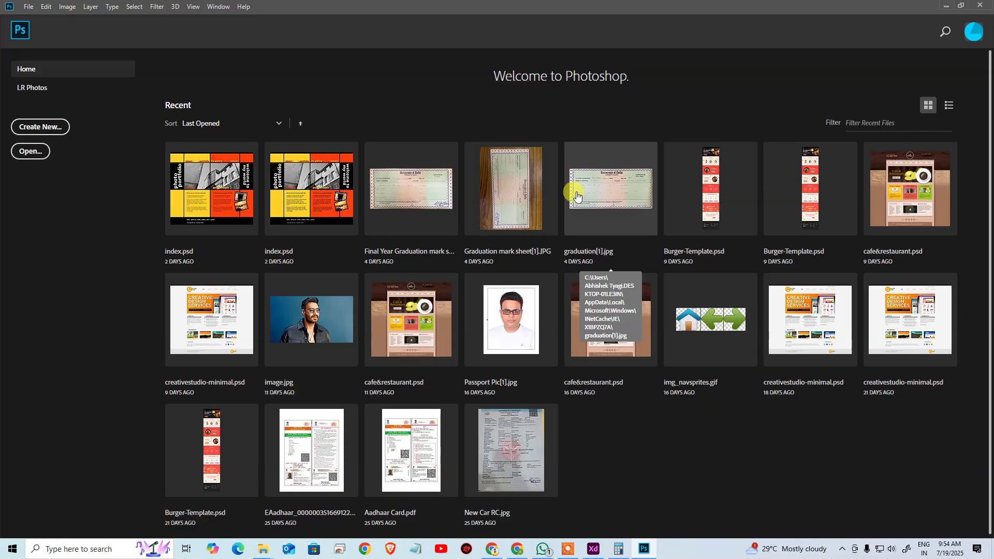
# Create a new 1366 × 768 px document from the Web Most Common preset.
pyautogui.hotkey('ctrl', 'n')
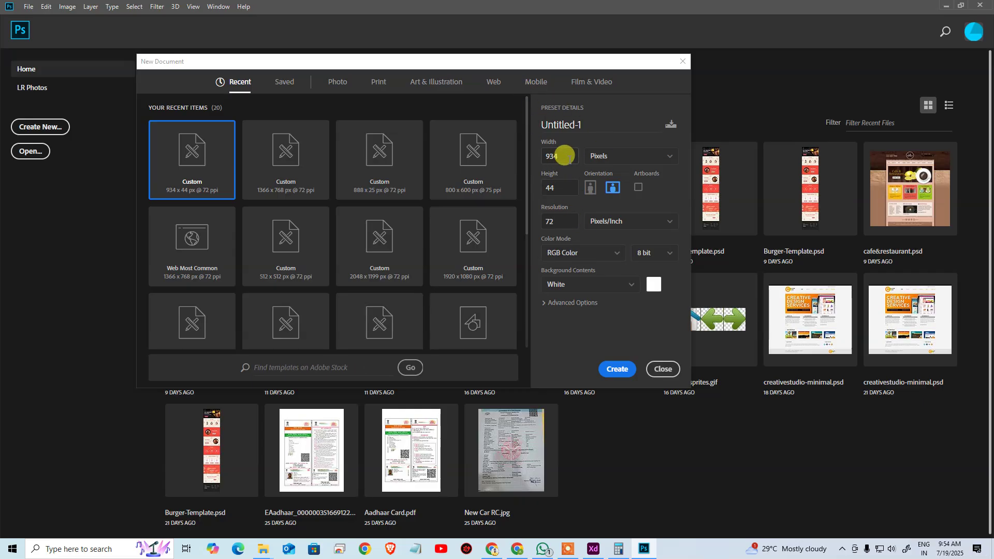
pyautogui.click(493, 82)
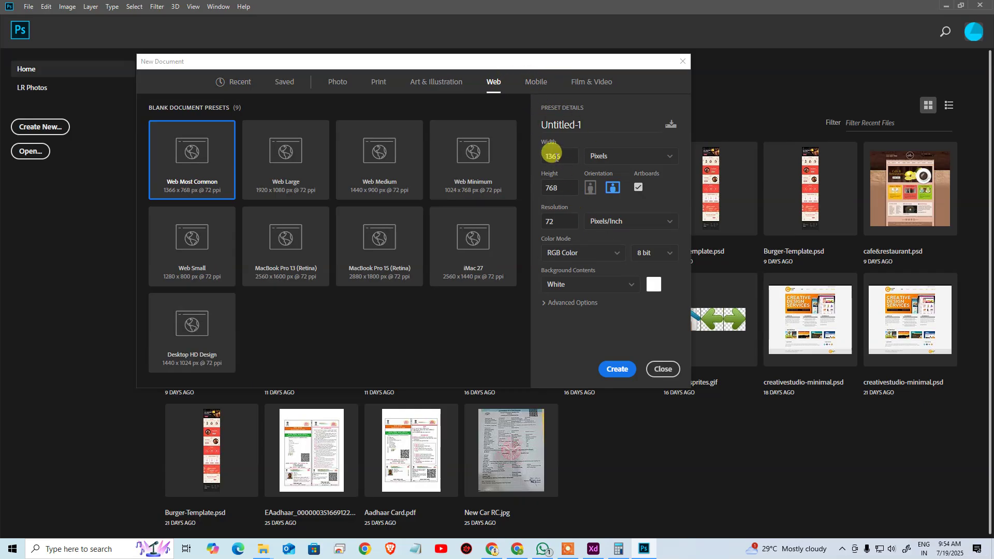
pyautogui.click(617, 369)
pyautogui.click(451, 237)
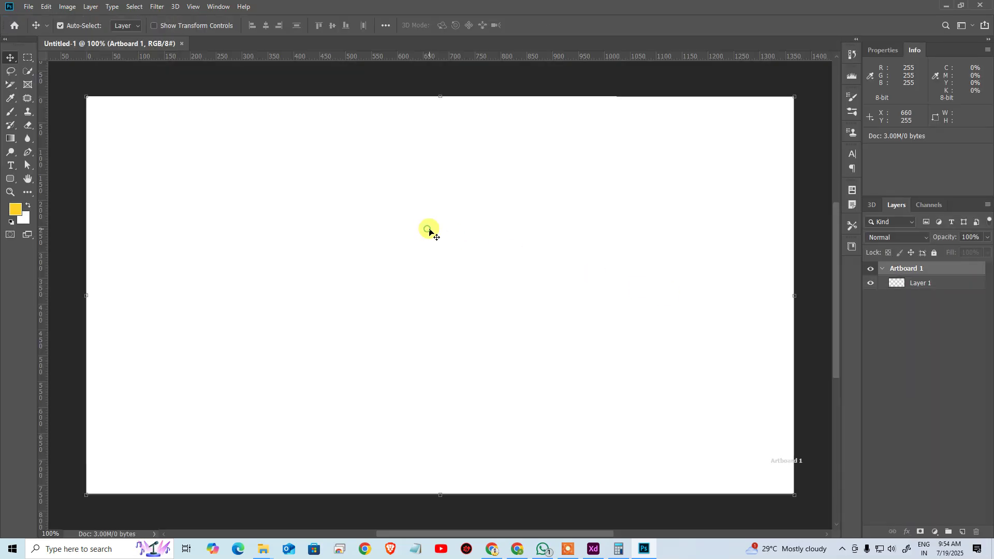
# Add a paragraph text box about 685 × 337 px in the middle of the artboard and fill it with Lorem Ipsum placeholder text.
pyautogui.press('t')
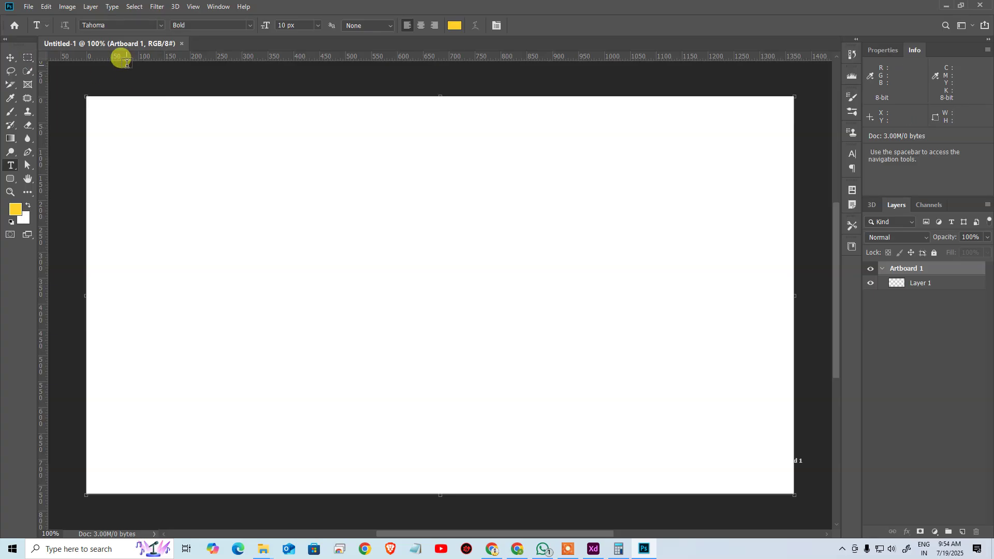
pyautogui.moveTo(238, 206); pyautogui.dragTo(593, 381)
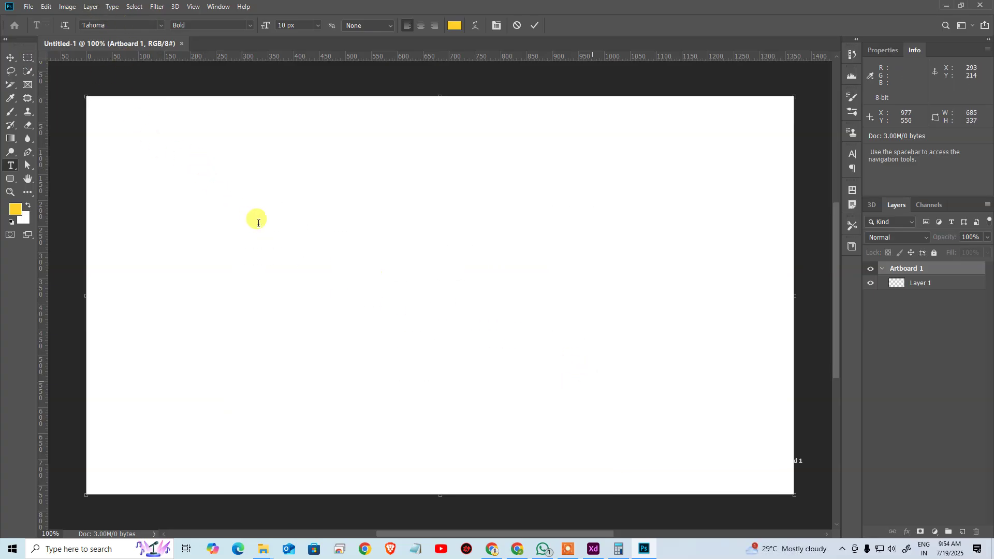
pyautogui.click(113, 7)
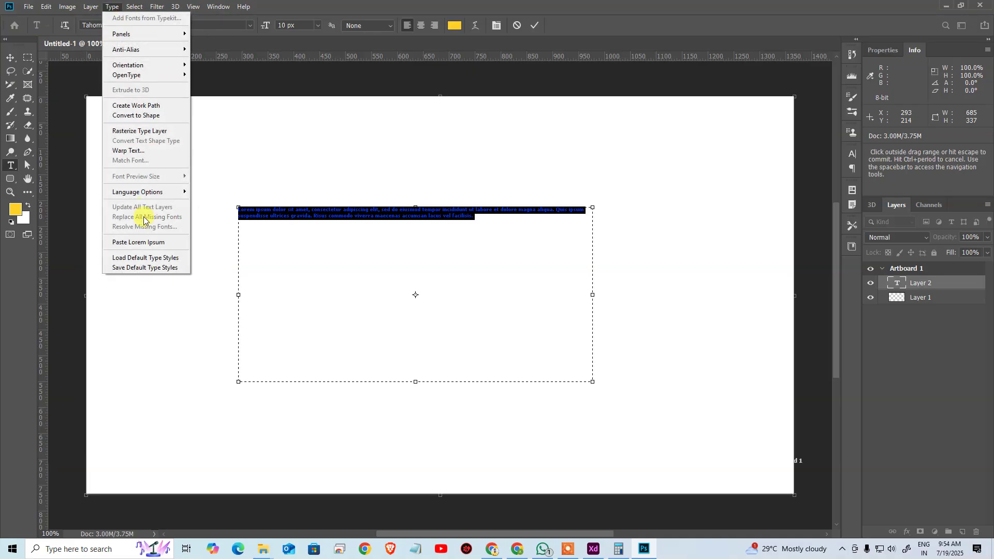
pyautogui.click(151, 242)
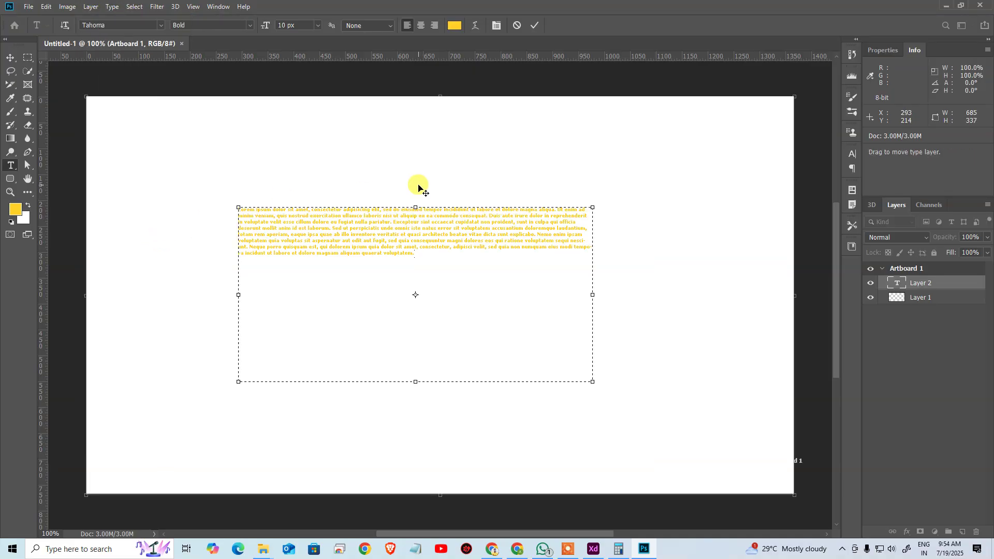
pyautogui.hotkey('ctrl', 'a')
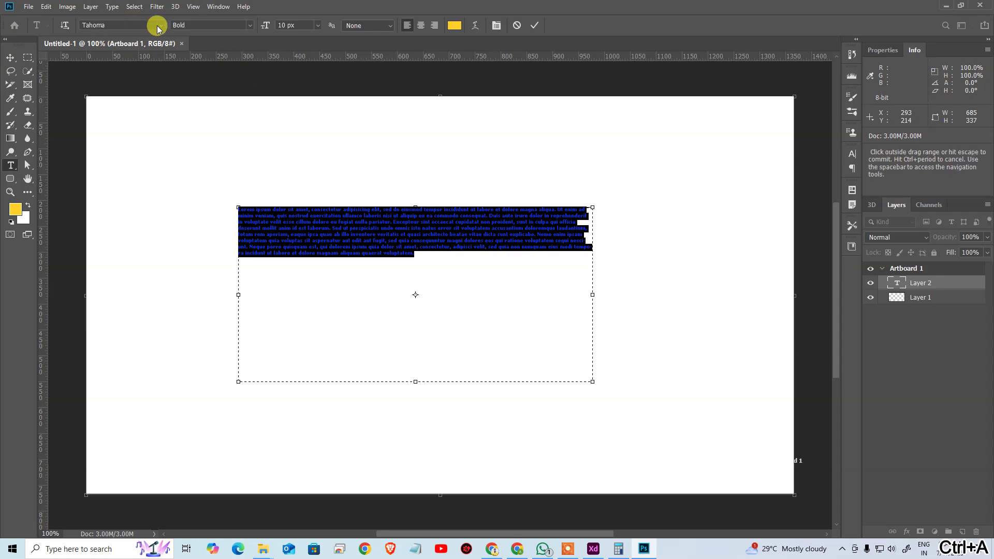
pyautogui.click(11, 57)
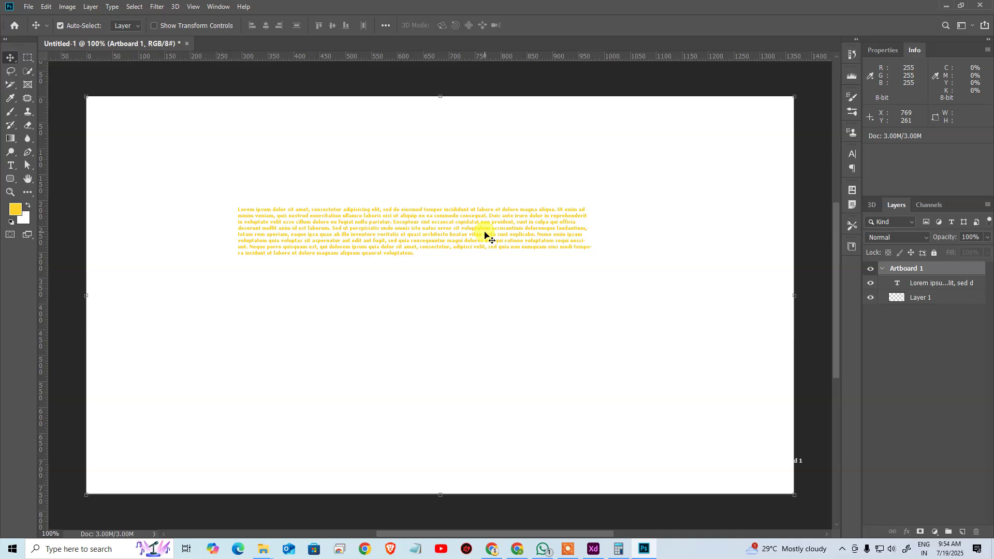
# Reset the foreground and background colours to their defaults and fill the Lorem ipsum text layer with black.
pyautogui.press('d')
pyautogui.hotkey('alt', 'shift', 'BackSpace')
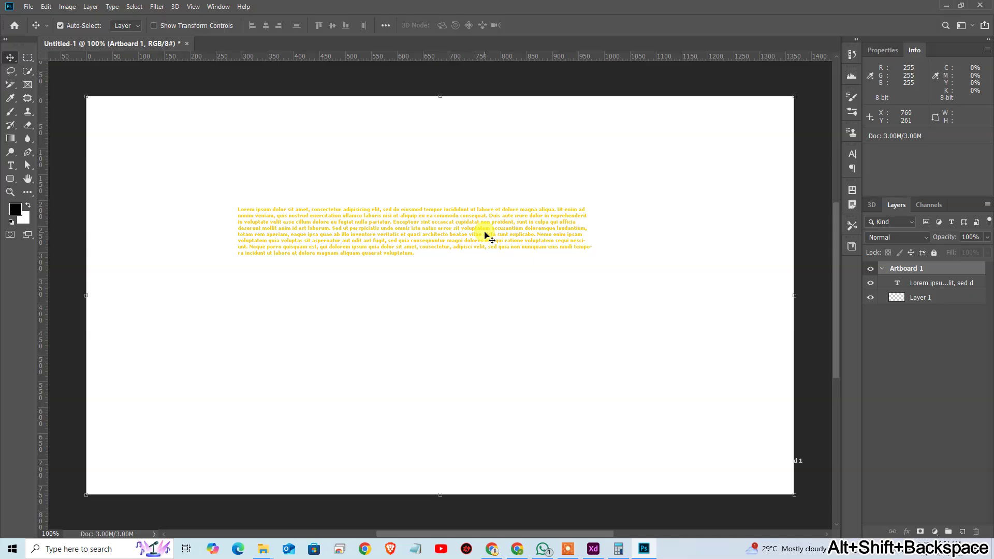
pyautogui.click(932, 283)
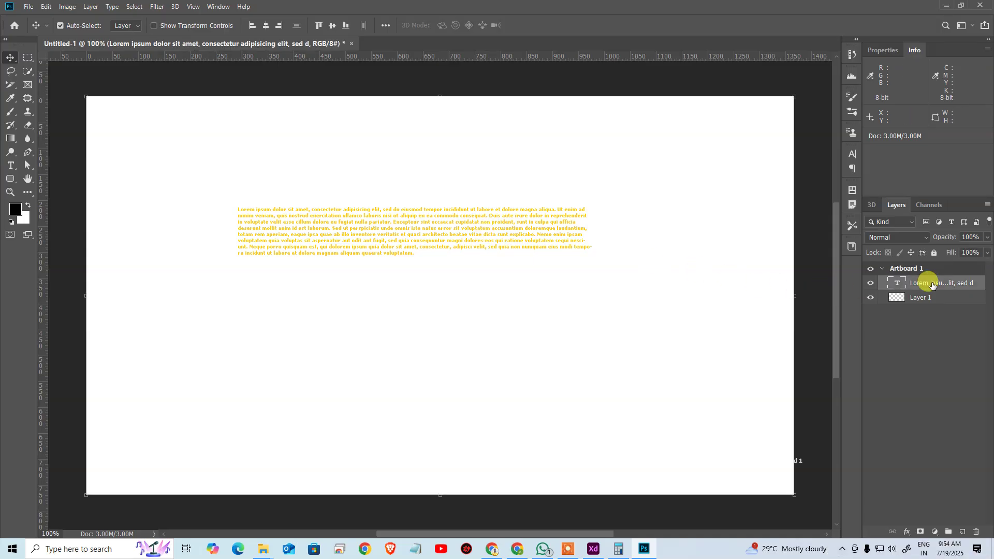
pyautogui.hotkey('alt', 'BackSpace')
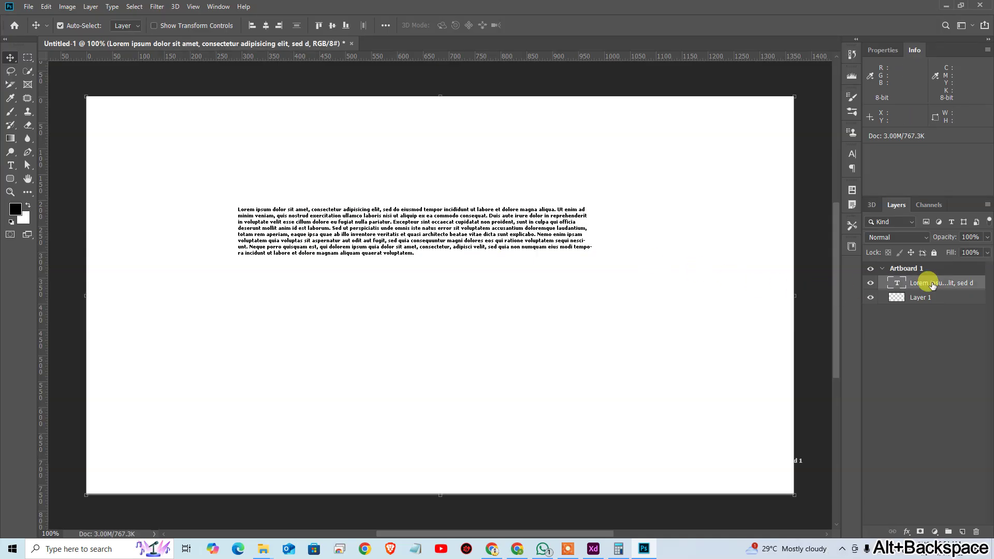
pyautogui.hotkey('ctrl', 'alt', '0')
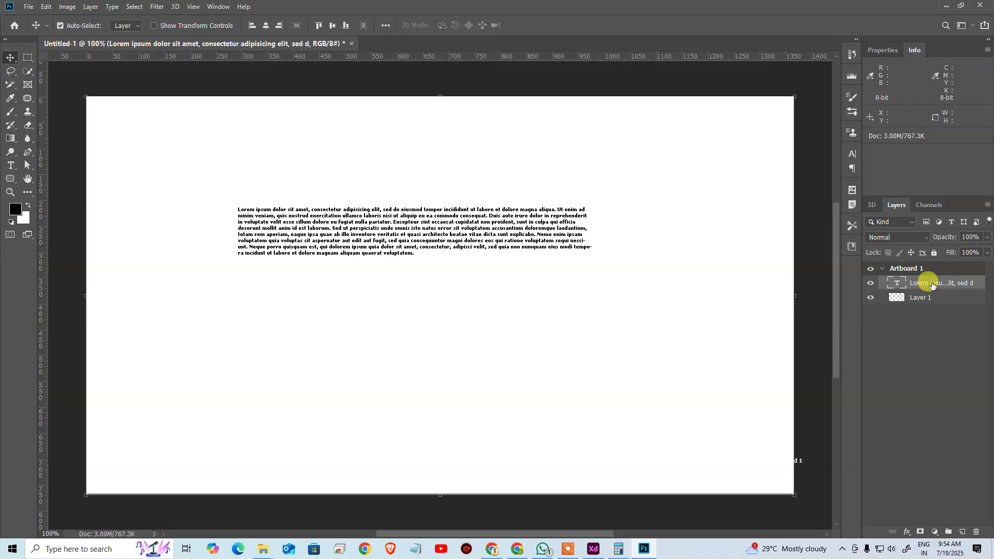
# Open the Lorem ipsum paragraph for text editing.
pyautogui.doubleClick(900, 283)
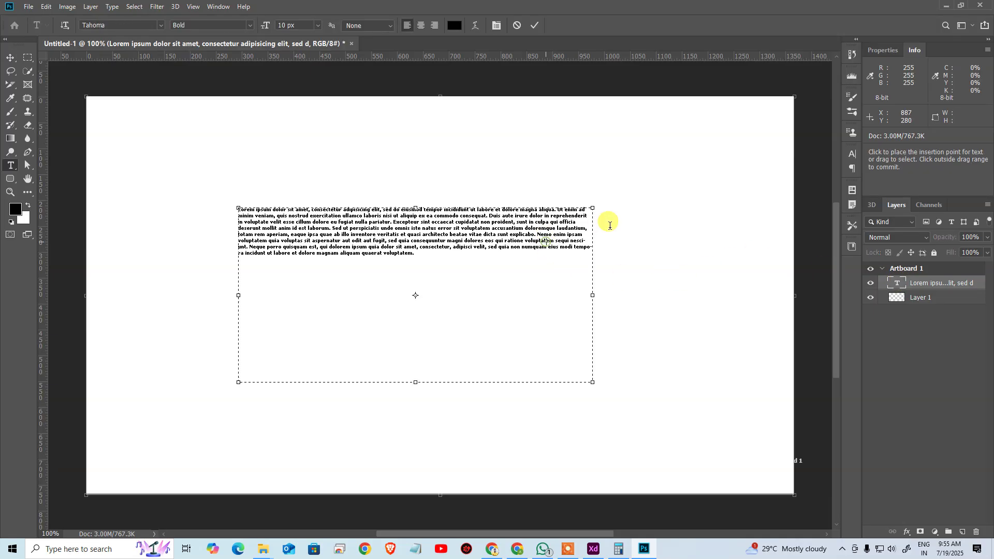
# Set the font size of the whole Lorem ipsum paragraph to 16 px.
pyautogui.hotkey('ctrl', 'a')
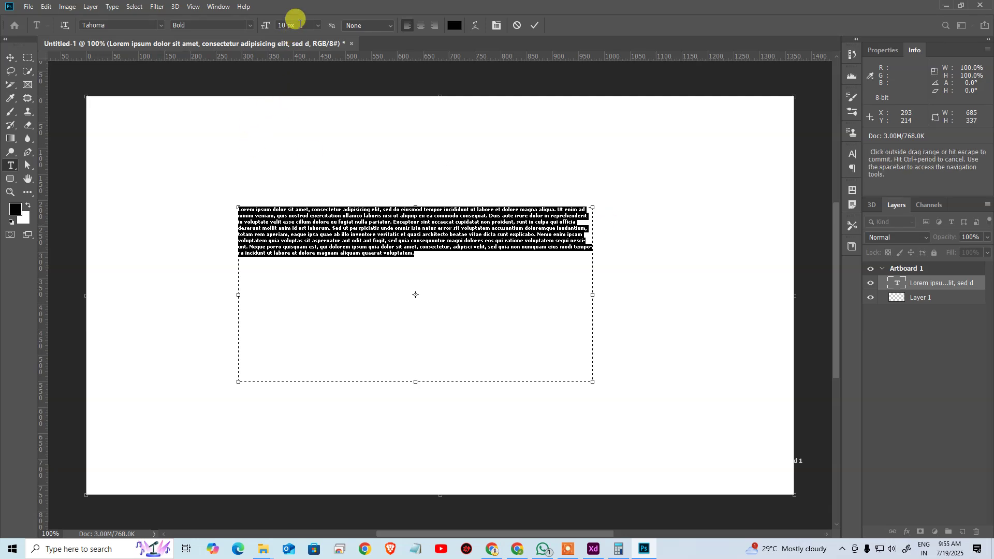
pyautogui.click(259, 20)
pyautogui.write('16')
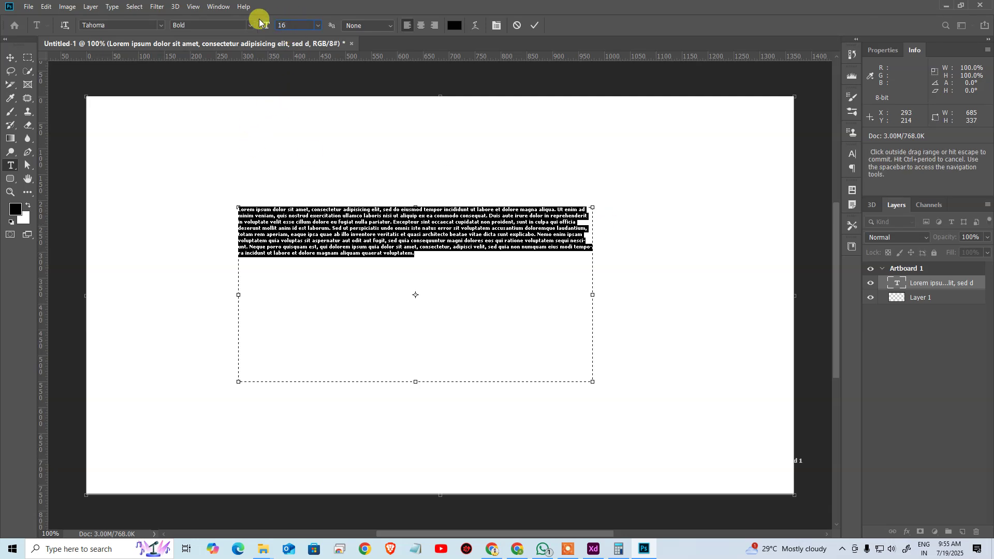
pyautogui.press('Return')
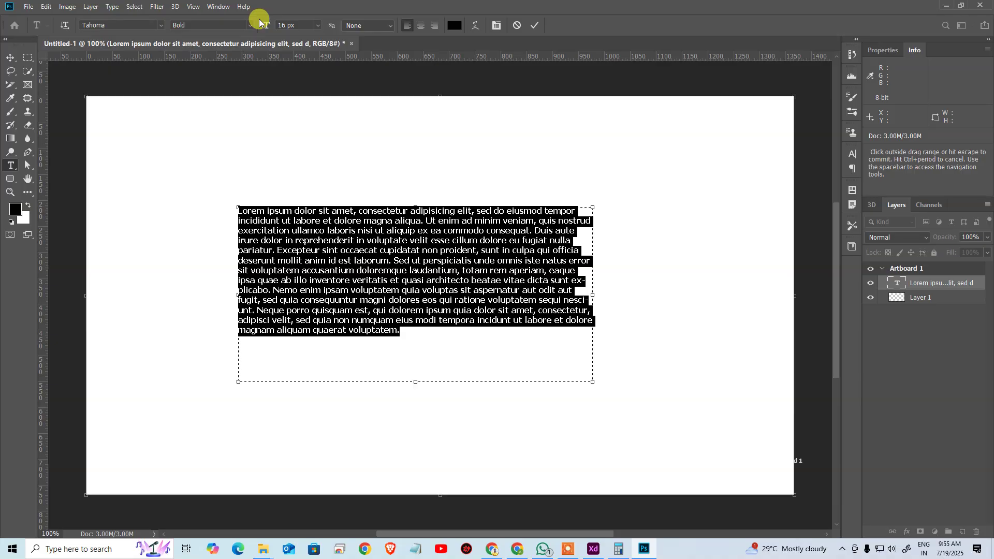
pyautogui.click(11, 57)
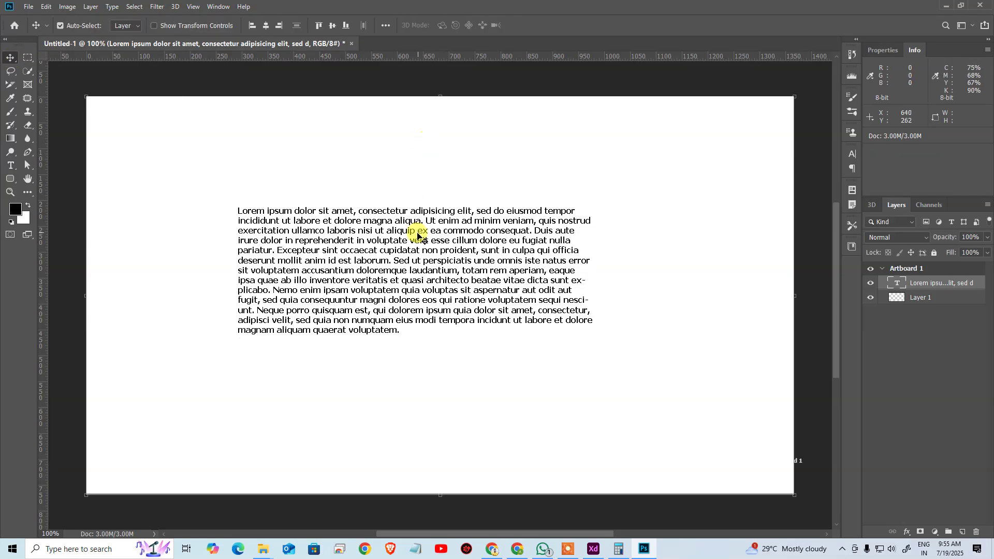
# Change the font of the whole Lorem ipsum paragraph to Arial.
pyautogui.doubleClick(409, 256)
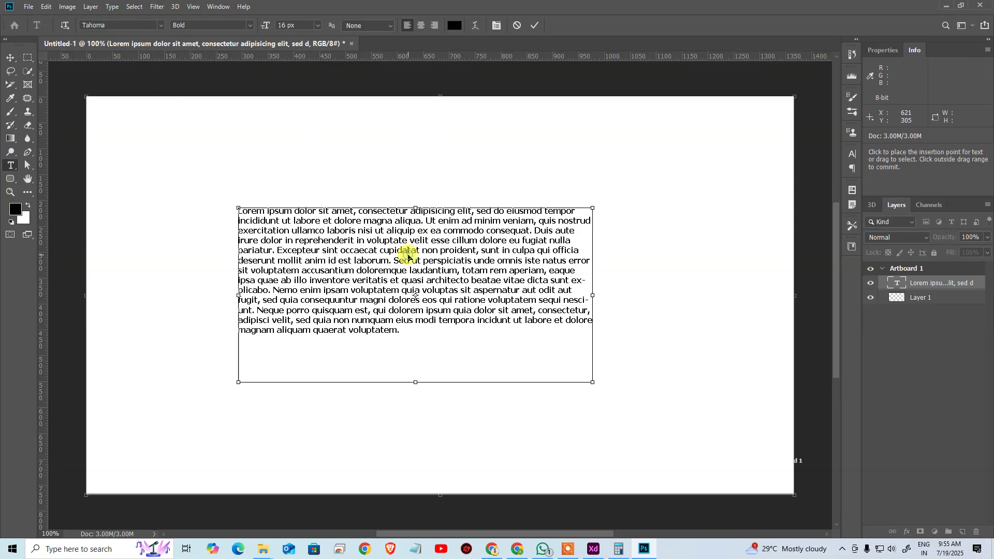
pyautogui.hotkey('ctrl', 'a')
pyautogui.click(121, 23)
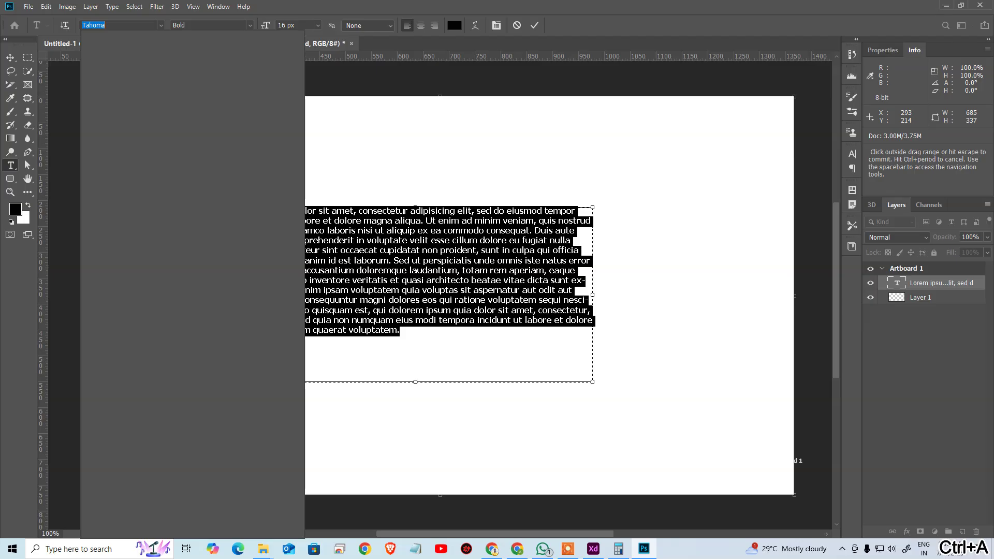
pyautogui.write('Ar')
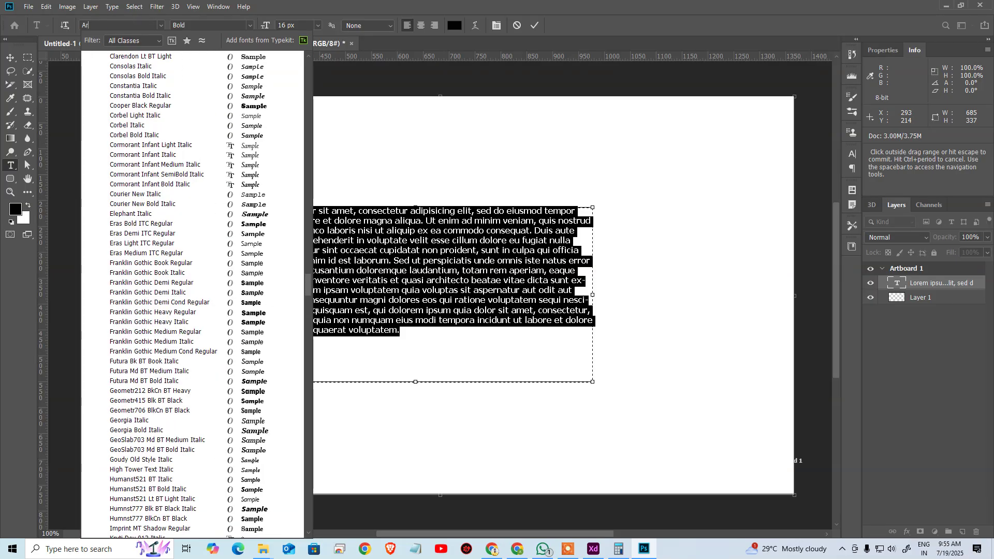
pyautogui.write('ial')
pyautogui.press('Return')
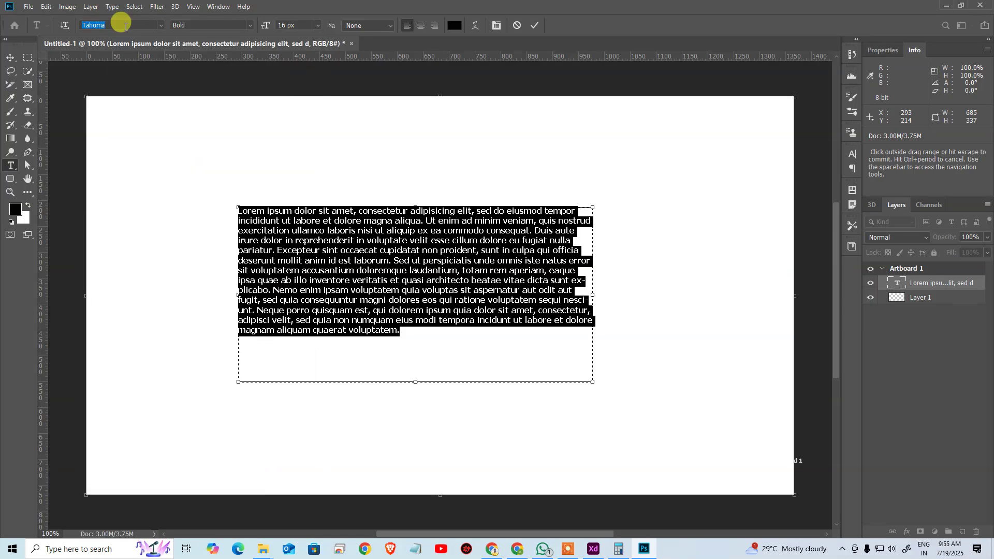
pyautogui.click(534, 25)
# Set the font style of the whole Lorem ipsum paragraph to Regular.
pyautogui.click(474, 242)
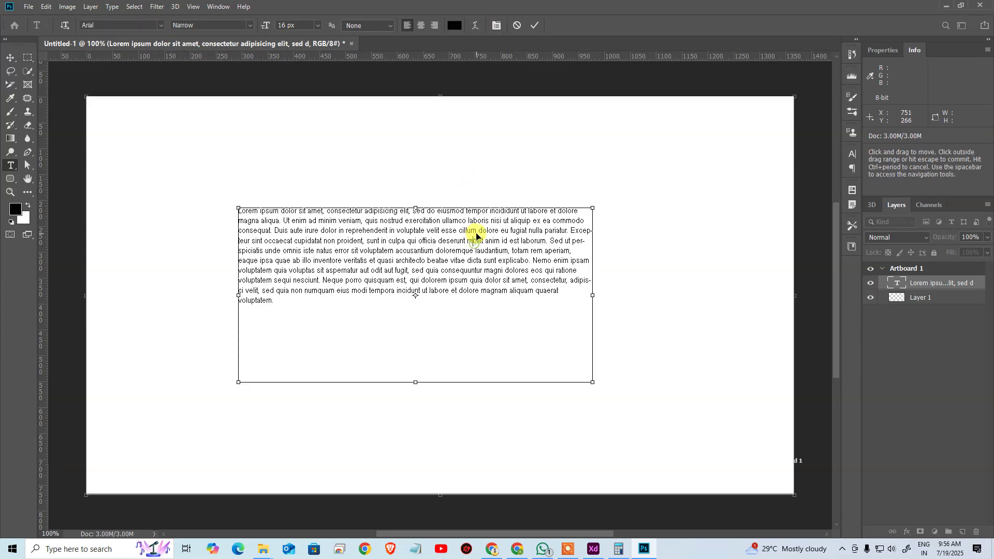
pyautogui.hotkey('ctrl', 'a')
pyautogui.click(496, 26)
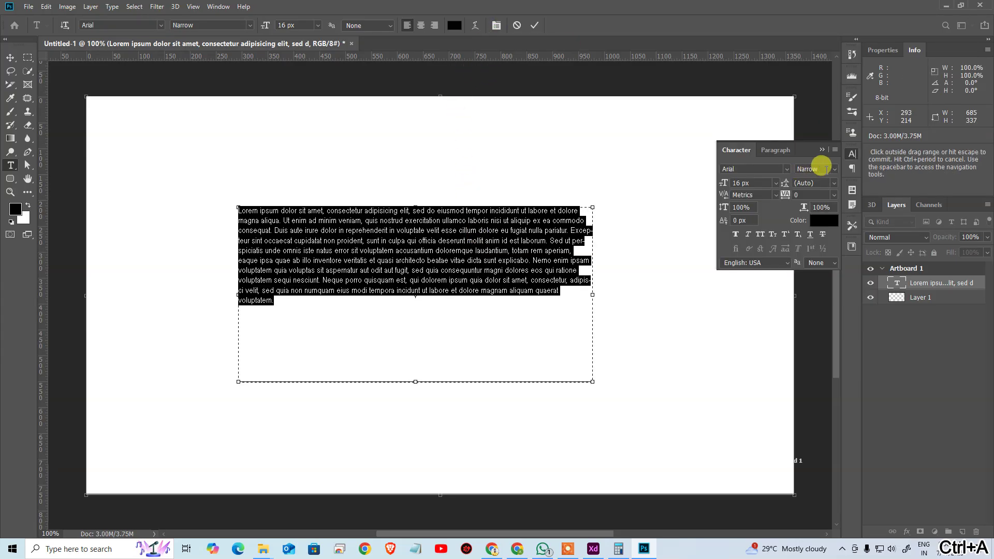
pyautogui.click(827, 169)
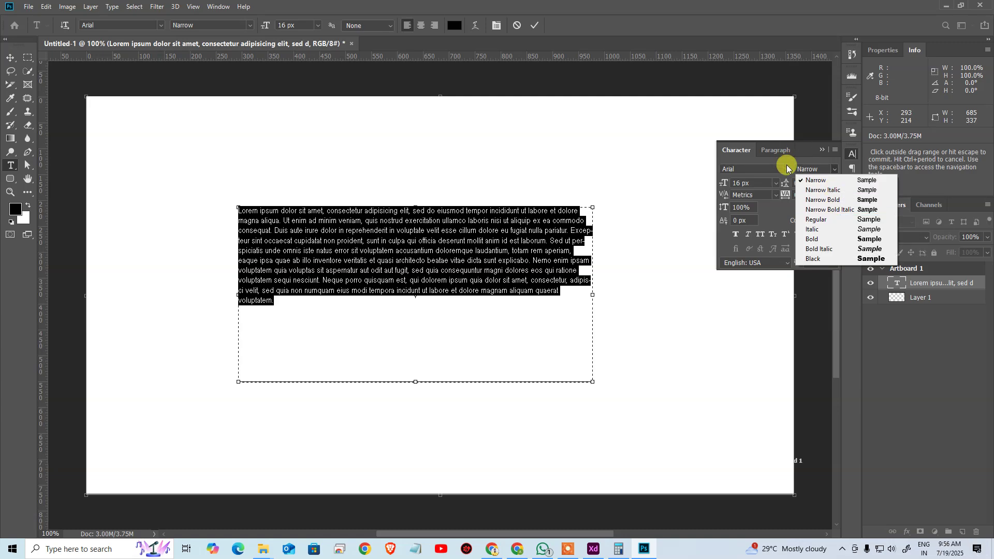
pyautogui.click(825, 220)
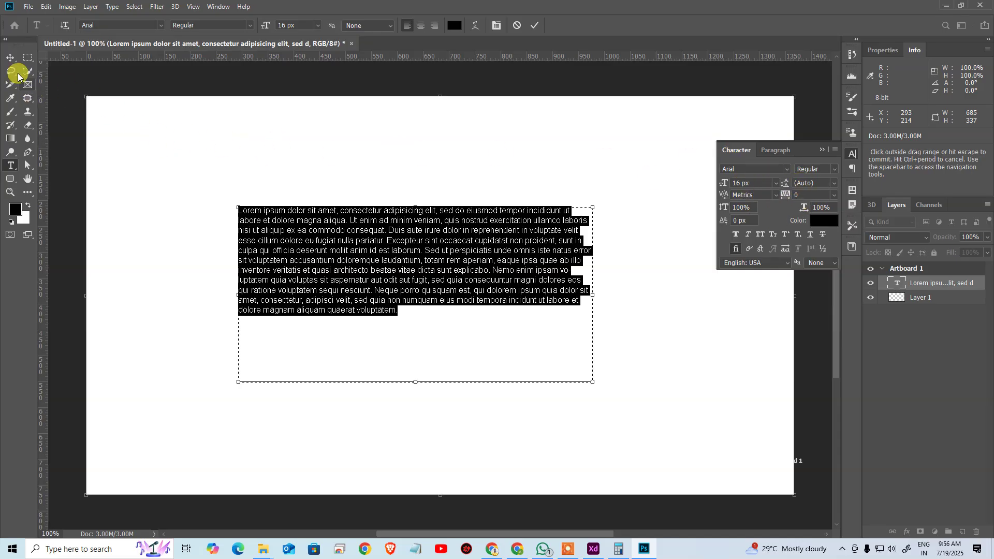
pyautogui.click(10, 58)
pyautogui.click(469, 139)
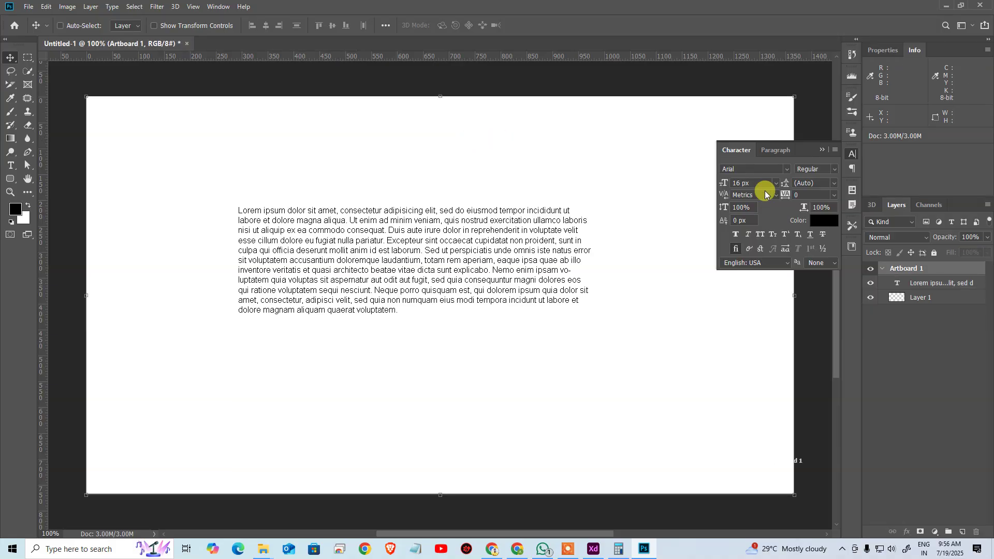
pyautogui.hotkey('ctrl', 'alt', '0')
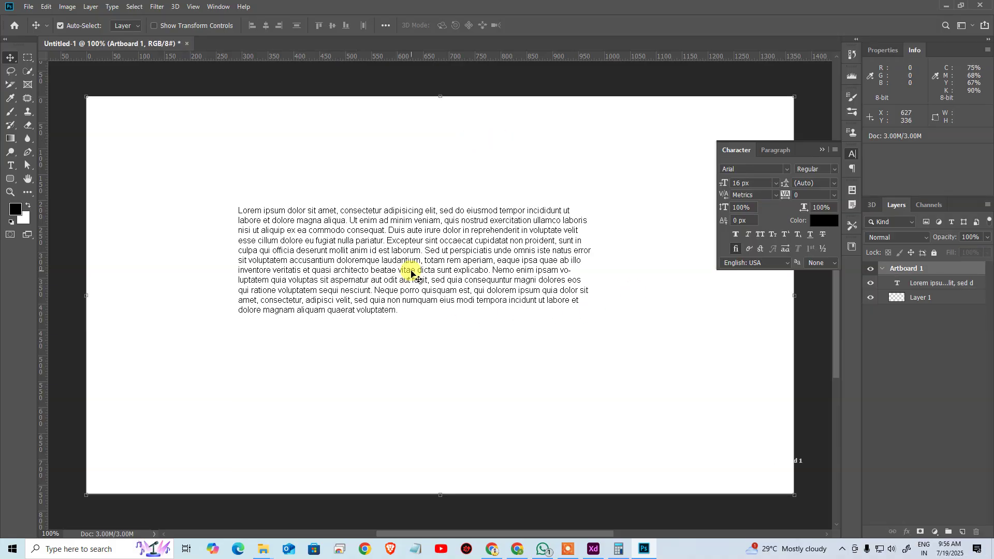
# Set the anti-aliasing of the Lorem ipsum paragraph to Sharp.
pyautogui.press('t')
pyautogui.click(411, 275)
pyautogui.hotkey('ctrl', 'a')
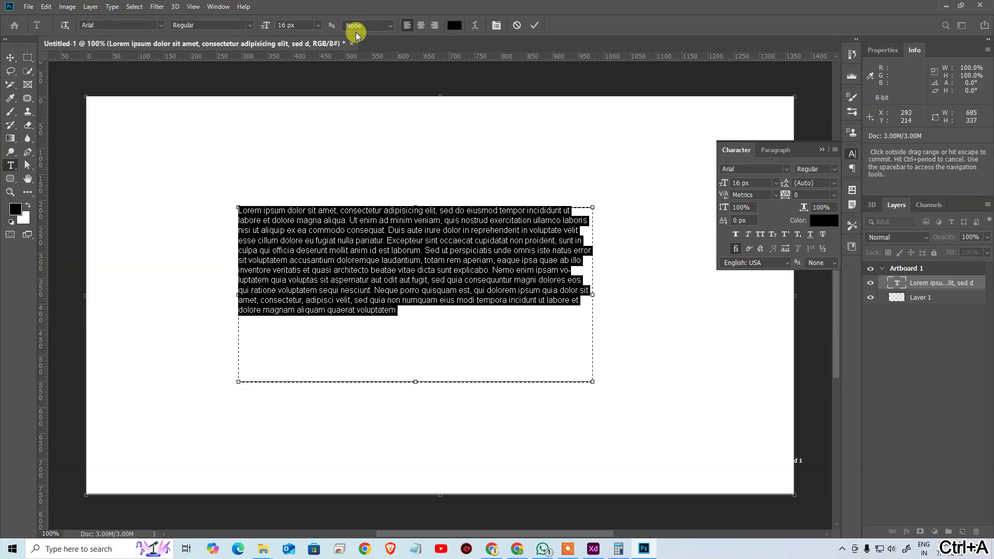
pyautogui.click(377, 25)
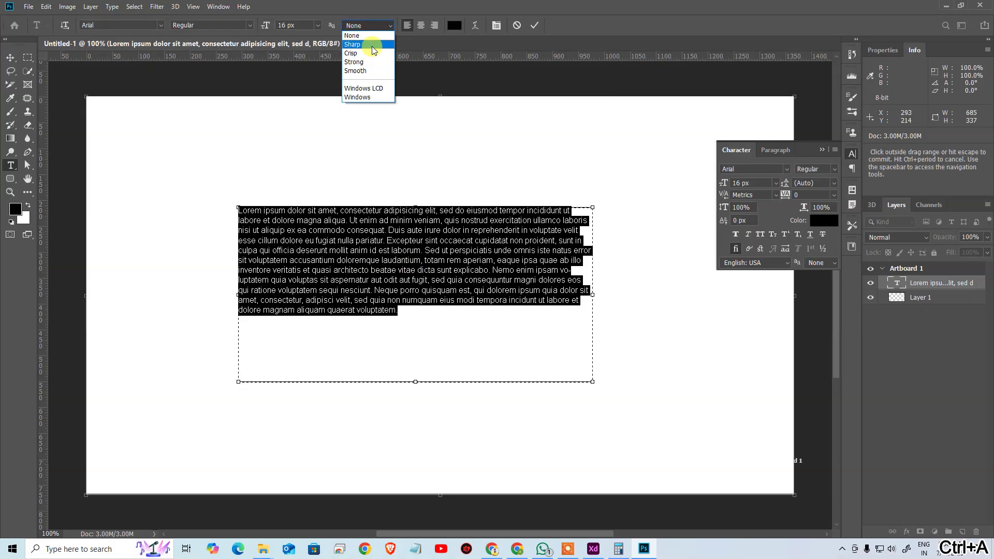
pyautogui.click(371, 45)
pyautogui.click(16, 57)
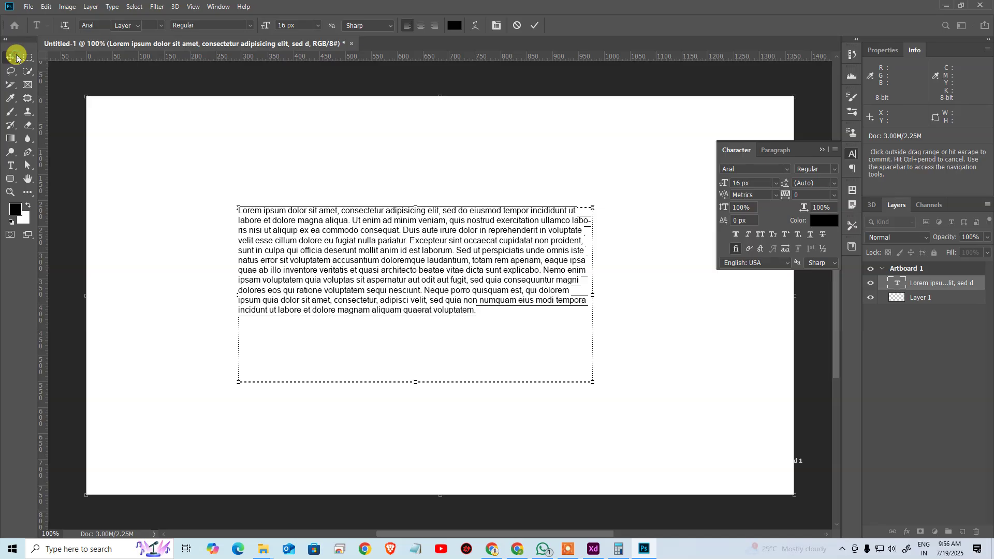
pyautogui.click(442, 106)
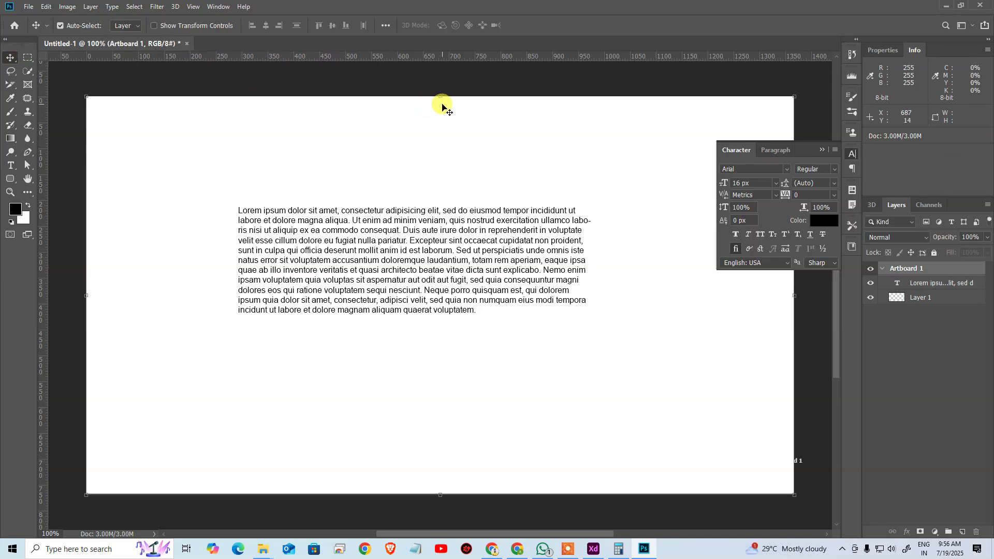
pyautogui.hotkey('ctrl', 'alt', '0')
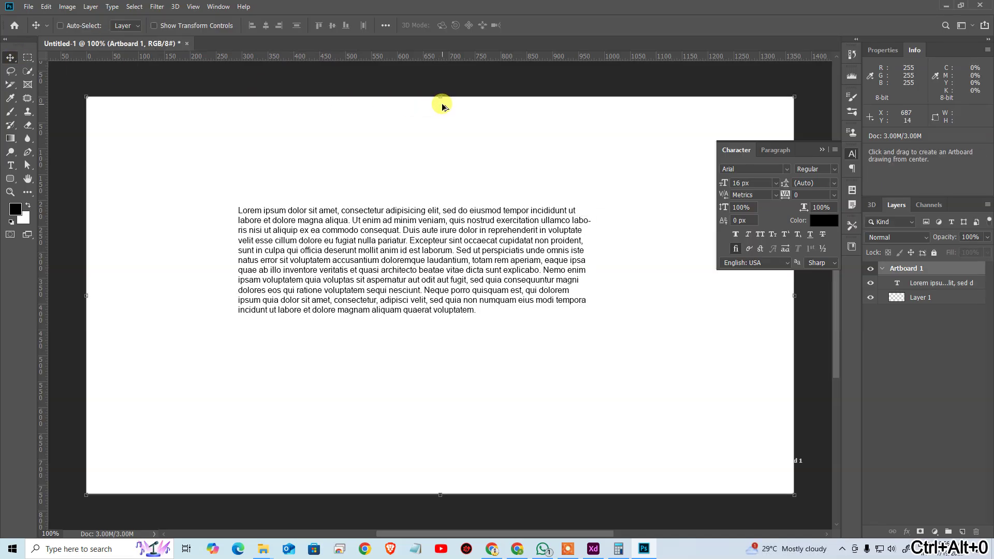
# Add the text "Heading" just above the Lorem ipsum paragraph and align it with the paragraph's left edge.
pyautogui.click(529, 250)
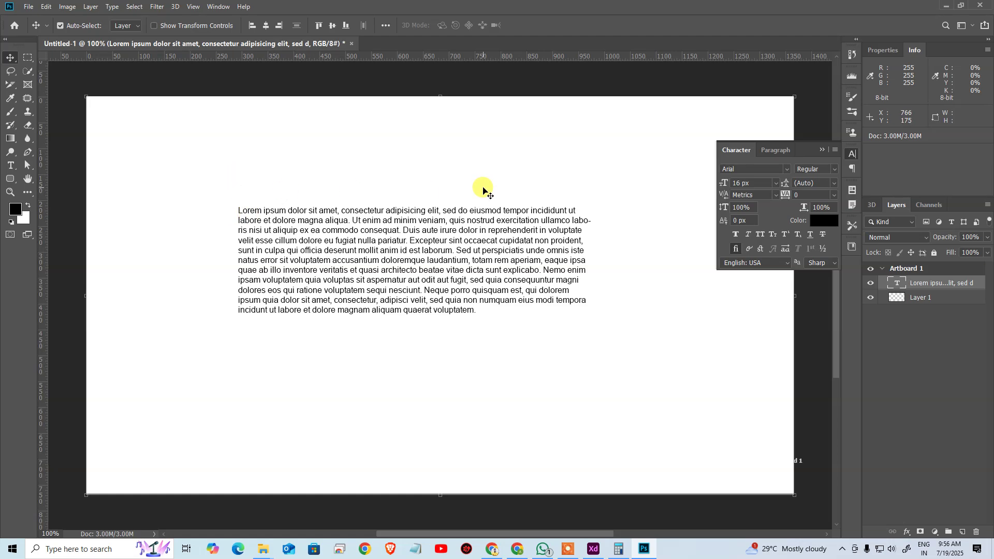
pyautogui.press('t')
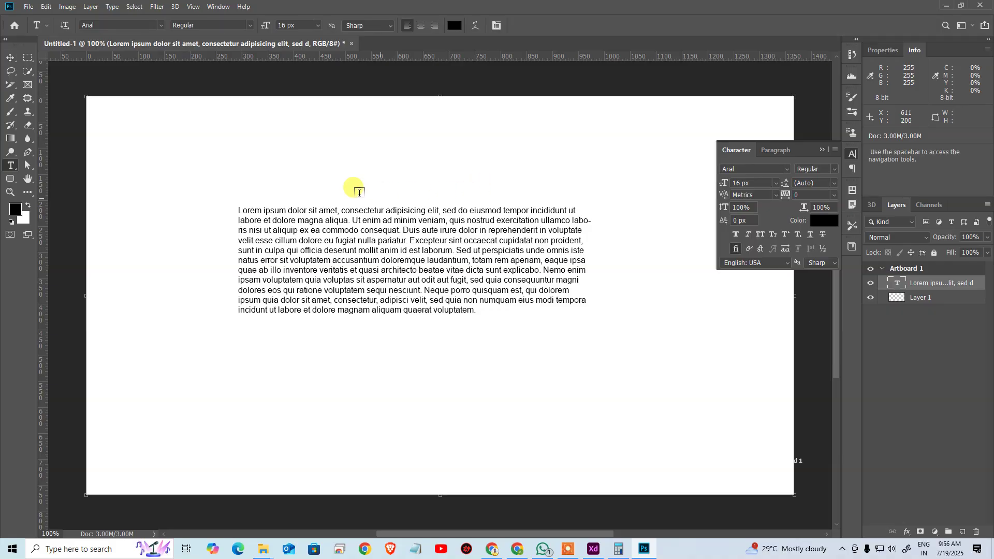
pyautogui.click(263, 178)
pyautogui.write('Heading')
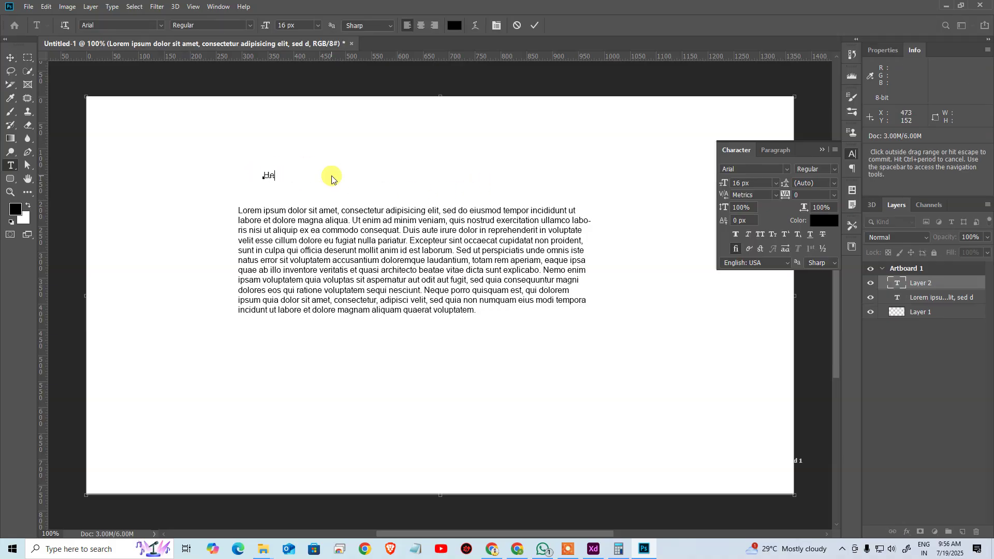
pyautogui.click(10, 57)
pyautogui.moveTo(279, 177); pyautogui.dragTo(253, 190)
pyautogui.click(176, 169)
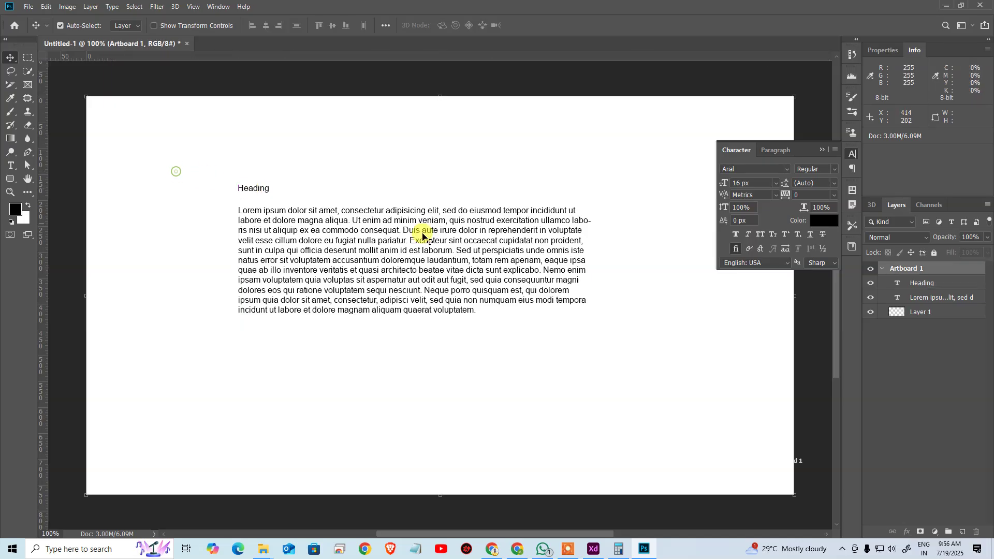
# Try the "Heading" text at 20 px and set its font size to 23 px.
pyautogui.click(411, 245)
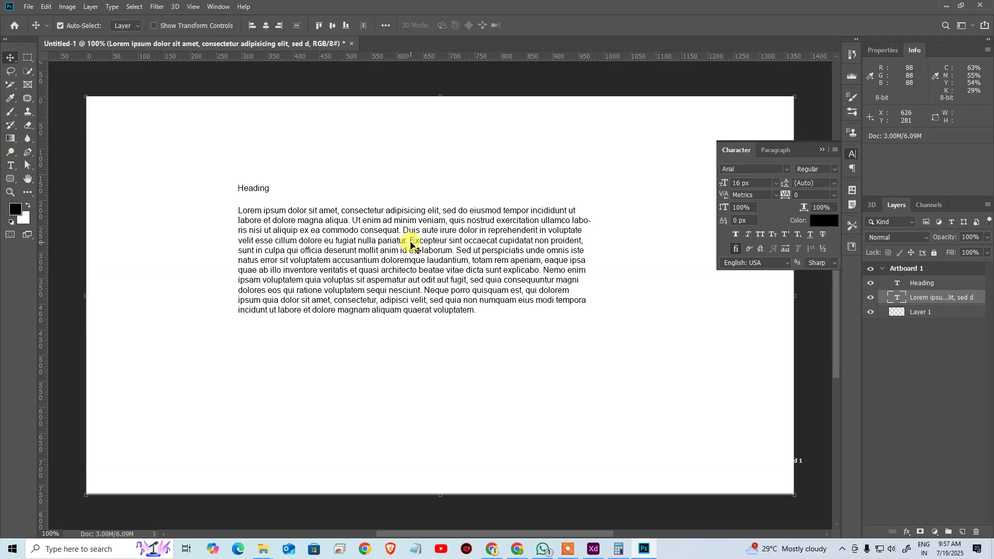
pyautogui.press('t')
pyautogui.click(256, 188)
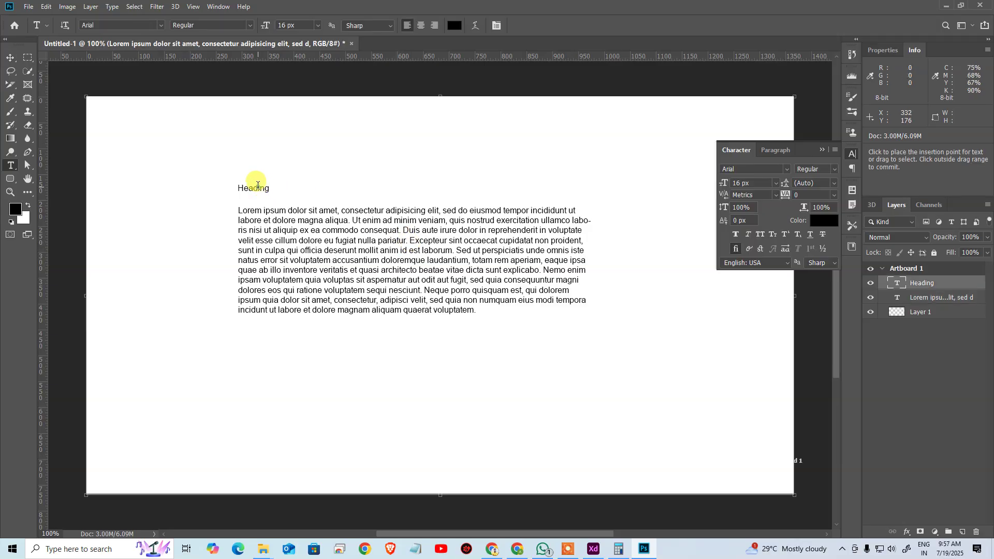
pyautogui.hotkey('ctrl', 'a')
pyautogui.click(300, 25)
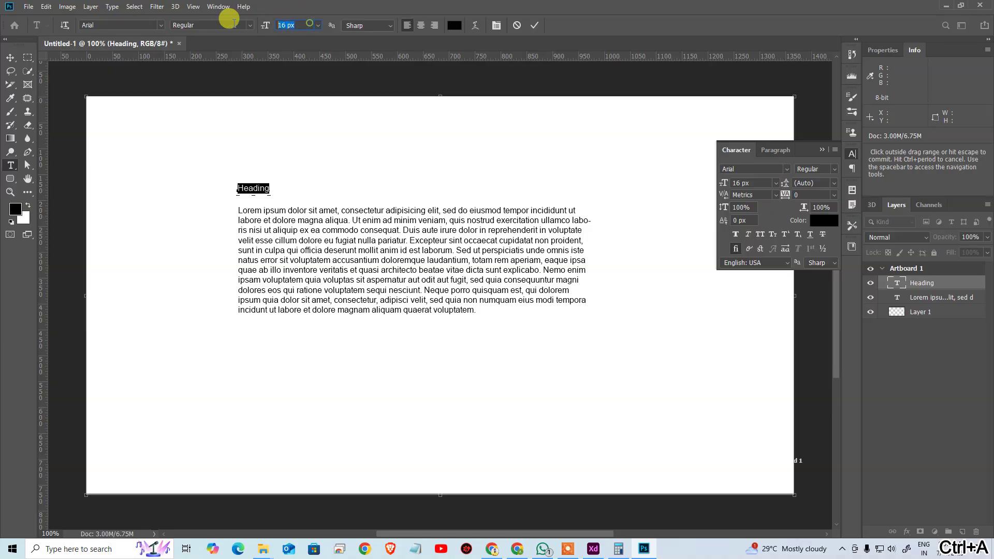
pyautogui.write('20')
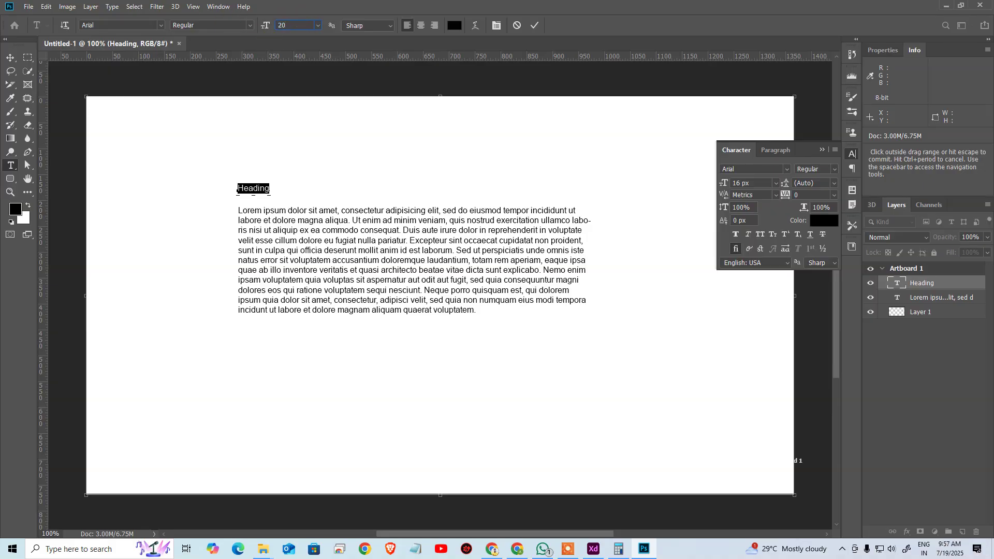
pyautogui.press('Return')
pyautogui.click(299, 25)
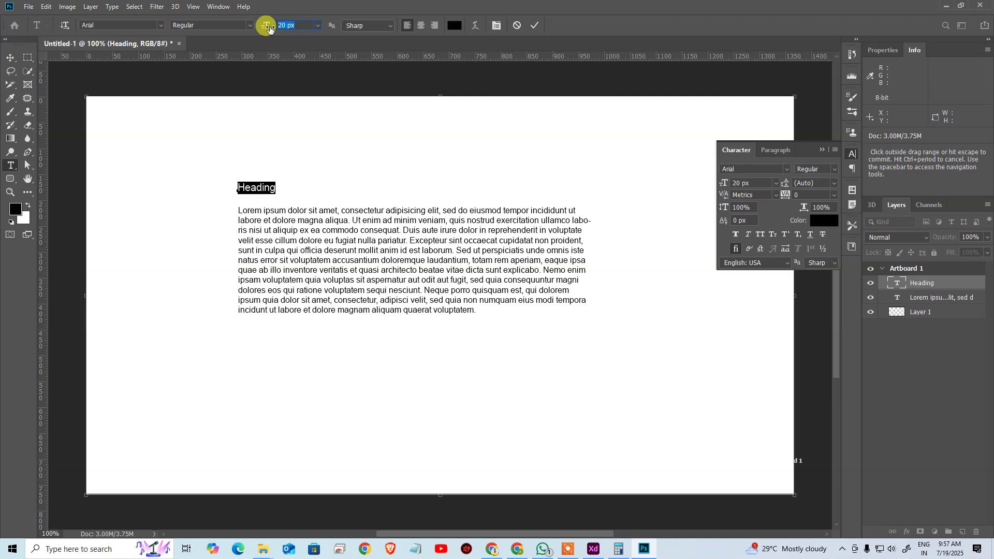
pyautogui.press('Return')
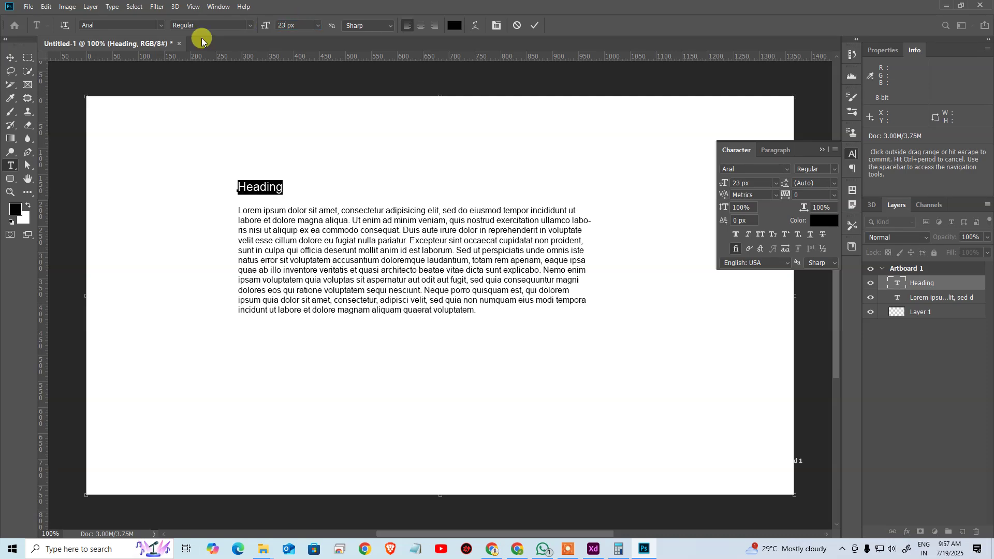
pyautogui.click(14, 63)
pyautogui.click(450, 373)
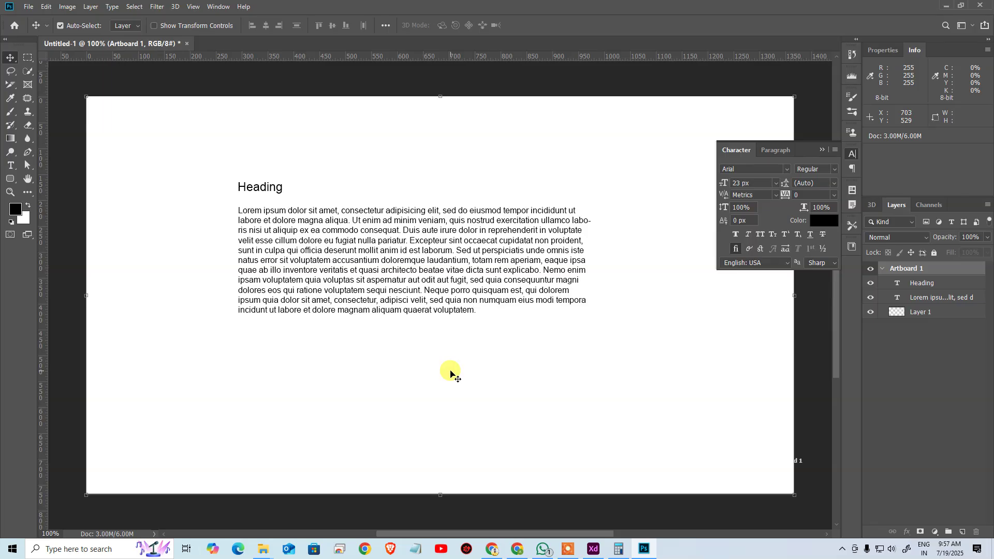
# Open the Calculator and multiply the 16 px body size by 1.618.
pyautogui.press('super')
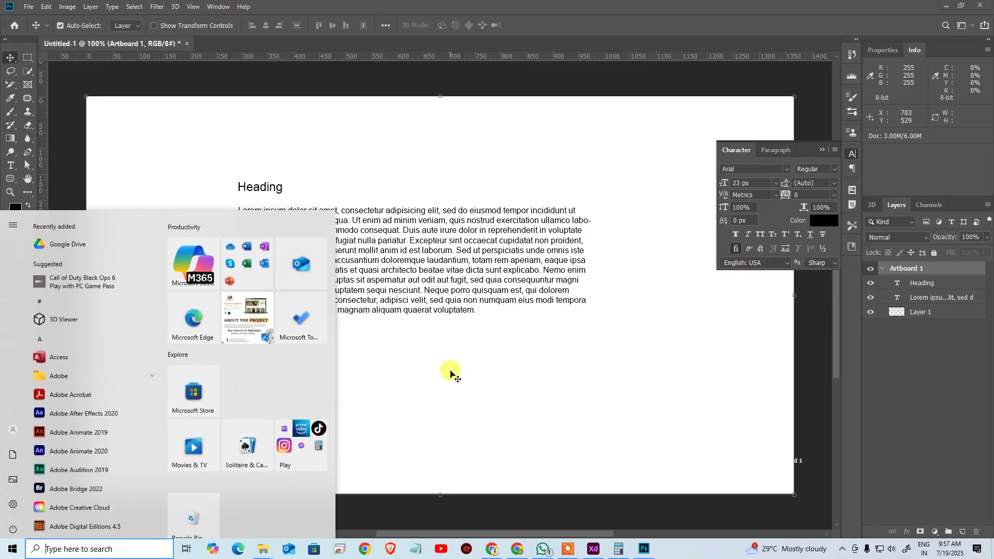
pyautogui.write('cal')
pyautogui.press('Return')
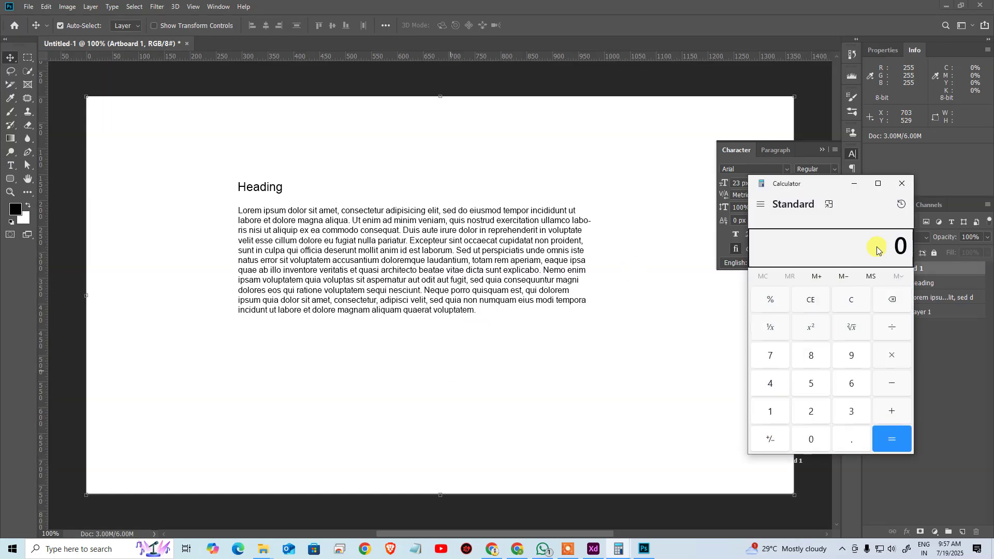
pyautogui.write('16 ×')
pyautogui.write('1.618')
pyautogui.press('Return')
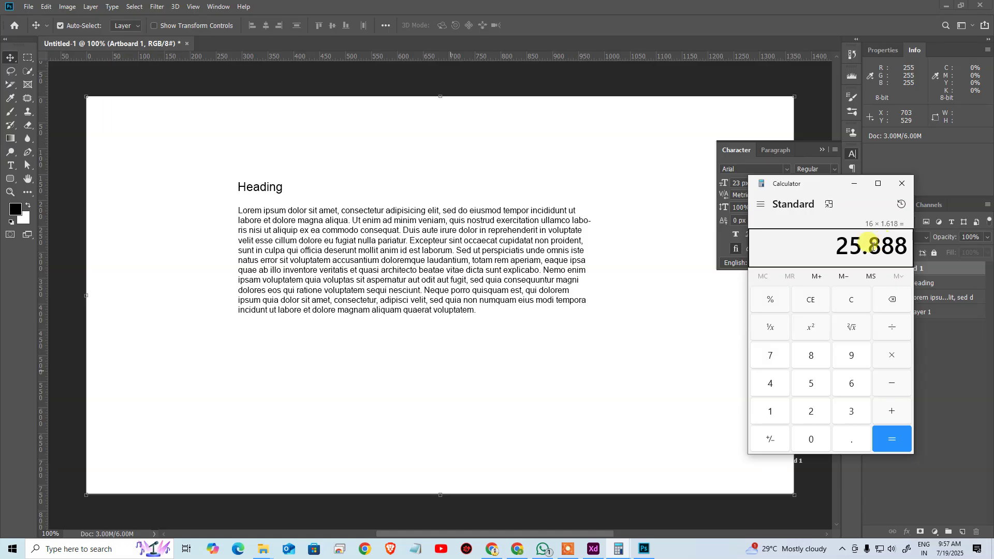
# Set the font size of the "Heading" text to 25.8 px and commit the edit.
pyautogui.click(264, 192)
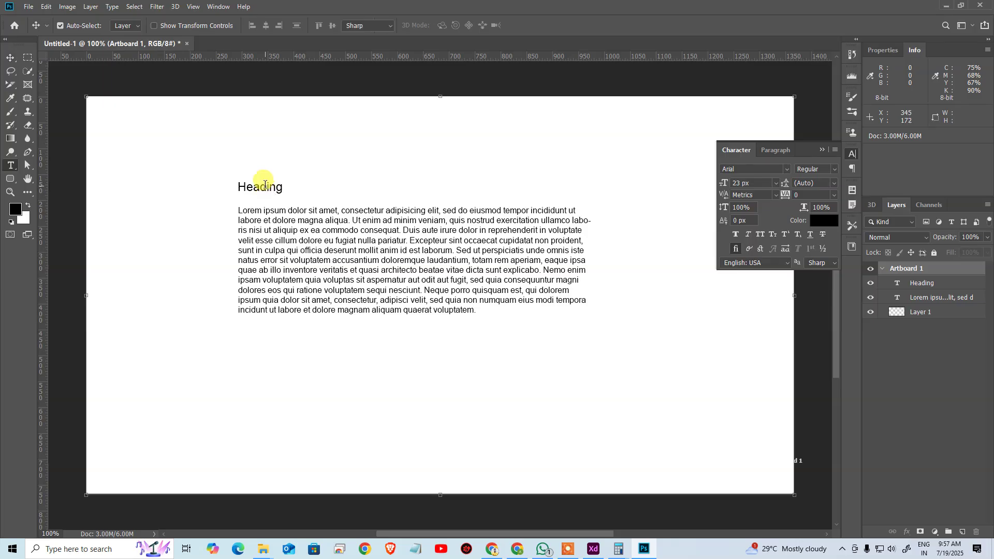
pyautogui.doubleClick(264, 192)
pyautogui.hotkey('ctrl', 'a')
pyautogui.click(275, 27)
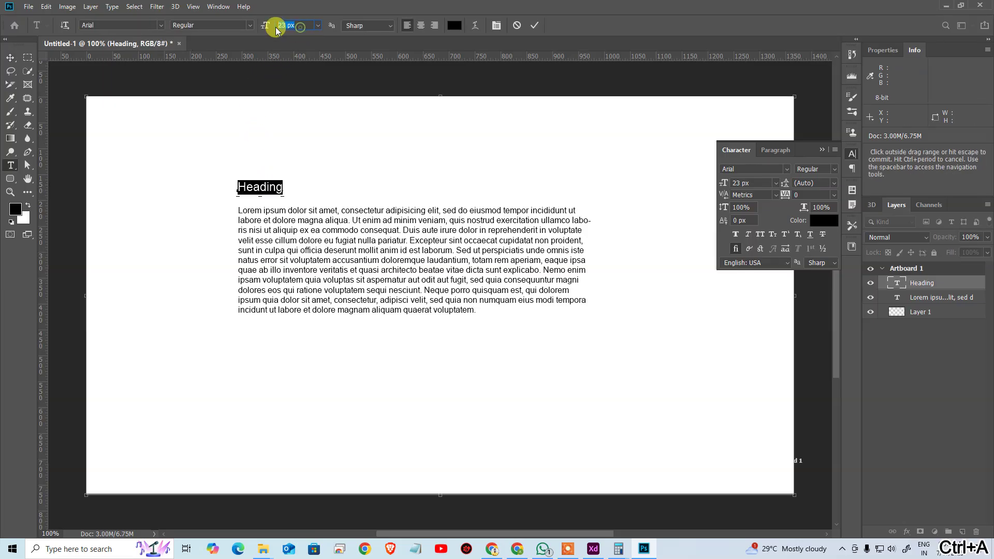
pyautogui.write('25.8')
pyautogui.press('Return')
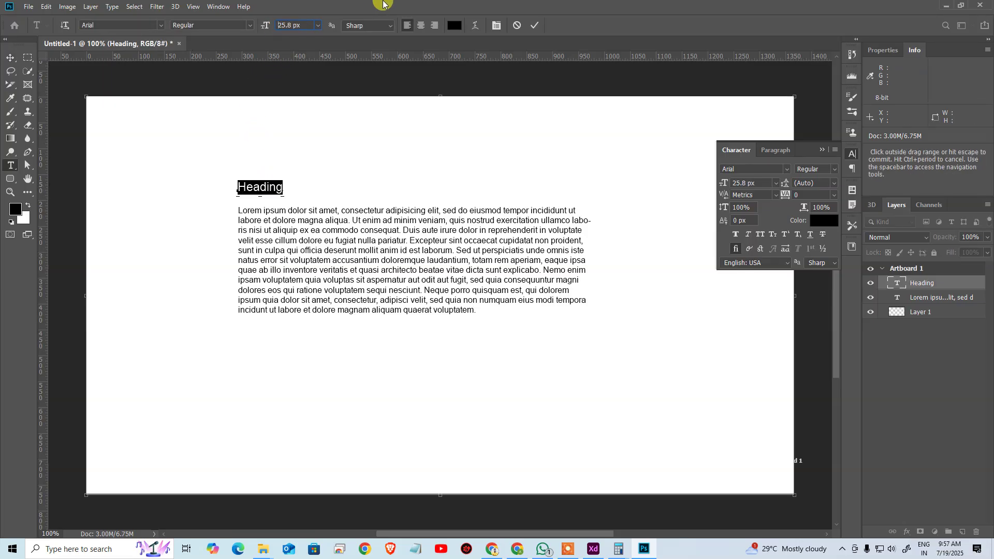
pyautogui.click(8, 59)
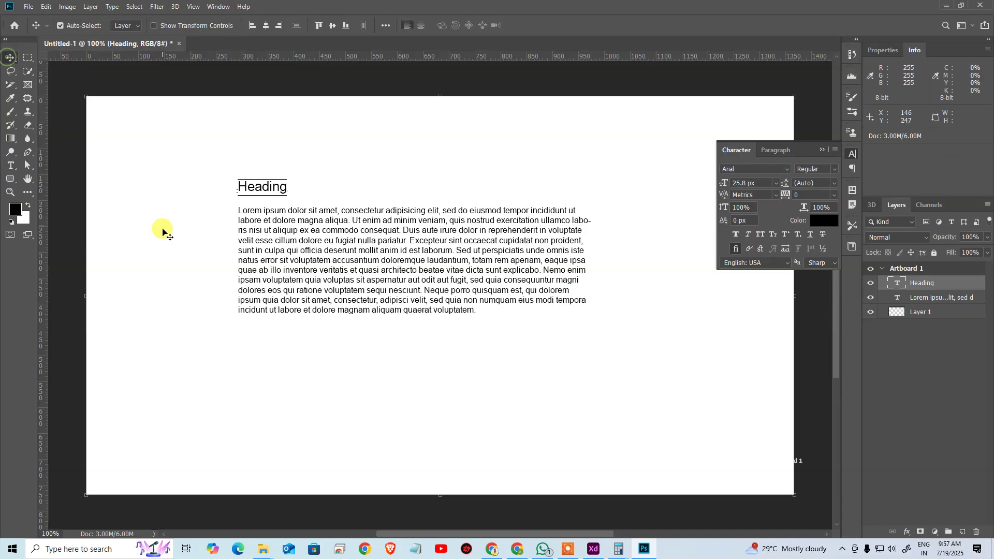
pyautogui.click(162, 234)
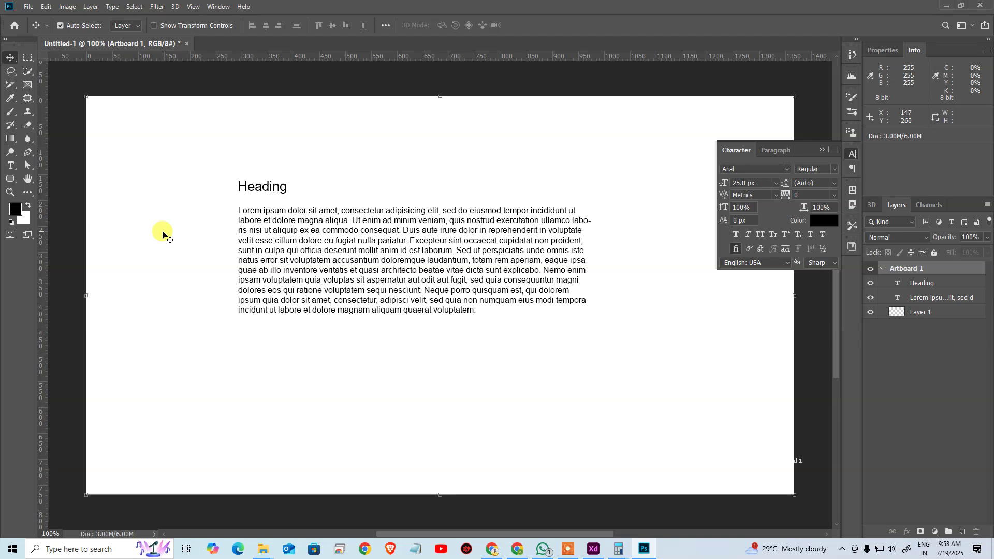
# Switch to Adobe XD, undo the last edits on the Web 1920 artboard and turn off its grid.
pyautogui.hotkey('alt', 'Tab')
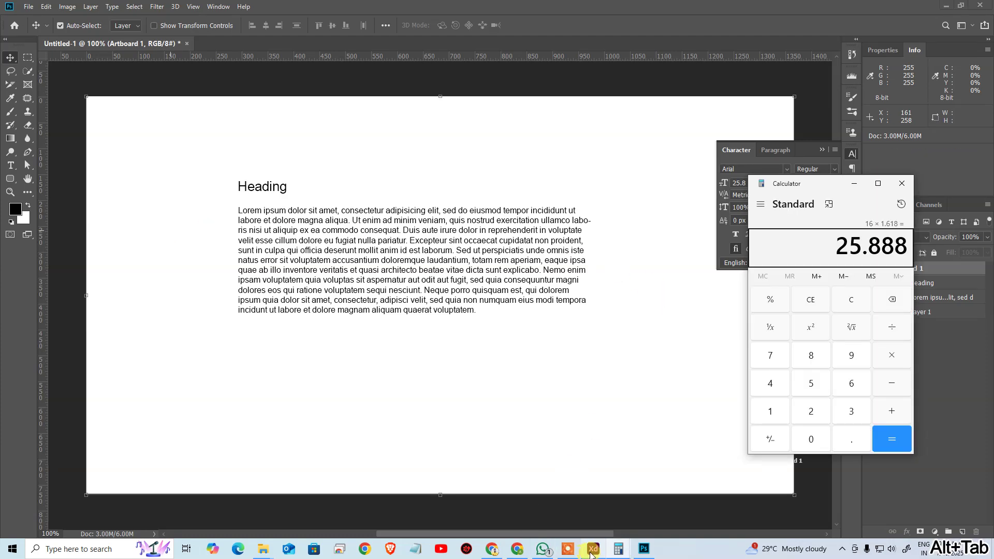
pyautogui.click(594, 549)
pyautogui.hotkey('ctrl', 'z')
pyautogui.hotkey('ctrl', 'z')
pyautogui.hotkey('ctrl', 'z')
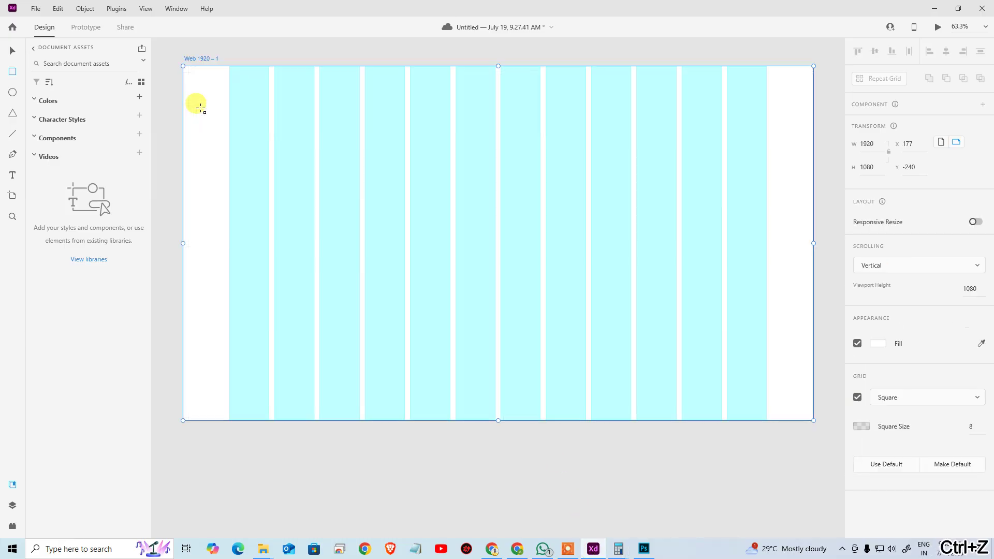
pyautogui.click(858, 397)
# Copy the whole Lorem ipsum paragraph from the Photoshop document and return to Adobe XD.
pyautogui.hotkey('alt', 'Tab')
pyautogui.hotkey('alt', 'Tab')
pyautogui.hotkey('alt', 'Tab')
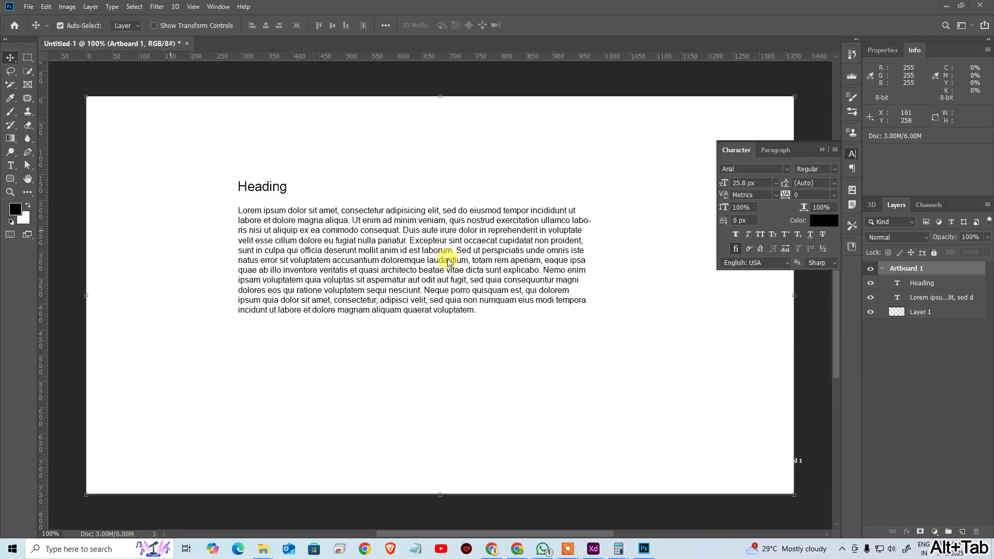
pyautogui.press('t')
pyautogui.click(442, 247)
pyautogui.hotkey('ctrl', 'a')
pyautogui.hotkey('ctrl', 'c')
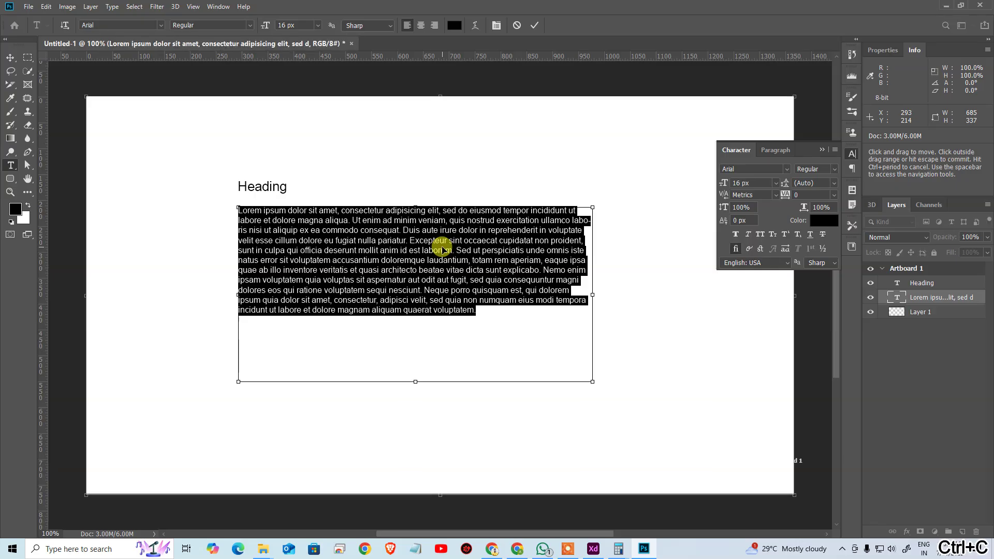
pyautogui.hotkey('alt', 'Tab')
pyautogui.hotkey('alt', 'Tab')
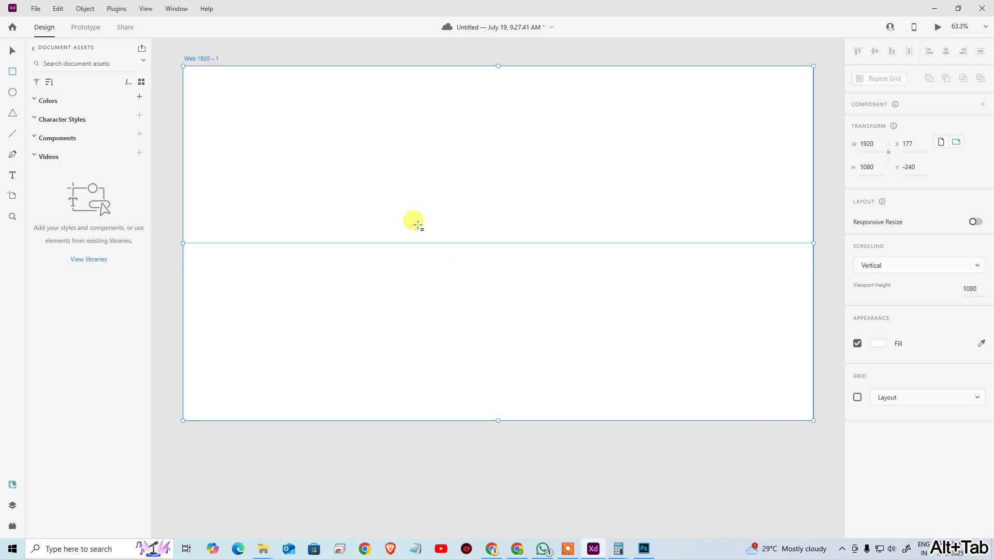
pyautogui.moveTo(297, 149); pyautogui.dragTo(482, 247)
pyautogui.moveTo(517, 276); pyautogui.dragTo(553, 297)
pyautogui.hotkey('ctrl', 'z')
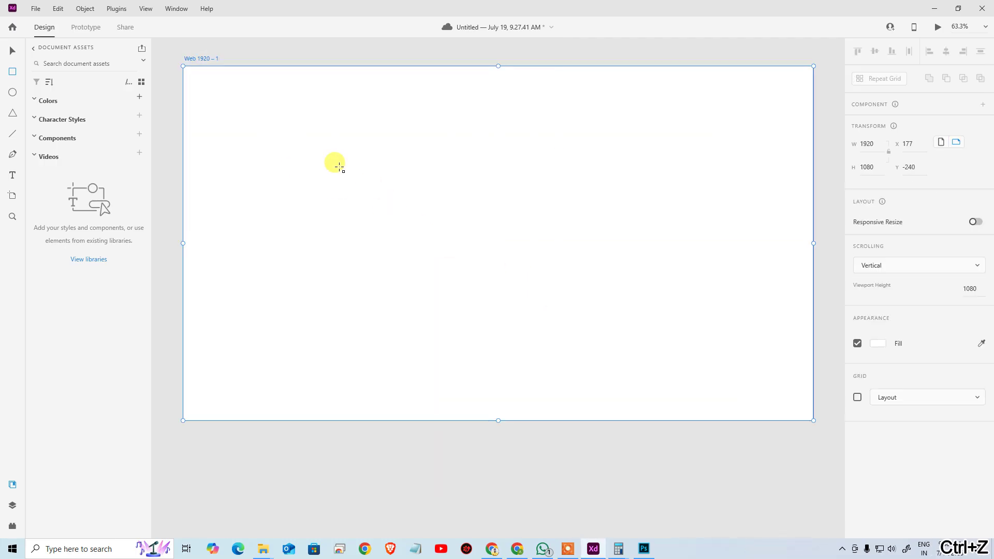
# Draw a text area about 783 px wide and 498 px high on the artboard and paste the Lorem ipsum paragraph into it.
pyautogui.moveTo(337, 150); pyautogui.dragTo(593, 313)
pyautogui.hotkey('ctrl', 'v')
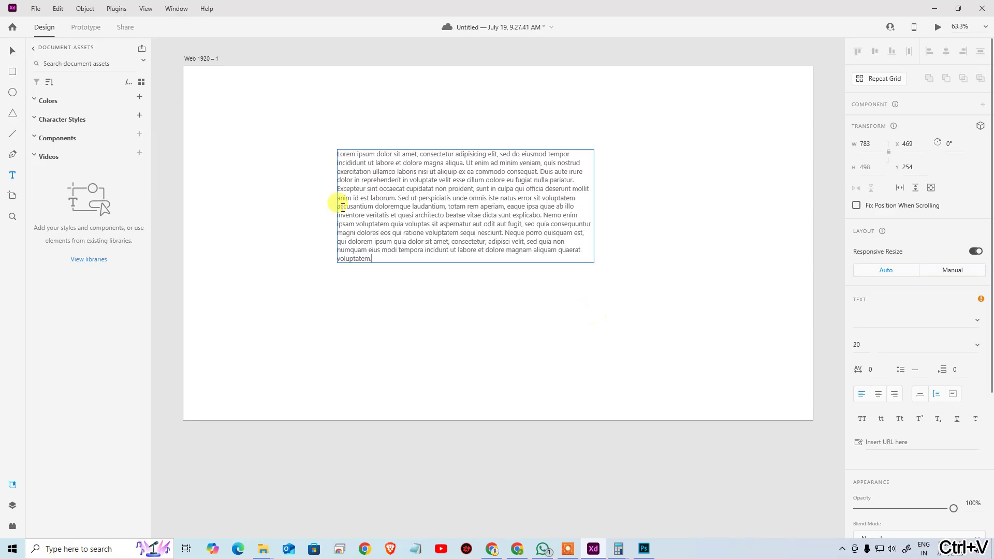
pyautogui.click(12, 52)
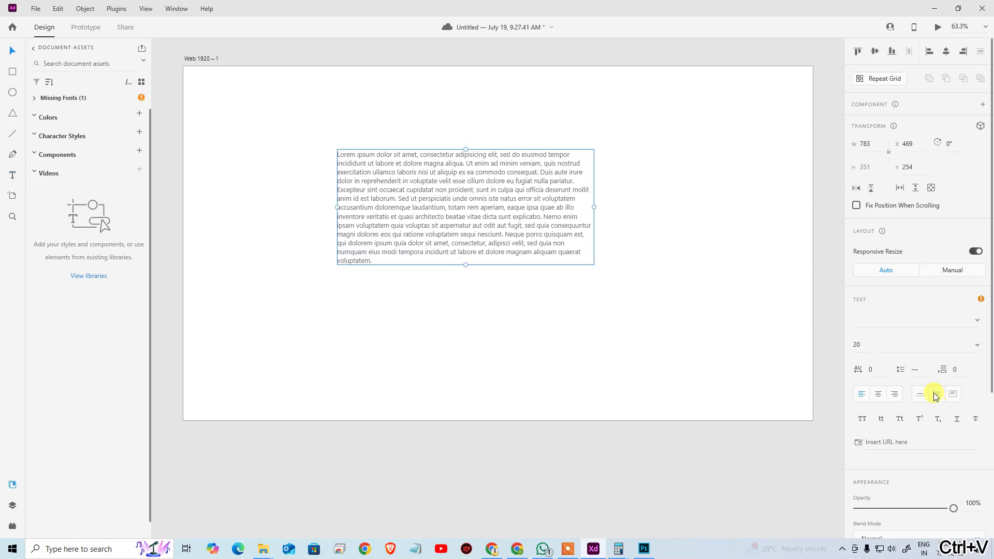
pyautogui.click(862, 345)
pyautogui.click(642, 294)
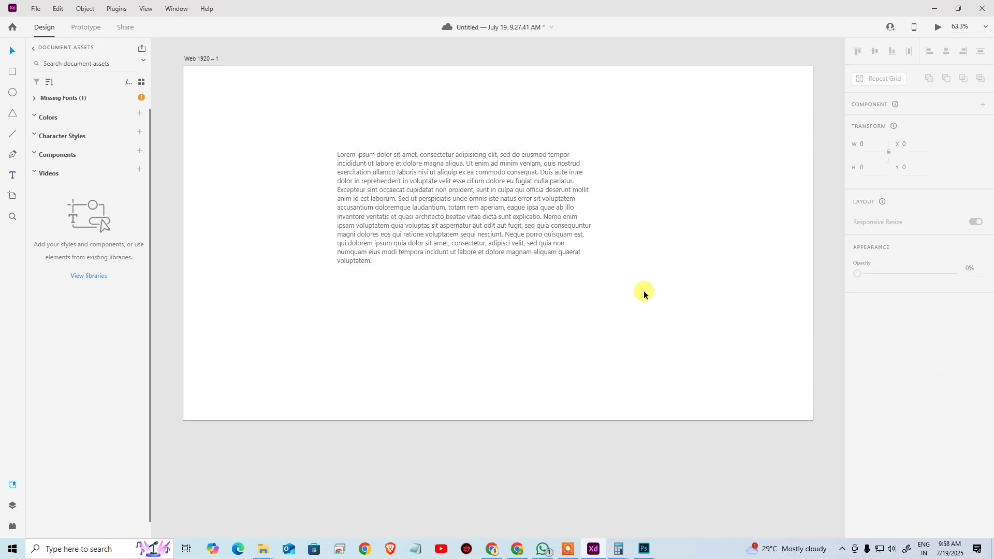
# Move the Lorem ipsum paragraph slightly down the artboard to about X 459, Y 285.
pyautogui.hotkey('ctrl', '1')
pyautogui.click(567, 329)
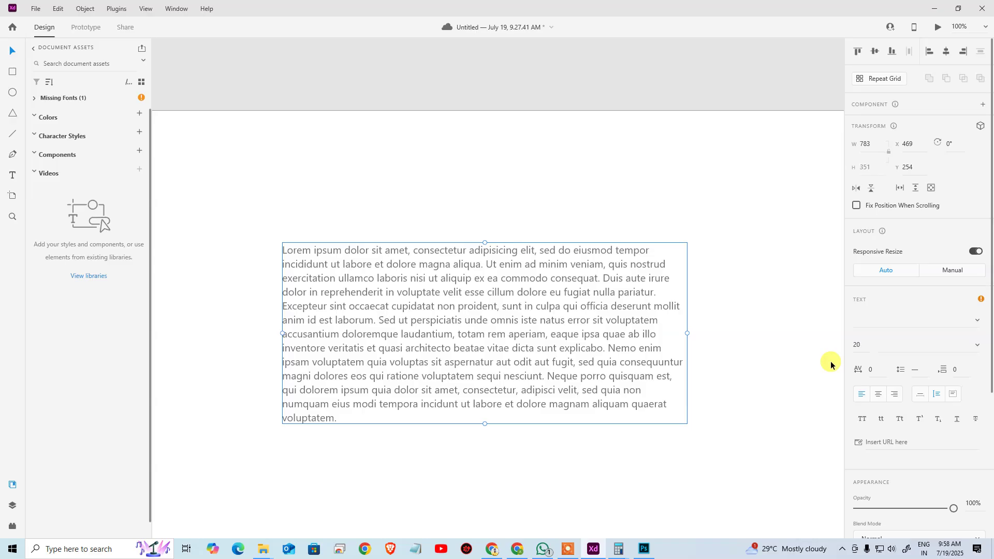
pyautogui.moveTo(557, 331); pyautogui.dragTo(552, 348)
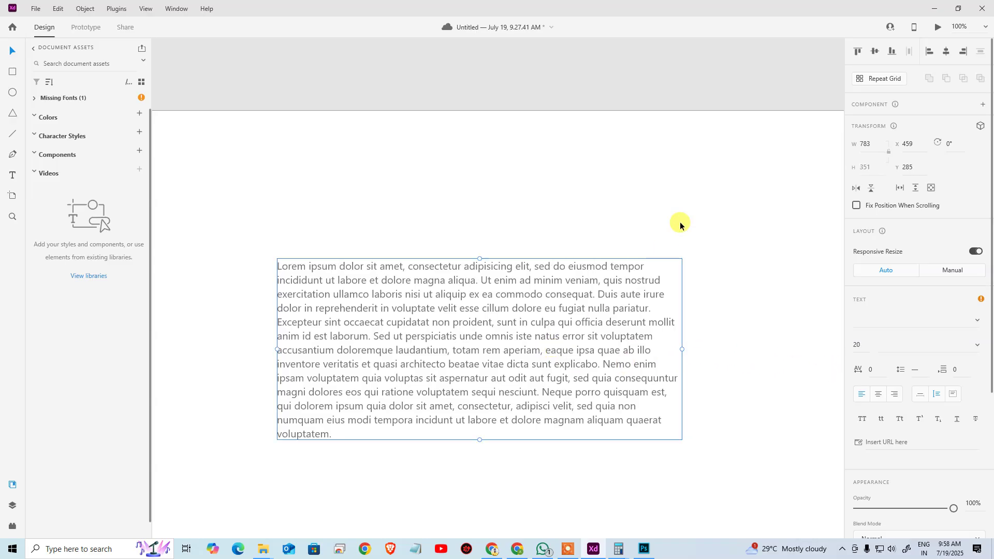
# Try to replace the Lorem ipsum paragraph's missing font, entering "Ar" as the start of the font name.
pyautogui.click(857, 296)
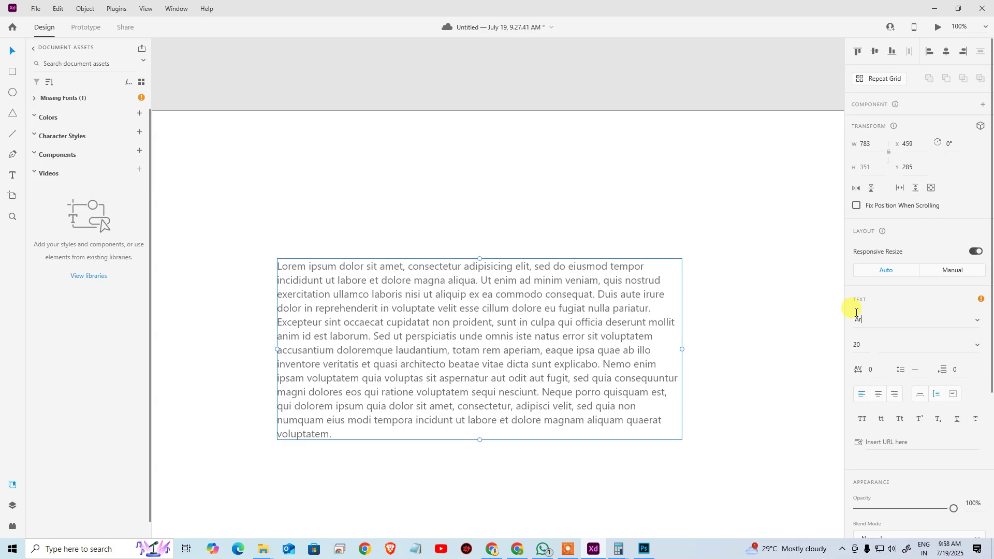
pyautogui.doubleClick(517, 306)
pyautogui.click(890, 318)
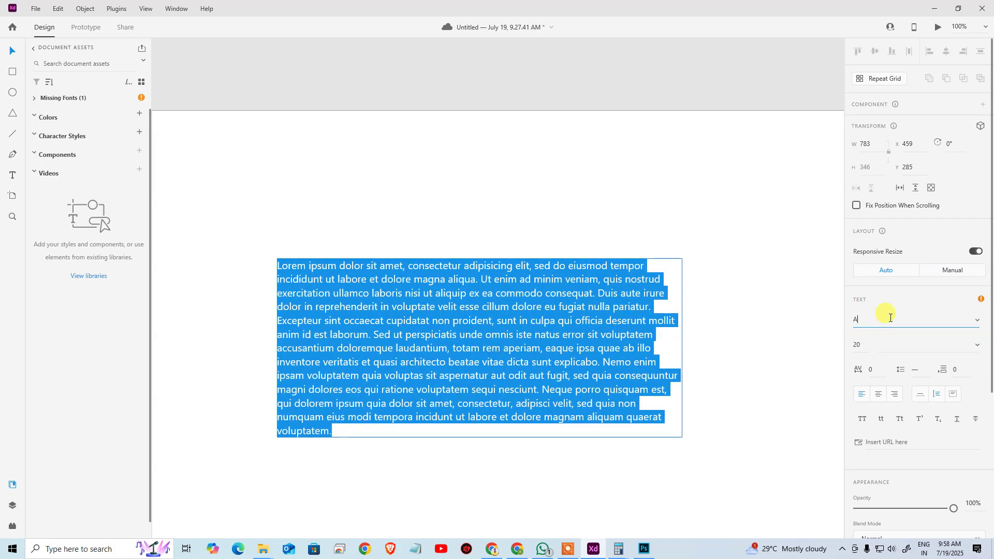
pyautogui.write('Ar')
pyautogui.click(980, 302)
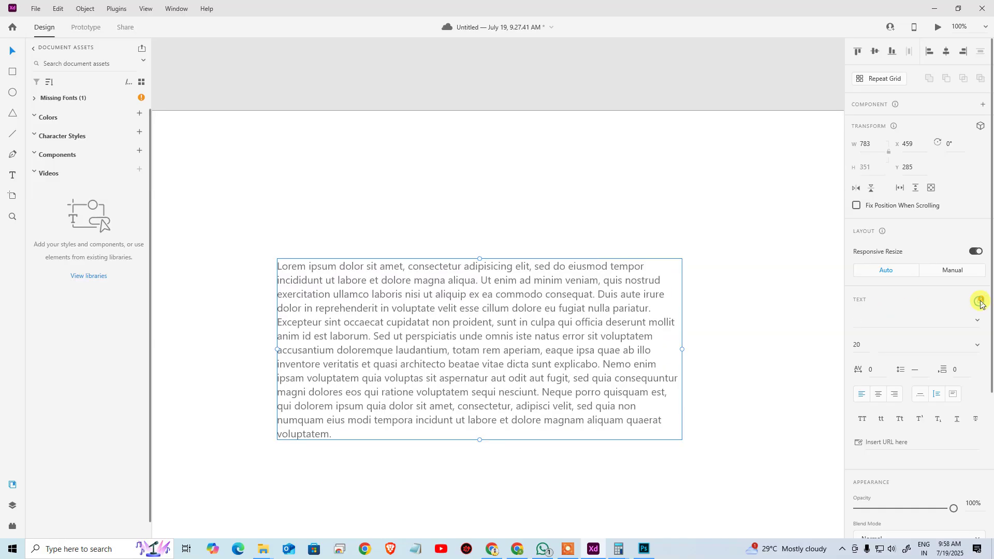
pyautogui.click(975, 321)
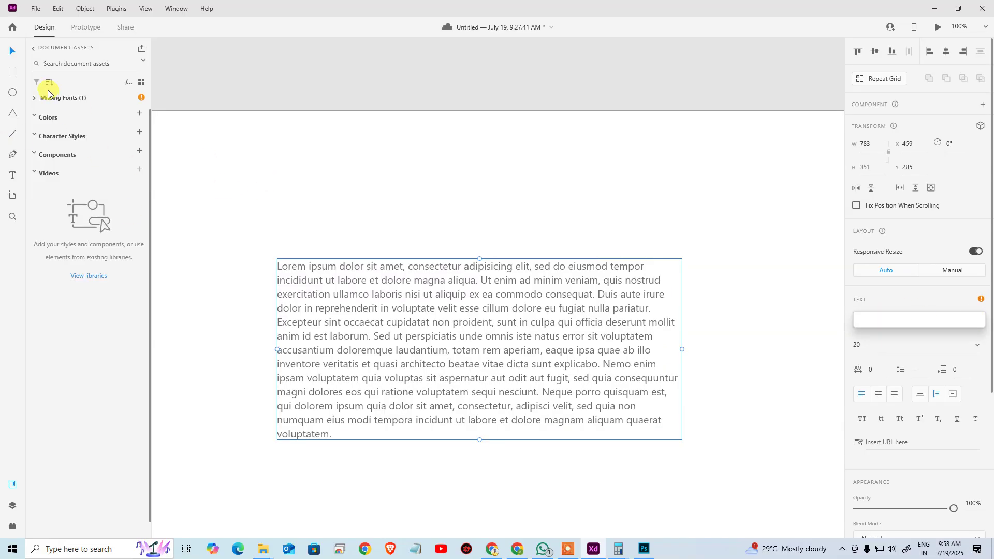
# Copy the paragraph's full text and delete the text area from the artboard.
pyautogui.doubleClick(417, 324)
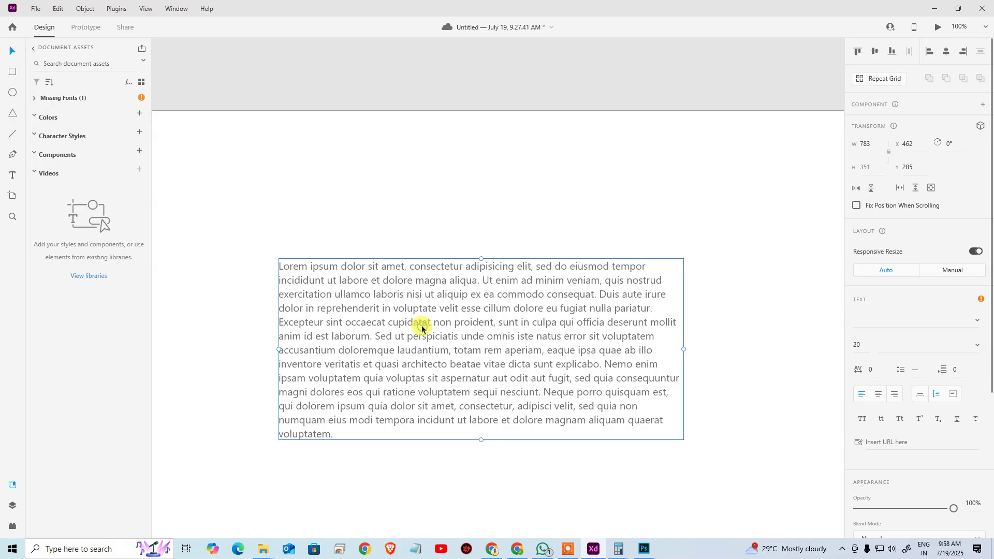
pyautogui.hotkey('ctrl', 'a')
pyautogui.hotkey('ctrl', 'c')
pyautogui.press('Escape')
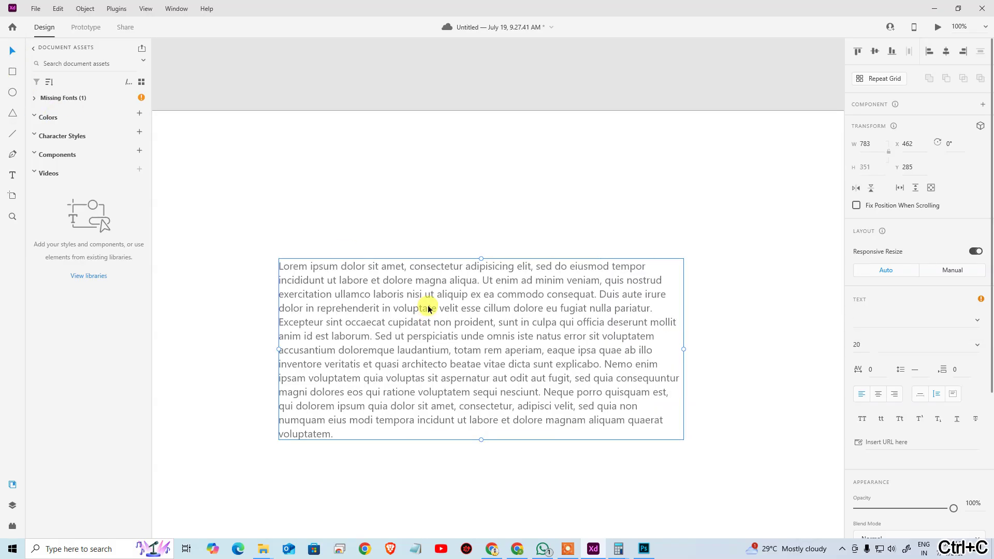
pyautogui.press('Delete')
# Add the test text "asdasdas" to the artboard and try to list the available fonts for it.
pyautogui.press('t')
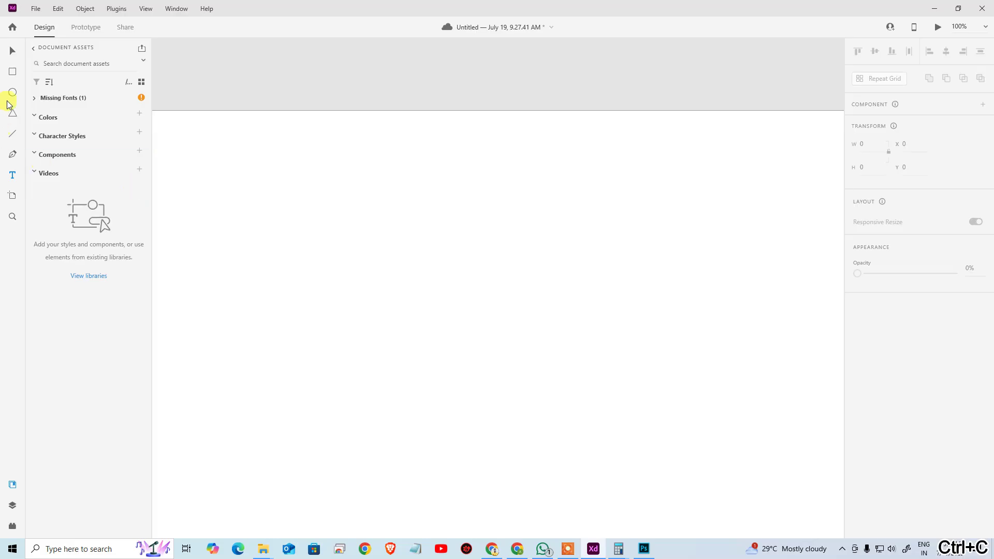
pyautogui.click(371, 247)
pyautogui.write('asdasdas')
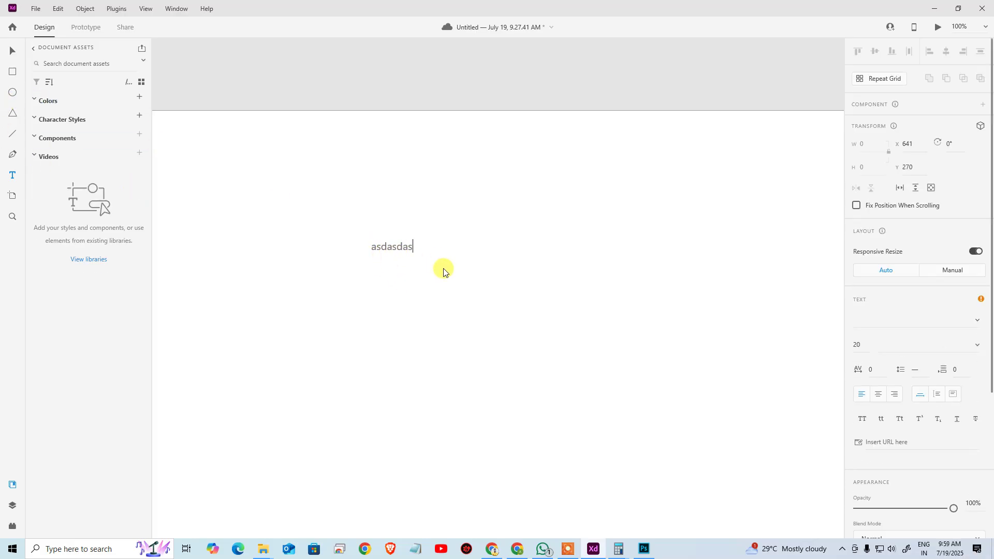
pyautogui.click(977, 320)
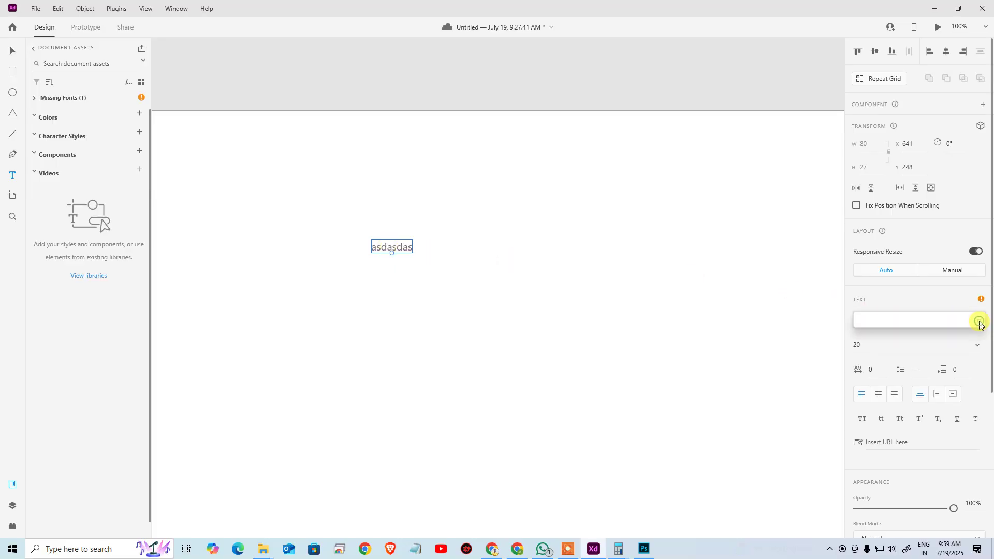
# Close Adobe XD, launch it again and create a new Web 1920 document of 1920 x 1080 px.
pyautogui.click(981, 8)
pyautogui.click(564, 279)
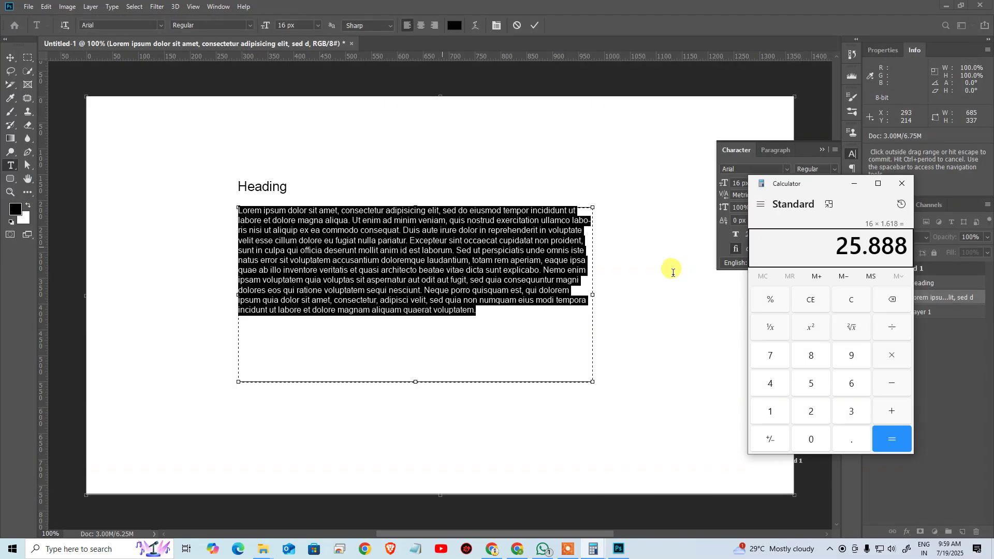
pyautogui.press('super')
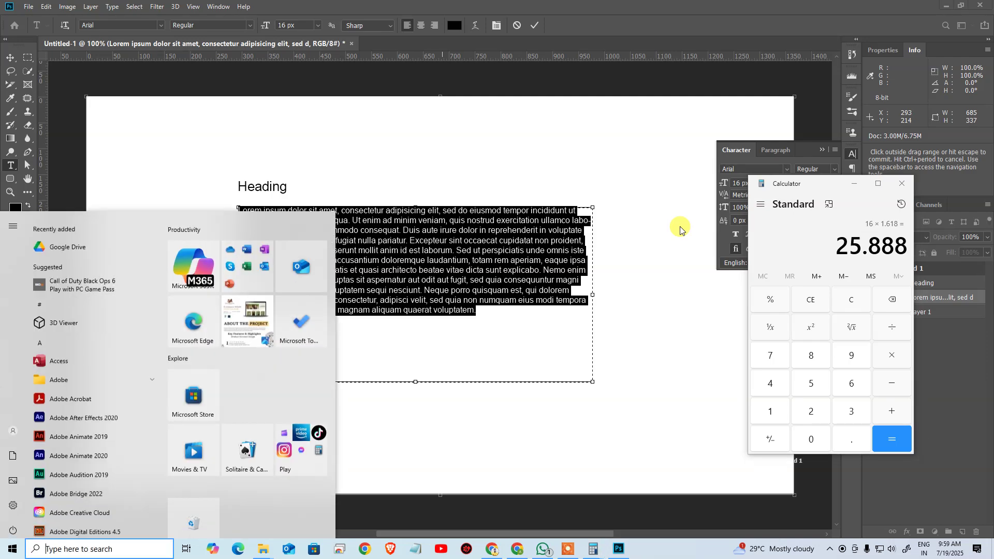
pyautogui.write('xd')
pyautogui.click(126, 247)
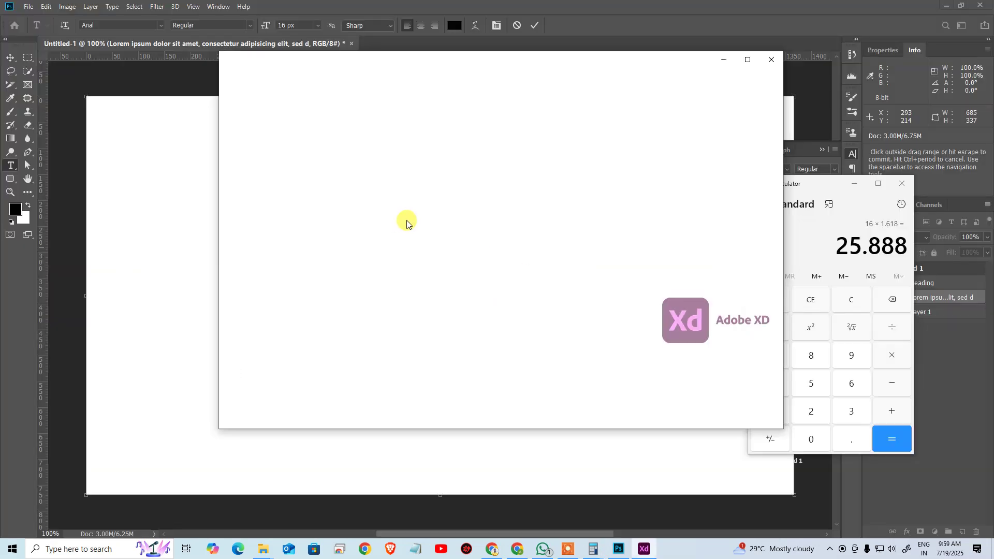
pyautogui.click(748, 63)
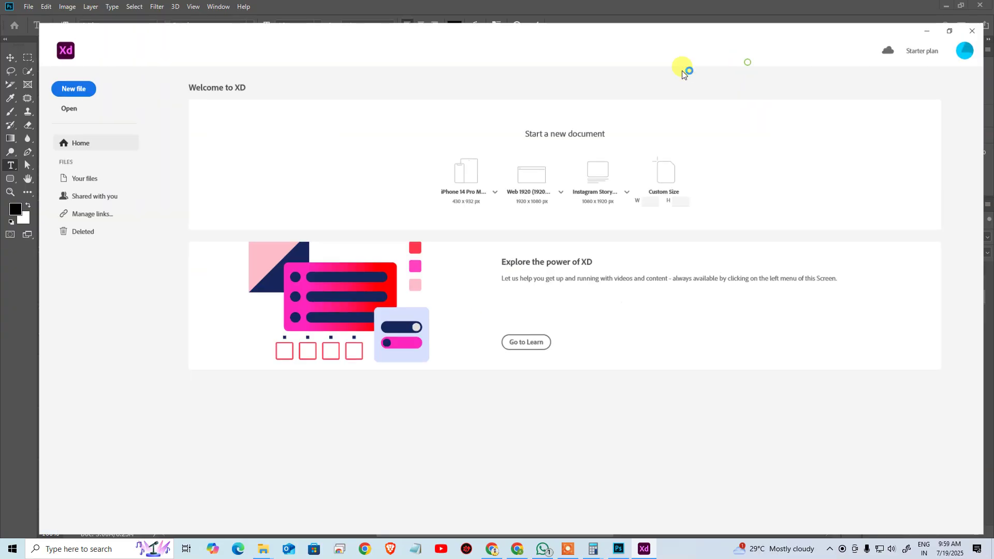
pyautogui.click(689, 173)
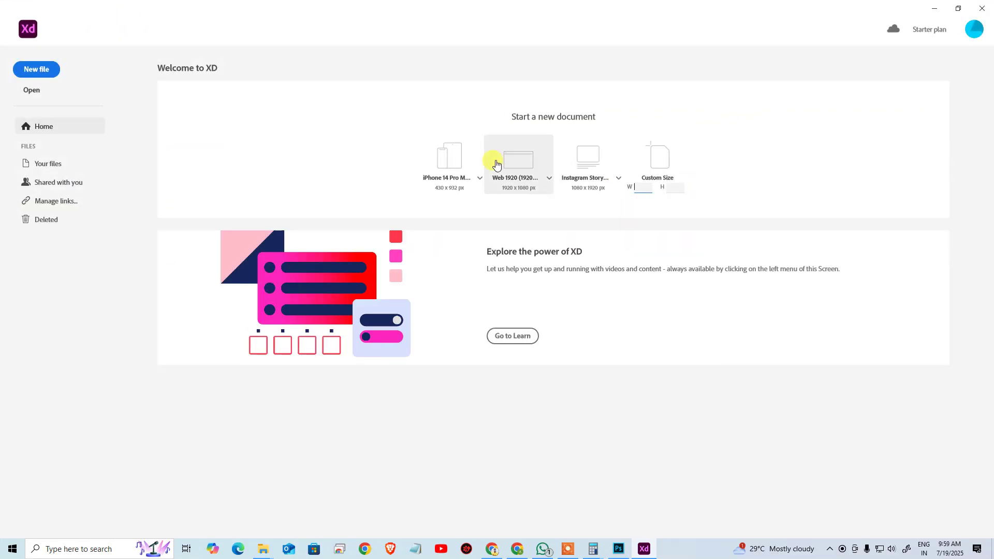
pyautogui.click(513, 161)
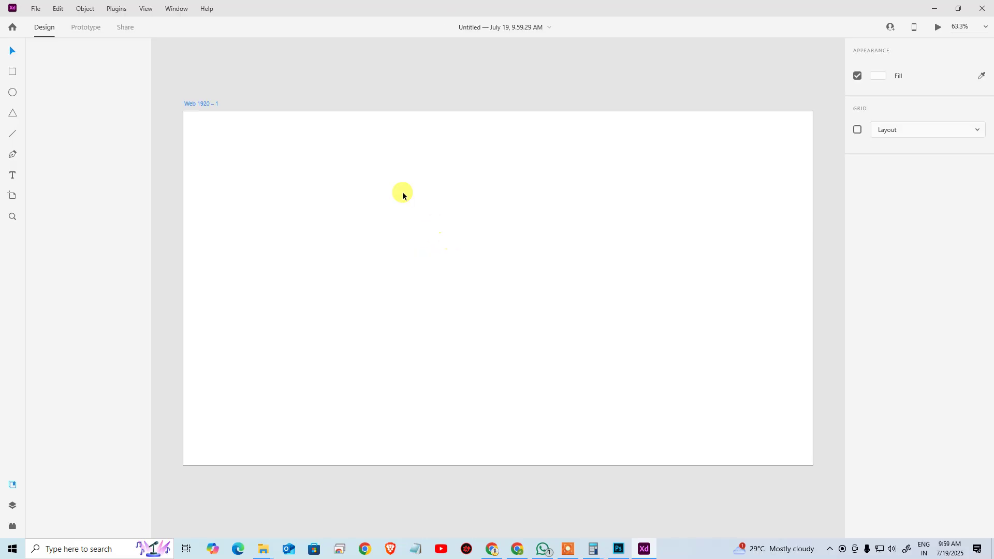
# Draw a text area about 790 px wide and 429 px high on the new artboard and try to paste the copied paragraph.
pyautogui.click(13, 175)
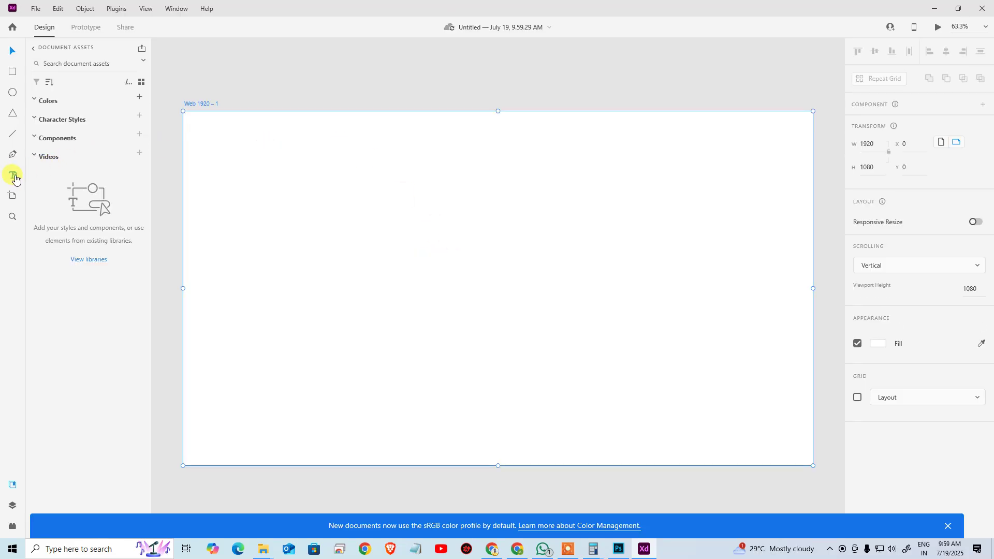
pyautogui.click(363, 186)
pyautogui.moveTo(584, 311); pyautogui.dragTo(623, 327)
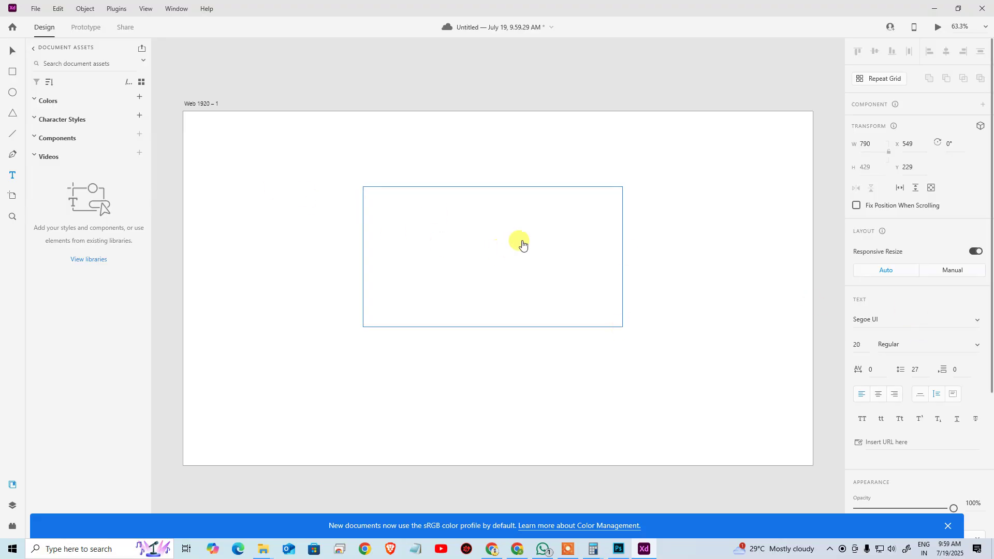
pyautogui.hotkey('ctrl', 'v')
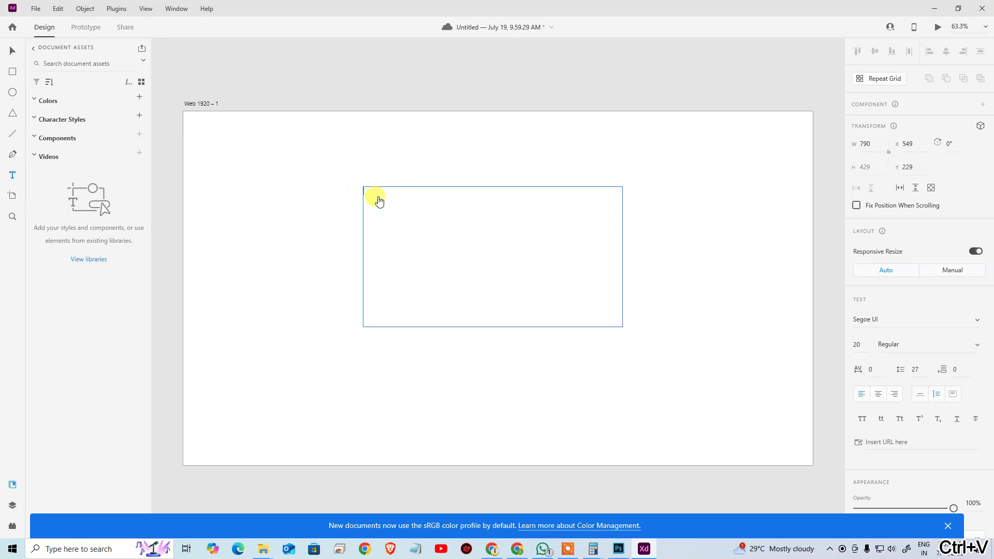
pyautogui.click(501, 206)
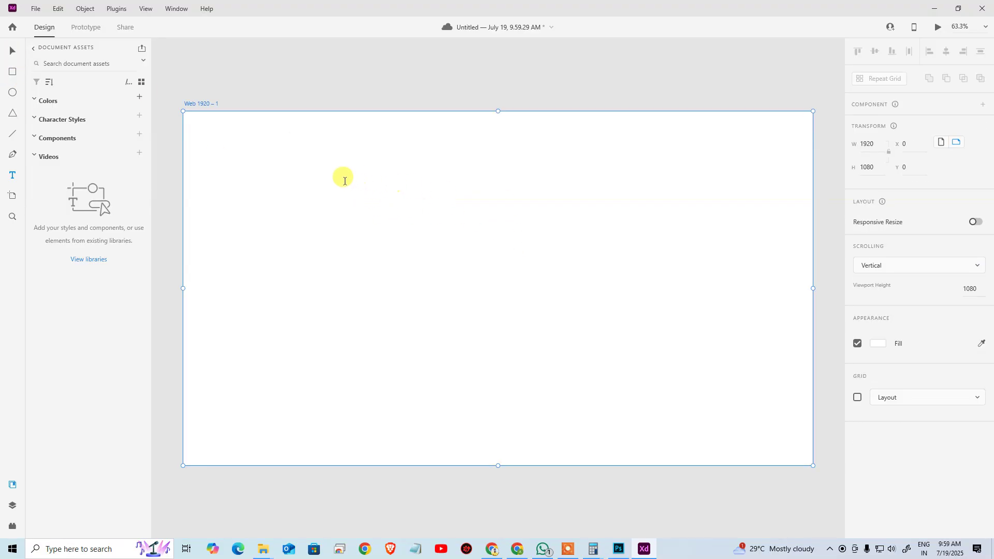
pyautogui.moveTo(307, 172); pyautogui.dragTo(720, 398)
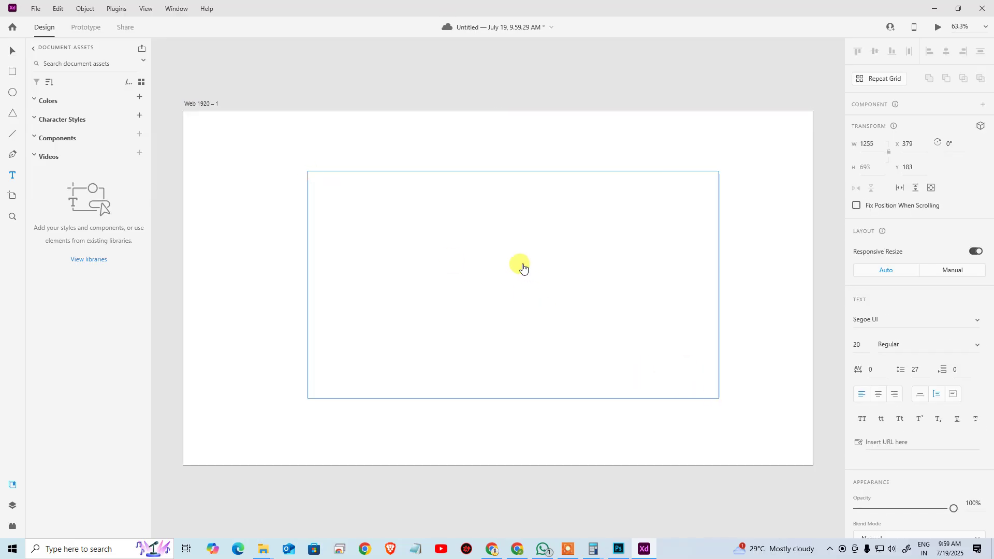
pyautogui.press('super+v')
pyautogui.click(386, 224)
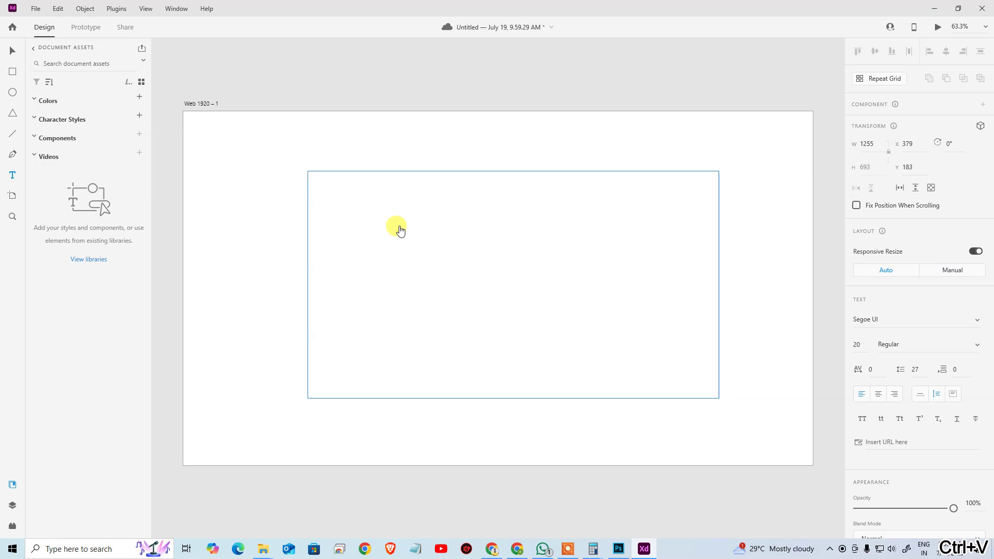
pyautogui.press('Escape')
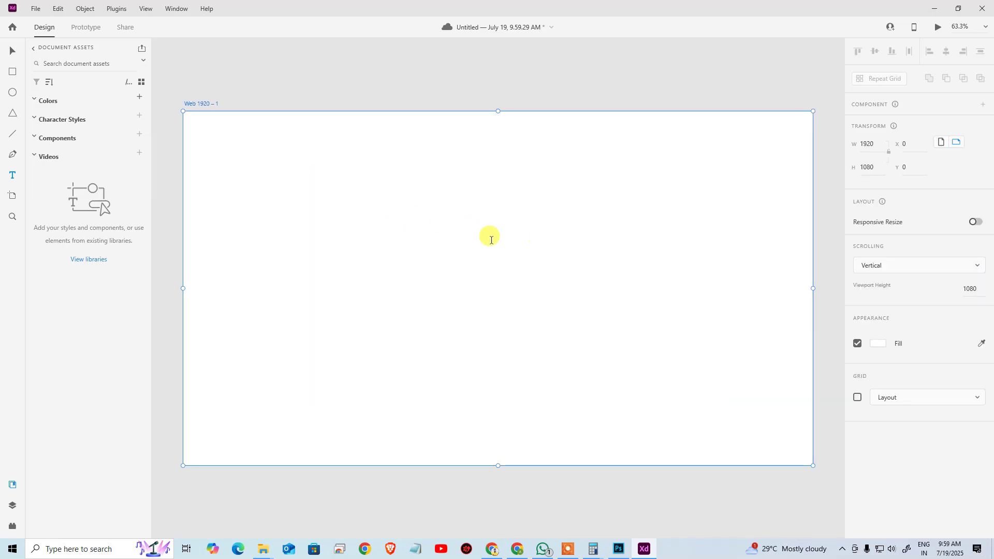
pyautogui.moveTo(308, 162); pyautogui.dragTo(705, 394)
pyautogui.press('Escape')
# Draw a text area about 1177 px wide, enter "asdasda" and try to replace it with the paragraph from the clipboard history.
pyautogui.moveTo(274, 147); pyautogui.dragTo(659, 384)
pyautogui.write('asdasda')
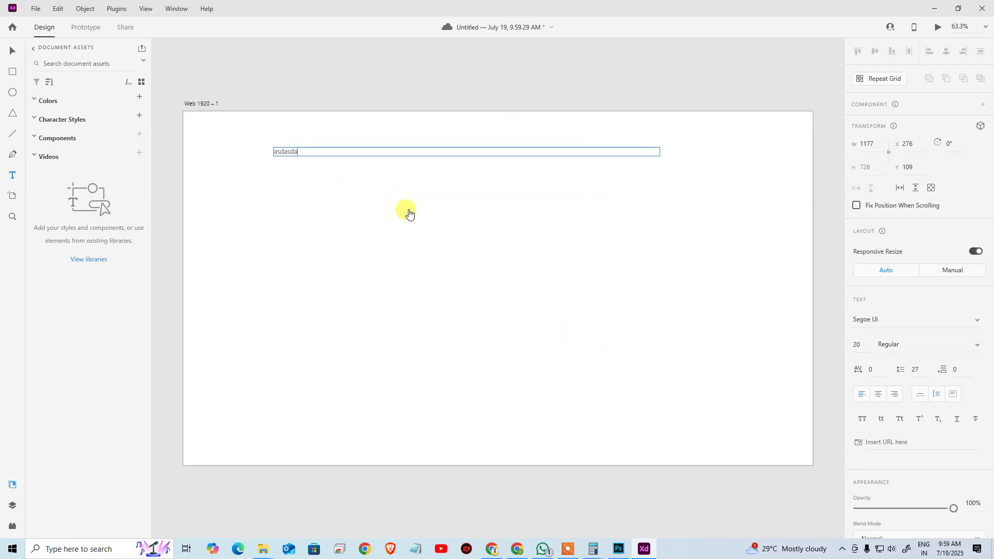
pyautogui.hotkey('ctrl', 'a')
pyautogui.press('super+v')
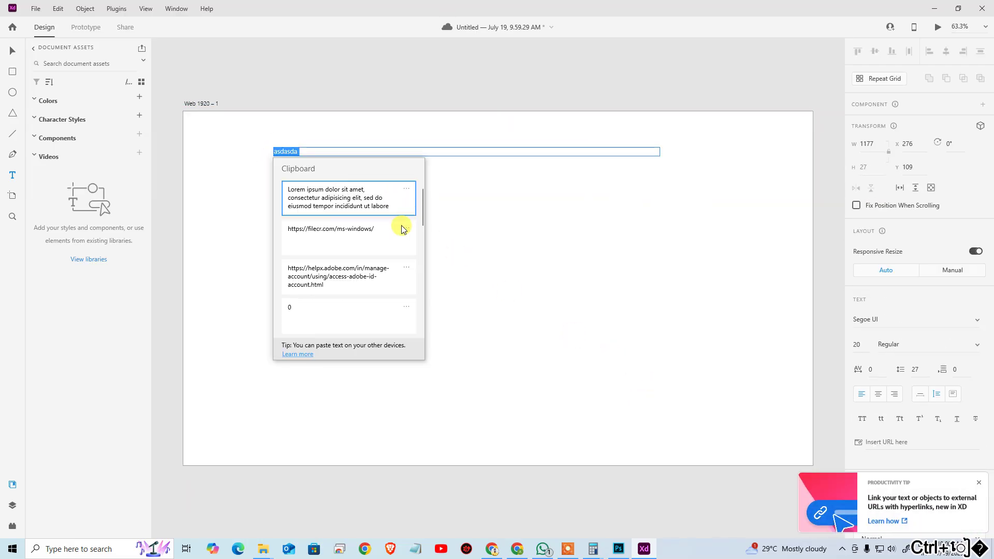
pyautogui.click(331, 203)
pyautogui.click(311, 150)
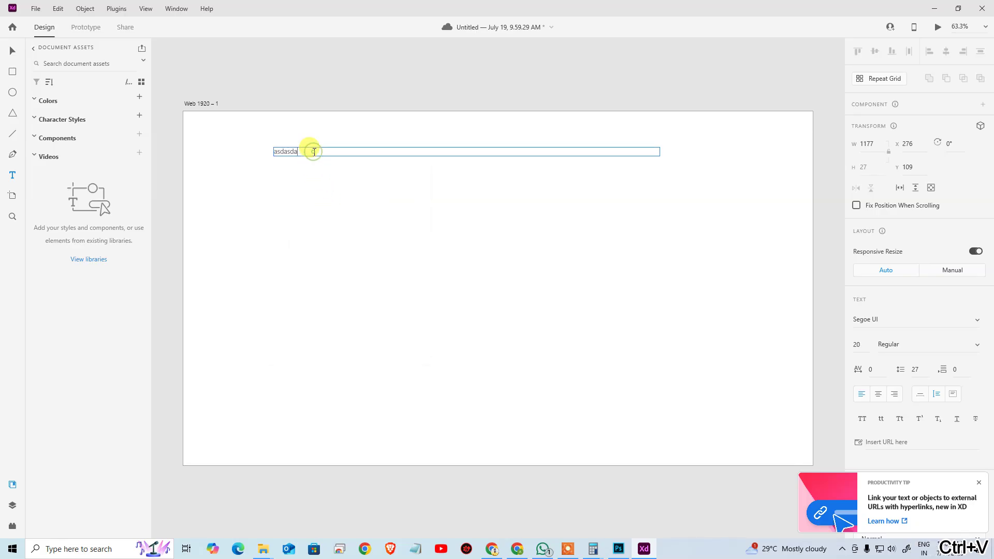
# Copy the whole Lorem ipsum paragraph in Photoshop and paste it over the placeholder text in Adobe XD.
pyautogui.click(618, 548)
pyautogui.click(404, 266)
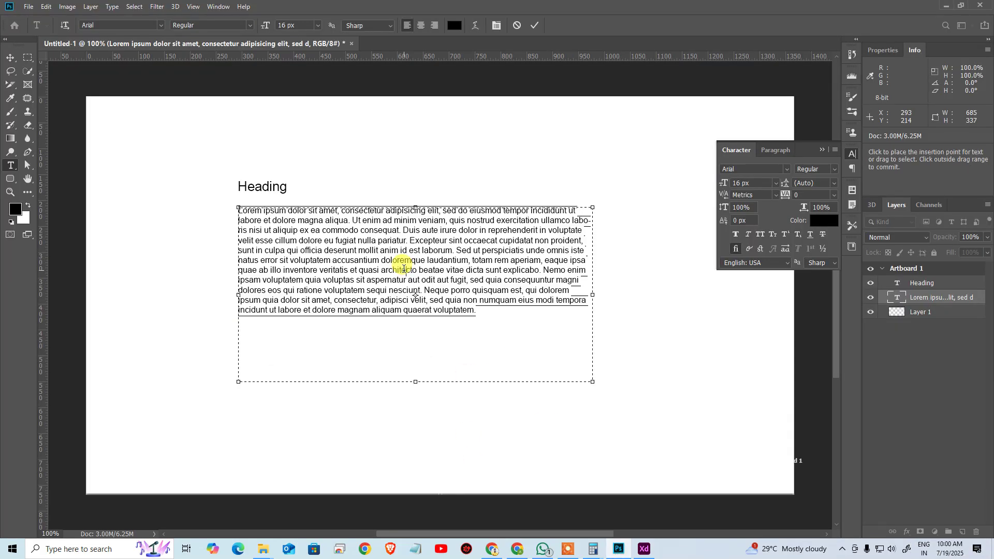
pyautogui.hotkey('ctrl', 'a')
pyautogui.hotkey('ctrl', 'c')
pyautogui.hotkey('alt', 'Tab')
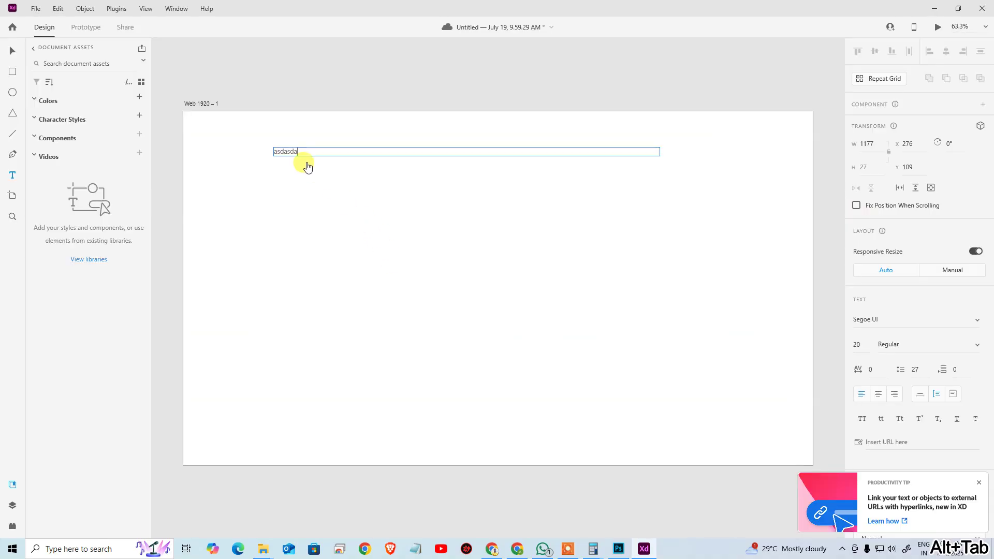
pyautogui.click(291, 148)
pyautogui.hotkey('ctrl', 'v')
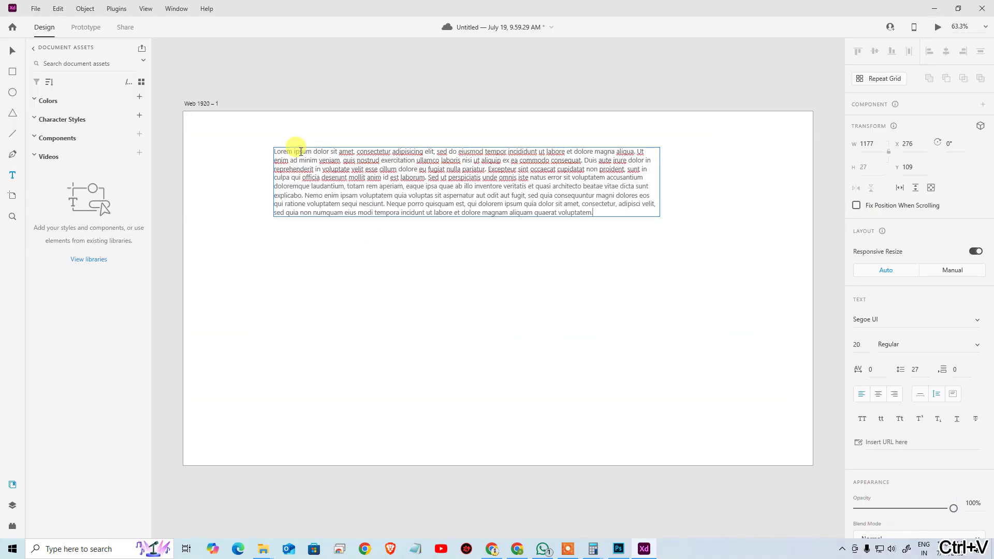
pyautogui.click(13, 56)
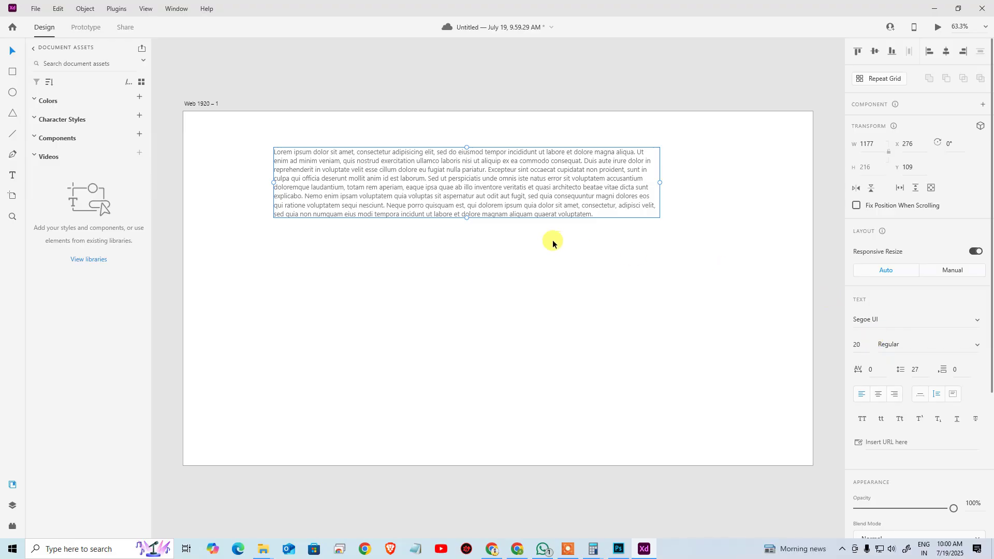
# Set the paragraph's font to Arial and move the paragraph to about X 248, Y 153 on the artboard.
pyautogui.hotkey('ctrl', 'alt', '1')
pyautogui.hotkey('ctrl', '1')
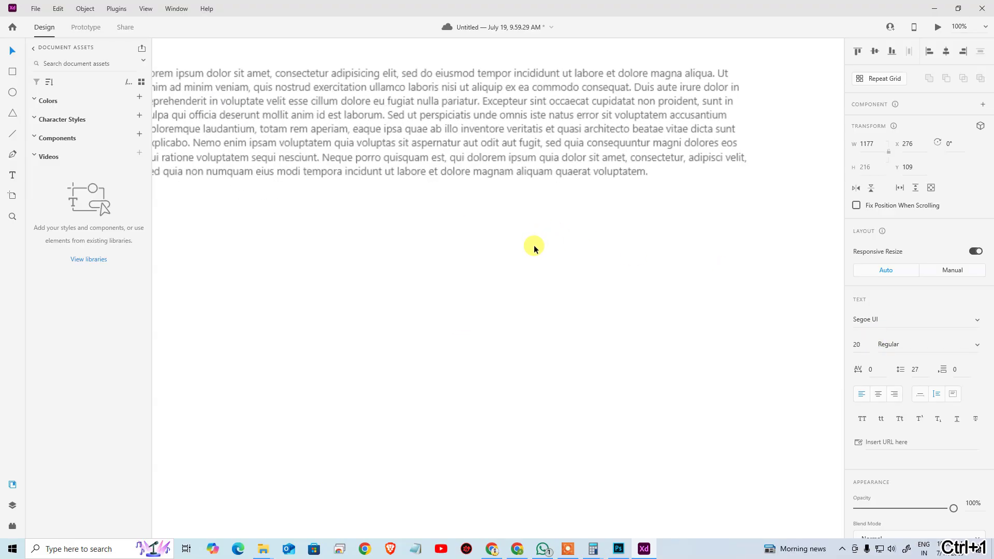
pyautogui.moveTo(454, 188); pyautogui.dragTo(546, 360)
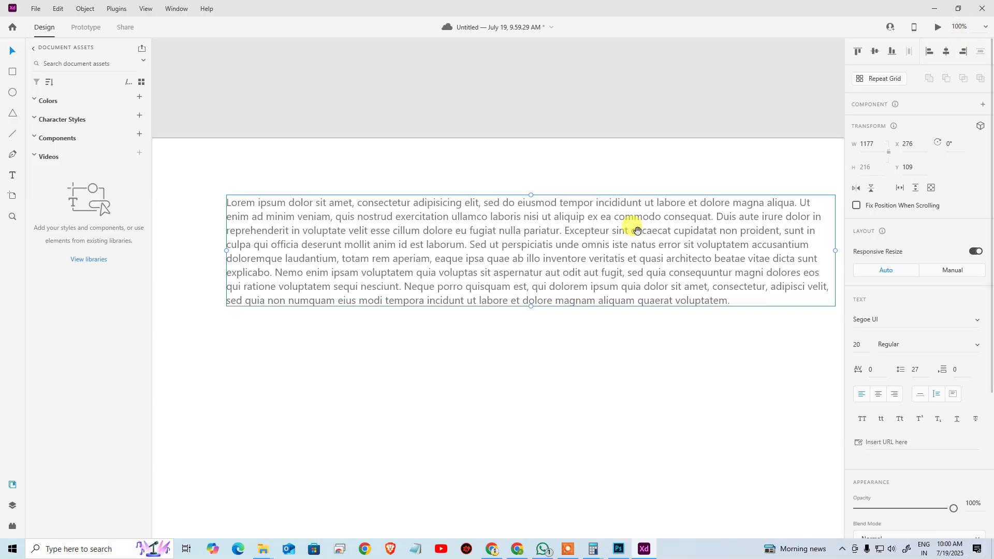
pyautogui.click(921, 317)
pyautogui.write('Arial')
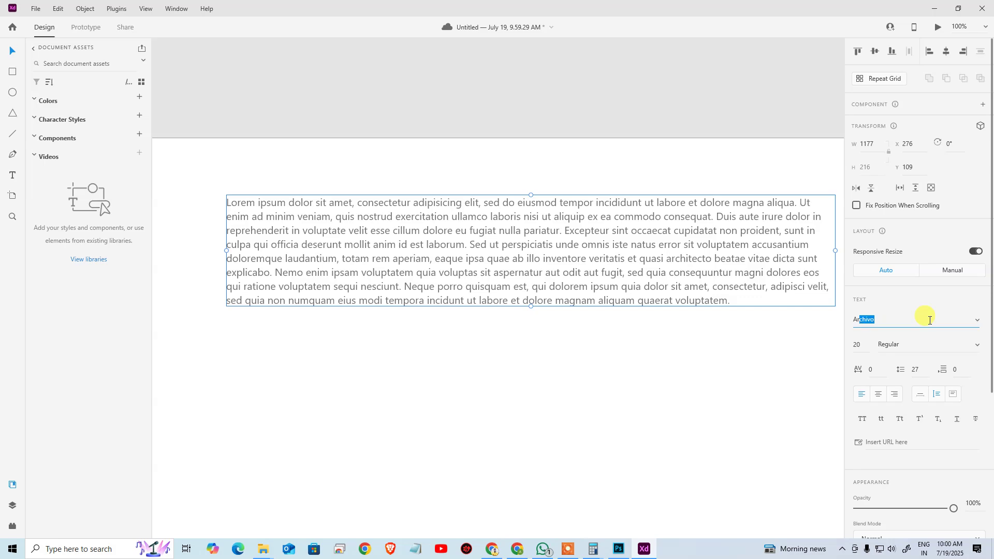
pyautogui.press('Return')
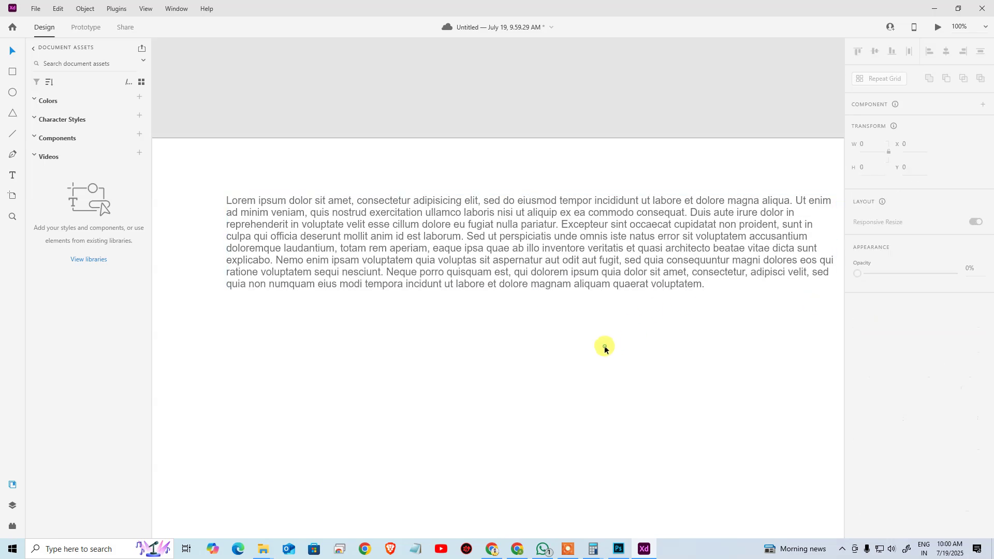
pyautogui.click(566, 273)
pyautogui.moveTo(655, 262); pyautogui.dragTo(638, 283)
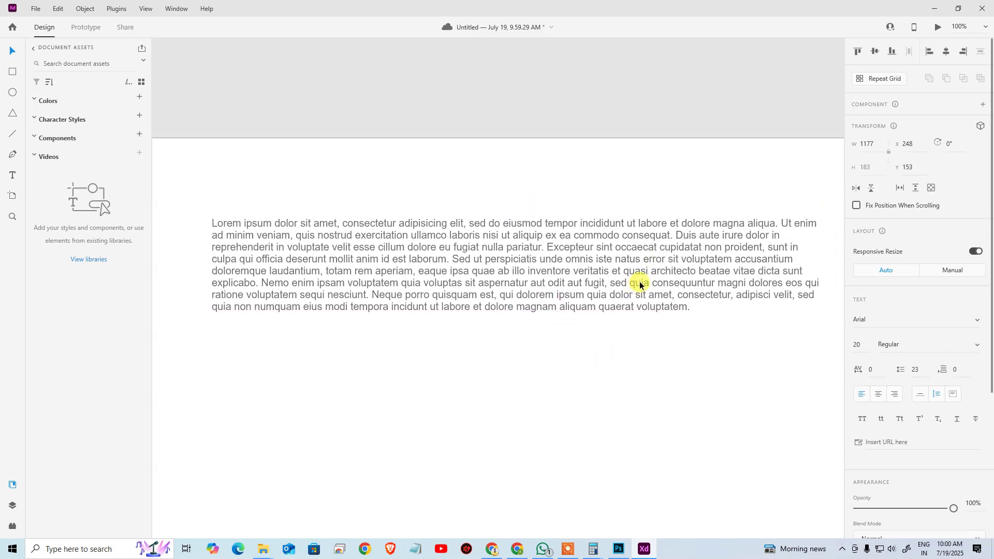
pyautogui.press('Escape')
# Copy the paragraph's opening words "Lorem ipsum dolor sit amet" and add them as a separate heading line above it.
pyautogui.scroll(1, 434, 252)
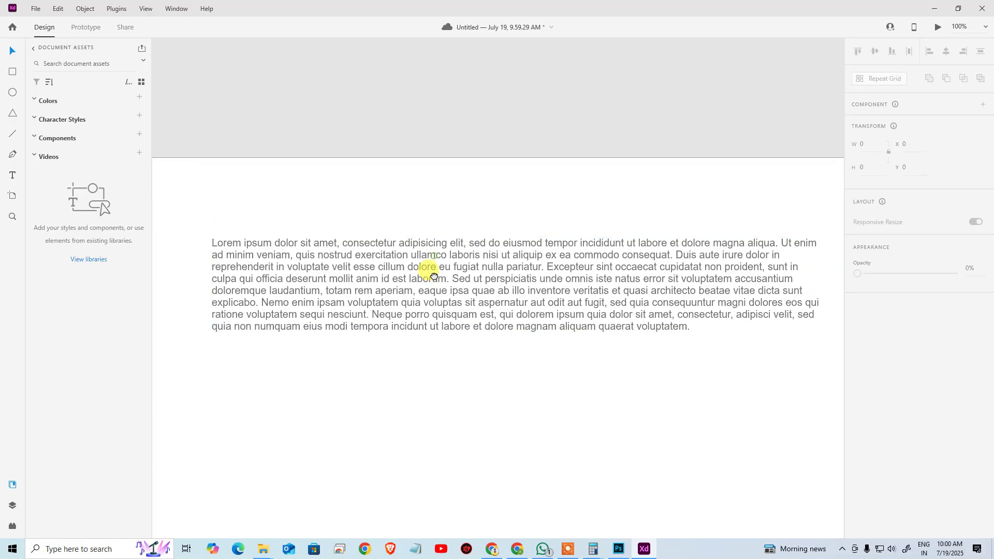
pyautogui.click(428, 263)
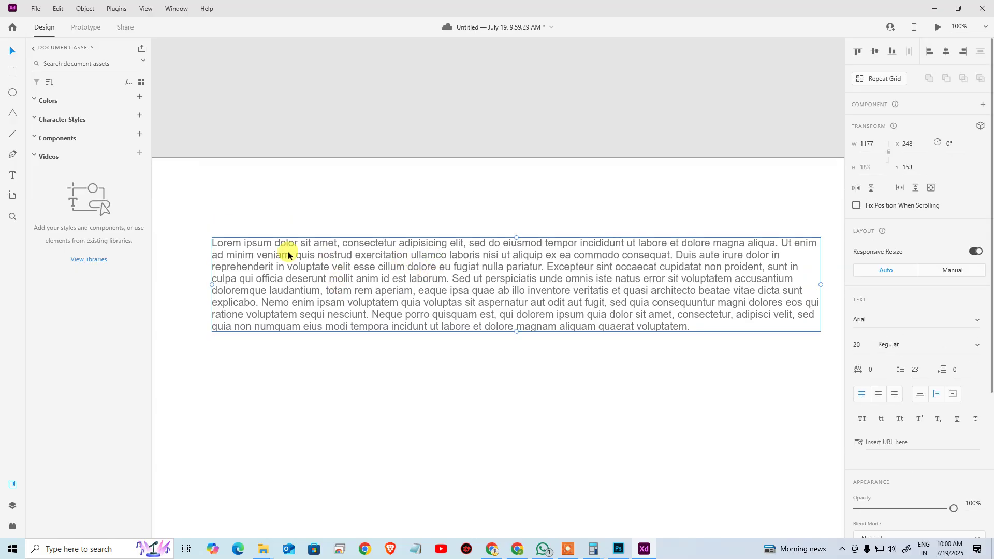
pyautogui.doubleClick(273, 249)
pyautogui.click(326, 243)
pyautogui.moveTo(327, 242); pyautogui.dragTo(193, 231)
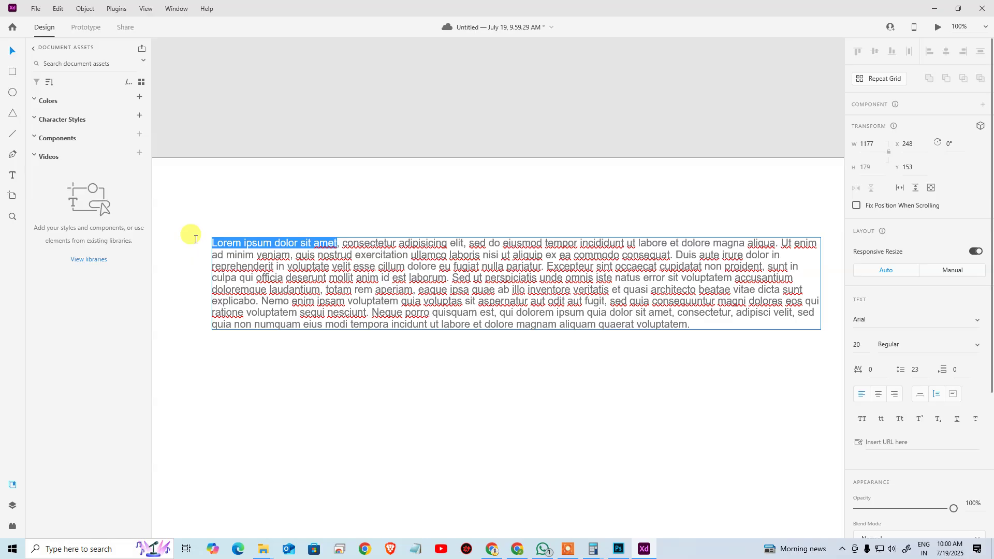
pyautogui.hotkey('ctrl', 'c')
pyautogui.press('Escape')
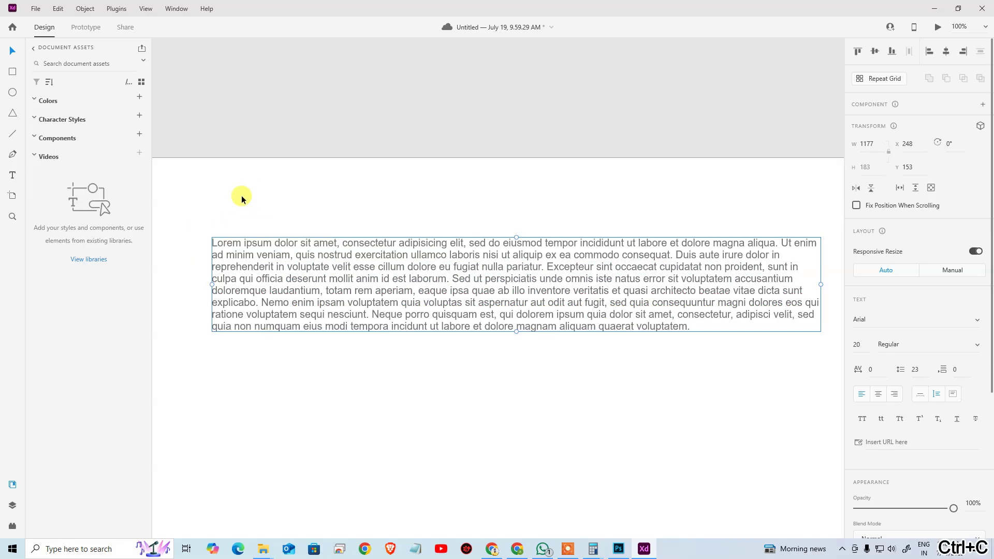
pyautogui.press('t')
pyautogui.click(214, 202)
pyautogui.hotkey('ctrl', 'v')
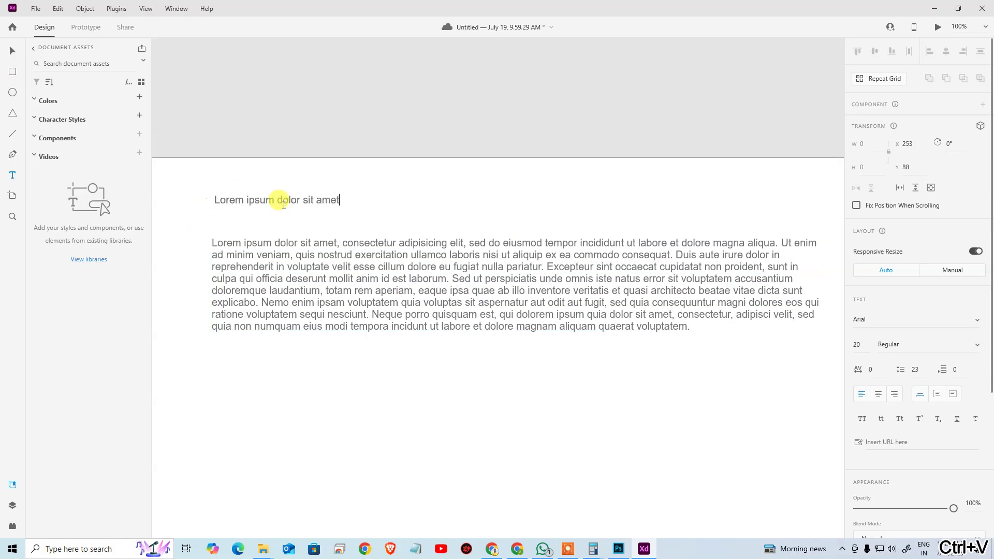
pyautogui.click(12, 50)
pyautogui.click(413, 133)
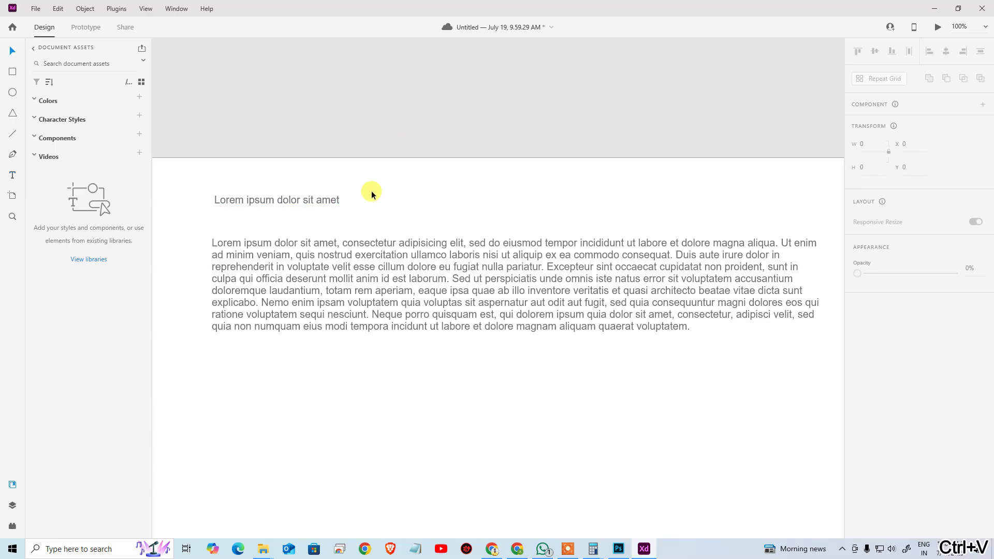
# Set the font size of both the paragraph and the heading line to 16.
pyautogui.click(291, 207)
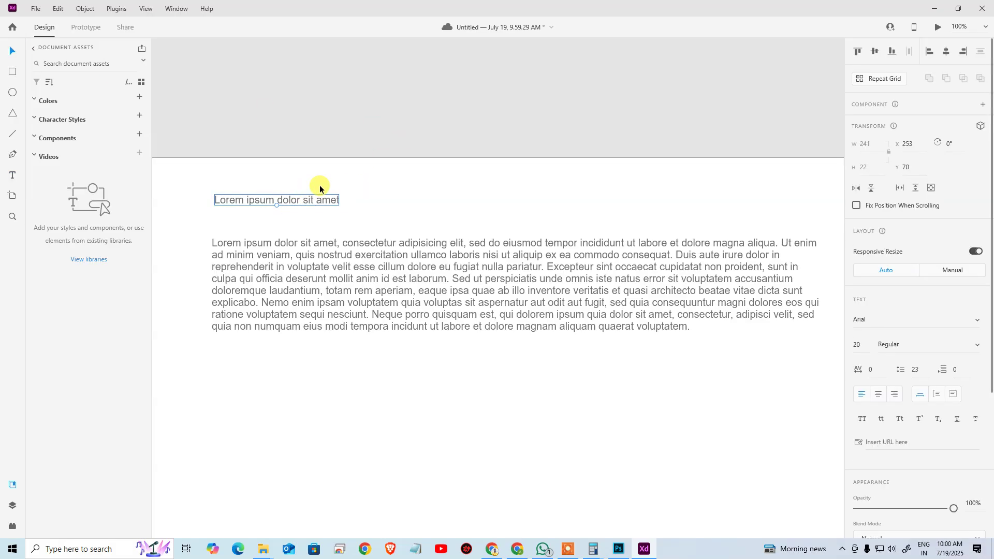
pyautogui.click(535, 256)
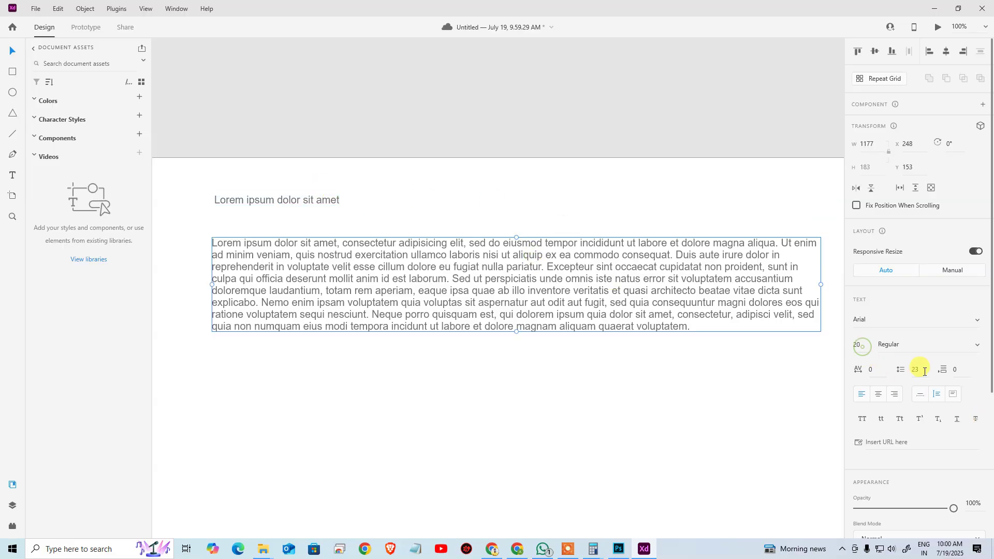
pyautogui.click(856, 345)
pyautogui.write('16')
pyautogui.press('Return')
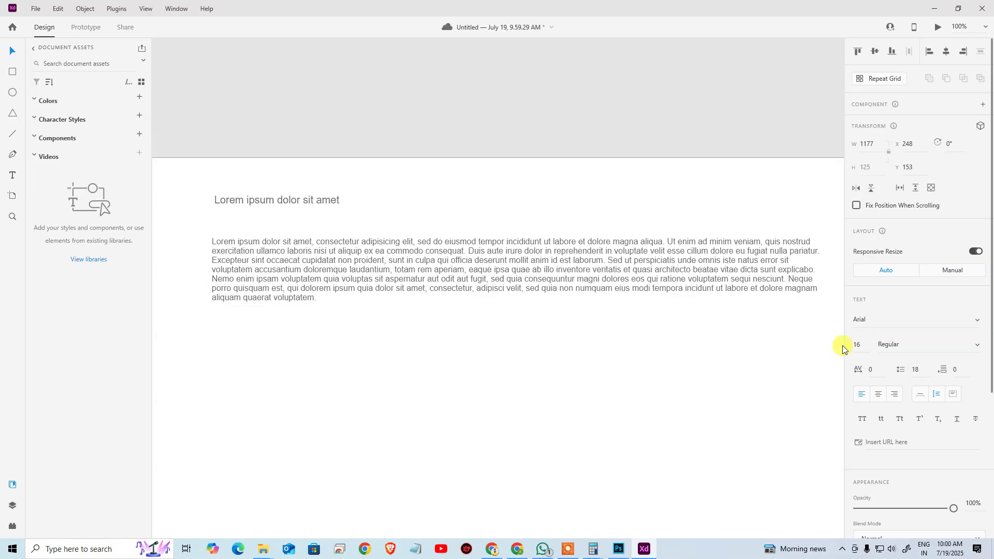
pyautogui.click(333, 200)
pyautogui.click(857, 345)
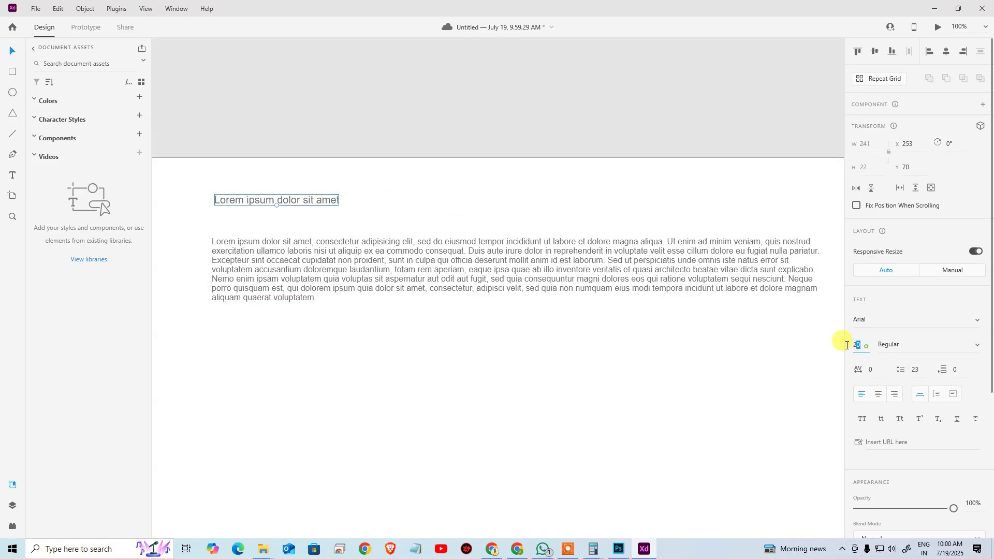
pyautogui.write('16')
pyautogui.press('Return')
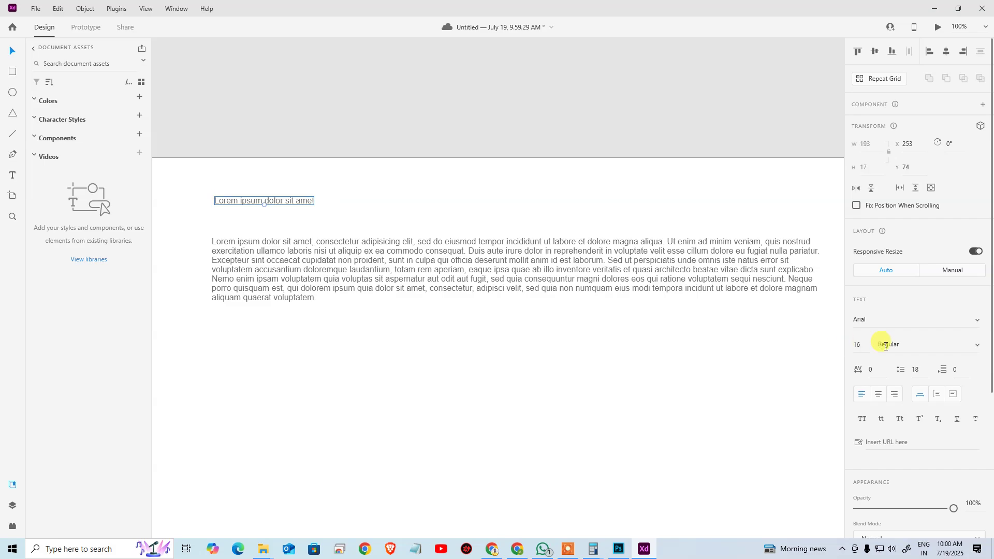
# Multiply the heading's font size by 1.618 and move the heading to X 248, Y 104, just above the paragraph.
pyautogui.click(861, 345)
pyautogui.write('*1.61')
pyautogui.press('Return')
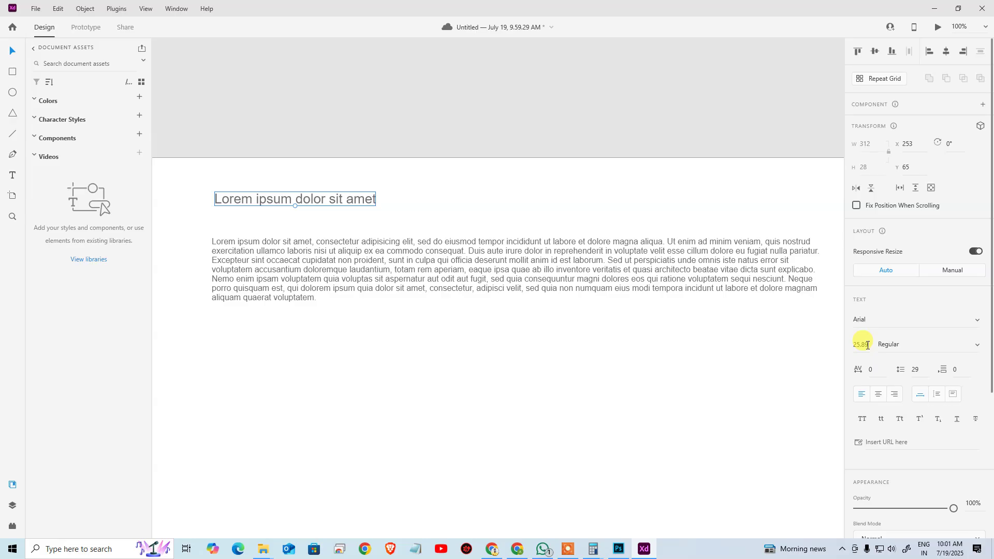
pyautogui.click(639, 373)
pyautogui.moveTo(339, 204); pyautogui.dragTo(338, 224)
pyautogui.click(350, 358)
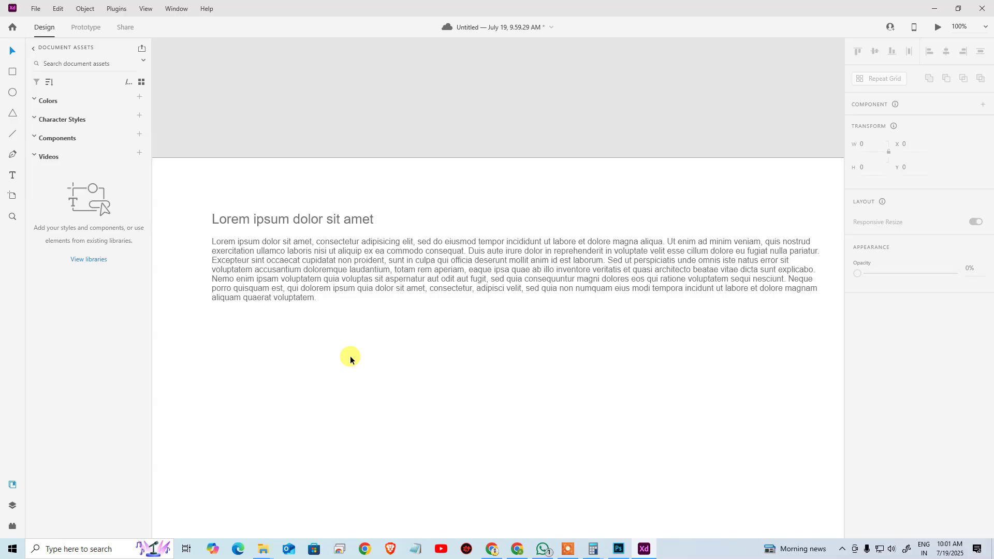
# Delete the heading and paragraph together and turn on the artboard's layout grid.
pyautogui.moveTo(194, 189); pyautogui.dragTo(482, 359)
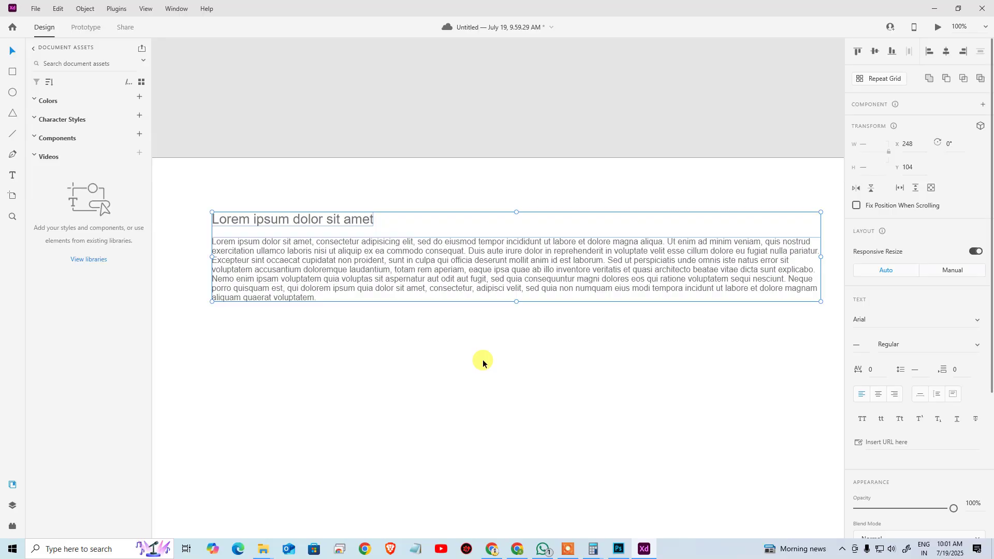
pyautogui.press('Delete')
pyautogui.click(483, 360)
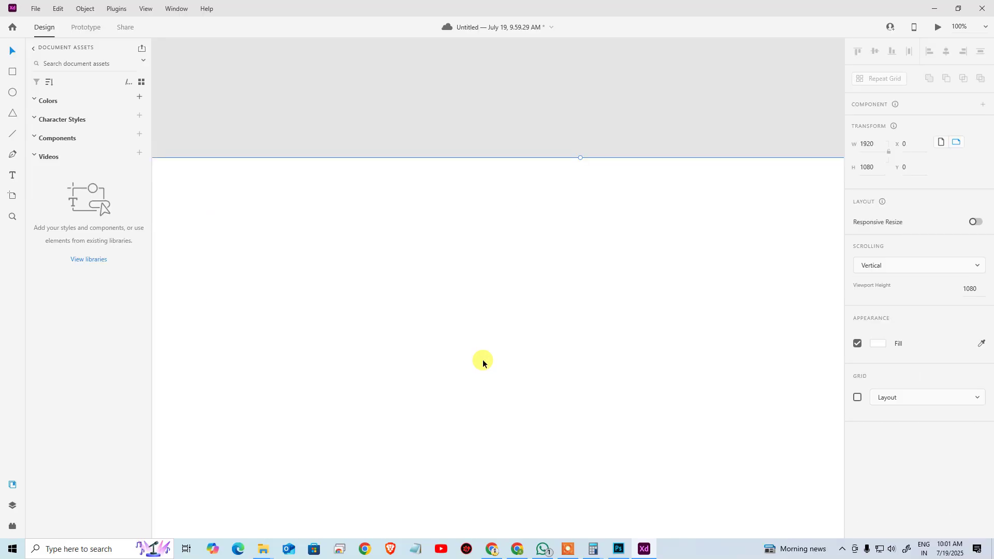
pyautogui.click(858, 397)
pyautogui.hotkey('ctrl', '0')
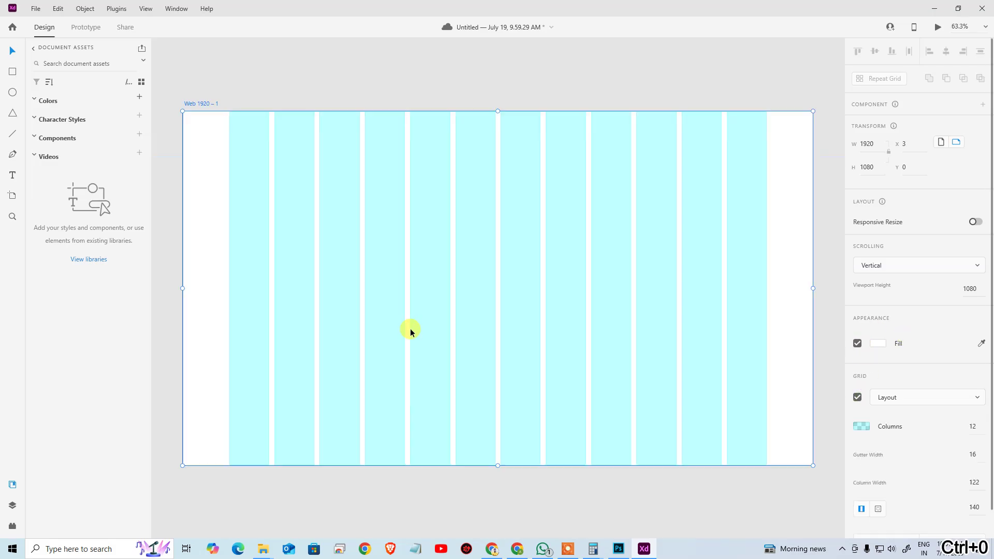
# Draw a rectangle spanning the first four grid columns at X 140, Y 264, 536 wide and 769 high.
pyautogui.click(13, 71)
pyautogui.moveTo(229, 272)
pyautogui.mouseDown()
pyautogui.moveTo(381, 437)
pyautogui.moveTo(450, 432)
pyautogui.mouseUp()
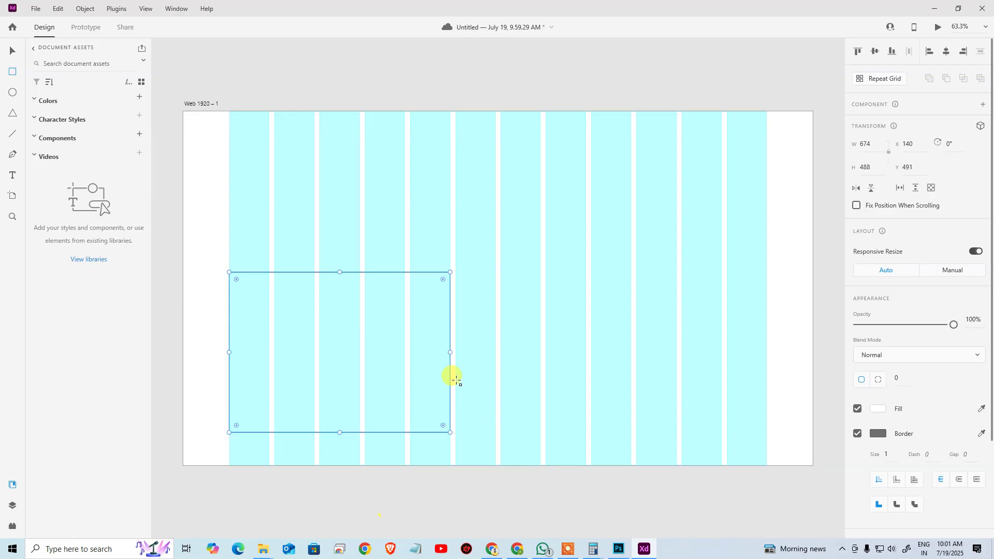
pyautogui.scroll(-3, 385, 254)
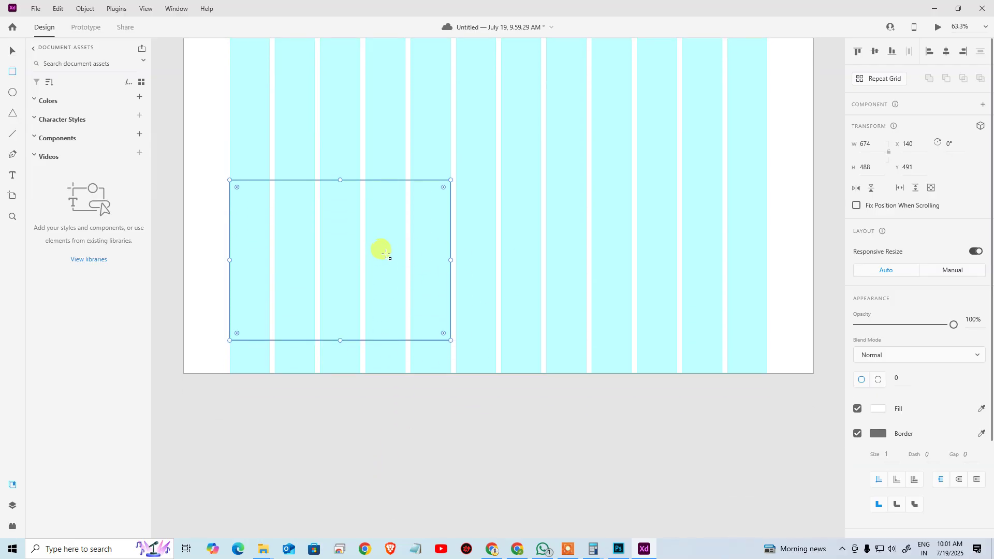
pyautogui.moveTo(383, 255); pyautogui.dragTo(384, 181)
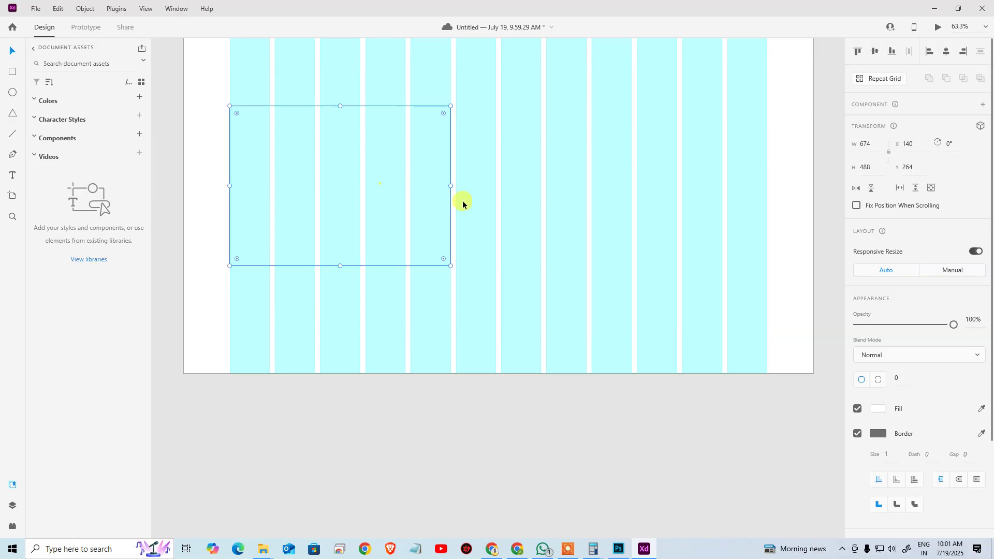
pyautogui.moveTo(451, 185); pyautogui.dragTo(386, 179)
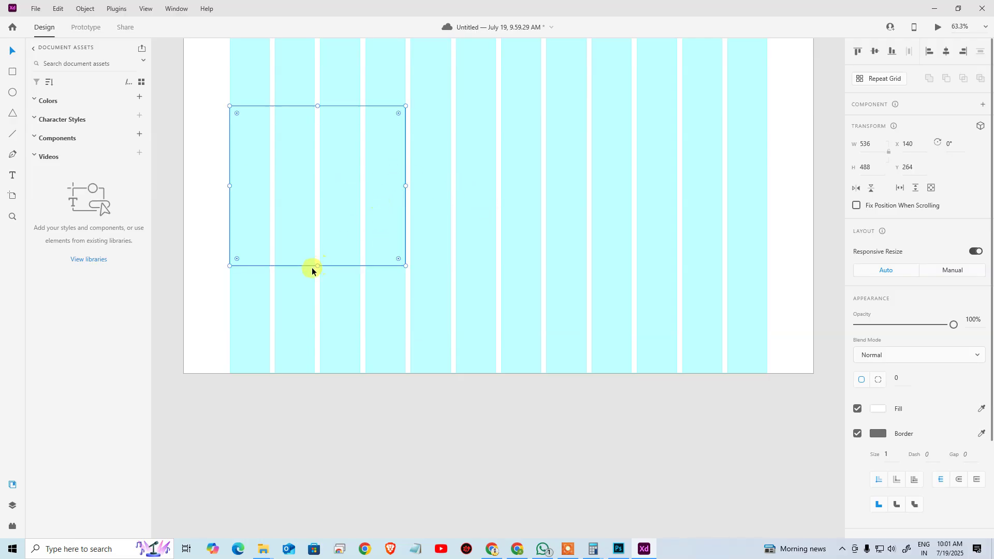
pyautogui.moveTo(314, 266); pyautogui.dragTo(309, 369)
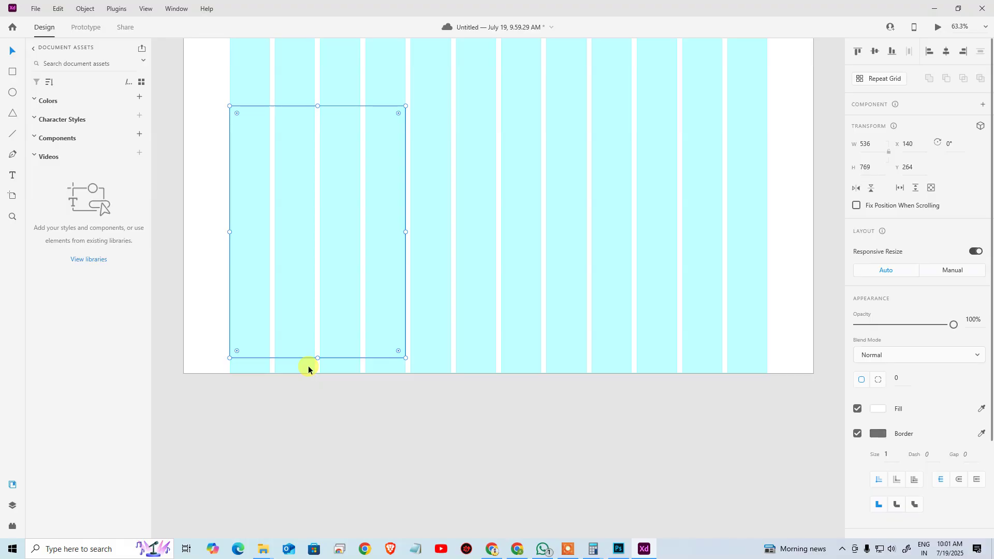
# Switch to Photoshop and delete the heading and paragraph text layers from the artboard.
pyautogui.click(618, 547)
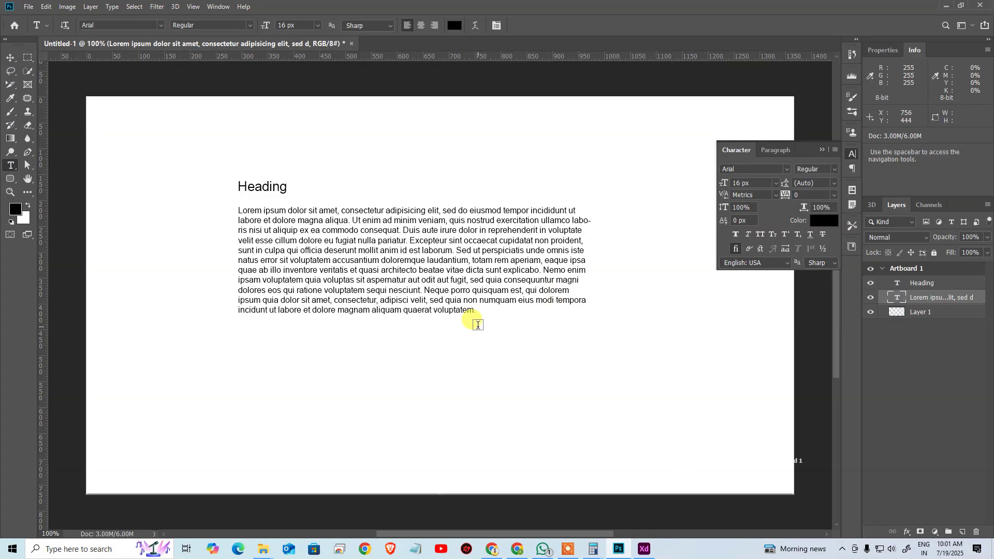
pyautogui.press('v')
pyautogui.click(207, 296)
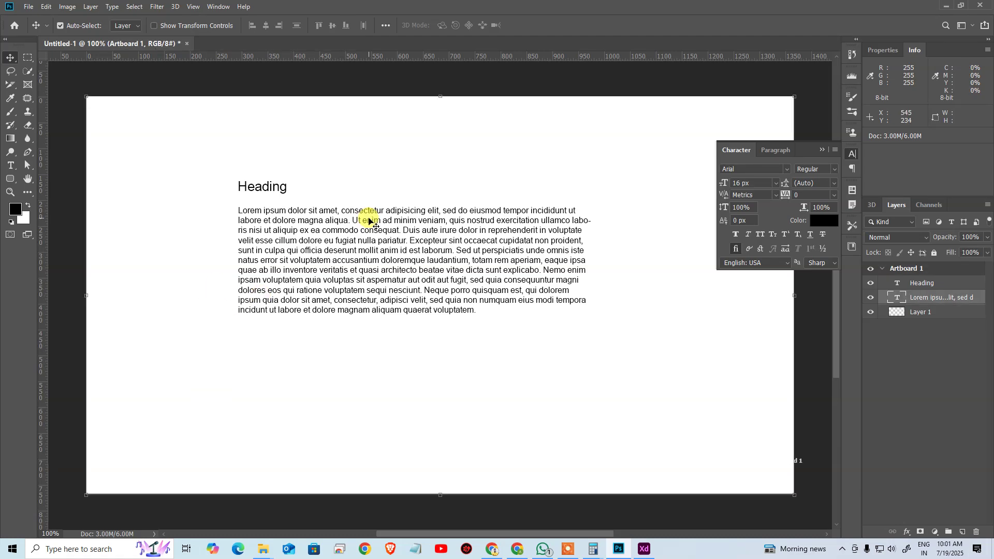
pyautogui.click(369, 222)
pyautogui.moveTo(155, 140); pyautogui.dragTo(573, 356)
pyautogui.press('Delete')
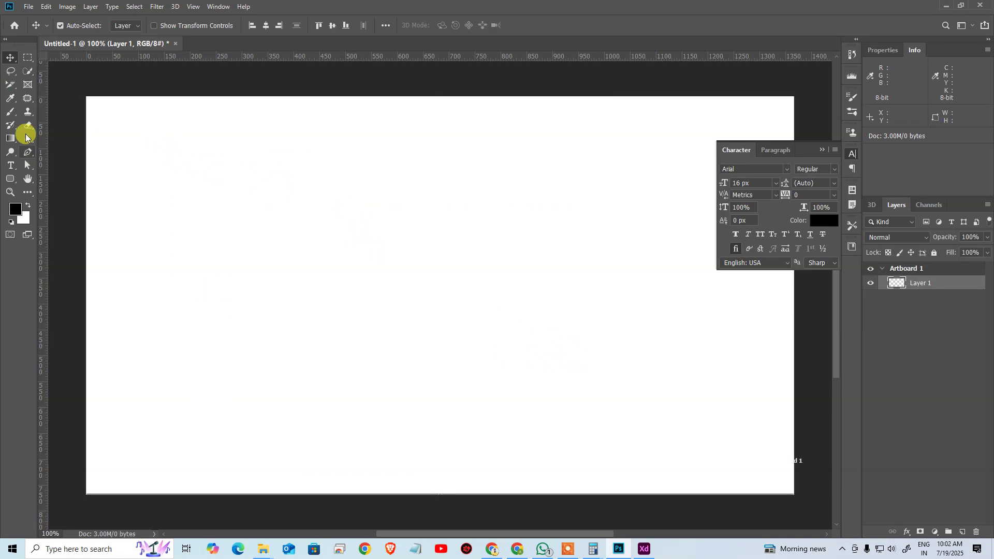
# Activate the Crop tool in place of the Slice and Perspective Crop tools.
pyautogui.press('c')
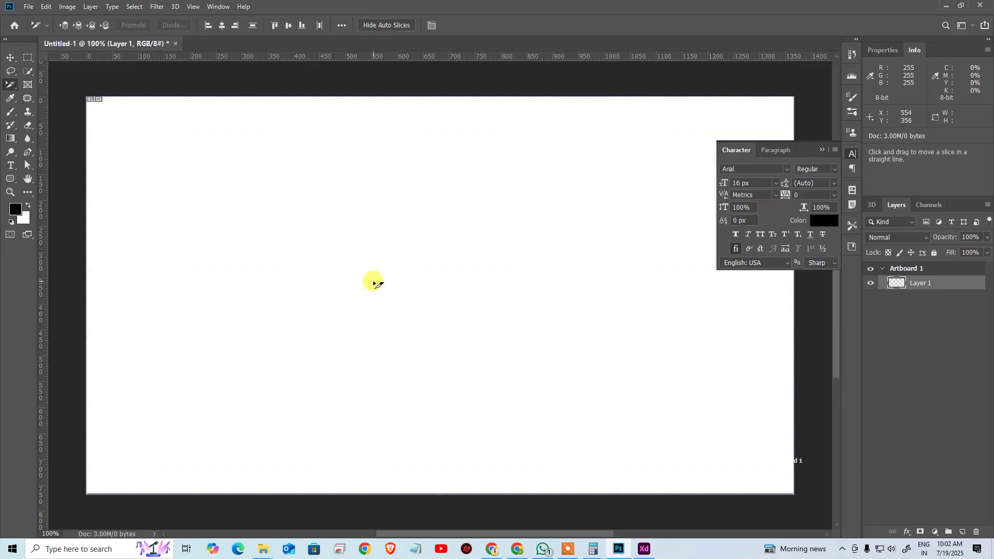
pyautogui.hotkey('shift', 'c')
pyautogui.hotkey('shift', 'c')
pyautogui.hotkey('shift', 'c')
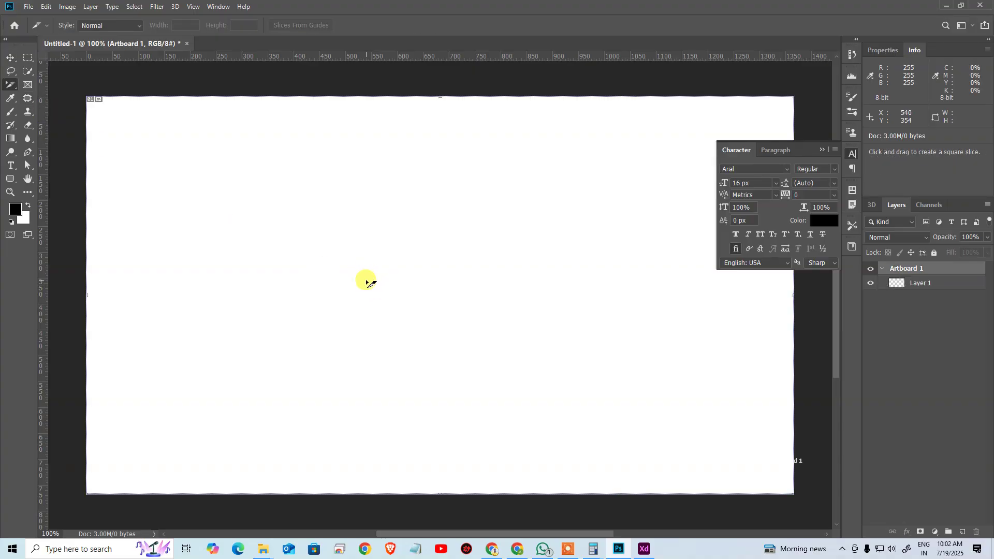
pyautogui.hotkey('shift', 'c')
pyautogui.hotkey('shift', 'c')
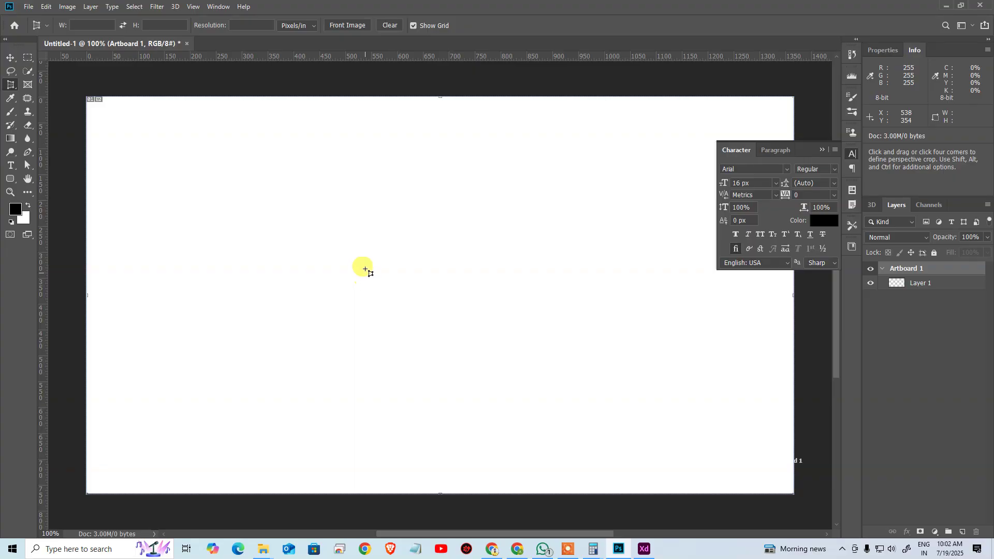
pyautogui.moveTo(11, 84); pyautogui.dragTo(52, 84)
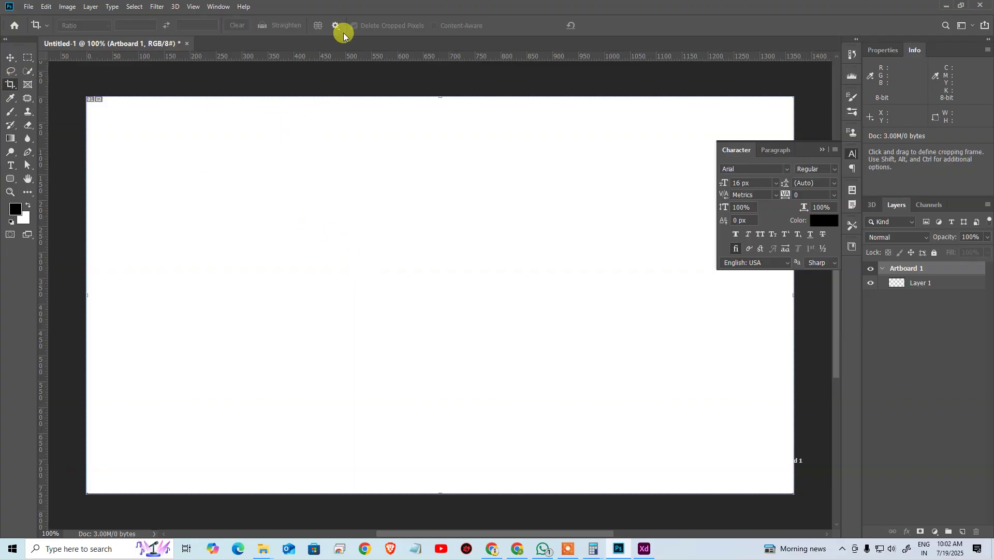
# Try to mark out a crop area on the blank artboard, also with Layer 1 selected.
pyautogui.moveTo(288, 169); pyautogui.dragTo(539, 384)
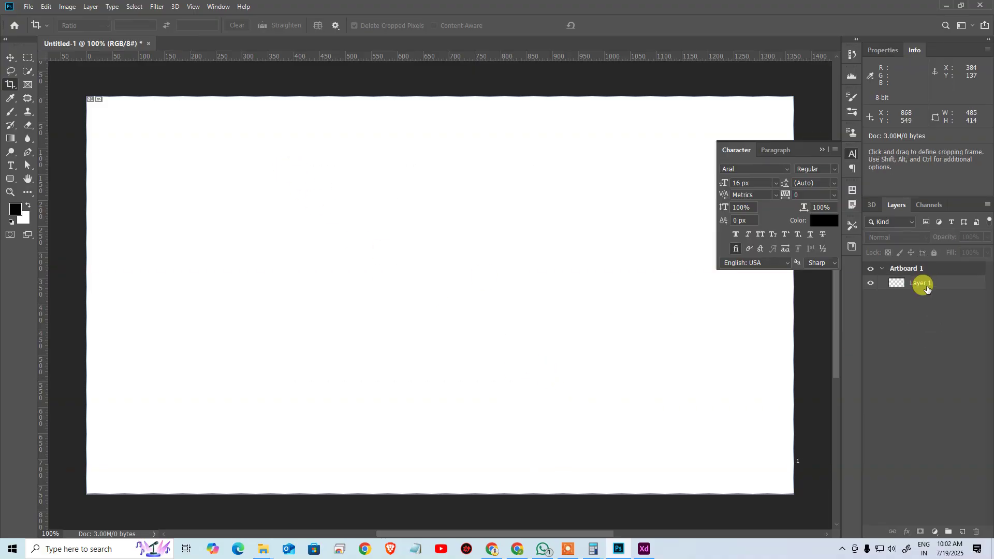
pyautogui.click(924, 285)
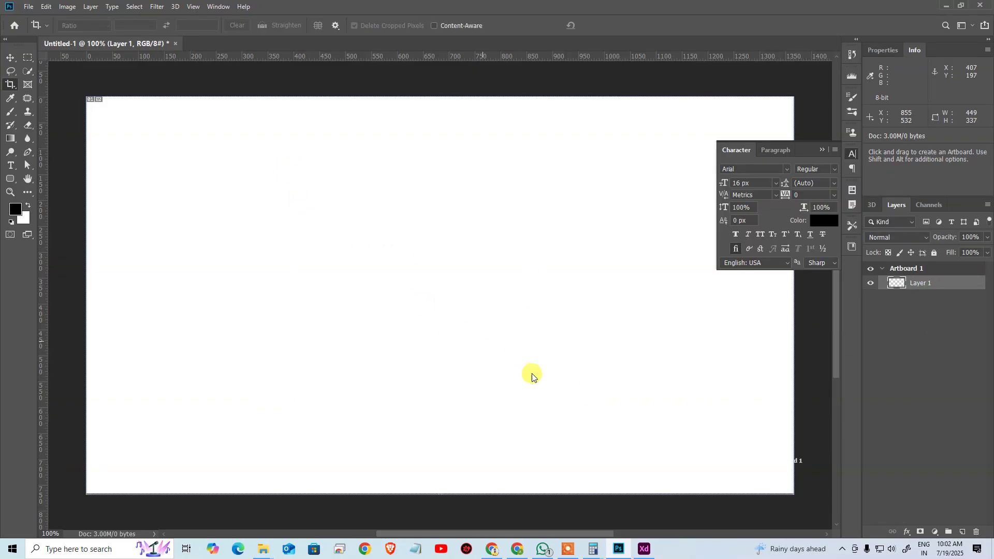
pyautogui.click(930, 427)
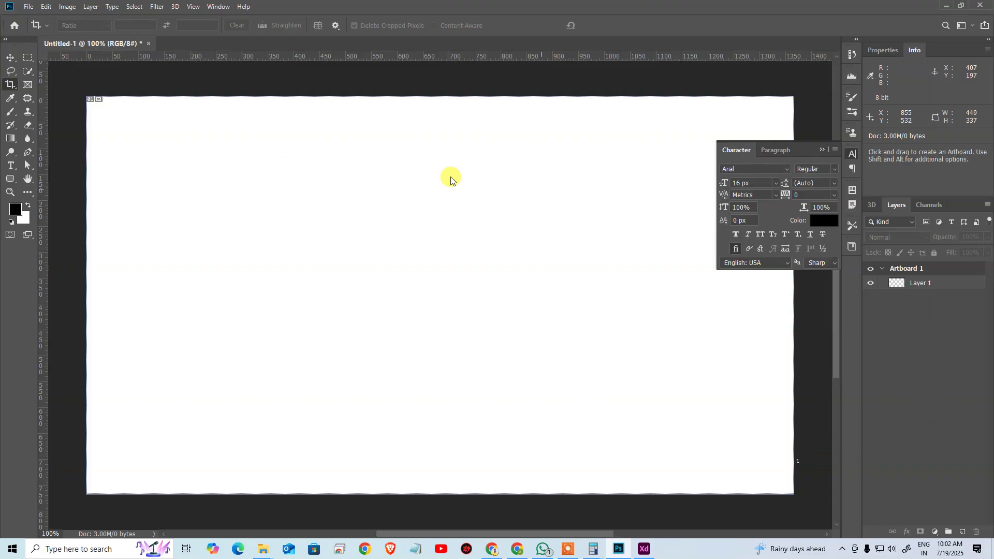
# Close the untitled document without saving and open cafe&restaurant.psd at 100% zoom, dismissing the missing fonts dialog.
pyautogui.click(147, 44)
pyautogui.click(490, 203)
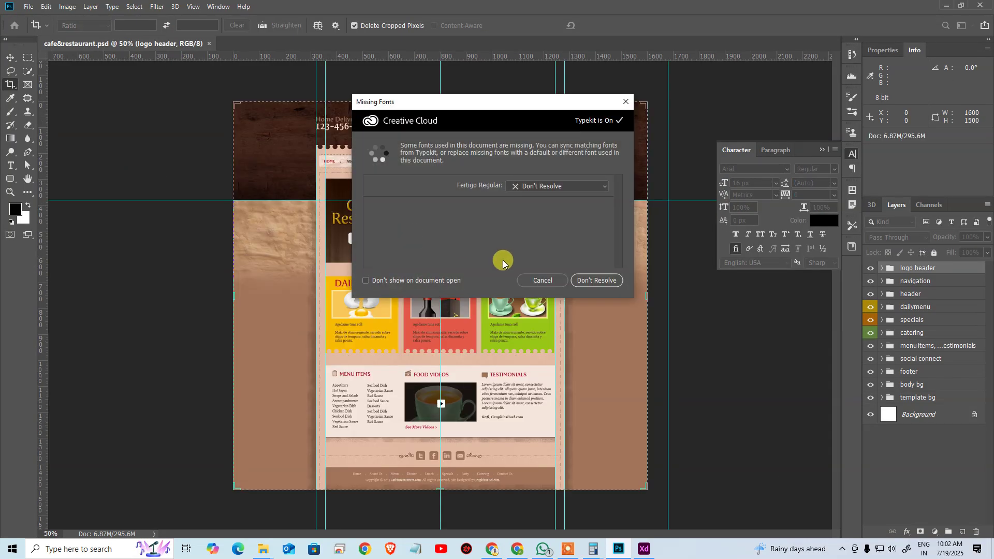
pyautogui.click(534, 279)
pyautogui.hotkey('ctrl', 'alt', '0')
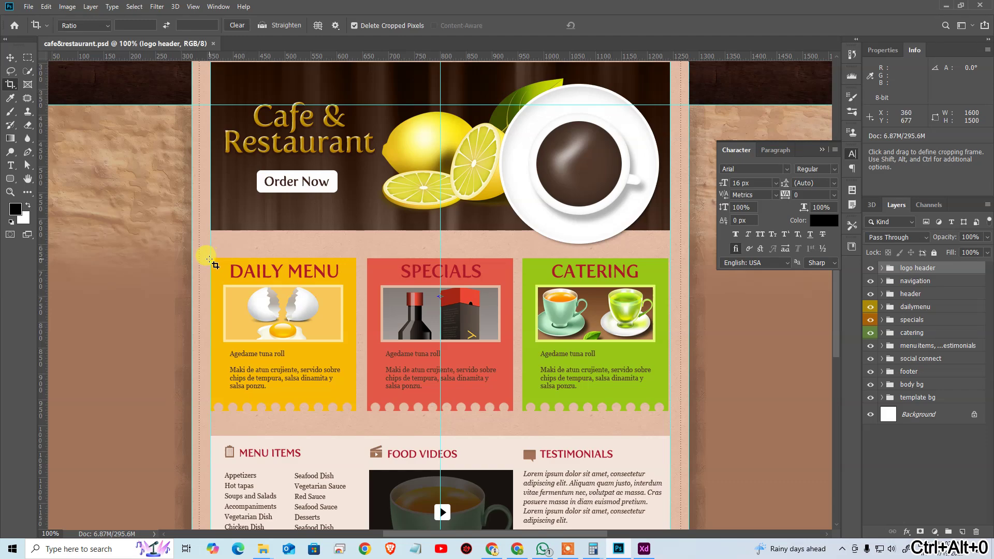
# Preview the Golden Spiral overlay on a 282 x 282 px crop of the Daily Menu card, leaving the design uncropped.
pyautogui.moveTo(211, 259); pyautogui.dragTo(355, 433)
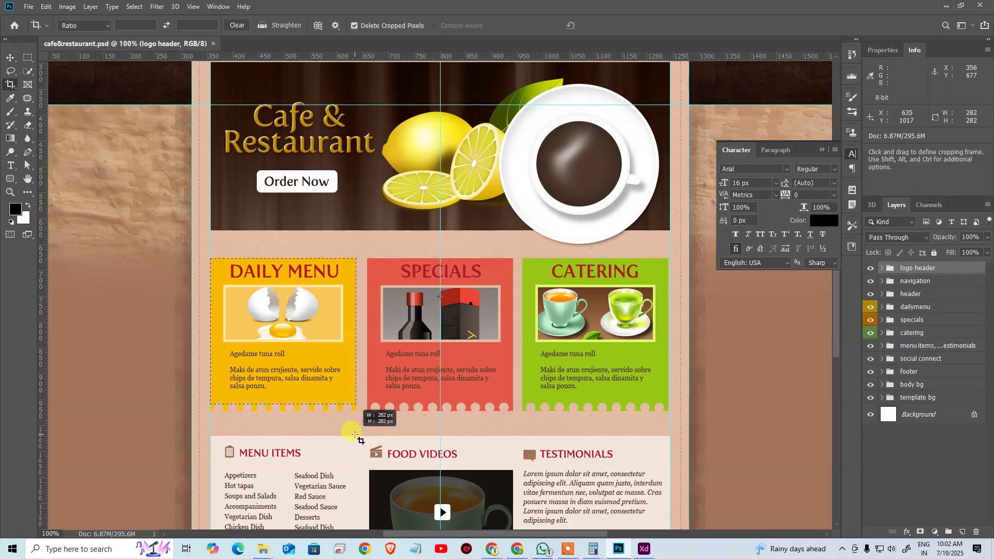
pyautogui.moveTo(355, 434); pyautogui.dragTo(349, 431)
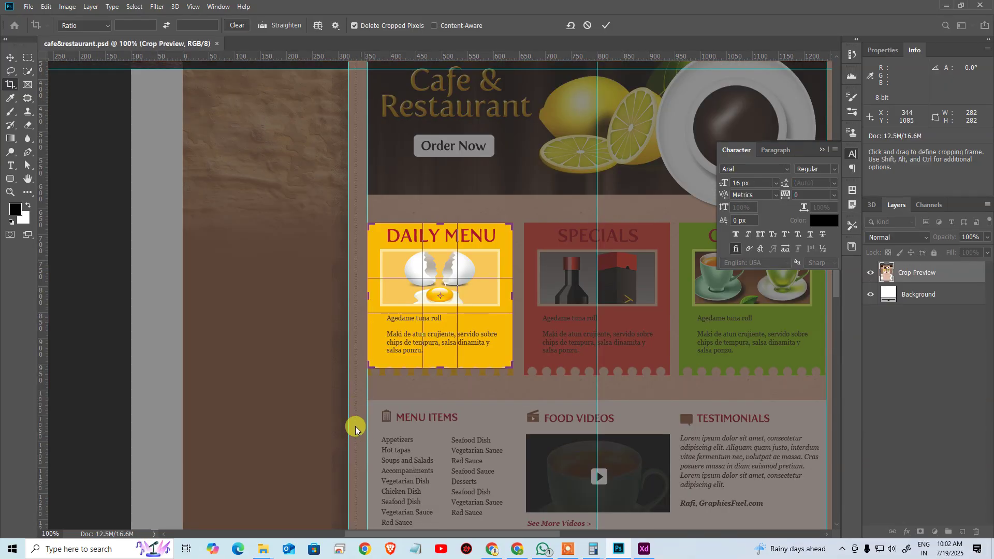
pyautogui.click(318, 25)
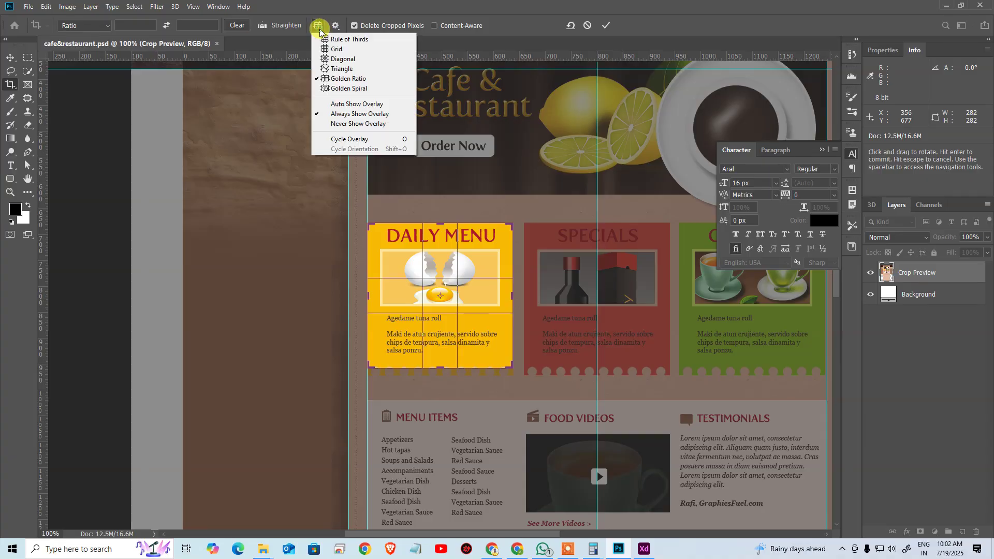
pyautogui.click(357, 88)
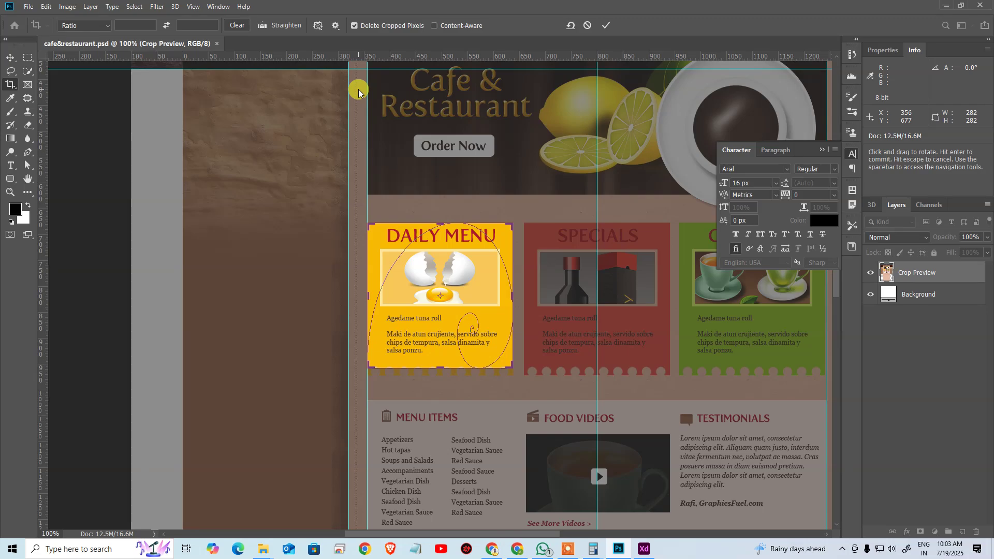
pyautogui.press('Escape')
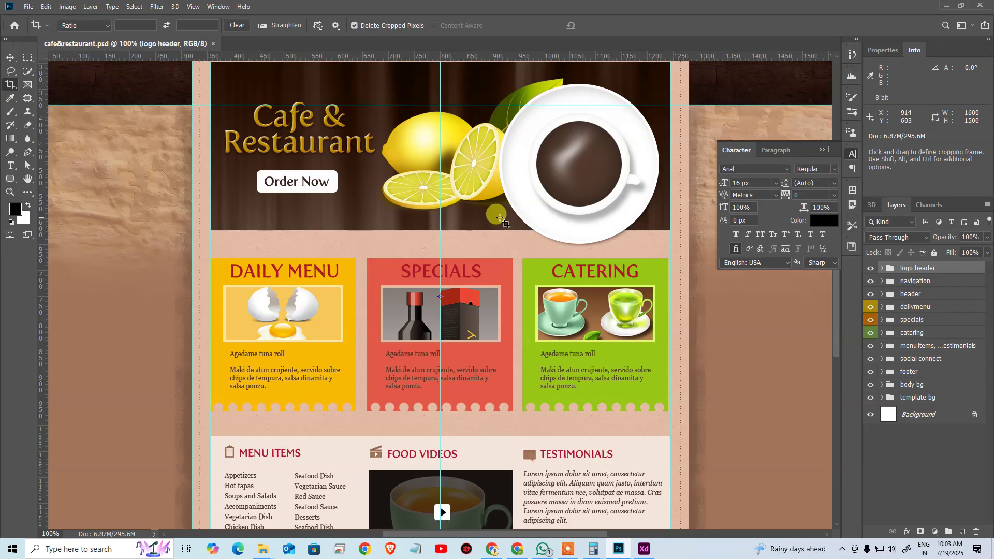
# Activate the Move tool, return to Adobe XD and delete the rectangle from the grid artboard.
pyautogui.scroll(3, 497, 164)
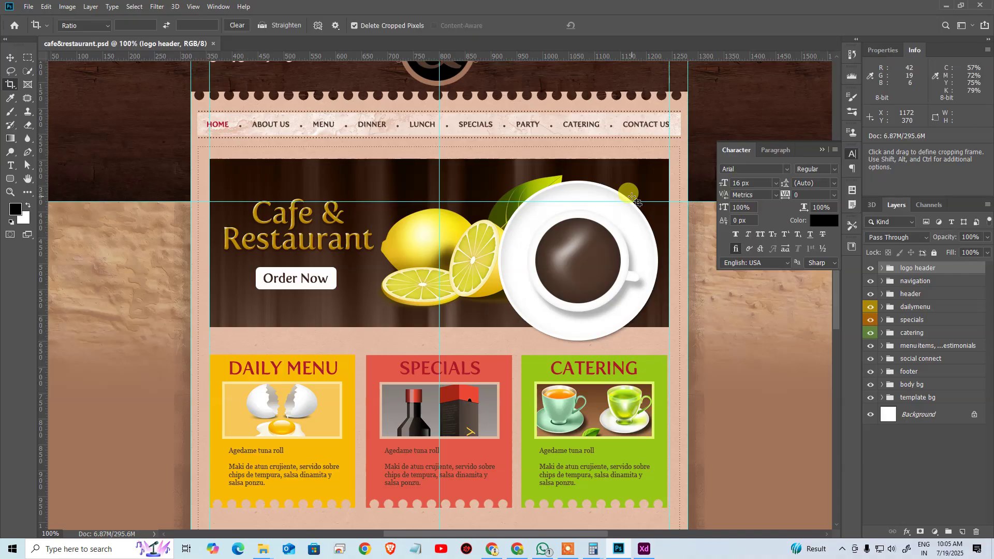
pyautogui.click(10, 57)
pyautogui.hotkey('alt', 'Tab')
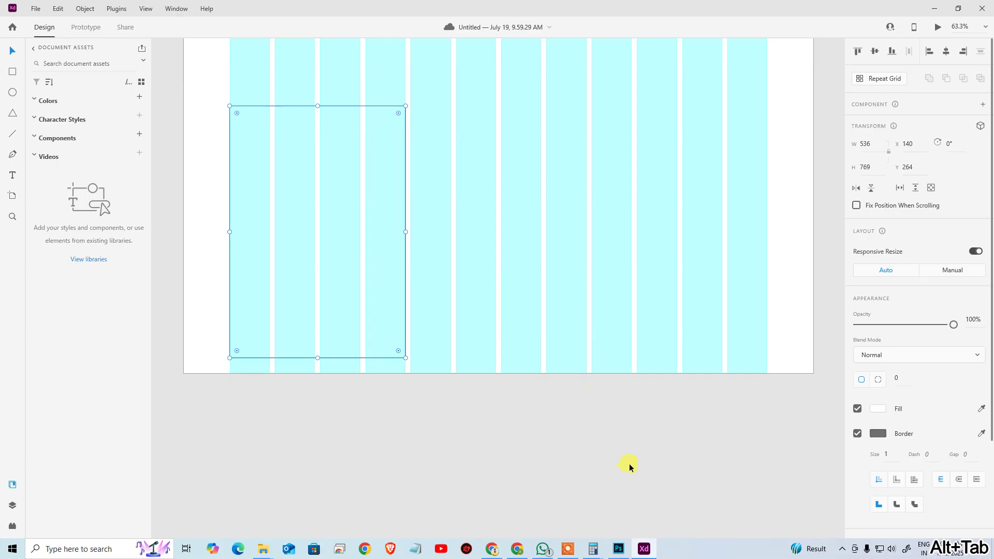
pyautogui.click(628, 464)
pyautogui.scroll(4, 632, 428)
pyautogui.click(375, 400)
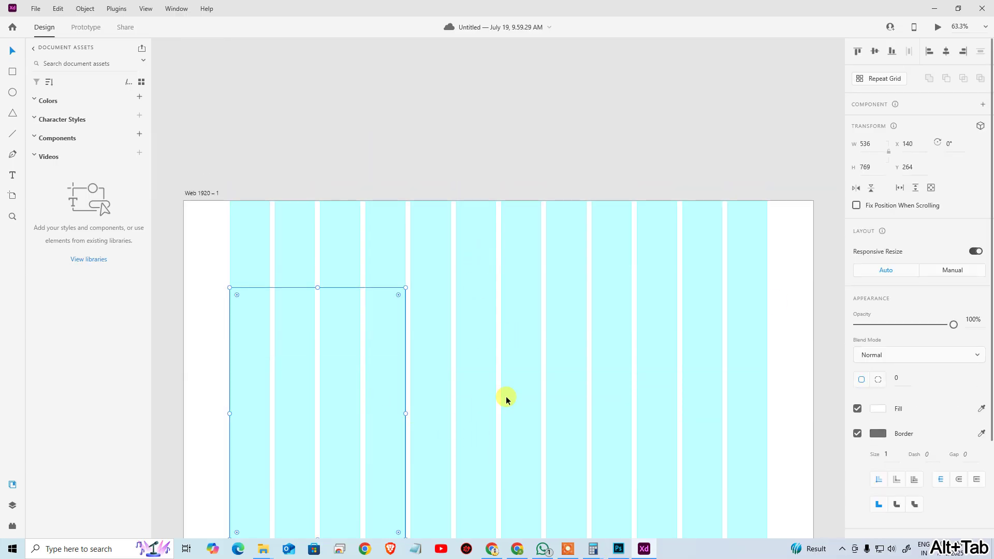
pyautogui.press('Delete')
pyautogui.scroll(-3, 642, 359)
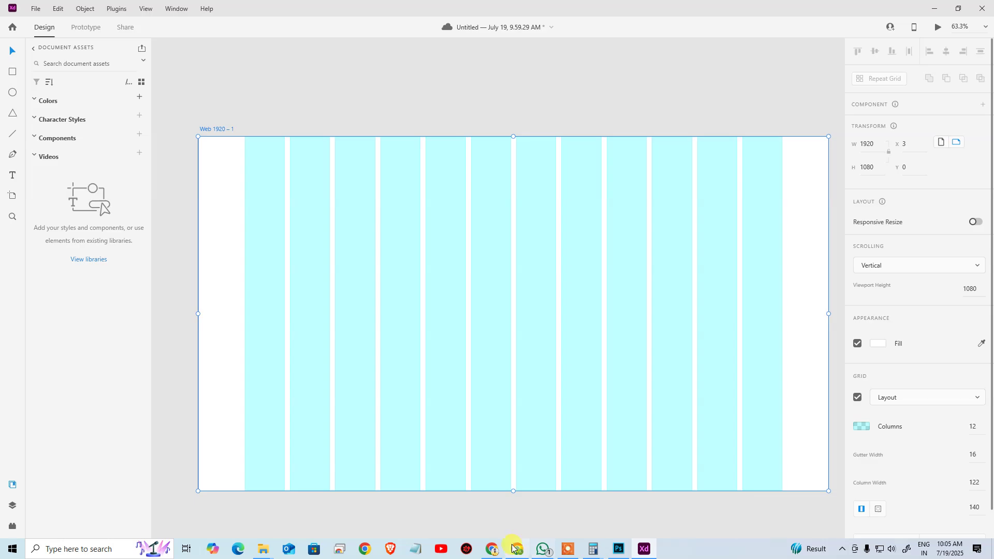
# Switch to the browser and review the golden spiral construction steps in the logo design article.
pyautogui.hotkey('alt', 'Tab')
pyautogui.hotkey('alt', 'Tab')
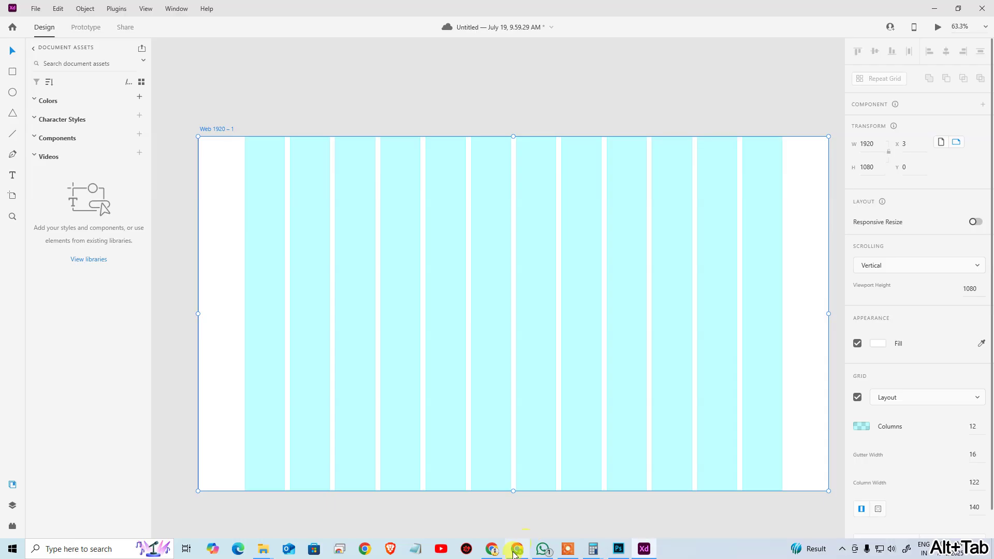
pyautogui.hotkey('alt', 'Tab')
pyautogui.scroll(14, 575, 274)
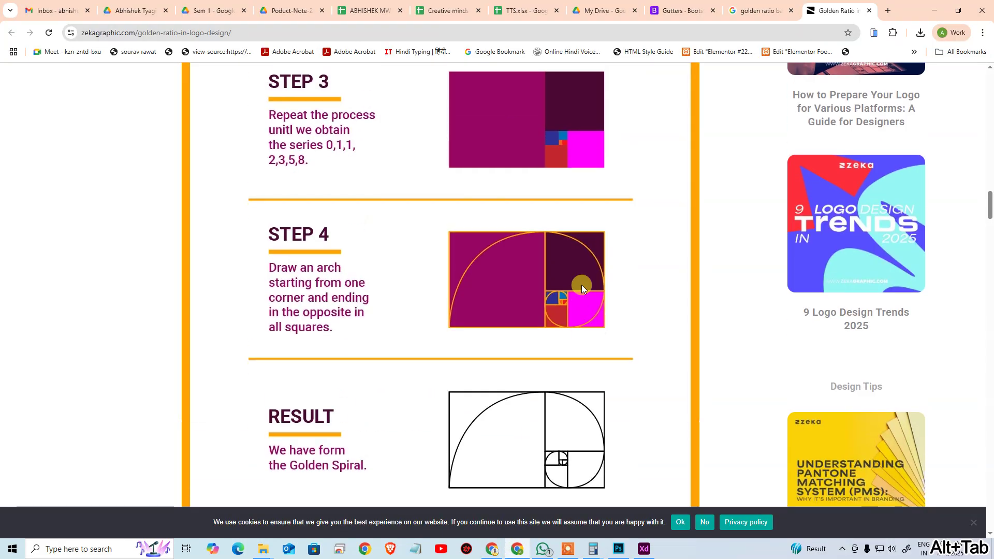
pyautogui.scroll(-3, 647, 311)
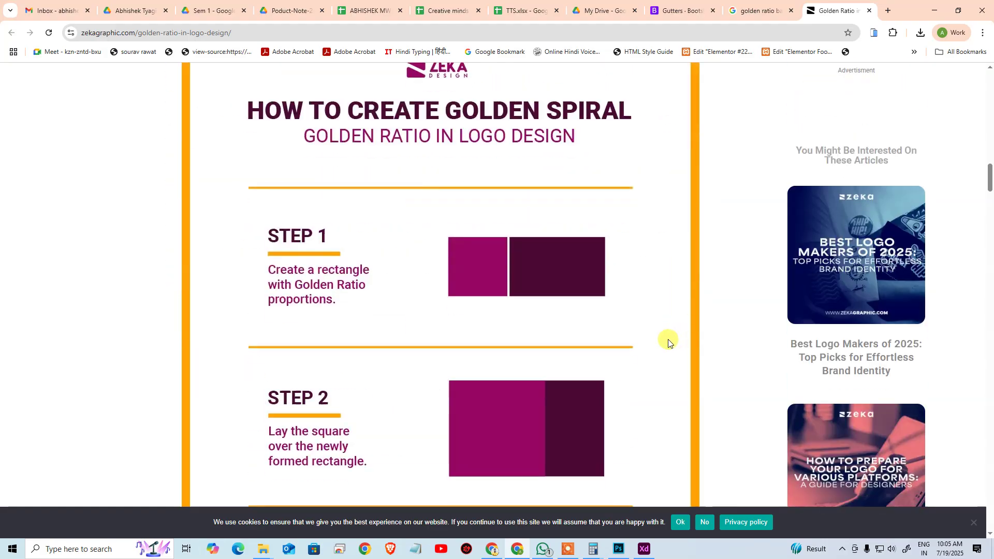
# Return to Adobe XD and turn off the artboard's layout grid.
pyautogui.click(620, 553)
pyautogui.hotkey('alt', 'Tab')
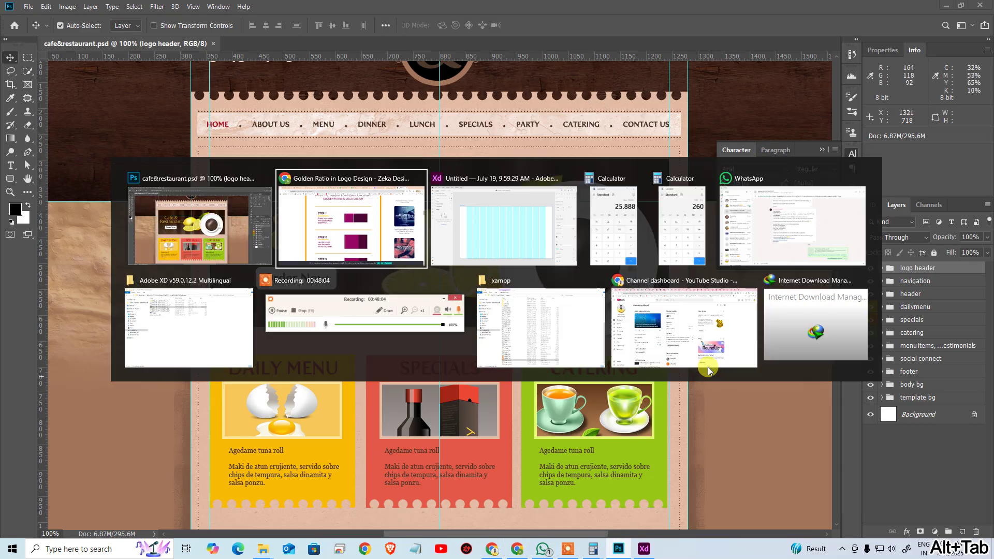
pyautogui.click(503, 240)
pyautogui.click(858, 398)
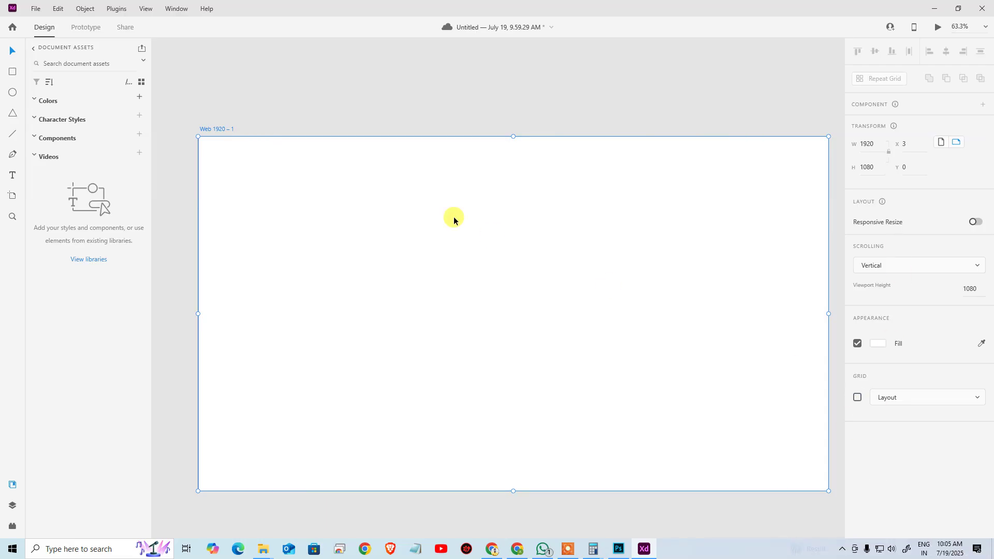
# Draw a small square in the upper middle of the artboard, set its width and height to 50, and activate the Select tool.
pyautogui.click(12, 72)
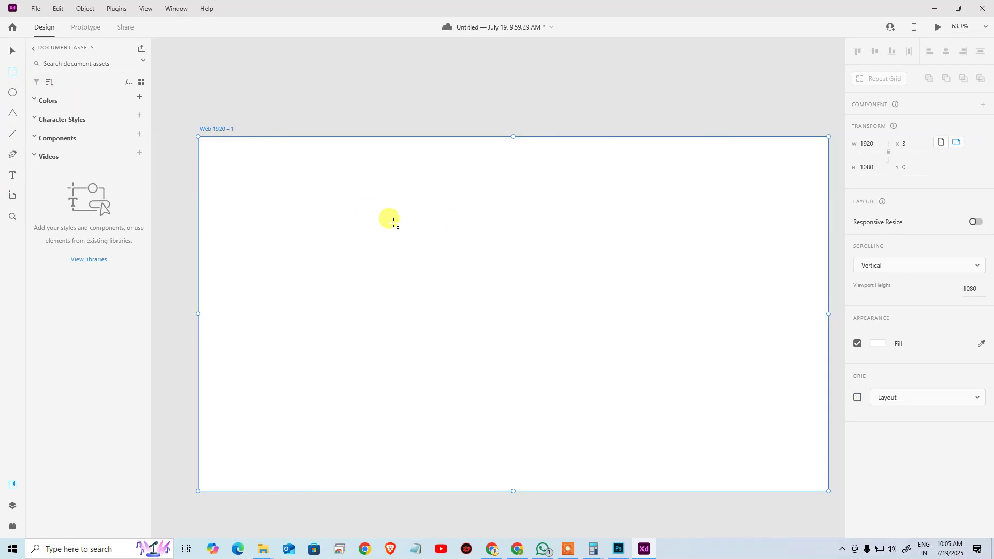
pyautogui.moveTo(395, 224); pyautogui.dragTo(422, 249)
pyautogui.click(863, 144)
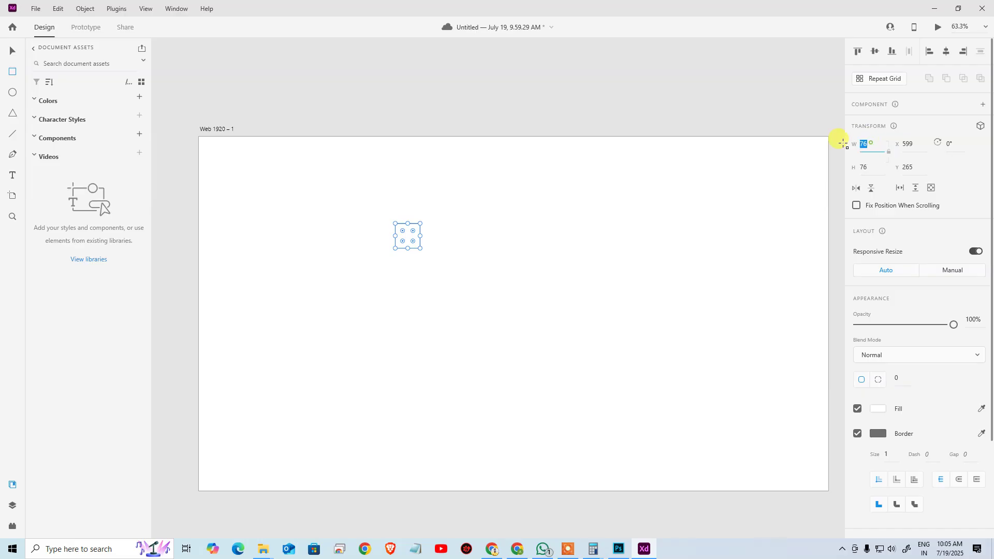
pyautogui.write('50')
pyautogui.press('Tab')
pyautogui.write('50')
pyautogui.press('Return')
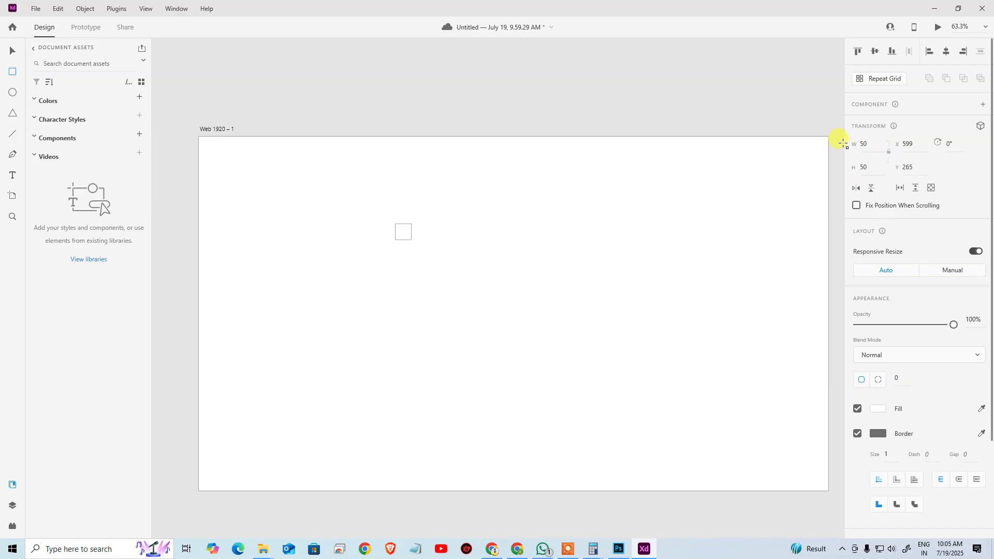
pyautogui.click(15, 51)
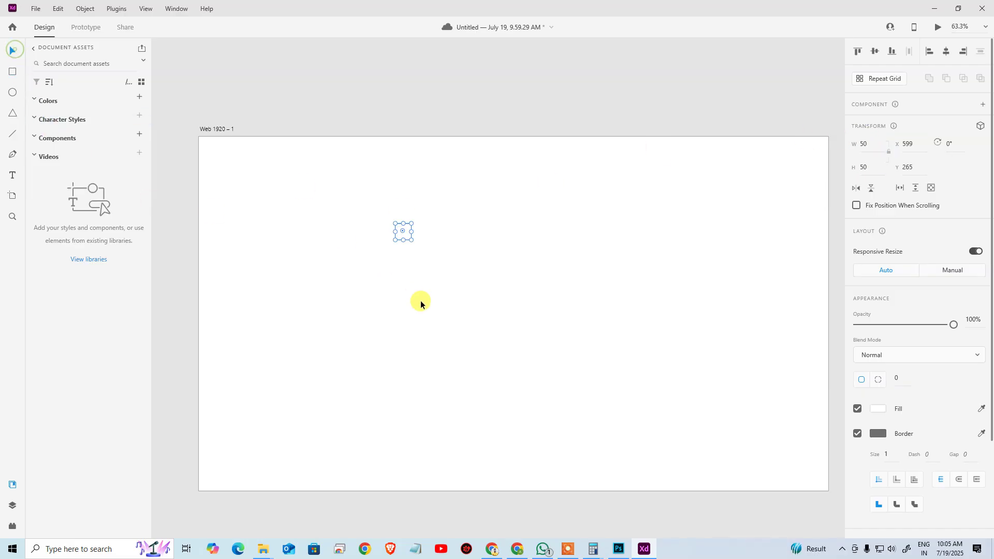
# Duplicate the 50 × 50 square directly below the original so the two share an edge.
pyautogui.click(421, 301)
pyautogui.press('space')
pyautogui.moveTo(394, 236); pyautogui.dragTo(604, 309)
pyautogui.hotkey('ctrl', 'space')
pyautogui.click(524, 240)
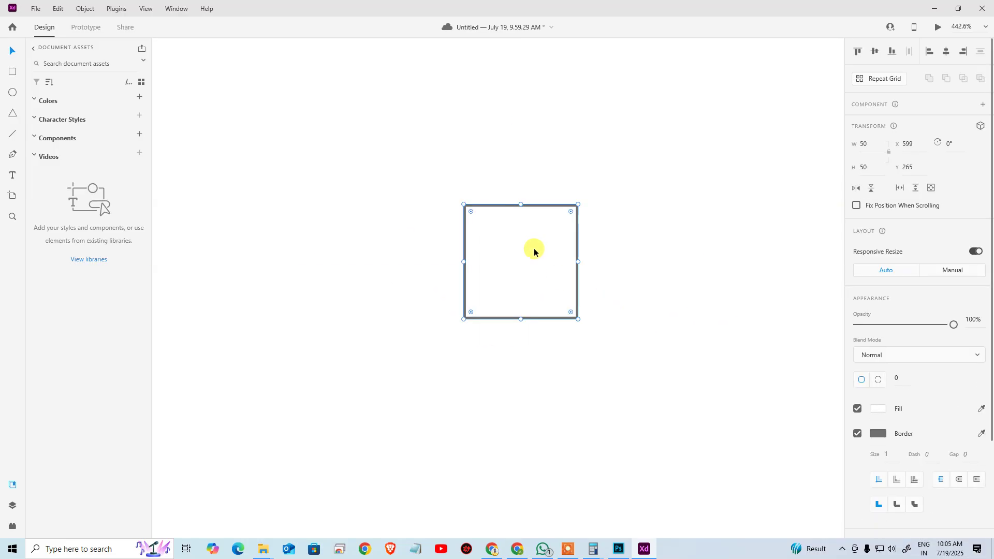
pyautogui.press('alt')
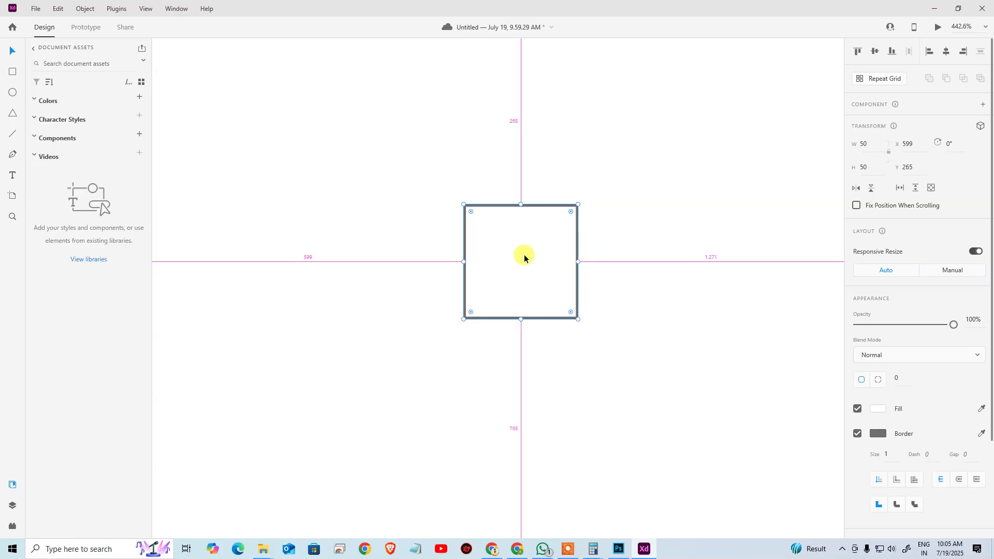
pyautogui.moveTo(524, 257); pyautogui.dragTo(526, 364)
pyautogui.press('space')
pyautogui.moveTo(524, 407); pyautogui.dragTo(539, 266)
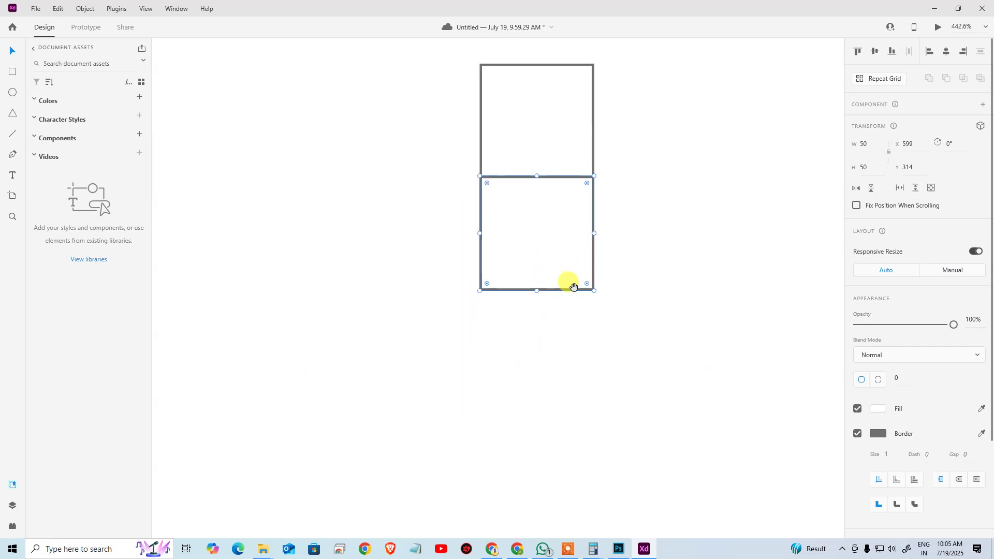
pyautogui.moveTo(621, 373); pyautogui.dragTo(684, 410)
# Copy the upper square to its left and enlarge the copy to 99 × 99, spanning the height of both small squares.
pyautogui.click(597, 136)
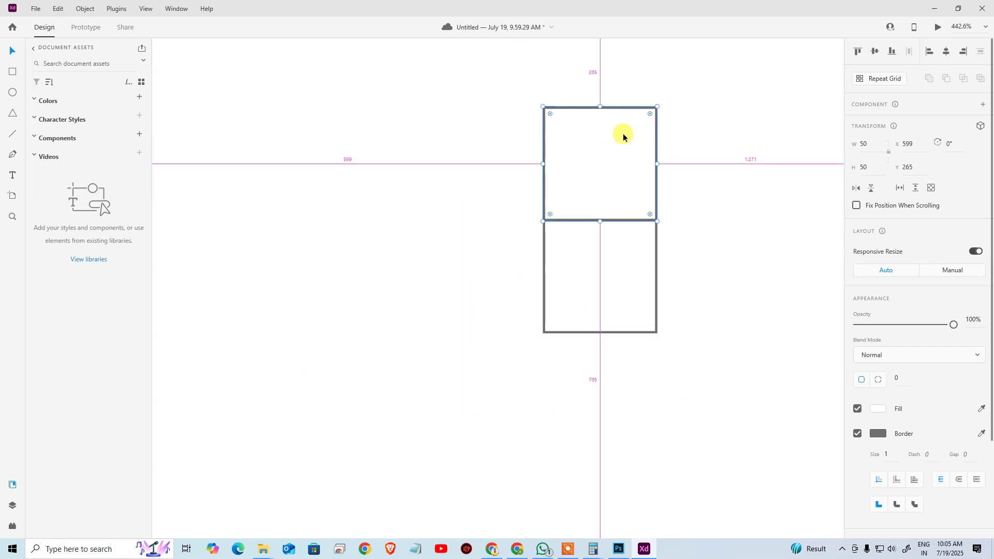
pyautogui.moveTo(624, 136); pyautogui.dragTo(511, 132)
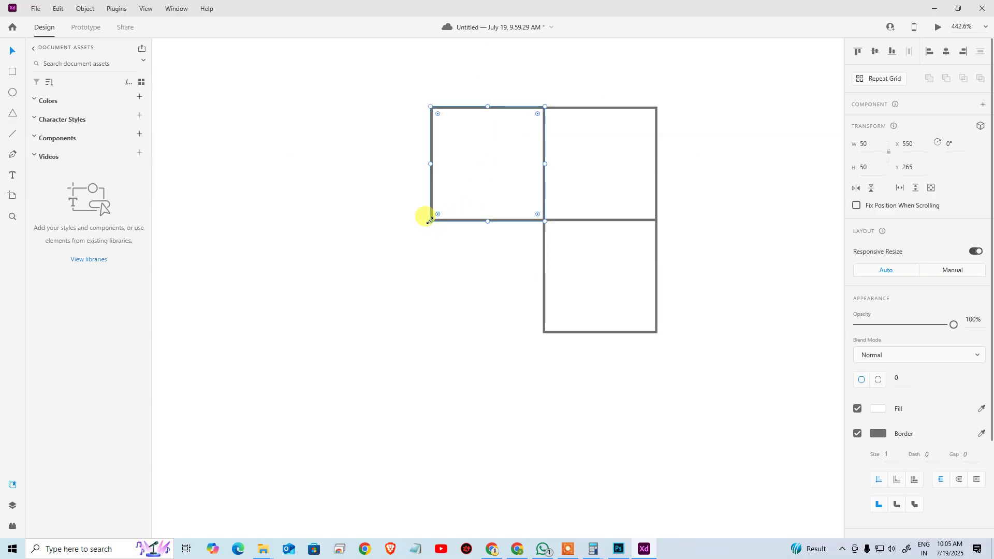
pyautogui.moveTo(430, 221); pyautogui.dragTo(319, 393)
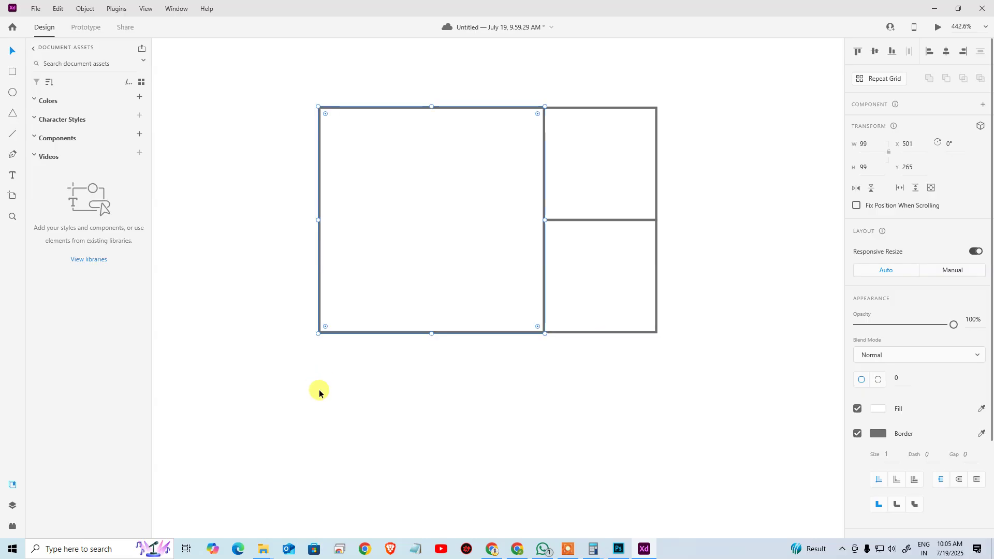
pyautogui.click(466, 382)
pyautogui.click(458, 222)
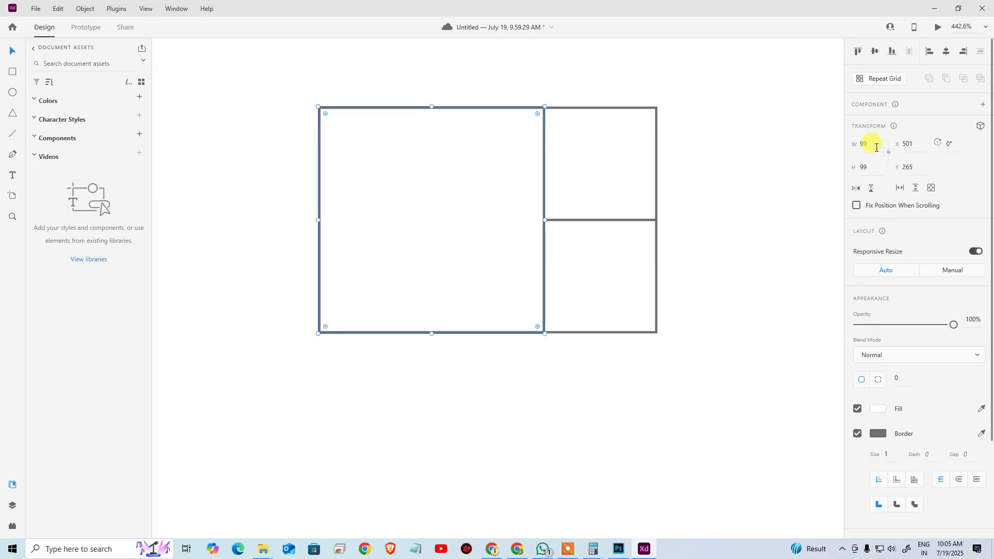
pyautogui.click(700, 216)
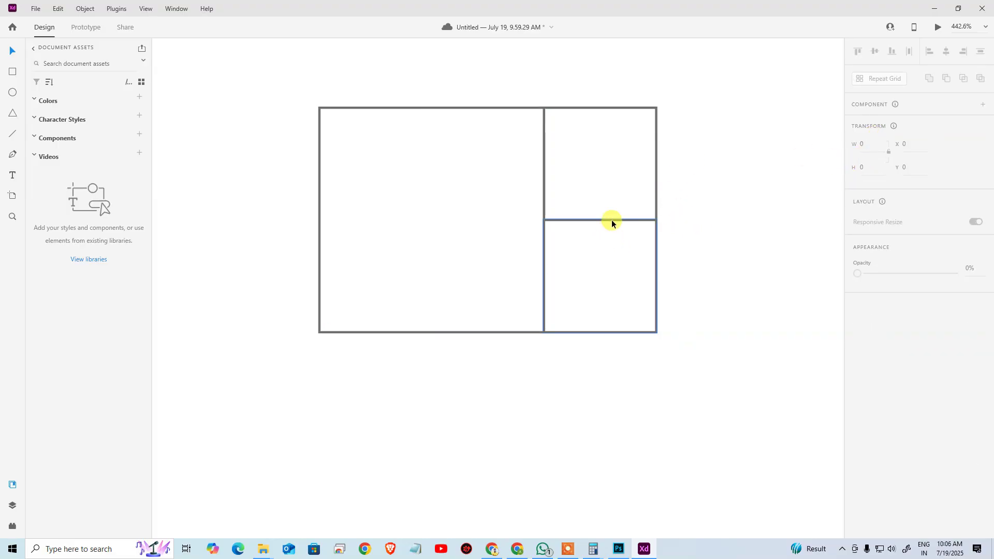
# Nudge the lower small square down to Y 315, and give the upper small square a bright red fill without a border.
pyautogui.click(611, 244)
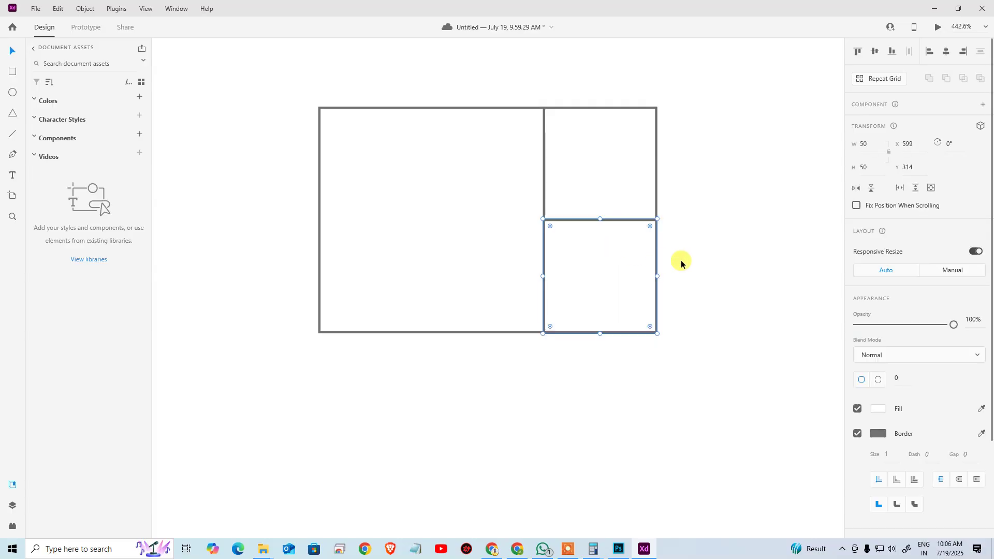
pyautogui.press('Down')
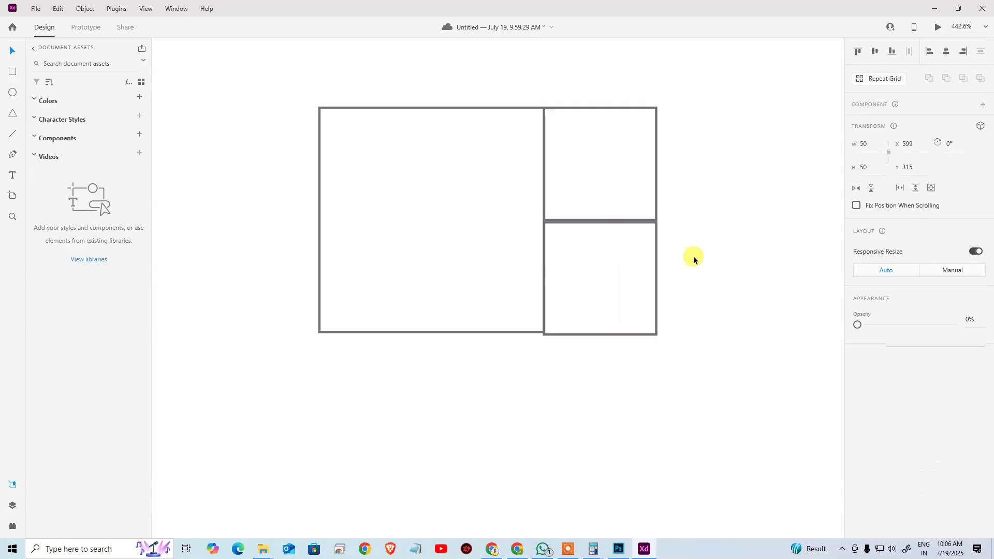
pyautogui.click(618, 213)
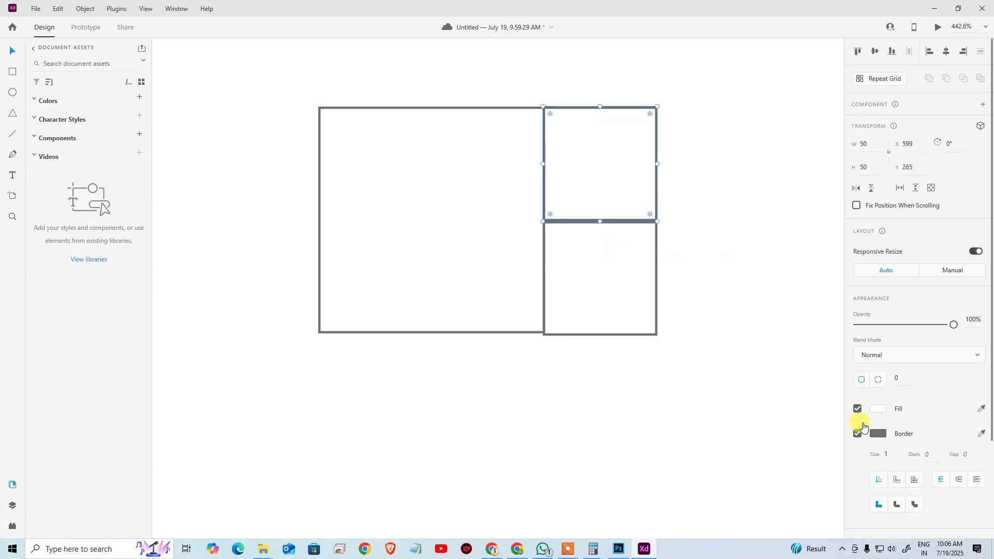
pyautogui.click(858, 433)
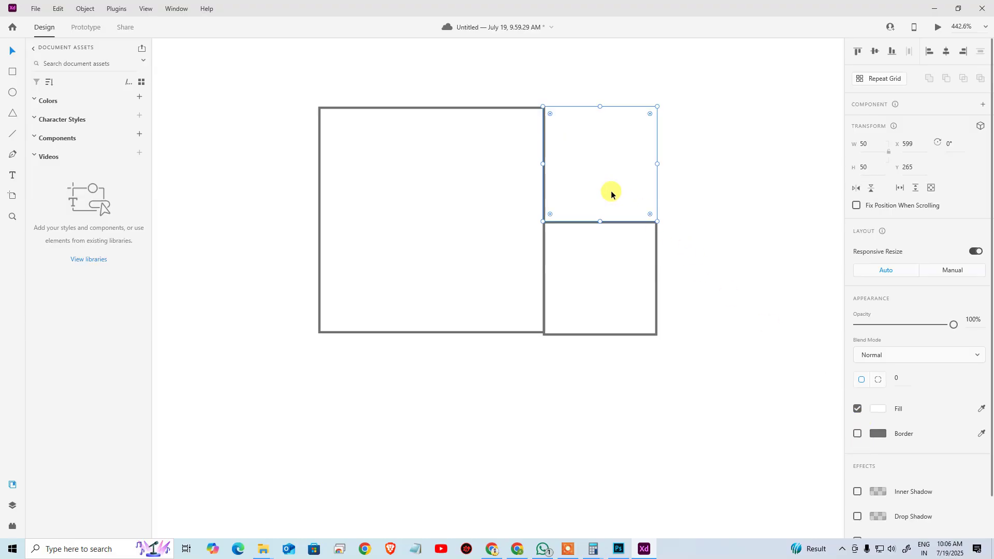
pyautogui.click(878, 409)
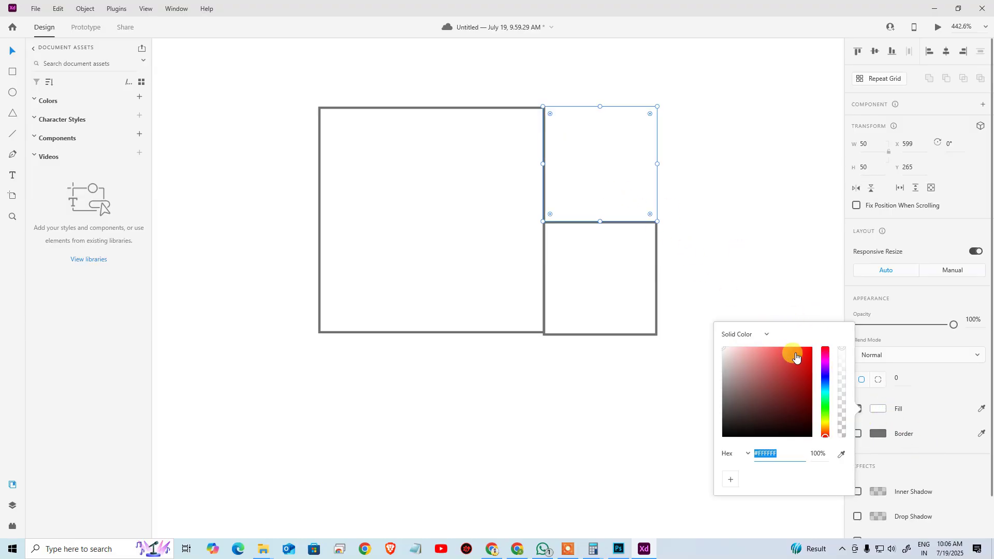
pyautogui.moveTo(799, 354); pyautogui.dragTo(834, 322)
pyautogui.click(721, 222)
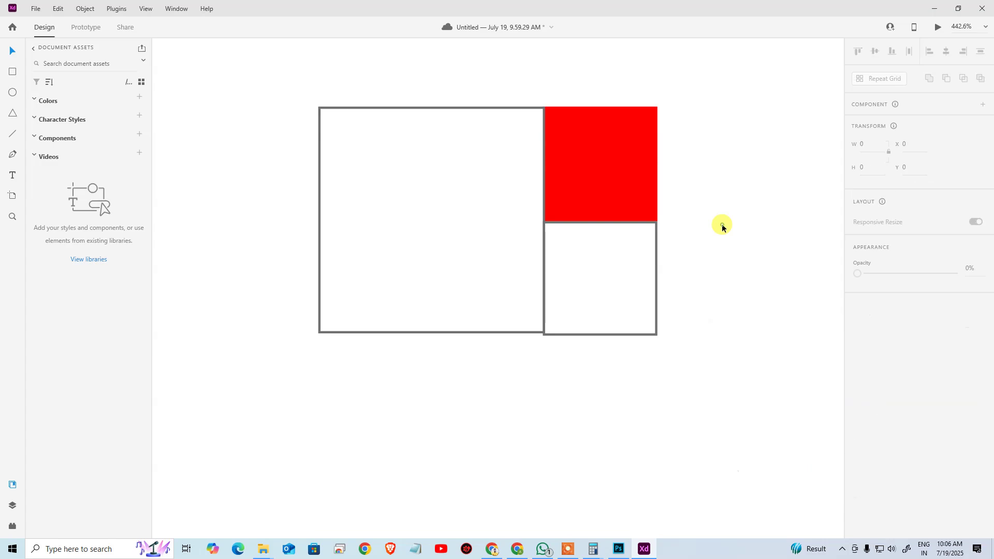
# Remove the border of the lower small square and fill it with dark red.
pyautogui.click(639, 275)
pyautogui.click(857, 434)
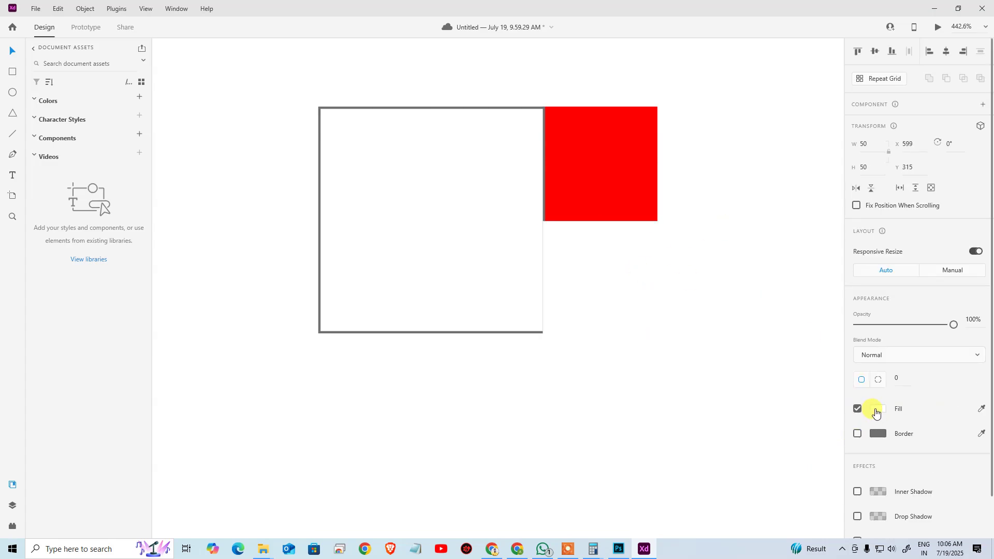
pyautogui.click(876, 413)
pyautogui.click(791, 376)
pyautogui.click(742, 253)
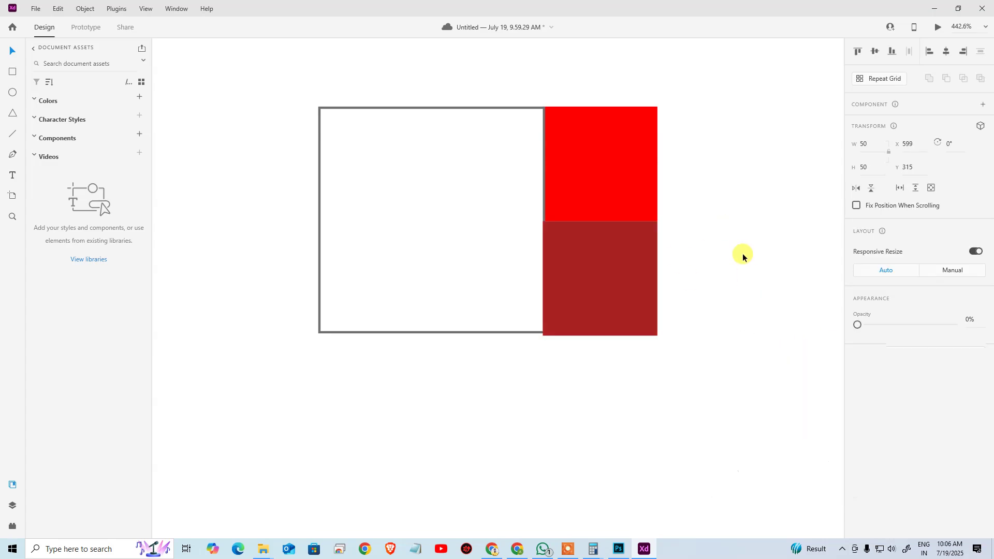
pyautogui.click(641, 272)
pyautogui.moveTo(641, 273); pyautogui.dragTo(644, 277)
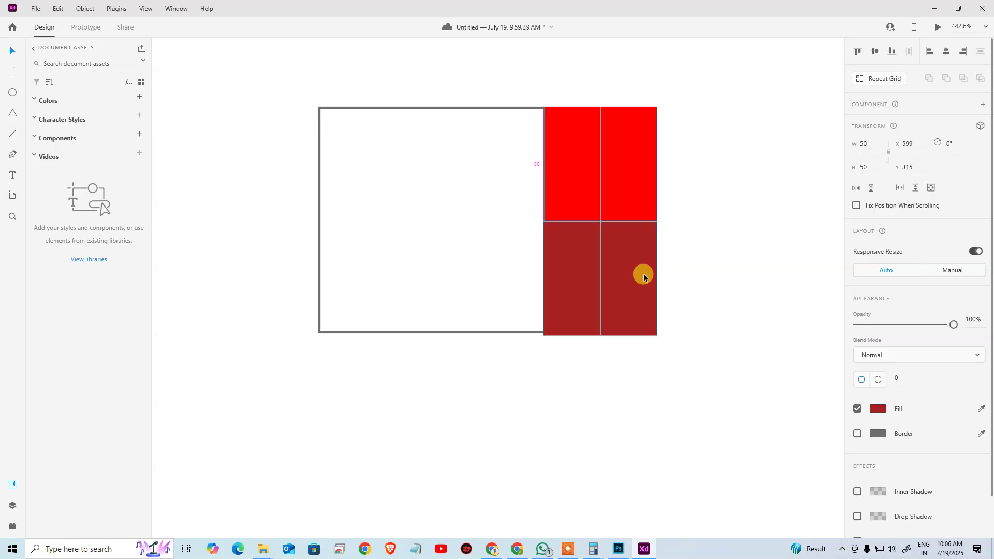
pyautogui.click(752, 288)
# Remove the border of the large square and fill it with purple.
pyautogui.click(545, 284)
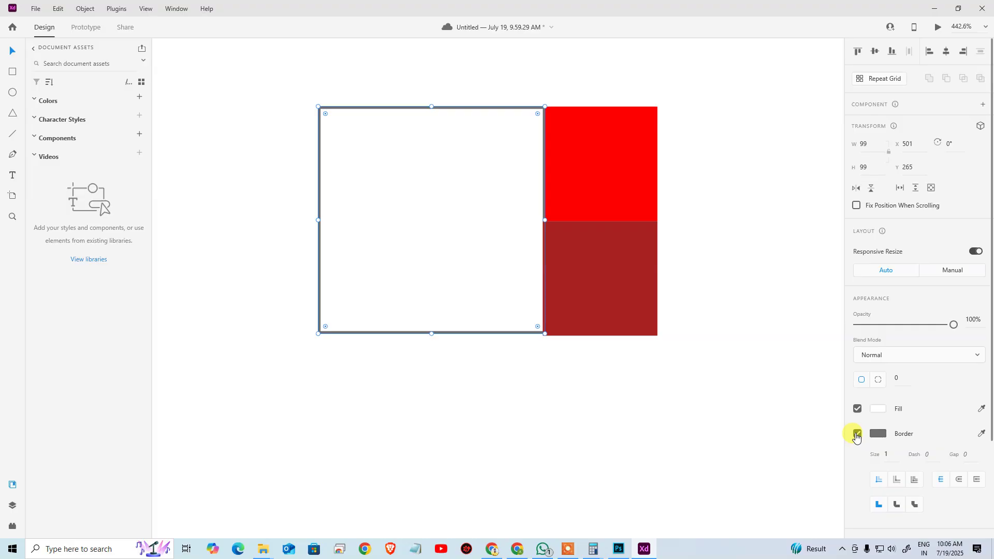
pyautogui.click(856, 435)
pyautogui.click(879, 409)
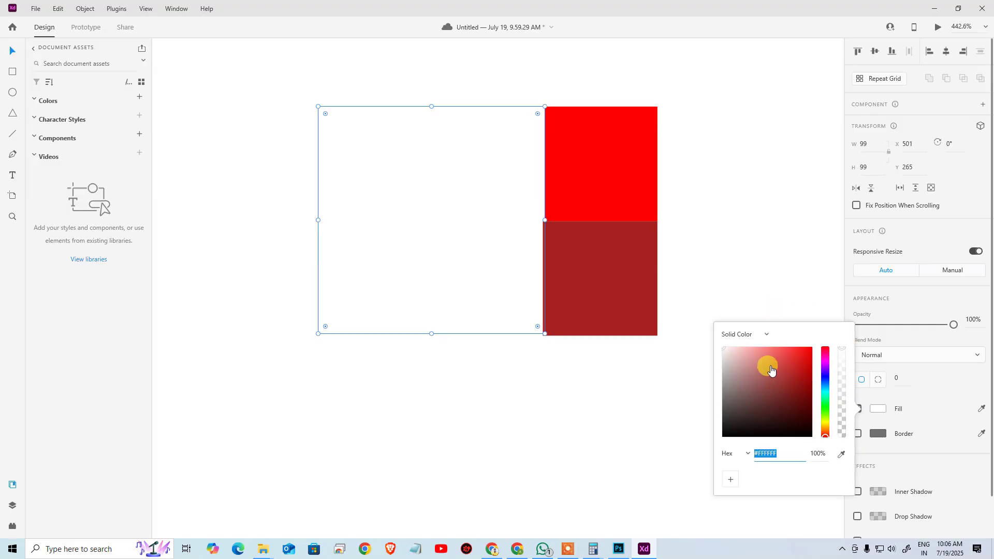
pyautogui.click(826, 363)
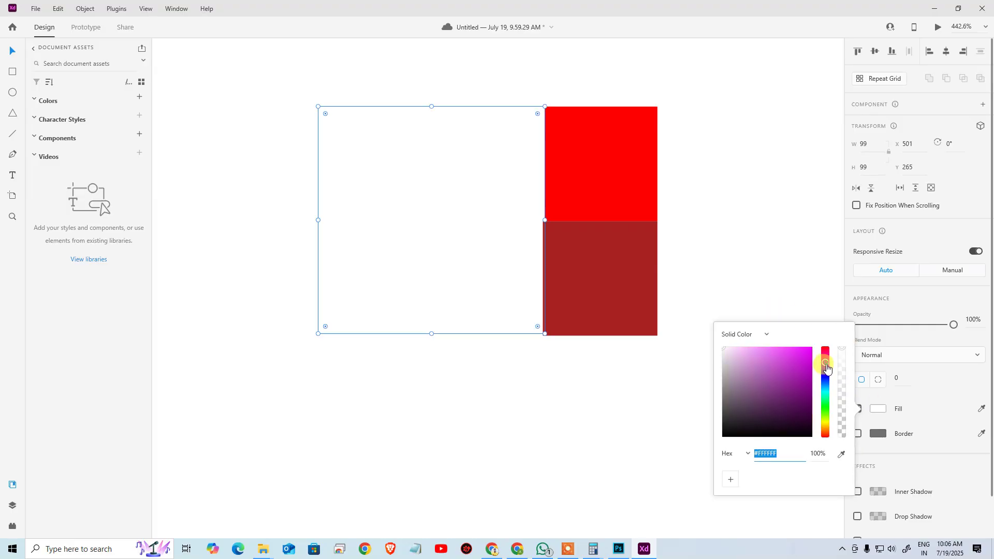
pyautogui.click(825, 371)
pyautogui.moveTo(806, 371); pyautogui.dragTo(782, 380)
pyautogui.click(721, 222)
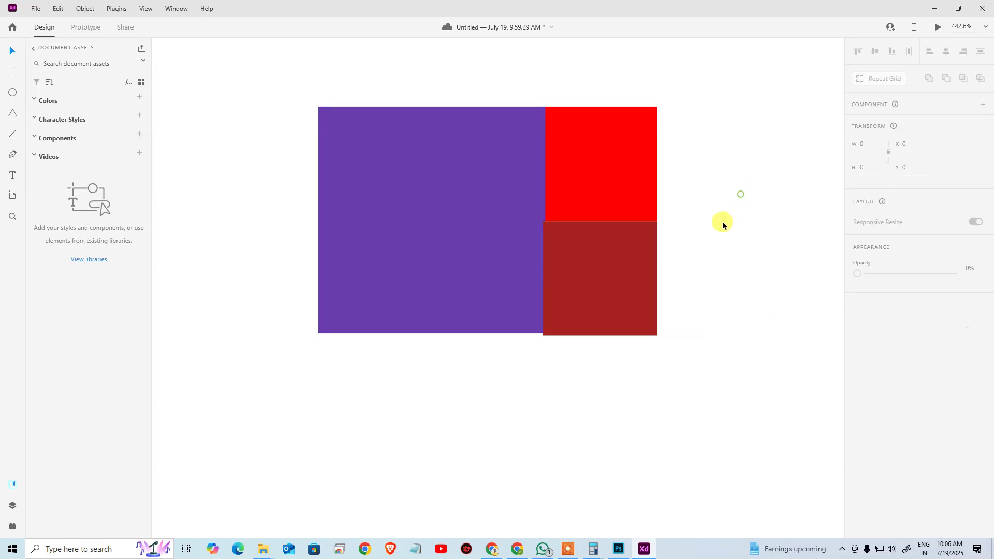
# Align the purple square flush with the two red squares and enlarge it to 100 × 100 at X 499.
pyautogui.click(471, 244)
pyautogui.moveTo(483, 237); pyautogui.dragTo(482, 242)
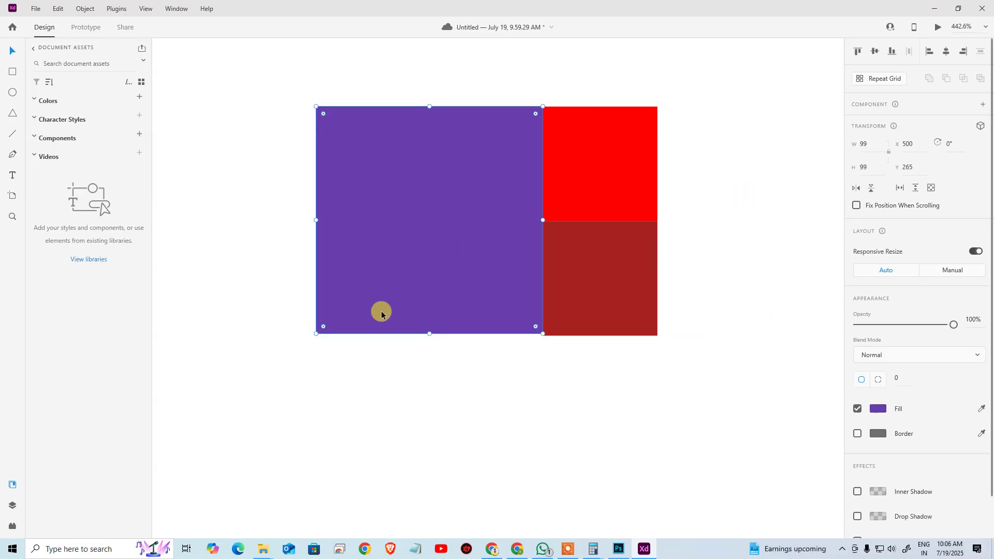
pyautogui.moveTo(315, 334); pyautogui.dragTo(313, 336)
pyautogui.click(437, 382)
pyautogui.click(462, 254)
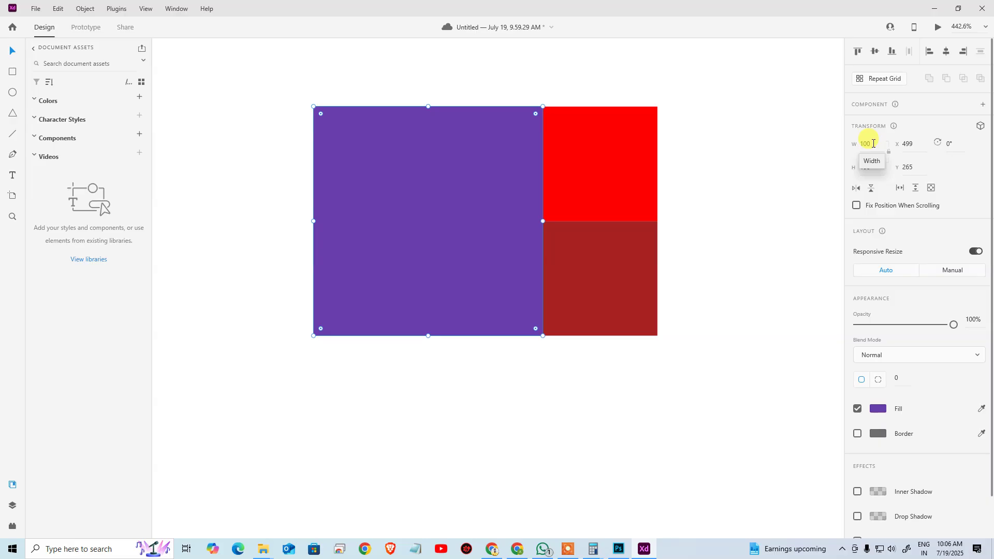
pyautogui.hotkey('ctrl', '-')
pyautogui.hotkey('ctrl', '-')
pyautogui.hotkey('ctrl', '-')
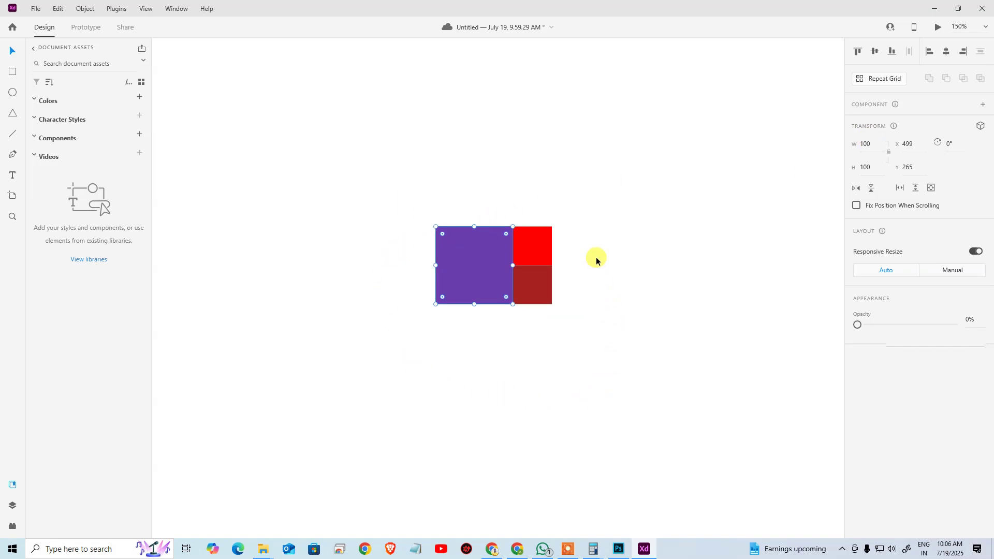
pyautogui.click(721, 195)
# Switch to the browser and review the golden spiral construction steps and the golden ratio explanation in the logo design article.
pyautogui.hotkey('alt', 'Tab')
pyautogui.hotkey('alt', 'Tab')
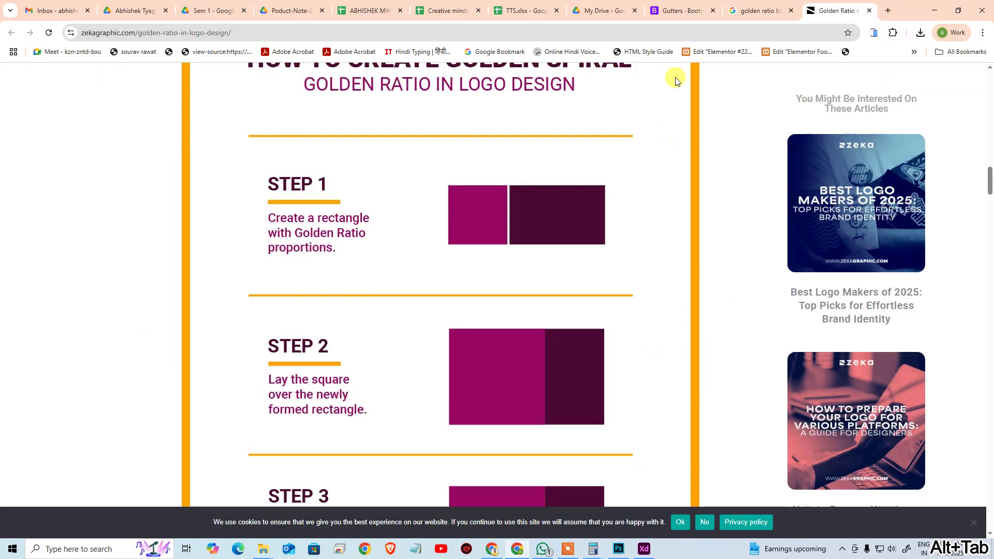
pyautogui.click(681, 7)
pyautogui.click(748, 8)
pyautogui.click(831, 4)
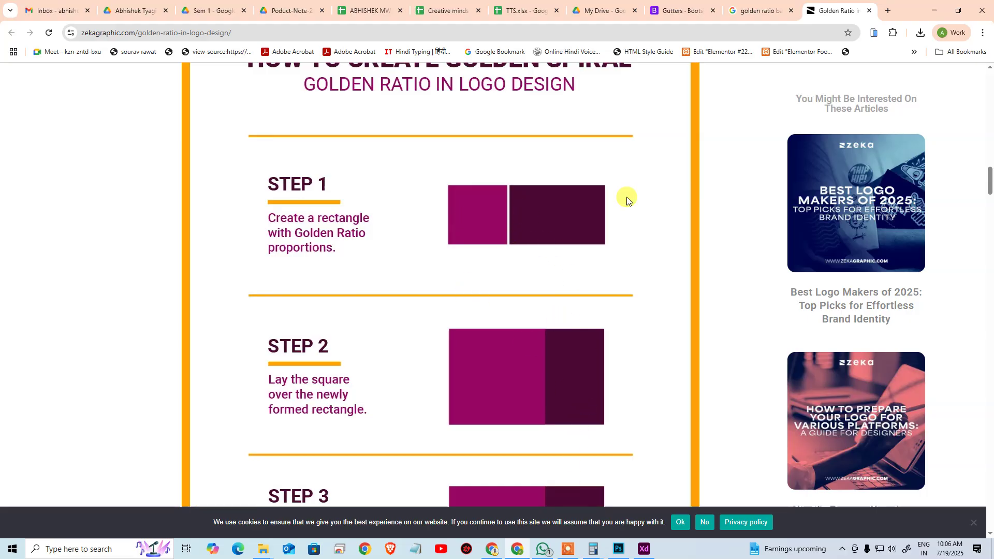
pyautogui.scroll(-2, 575, 274)
pyautogui.scroll(-3, 585, 290)
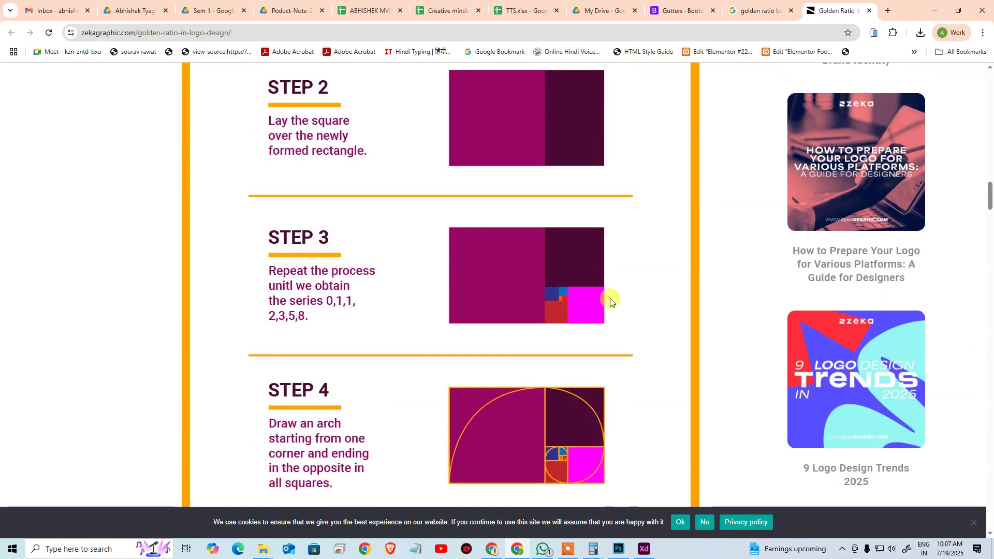
pyautogui.scroll(-4, 639, 299)
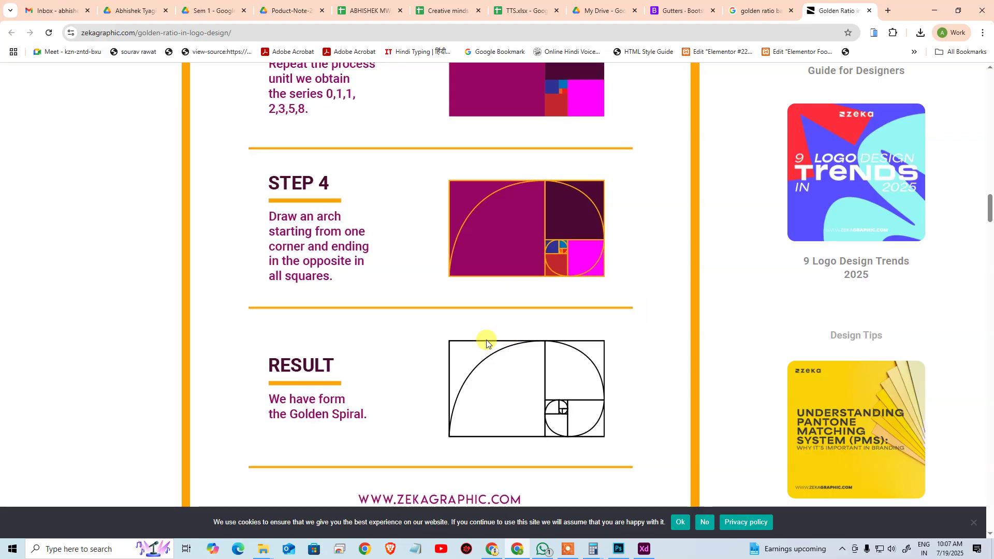
pyautogui.scroll(15, 508, 404)
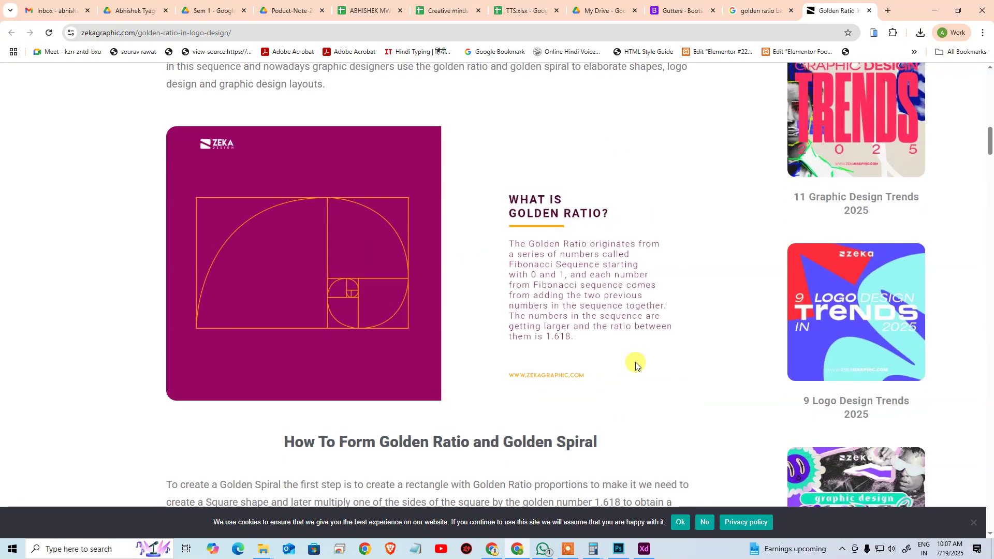
pyautogui.scroll(5, 636, 364)
# Open the Zeka Design article from the golden ratio logo search results and examine its Twitter, Apple, Pepsi and National Geographic logo examples.
pyautogui.click(758, 10)
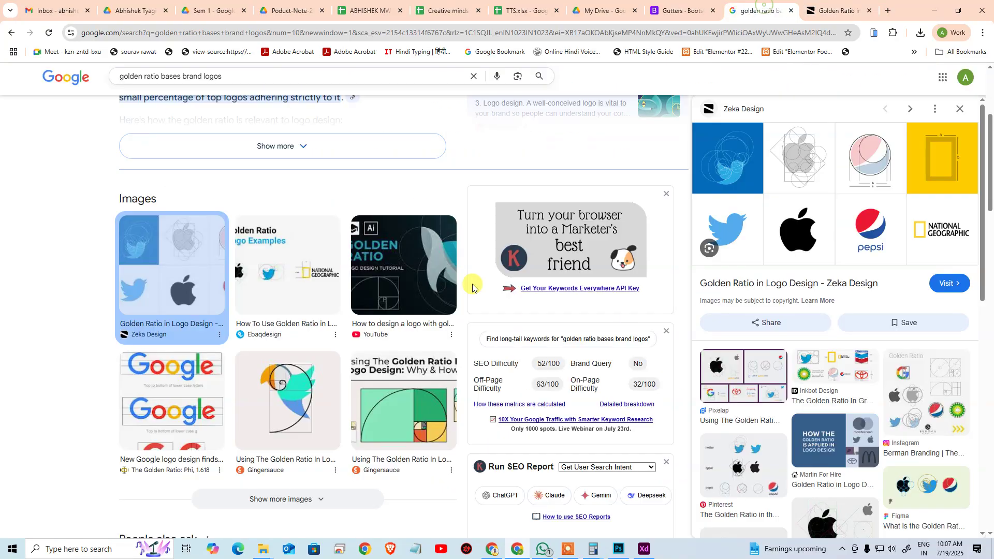
pyautogui.click(734, 161)
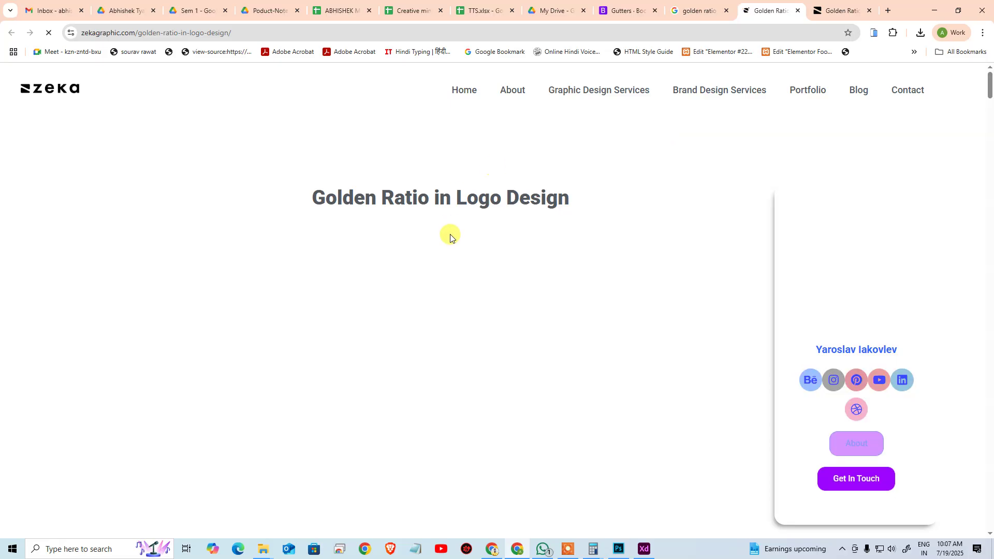
pyautogui.scroll(-6, 501, 321)
pyautogui.scroll(-15, 502, 321)
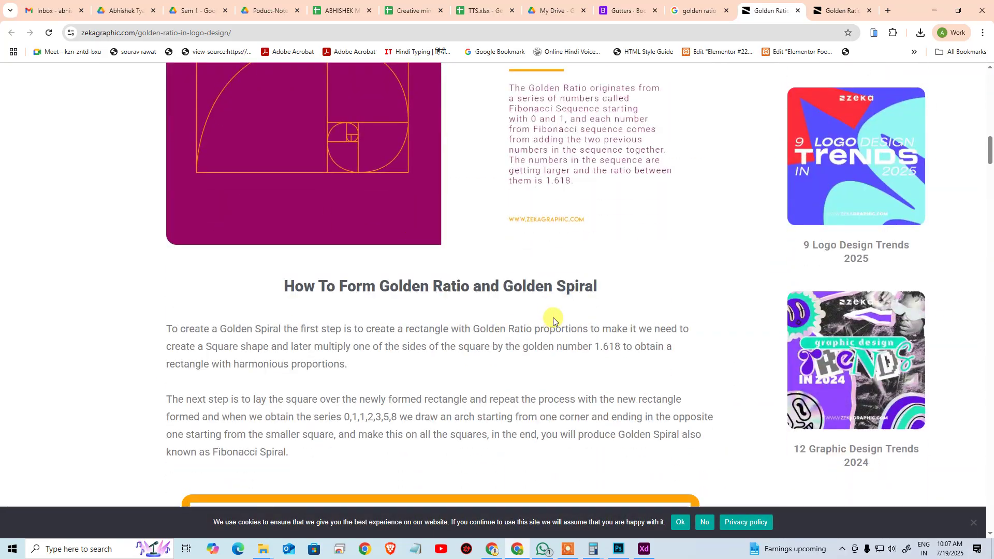
pyautogui.scroll(-20, 698, 223)
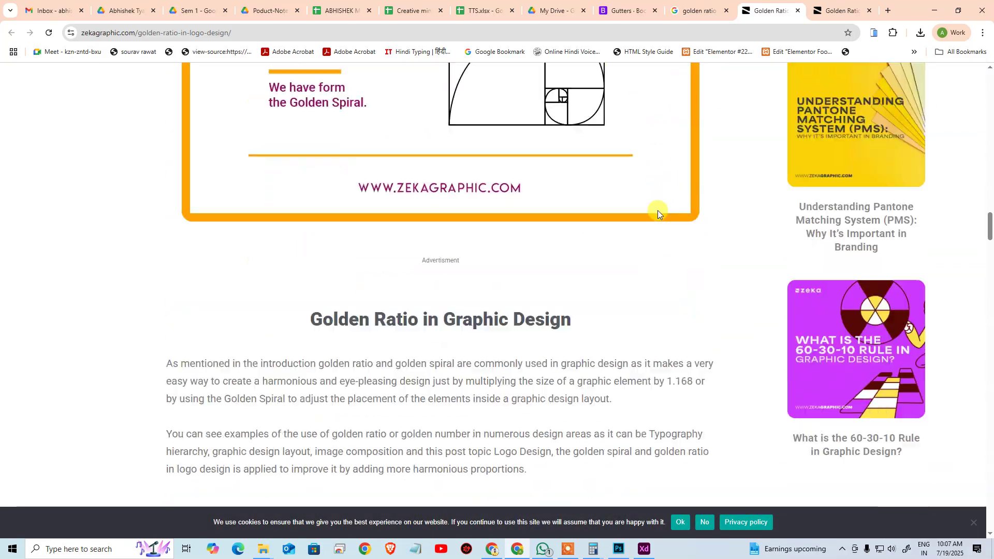
pyautogui.scroll(-11, 658, 190)
pyautogui.scroll(3, 667, 187)
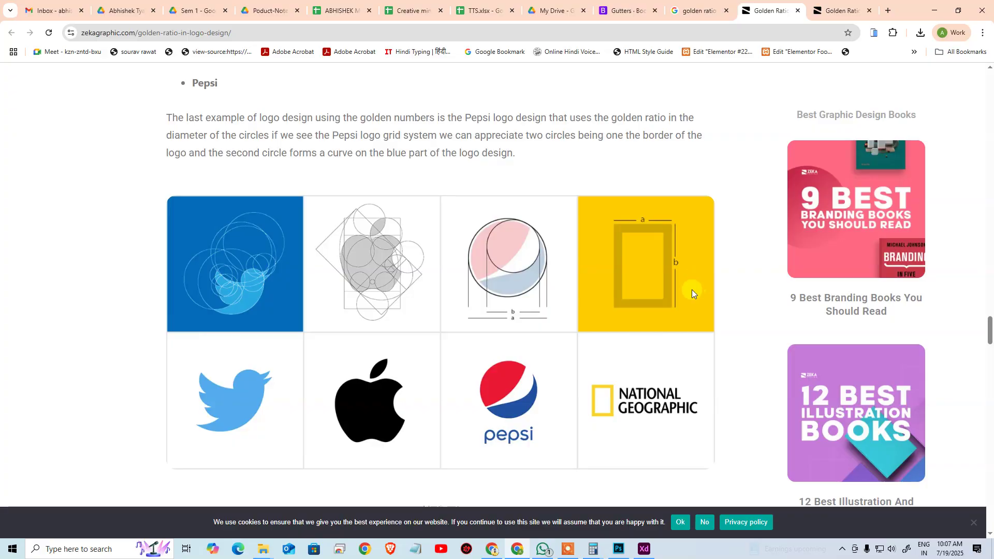
pyautogui.scroll(-10, 692, 289)
pyautogui.scroll(-5, 651, 311)
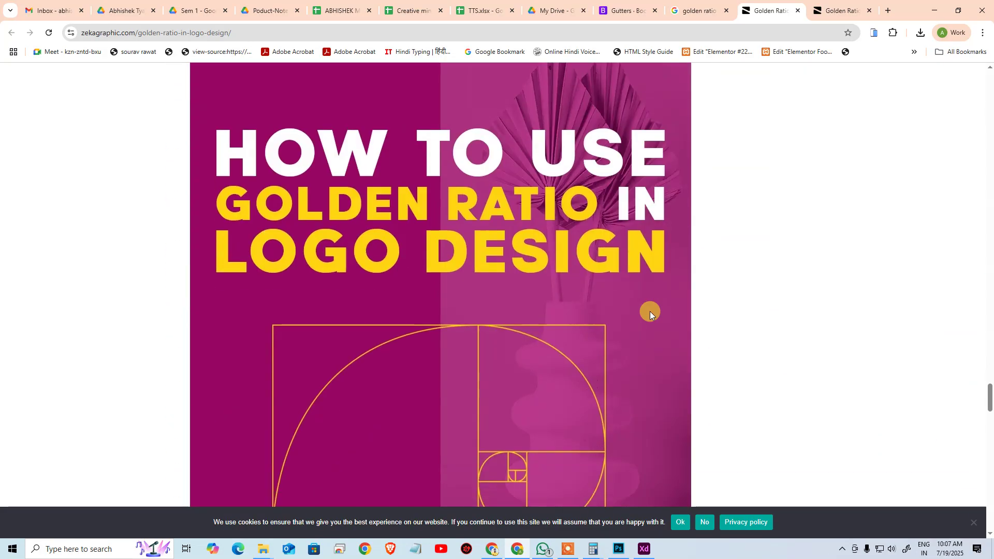
# Skim the rest of the Zeka Design article to its end and close both golden ratio article tabs.
pyautogui.scroll(-15, 631, 323)
pyautogui.scroll(-6, 631, 324)
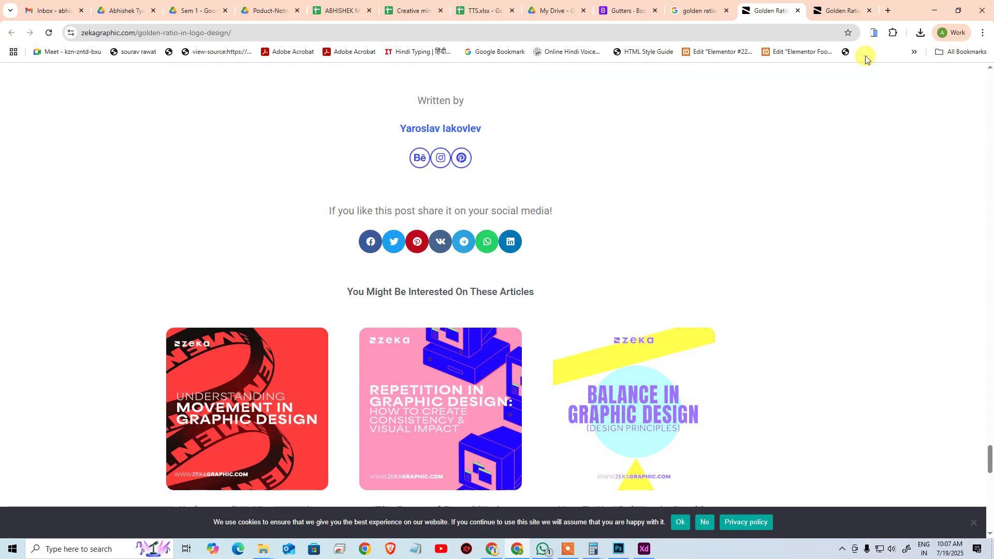
pyautogui.click(798, 10)
pyautogui.click(795, 10)
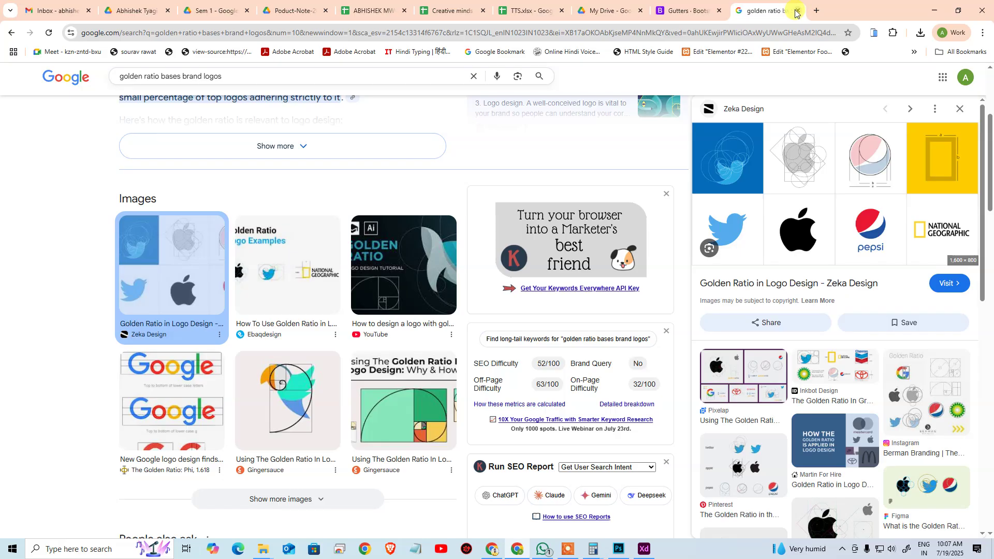
# Search for "golden ratio bases monuments" and show the image results.
pyautogui.click(272, 79)
pyautogui.hotkey('ctrl', 'shift', 'Left')
pyautogui.hotkey('ctrl', 'shift', 'Left')
pyautogui.write('m')
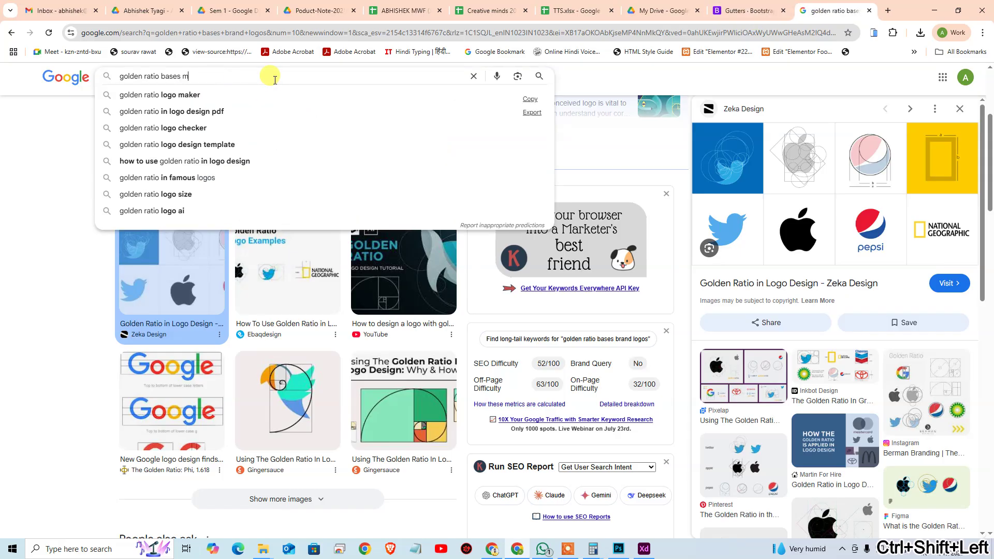
pyautogui.write('onument')
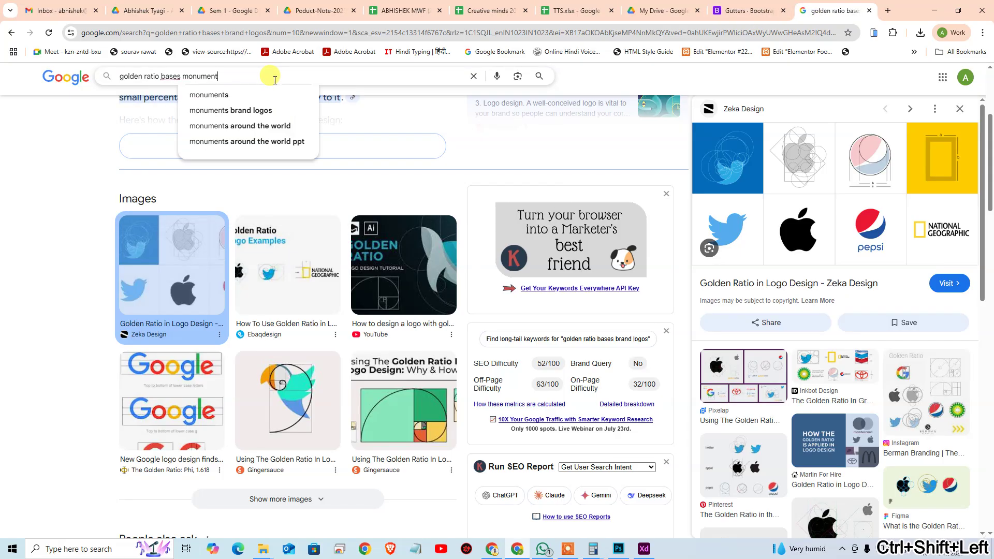
pyautogui.write('s')
pyautogui.press('Return')
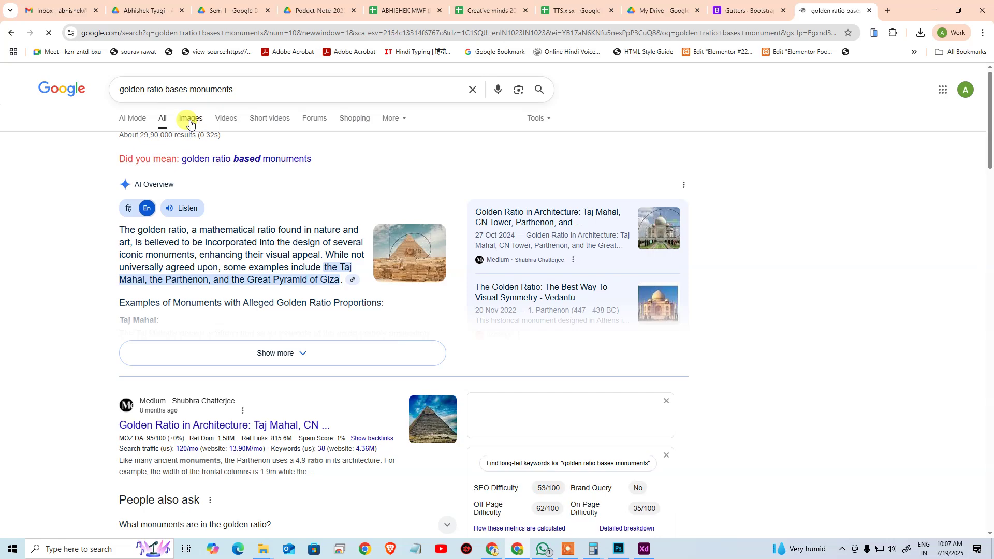
pyautogui.click(190, 120)
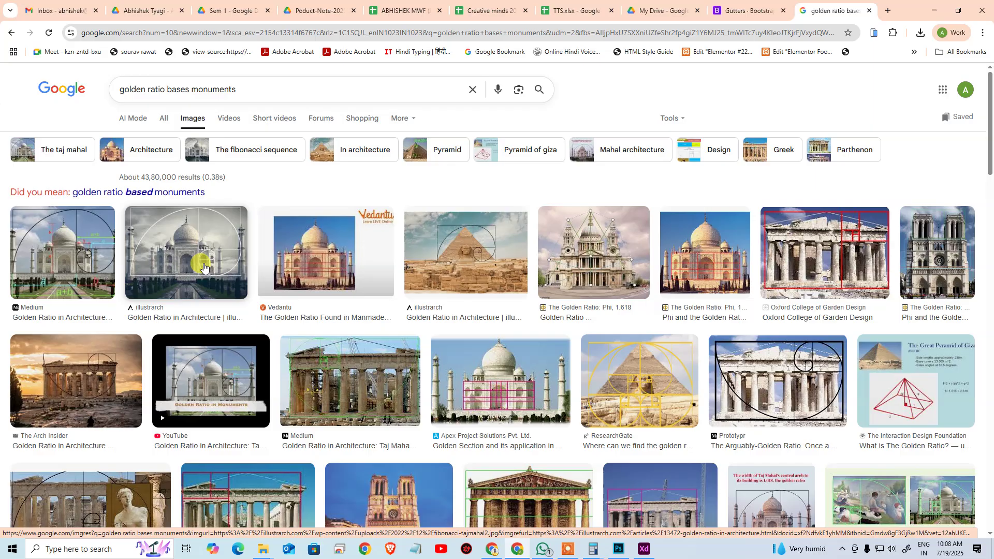
# Preview the golden ratio overlays on the Vedantu Taj Mahal, the illustrarch pyramid, and the Oxford College of Garden Design and Medium Parthenon images.
pyautogui.click(330, 267)
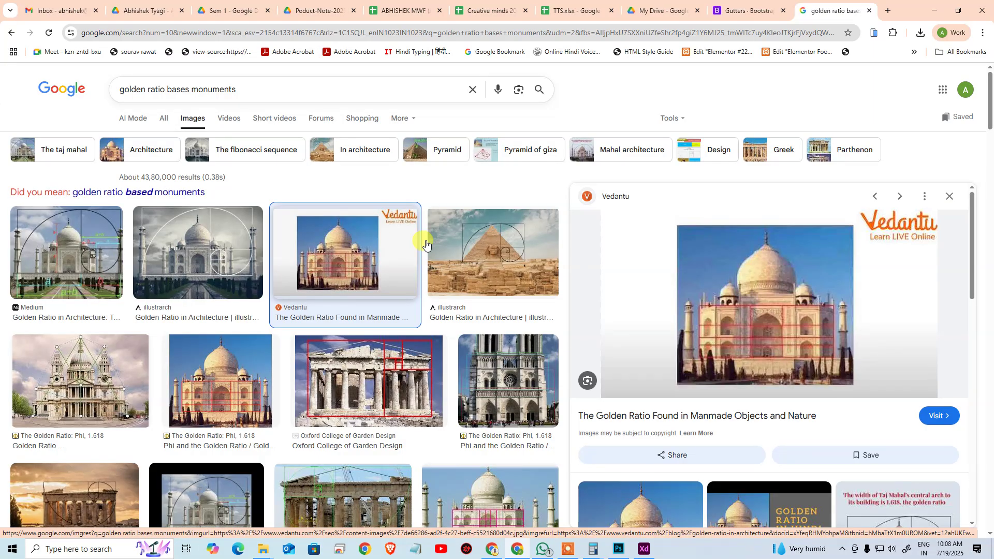
pyautogui.click(486, 266)
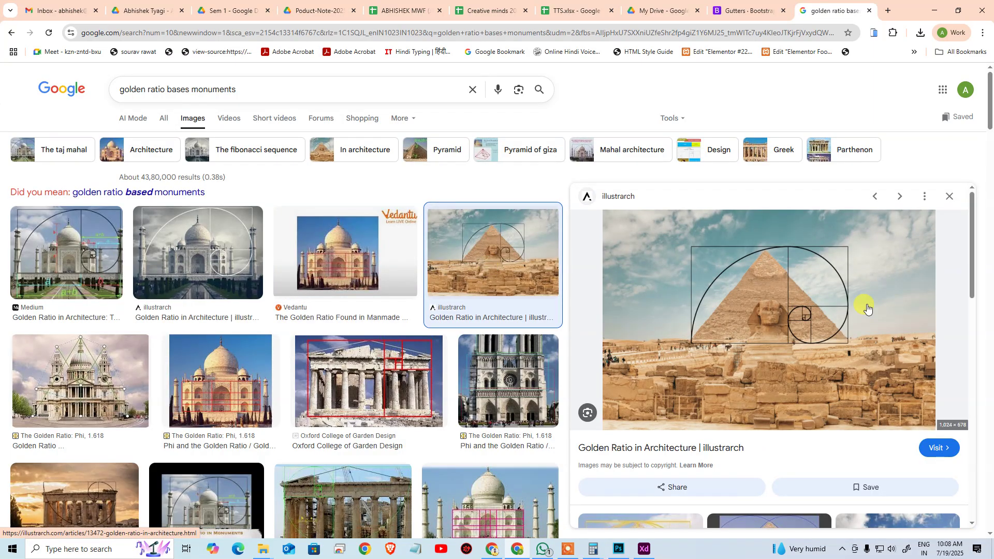
pyautogui.scroll(-4, 222, 383)
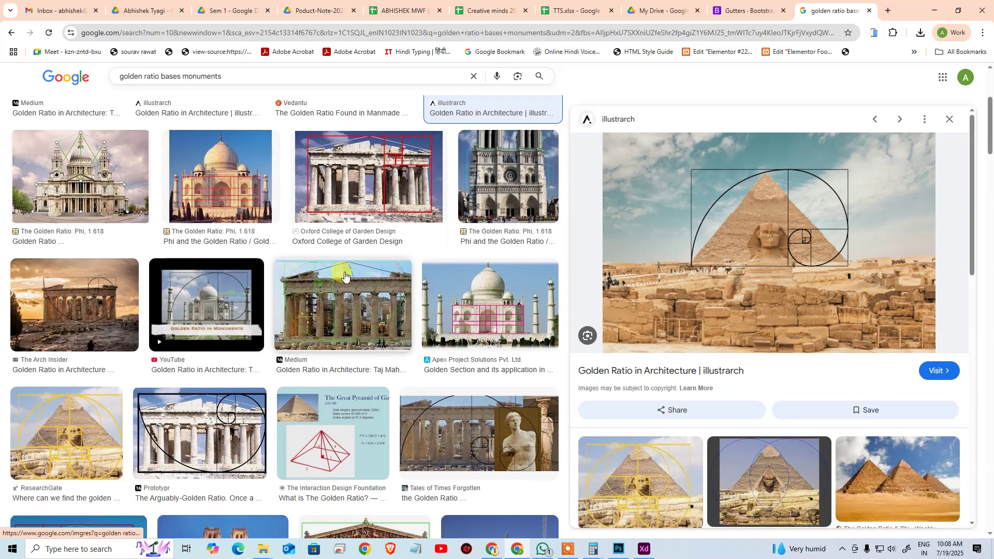
pyautogui.click(375, 200)
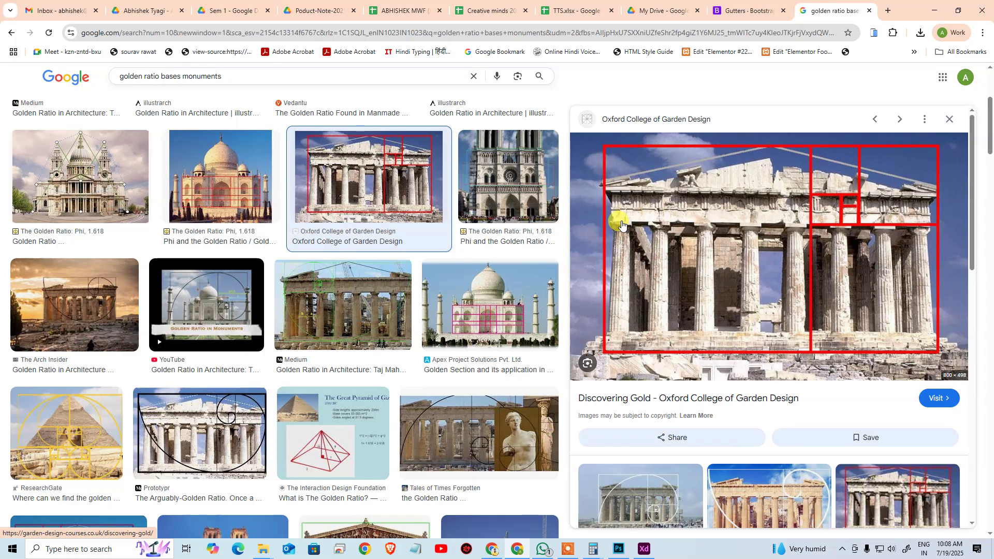
pyautogui.click(337, 290)
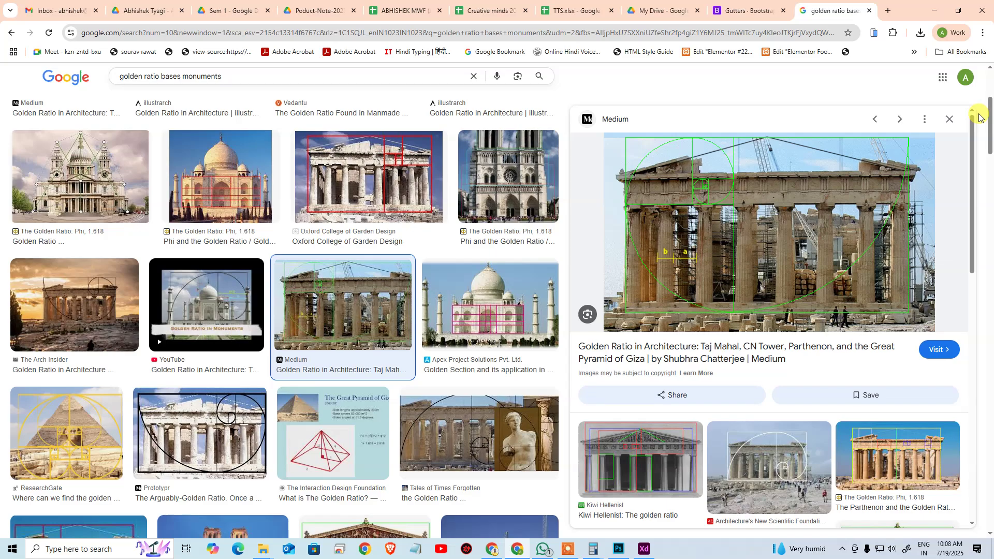
pyautogui.scroll(-3, 389, 309)
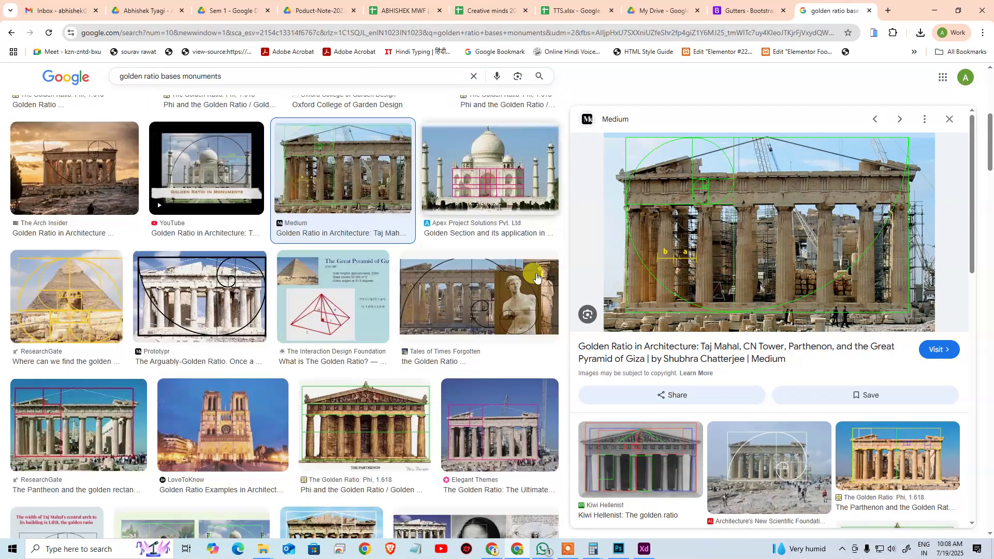
pyautogui.scroll(5, 389, 310)
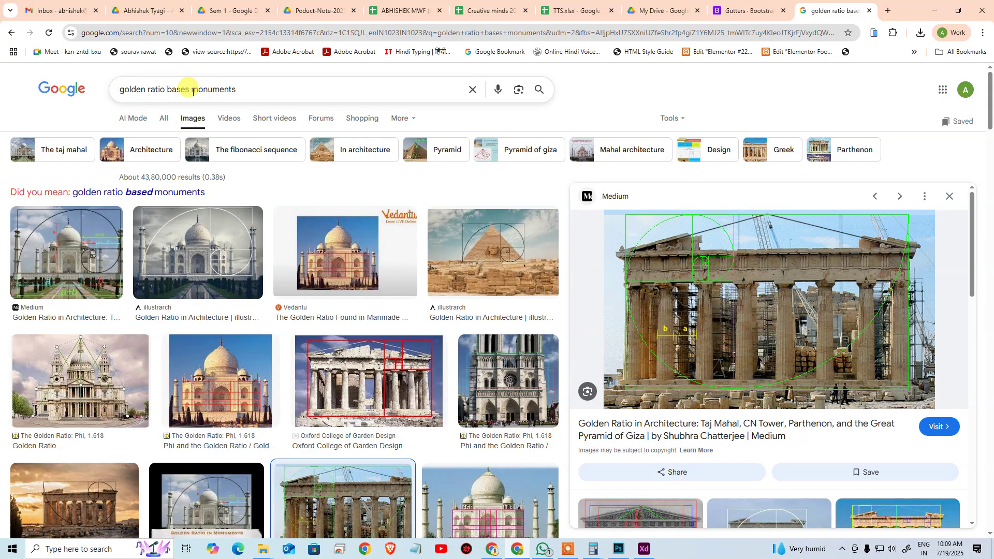
# Search the images for "golden ratio bases human anatomy" and accept the suggested spelling "golden ratio based human anatomy".
pyautogui.moveTo(191, 90); pyautogui.dragTo(356, 88)
pyautogui.write('human anatomy')
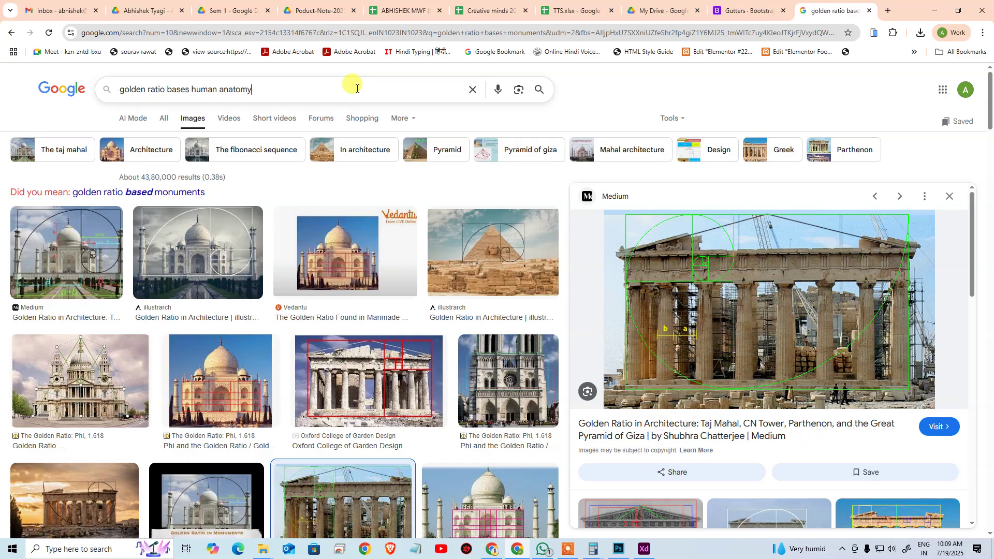
pyautogui.press('Return')
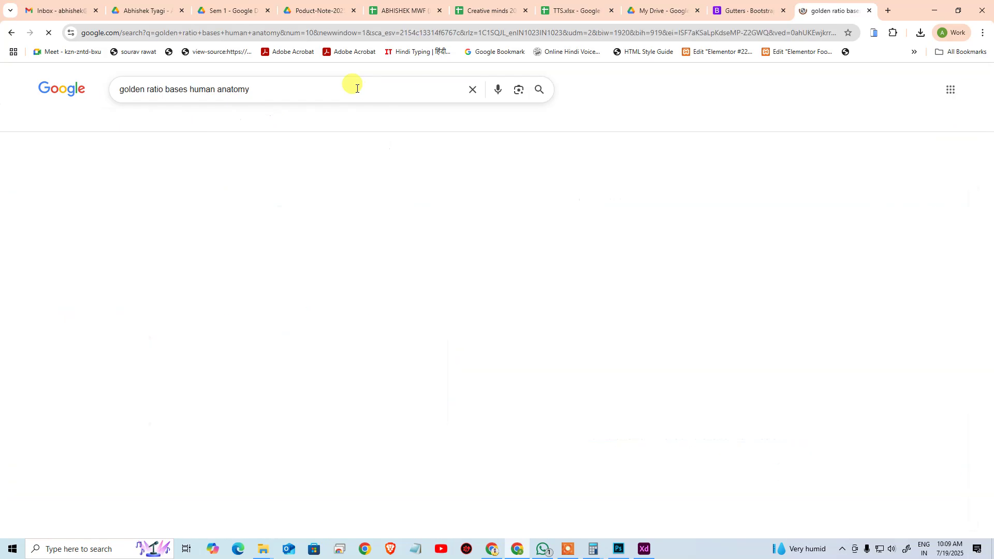
pyautogui.click(202, 181)
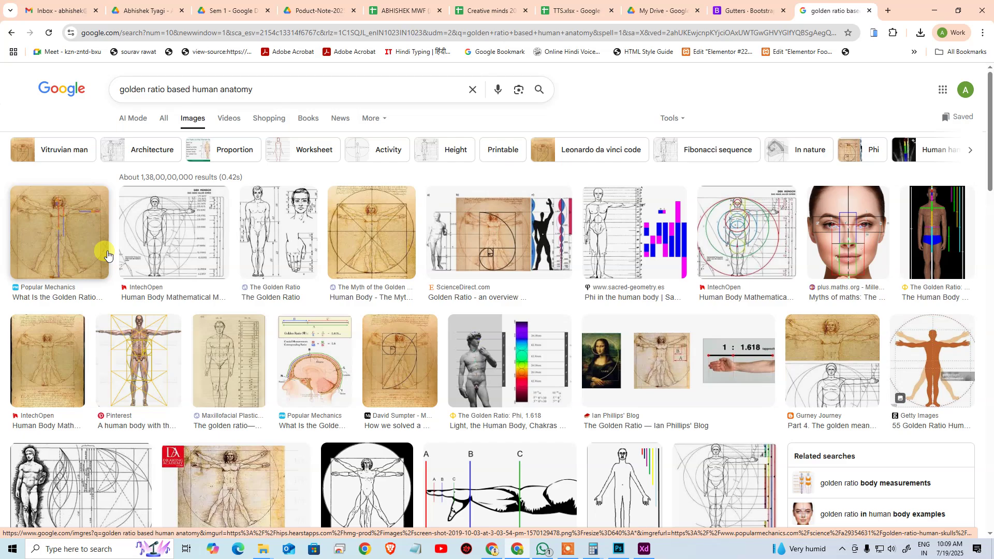
# Preview the plus.maths.org front-face image and open the TMJ Expert side-profile image from its related pictures.
pyautogui.click(849, 239)
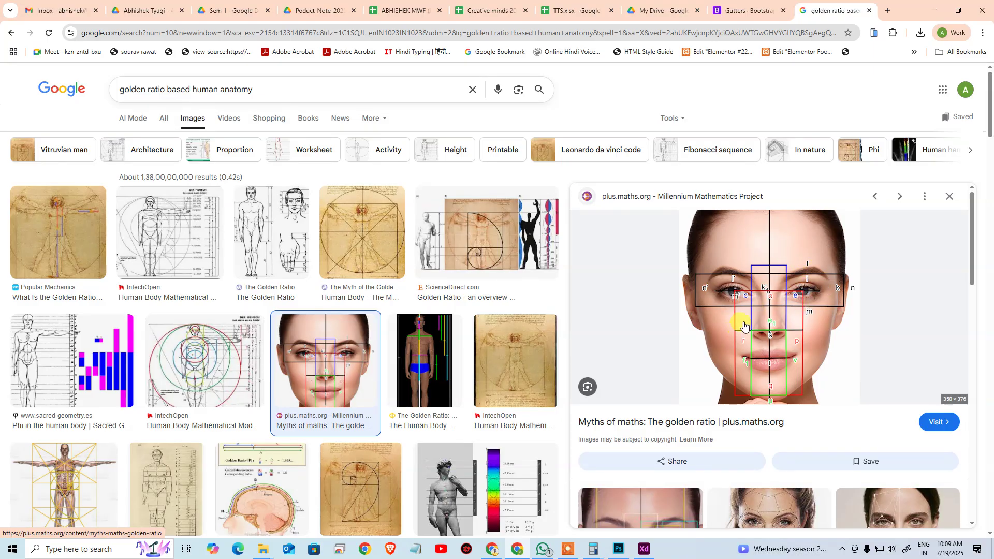
pyautogui.scroll(-4, 746, 316)
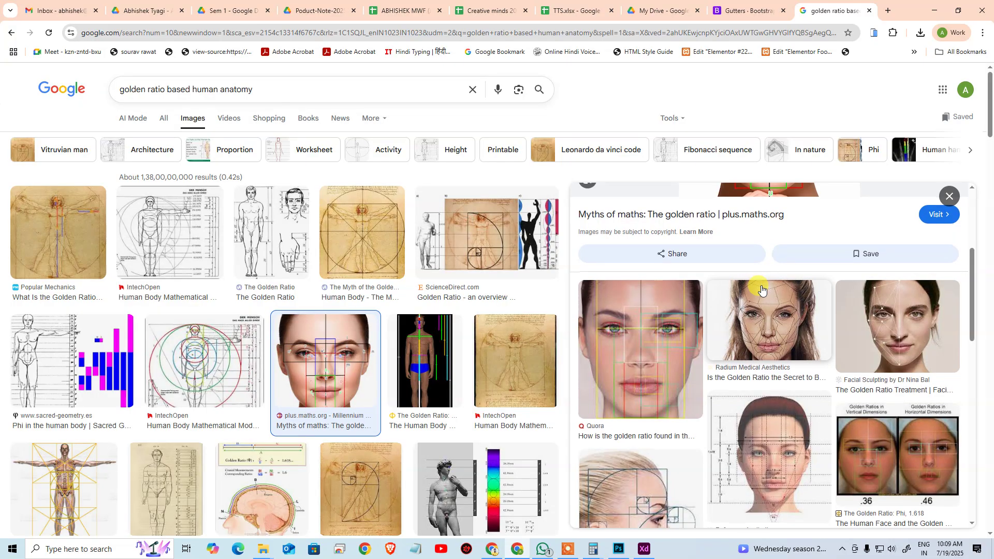
pyautogui.scroll(-2, 758, 285)
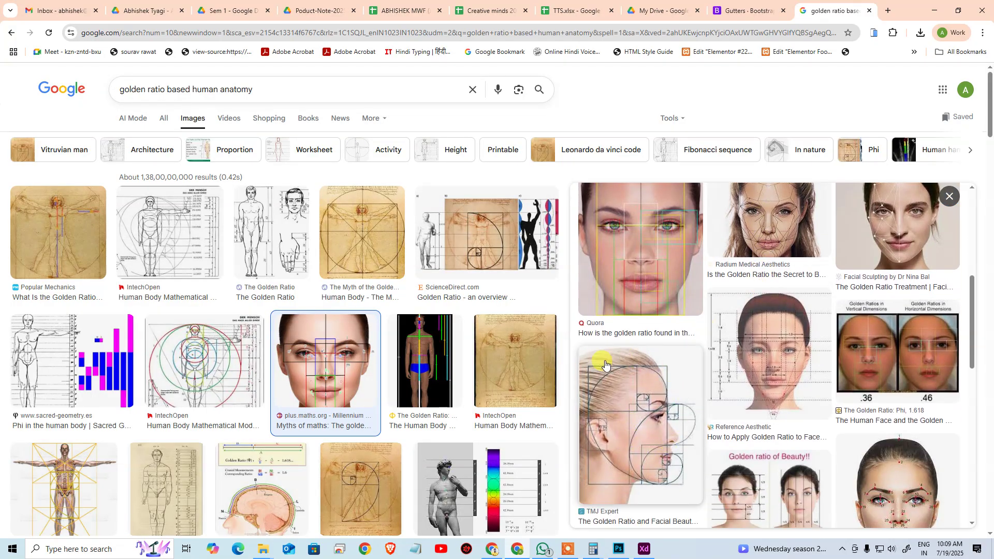
pyautogui.click(663, 428)
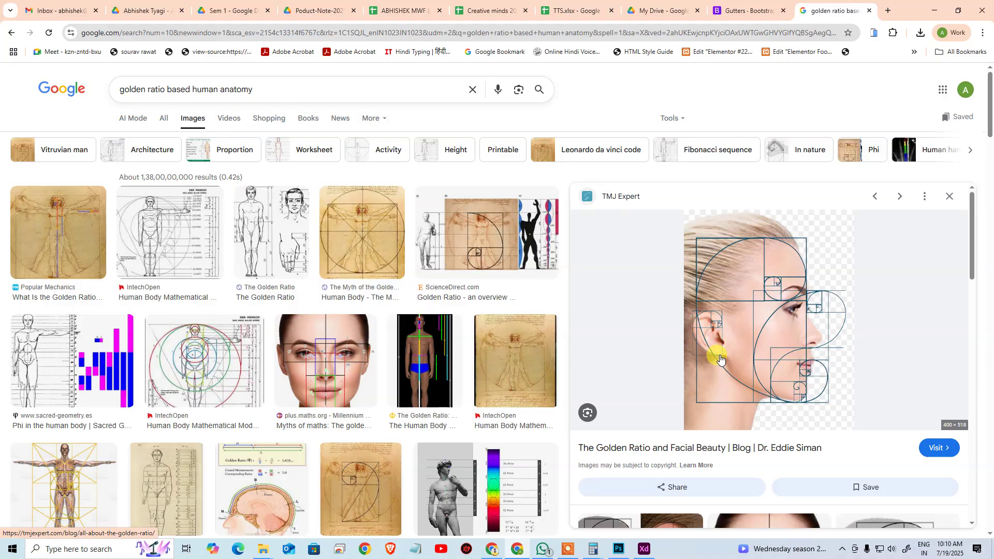
# Examine the face, ear, arm and body proportion examples among the human anatomy results and the side-profile image's related pictures.
pyautogui.scroll(-4, 720, 357)
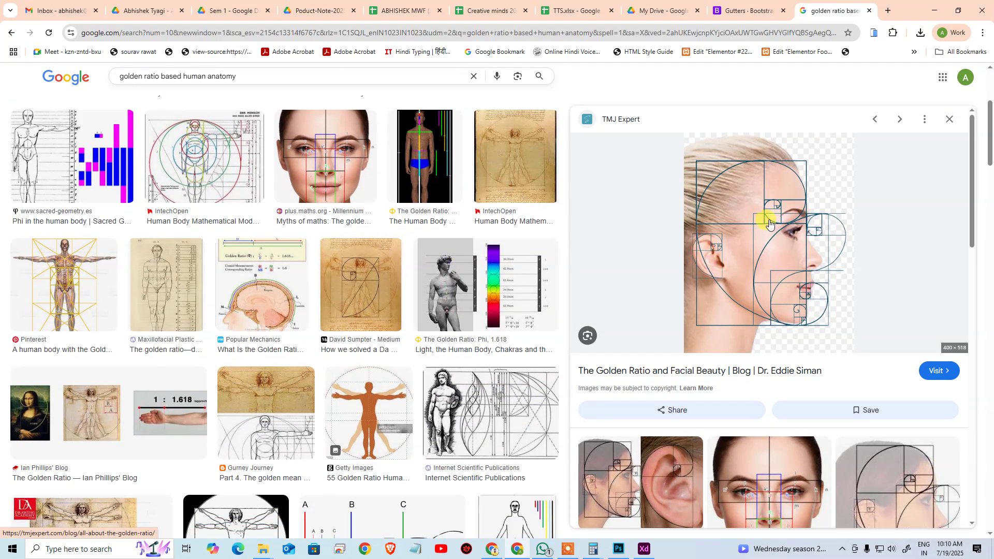
pyautogui.scroll(-10, 770, 224)
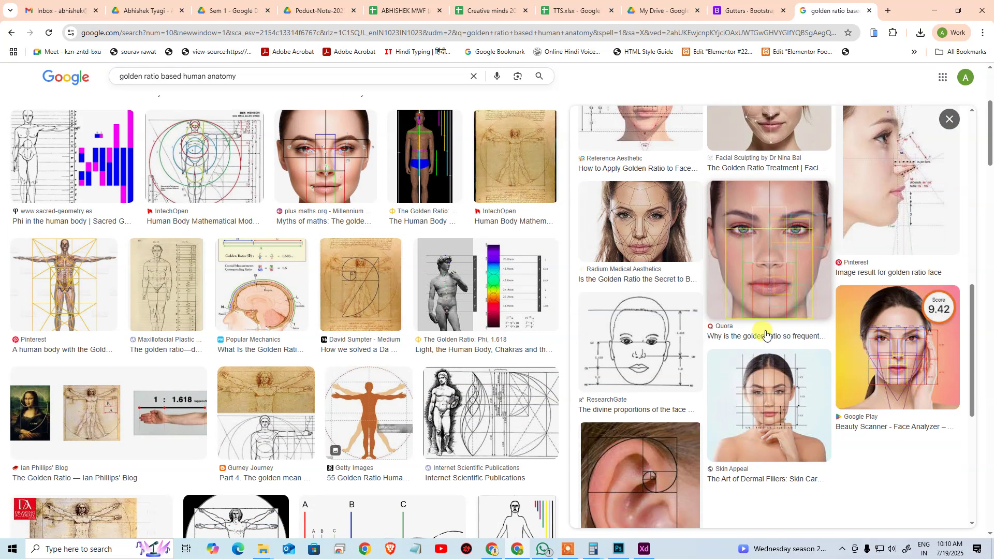
pyautogui.scroll(-6, 767, 332)
pyautogui.scroll(-8, 434, 405)
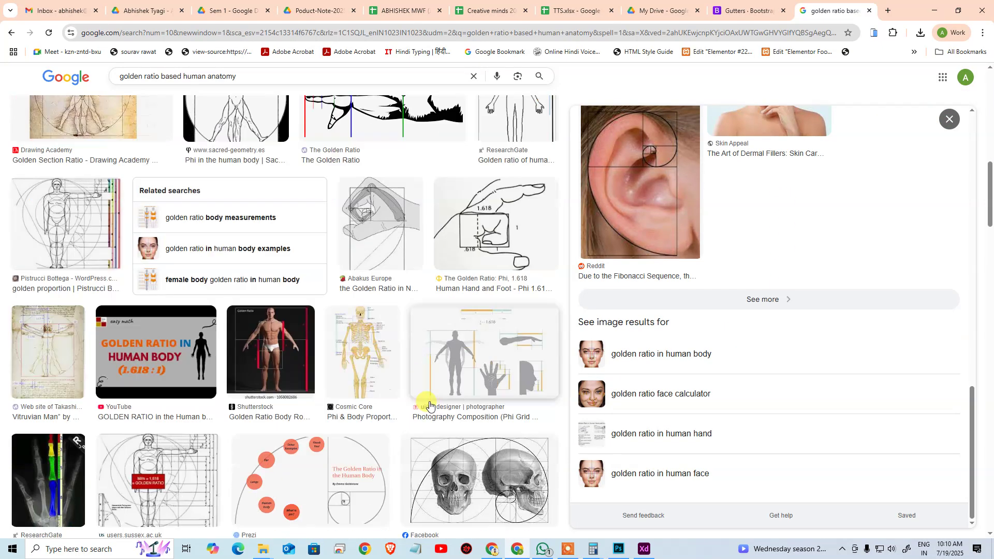
pyautogui.scroll(-5, 429, 405)
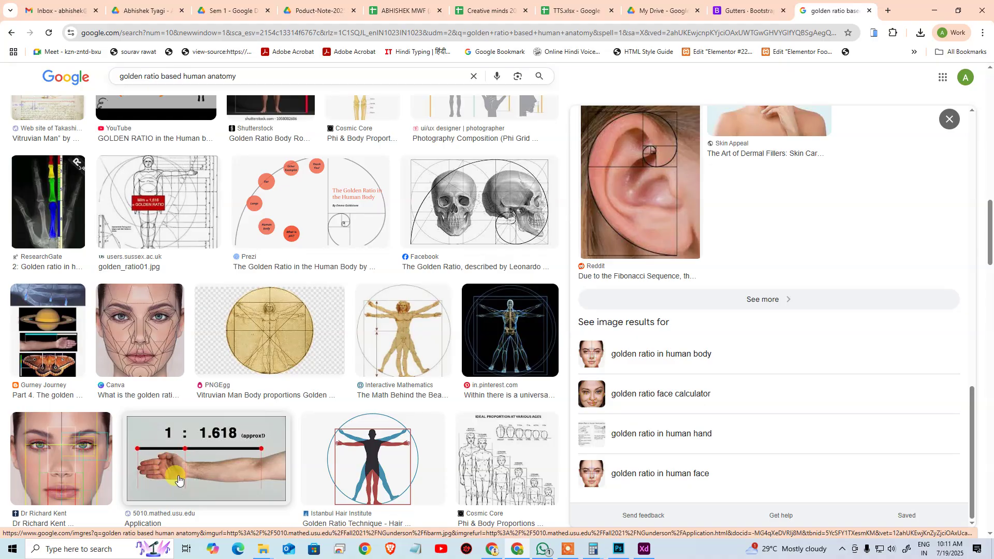
pyautogui.scroll(-8, 207, 455)
pyautogui.scroll(7, 470, 147)
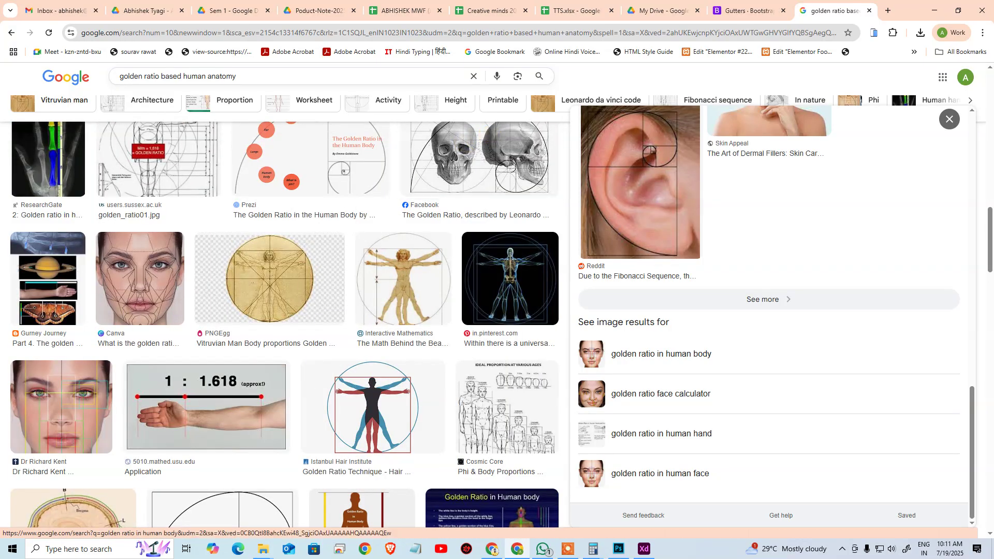
pyautogui.scroll(15, 581, 266)
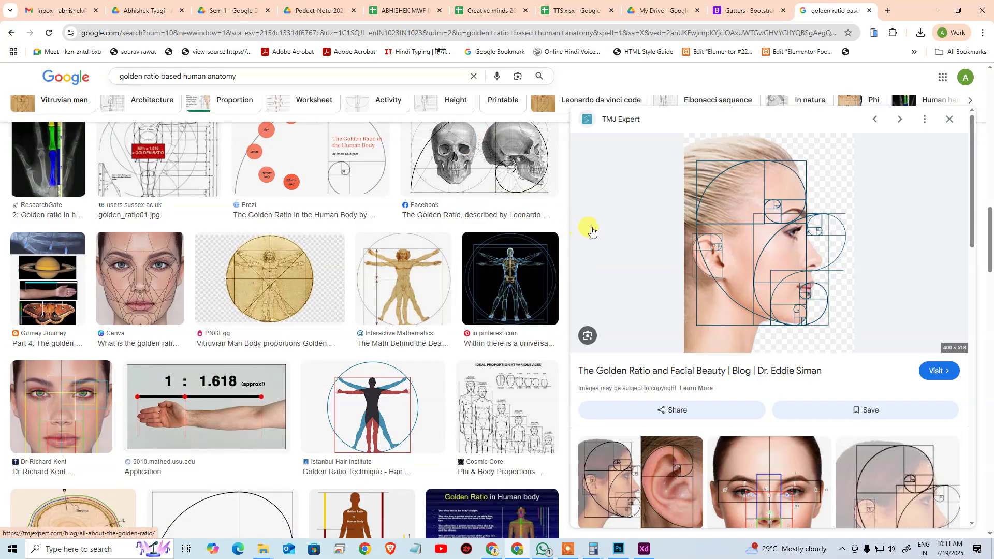
pyautogui.scroll(-5, 599, 211)
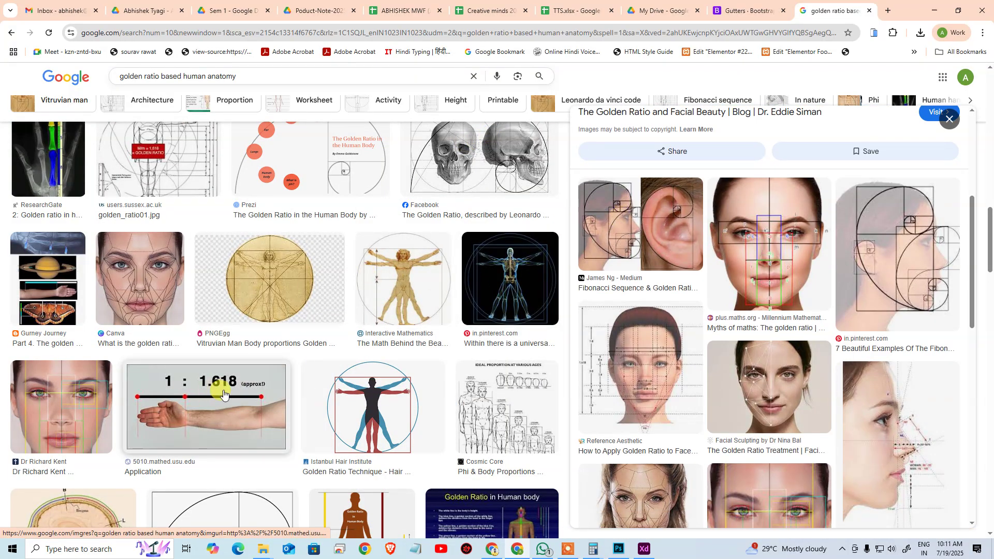
# Search for "super 30" in a new browser tab and look over the film's results.
pyautogui.click(888, 16)
pyautogui.write('super')
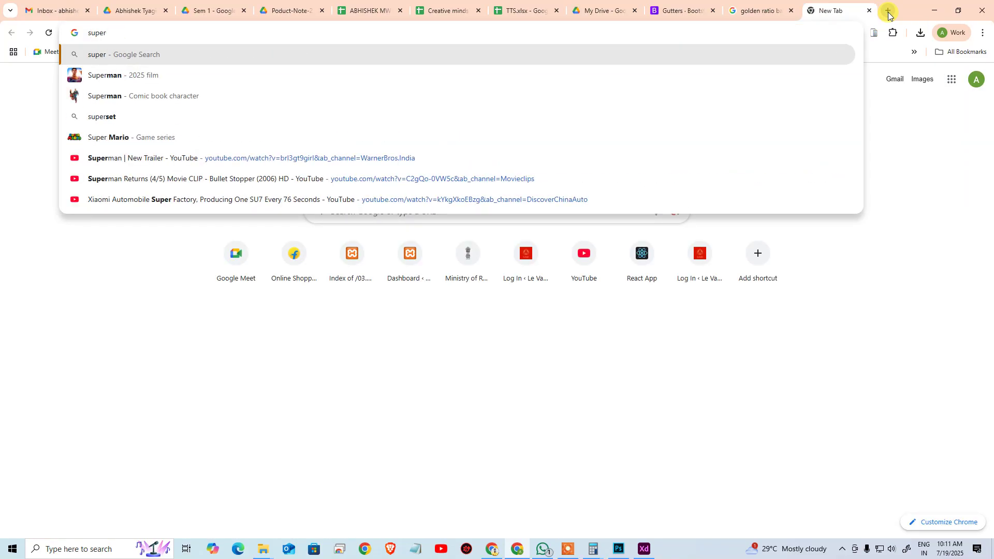
pyautogui.write(' 30')
pyautogui.press('Return')
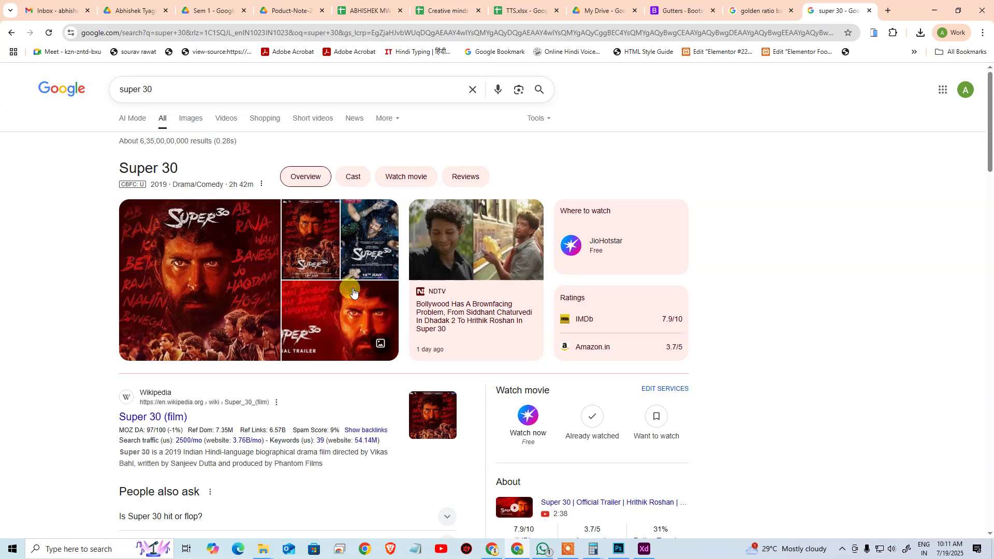
pyautogui.scroll(-5, 368, 264)
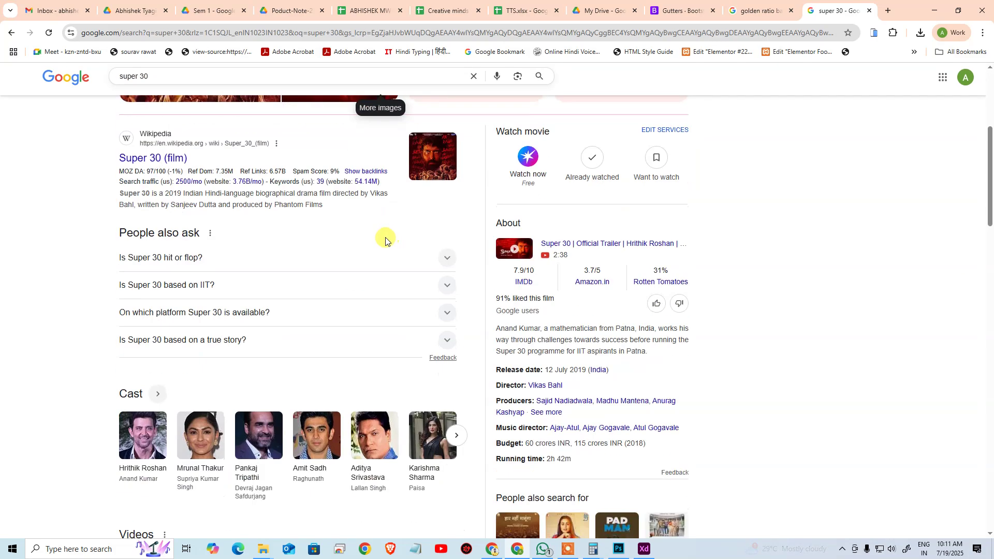
pyautogui.scroll(5, 359, 264)
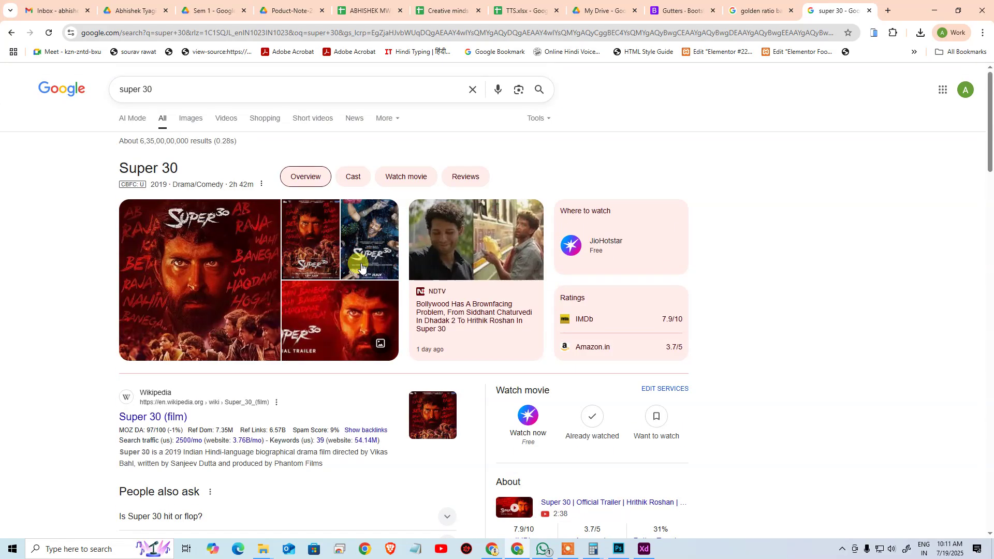
# Close the Super 30 search results and return to the human anatomy images.
pyautogui.click(888, 10)
pyautogui.write('yo')
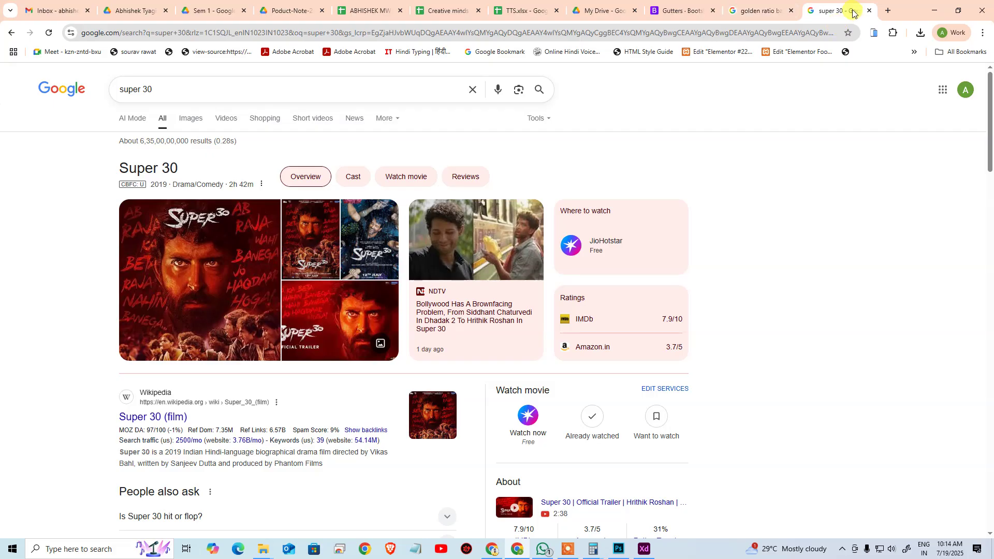
pyautogui.click(857, 9)
# Look through further golden ratio human body images and close the image search tab.
pyautogui.scroll(-10, 766, 251)
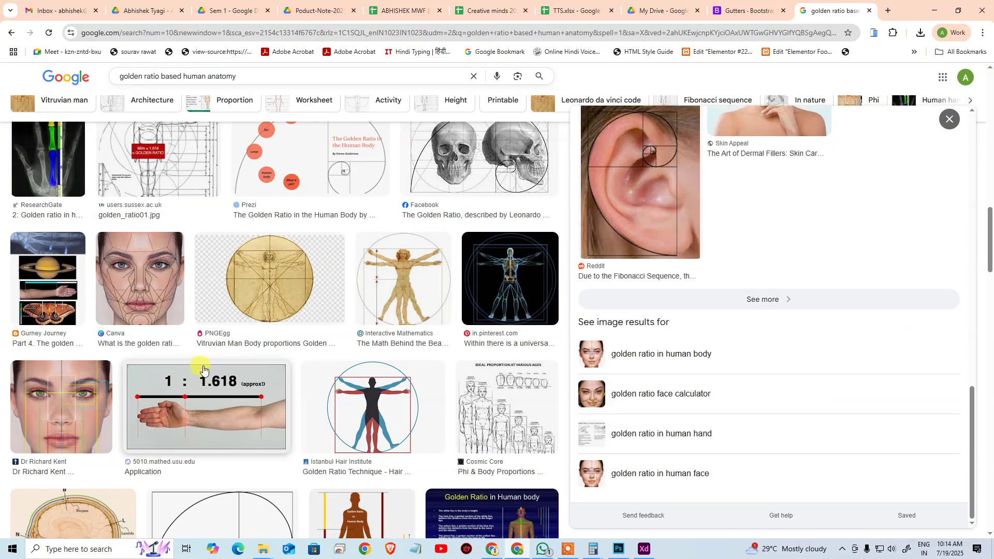
pyautogui.scroll(-6, 395, 322)
pyautogui.scroll(-4, 395, 322)
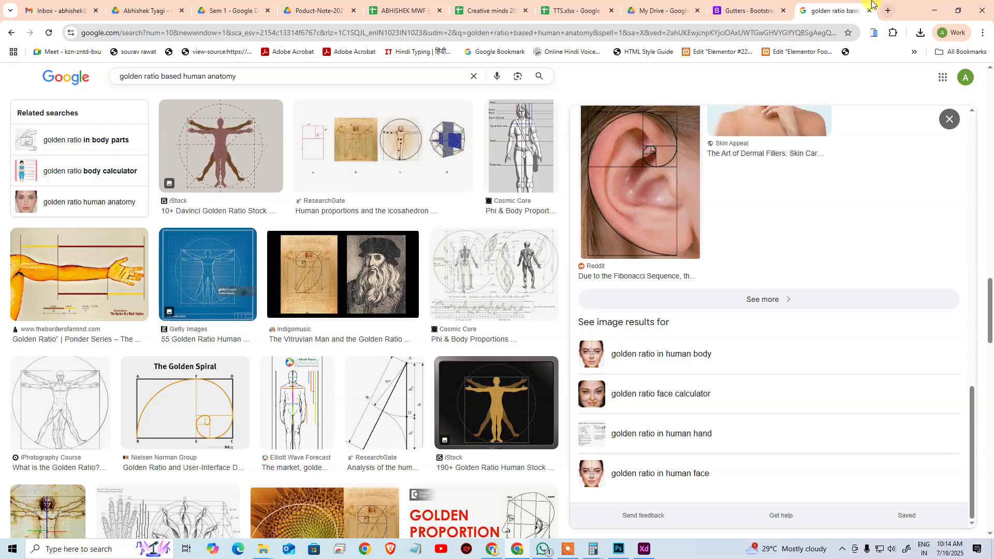
pyautogui.middleClick(850, 4)
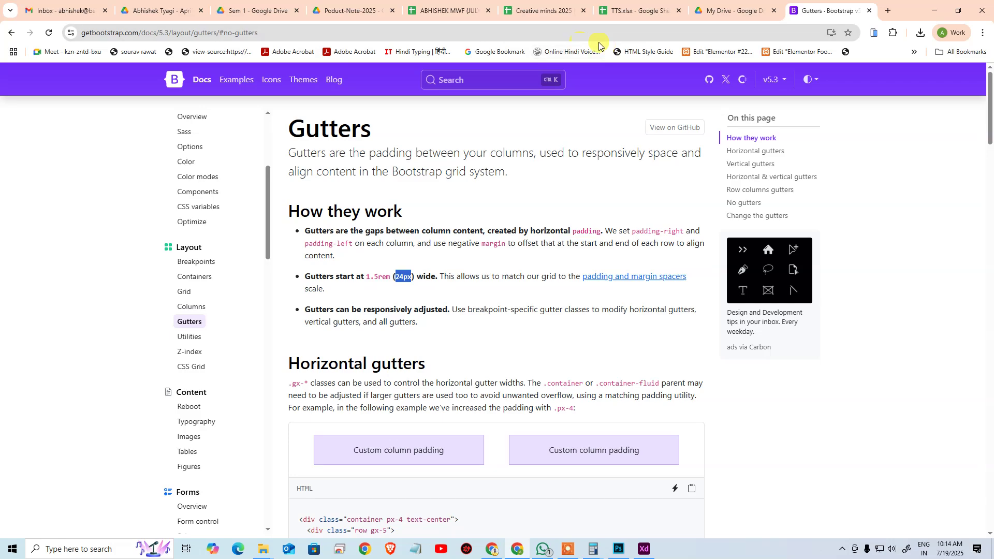
# Switch to Adobe XD, duplicate the 100 px purple square directly below itself and enlarge the copy to 150 × 150.
pyautogui.click(644, 549)
pyautogui.moveTo(350, 181); pyautogui.dragTo(779, 448)
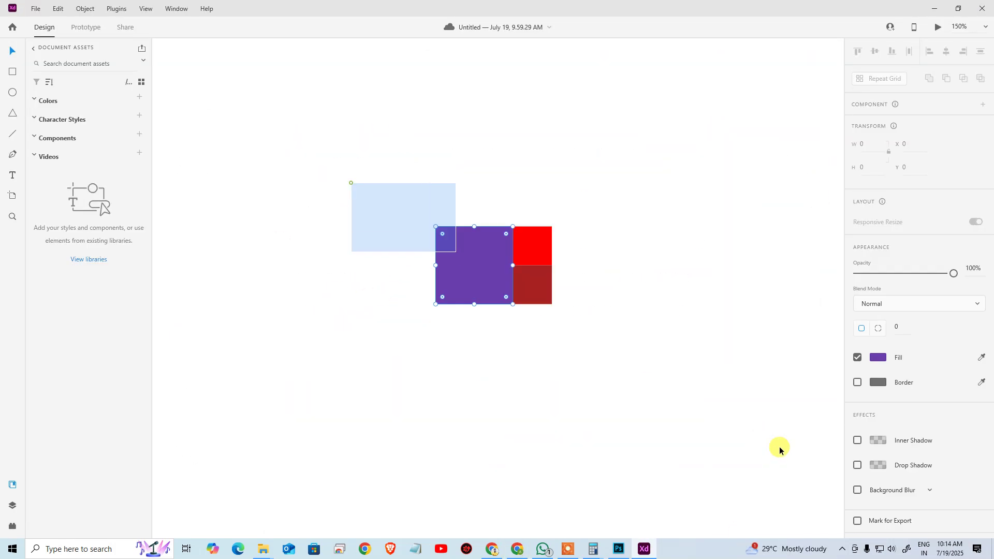
pyautogui.click(646, 333)
pyautogui.press('space')
pyautogui.moveTo(600, 378); pyautogui.dragTo(630, 420)
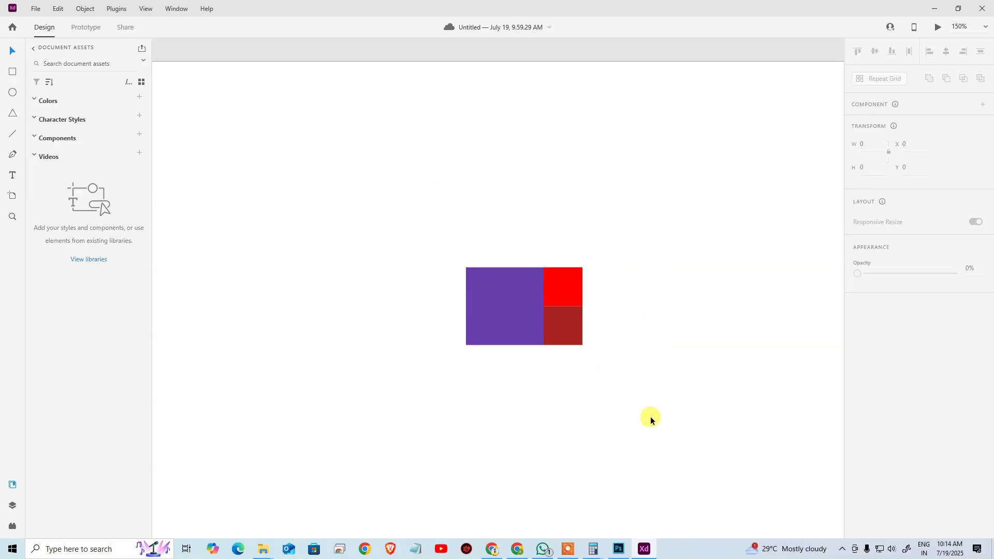
pyautogui.click(494, 287)
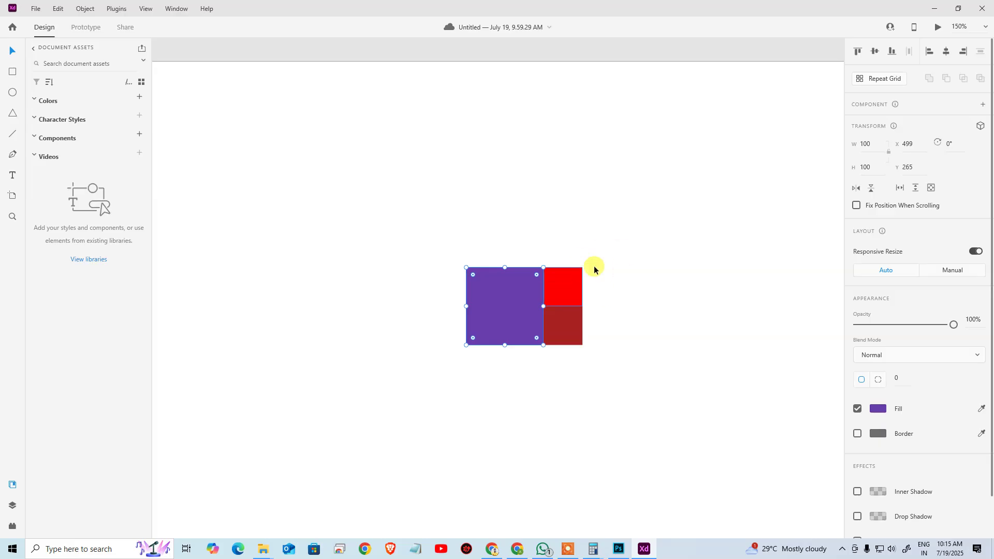
pyautogui.press('alt')
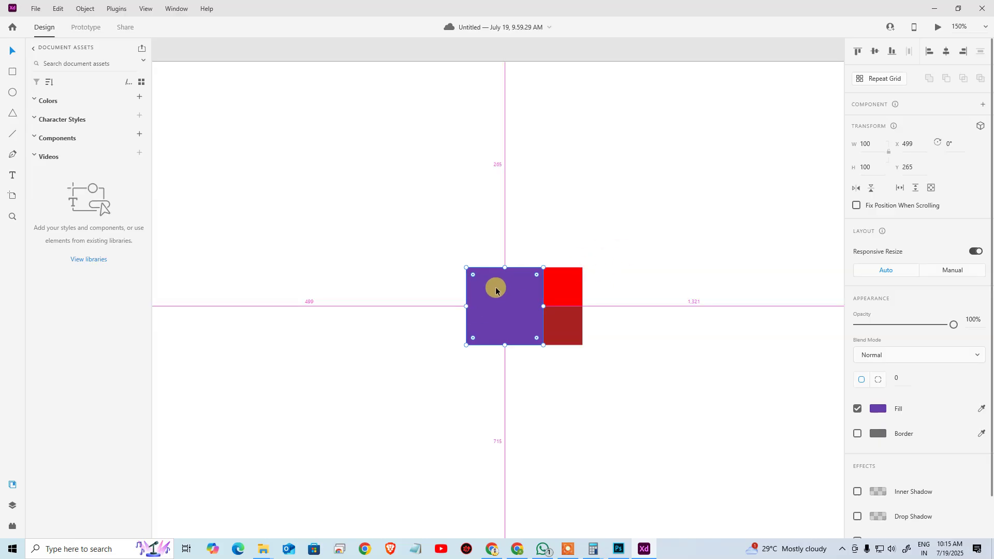
pyautogui.moveTo(496, 290); pyautogui.dragTo(492, 367)
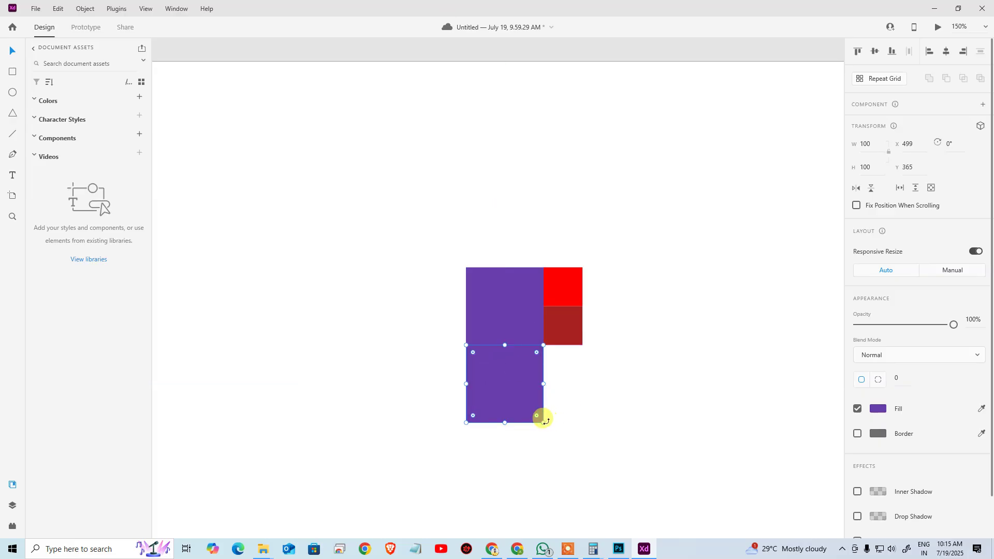
pyautogui.moveTo(543, 422); pyautogui.dragTo(582, 461)
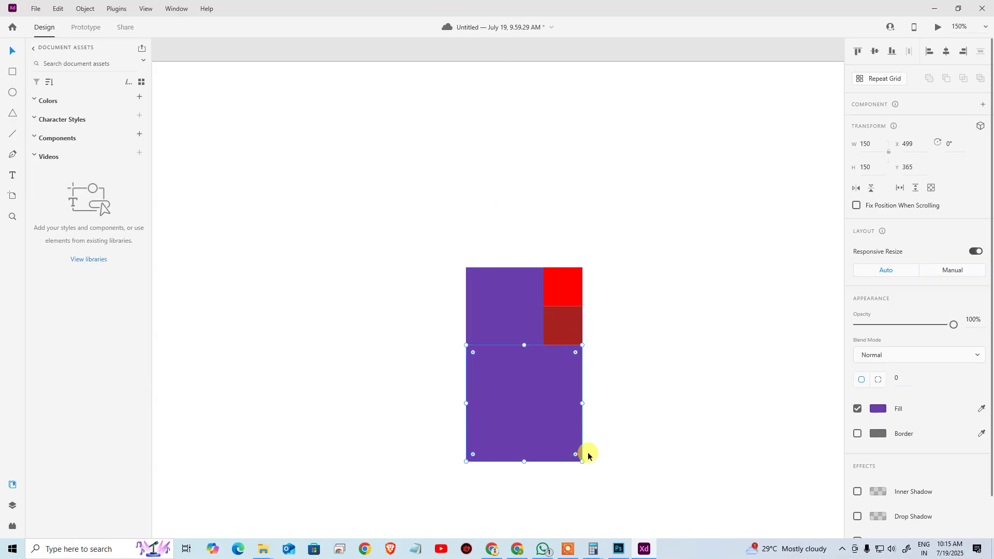
pyautogui.click(620, 341)
# Recolour the 150 px square's fill to a brighter violet than the purple square above it.
pyautogui.click(517, 373)
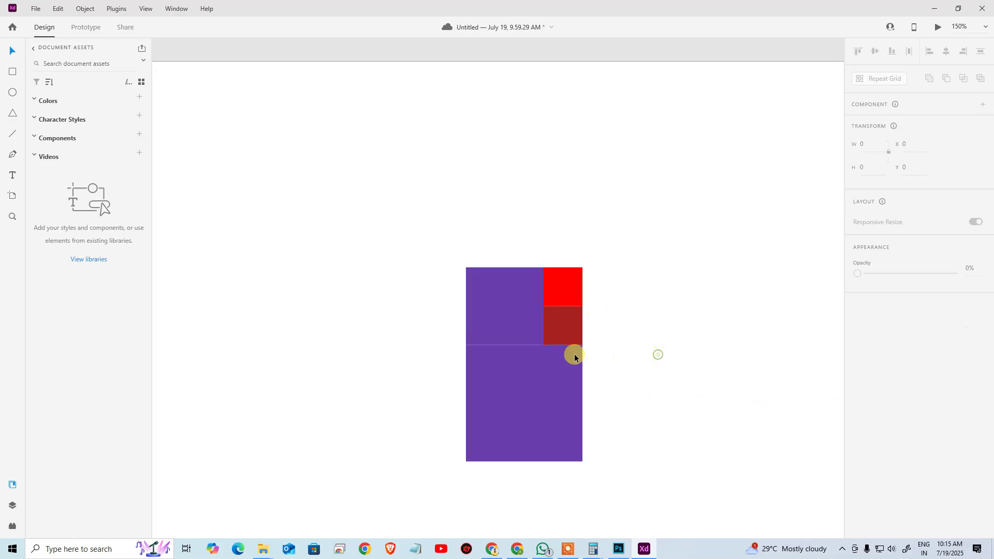
pyautogui.moveTo(550, 379); pyautogui.dragTo(646, 378)
pyautogui.click(646, 378)
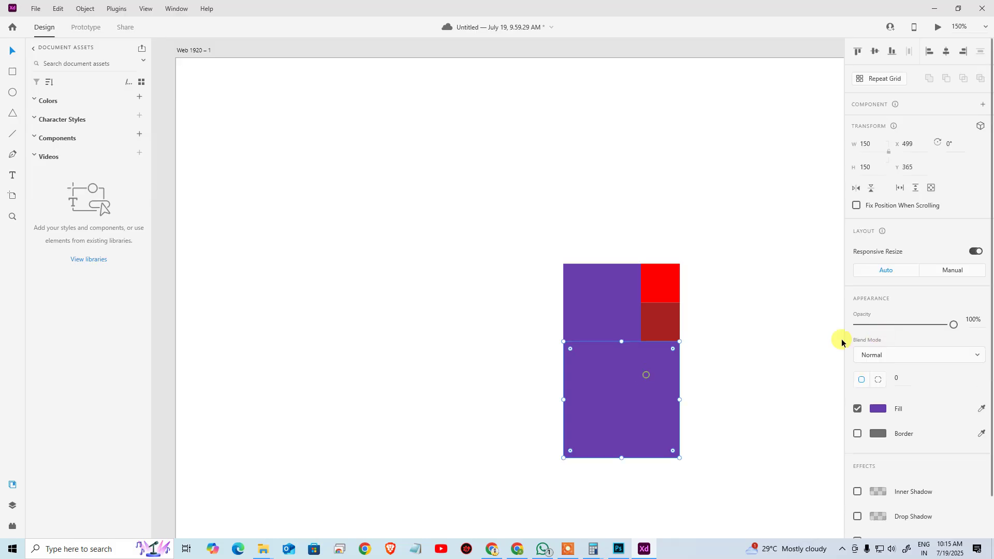
pyautogui.click(879, 409)
pyautogui.moveTo(808, 379); pyautogui.dragTo(790, 358)
pyautogui.click(717, 217)
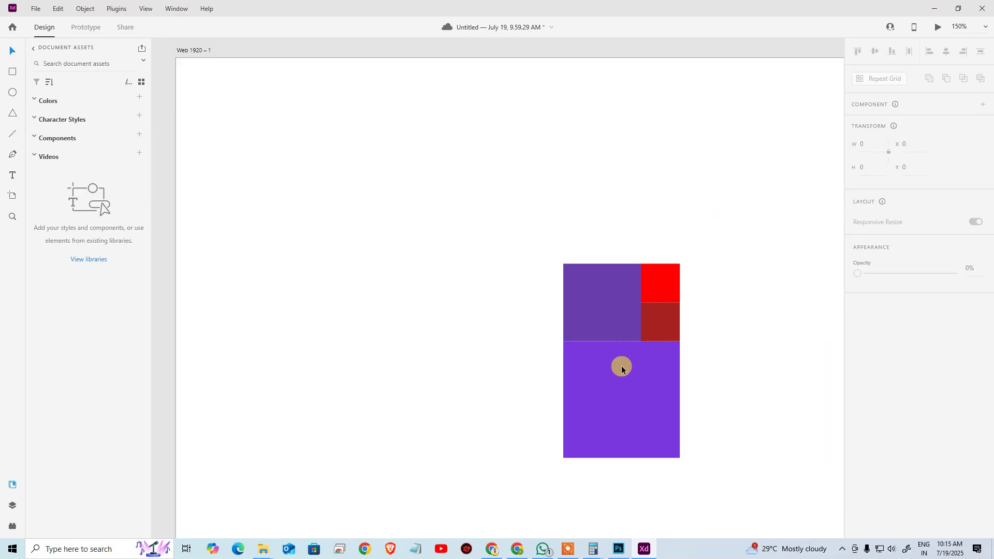
# Inspect the seams between the four squares up close.
pyautogui.click(621, 366)
pyautogui.hotkey('ctrl', 'space')
pyautogui.click(626, 344)
pyautogui.click(626, 345)
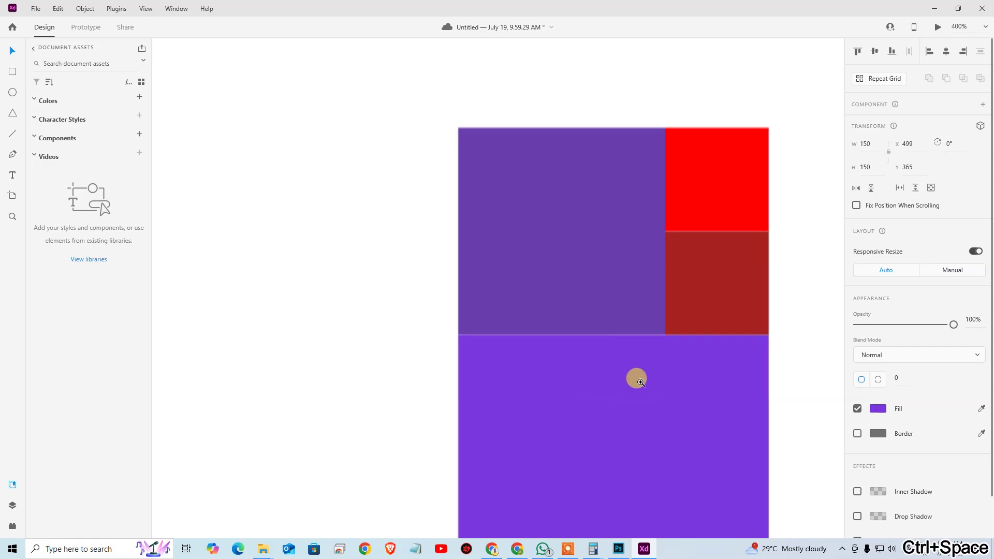
pyautogui.moveTo(642, 368); pyautogui.dragTo(682, 290)
pyautogui.click(377, 329)
pyautogui.hotkey('ctrl', '-')
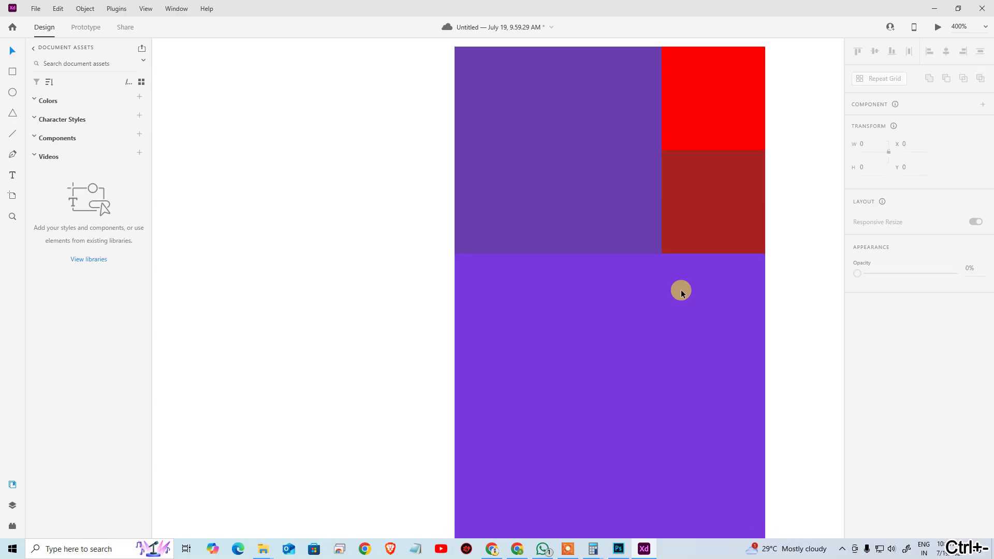
pyautogui.hotkey('ctrl', '-')
pyautogui.moveTo(537, 207); pyautogui.dragTo(634, 207)
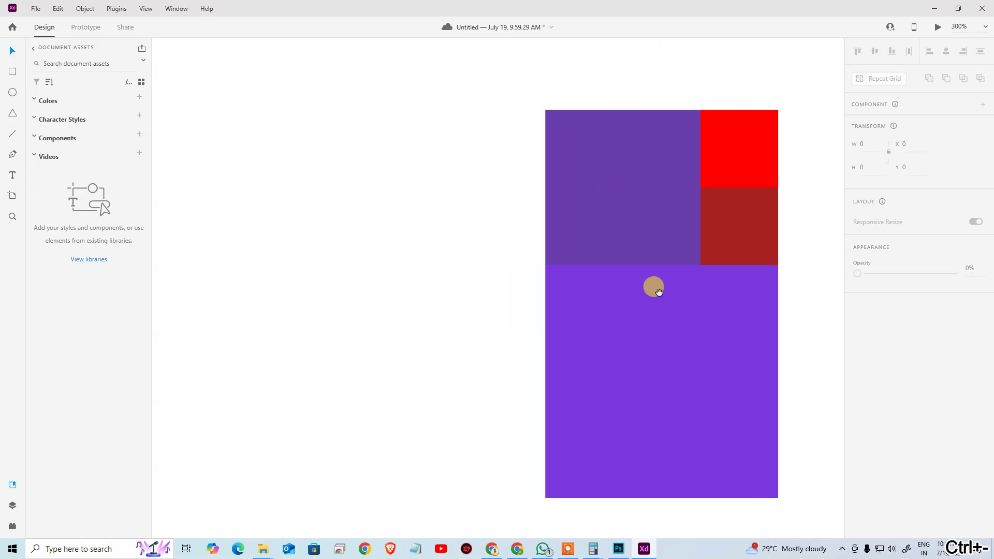
# Duplicate the violet square and place the copy against the smaller purple square's outer edge, tops aligned, at X 349, Y 265.
pyautogui.click(701, 304)
pyautogui.moveTo(726, 315); pyautogui.dragTo(535, 282)
pyautogui.hotkey('alt', 'shift')
pyautogui.hotkey('ctrl', 'z')
pyautogui.moveTo(675, 346); pyautogui.dragTo(366, 346)
pyautogui.moveTo(417, 298); pyautogui.dragTo(495, 160)
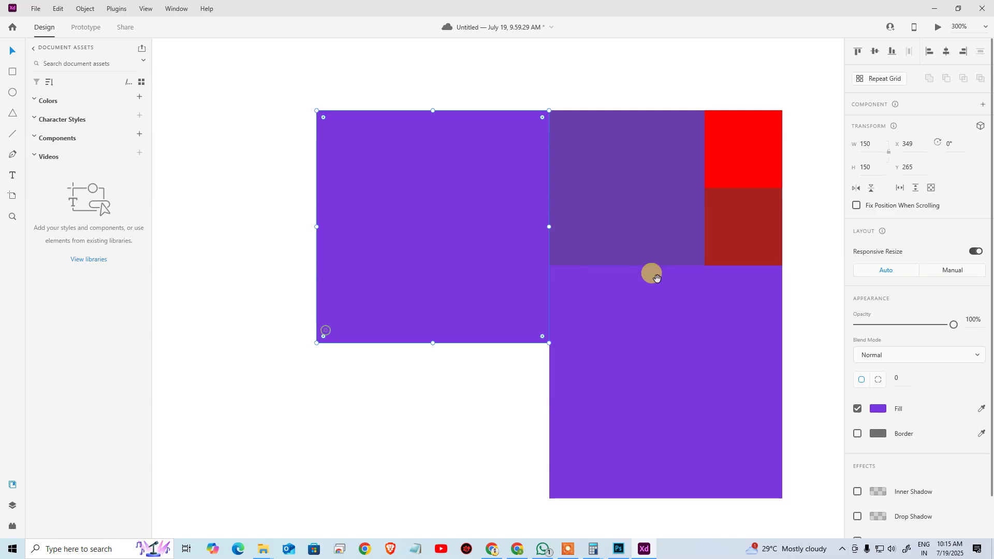
pyautogui.scroll(-1, 597, 304)
pyautogui.click(512, 399)
pyautogui.hotkey('ctrl', 'z')
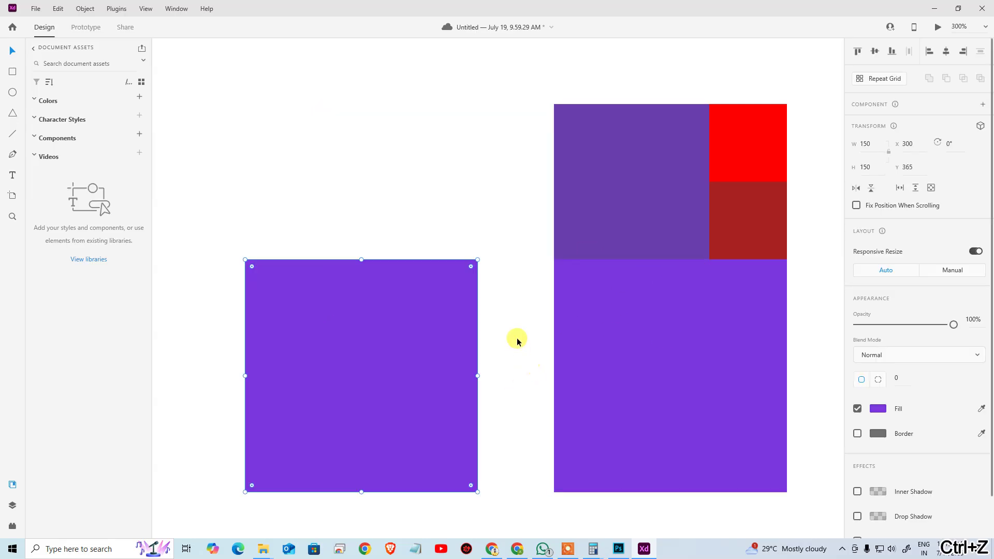
pyautogui.hotkey('ctrl', 'shift', 'z')
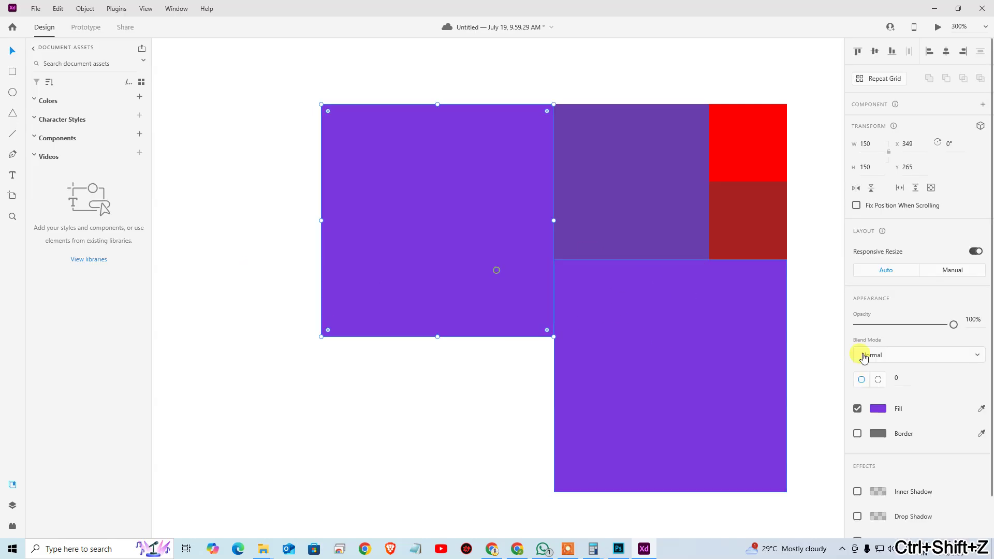
# Fill the new copy of the violet square with pink #DE379B.
pyautogui.click(877, 408)
pyautogui.click(824, 359)
pyautogui.click(359, 248)
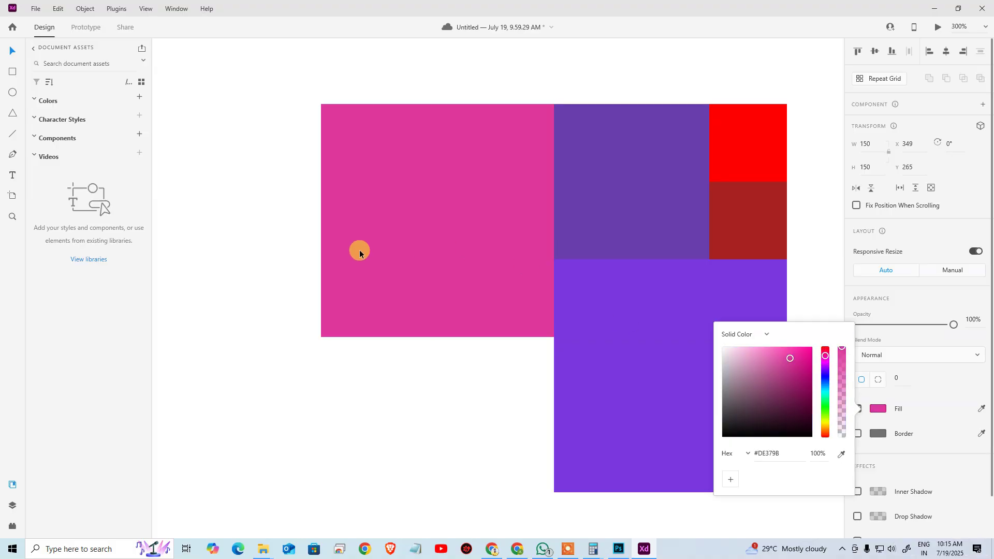
pyautogui.click(330, 404)
# Enlarge the pink square to 250 × 250 so it matches the combined height of the neighbouring squares.
pyautogui.hscroll(-3, 475, 413)
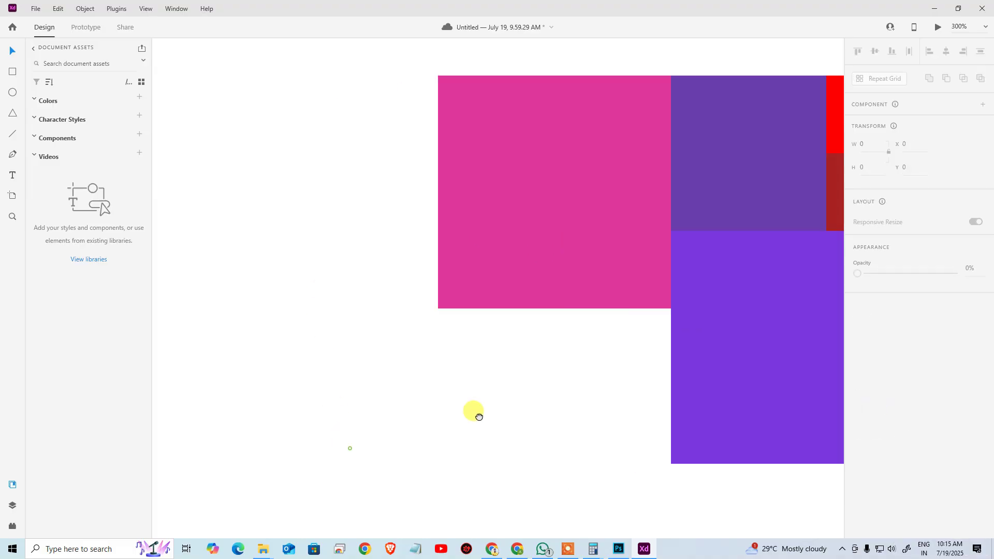
pyautogui.click(537, 290)
pyautogui.moveTo(451, 305); pyautogui.dragTo(294, 461)
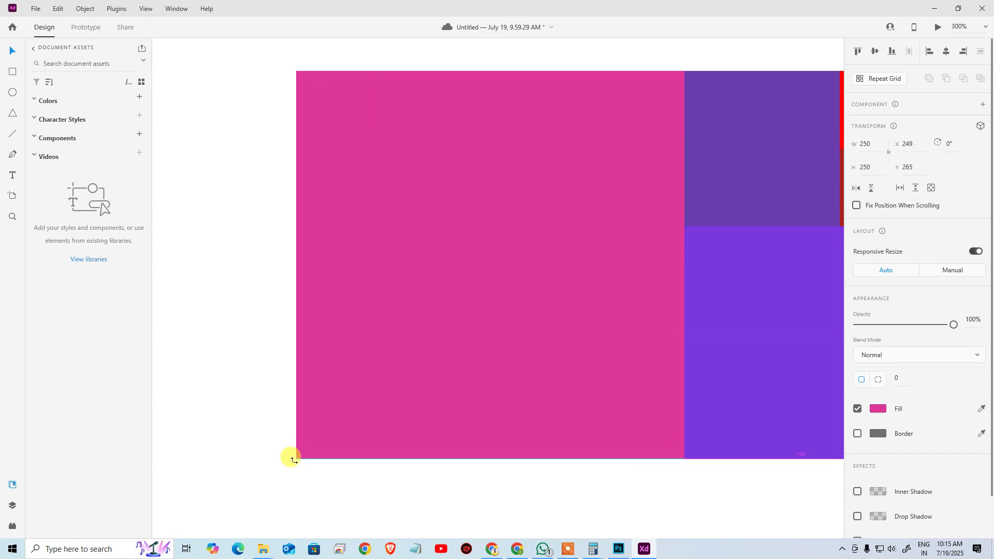
pyautogui.click(496, 509)
pyautogui.hotkey('ctrl', '-')
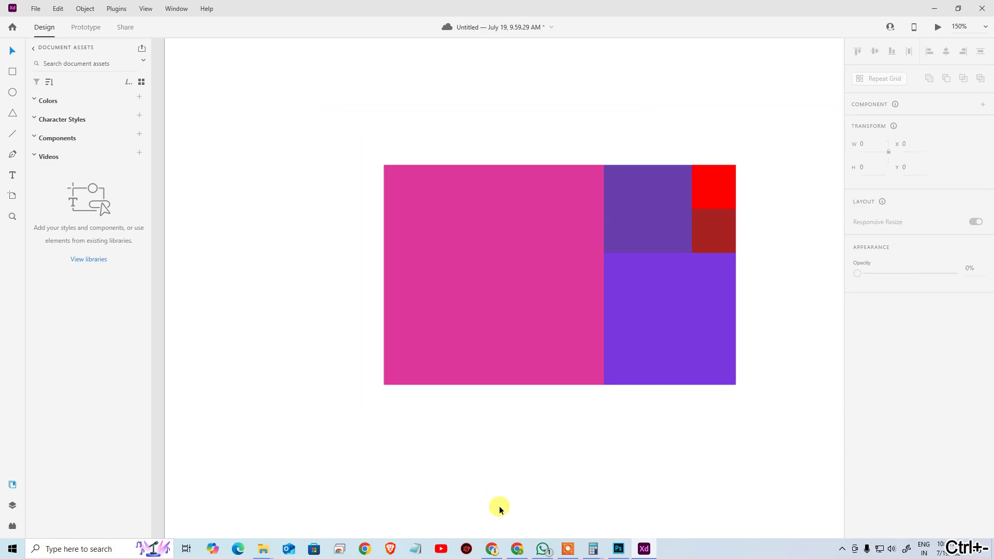
# Try rotating all the golden spiral squares together by 90°, and undo the rotation.
pyautogui.click(486, 269)
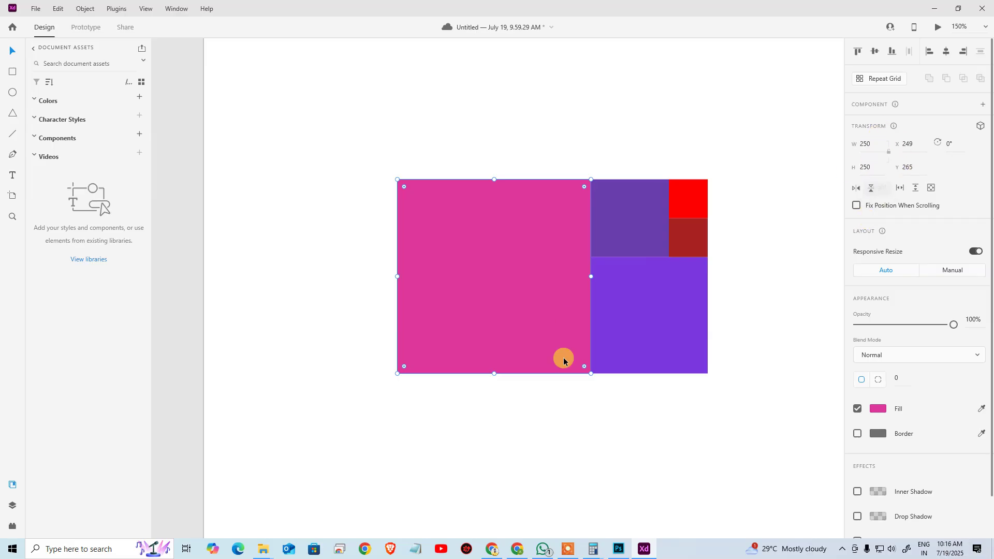
pyautogui.click(557, 468)
pyautogui.hscroll(-2, 621, 363)
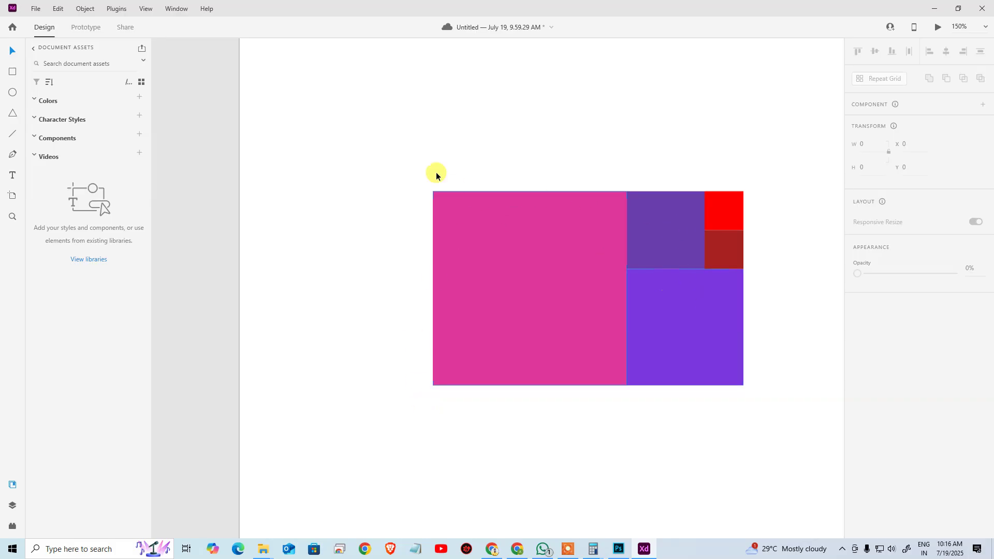
pyautogui.moveTo(360, 126); pyautogui.dragTo(800, 431)
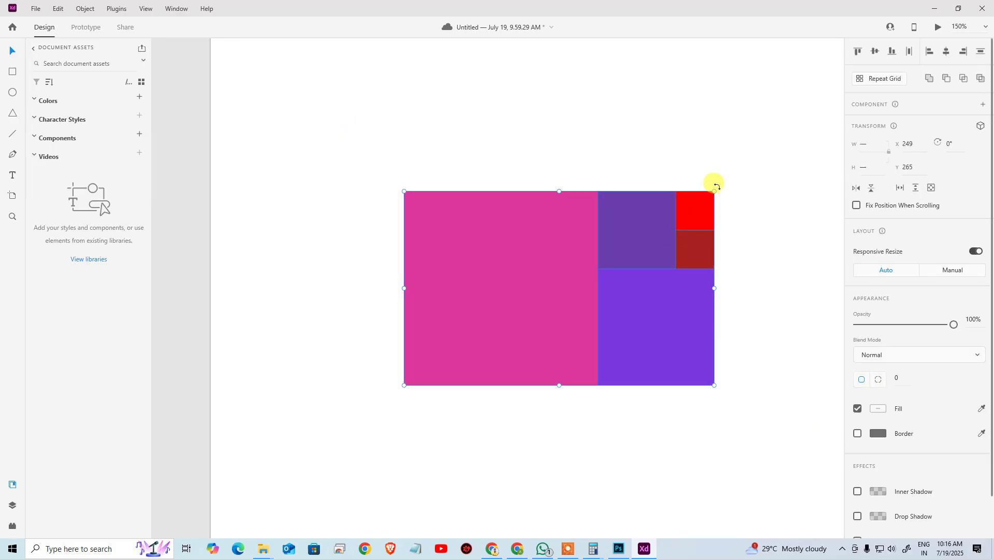
pyautogui.moveTo(717, 185); pyautogui.dragTo(637, 389)
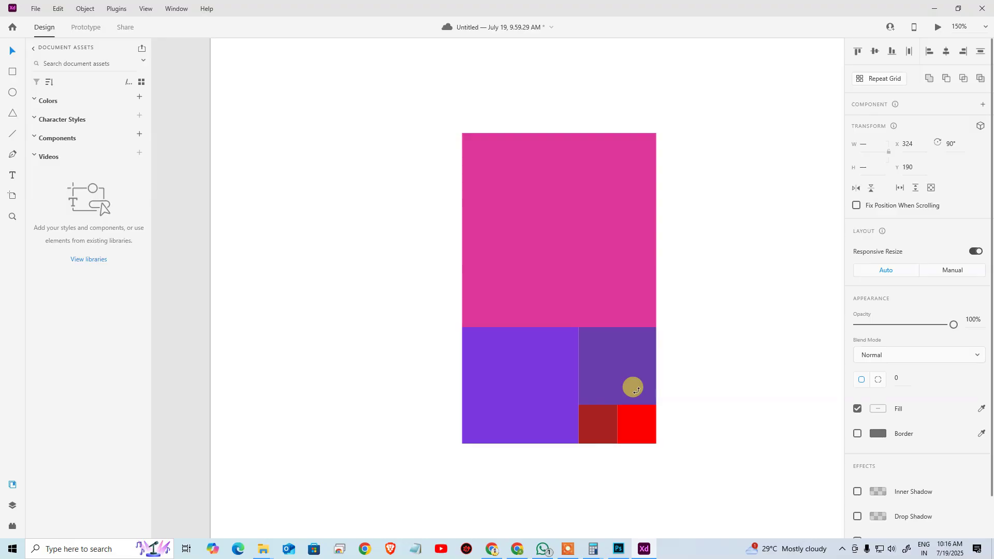
pyautogui.hotkey('ctrl', 'z')
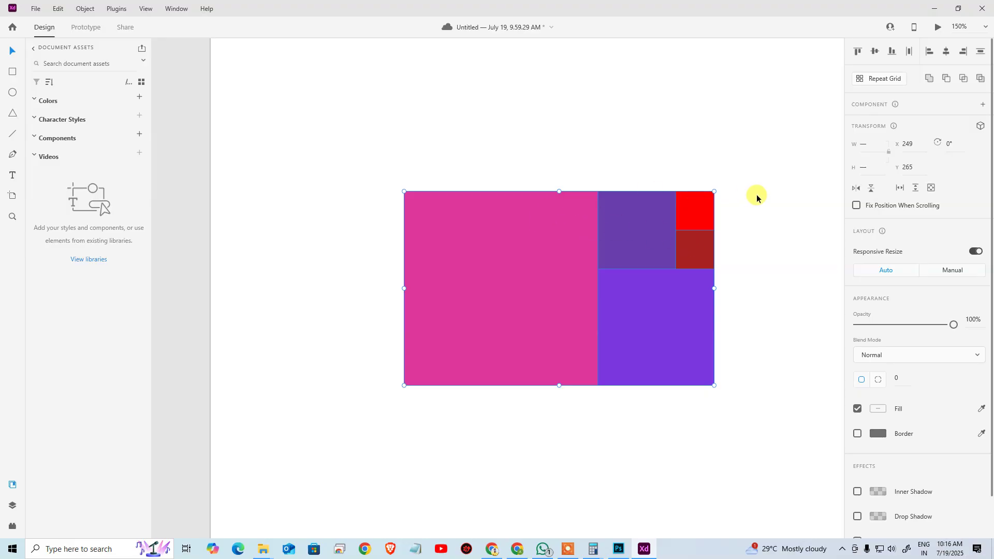
# Delete all the golden spiral squares from the artboard.
pyautogui.press('Delete')
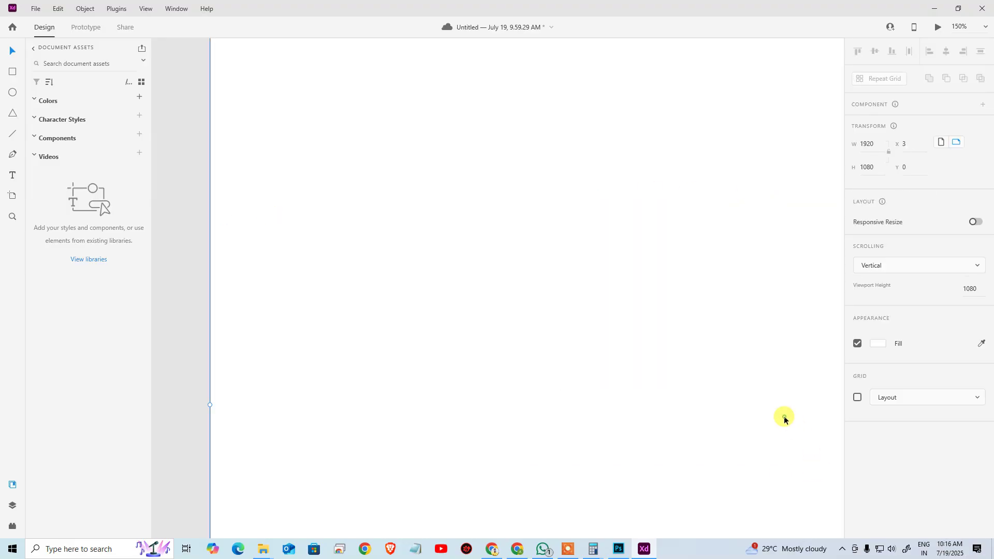
pyautogui.hotkey('alt', 'Tab')
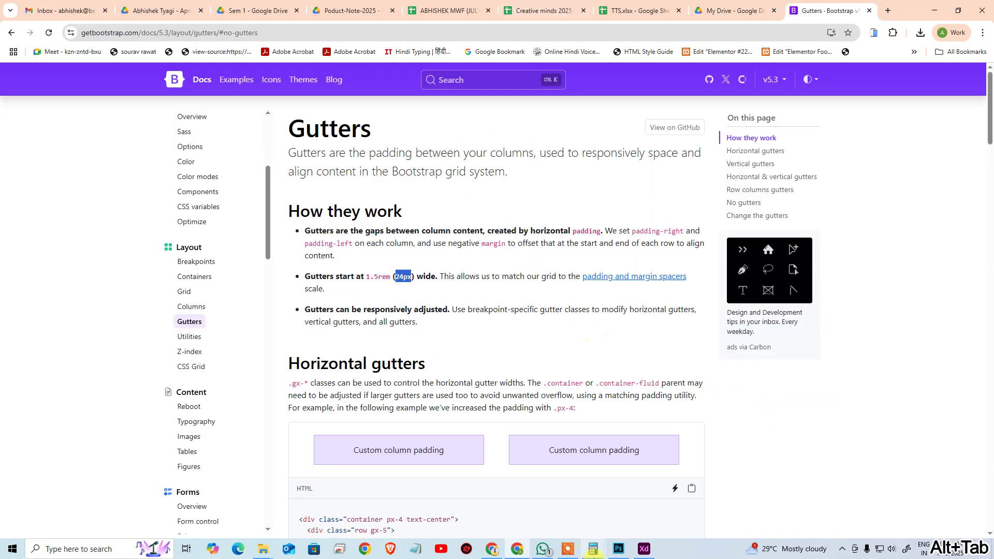
pyautogui.click(644, 549)
# Review the artboard's available grid types and keep Layout as the chosen type.
pyautogui.scroll(1, 466, 326)
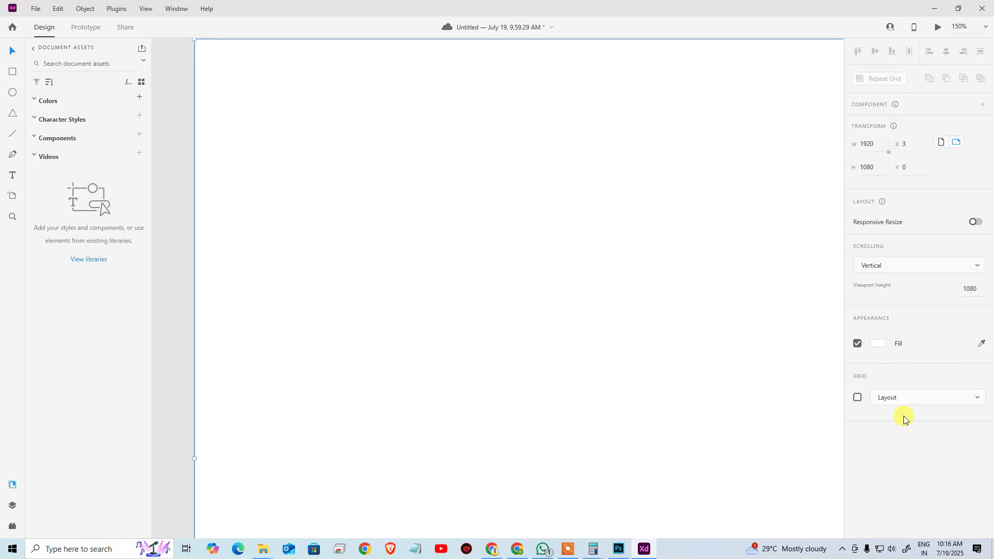
pyautogui.click(913, 402)
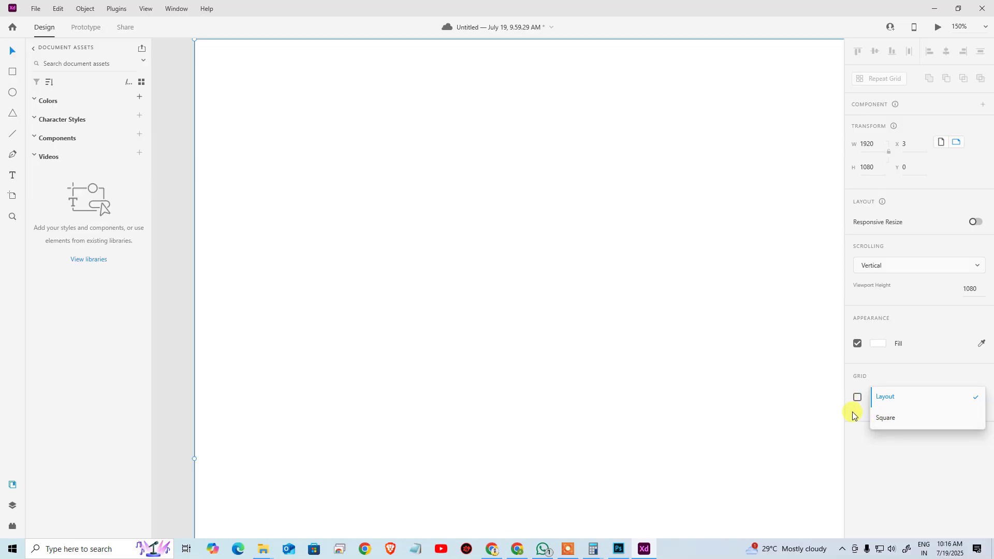
pyautogui.click(921, 394)
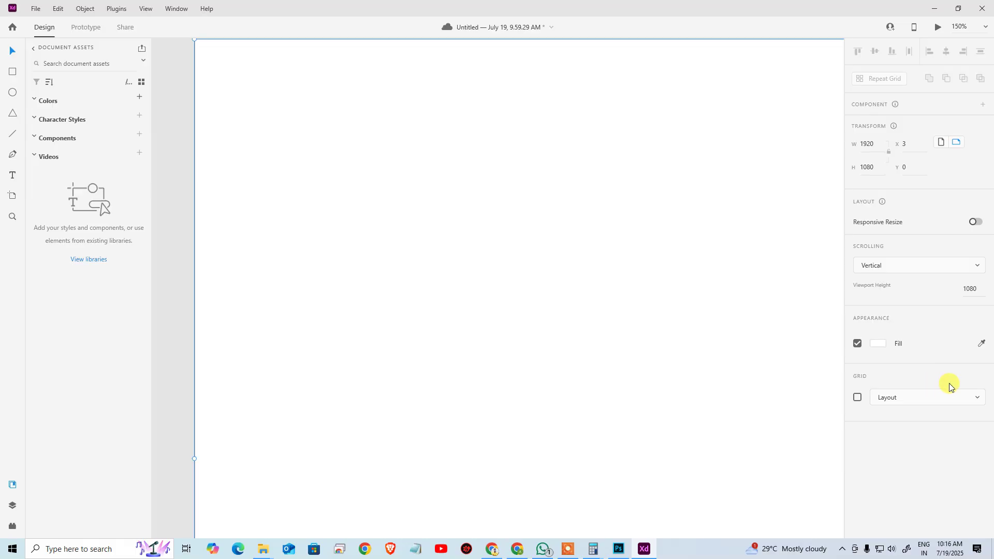
pyautogui.click(921, 398)
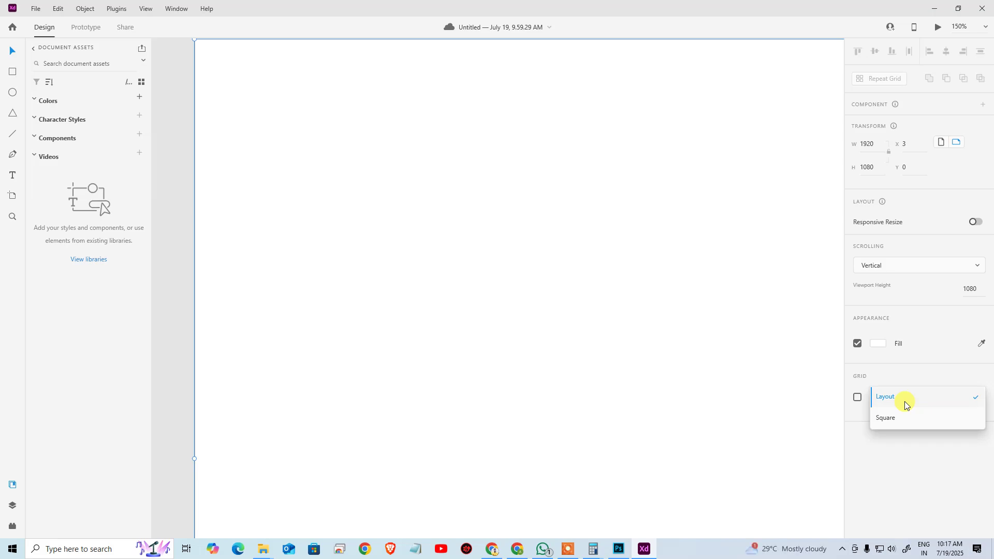
pyautogui.click(904, 402)
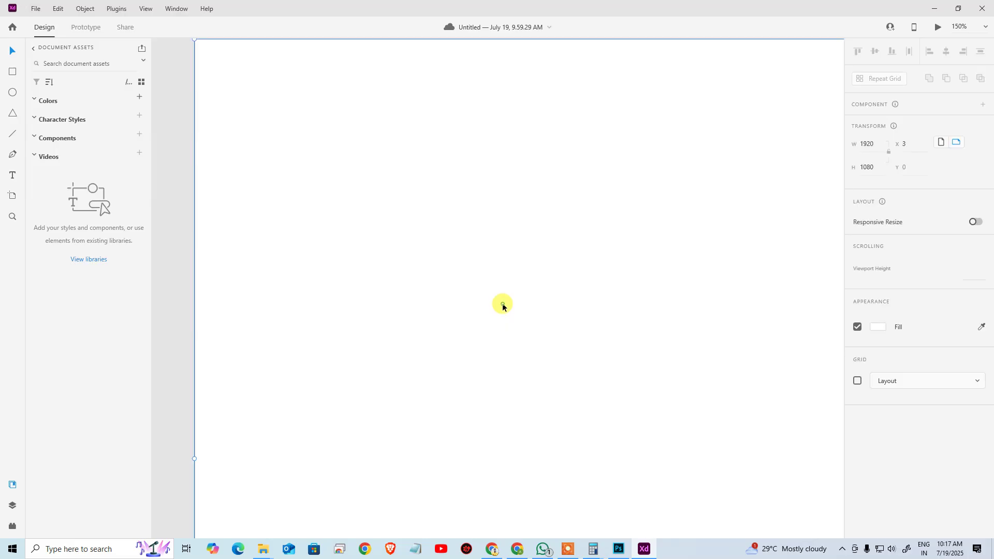
# Examine the artboard's Layout, Transform and Component property information and deselect the artboard.
pyautogui.scroll(1, 581, 281)
pyautogui.scroll(1, 581, 280)
pyautogui.scroll(-2, 539, 207)
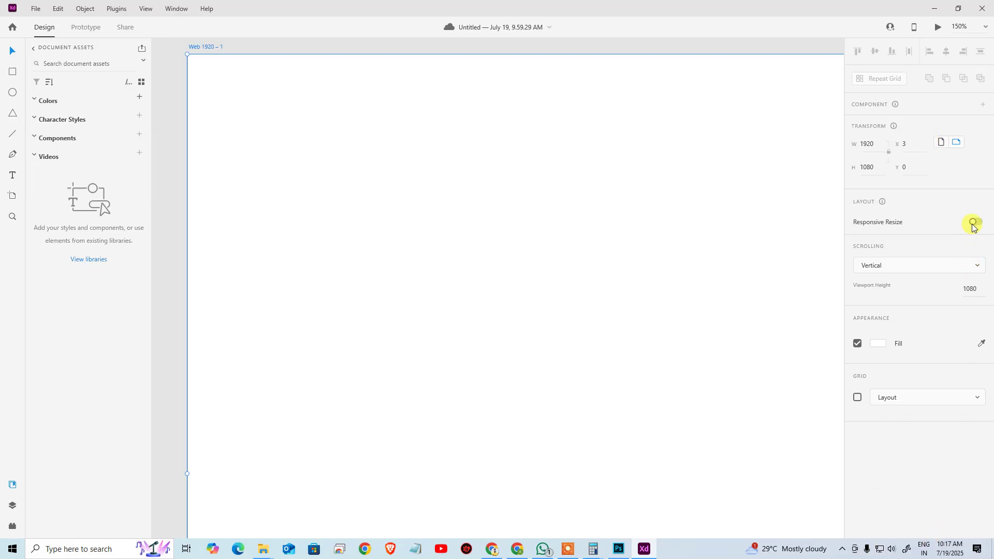
pyautogui.moveTo(882, 202)
pyautogui.moveTo(895, 125)
pyautogui.moveTo(896, 104)
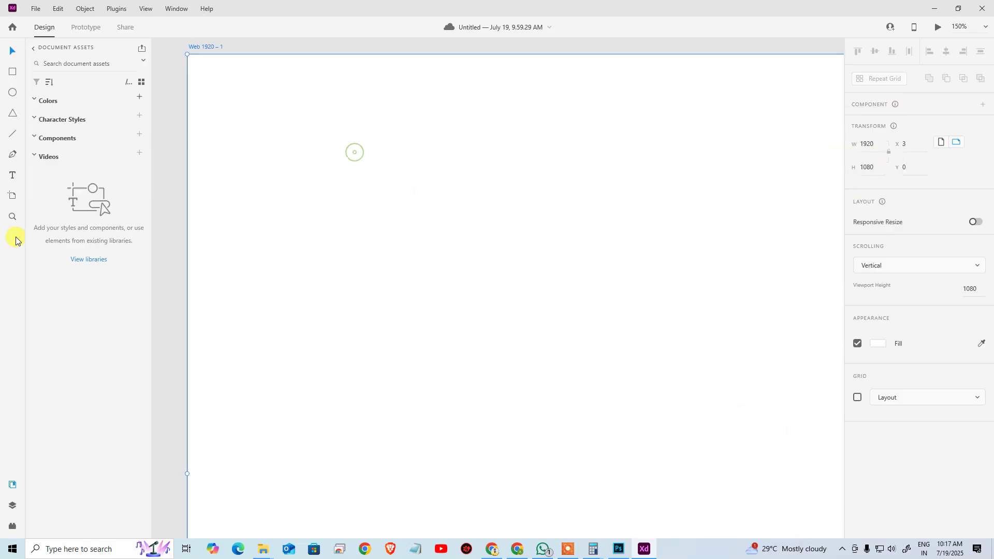
pyautogui.click(157, 98)
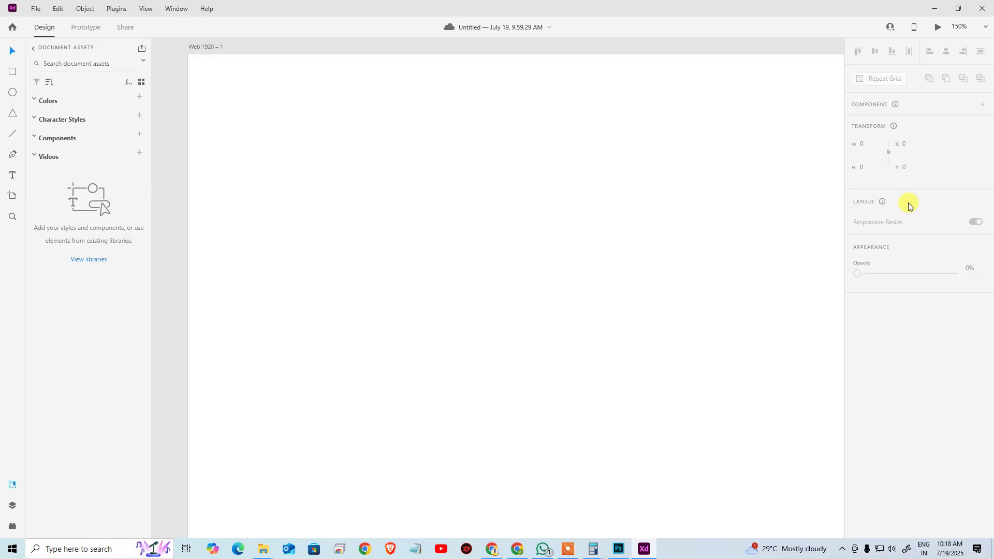
pyautogui.hotkey('ctrl', '-')
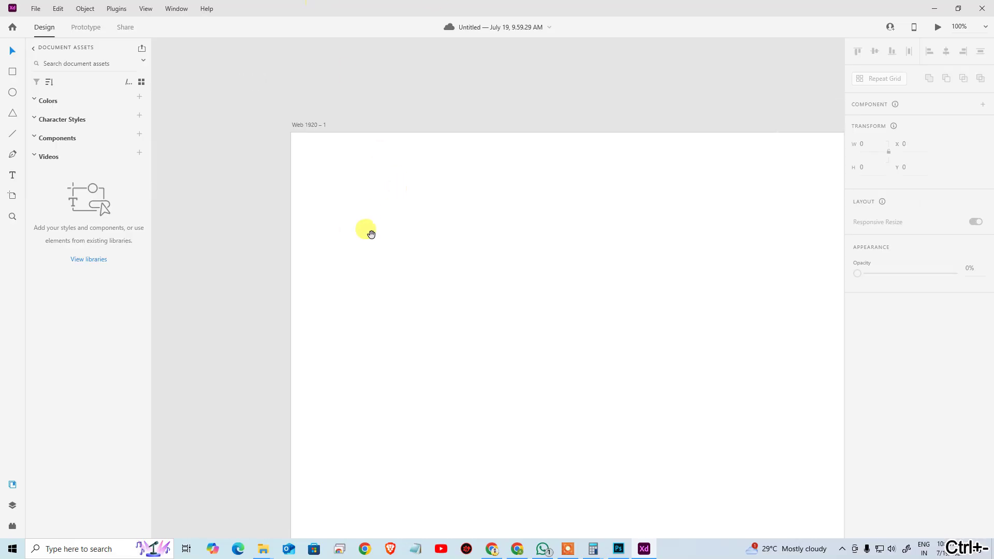
# Draw a square about 376 by 376 on the artboard and align it to the artboard's vertical middle and horizontal centre.
pyautogui.moveTo(348, 213); pyautogui.dragTo(295, 176)
pyautogui.hotkey('ctrl', 'space')
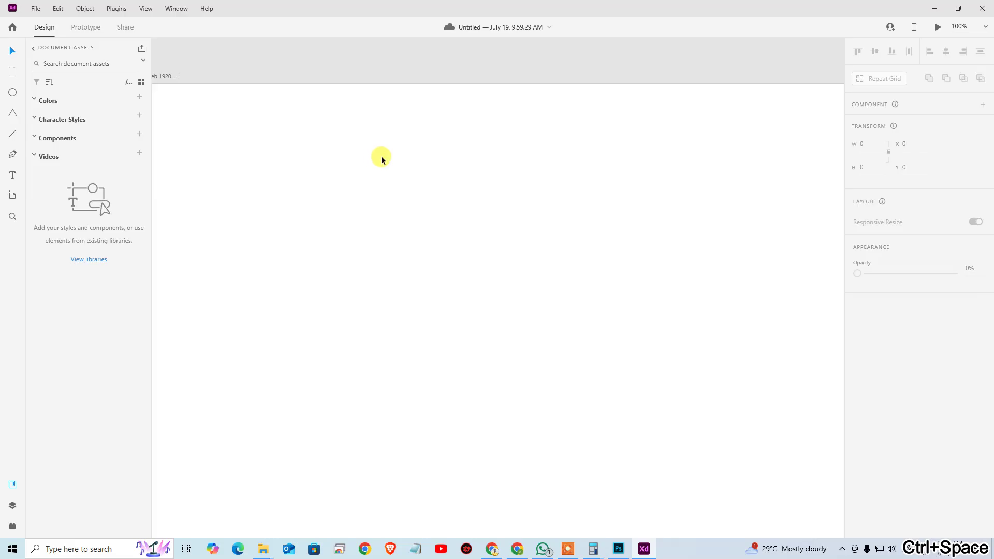
pyautogui.hotkey('ctrl', '-')
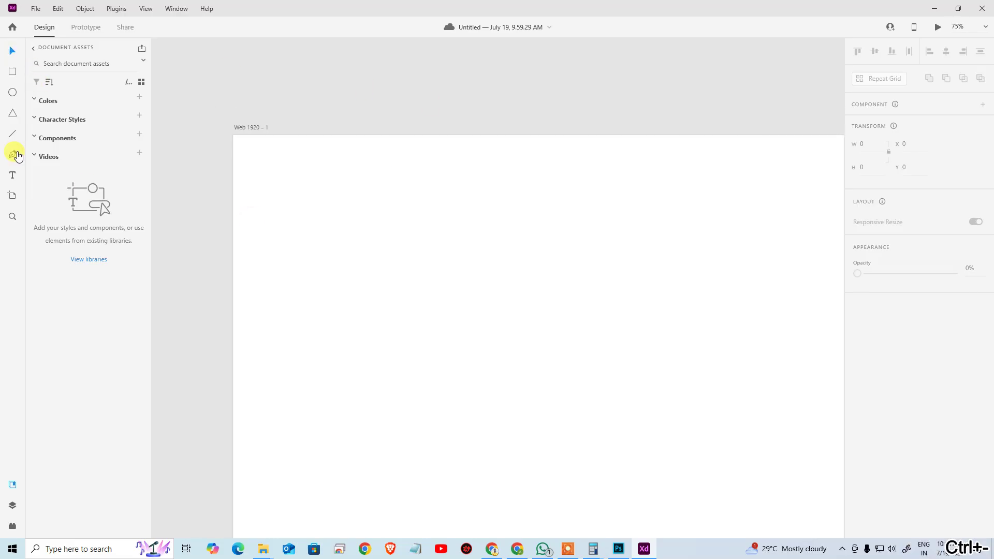
pyautogui.click(12, 71)
pyautogui.moveTo(375, 210); pyautogui.dragTo(655, 355)
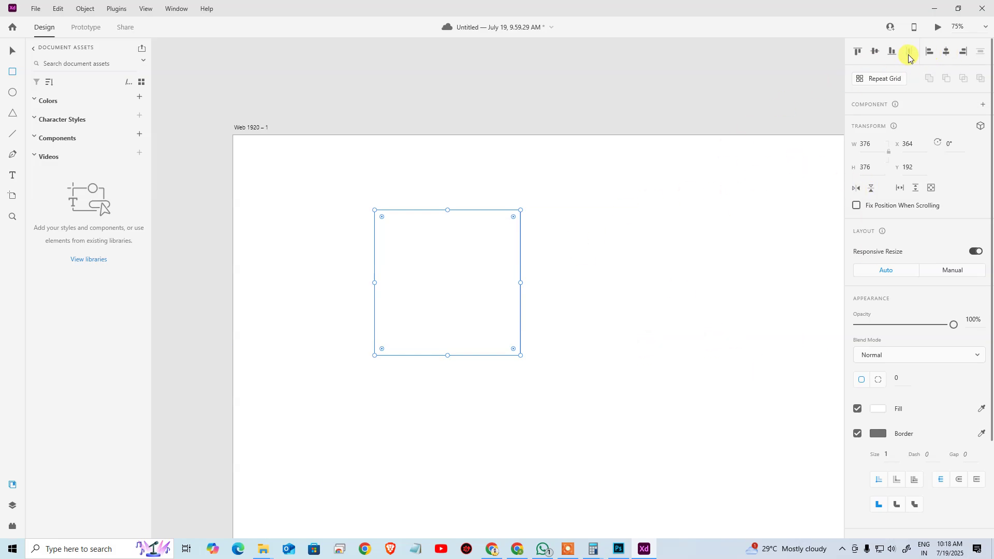
pyautogui.click(875, 51)
pyautogui.click(946, 52)
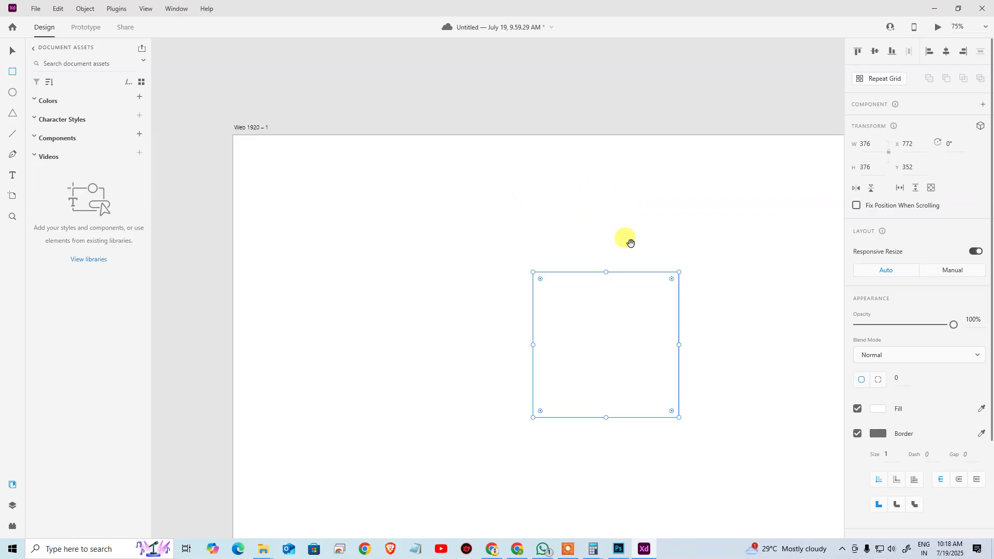
# Fill the square with red and deselect it.
pyautogui.moveTo(626, 246); pyautogui.dragTo(423, 192)
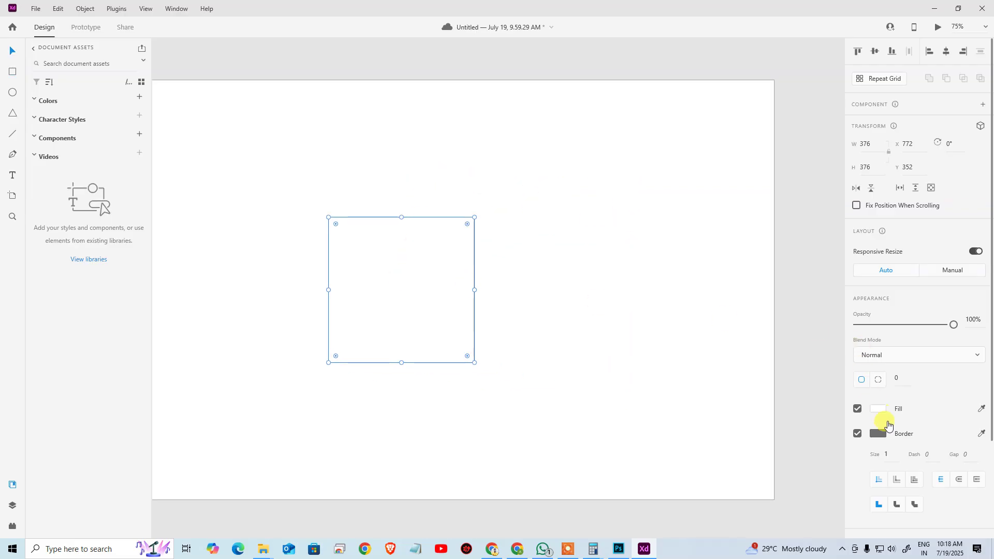
pyautogui.click(878, 409)
pyautogui.click(788, 362)
pyautogui.click(446, 266)
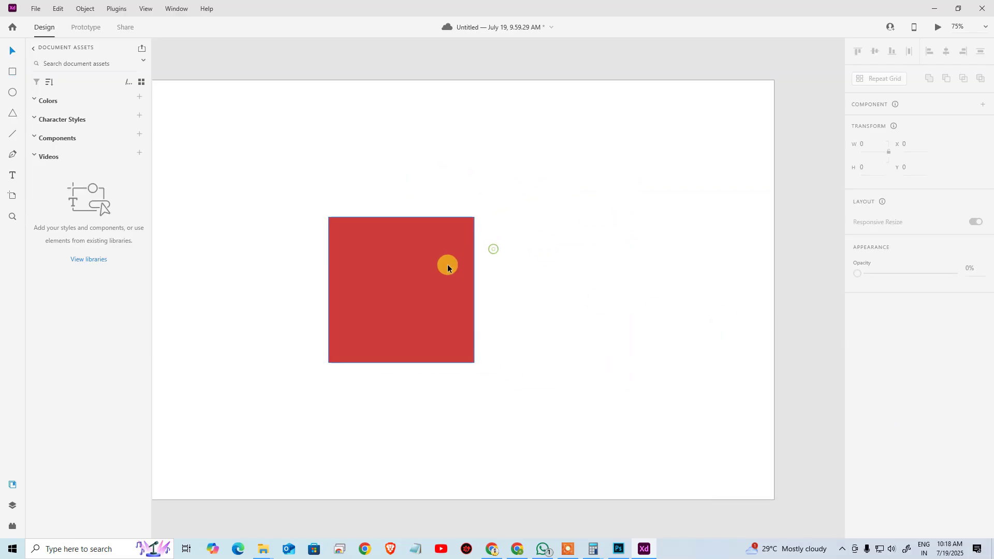
# Place copies of the red square on either side of it at the same height, at about X 224 and X 1201.
pyautogui.moveTo(432, 285); pyautogui.dragTo(637, 284)
pyautogui.click(530, 150)
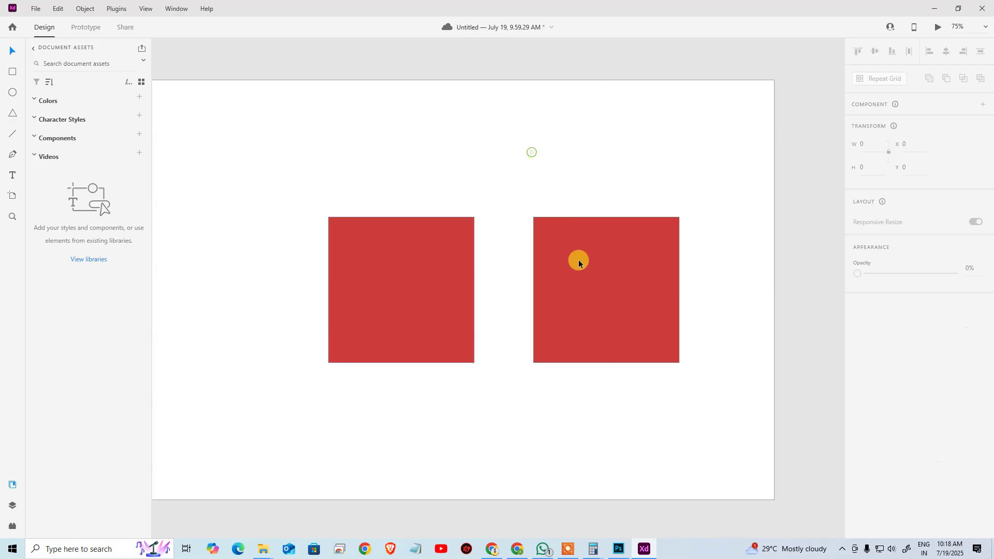
pyautogui.click(601, 264)
pyautogui.hscroll(-3, 725, 278)
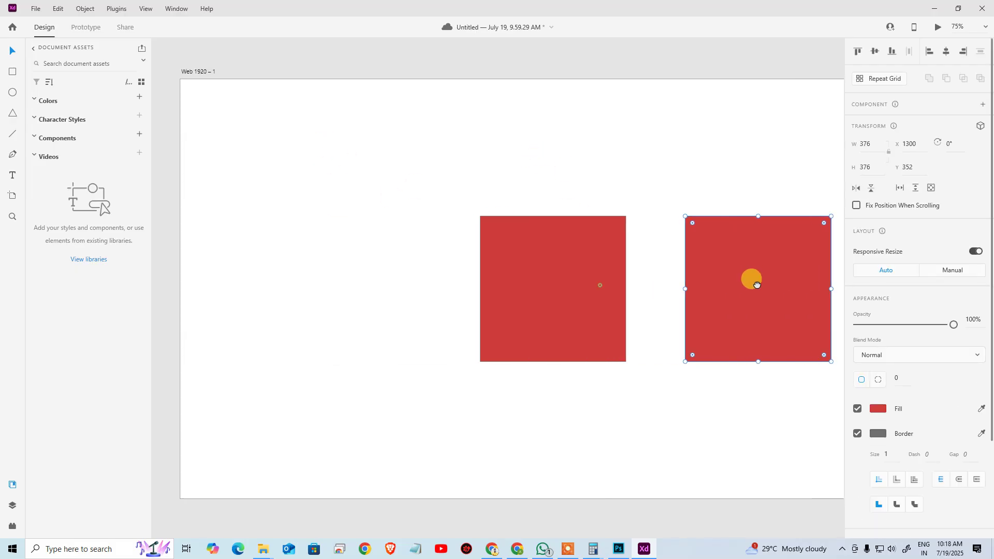
pyautogui.click(755, 289)
pyautogui.moveTo(755, 288); pyautogui.dragTo(364, 312)
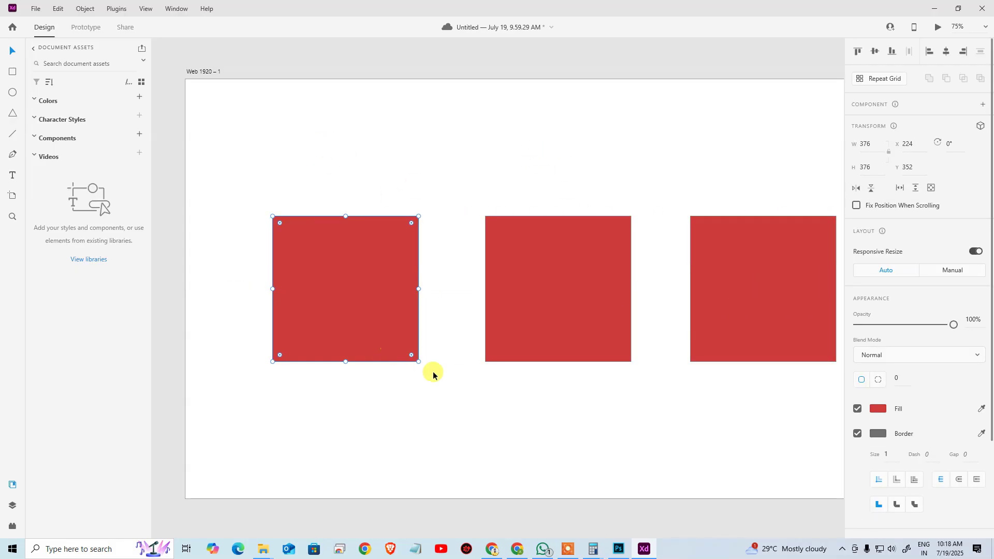
pyautogui.moveTo(775, 278); pyautogui.dragTo(735, 278)
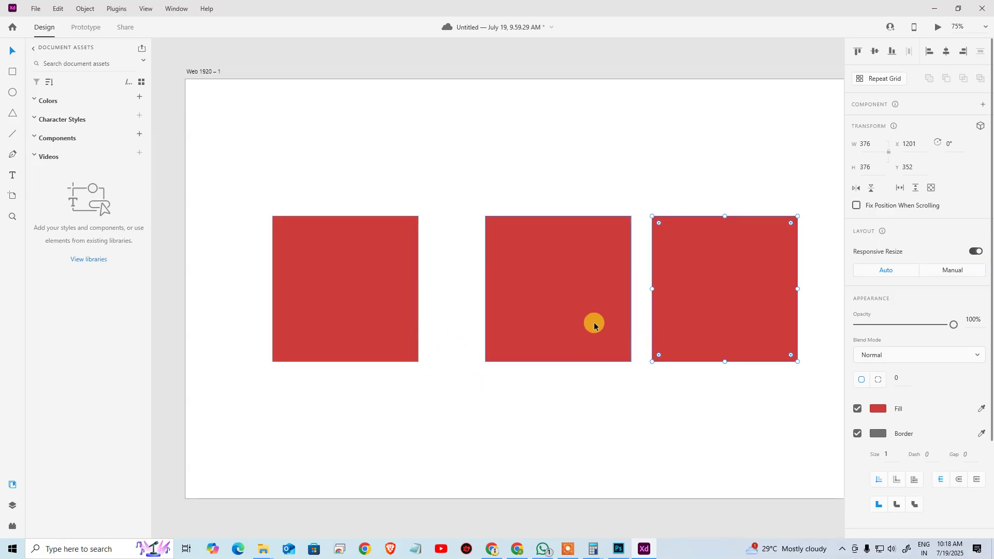
# Lower the middle and right squares to staggered heights, and align all three squares to their top edges.
pyautogui.moveTo(247, 156); pyautogui.dragTo(456, 166)
pyautogui.moveTo(563, 238); pyautogui.dragTo(623, 281)
pyautogui.moveTo(716, 239); pyautogui.dragTo(718, 337)
pyautogui.click(373, 238)
pyautogui.keyDown('shift'); pyautogui.click(735, 438); pyautogui.keyUp('shift')
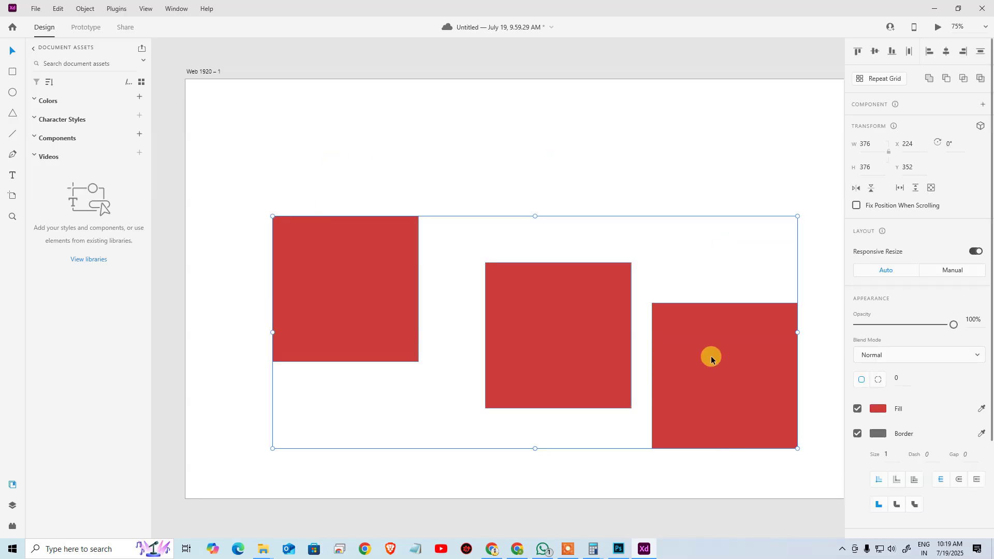
pyautogui.click(857, 51)
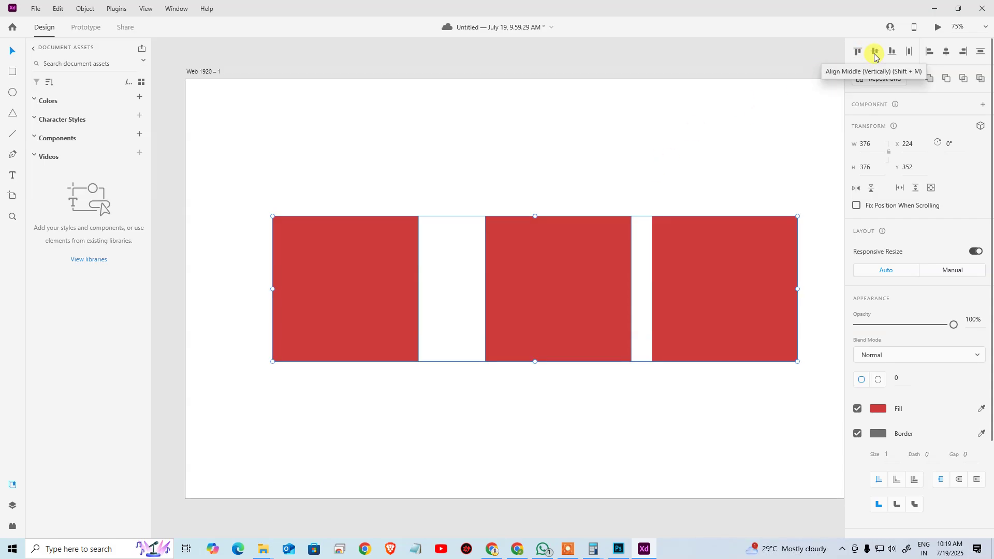
# Stagger the squares by raising the left one to about Y 101 and lowering the right one to about Y 596.
pyautogui.click(673, 140)
pyautogui.moveTo(380, 294); pyautogui.dragTo(383, 196)
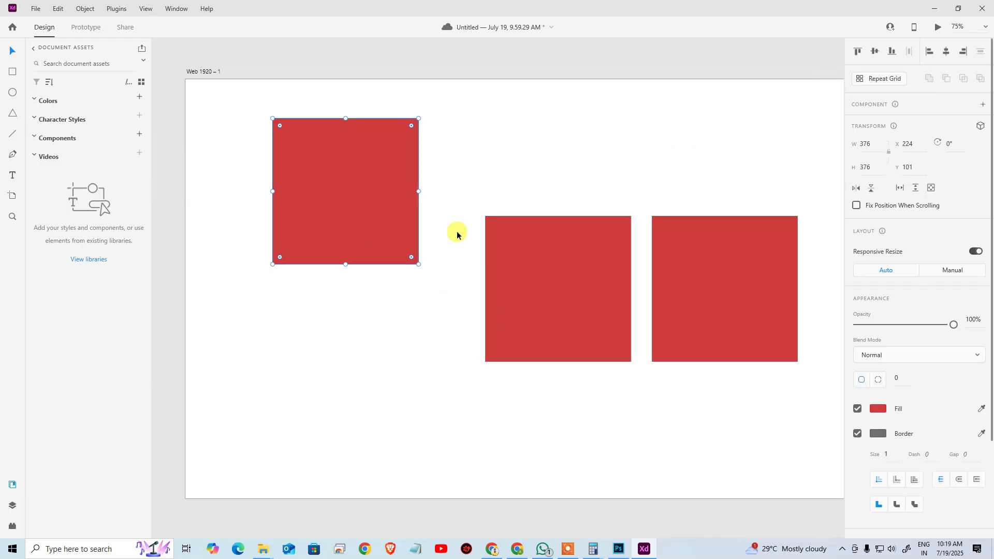
pyautogui.hotkey('ctrl', 'z')
pyautogui.hotkey('ctrl', 'z')
pyautogui.hotkey('ctrl', 'z')
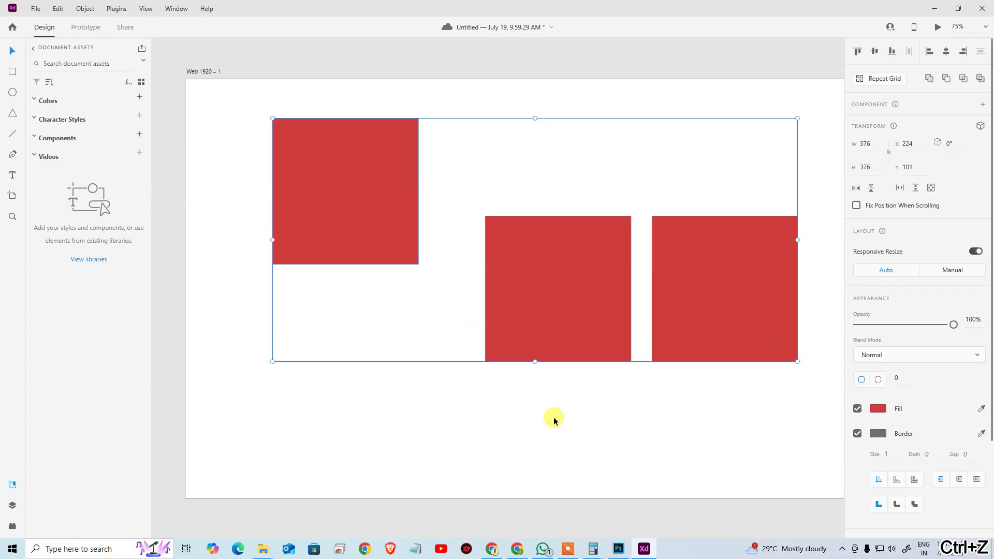
pyautogui.click(737, 271)
pyautogui.moveTo(736, 271); pyautogui.dragTo(737, 366)
pyautogui.click(411, 279)
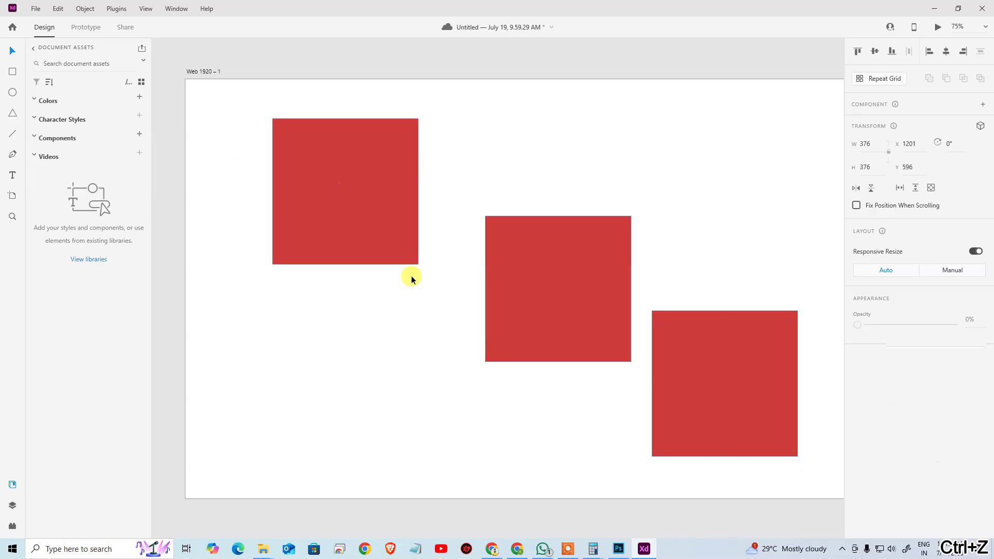
# Try aligning all three squares to the vertical middle, bottom edges and top edges, undoing each alignment.
pyautogui.hotkey('ctrl', 'a')
pyautogui.click(874, 50)
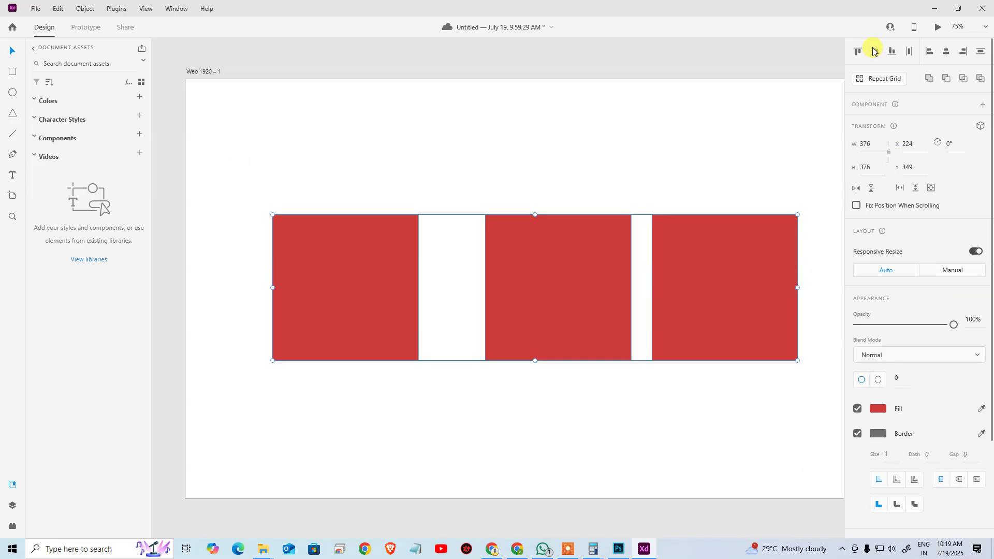
pyautogui.hotkey('ctrl', 'z')
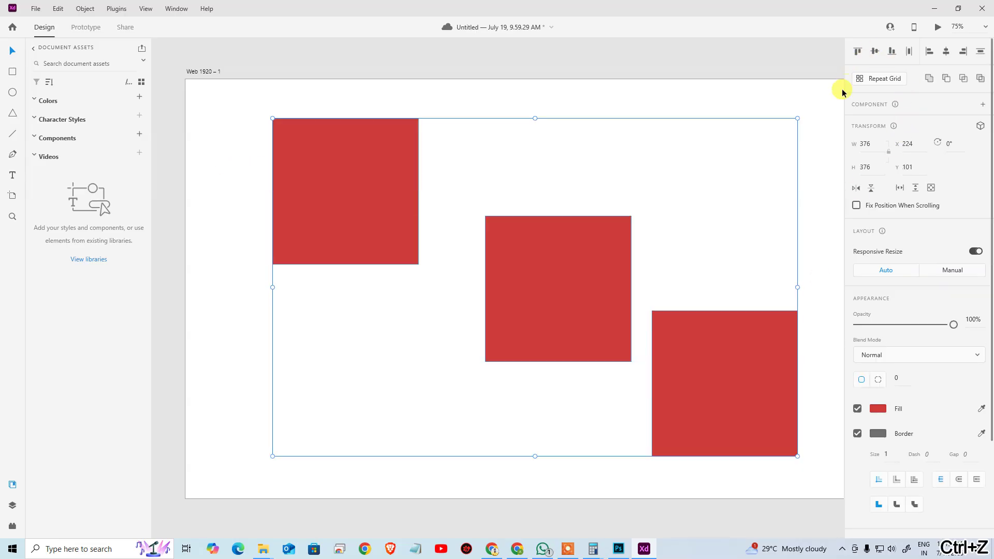
pyautogui.click(891, 53)
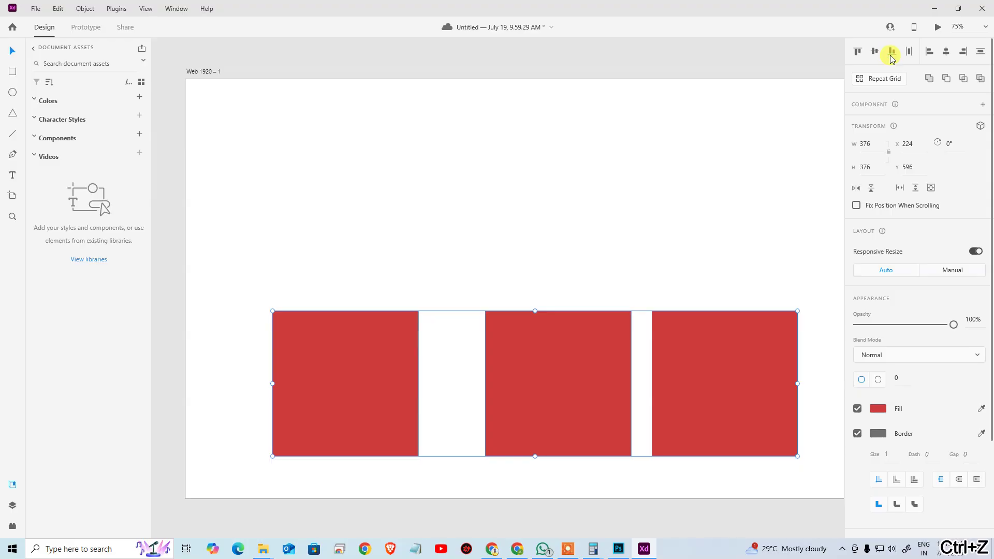
pyautogui.hotkey('ctrl', 'z')
pyautogui.click(859, 52)
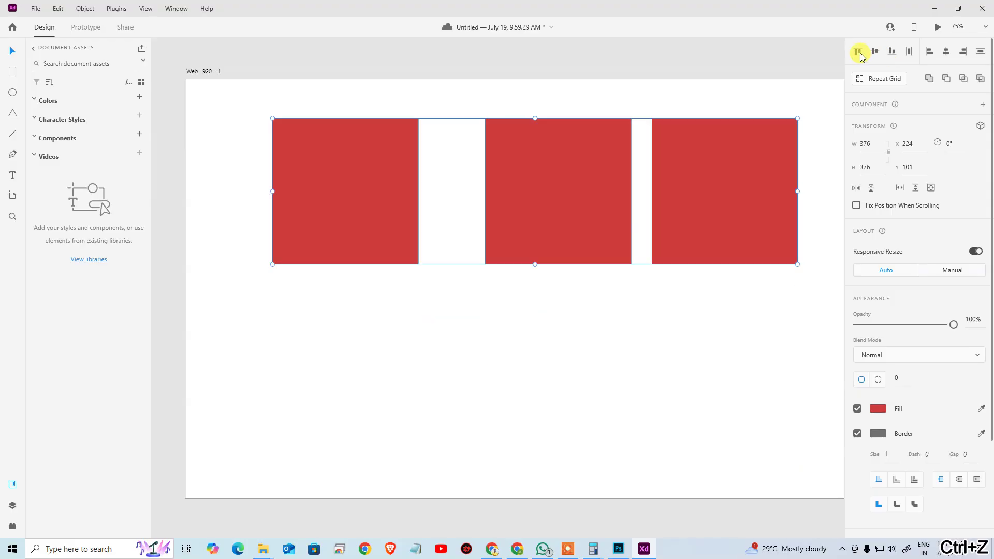
pyautogui.hotkey('ctrl', 'z')
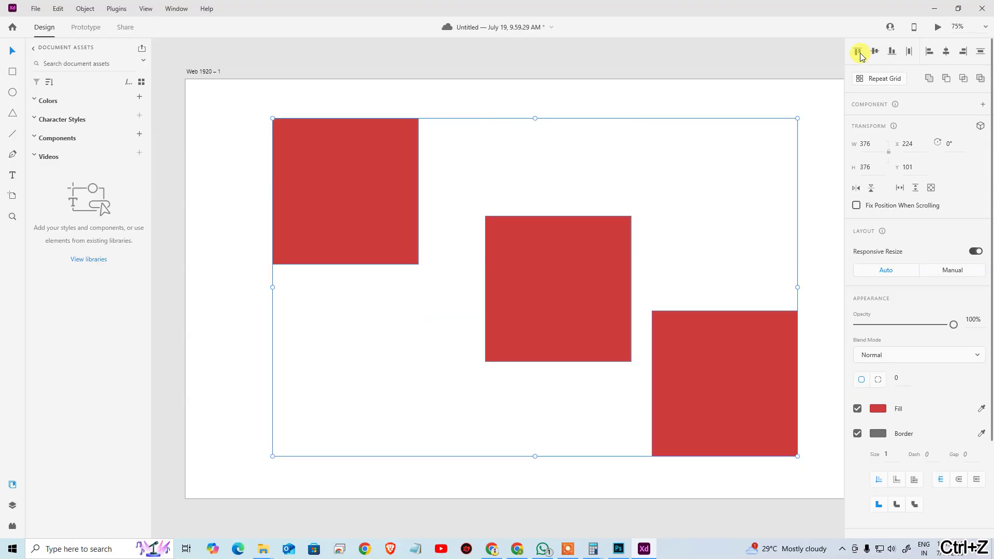
# Distribute the three selected squares horizontally so the middle one sits evenly between the others.
pyautogui.click(908, 52)
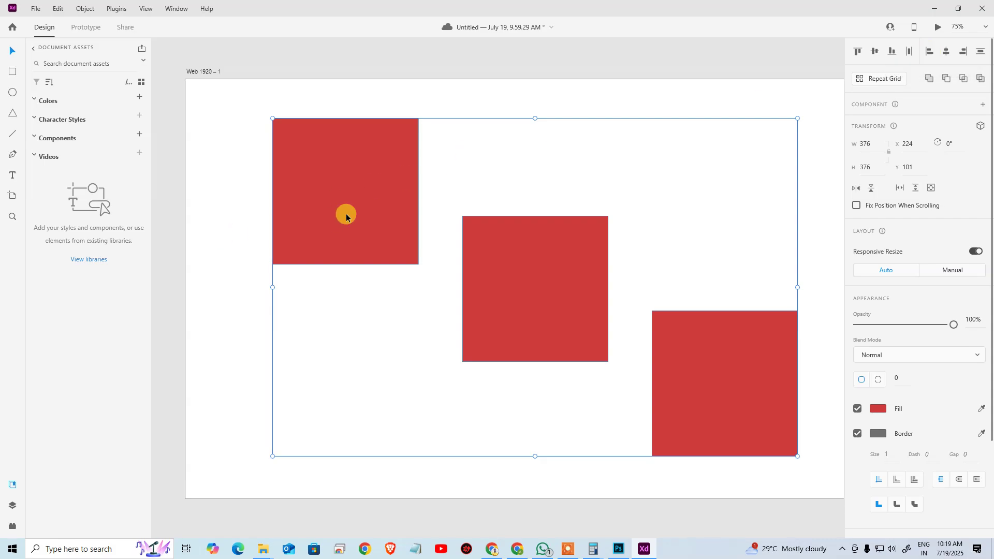
# Try aligning the three squares to their left edges, right edges and horizontal centre, undoing each alignment.
pyautogui.click(930, 53)
pyautogui.hotkey('ctrl', 'z')
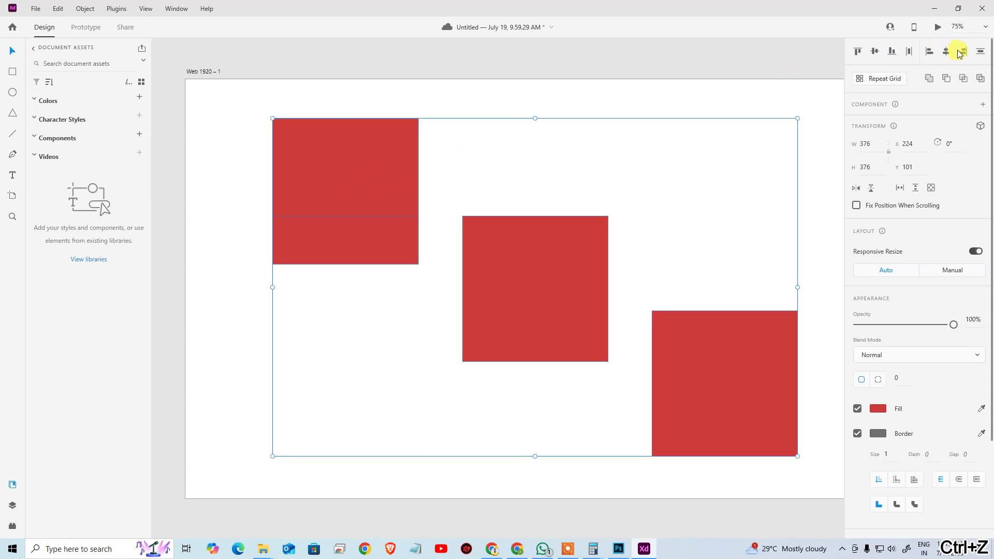
pyautogui.click(963, 52)
pyautogui.hotkey('ctrl', 'z')
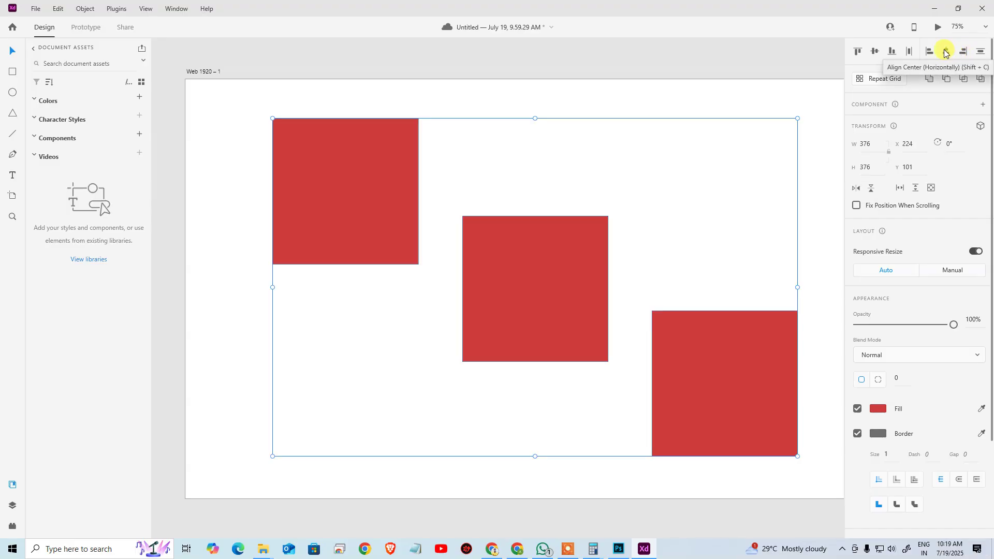
pyautogui.click(945, 51)
pyautogui.hotkey('ctrl', 'z')
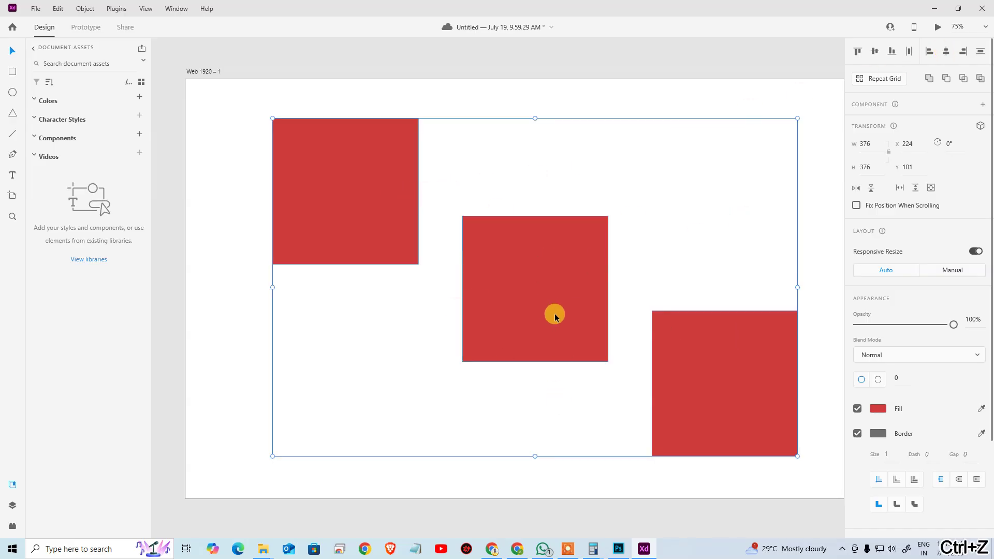
pyautogui.click(945, 52)
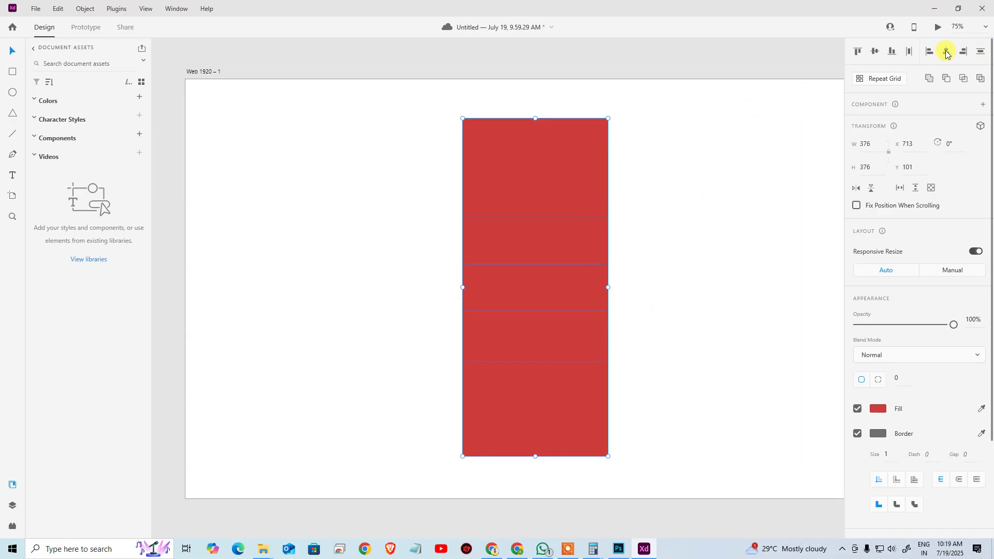
pyautogui.hotkey('ctrl', 'z')
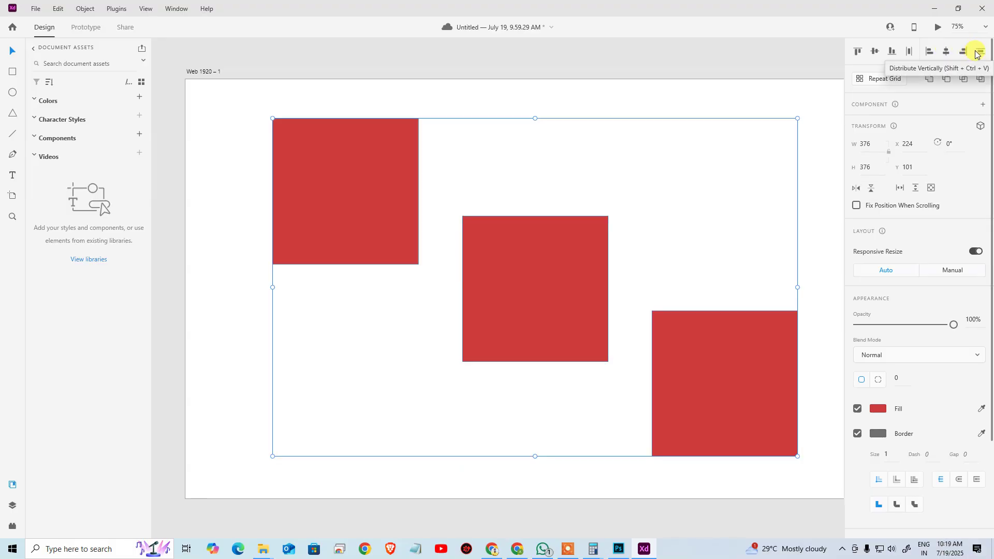
# Distribute the three squares vertically, repeating the distribution after lowering the middle square, and deselect them.
pyautogui.click(977, 52)
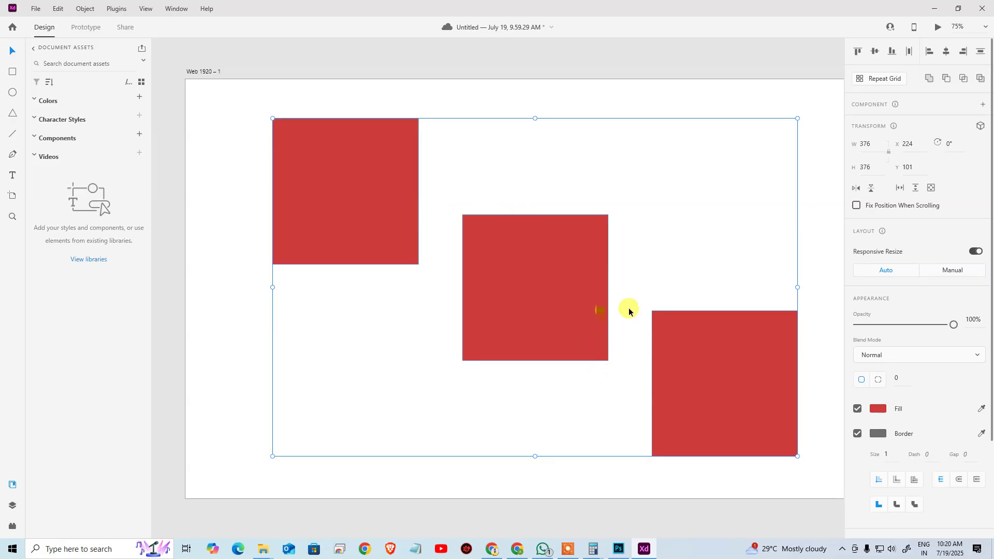
pyautogui.click(616, 429)
pyautogui.click(575, 257)
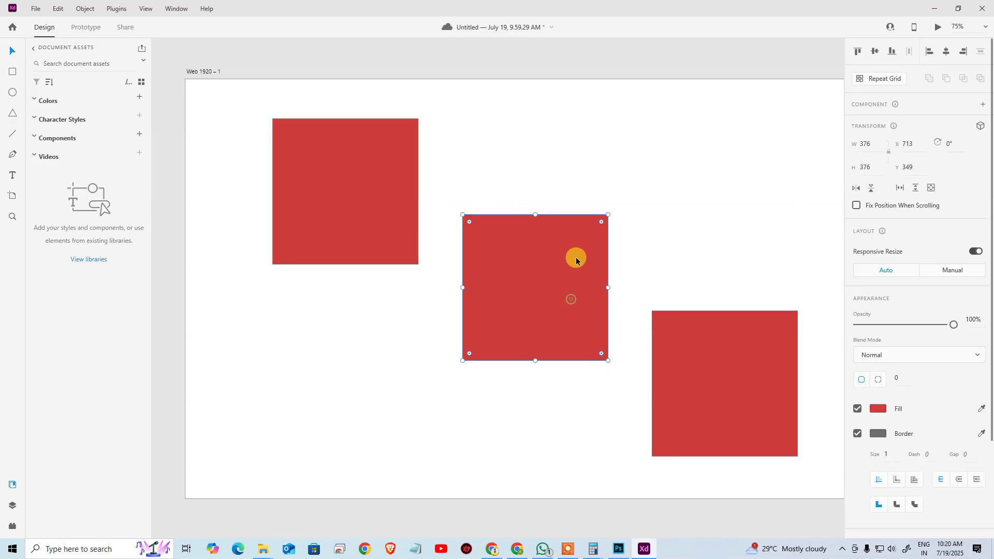
pyautogui.moveTo(575, 257); pyautogui.dragTo(579, 299)
pyautogui.click(373, 196)
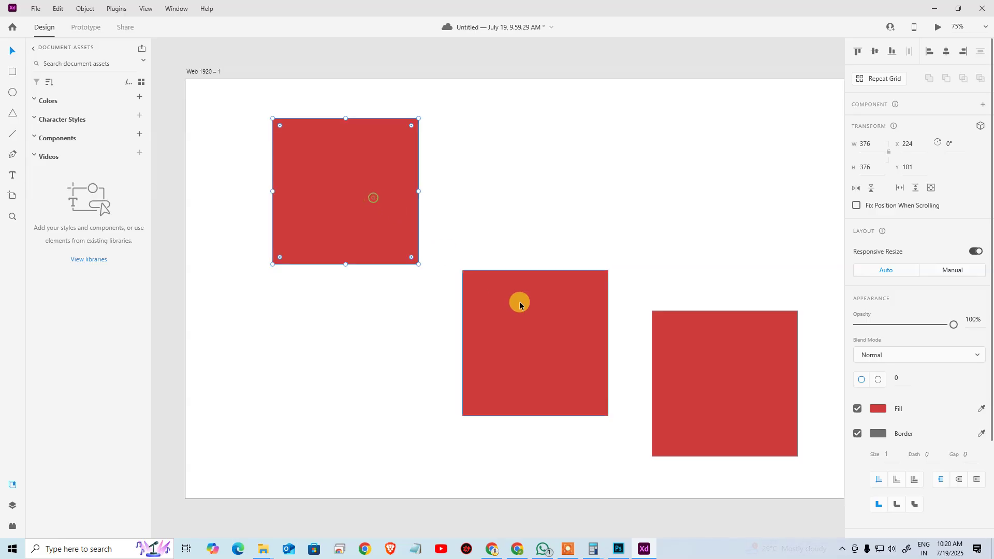
pyautogui.keyDown('shift'); pyautogui.click(518, 303); pyautogui.keyUp('shift')
pyautogui.keyDown('shift'); pyautogui.click(722, 358); pyautogui.keyUp('shift')
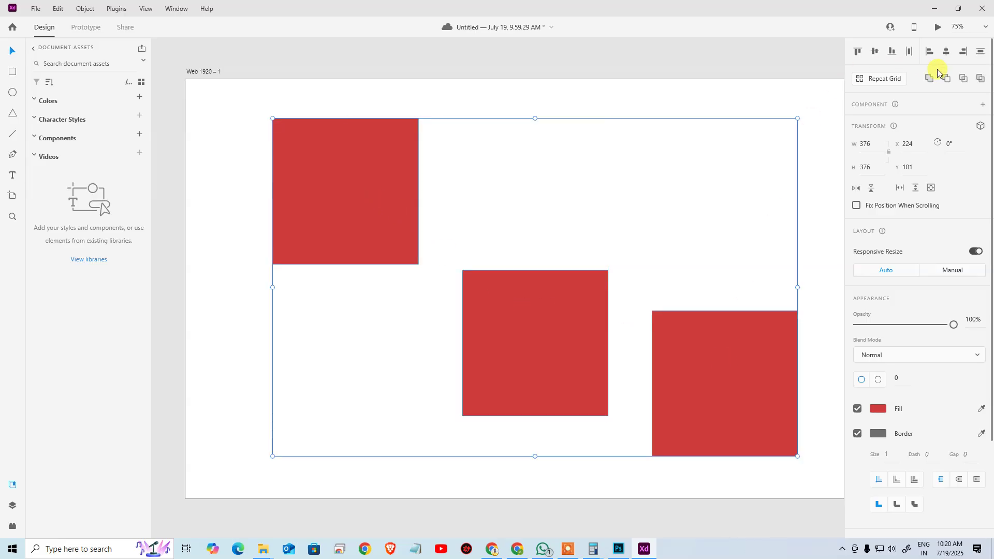
pyautogui.click(977, 54)
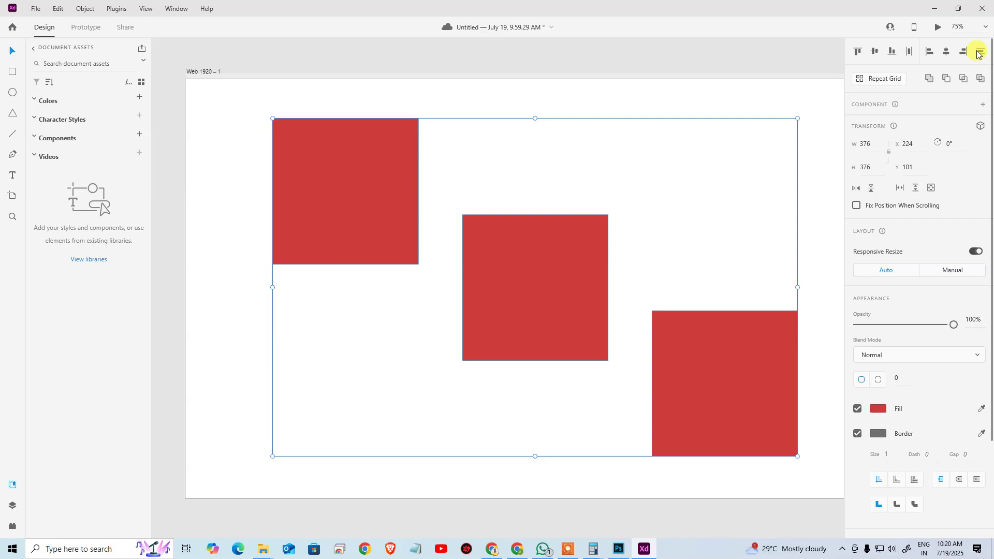
pyautogui.click(558, 99)
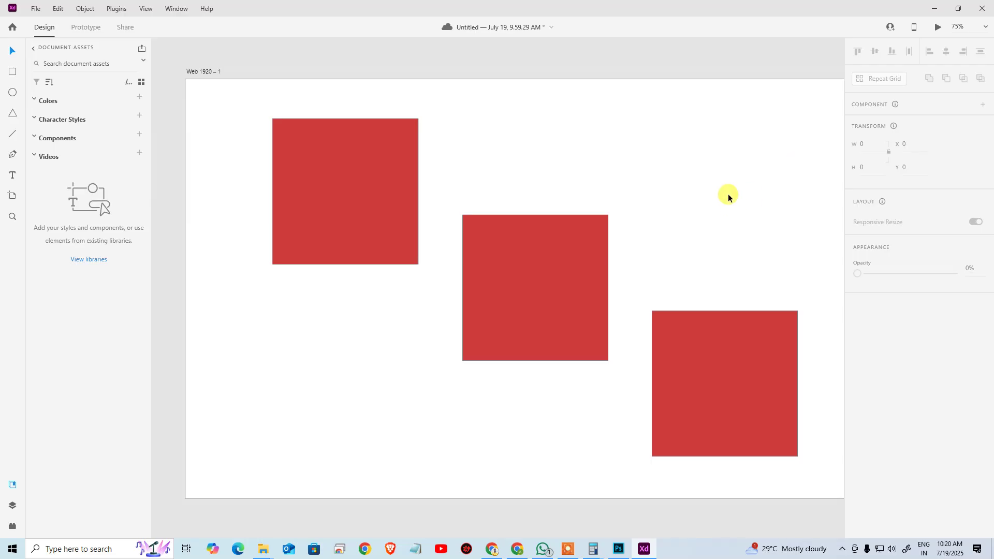
# Delete the middle and right squares and move the remaining square to about X 77, Y 104.
pyautogui.moveTo(673, 132); pyautogui.dragTo(626, 360)
pyautogui.press('Delete')
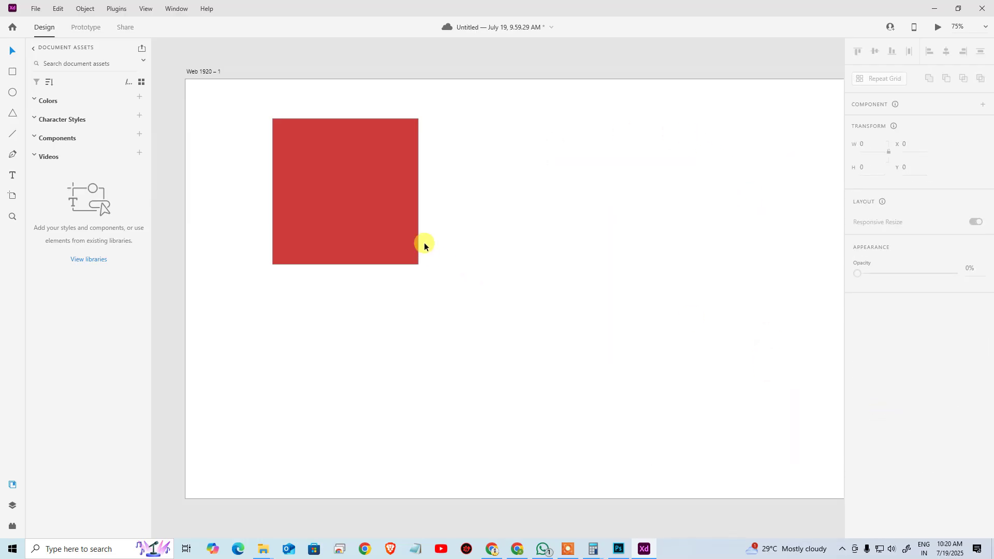
pyautogui.click(359, 216)
pyautogui.moveTo(370, 223); pyautogui.dragTo(311, 211)
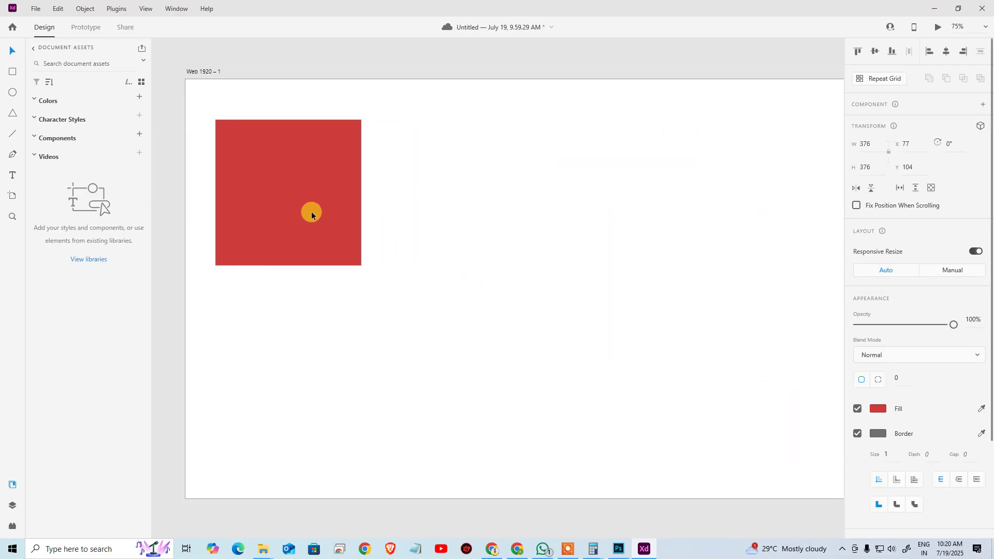
pyautogui.click(400, 196)
# Turn on the Layout grid for the Web 1920 – 1 artboard and deselect the artboard.
pyautogui.click(207, 74)
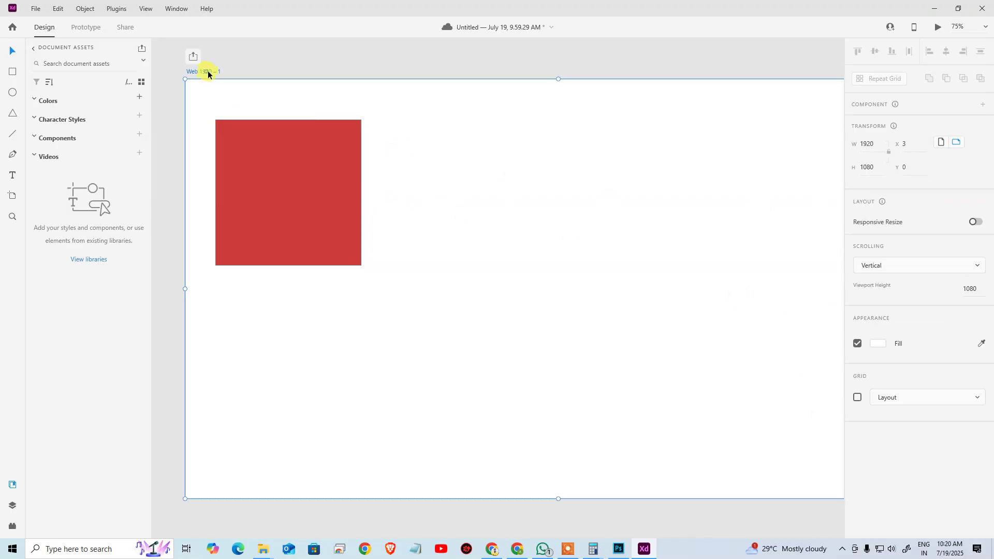
pyautogui.click(857, 397)
pyautogui.click(656, 299)
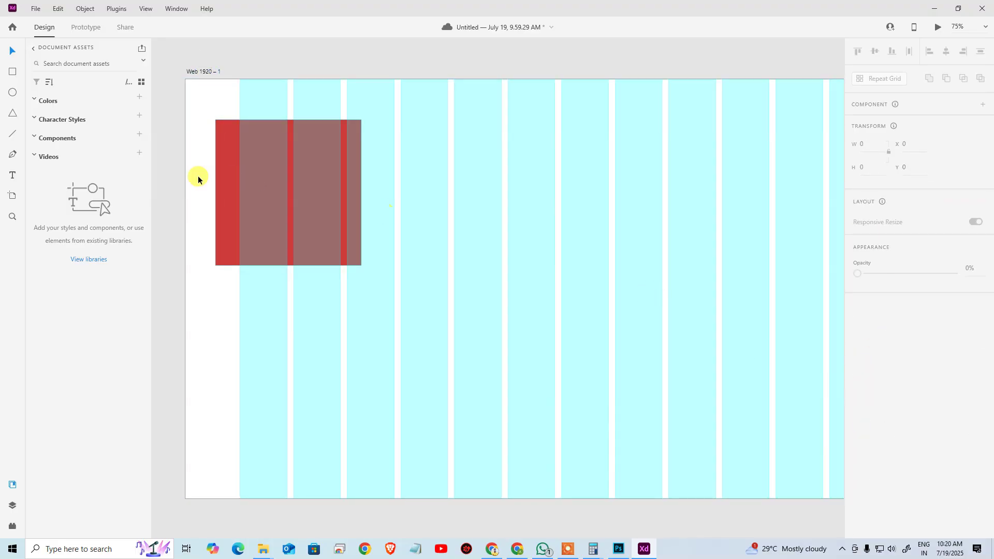
# Move the red square to the first grid column's edge at X 140 and enlarge it to 398 by 398, spanning three columns.
pyautogui.moveTo(224, 176); pyautogui.dragTo(266, 206)
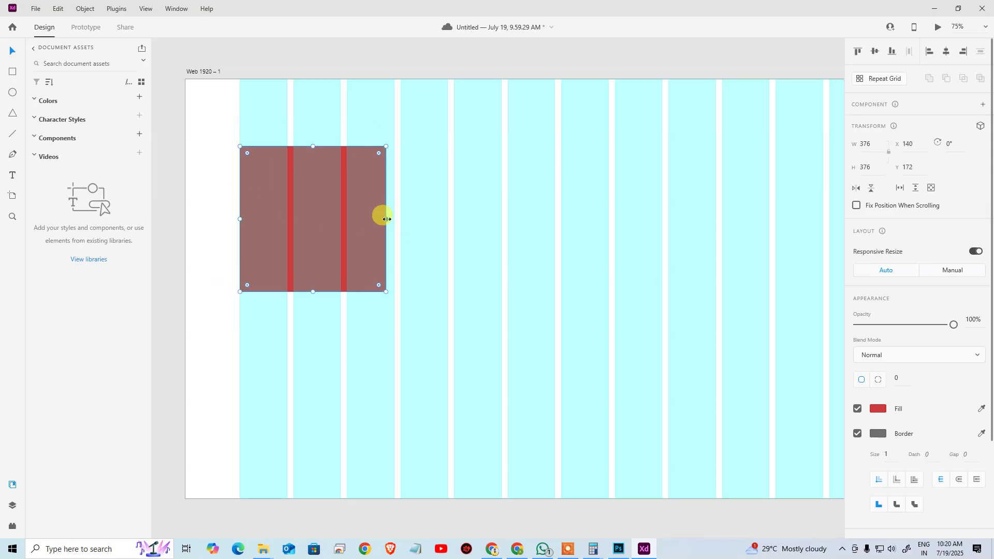
pyautogui.moveTo(386, 219); pyautogui.dragTo(395, 218)
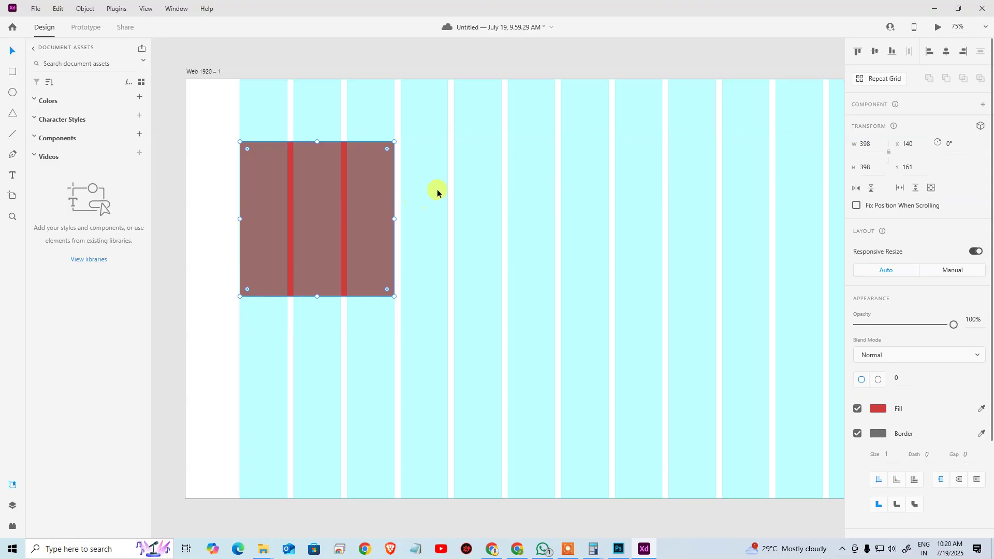
# Turn the red square into a repeat grid and extend it horizontally across the layout columns to a width of 1640.
pyautogui.hscroll(3, 564, 251)
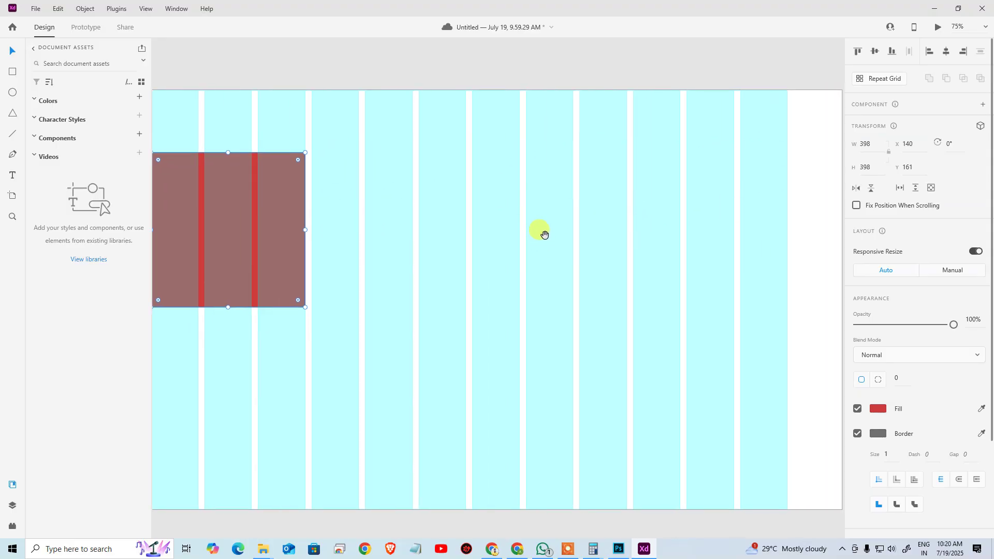
pyautogui.moveTo(701, 226); pyautogui.dragTo(736, 226)
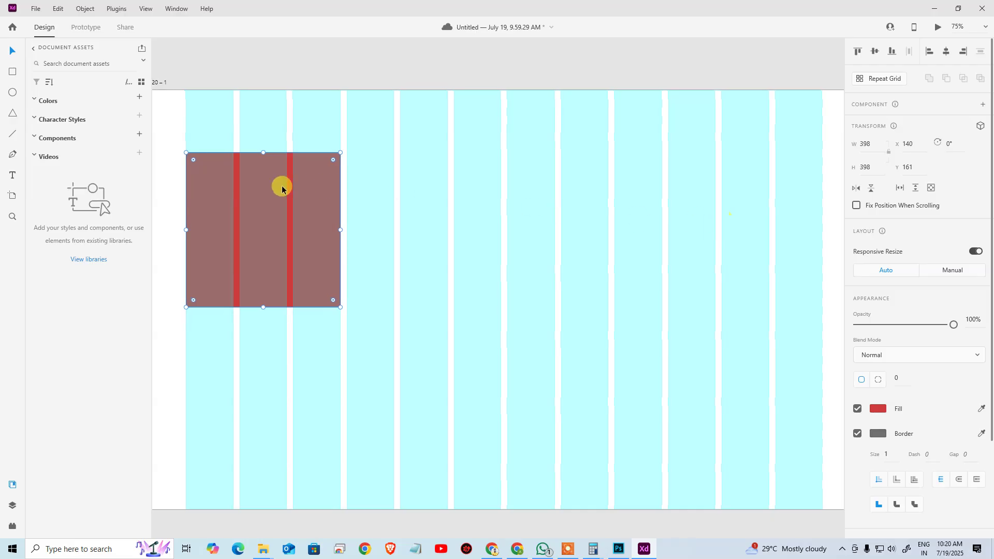
pyautogui.click(880, 79)
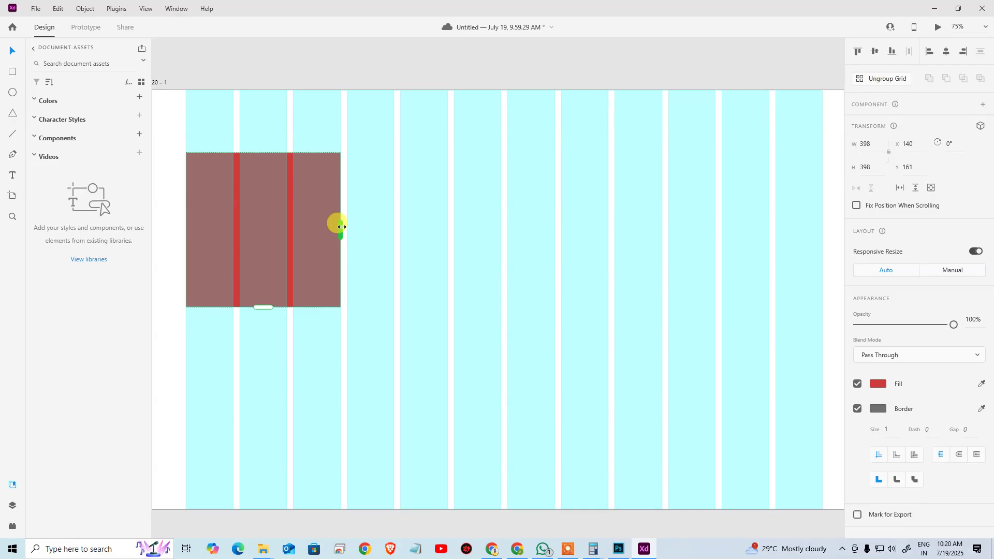
pyautogui.moveTo(339, 227); pyautogui.dragTo(823, 278)
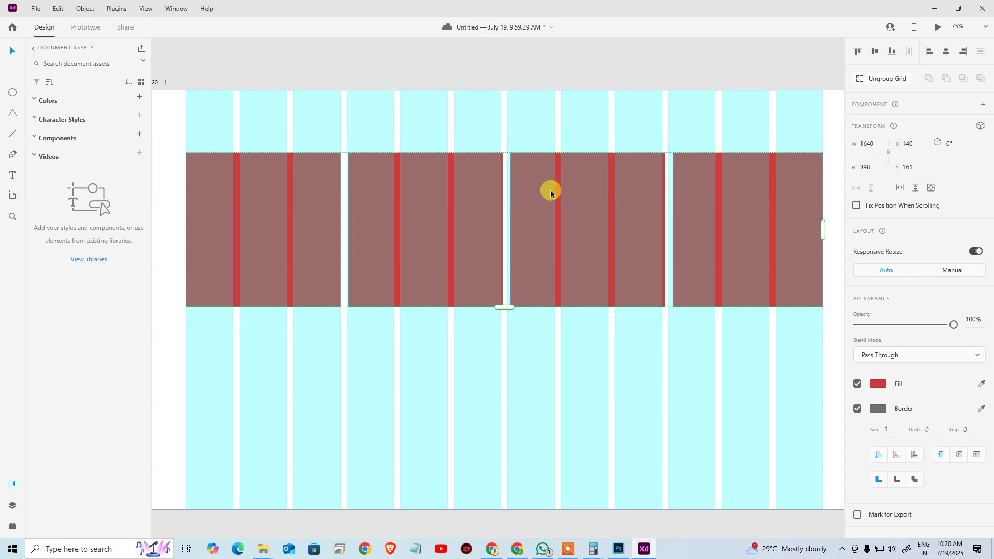
# Try to narrow the horizontal gap between the repeated squares to 18.
pyautogui.click(345, 188)
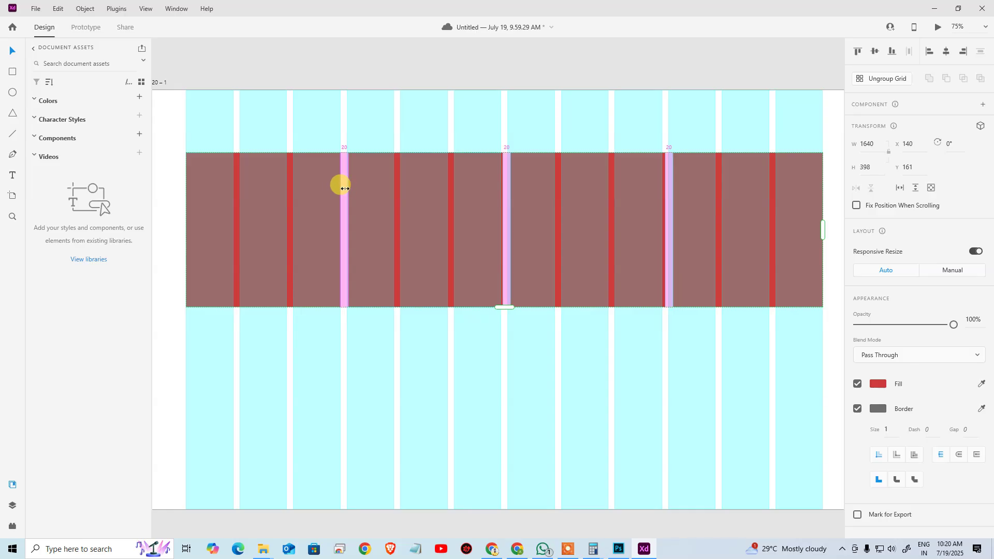
pyautogui.moveTo(345, 188); pyautogui.dragTo(343, 187)
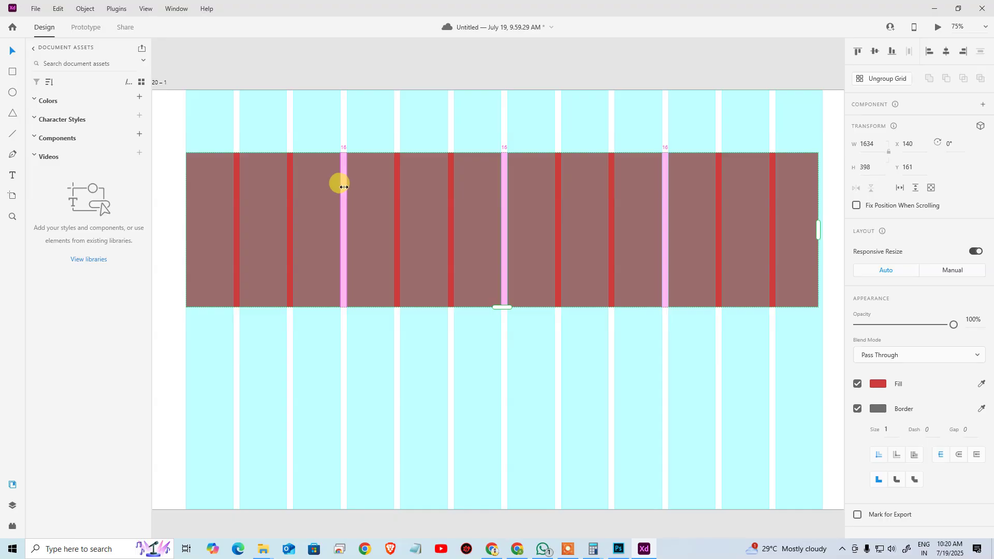
pyautogui.moveTo(344, 187)
pyautogui.mouseDown()
pyautogui.moveTo(327, 185)
pyautogui.moveTo(418, 183)
pyautogui.moveTo(339, 188)
pyautogui.mouseUp()
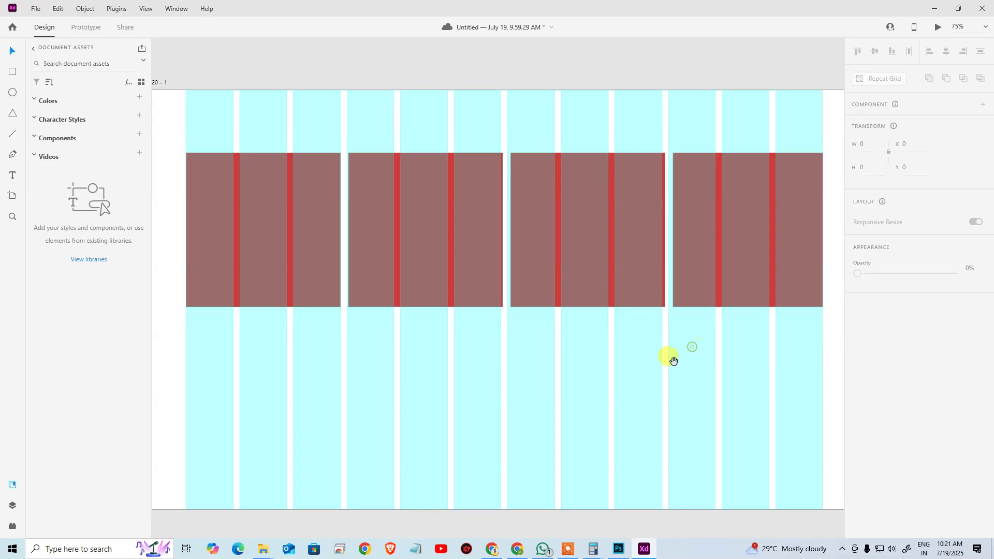
# Extend the repeat grid downward to a height of about 995 and delete the whole grid from the artboard.
pyautogui.scroll(-2, 622, 326)
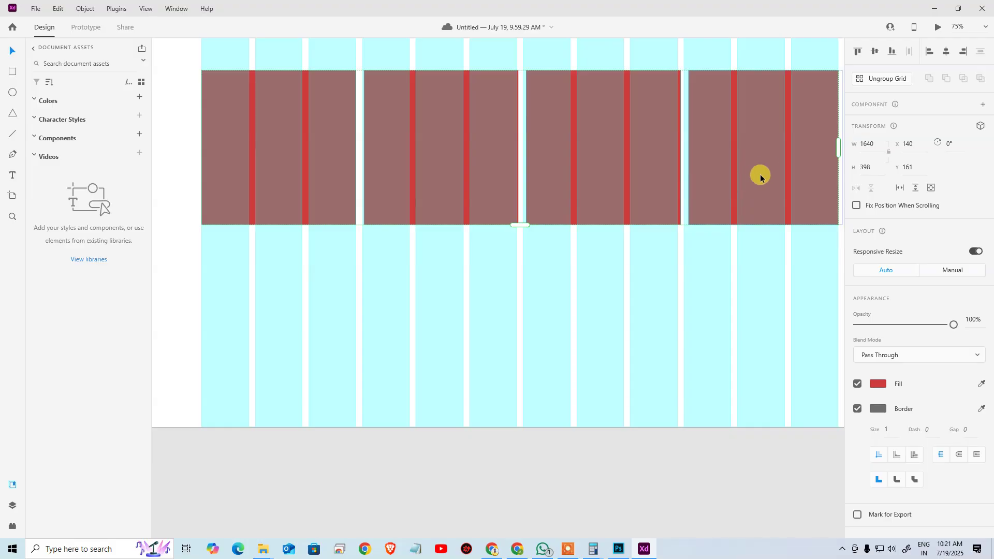
pyautogui.moveTo(518, 224); pyautogui.dragTo(516, 457)
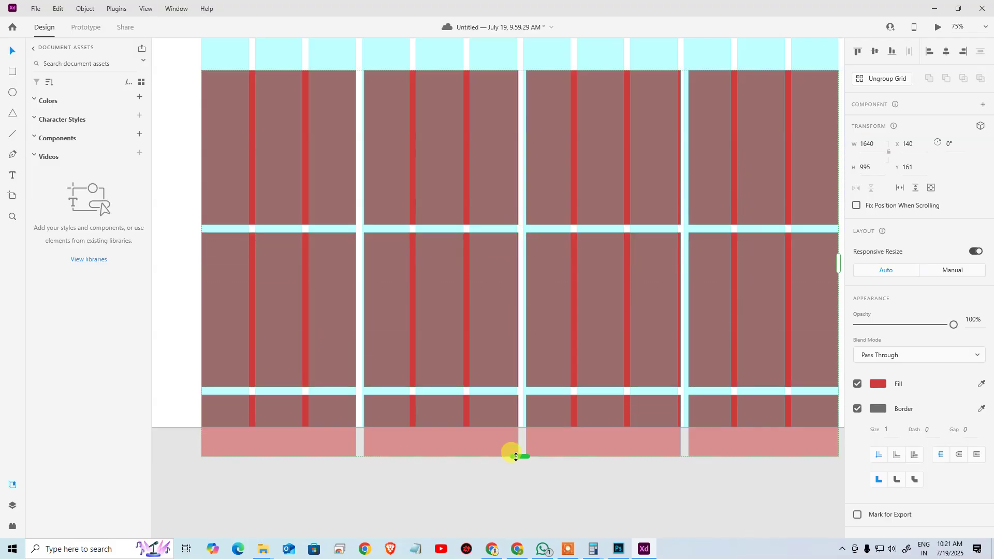
pyautogui.press('Delete')
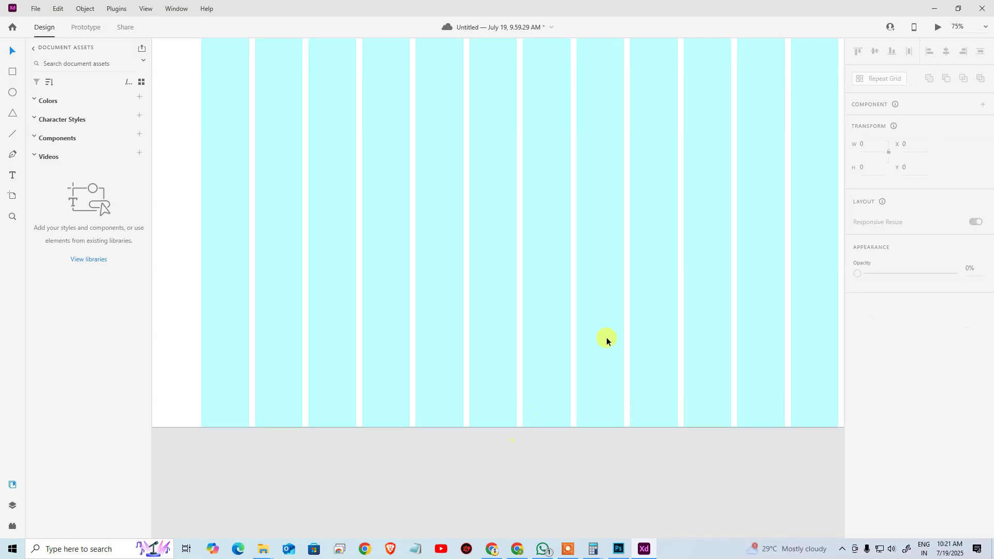
# Switch to Chrome and search Google for zomato in a new tab.
pyautogui.hotkey('alt', 'Tab')
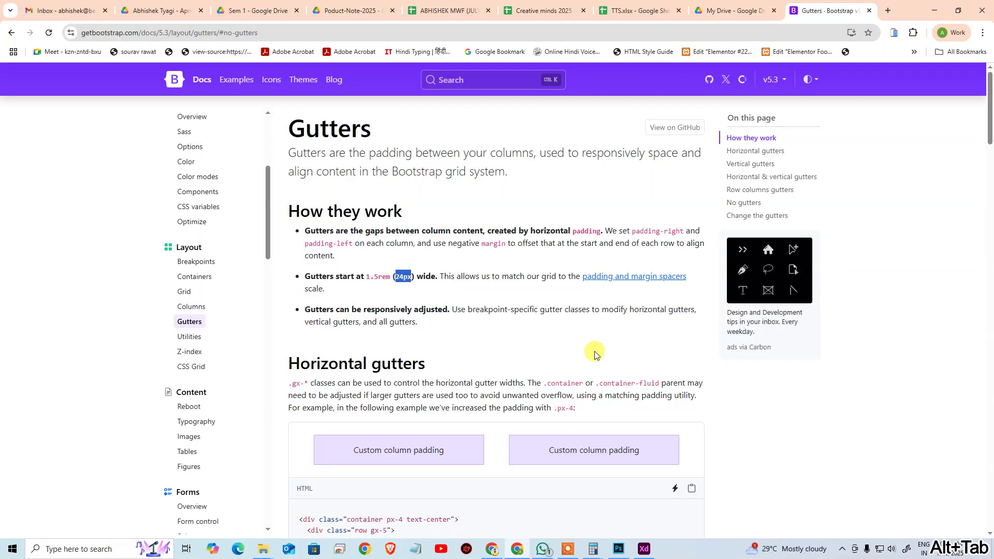
pyautogui.click(888, 11)
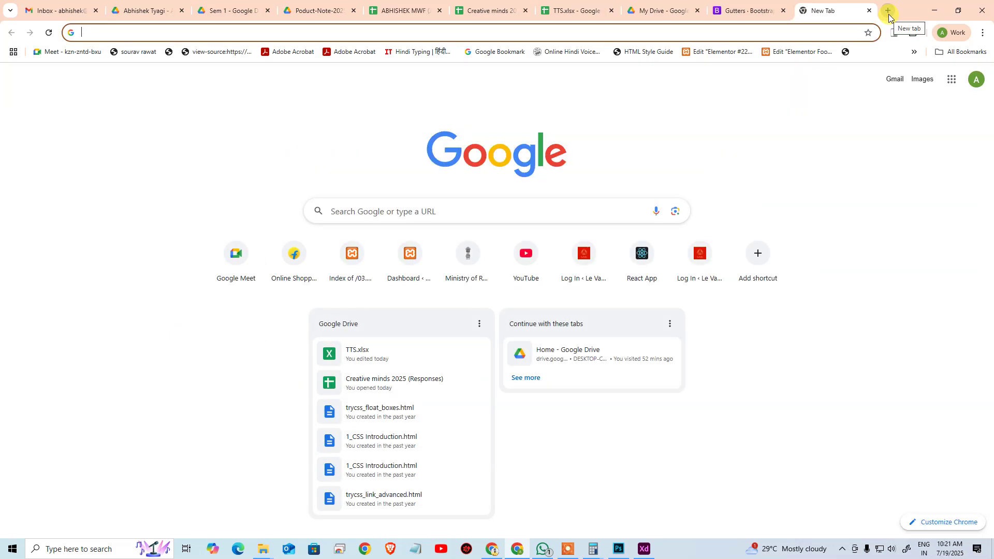
pyautogui.write('zemoto')
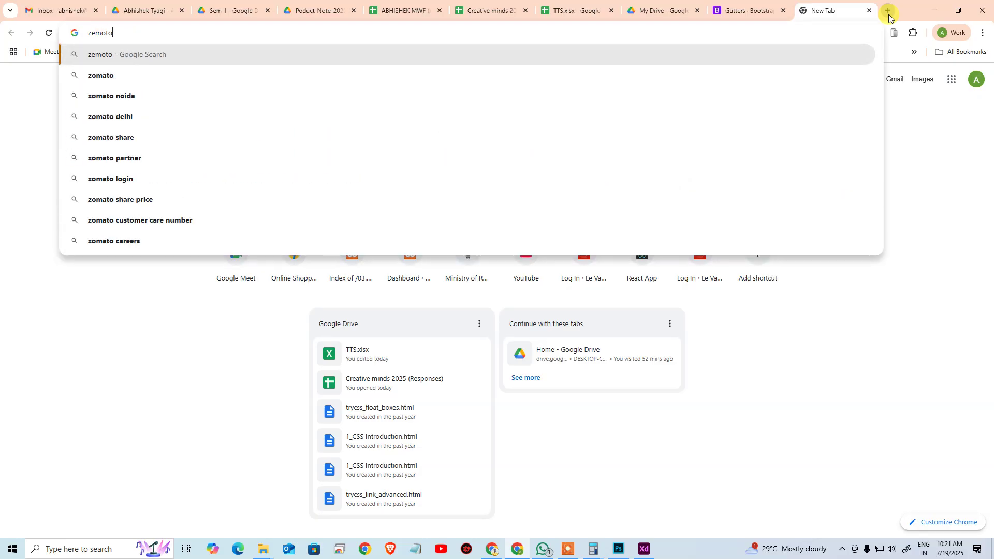
pyautogui.press('Down')
pyautogui.press('Return')
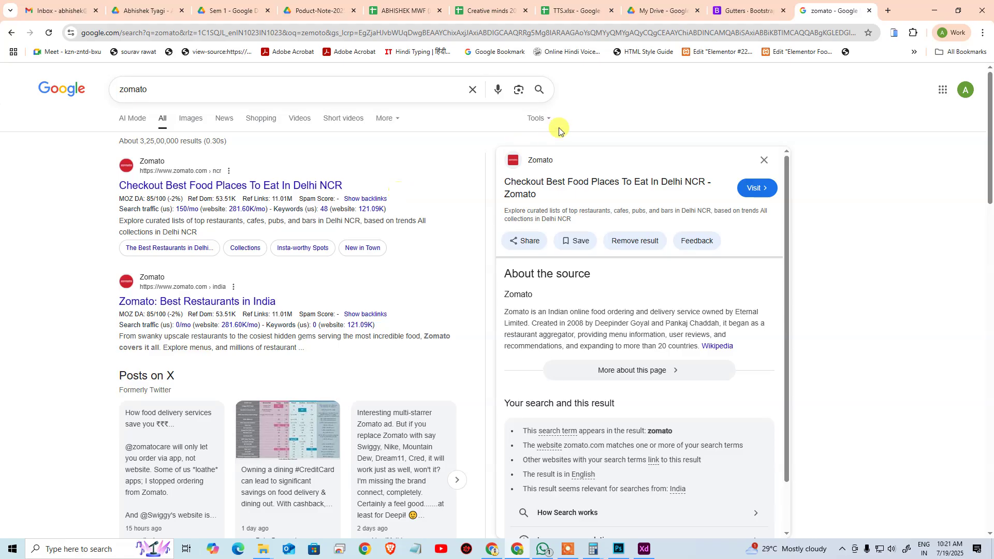
# Find Adobe.XD.v59.0.12.Multilingual.rar in My Drive and open its sharing settings.
pyautogui.click(251, 9)
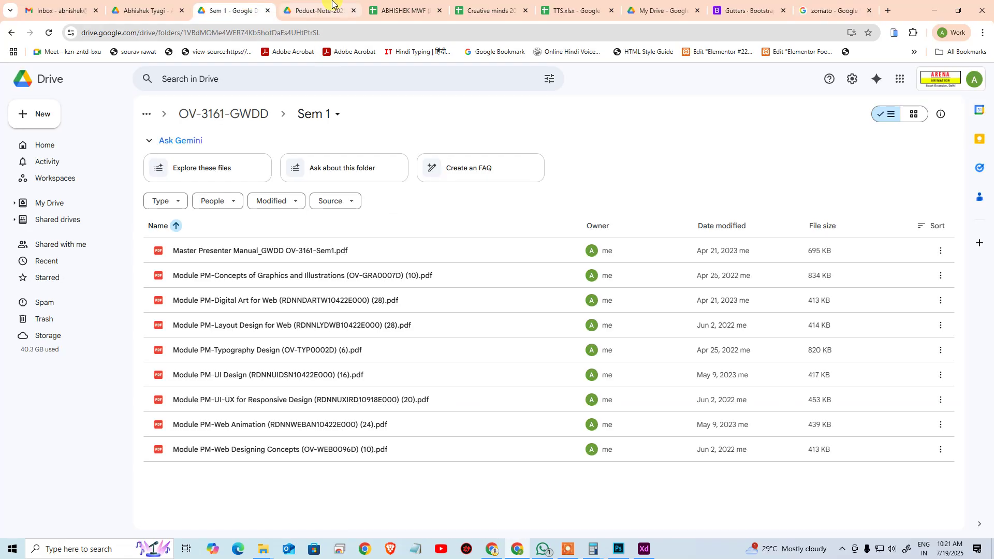
pyautogui.click(143, 4)
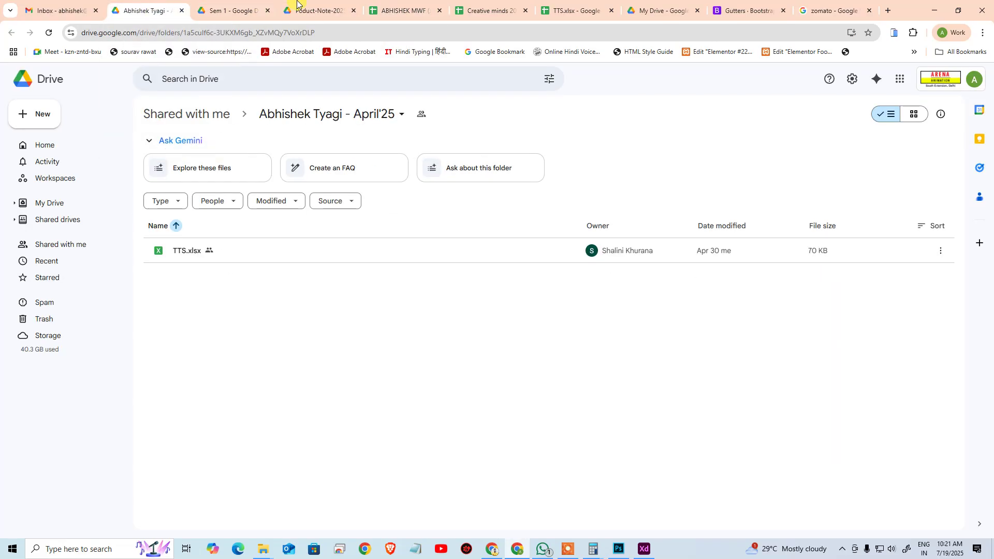
pyautogui.click(657, 10)
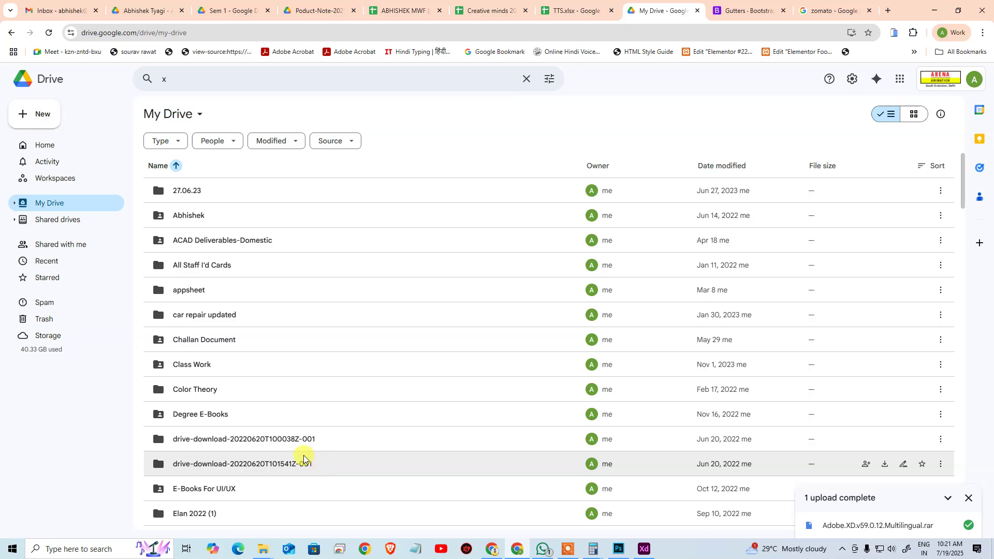
pyautogui.scroll(-20, 241, 445)
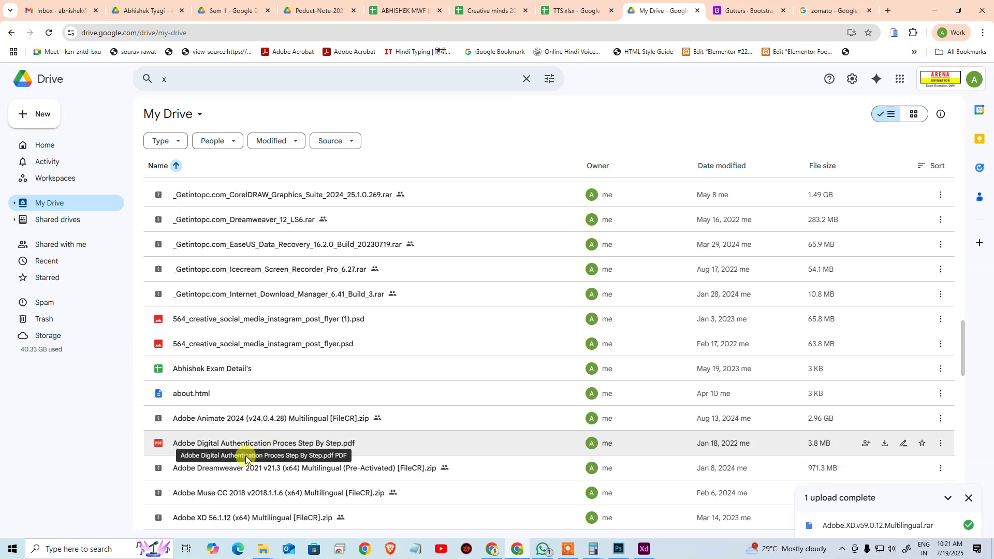
pyautogui.scroll(-4, 253, 523)
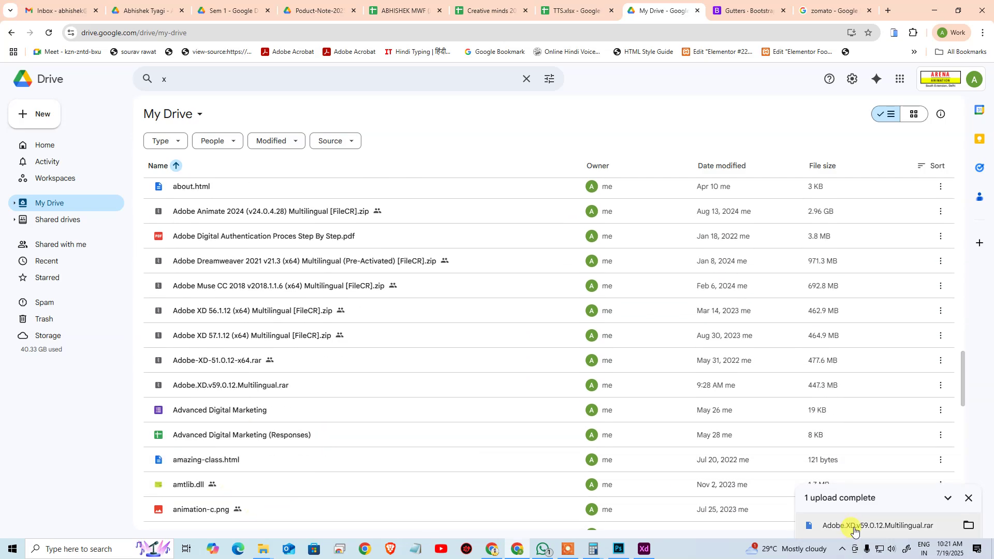
pyautogui.rightClick(321, 383)
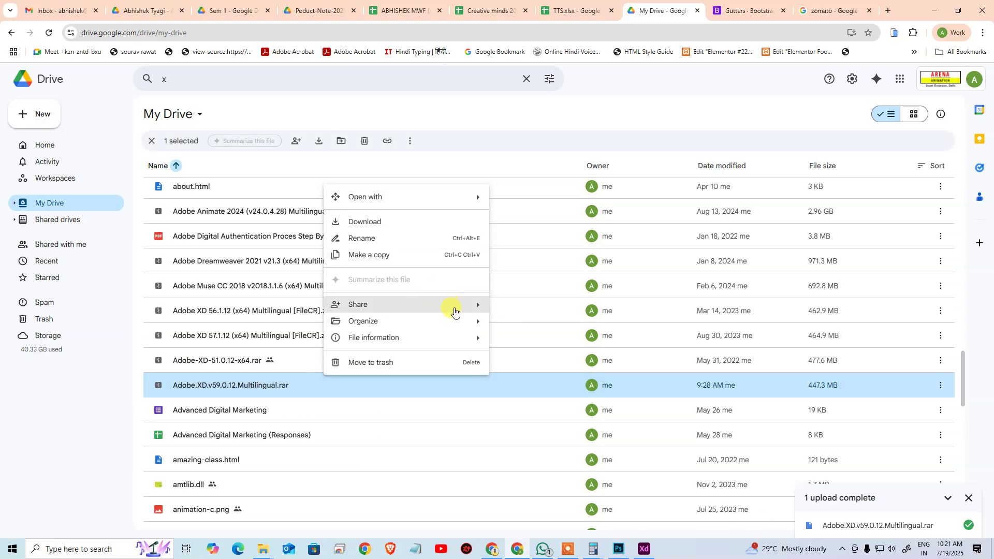
pyautogui.moveTo(454, 310)
pyautogui.click(538, 311)
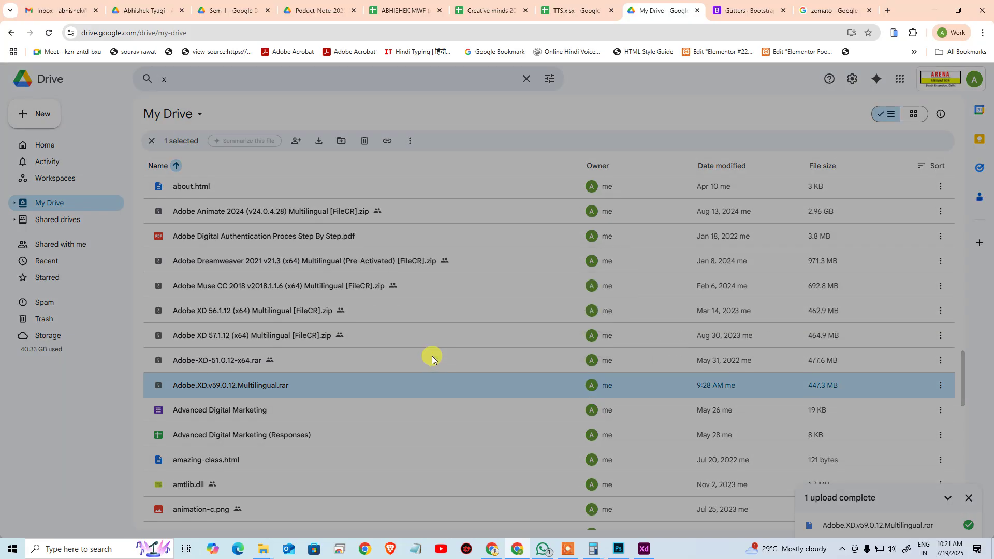
# Set the file's general access to Anyone with the link and copy its share link.
pyautogui.click(429, 354)
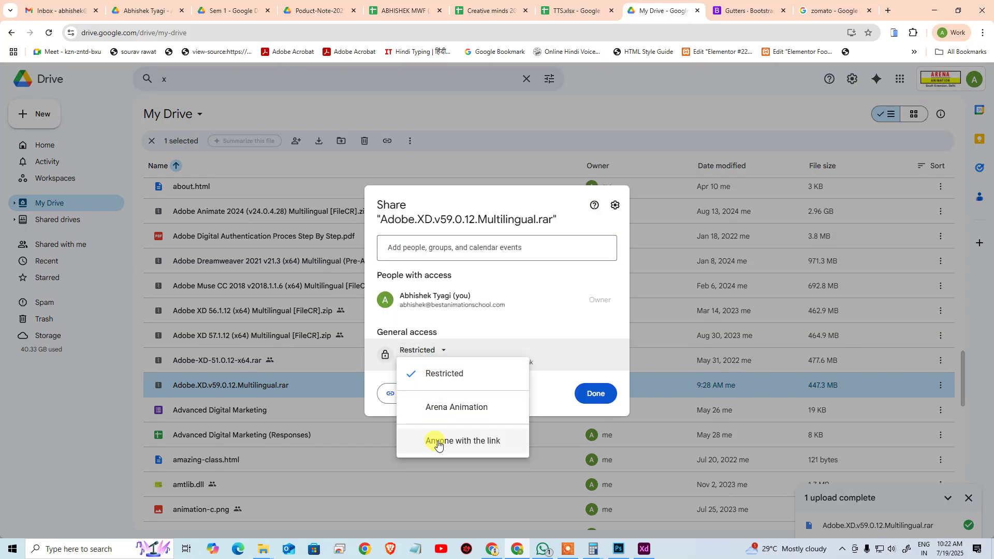
pyautogui.click(437, 442)
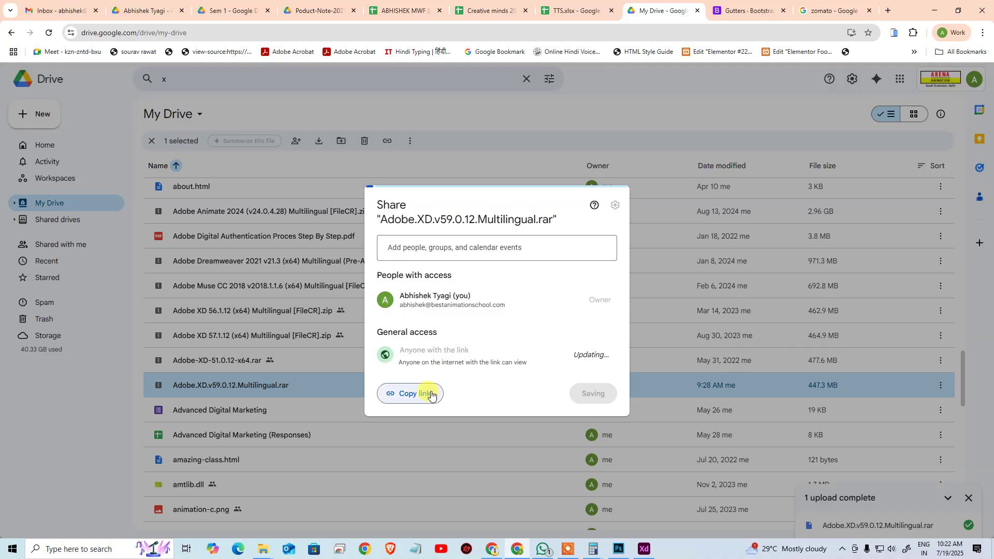
pyautogui.click(423, 395)
pyautogui.click(591, 393)
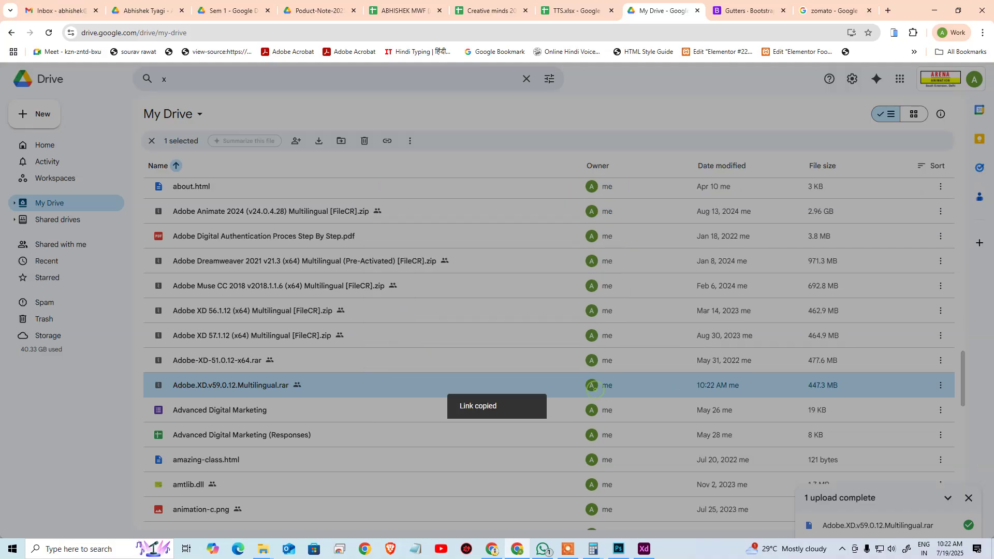
# Switch to the previously used window and paste the copied share link.
pyautogui.hotkey('alt', 'Tab')
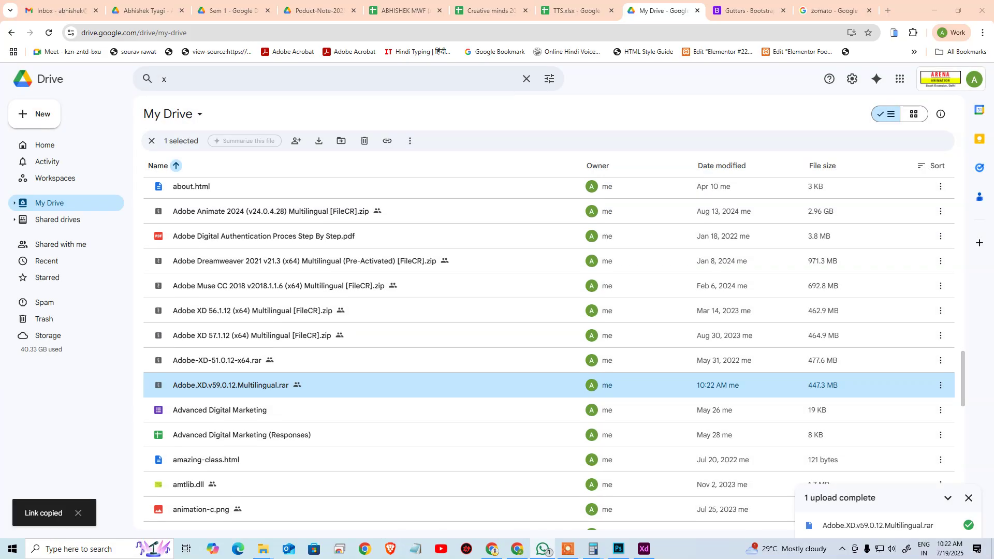
pyautogui.hotkey('ctrl', 'v')
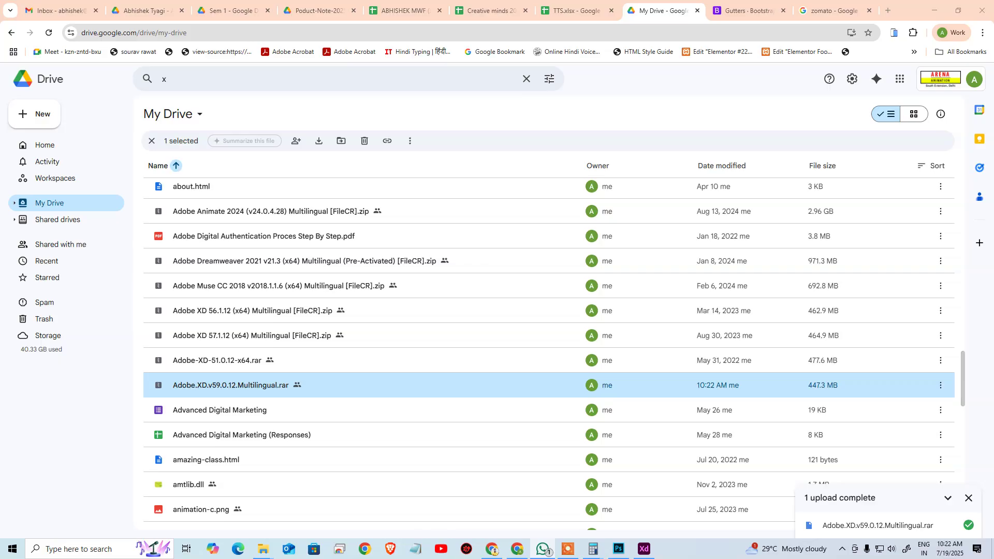
# Close the Zomato search tab, return to Adobe XD and select the Web 1920 – 1 artboard.
pyautogui.click(828, 10)
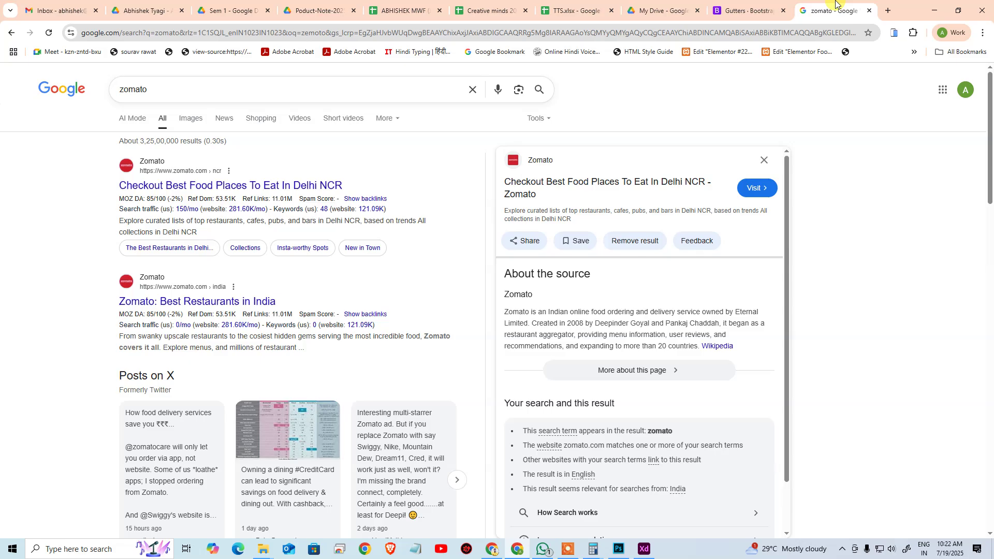
pyautogui.click(745, 10)
pyautogui.click(644, 549)
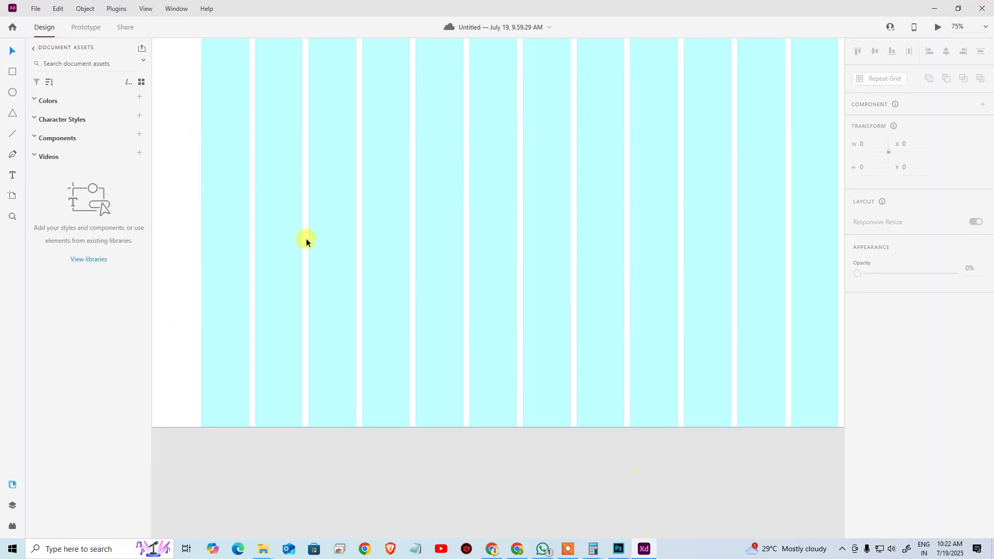
pyautogui.scroll(2, 346, 186)
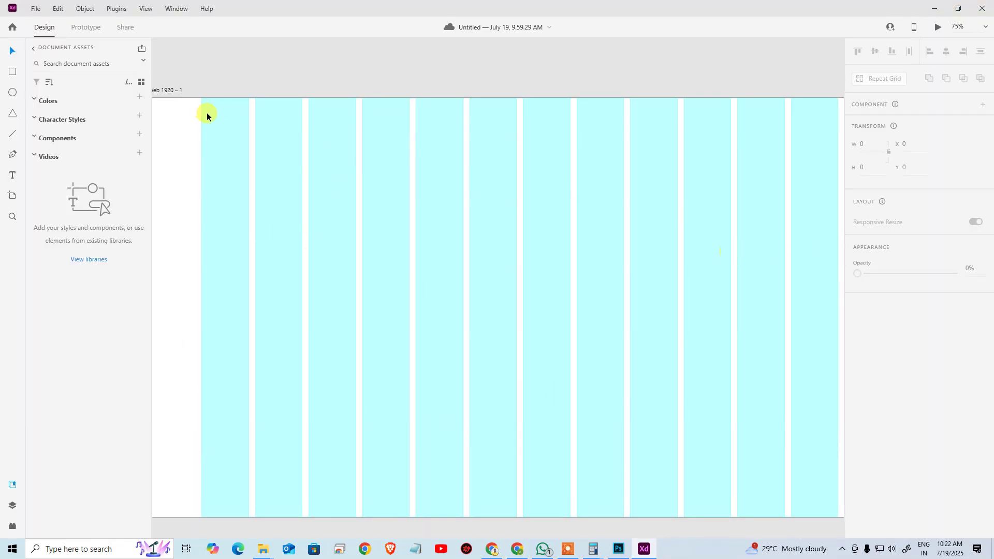
pyautogui.click(166, 90)
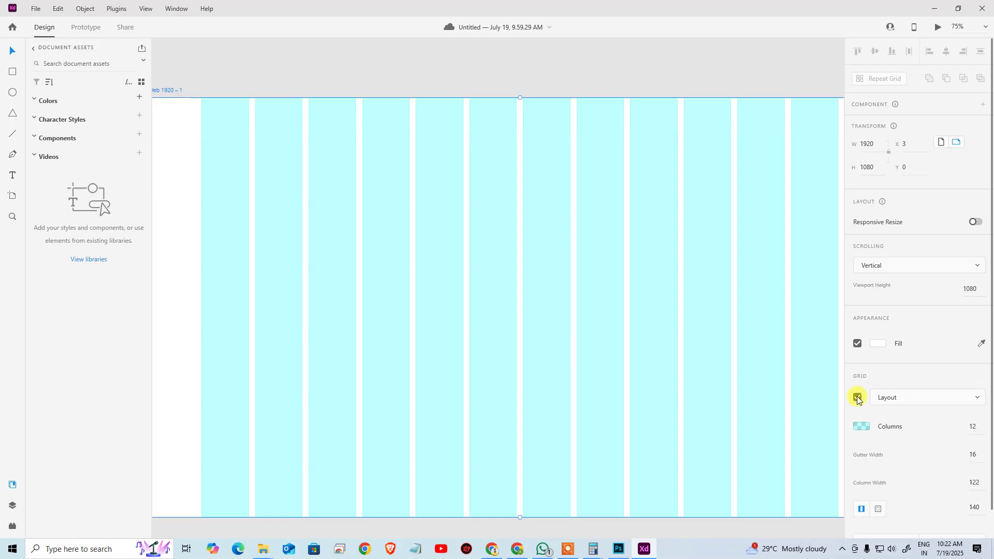
# Switch to Chrome and open zomato.com in a new tab.
pyautogui.hotkey('alt', 'Tab')
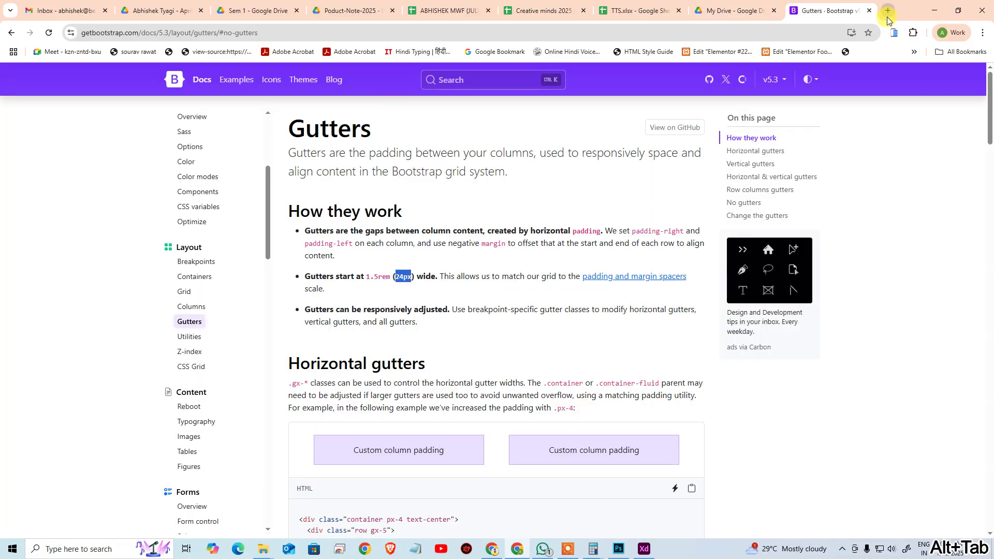
pyautogui.click(887, 17)
pyautogui.write('zomato.com')
pyautogui.press('Return')
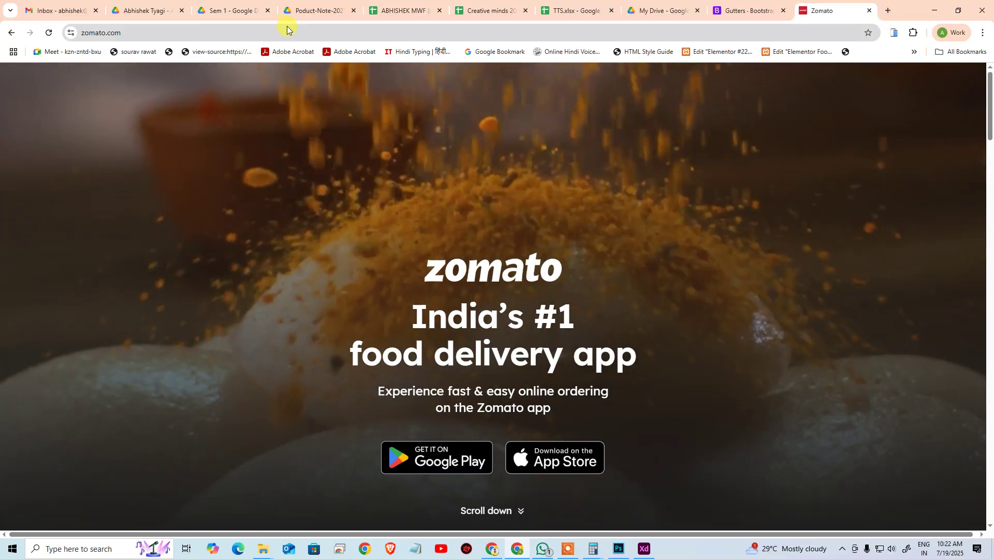
# Extend the Zomato address to open the Delhi NCR ordering page, ncr/order-food-online.
pyautogui.click(297, 32)
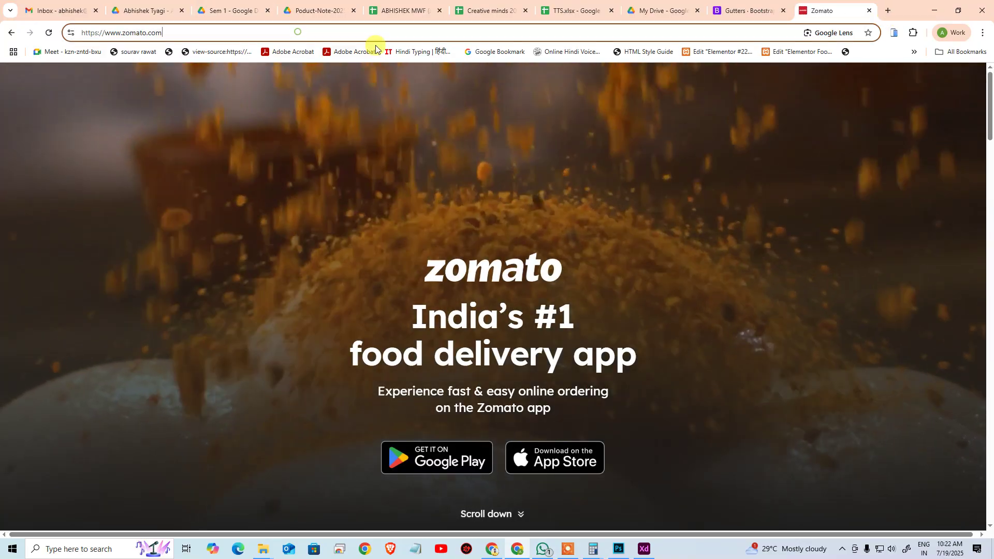
pyautogui.write('/ncr')
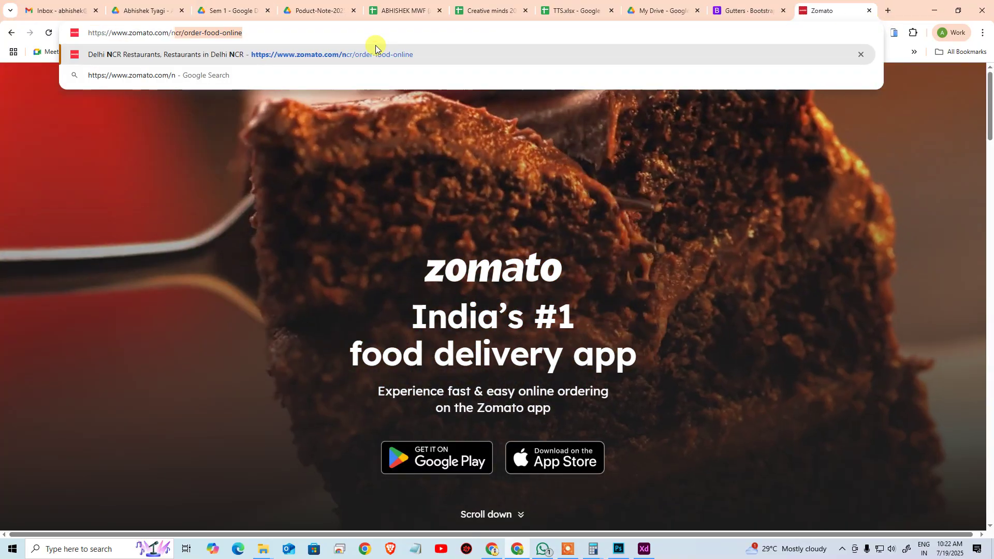
pyautogui.press('Return')
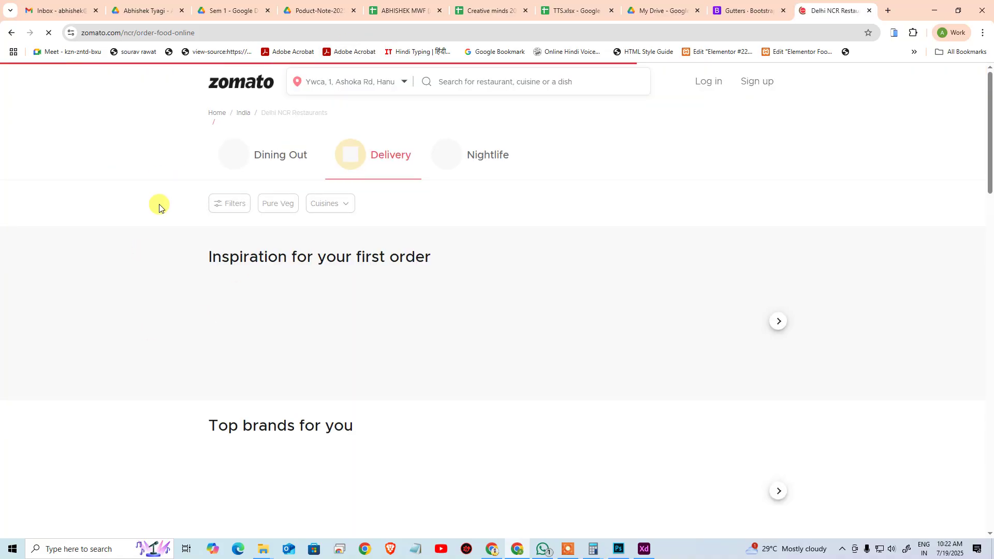
# Look through the first-order inspiration, top brands and restaurant cards on the Delhi NCR page.
pyautogui.scroll(-2, 160, 205)
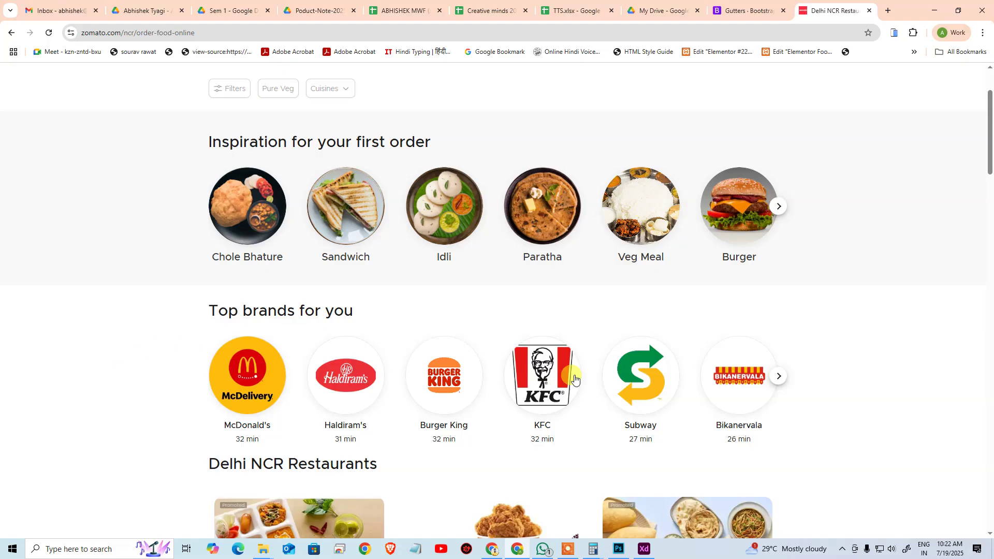
pyautogui.scroll(-7, 595, 375)
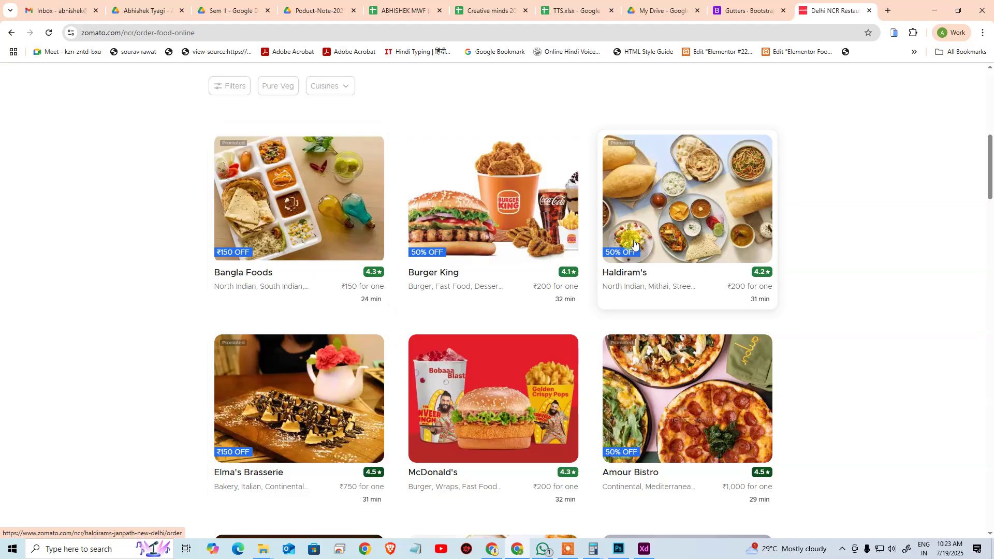
pyautogui.scroll(-7, 310, 456)
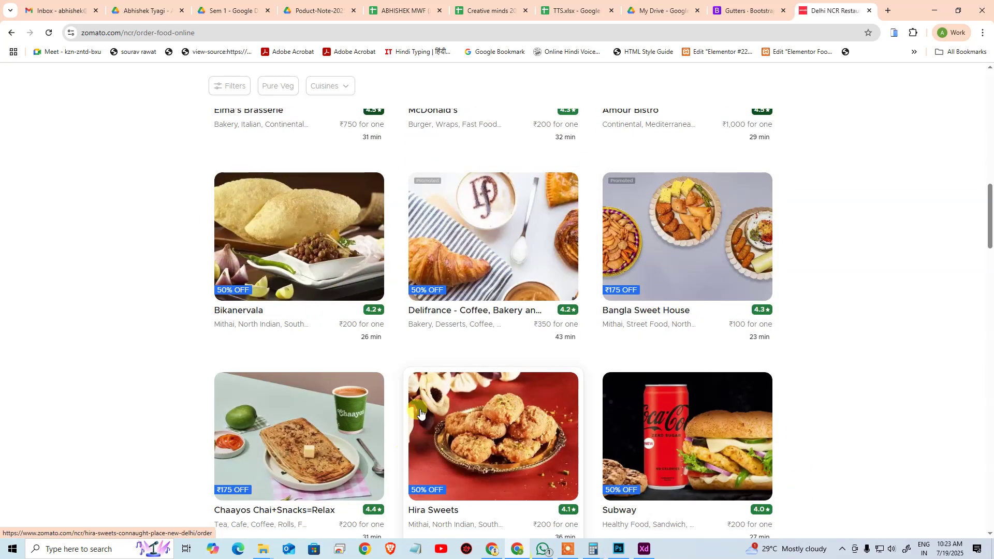
pyautogui.scroll(3, 489, 422)
pyautogui.scroll(7, 490, 422)
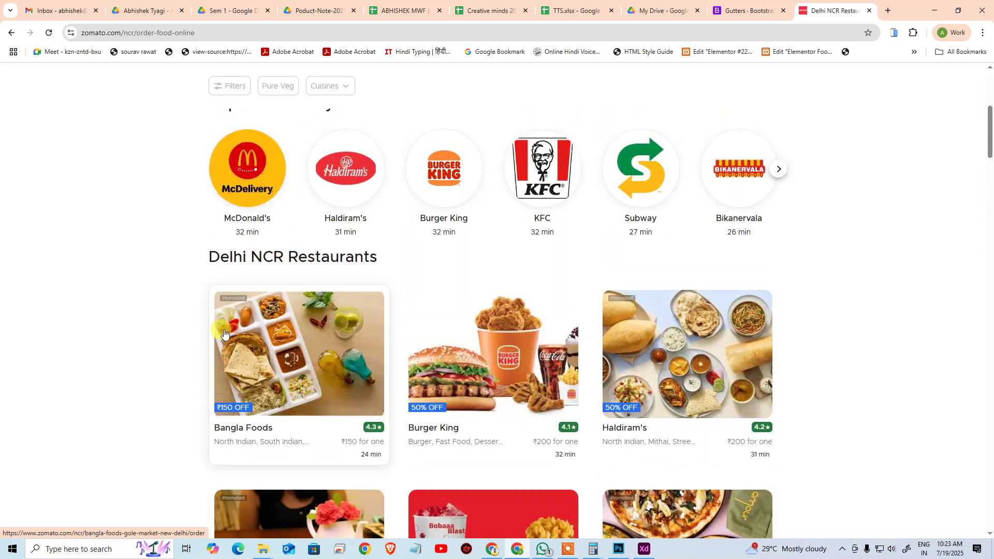
pyautogui.scroll(5, 654, 337)
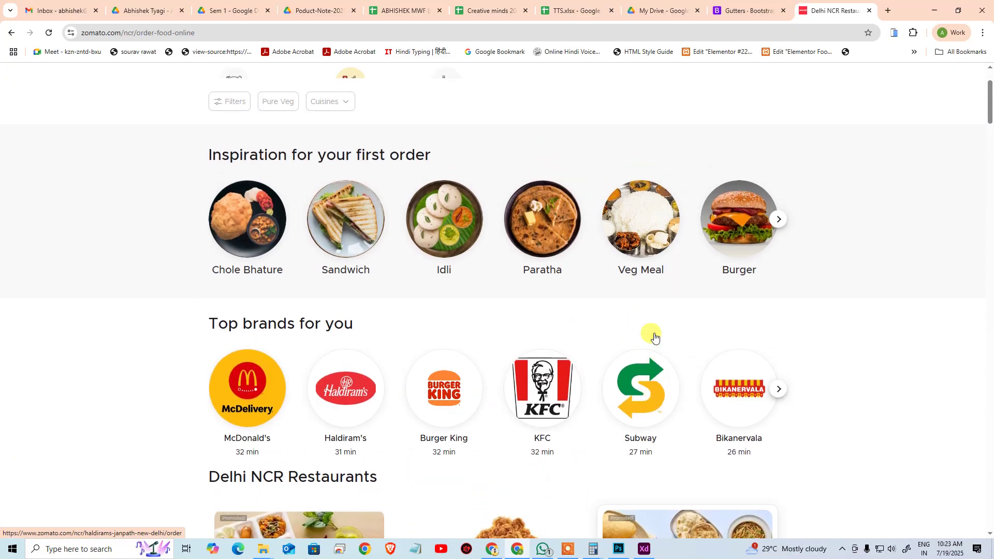
pyautogui.scroll(1, 654, 333)
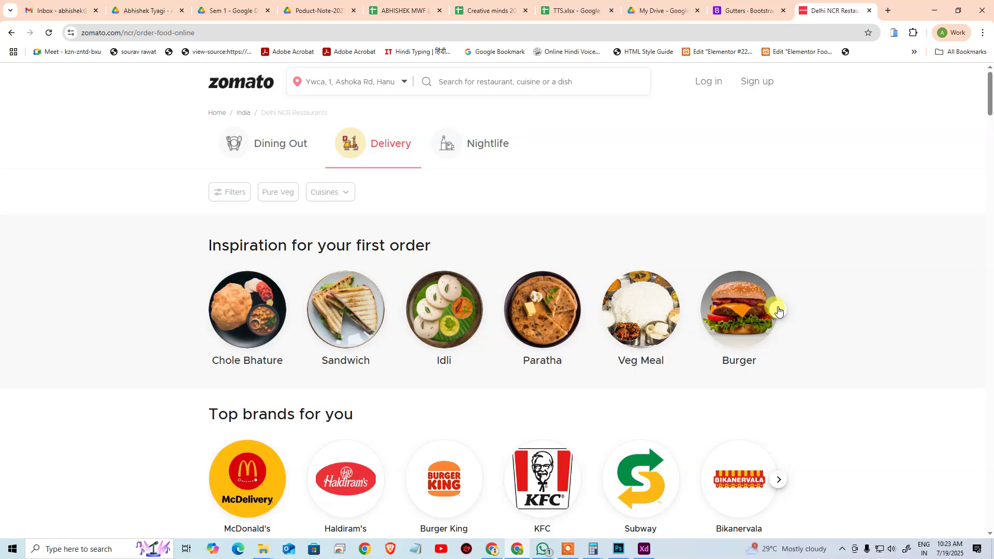
# View the Chole Bhature image in its own tab and close that tab.
pyautogui.rightClick(258, 323)
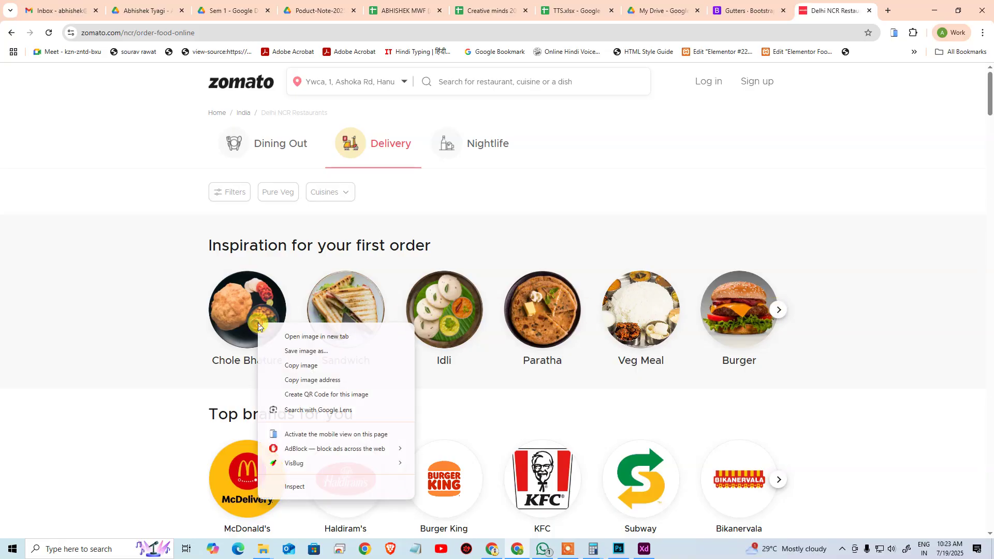
pyautogui.click(321, 336)
pyautogui.click(831, 11)
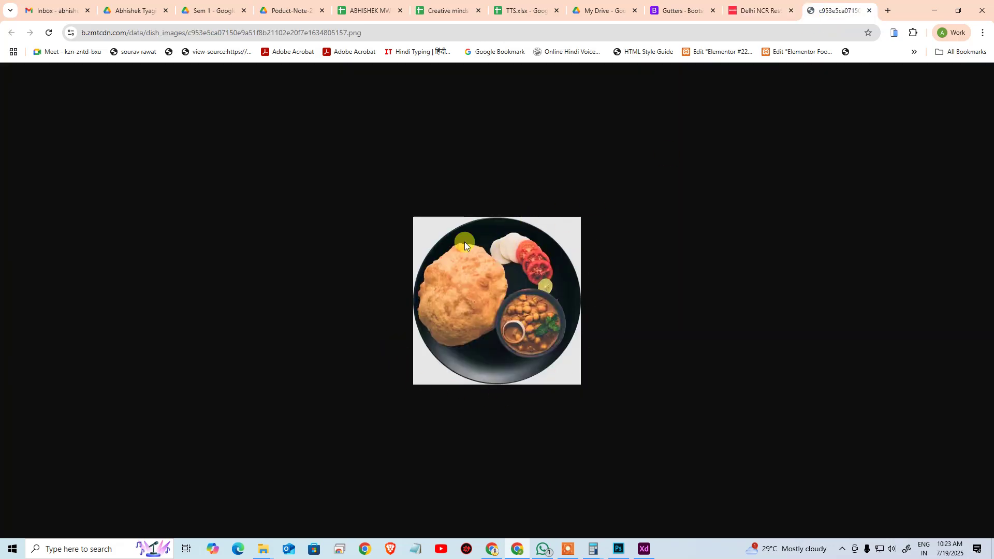
pyautogui.middleClick(824, 19)
# Copy the Chole Bhature image from Zomato and paste it onto the Web 1920 – 1 artboard in Adobe XD.
pyautogui.rightClick(272, 310)
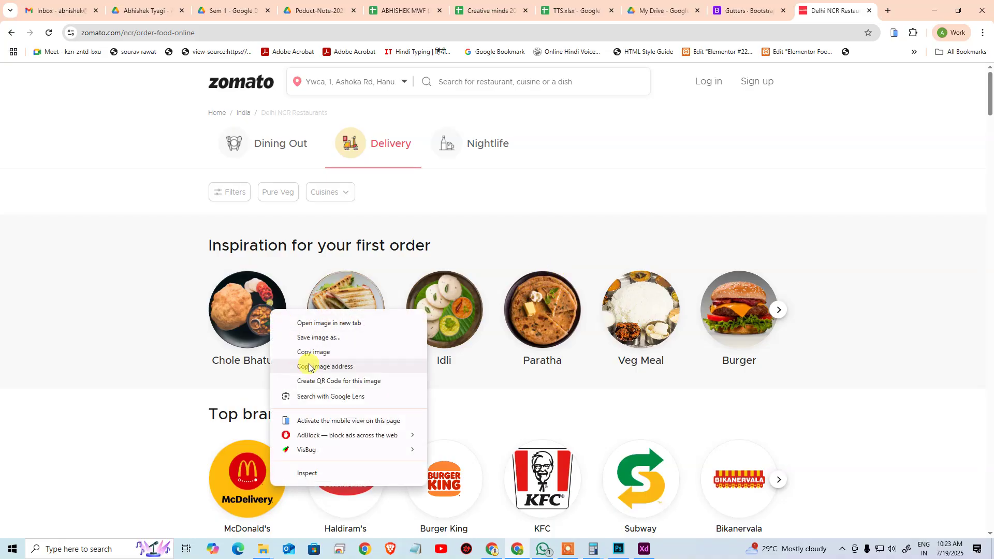
pyautogui.click(320, 352)
pyautogui.click(643, 548)
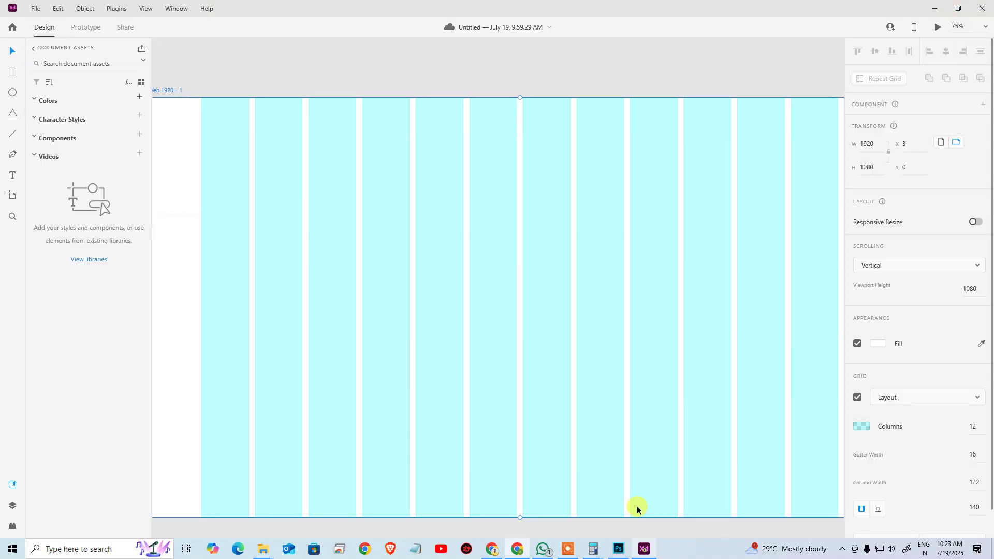
pyautogui.hotkey('ctrl', 'v')
pyautogui.click(707, 302)
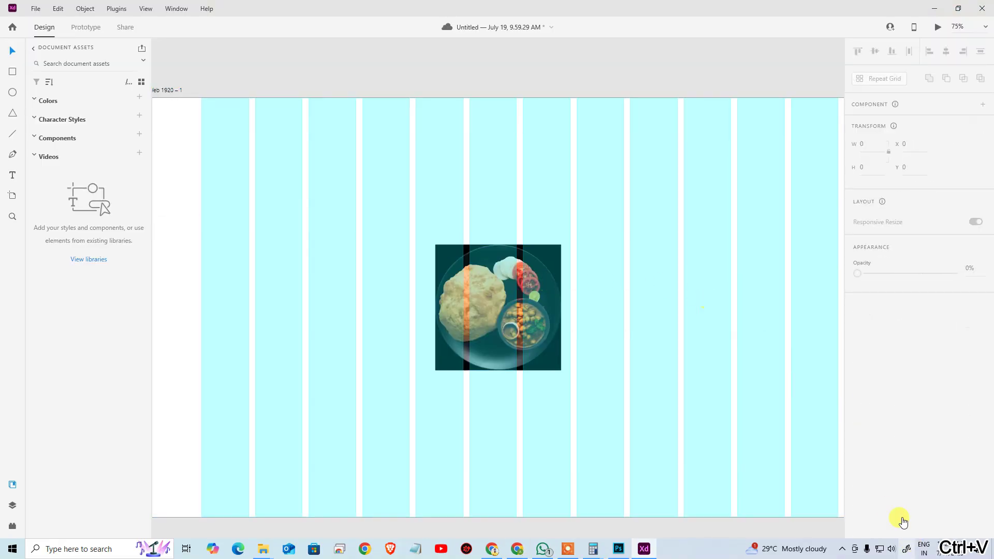
# Hide the column layout grid on the Web 1920 – 1 artboard.
pyautogui.click(169, 91)
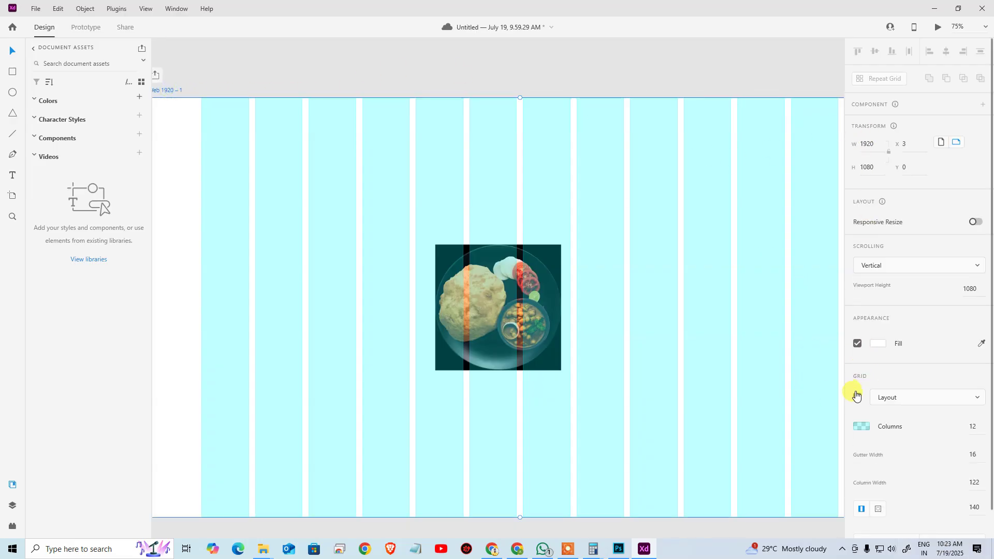
pyautogui.click(858, 397)
pyautogui.click(706, 280)
pyautogui.hscroll(-2, 673, 278)
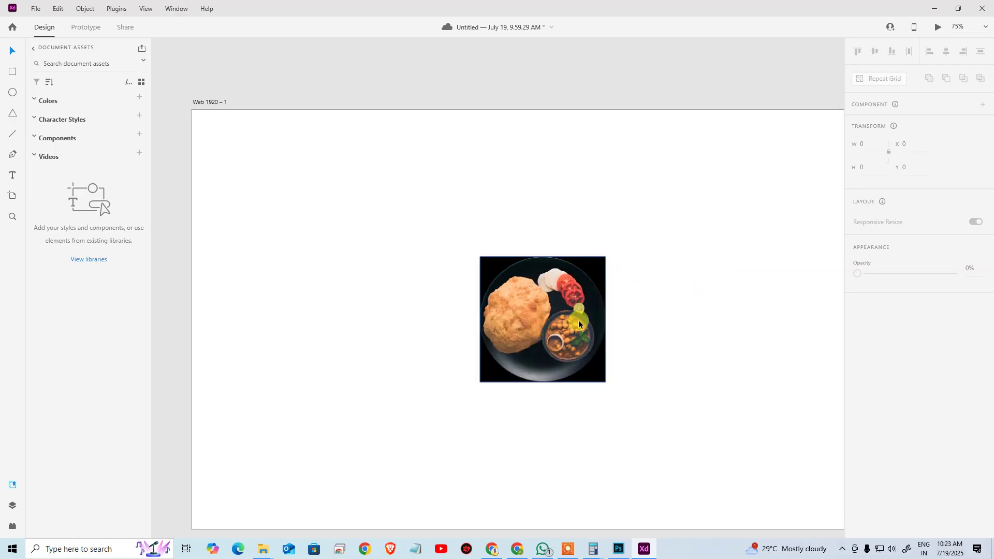
# Delete the pasted Chole Bhature image from the artboard.
pyautogui.moveTo(446, 201); pyautogui.dragTo(681, 469)
pyautogui.click(683, 466)
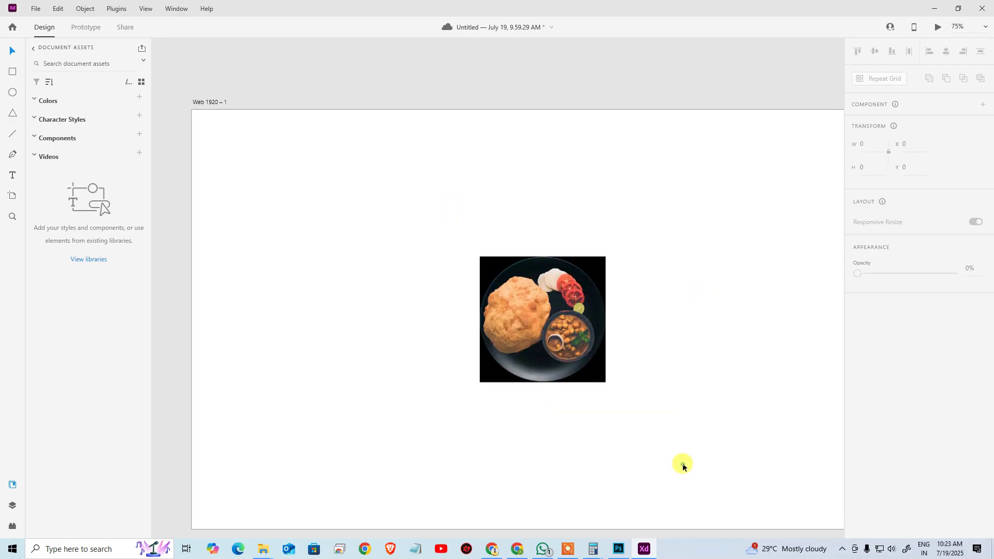
pyautogui.click(572, 369)
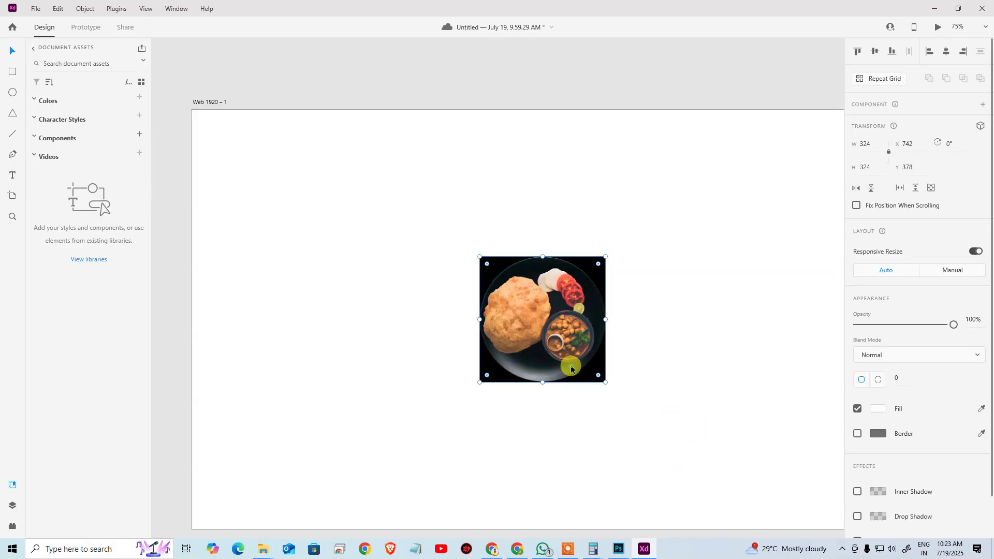
pyautogui.press('Delete')
# Launch the Figma desktop app and maximize its window.
pyautogui.press('super')
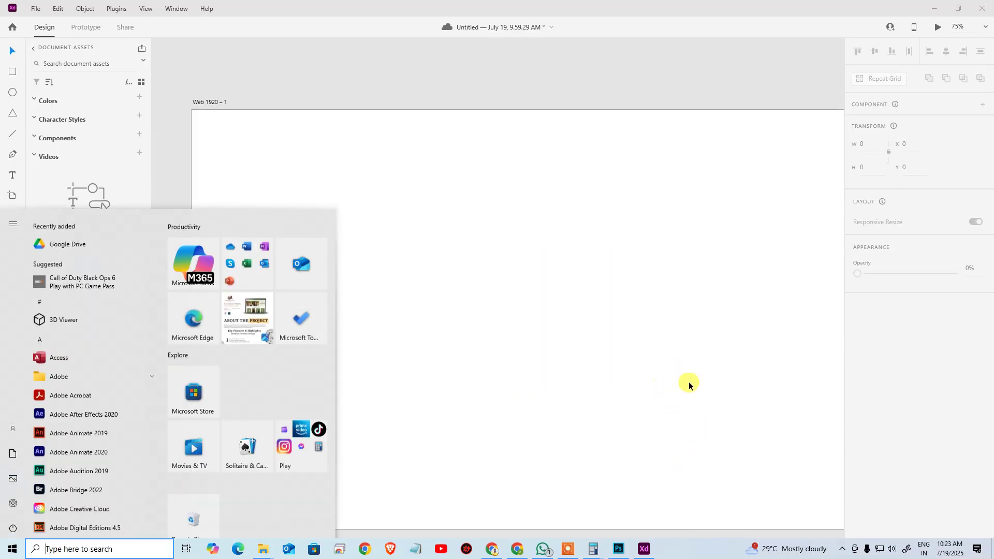
pyautogui.write('figma')
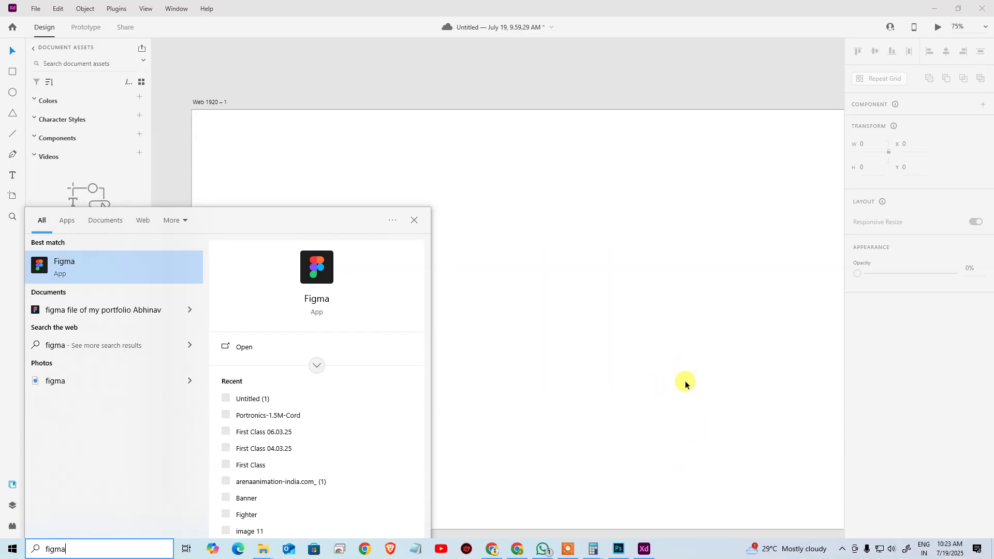
pyautogui.press('Return')
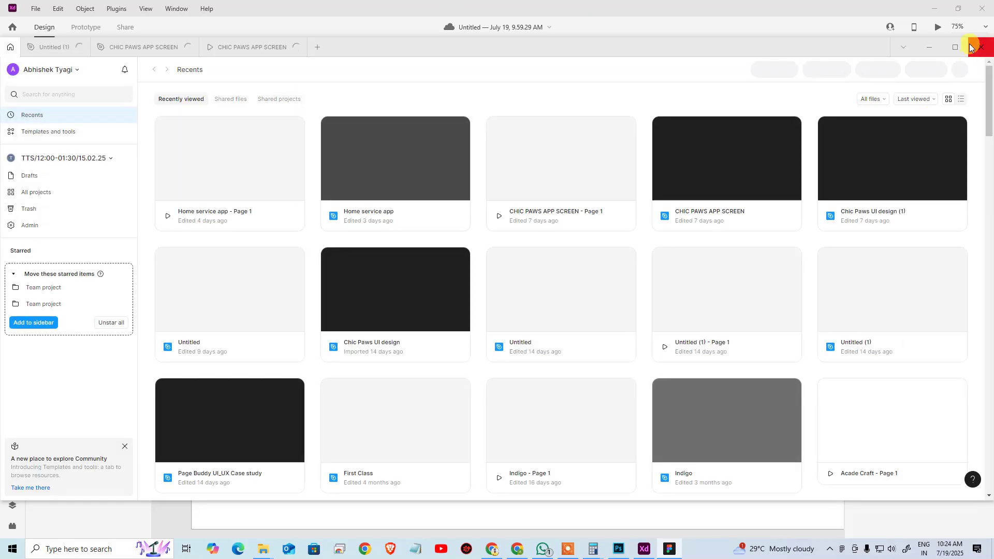
pyautogui.click(955, 47)
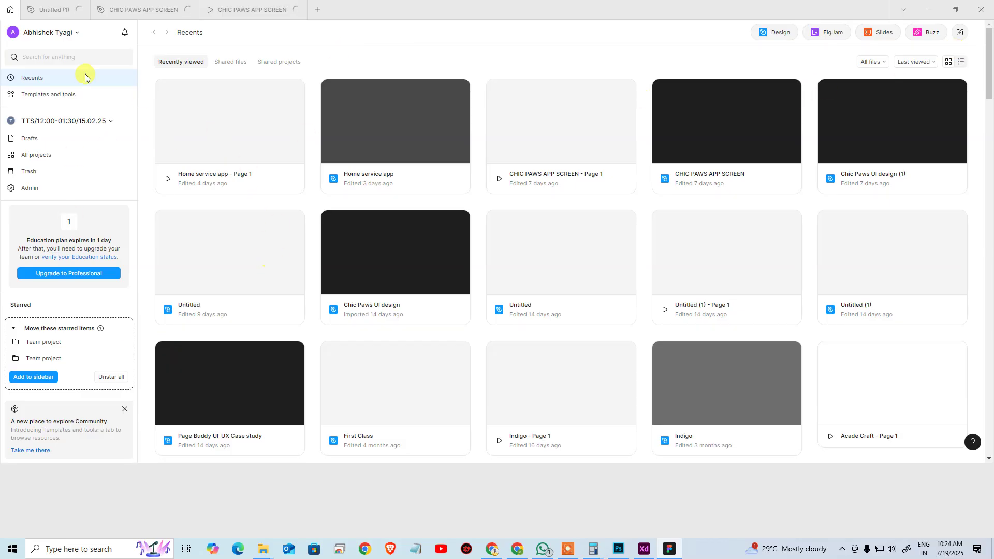
# Open the glass playground from the announcement in the Untitled (1) file and close its tab.
pyautogui.click(56, 11)
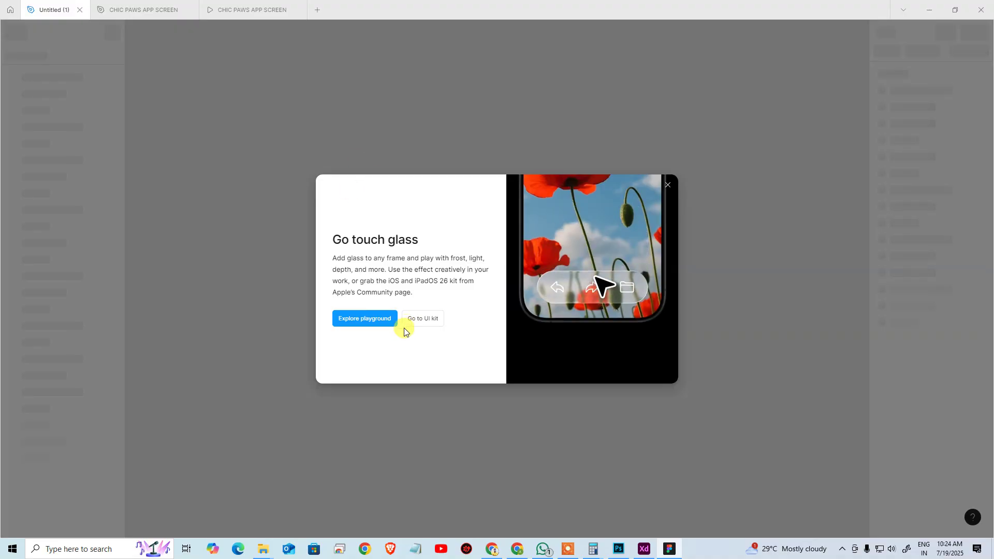
pyautogui.click(371, 324)
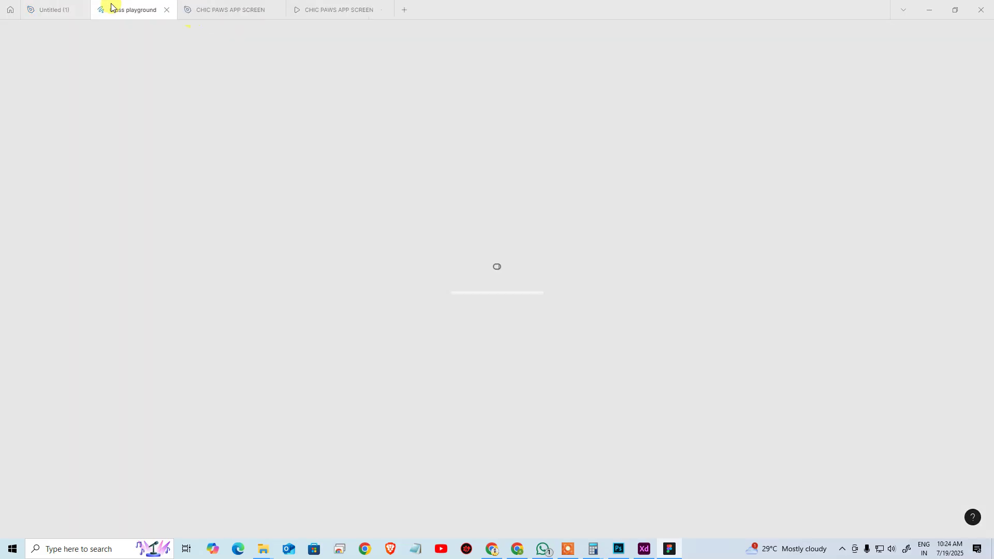
pyautogui.click(124, 8)
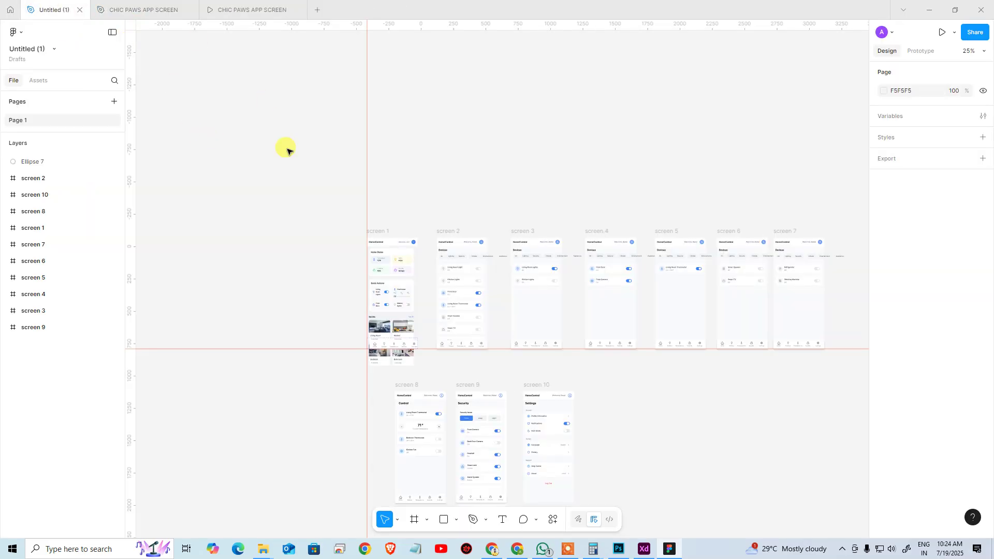
# Close the Untitled (1) file and both CHIC PAWS APP SCREEN tabs.
pyautogui.click(78, 11)
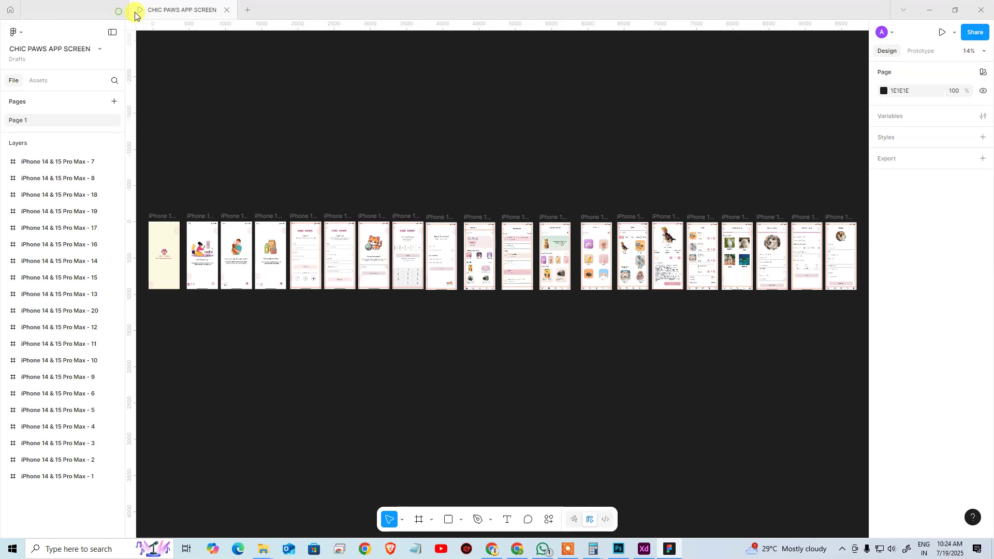
pyautogui.click(119, 9)
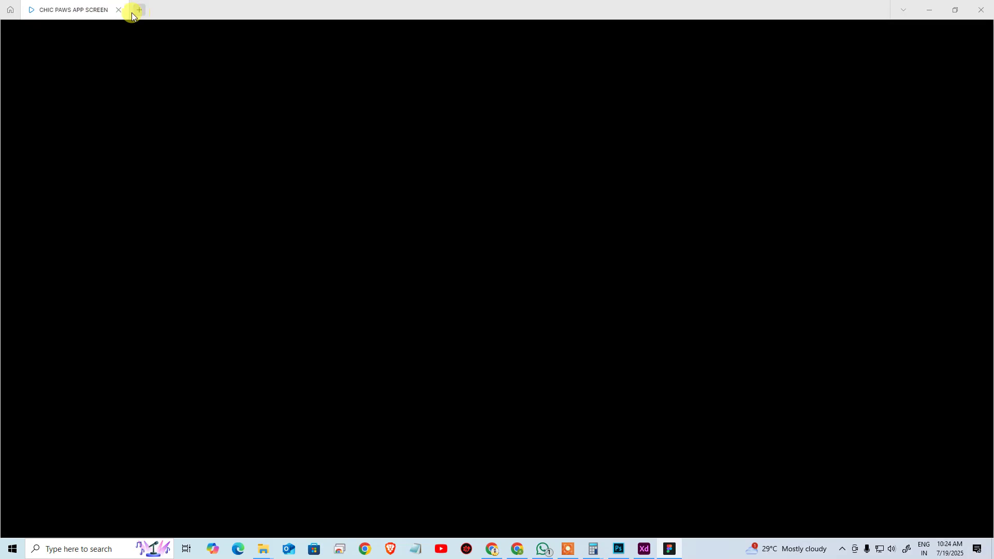
pyautogui.click(119, 9)
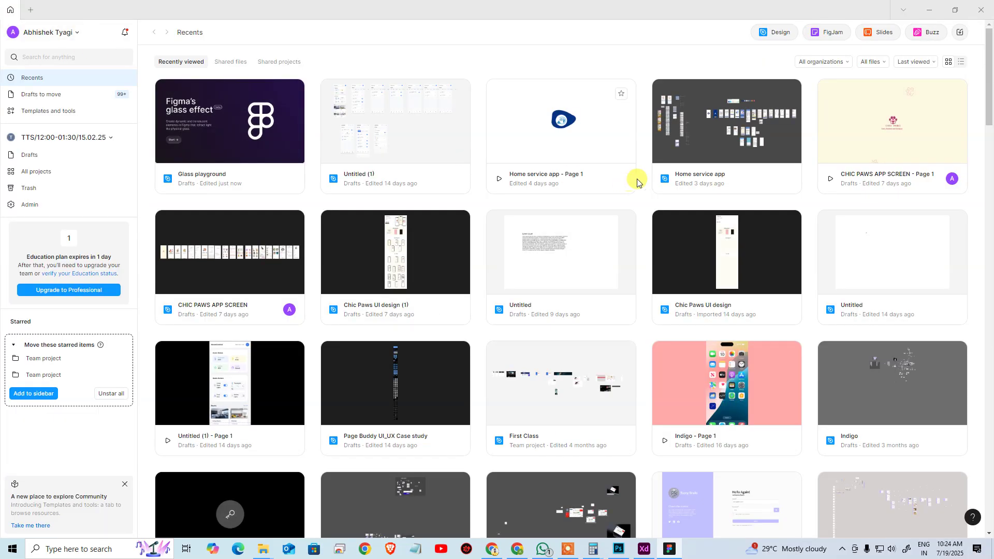
# Create a new design file and add a MacBook Pro 16" desktop frame.
pyautogui.click(779, 32)
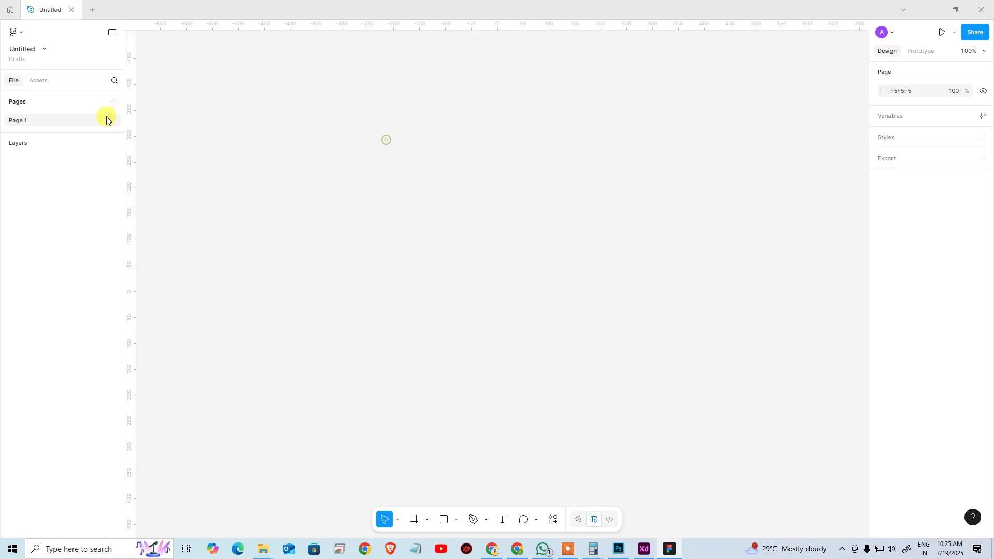
pyautogui.click(427, 520)
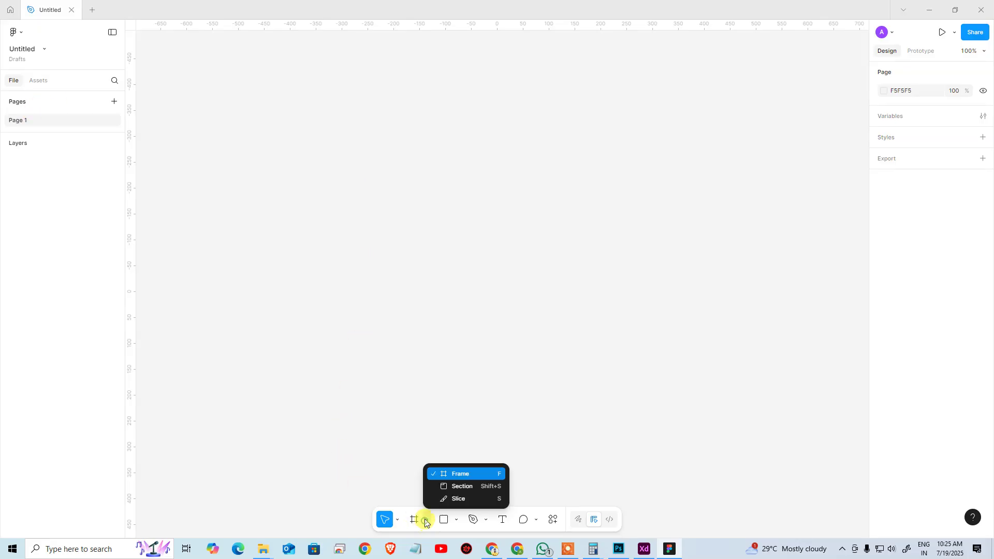
pyautogui.click(466, 474)
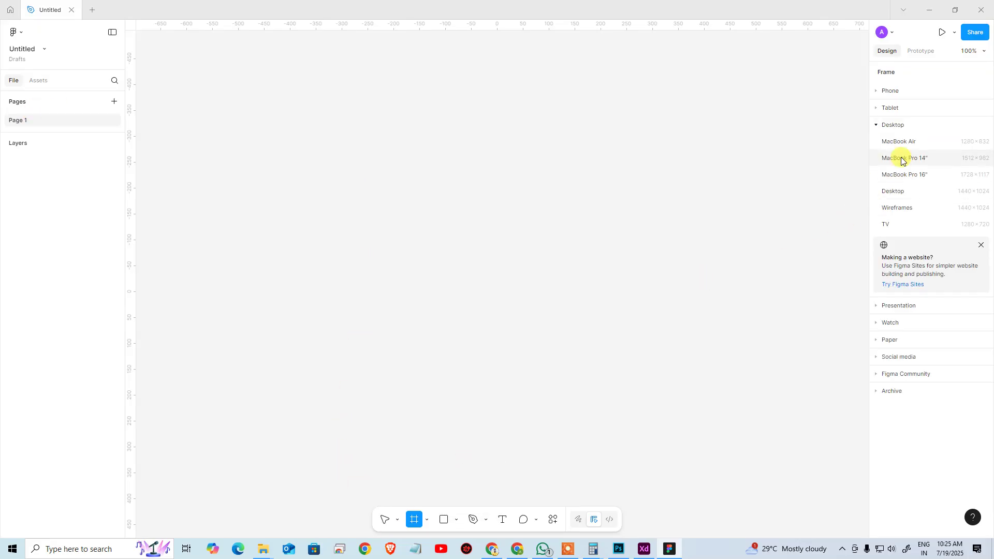
pyautogui.click(907, 176)
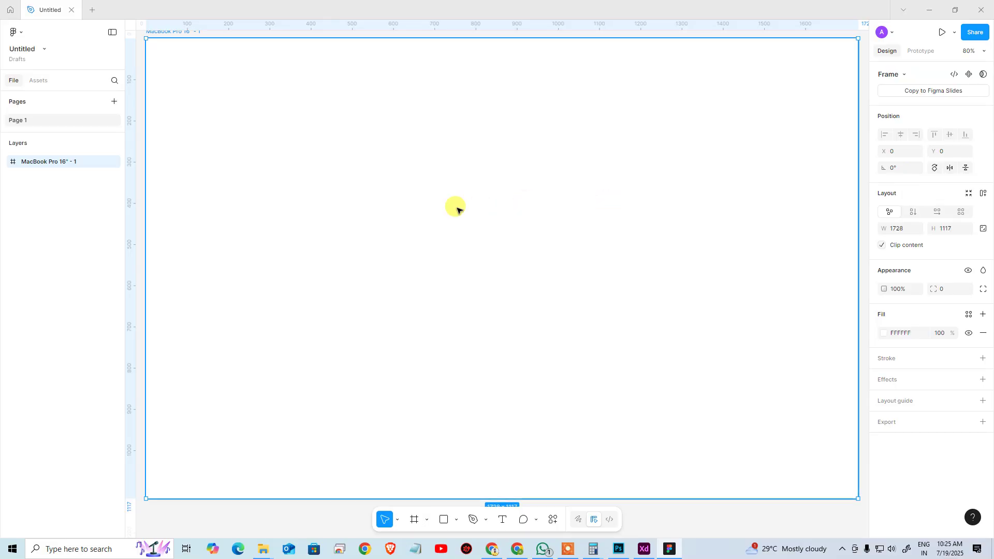
# Paste the copied Chole Bhature image into the MacBook Pro 16" frame and undo the trial move out of the frame.
pyautogui.hotkey('ctrl', 'v')
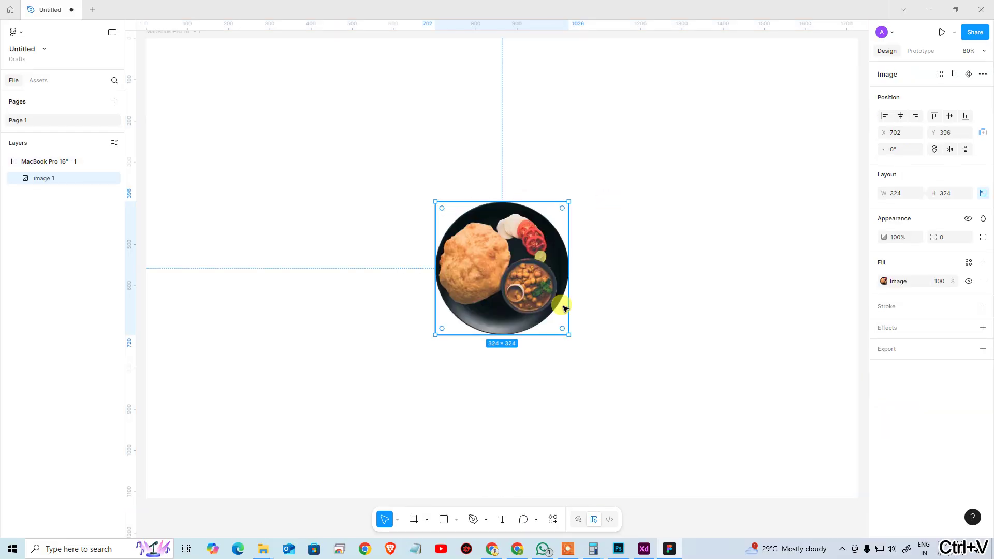
pyautogui.hscroll(-5, 521, 282)
pyautogui.moveTo(731, 301); pyautogui.dragTo(229, 269)
pyautogui.hotkey('ctrl', 'z')
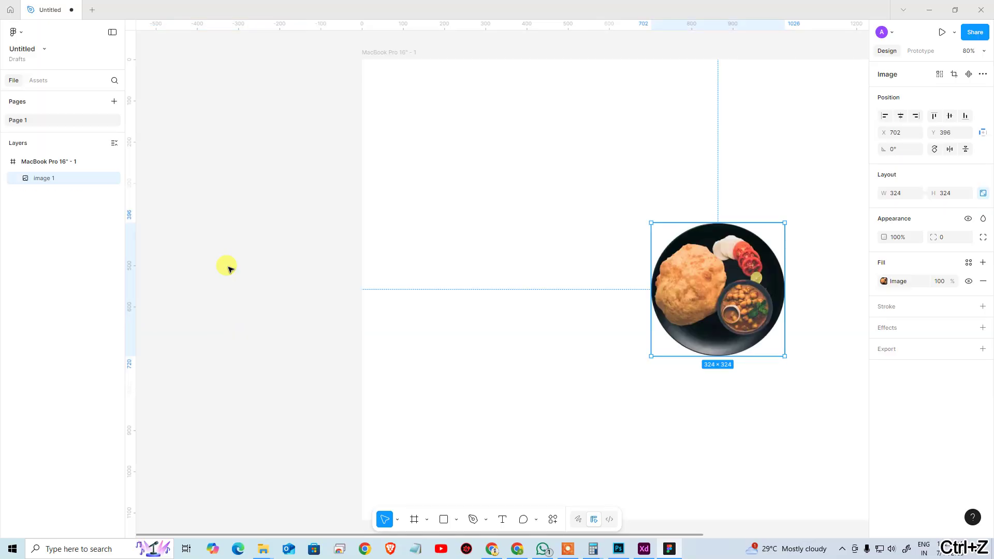
pyautogui.hotkey('ctrl', '-')
pyautogui.hotkey('ctrl', '-')
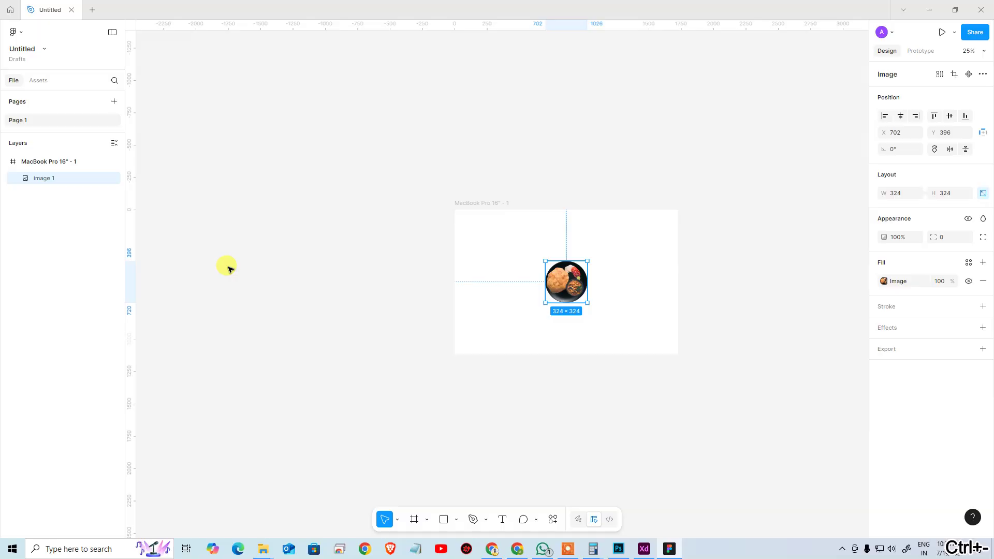
# Switch back to Chrome and copy the Sandwich image from the Zomato page.
pyautogui.hotkey('alt', 'Tab')
pyautogui.hotkey('alt', 'Tab')
pyautogui.hotkey('alt', 'Tab')
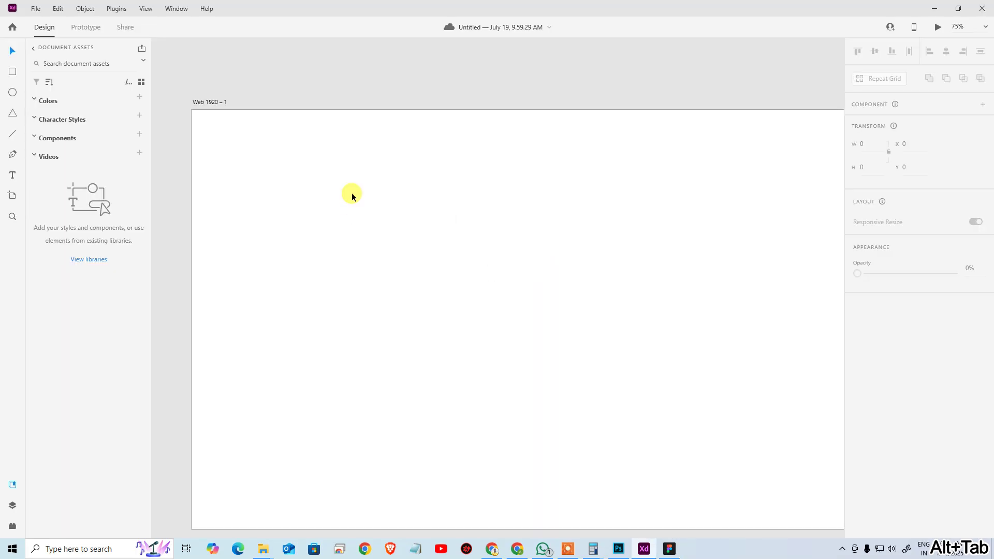
pyautogui.hotkey('alt', 'Tab')
pyautogui.hotkey('alt', 'Tab')
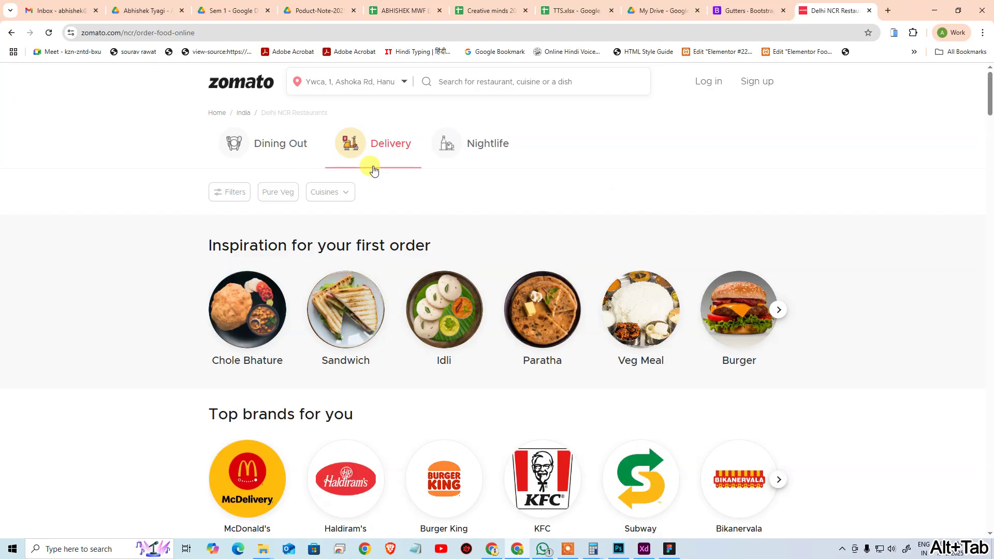
pyautogui.rightClick(353, 307)
pyautogui.click(402, 352)
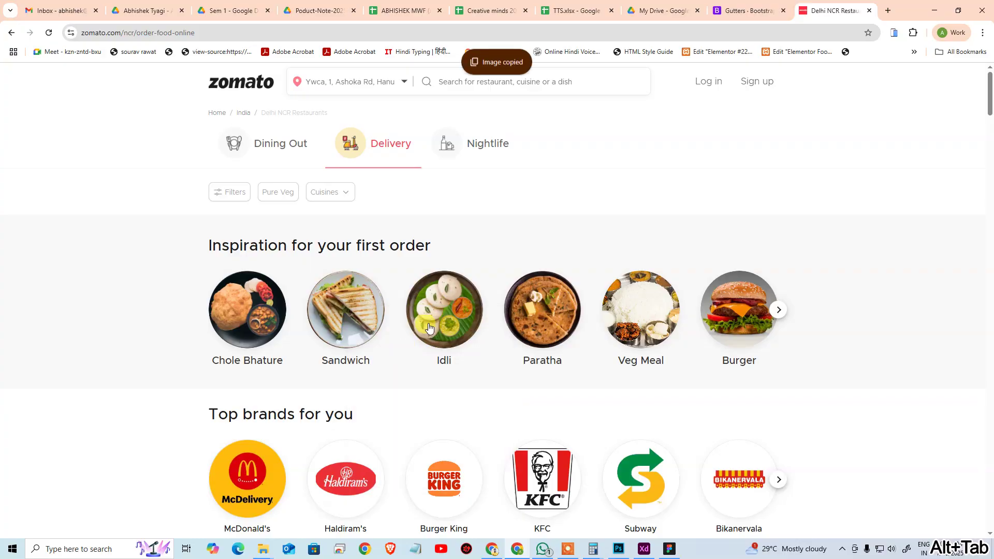
# Switch to Figma, move the Chole Bhature image to the frame's upper left area and paste the copied Sandwich image.
pyautogui.hotkey('alt', 'Tab')
pyautogui.click(407, 278)
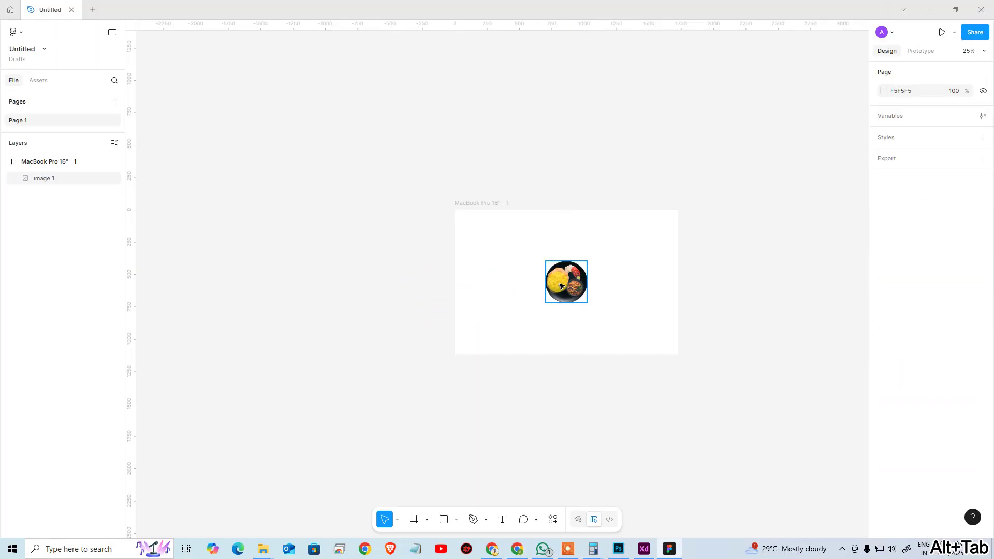
pyautogui.moveTo(566, 282); pyautogui.dragTo(504, 250)
pyautogui.press('Escape')
pyautogui.hotkey('ctrl', 'v')
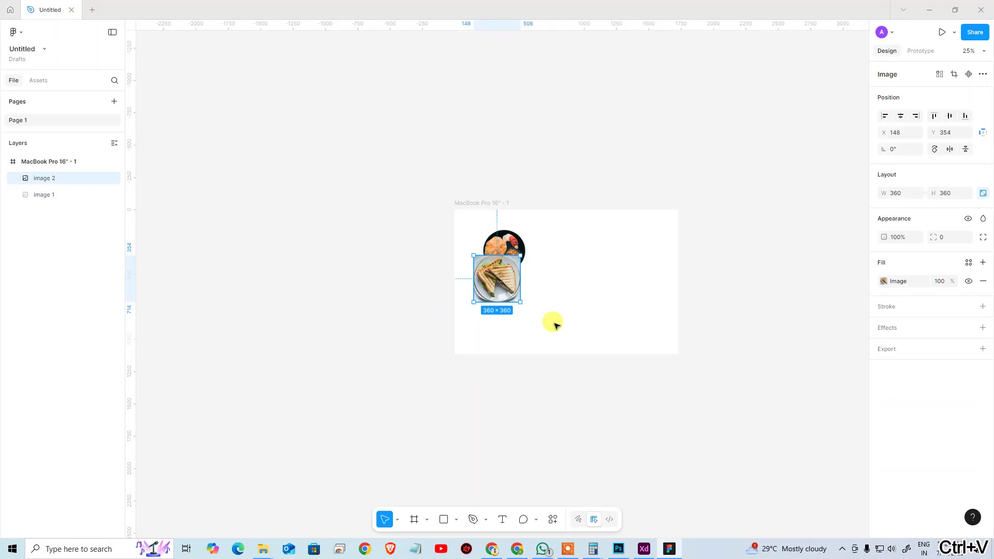
# Copy the Idli image from the Zomato page in Chrome, paste it into the Figma frame and place it beside the Sandwich image.
pyautogui.hotkey('alt', 'Tab')
pyautogui.rightClick(439, 326)
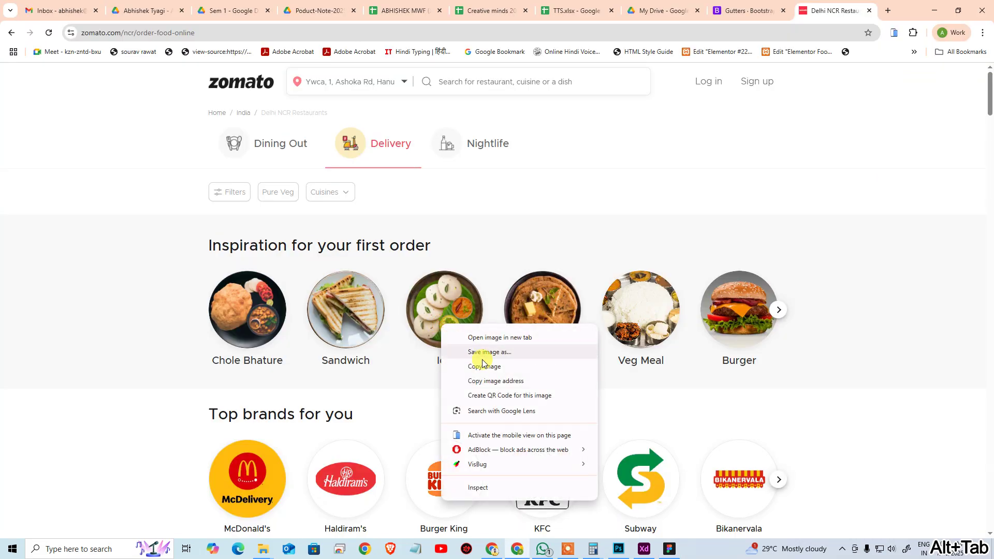
pyautogui.click(492, 363)
pyautogui.hotkey('alt', 'Tab')
pyautogui.press('Escape')
pyautogui.hotkey('ctrl', 'v')
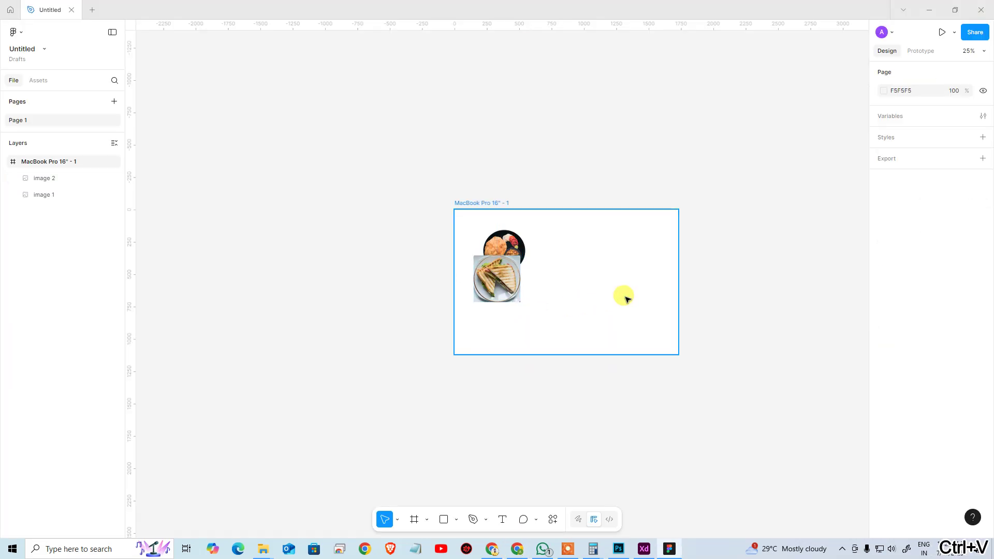
pyautogui.moveTo(510, 295); pyautogui.dragTo(569, 294)
# Copy the Paratha image from Zomato in Chrome, paste it into the Figma frame and place it near the upper right corner.
pyautogui.hotkey('alt', 'Tab')
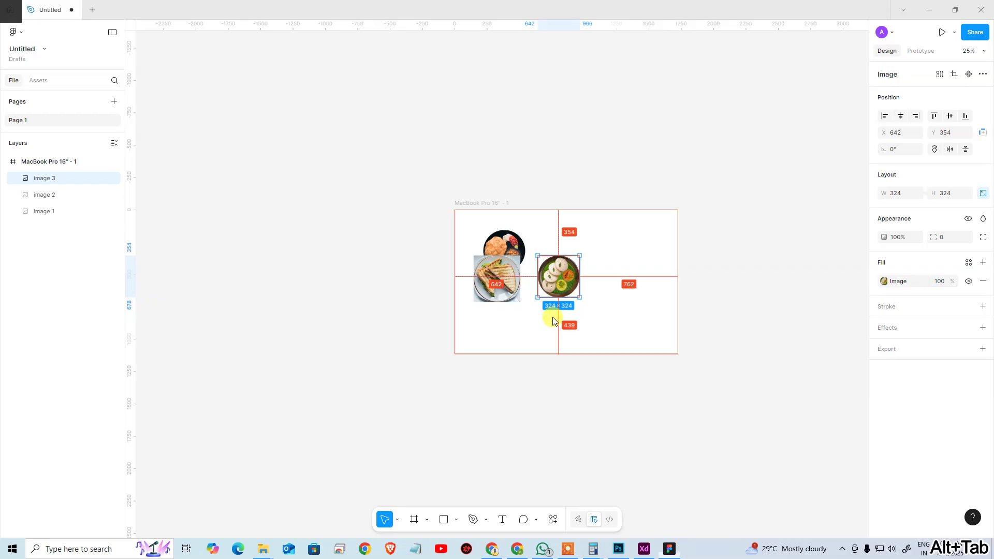
pyautogui.rightClick(542, 325)
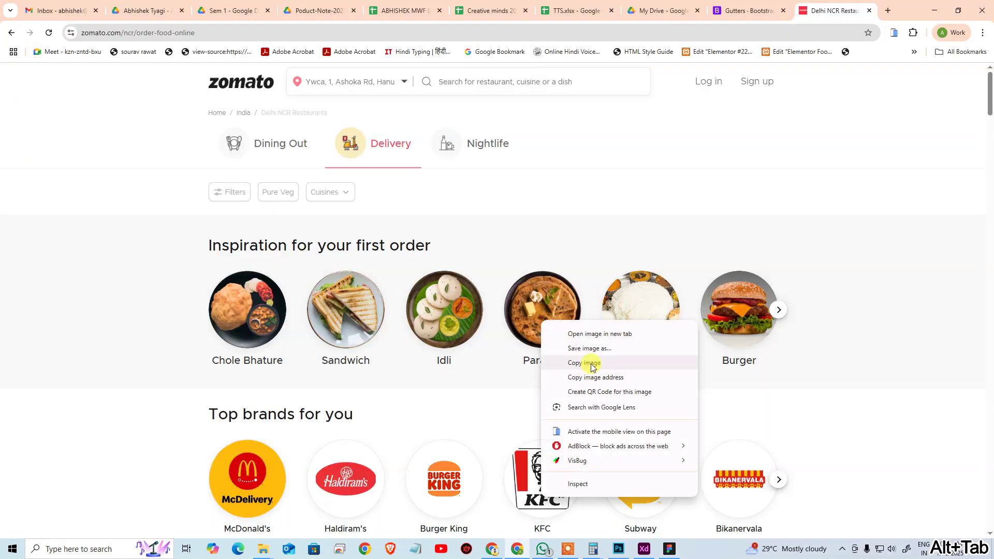
pyautogui.click(594, 362)
pyautogui.hotkey('alt', 'Tab')
pyautogui.press('Escape')
pyautogui.hotkey('ctrl', 'v')
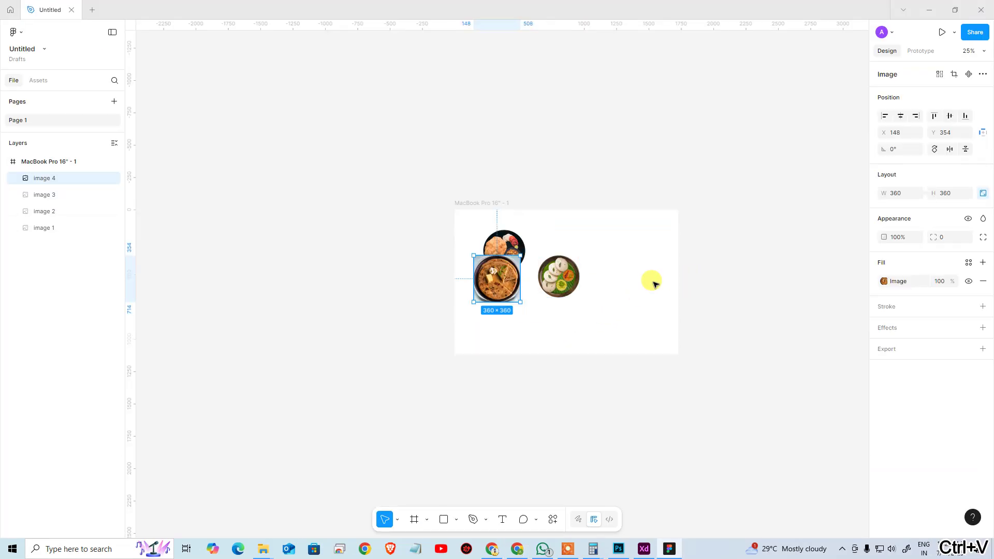
pyautogui.moveTo(505, 284); pyautogui.dragTo(646, 250)
pyautogui.click(626, 302)
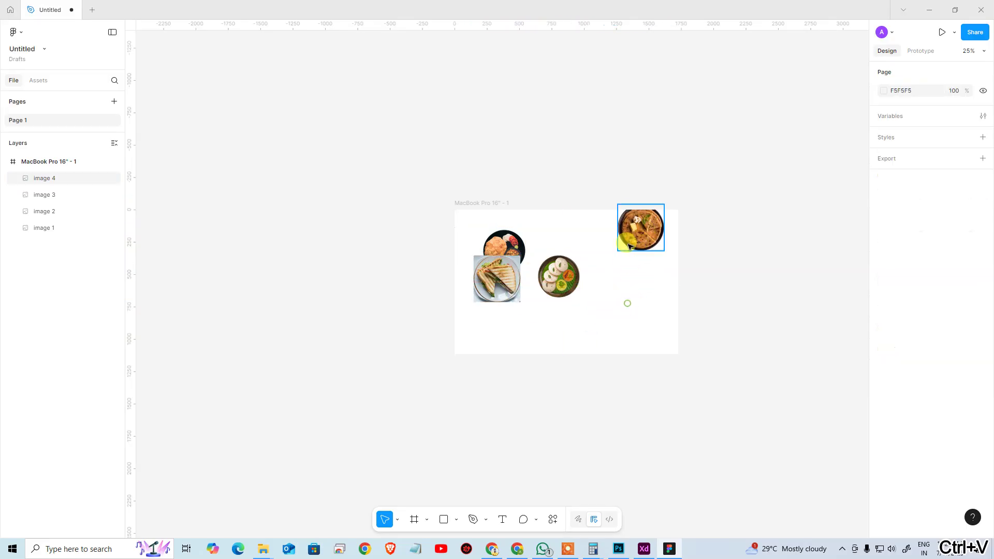
pyautogui.click(621, 257)
pyautogui.click(616, 317)
pyautogui.click(643, 251)
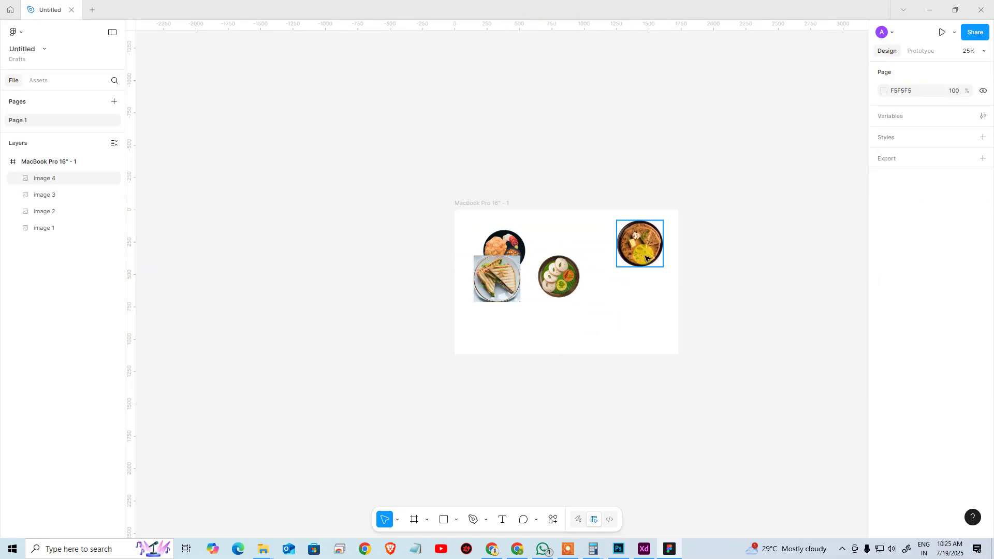
# Copy the Veg Meal image from the Zomato page in Chrome and return to Figma.
pyautogui.hotkey('alt', 'Tab')
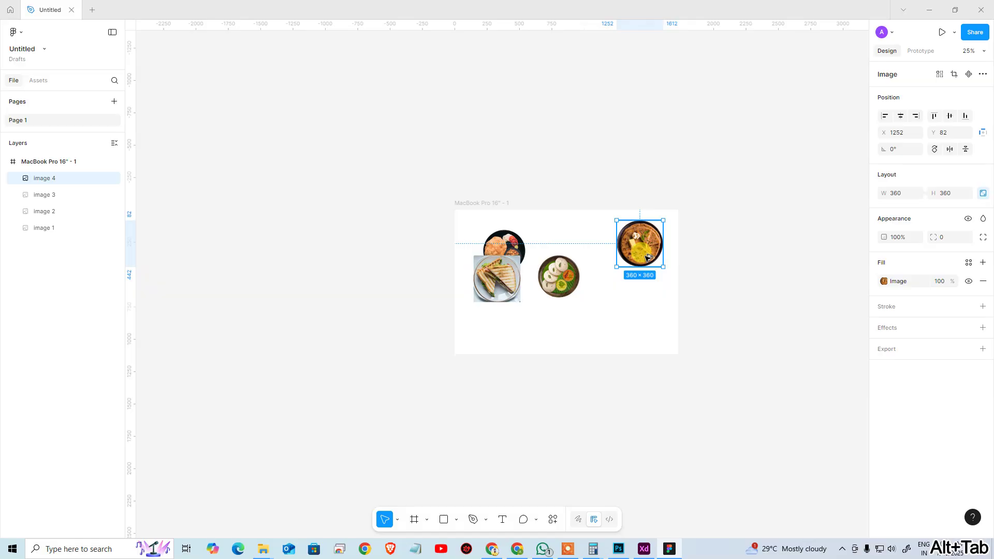
pyautogui.rightClick(644, 319)
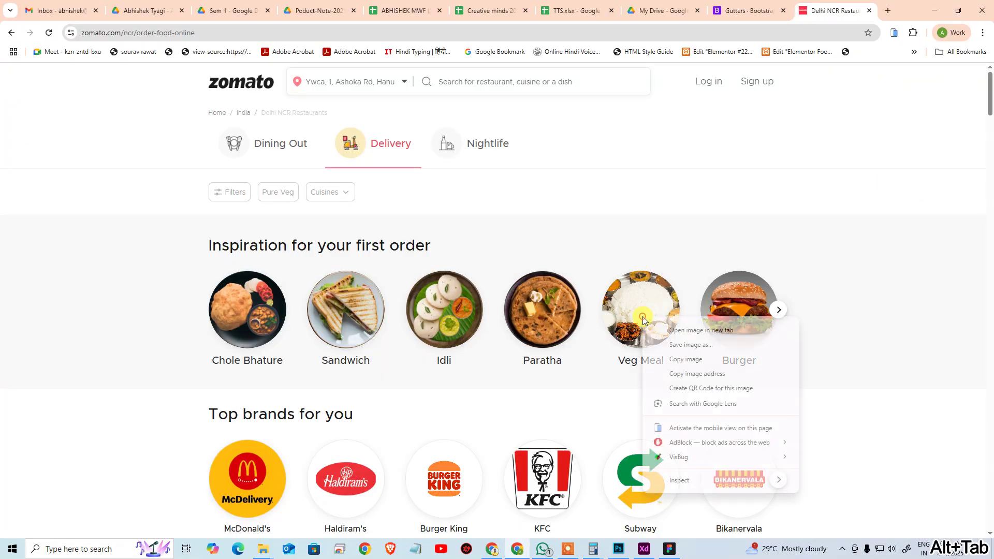
pyautogui.click(679, 359)
pyautogui.hotkey('alt', 'Tab')
# Try pasting the Veg Meal image with the Paratha image selected, move the result down and undo both changes.
pyautogui.hotkey('ctrl', 'v')
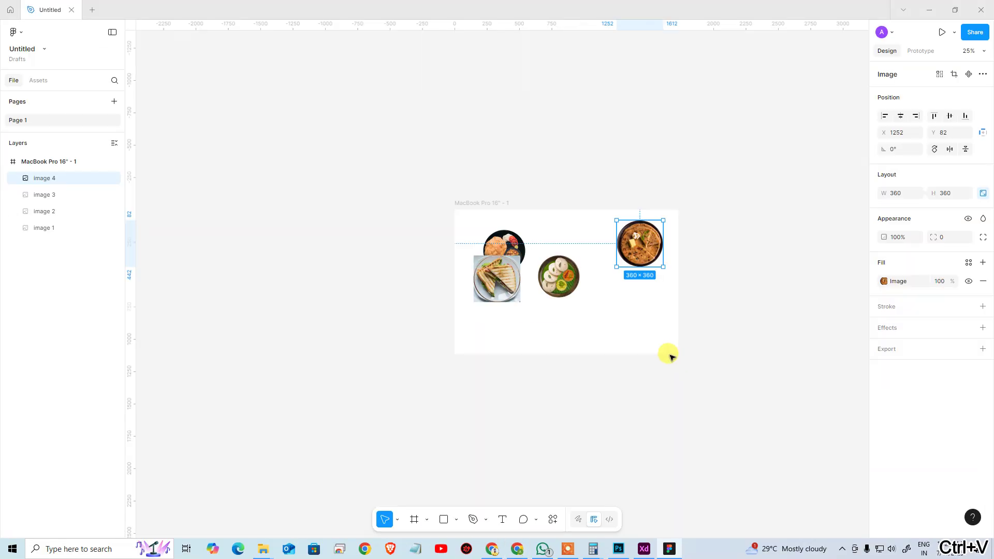
pyautogui.moveTo(653, 255); pyautogui.dragTo(650, 302)
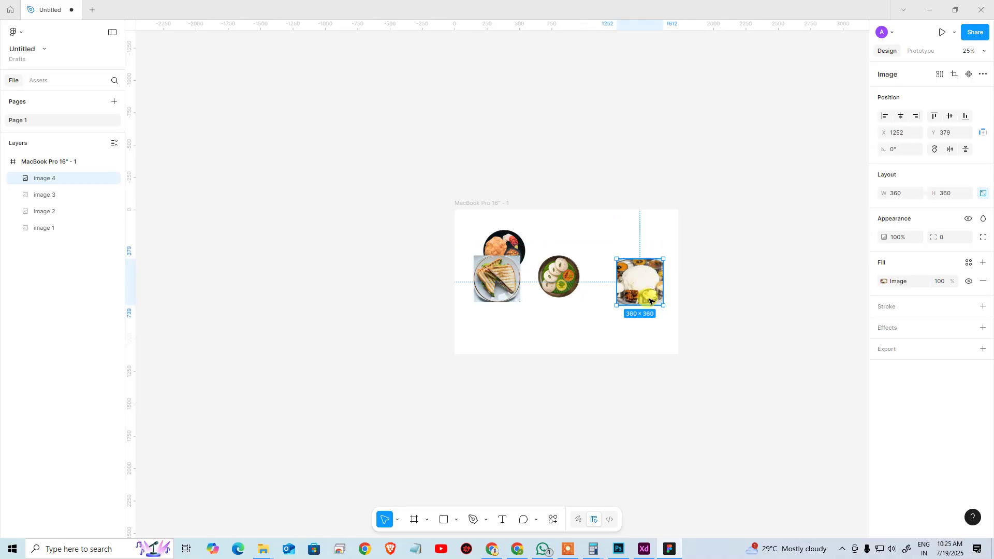
pyautogui.hotkey('ctrl', 'z')
pyautogui.hotkey('ctrl', 'z')
pyautogui.hotkey('ctrl', 'z')
pyautogui.hotkey('ctrl', 'z')
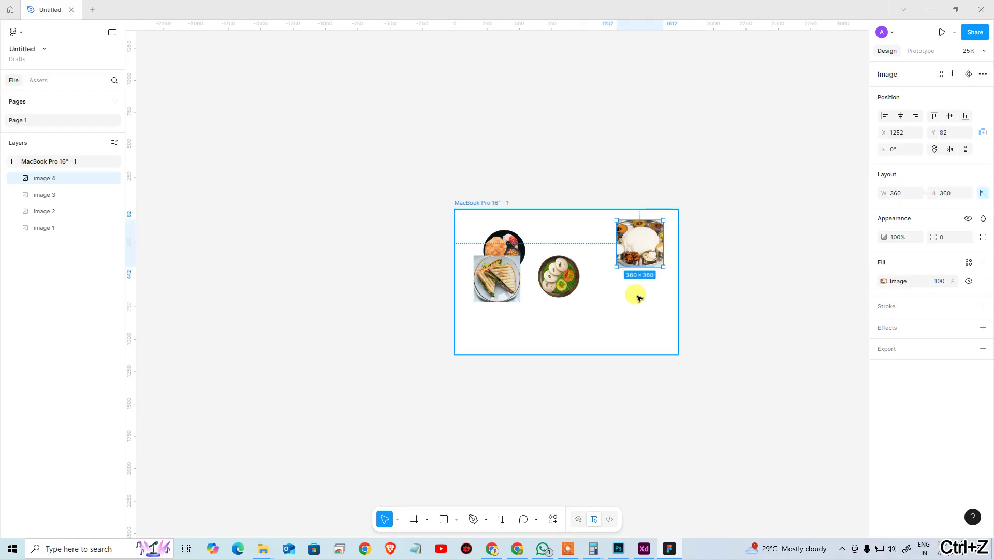
# Paste the Veg Meal image onto the canvas with nothing selected, delete it and paste it again.
pyautogui.hotkey('ctrl', 'v')
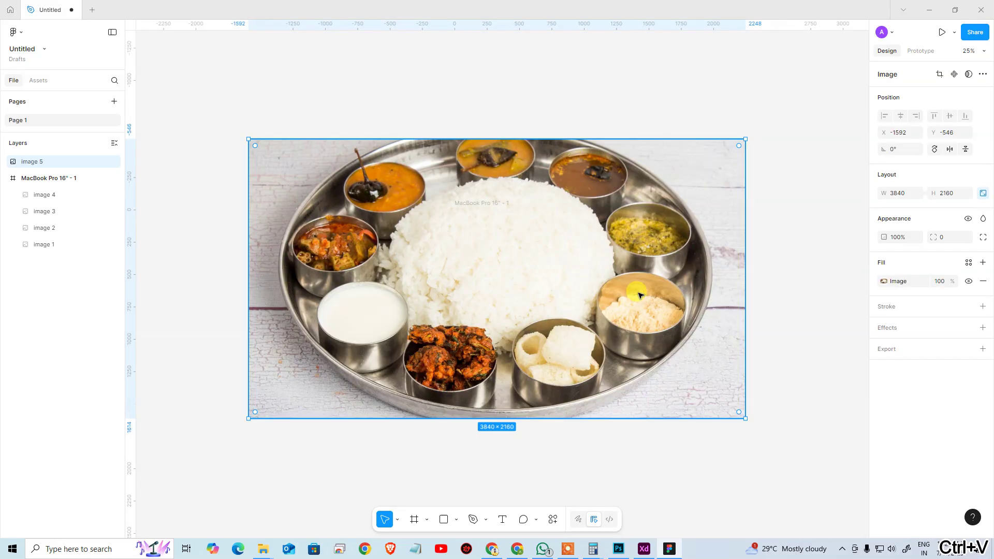
pyautogui.press('Delete')
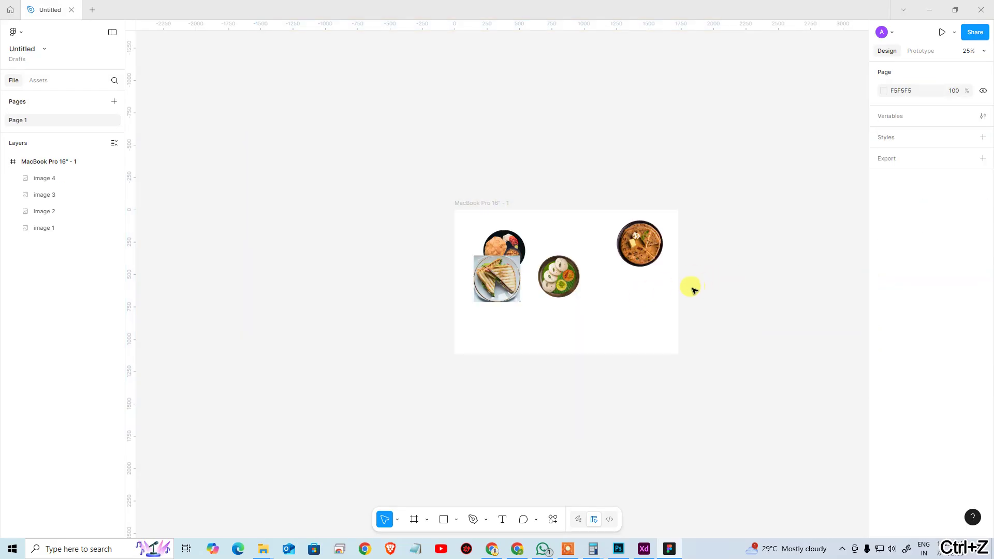
pyautogui.hotkey('ctrl', 'v')
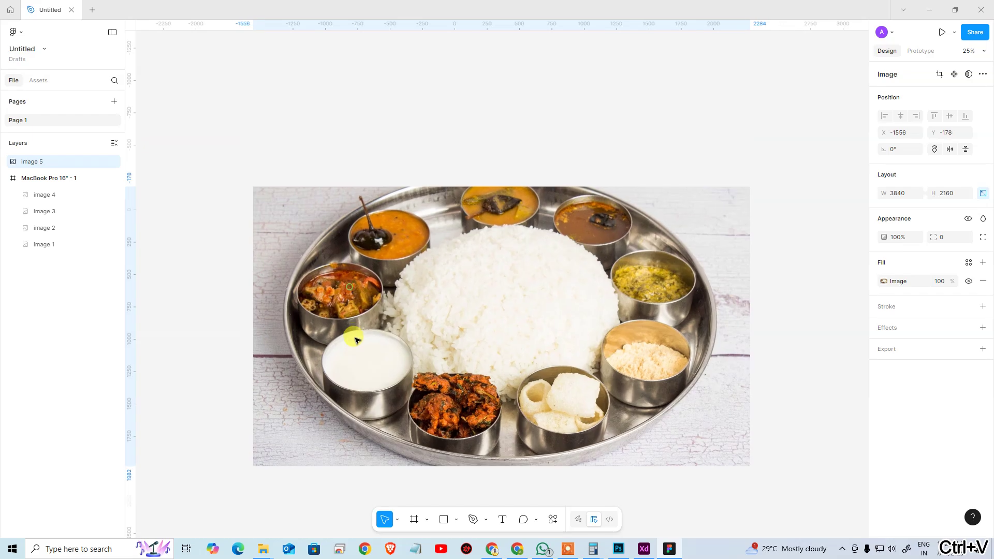
# Switch to Chrome, examine Zomato's Veg Meal image in its own tab, enlarged and fitted, and close that tab.
pyautogui.hotkey('alt', 'Tab')
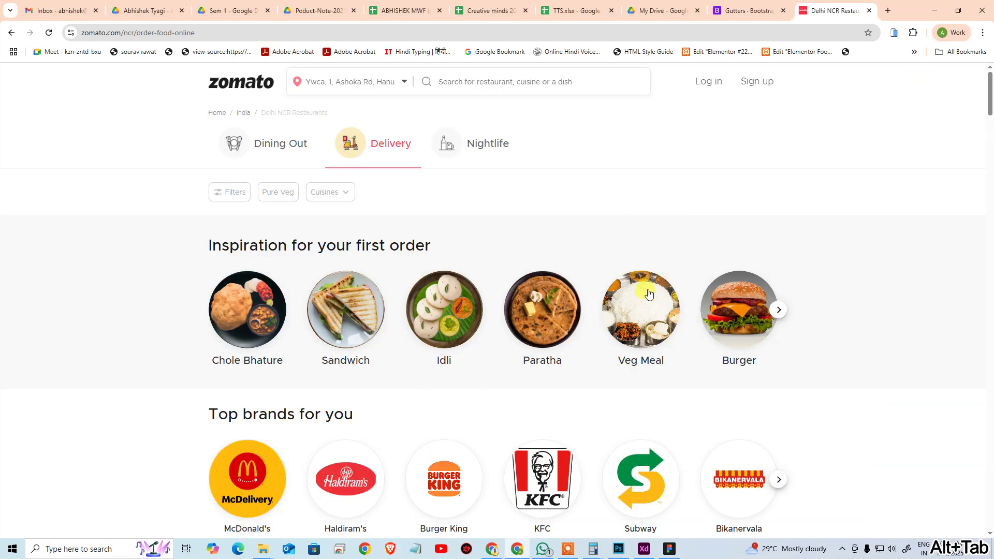
pyautogui.hotkey('alt', 'Tab')
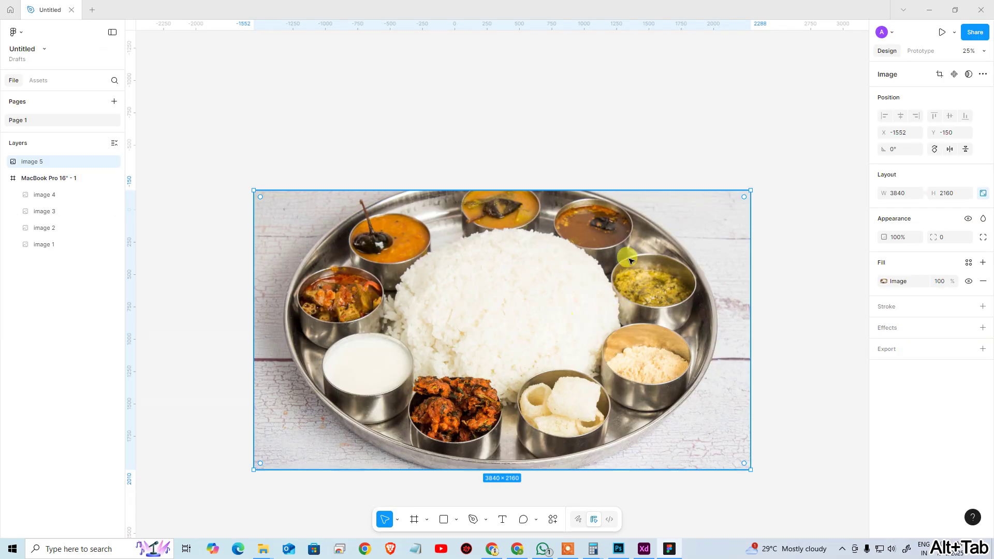
pyautogui.hotkey('alt', 'Tab')
pyautogui.rightClick(653, 306)
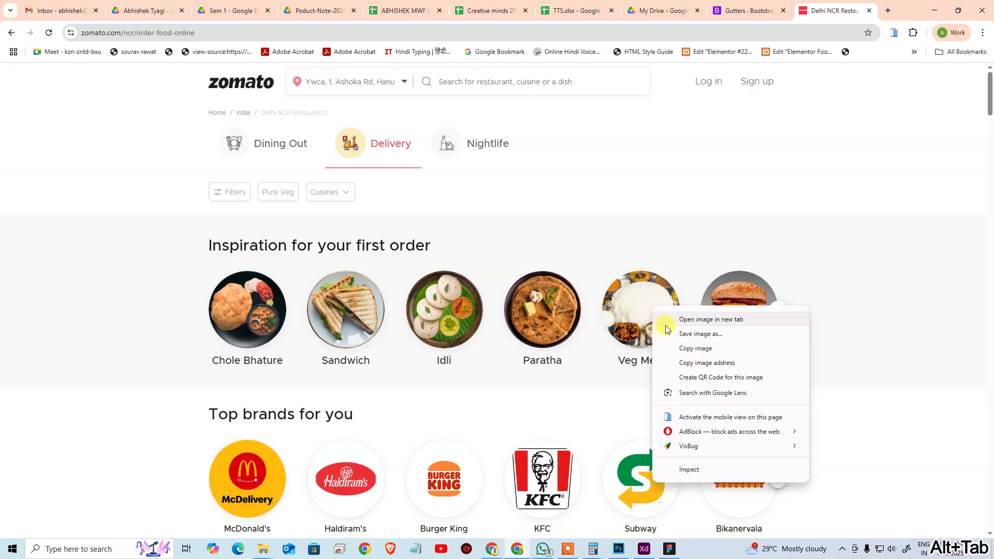
pyautogui.click(706, 320)
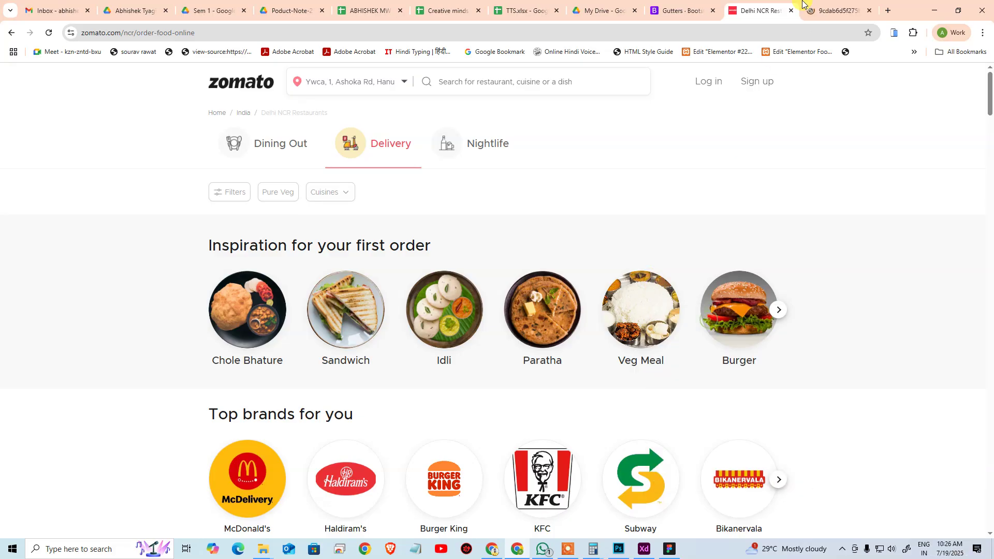
pyautogui.click(839, 3)
pyautogui.click(601, 227)
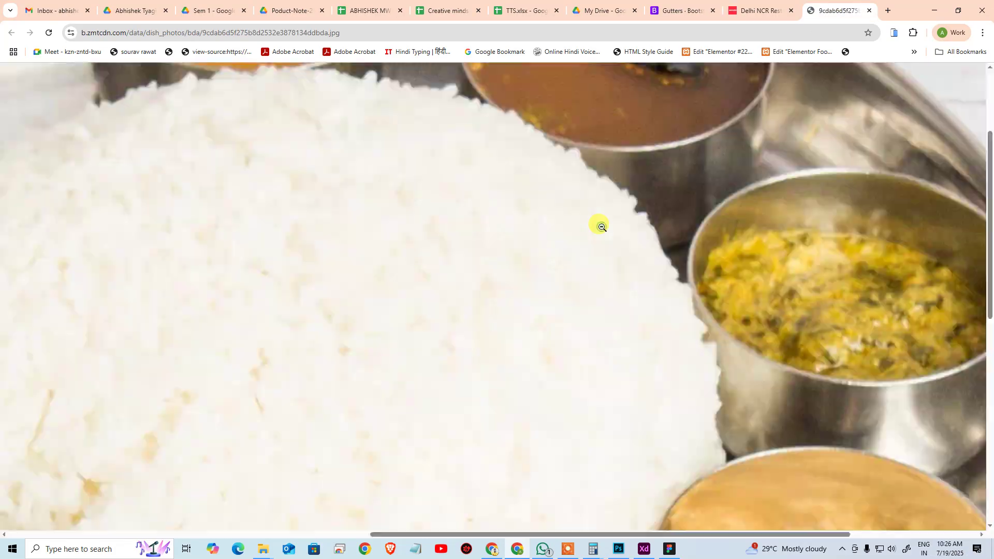
pyautogui.click(600, 225)
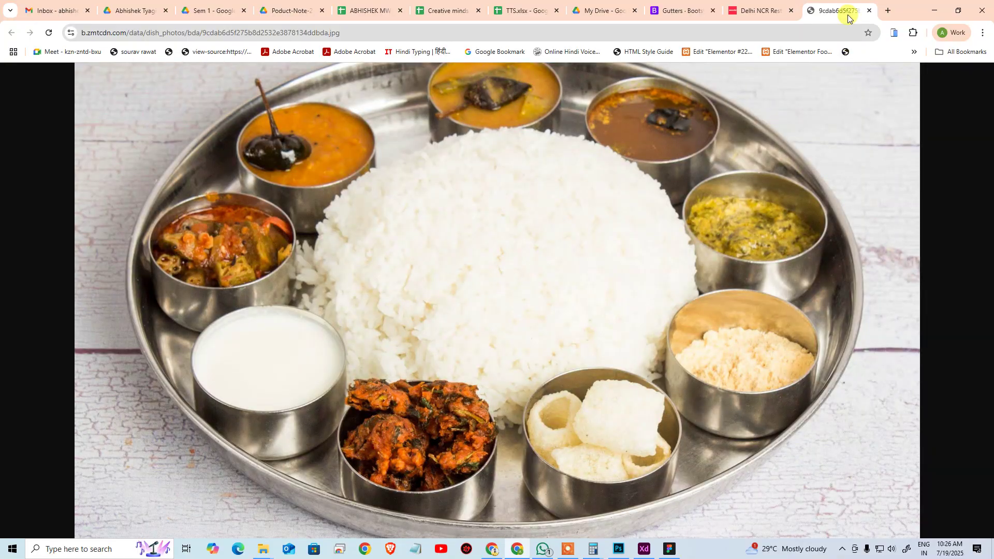
pyautogui.hotkey('ctrl', 'w')
# Copy the Burger image from Zomato, switch to Figma and move the large Veg Meal image up and left of the other images.
pyautogui.rightClick(725, 318)
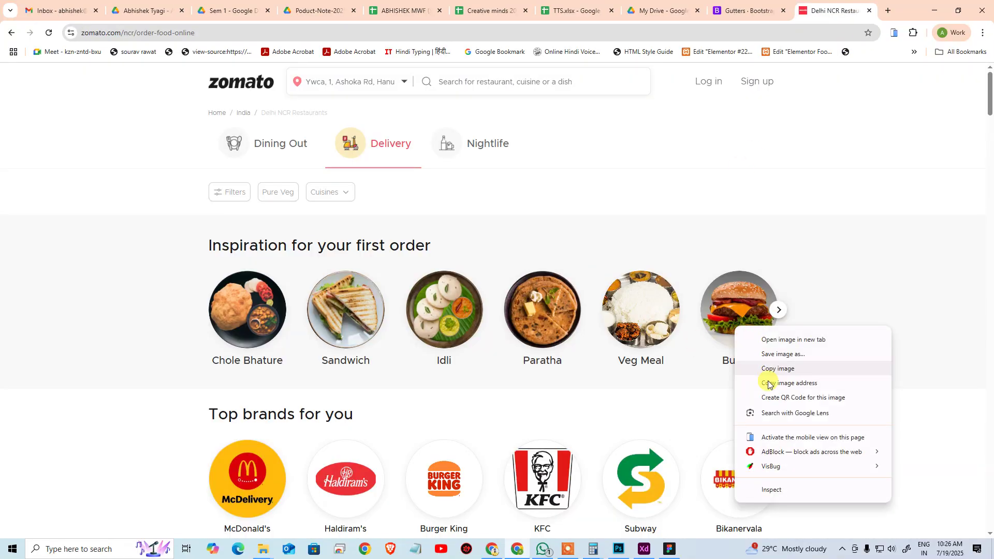
pyautogui.click(774, 374)
pyautogui.hotkey('alt', 'Tab')
pyautogui.click(792, 328)
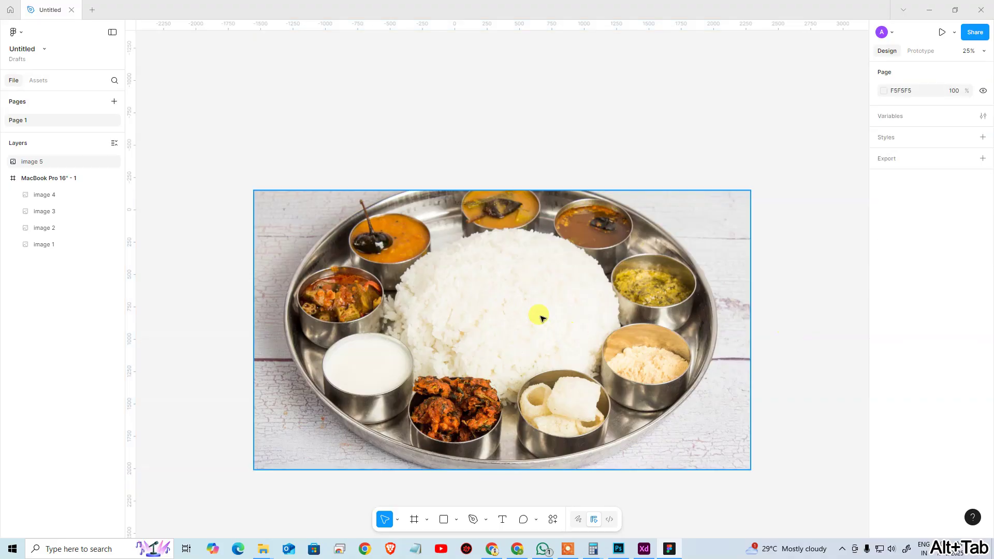
pyautogui.moveTo(537, 315); pyautogui.dragTo(330, 182)
# Paste the Burger image into the MacBook Pro 16" frame and place it below the Paratha image.
pyautogui.click(638, 332)
pyautogui.hotkey('ctrl', 'v')
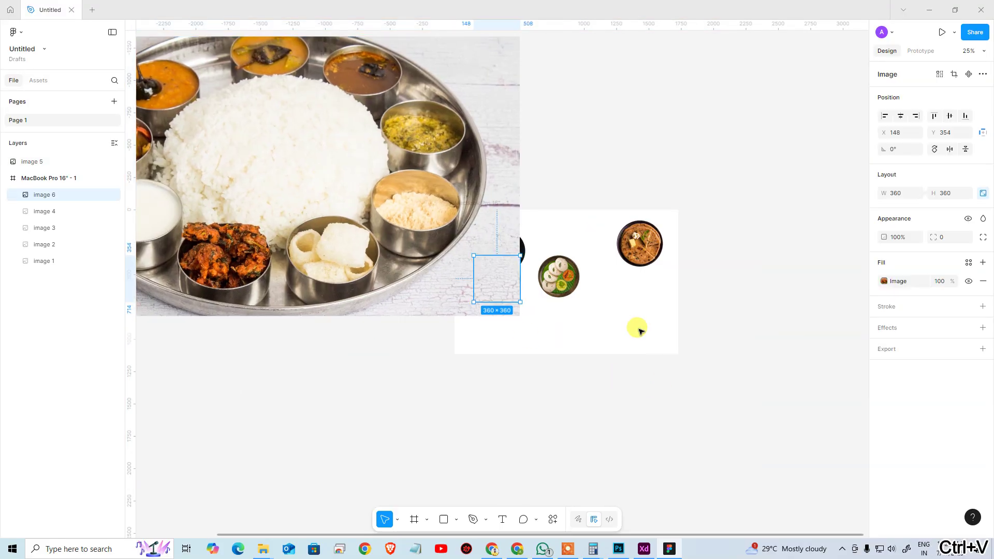
pyautogui.moveTo(515, 290); pyautogui.dragTo(644, 311)
pyautogui.click(663, 395)
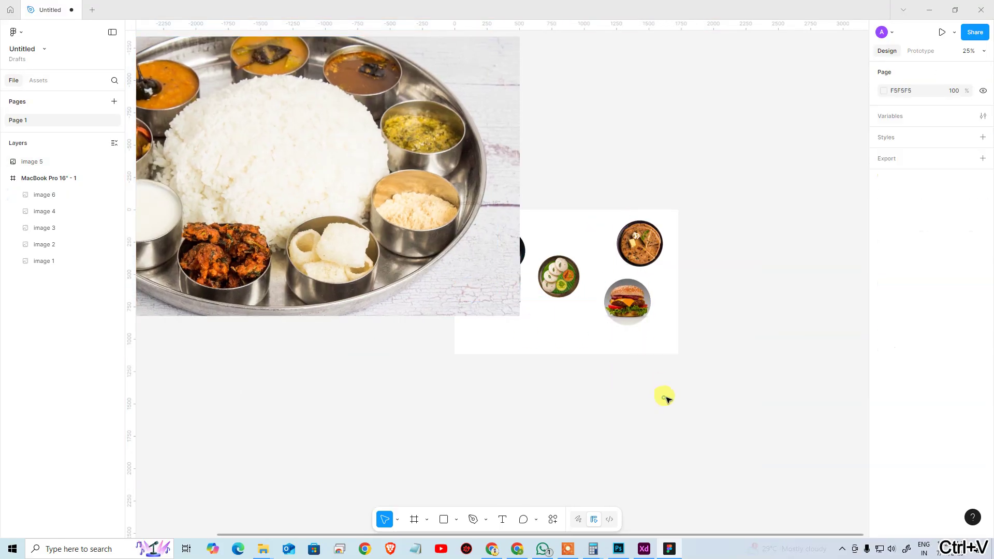
# Advance Zomato's food carousel in Chrome, copy the Coffee image and paste it into the Figma frame.
pyautogui.hotkey('alt', 'Tab')
pyautogui.click(778, 313)
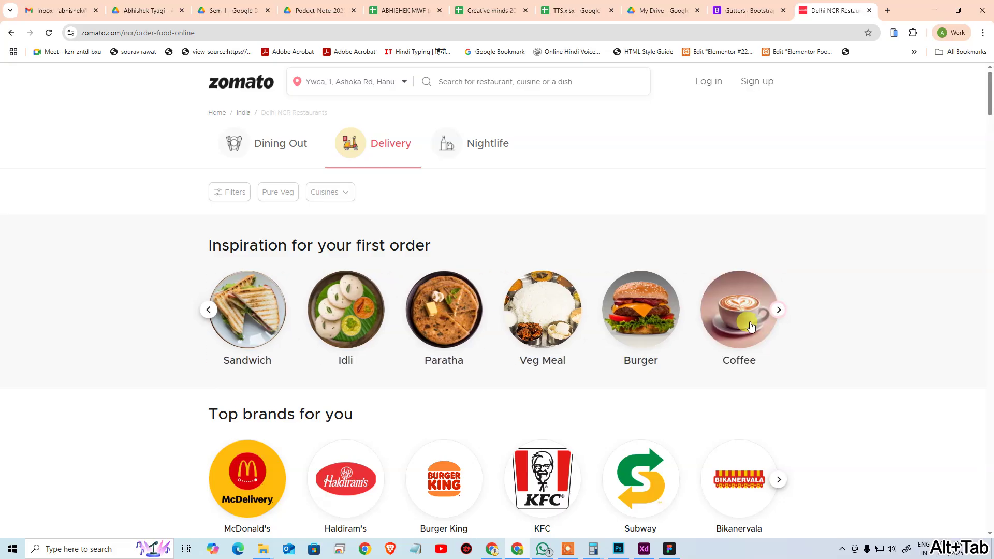
pyautogui.rightClick(753, 324)
pyautogui.click(791, 364)
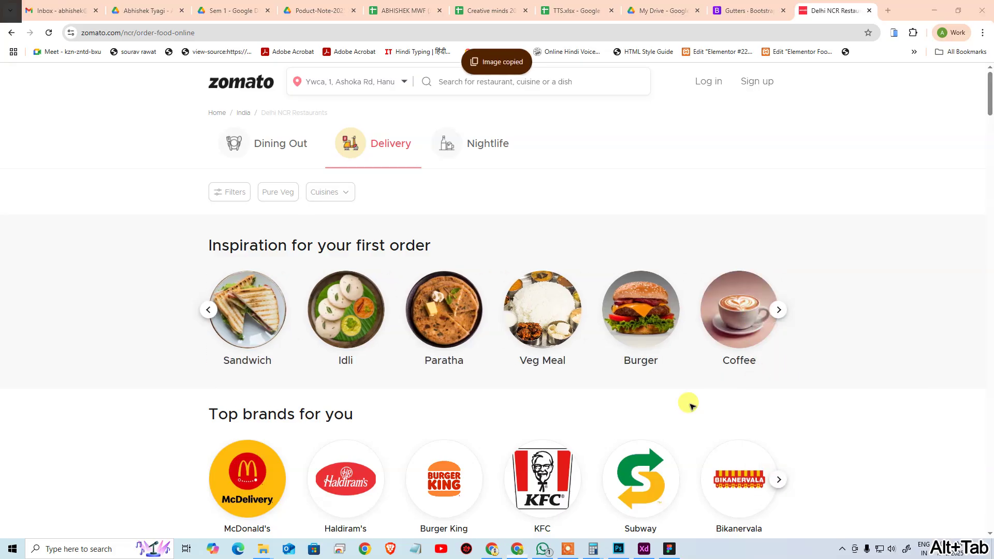
pyautogui.hotkey('alt', 'Tab')
pyautogui.hotkey('ctrl', 'v')
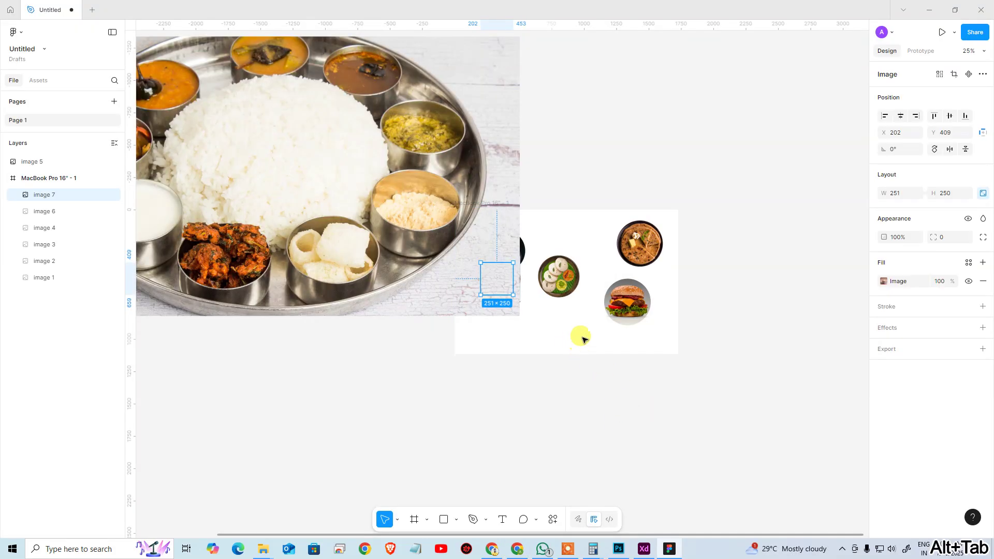
# Copy the Dosa image from Zomato's carousel in Chrome, paste it into Figma and move it to the frame's bottom edge.
pyautogui.hotkey('alt', 'Tab')
pyautogui.click(780, 310)
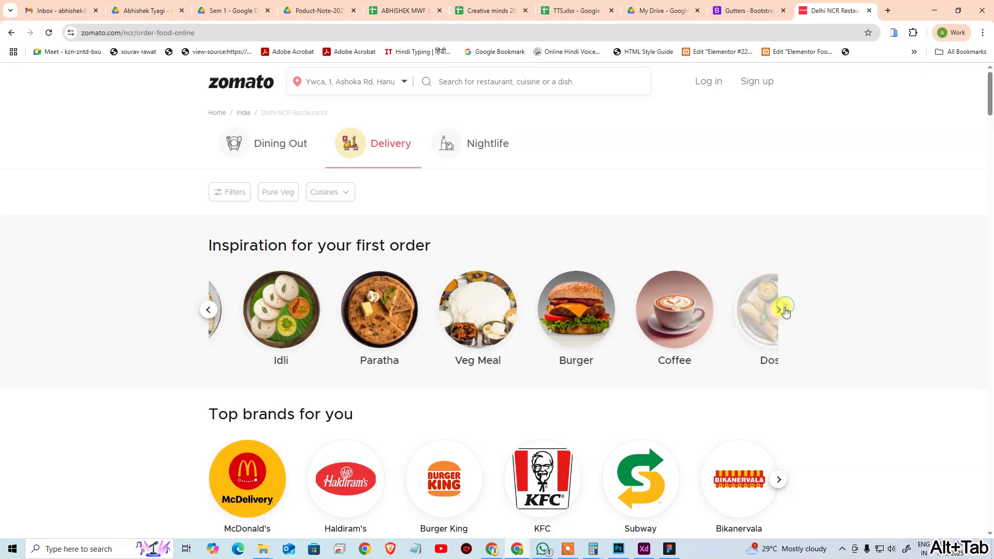
pyautogui.rightClick(764, 325)
pyautogui.click(786, 364)
pyautogui.hotkey('alt', 'Tab')
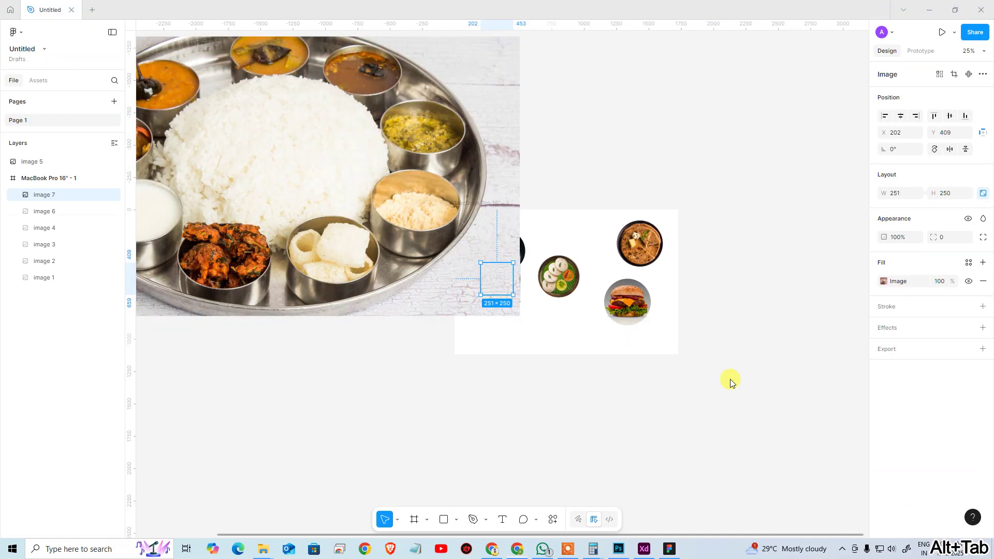
pyautogui.hotkey('ctrl', 'v')
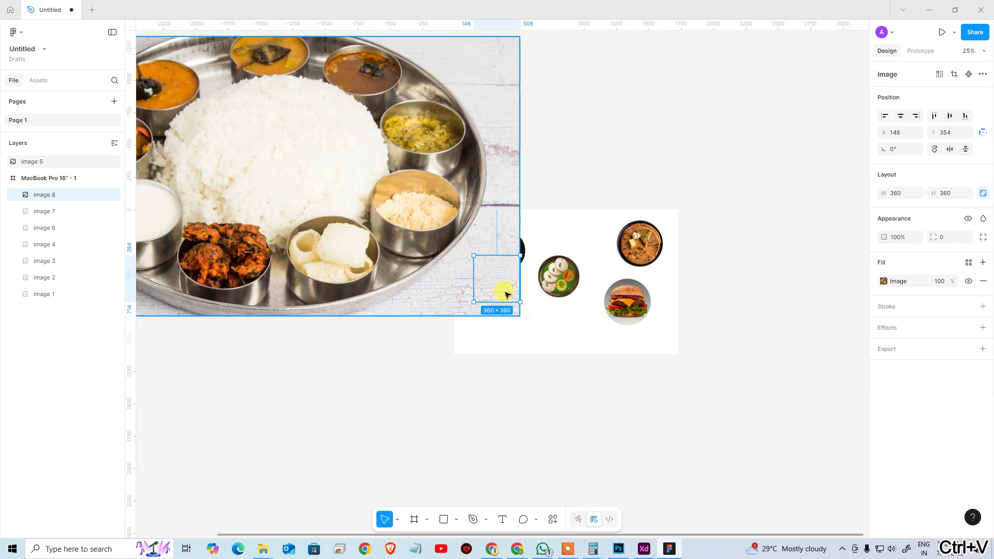
pyautogui.moveTo(506, 291); pyautogui.dragTo(567, 373)
# Move the Veg Meal image clear of the frame and spread the Sandwich and Coffee images along the frame's lower left area.
pyautogui.moveTo(413, 206); pyautogui.dragTo(281, 185)
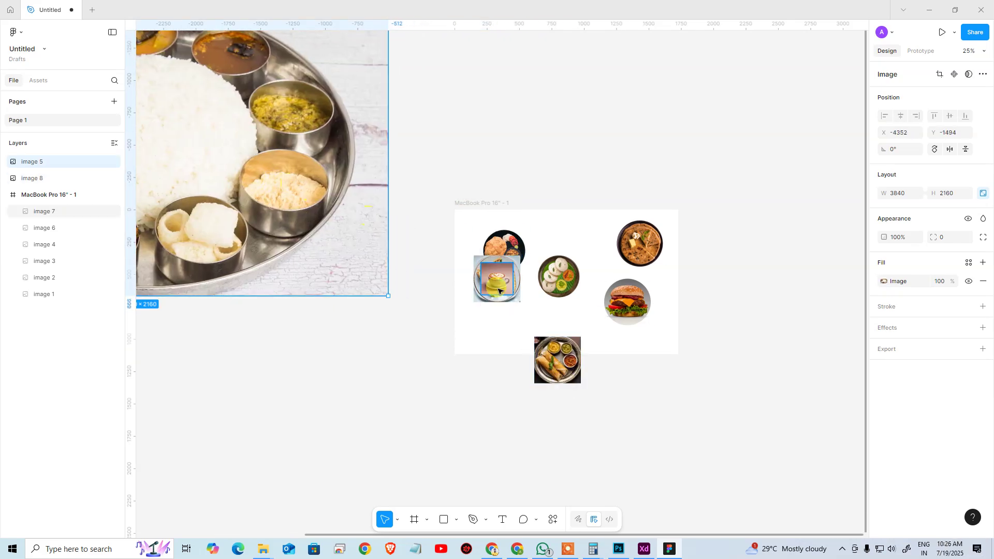
pyautogui.moveTo(497, 299); pyautogui.dragTo(455, 366)
pyautogui.click(497, 279)
pyautogui.moveTo(504, 332); pyautogui.dragTo(507, 334)
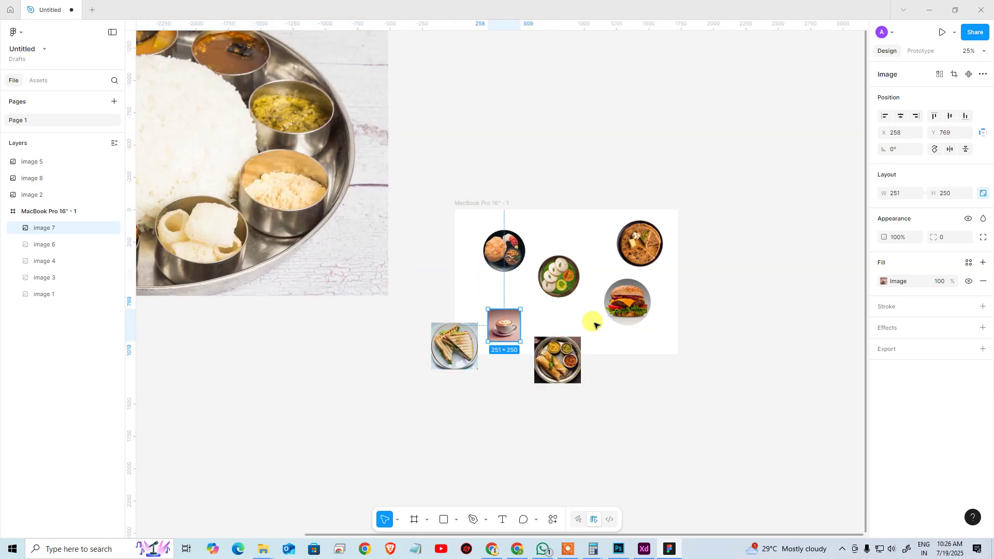
# Copy the Vada image from Zomato's carousel in Chrome, paste it into Figma and move it outside the frame's left edge.
pyautogui.click(744, 360)
pyautogui.hotkey('alt', 'Tab')
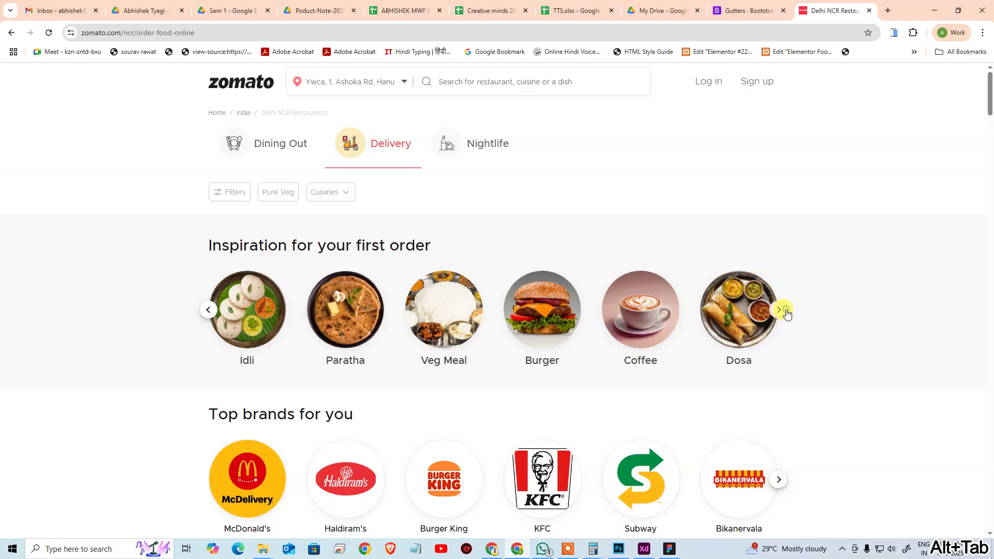
pyautogui.click(779, 311)
pyautogui.rightClick(757, 321)
pyautogui.click(792, 363)
pyautogui.hotkey('alt', 'Tab')
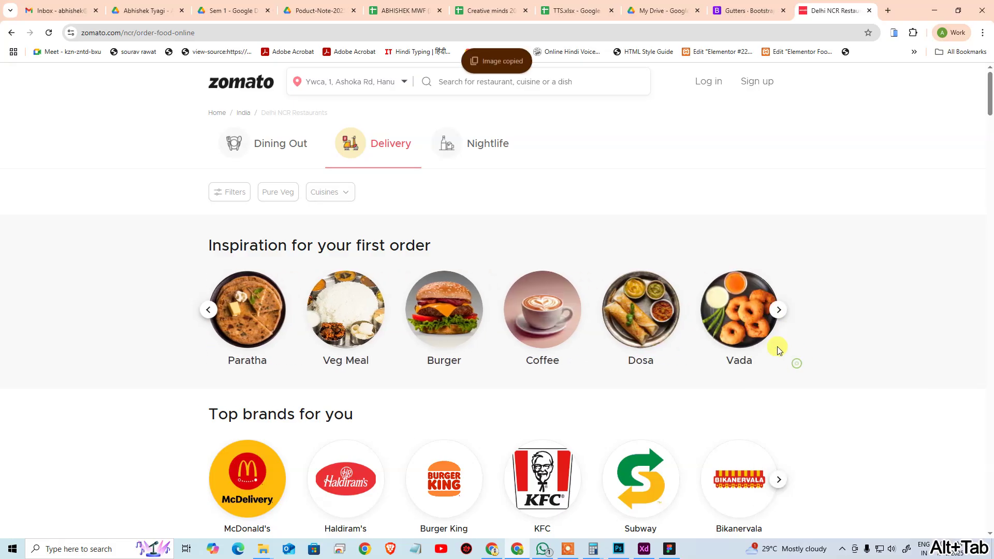
pyautogui.click(663, 340)
pyautogui.hotkey('ctrl', 'v')
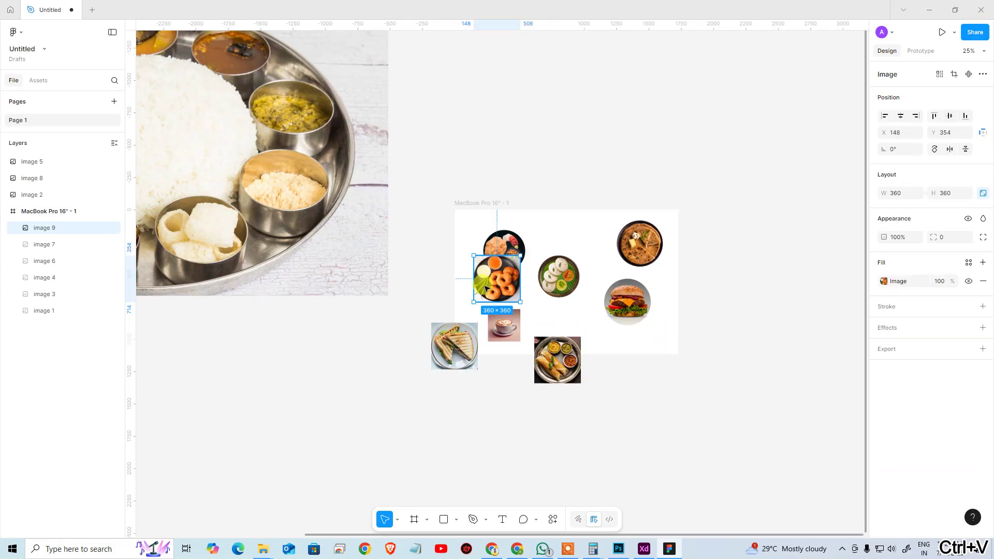
pyautogui.moveTo(493, 282); pyautogui.dragTo(424, 274)
# Advance Zomato's carousel to Poha, copy its image, paste it into Figma and place it above the frame's centre.
pyautogui.hotkey('alt', 'Tab')
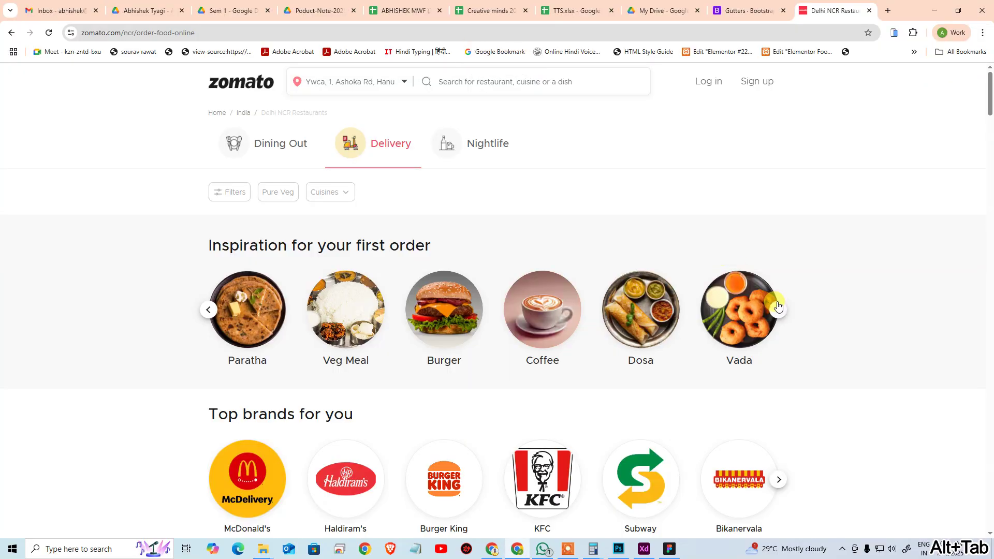
pyautogui.click(778, 310)
pyautogui.rightClick(763, 316)
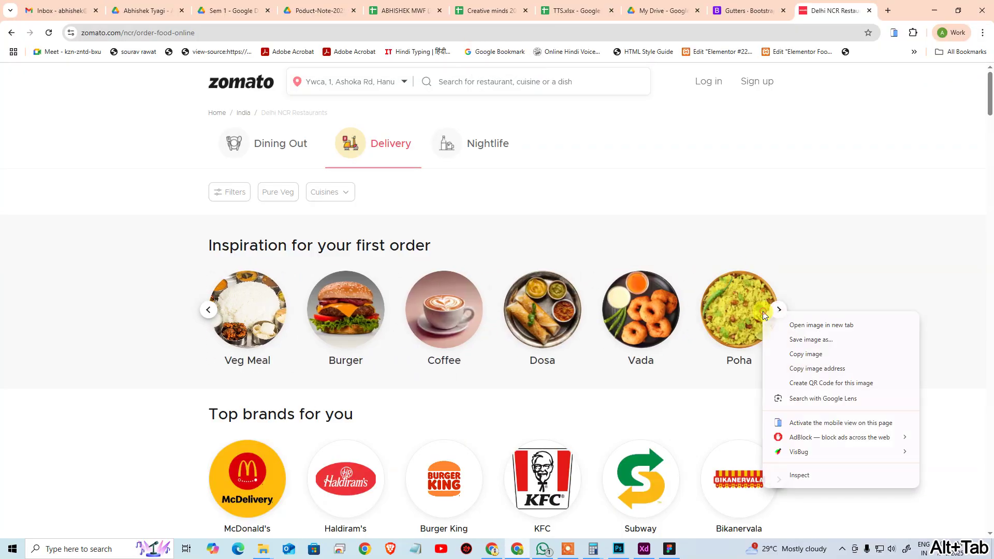
pyautogui.click(808, 355)
pyautogui.hotkey('alt', 'Tab')
pyautogui.click(776, 243)
pyautogui.hotkey('ctrl', 'v')
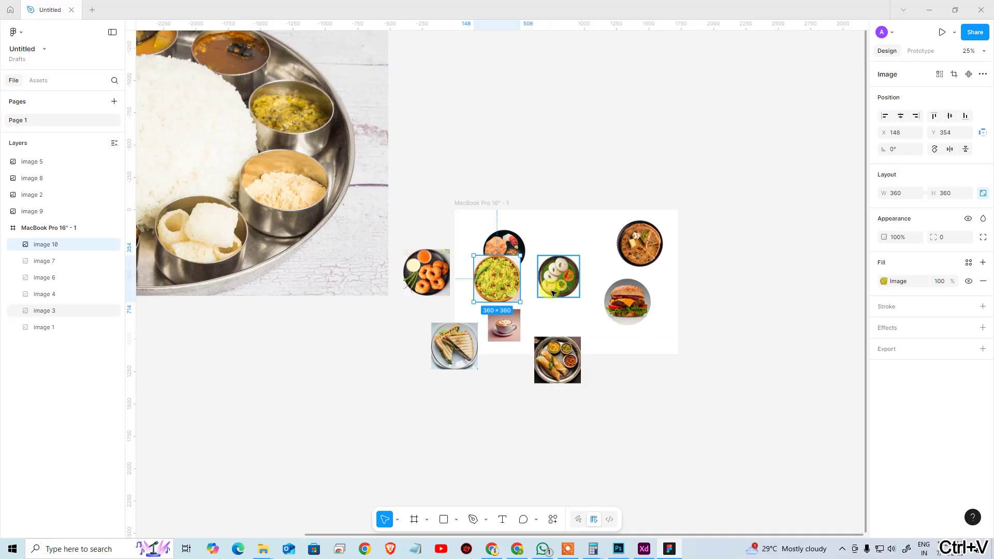
pyautogui.moveTo(492, 276); pyautogui.dragTo(575, 172)
# Copy the Sweets image from Zomato's carousel in Chrome, paste it into Figma and place it above the frame's left end.
pyautogui.hotkey('alt', 'Tab')
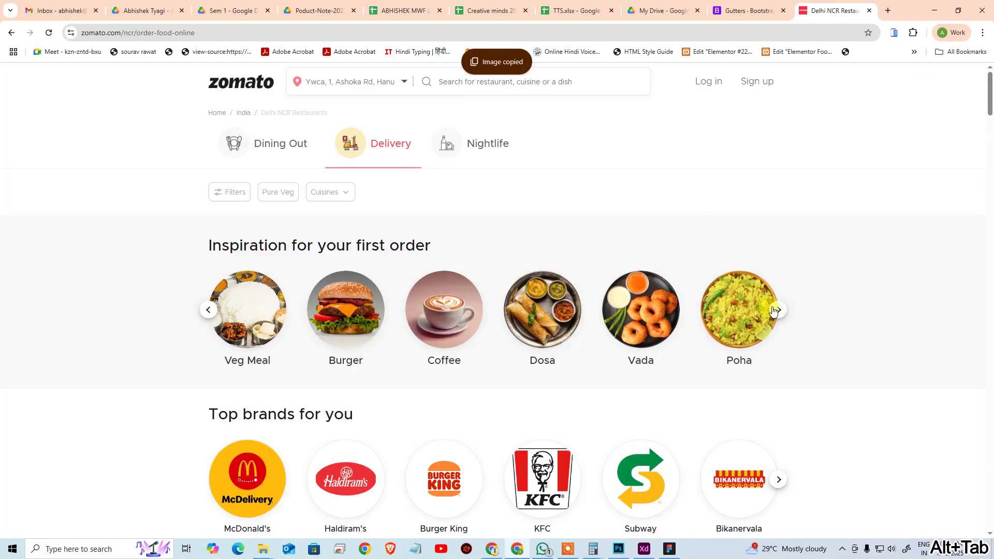
pyautogui.click(778, 309)
pyautogui.rightClick(748, 317)
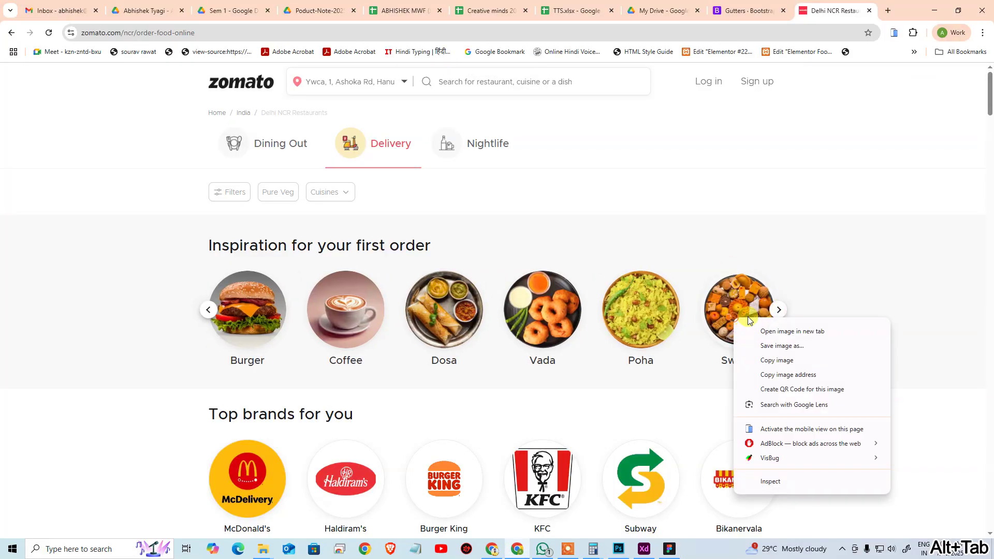
pyautogui.click(771, 360)
pyautogui.hotkey('alt', 'Tab')
pyautogui.click(798, 215)
pyautogui.hotkey('ctrl', 'v')
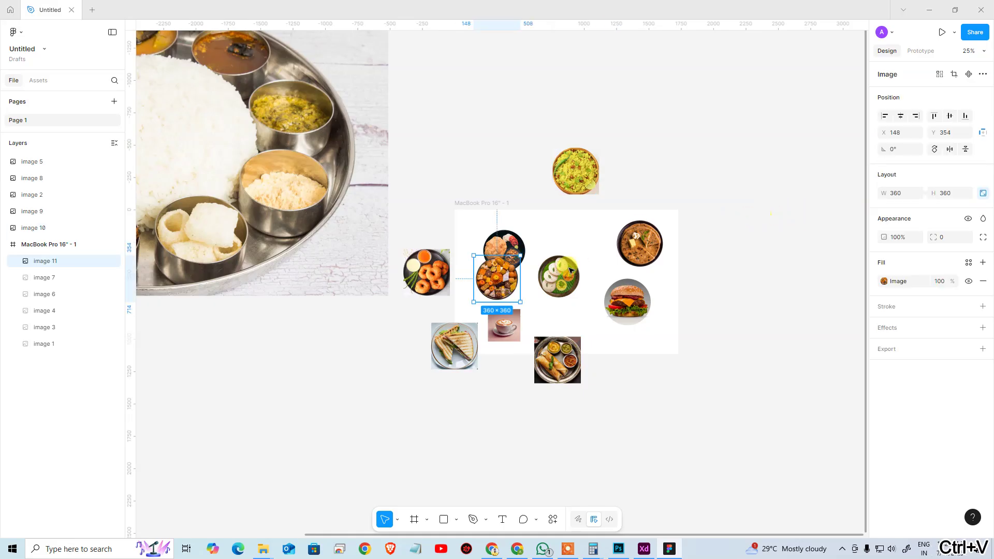
pyautogui.moveTo(497, 275); pyautogui.dragTo(481, 171)
# Copy the Cold Coffee image from Zomato's carousel, paste it into Figma and move it above the frame's right corner.
pyautogui.hotkey('alt', 'Tab')
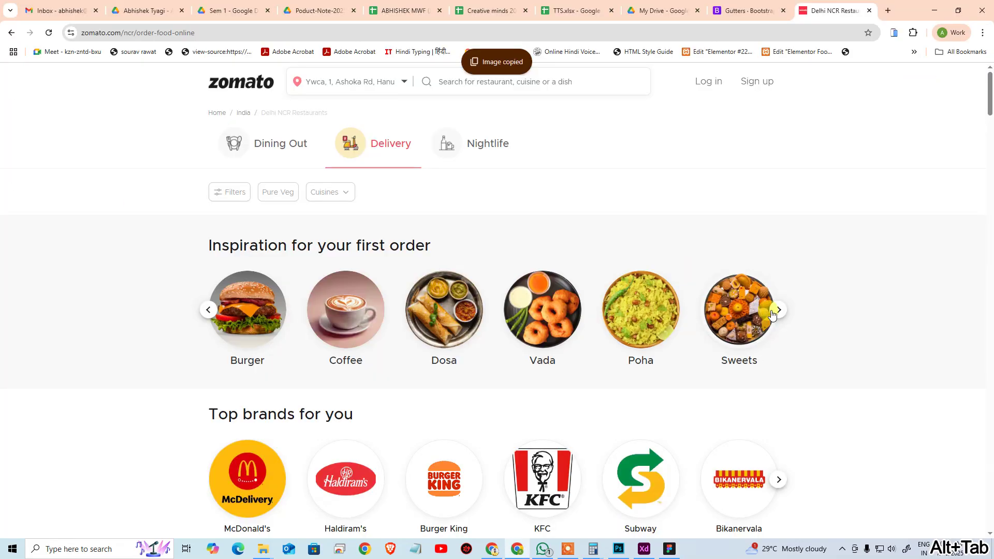
pyautogui.click(778, 310)
pyautogui.rightClick(752, 318)
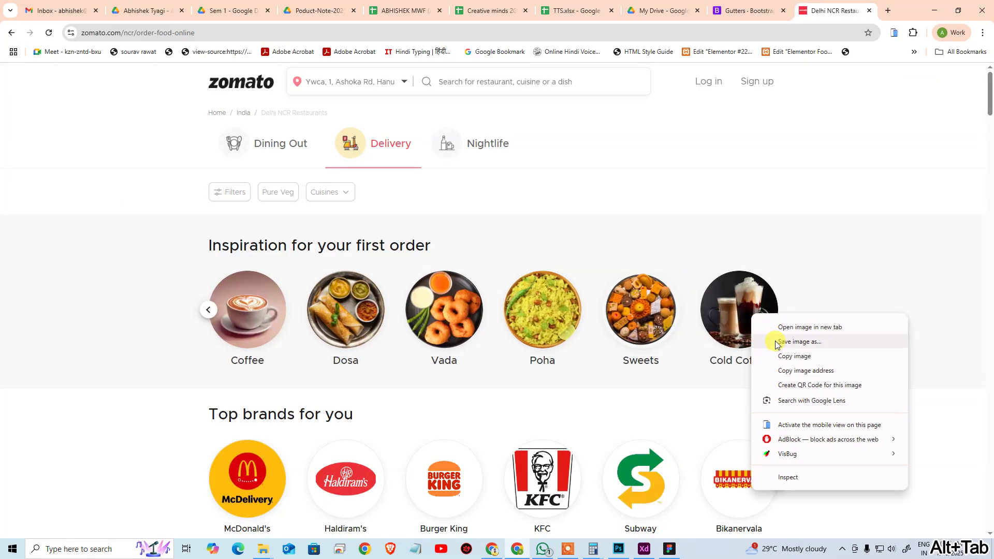
pyautogui.click(779, 351)
pyautogui.hotkey('alt', 'Tab')
pyautogui.click(752, 221)
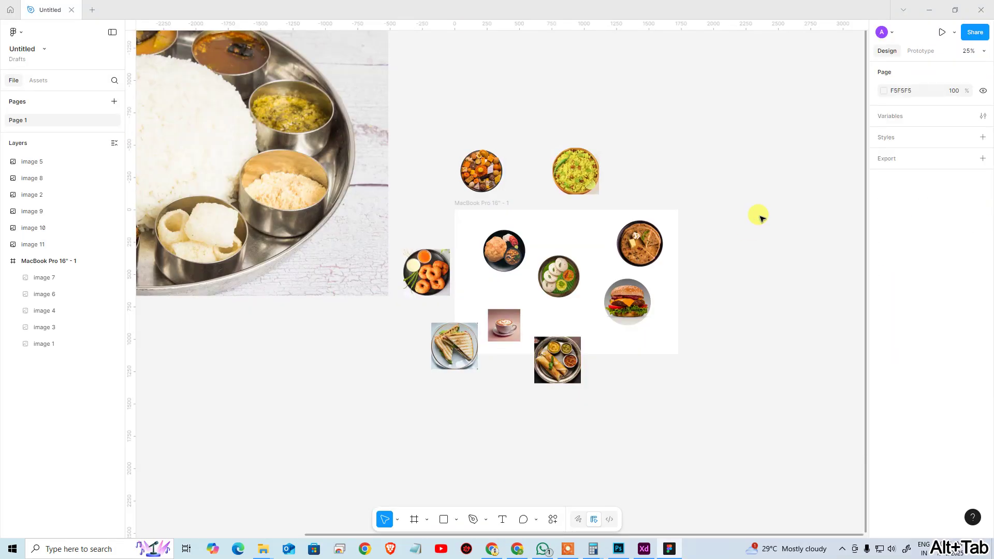
pyautogui.hotkey('ctrl', 'v')
pyautogui.moveTo(500, 283); pyautogui.dragTo(700, 184)
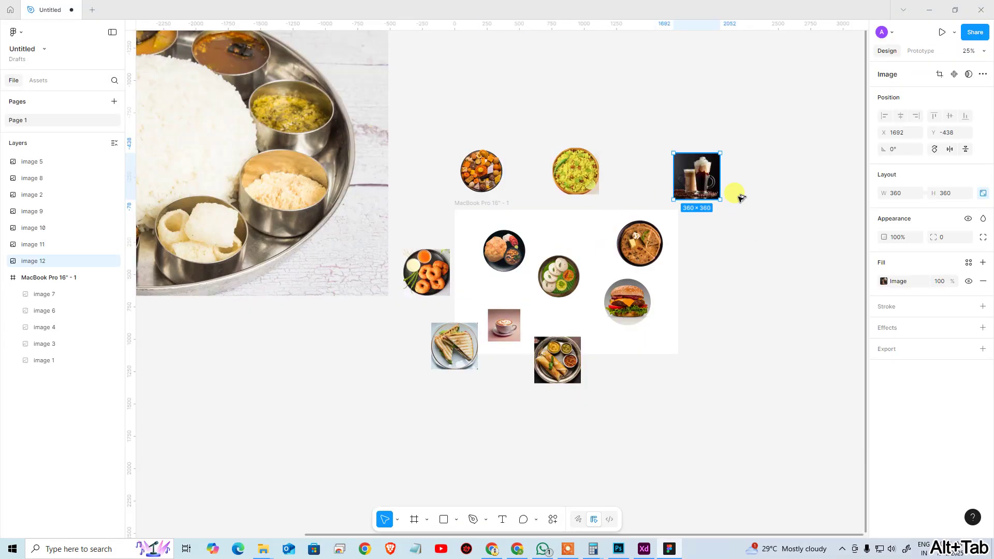
# Return to Zomato in Chrome, open Notepad and move its window beside the food carousel.
pyautogui.hotkey('alt', 'Tab')
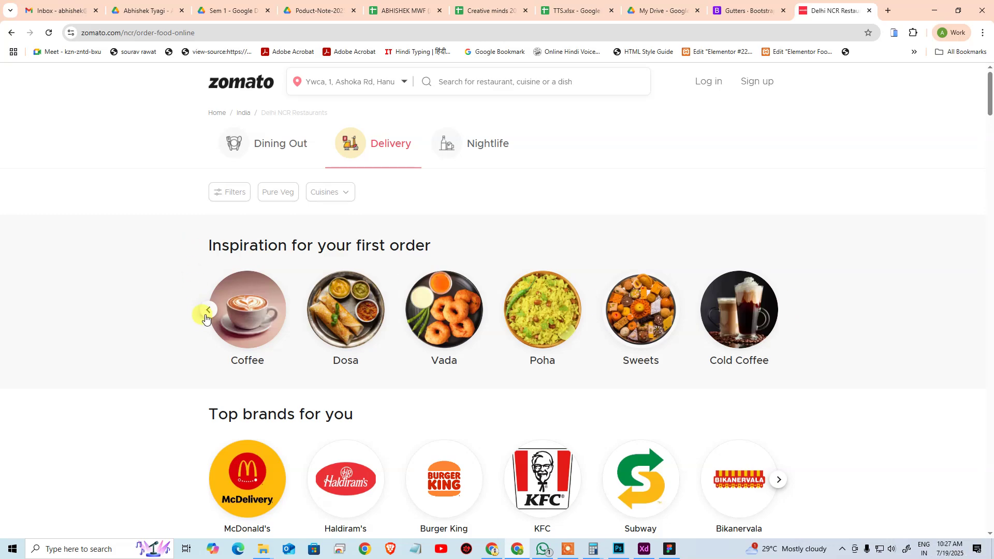
pyautogui.press('super')
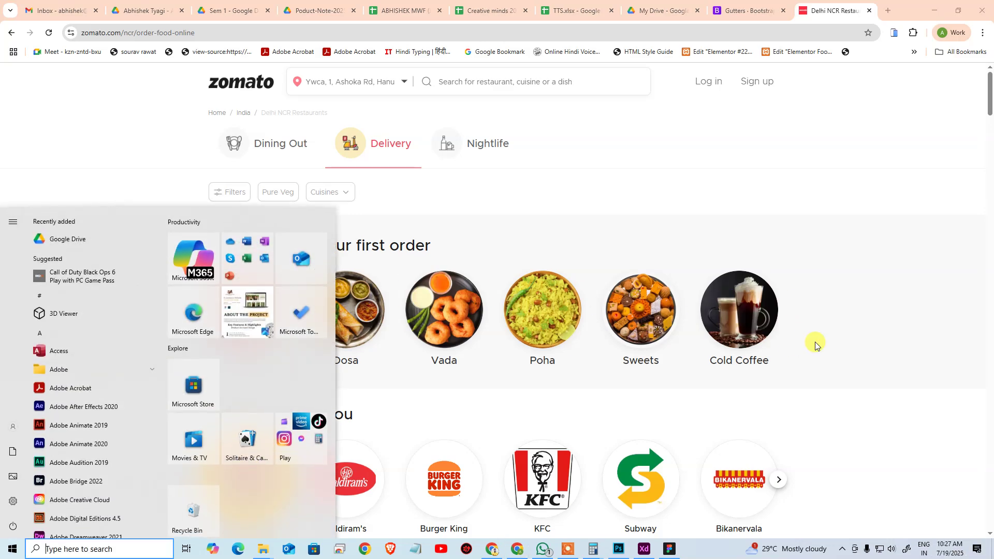
pyautogui.write('notepad')
pyautogui.press('Return')
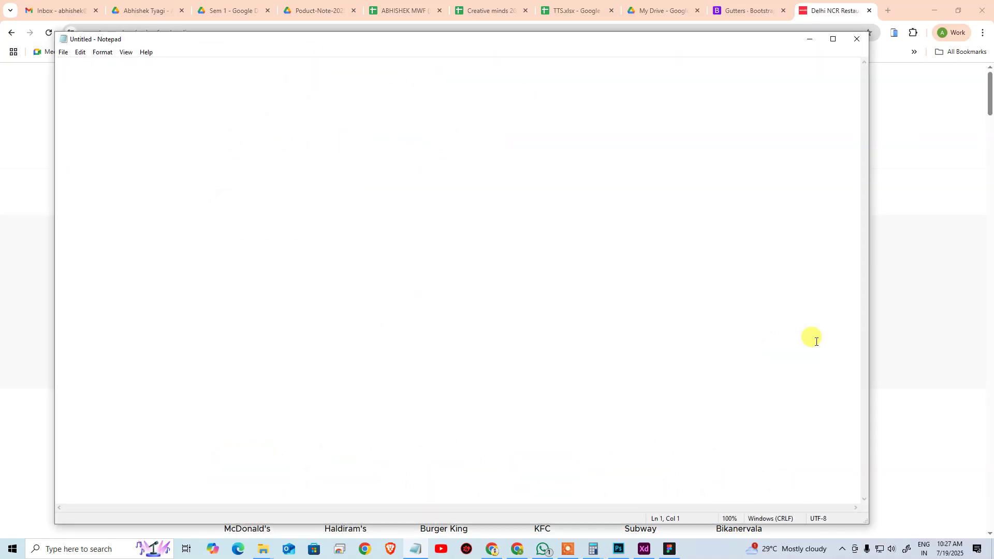
pyautogui.moveTo(322, 43); pyautogui.dragTo(993, 73)
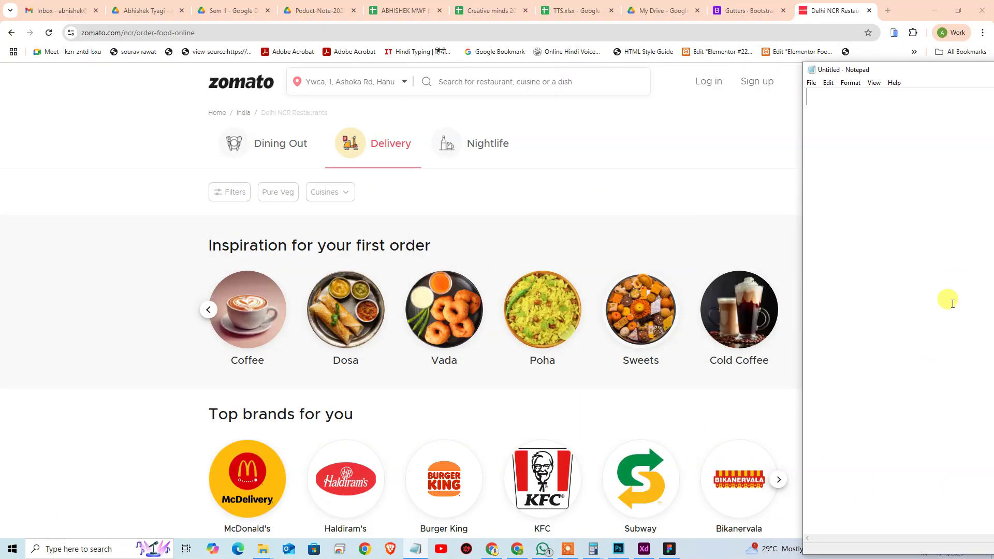
# Start a food-name list in Notepad with Vada, Poha, Sweets and Cold Coffee on separate lines, building it from the last name upward.
pyautogui.write('Cold Coffee')
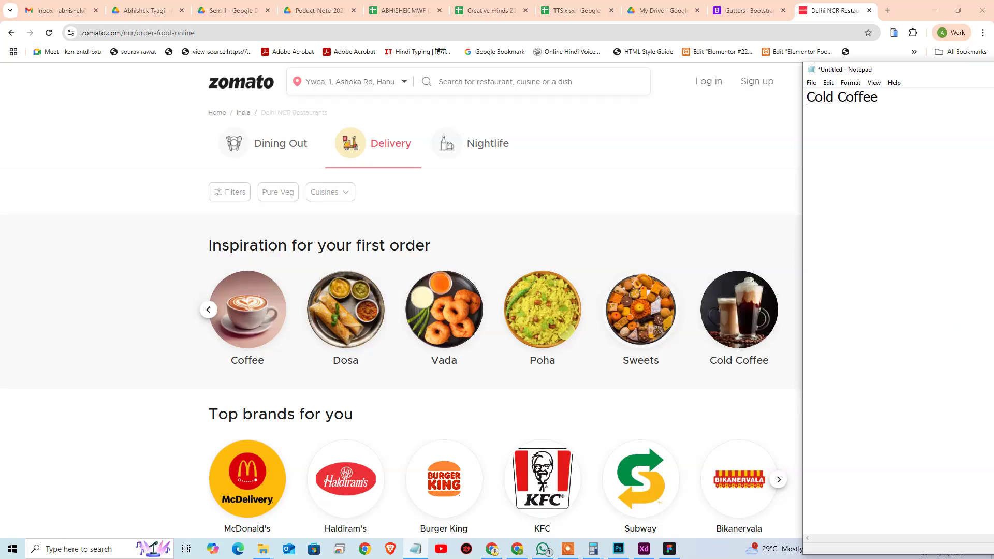
pyautogui.press('Return')
pyautogui.press('Up')
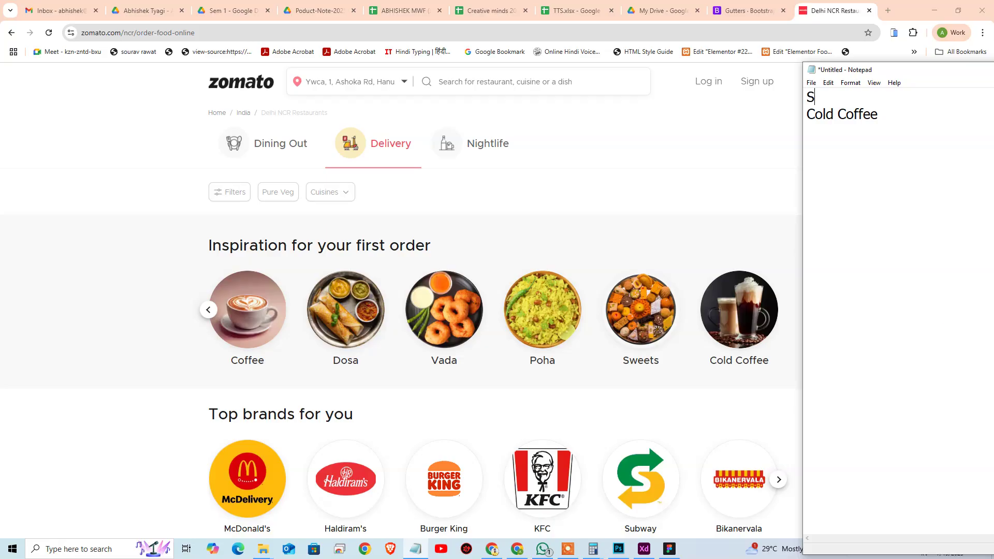
pyautogui.press('Return')
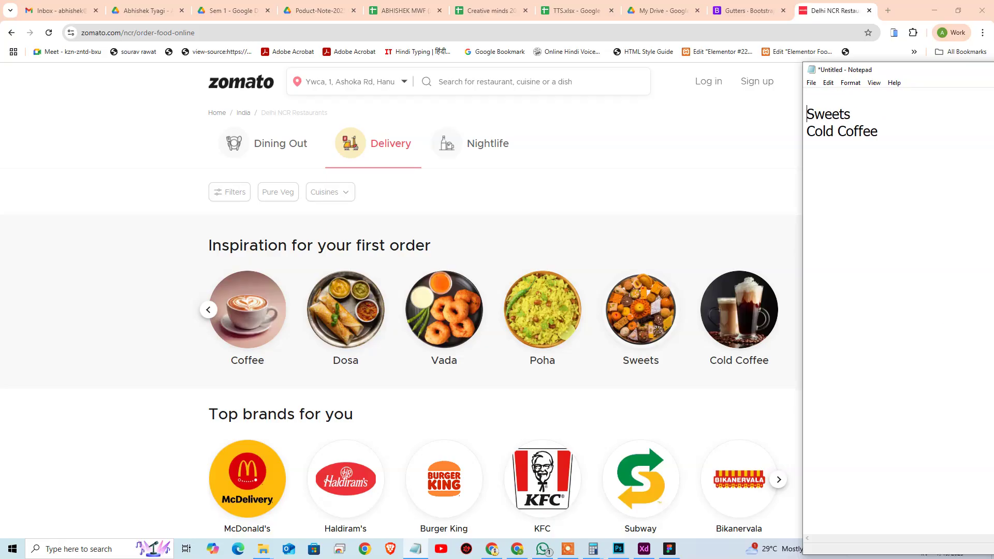
pyautogui.write('Ph')
pyautogui.press('Home')
pyautogui.press('Return')
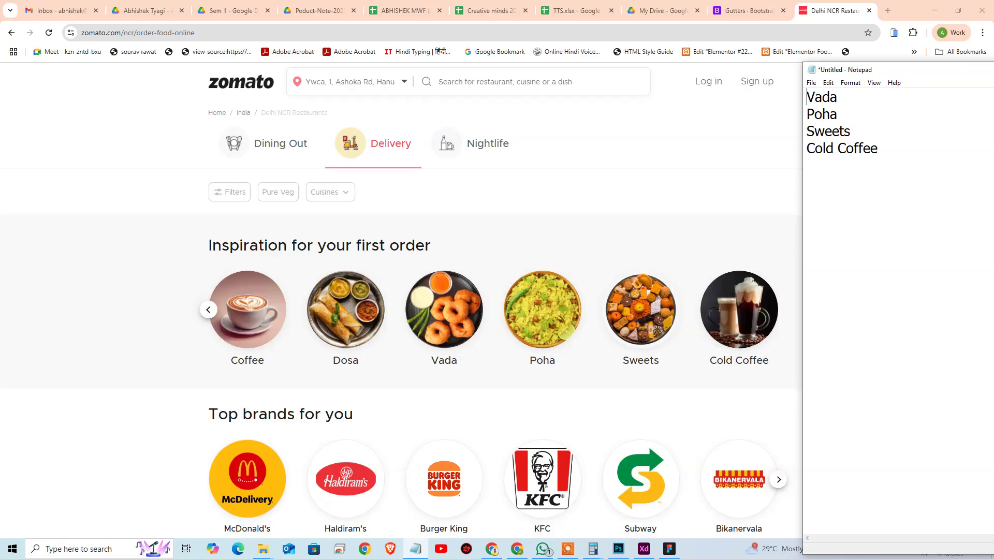
# Add Dosa and Coffee above Vada in the Notepad list, leaving an empty line at the start.
pyautogui.press('Return')
pyautogui.press('Up')
pyautogui.write('D')
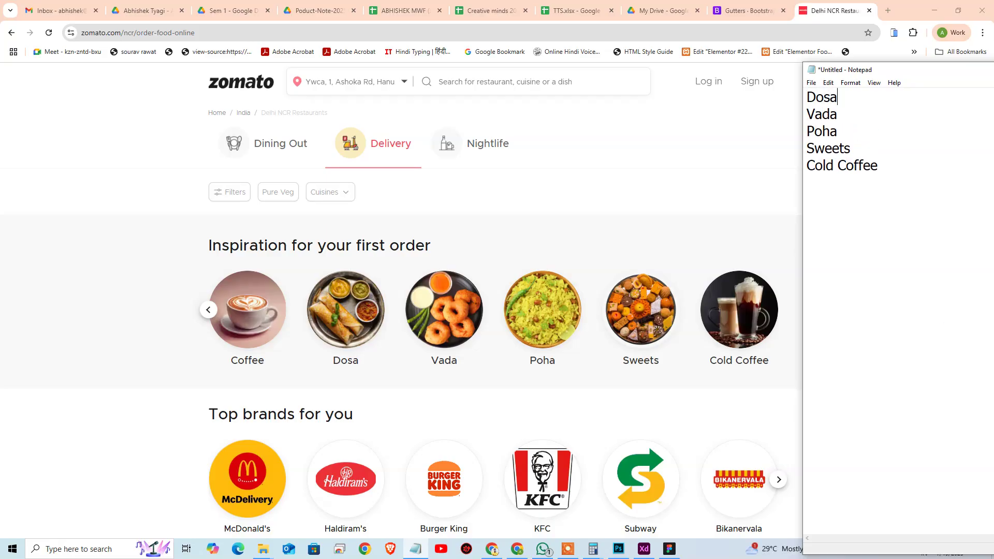
pyautogui.write('osa')
pyautogui.press('Home')
pyautogui.press('Return')
pyautogui.write('Co')
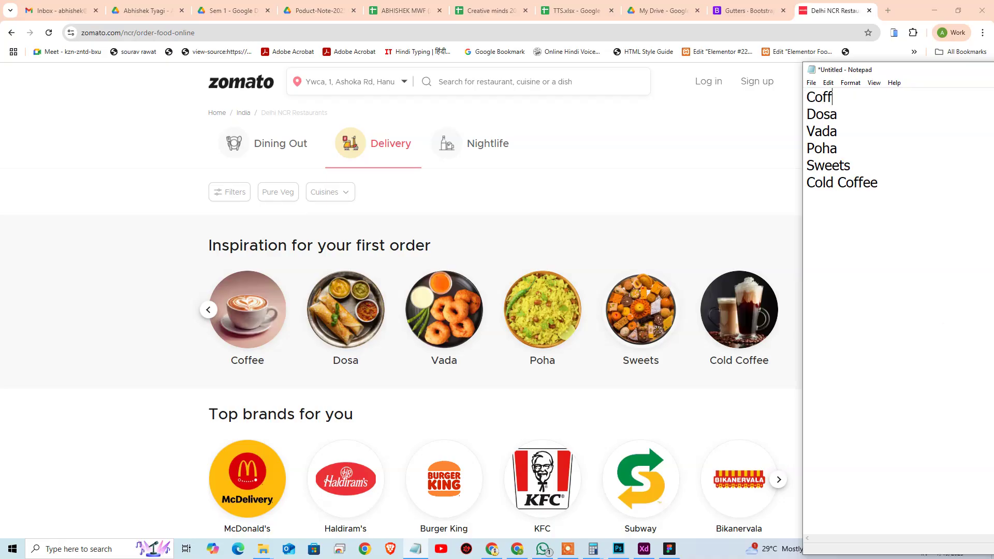
pyautogui.press('Home')
pyautogui.press('Return')
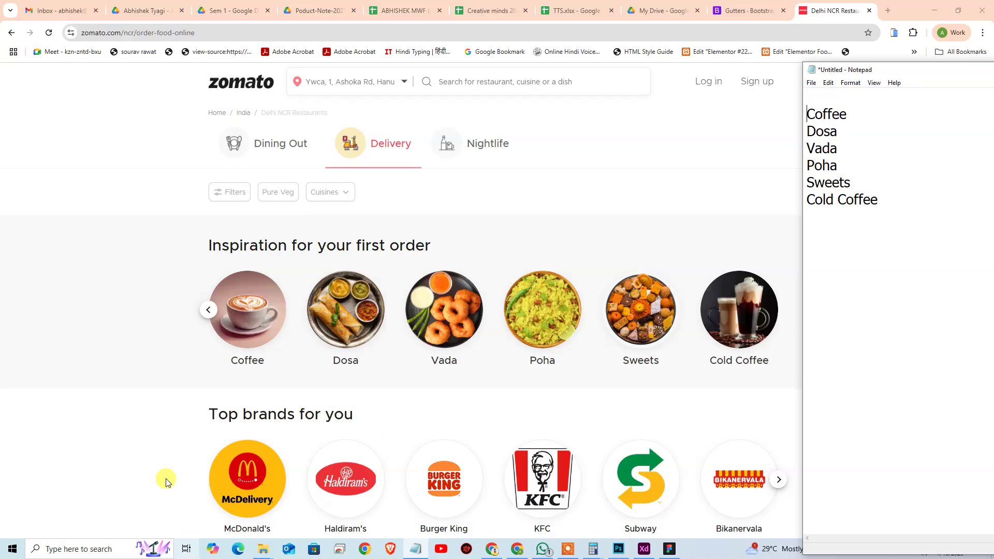
# Move Zomato's carousel back to Sandwich and add Burger above Coffee in the Notepad list.
pyautogui.click(208, 310)
pyautogui.click(209, 311)
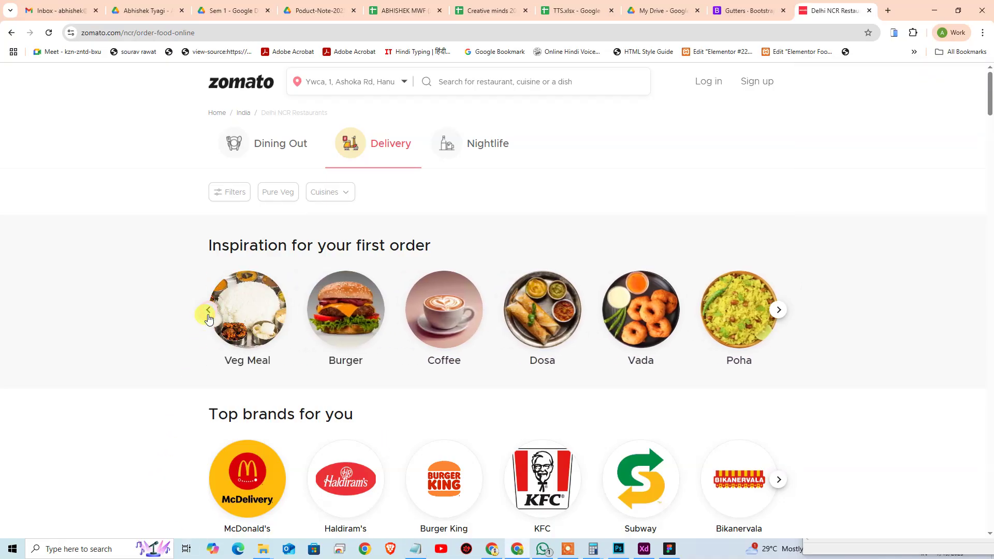
pyautogui.click(208, 311)
pyautogui.click(208, 311)
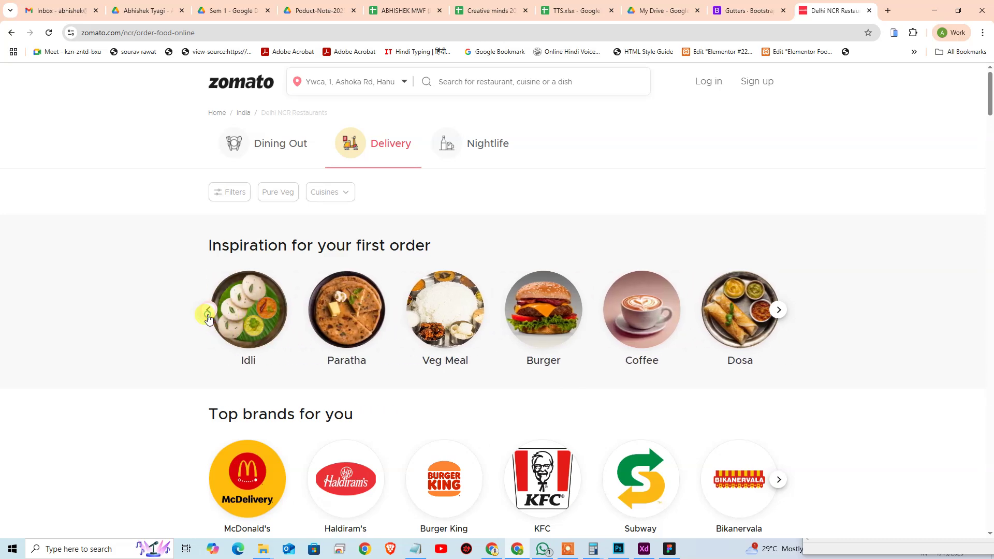
pyautogui.click(208, 311)
pyautogui.hotkey('alt', 'Tab')
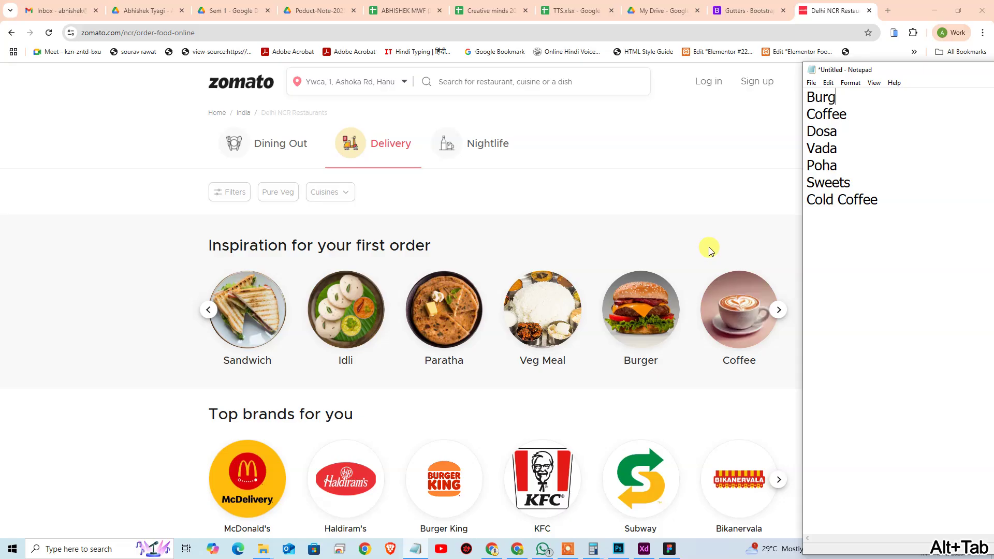
pyautogui.write('er')
pyautogui.press('Return')
pyautogui.press('Up')
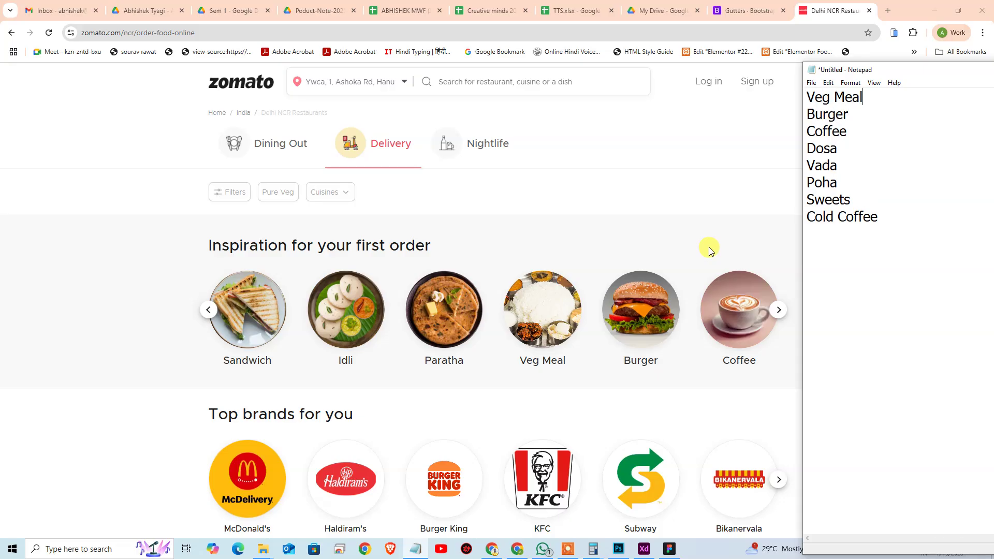
# Complete the Notepad list upward with Veg Meal, Paratha, Idli, Sandwich and Chole Bhature, moving Zomato's carousel back to its first item.
pyautogui.write('Veg Meal')
pyautogui.press('Home')
pyautogui.press('Return')
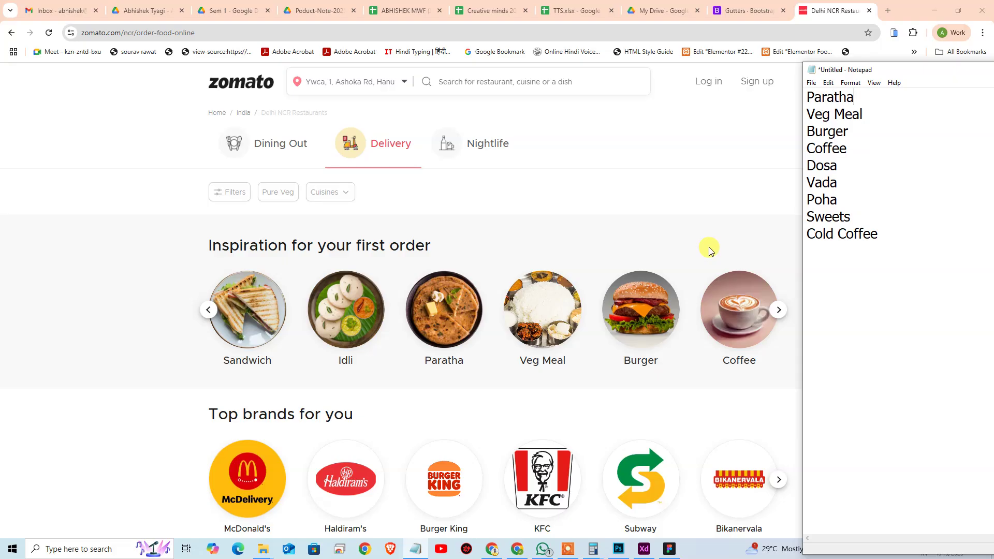
pyautogui.press('Return')
pyautogui.press('Up')
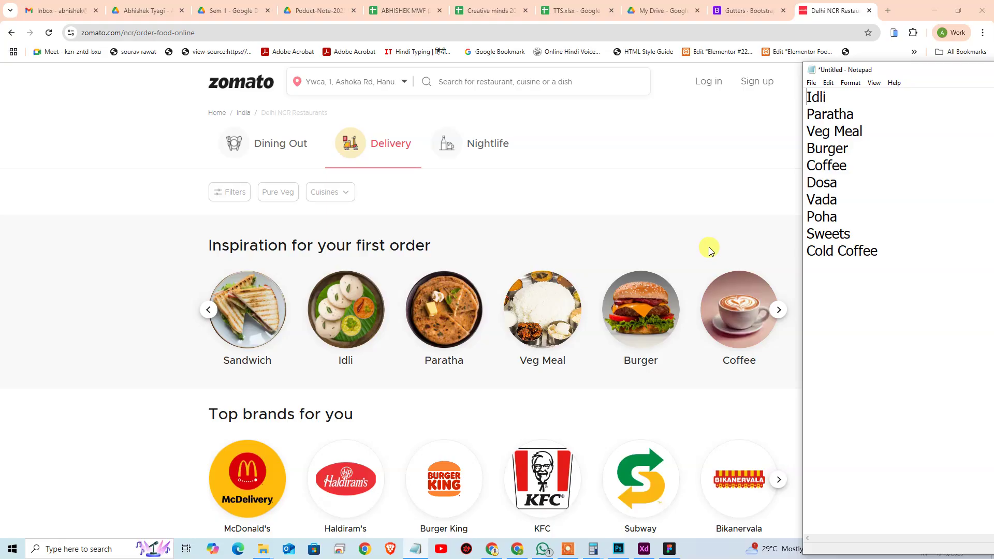
pyautogui.press('Return')
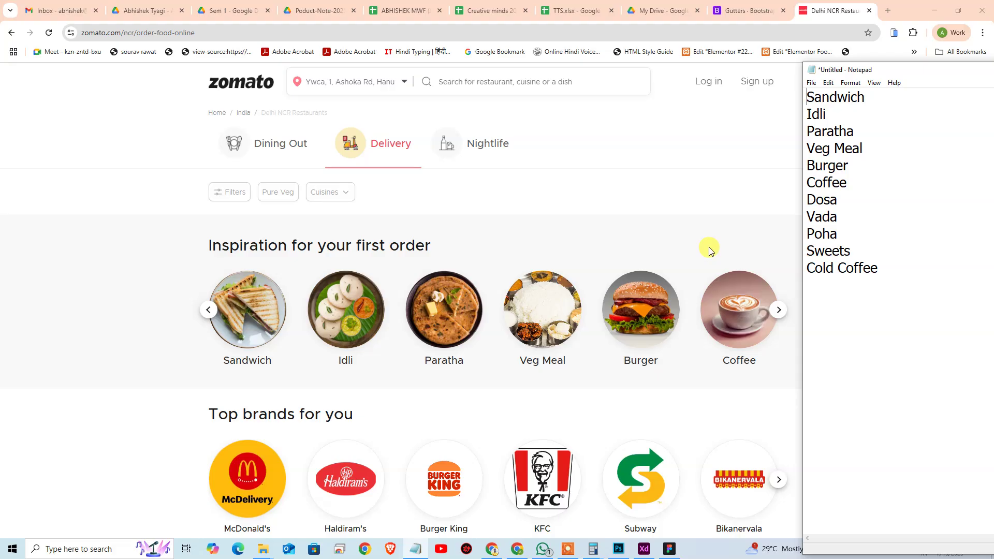
pyautogui.press('Return')
pyautogui.press('Up')
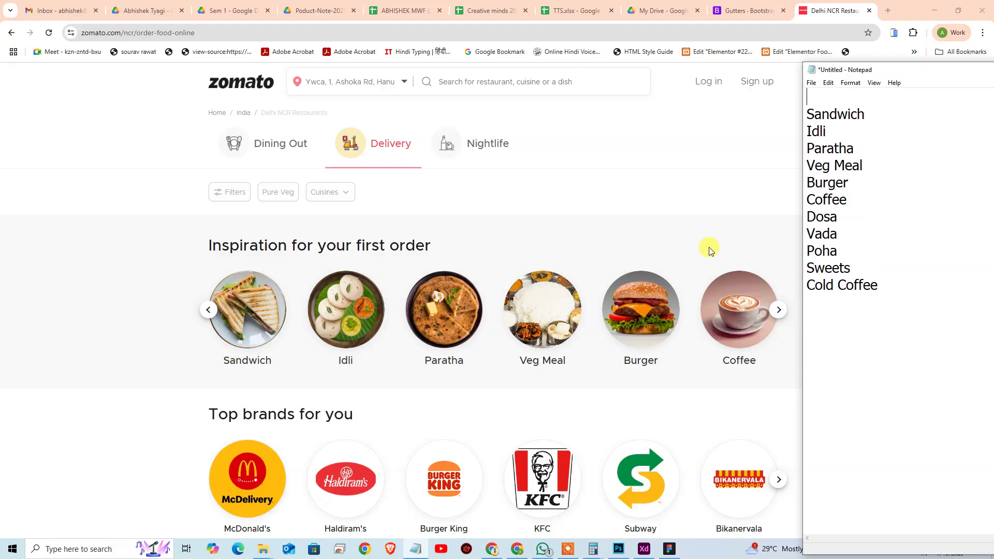
pyautogui.click(208, 311)
pyautogui.hotkey('alt', 'Tab')
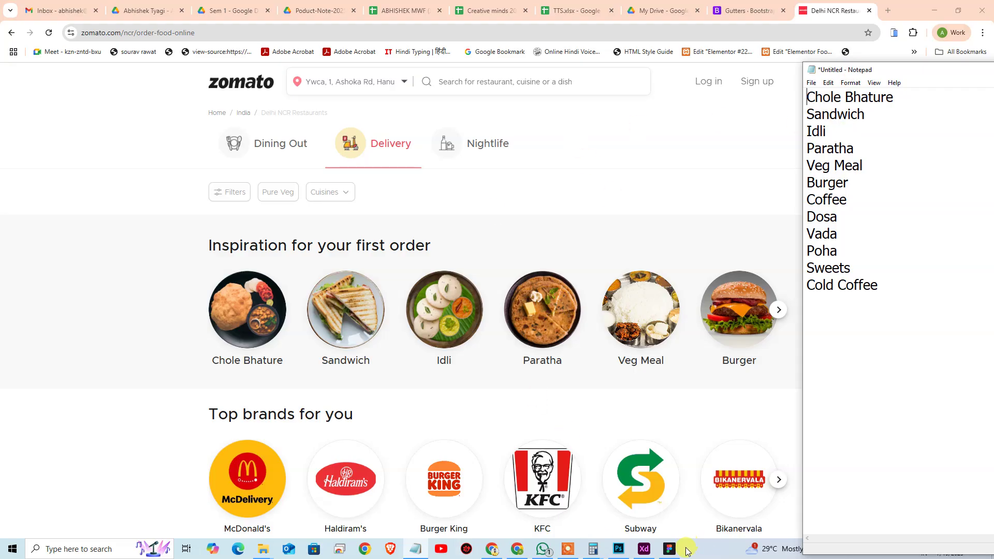
# Switch to Figma, move the five images out of the MacBook Pro 16" - 1 frame and delete the emptied frame.
pyautogui.click(669, 549)
pyautogui.click(732, 285)
pyautogui.click(249, 397)
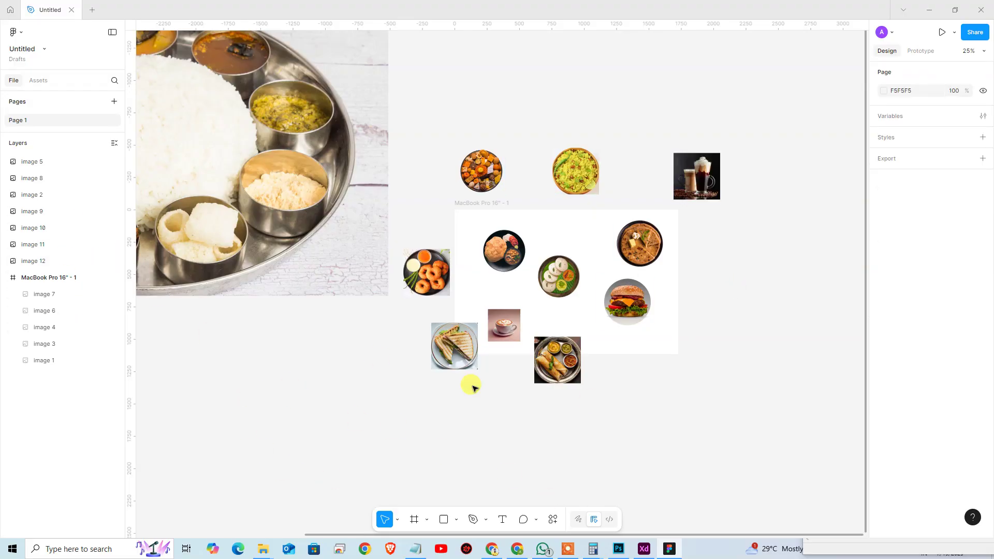
pyautogui.hscroll(-5, 440, 393)
pyautogui.hotkey('ctrl', 'a')
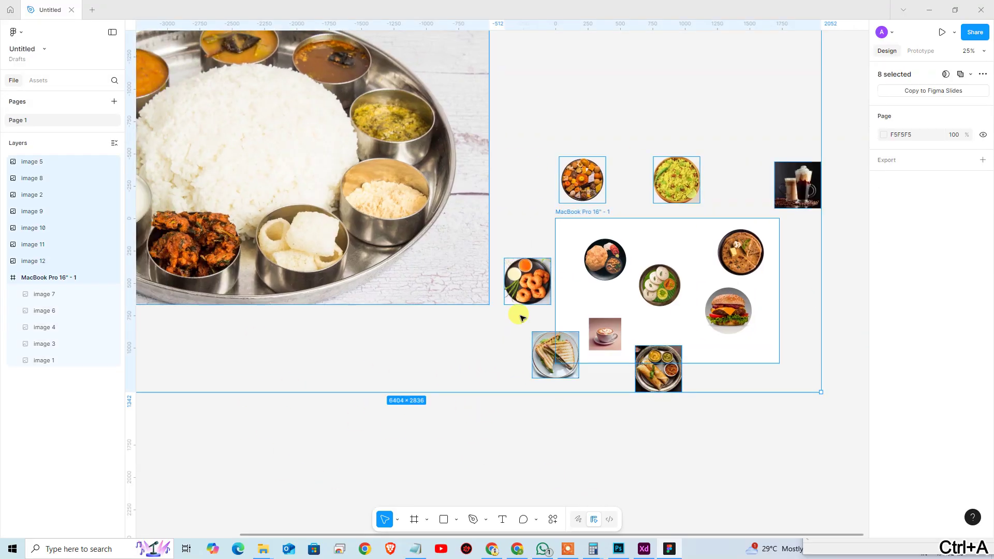
pyautogui.click(508, 451)
pyautogui.click(572, 213)
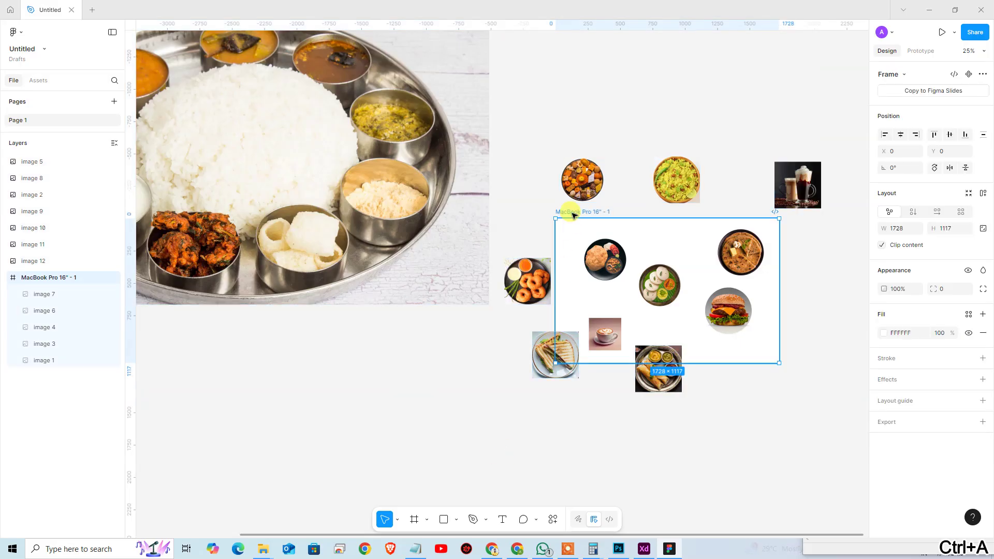
pyautogui.click(37, 293)
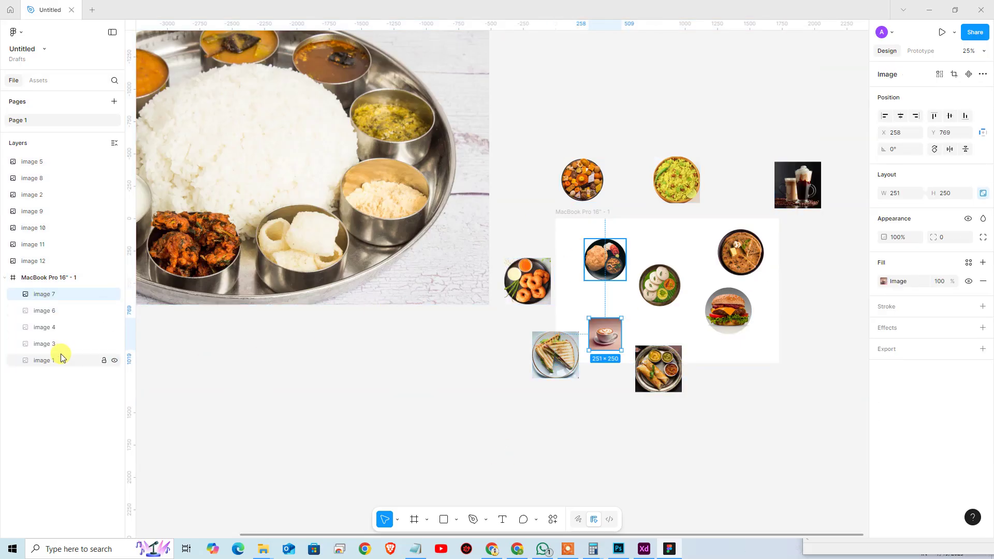
pyautogui.keyDown('shift'); pyautogui.click(60, 362); pyautogui.keyUp('shift')
pyautogui.moveTo(55, 306); pyautogui.dragTo(55, 273)
pyautogui.click(41, 360)
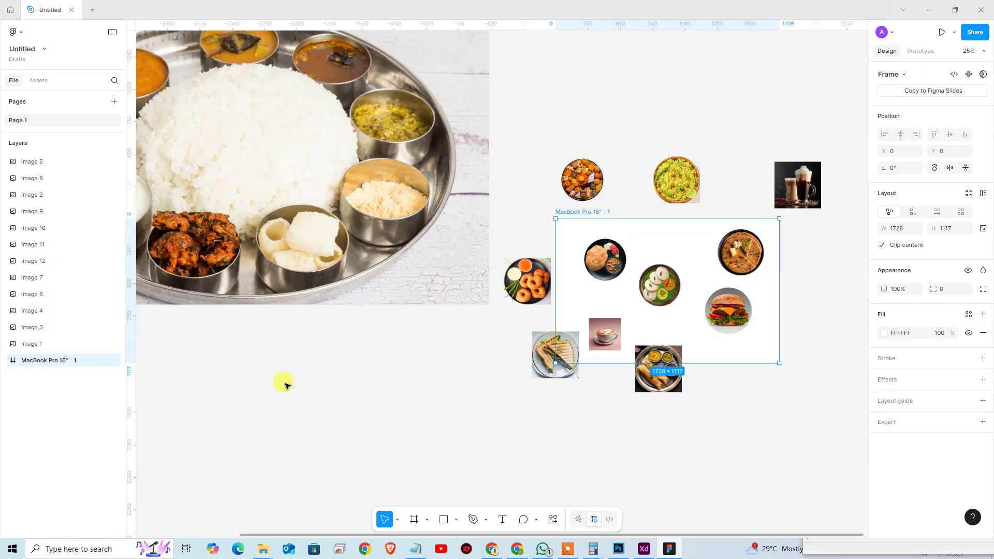
pyautogui.press('Delete')
# Check which food picture on the canvas belongs to each image layer.
pyautogui.click(37, 344)
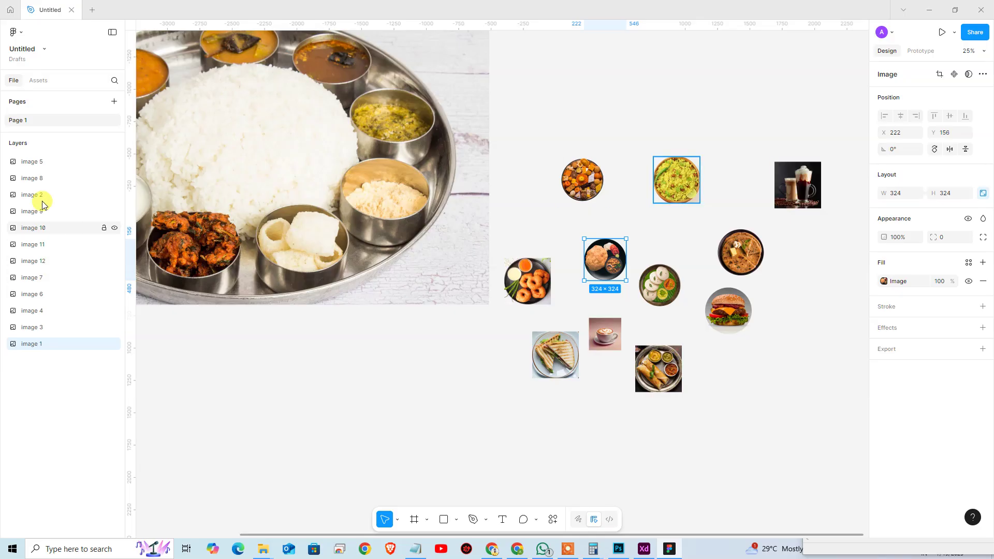
pyautogui.click(44, 328)
pyautogui.click(45, 311)
pyautogui.click(40, 295)
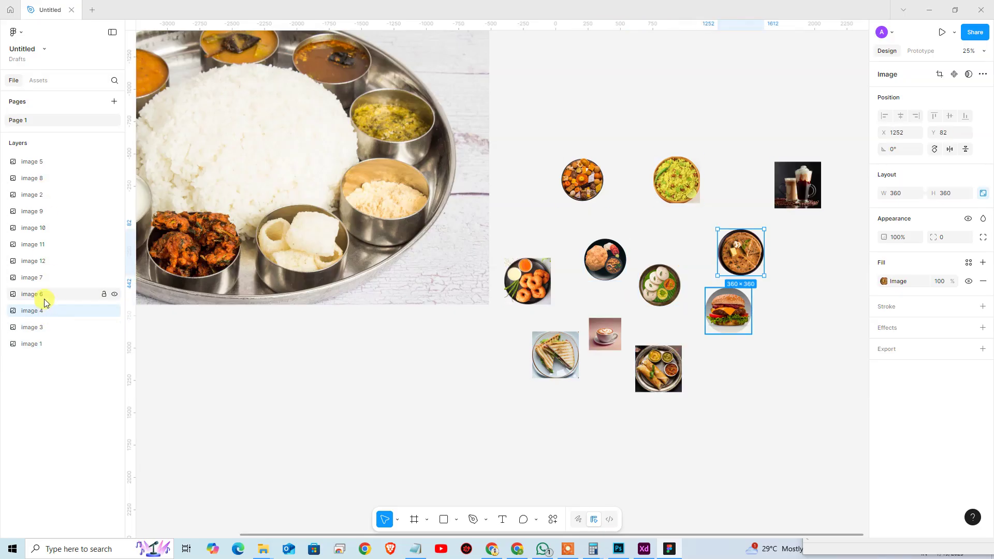
pyautogui.click(42, 199)
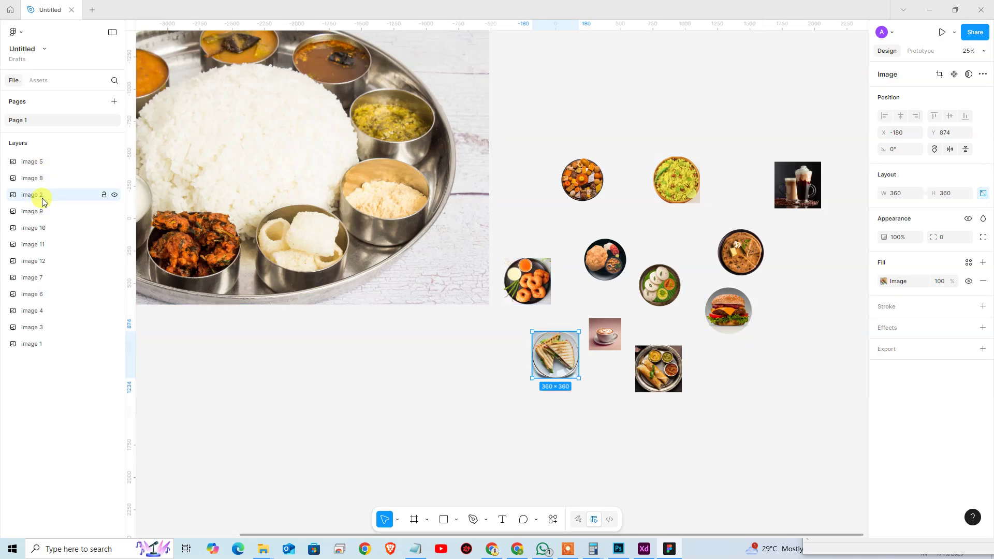
pyautogui.click(348, 410)
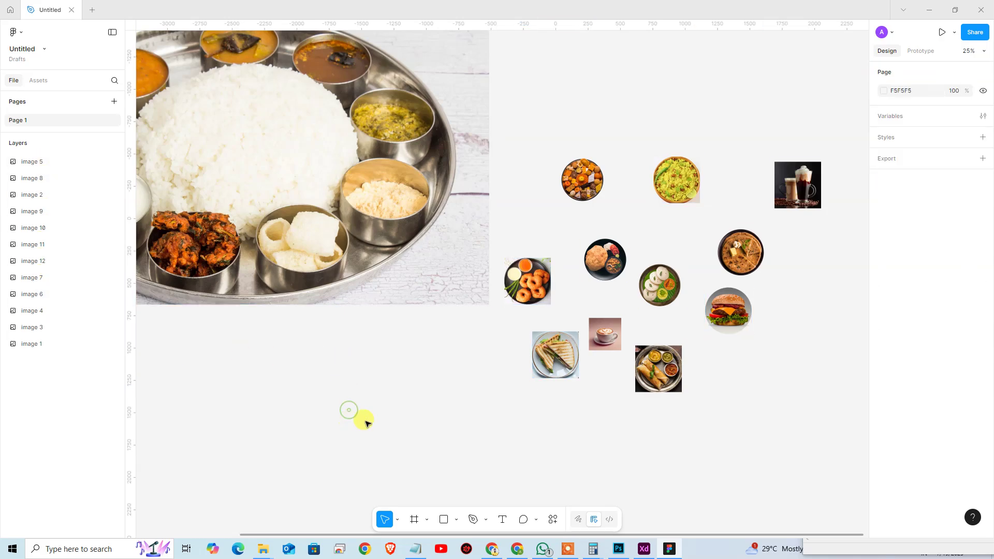
pyautogui.click(354, 228)
pyautogui.click(406, 406)
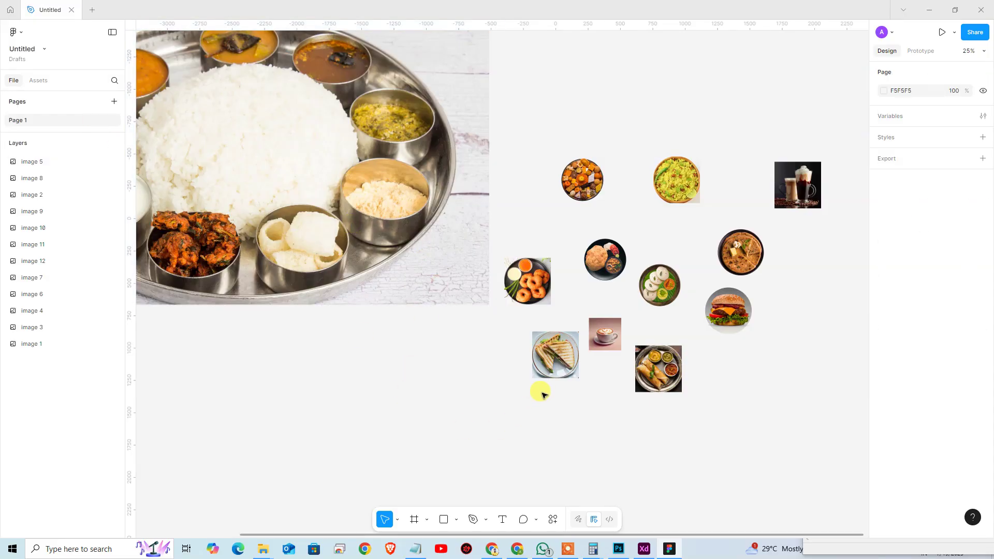
# Export all images as PNG at 1x, creating a Zomoto folder on the Desktop and opening it for the destination.
pyautogui.hotkey('ctrl', 'a')
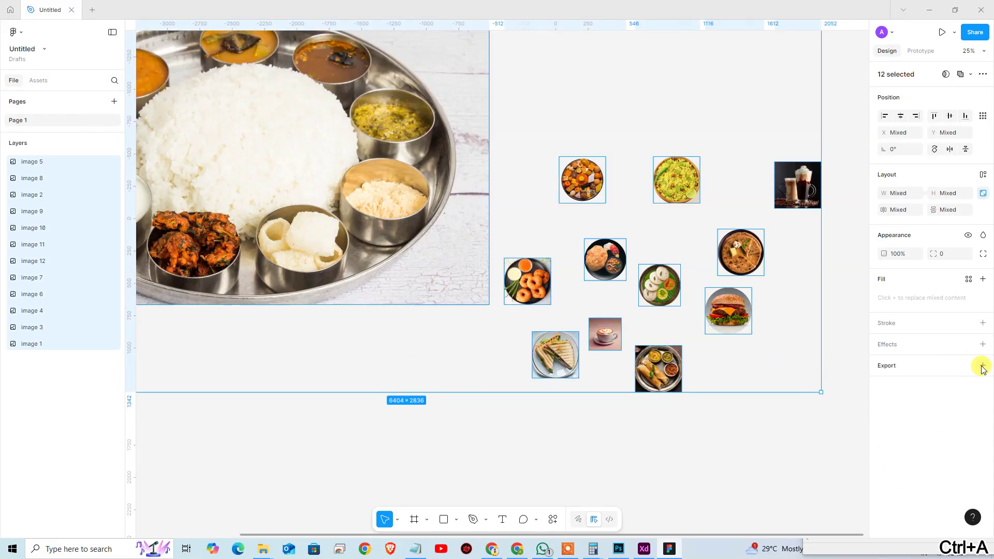
pyautogui.click(982, 366)
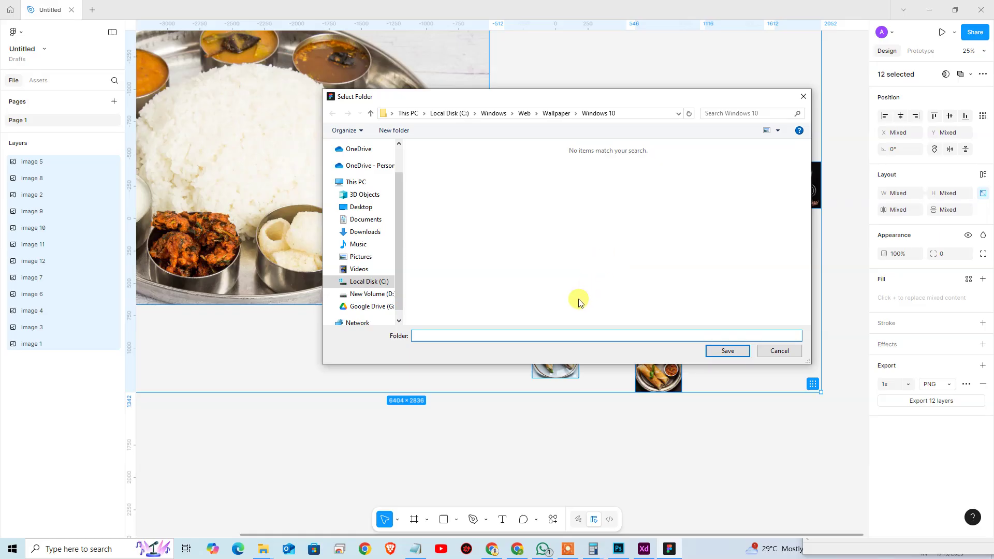
pyautogui.click(359, 208)
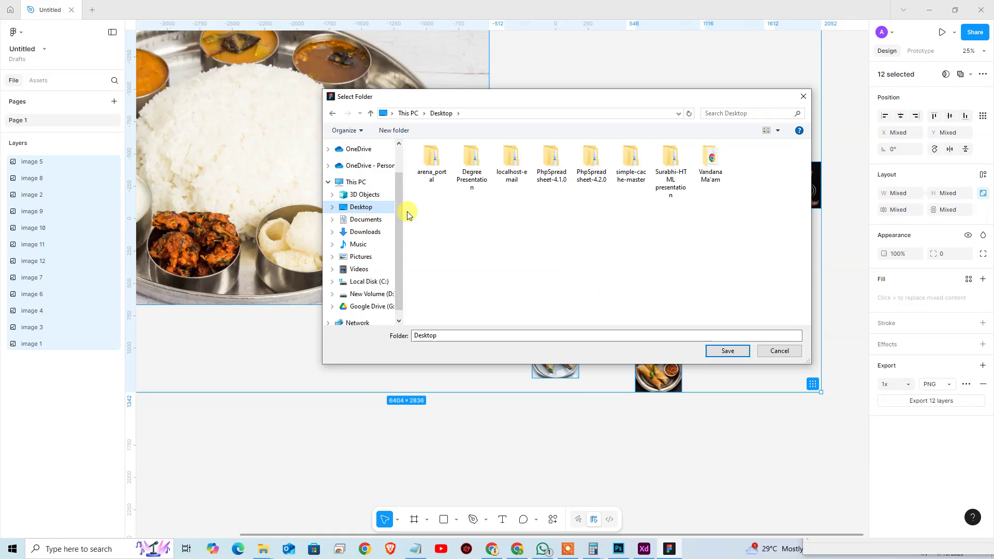
pyautogui.scroll(2, 361, 215)
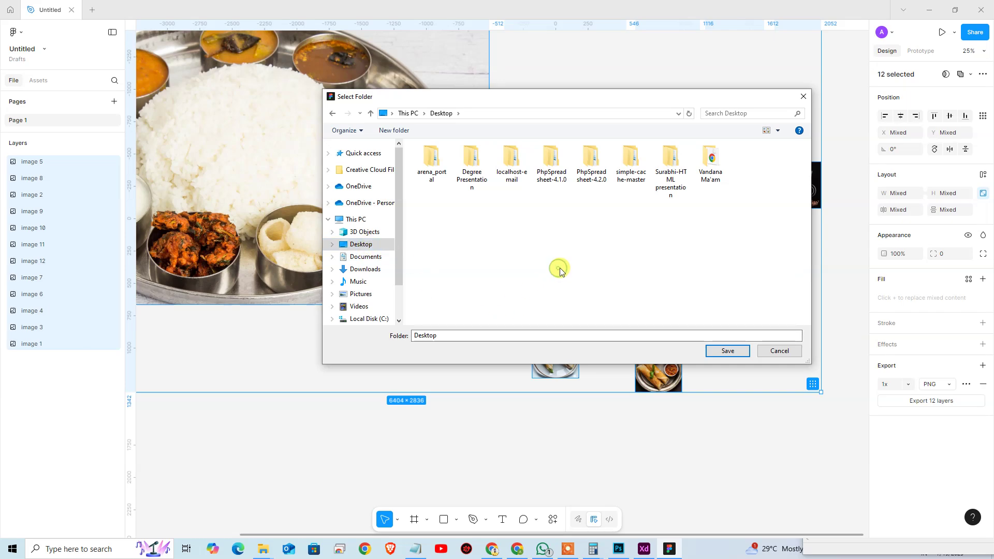
pyautogui.hotkey('ctrl', 'shift', 'n')
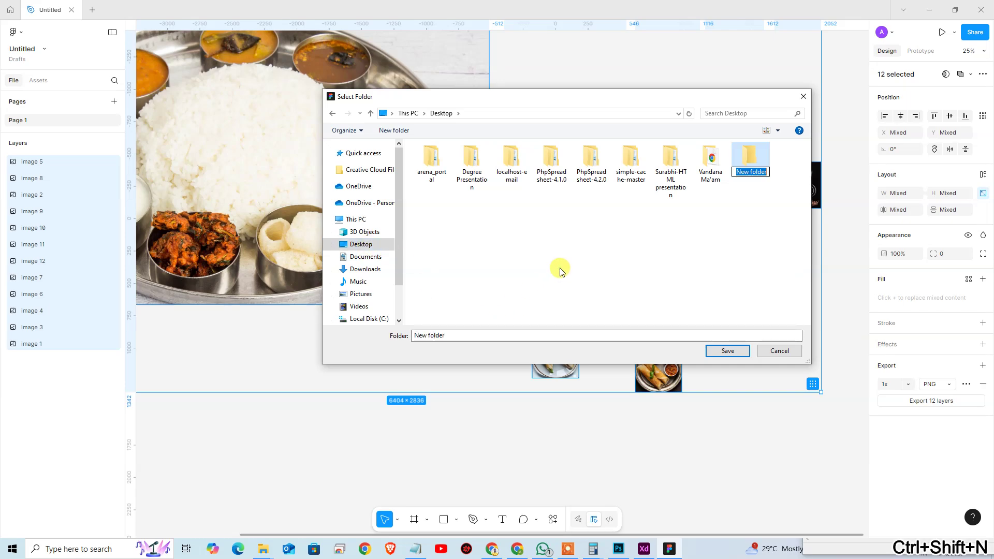
pyautogui.write('Zomoto')
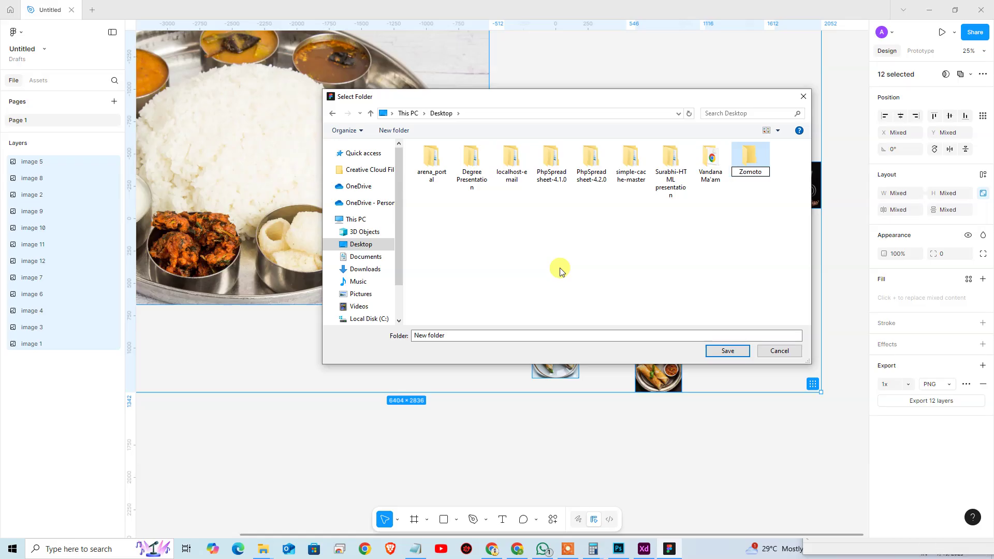
pyautogui.press('Return')
pyautogui.press('Return')
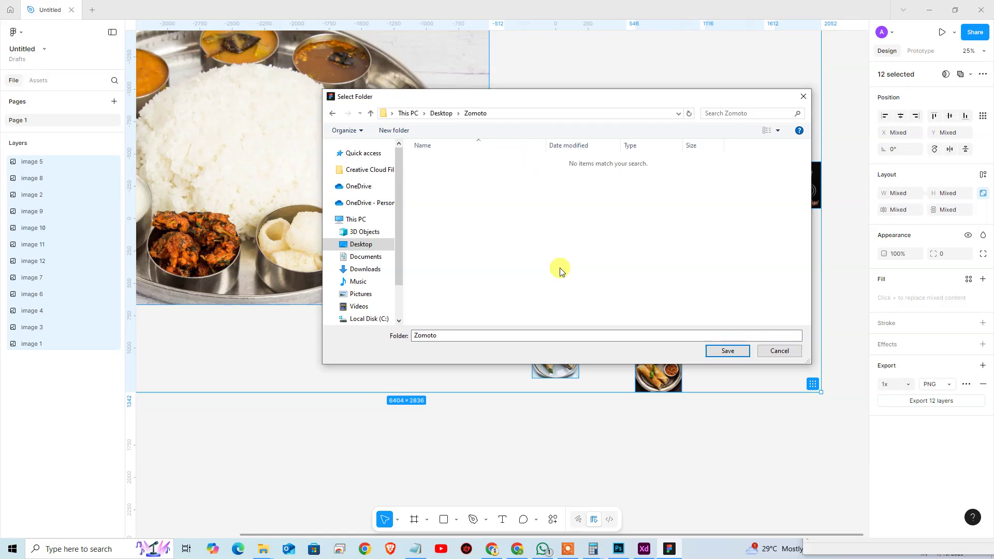
# Create an images subfolder inside Zomoto and save the exported layers there.
pyautogui.press('Tab')
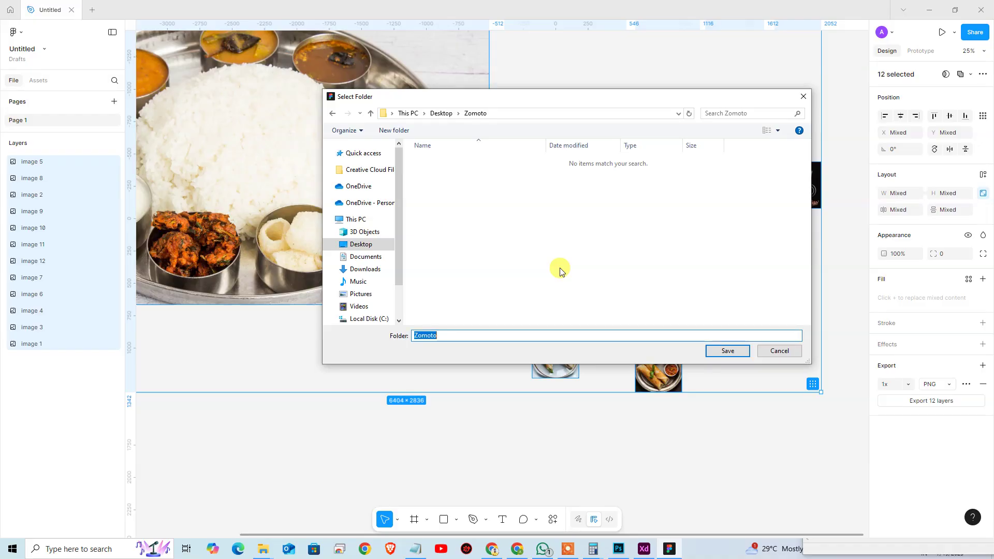
pyautogui.hotkey('ctrl', 'shift', 'n')
pyautogui.write('image')
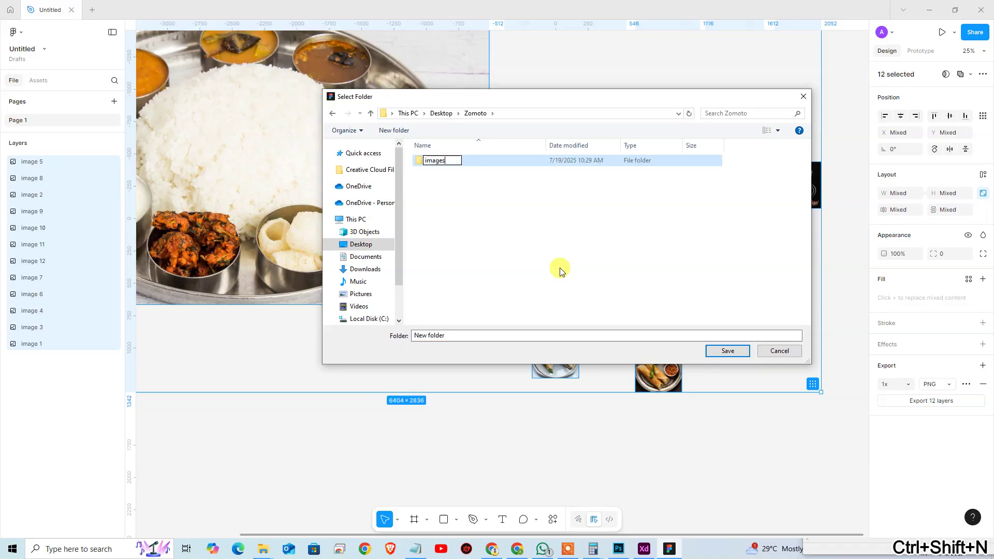
pyautogui.write('s')
pyautogui.press('Return')
pyautogui.press('Return')
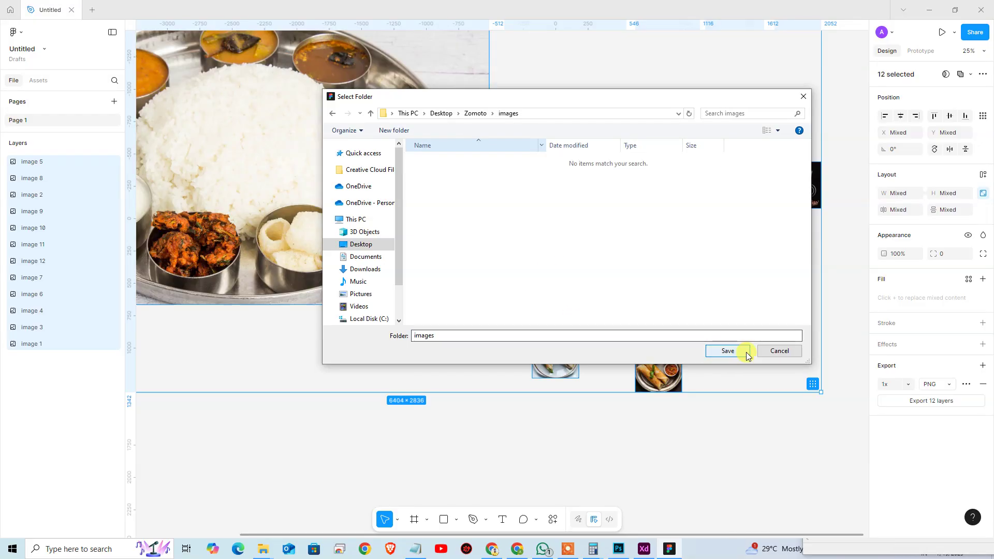
pyautogui.click(727, 351)
pyautogui.click(666, 463)
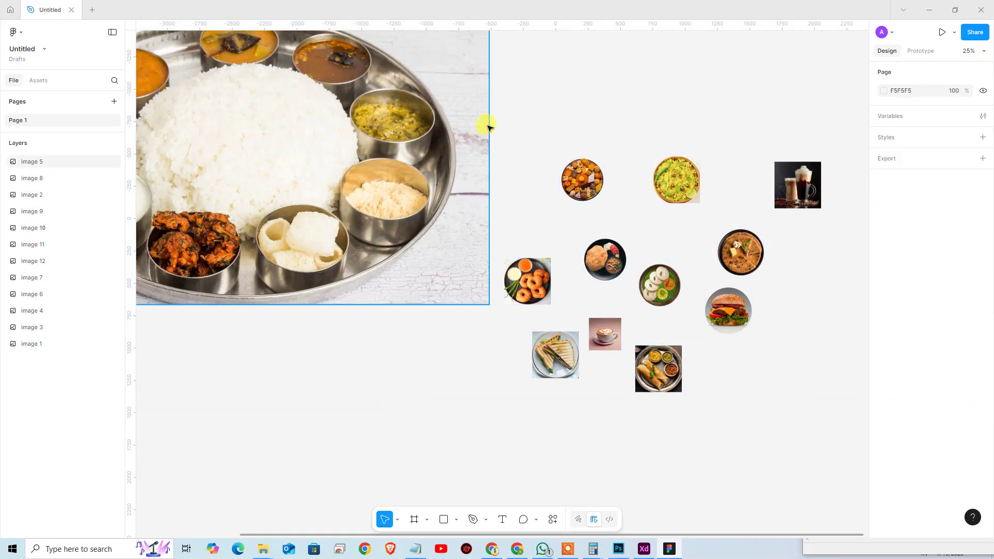
# Save the Notepad food list as Food in the Desktop's Zomoto folder and close Figma.
pyautogui.hotkey('alt', 'Tab')
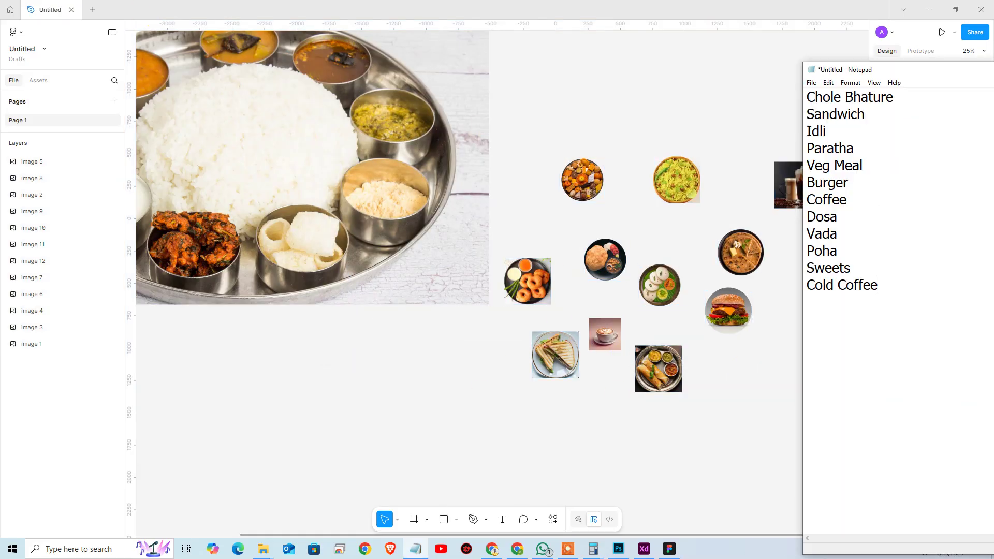
pyautogui.hotkey('ctrl', 's')
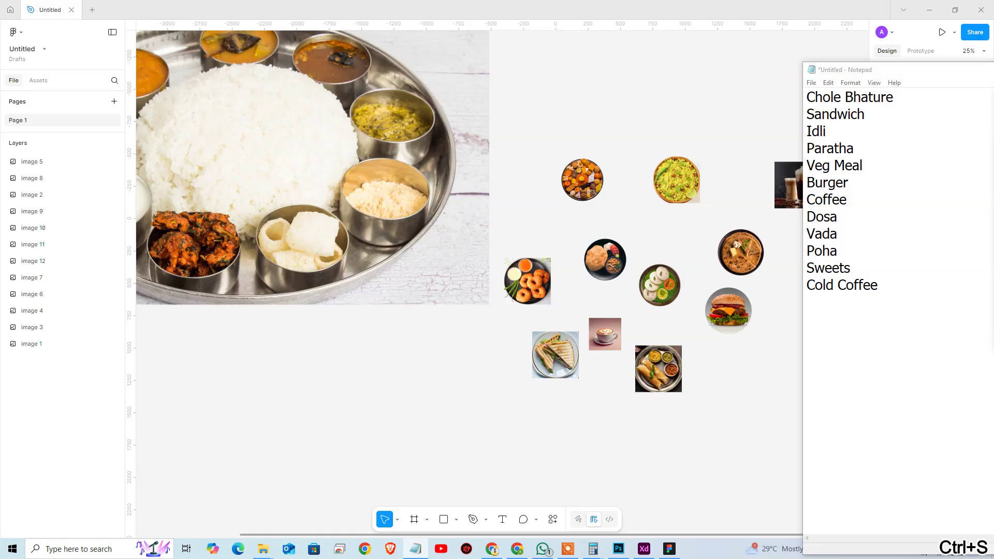
pyautogui.click(399, 293)
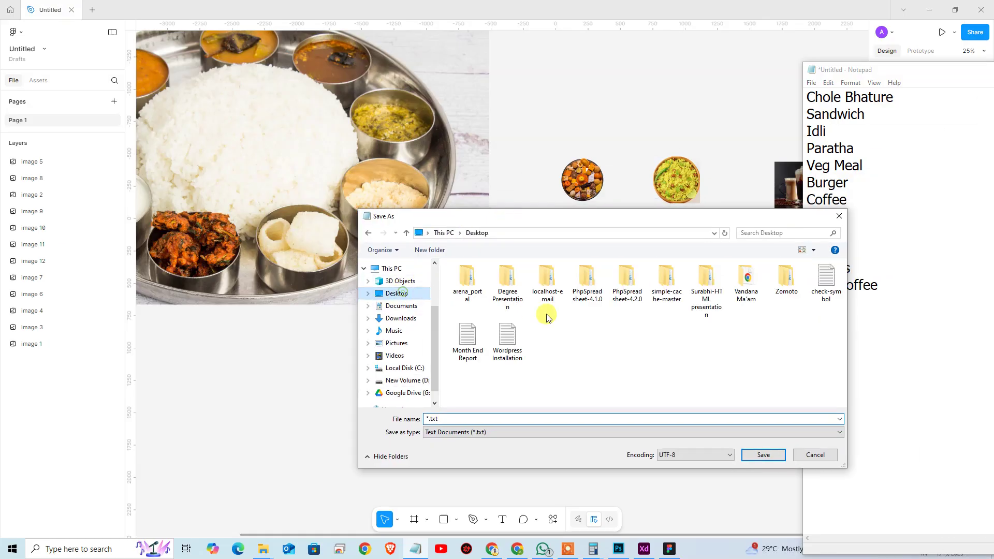
pyautogui.doubleClick(786, 277)
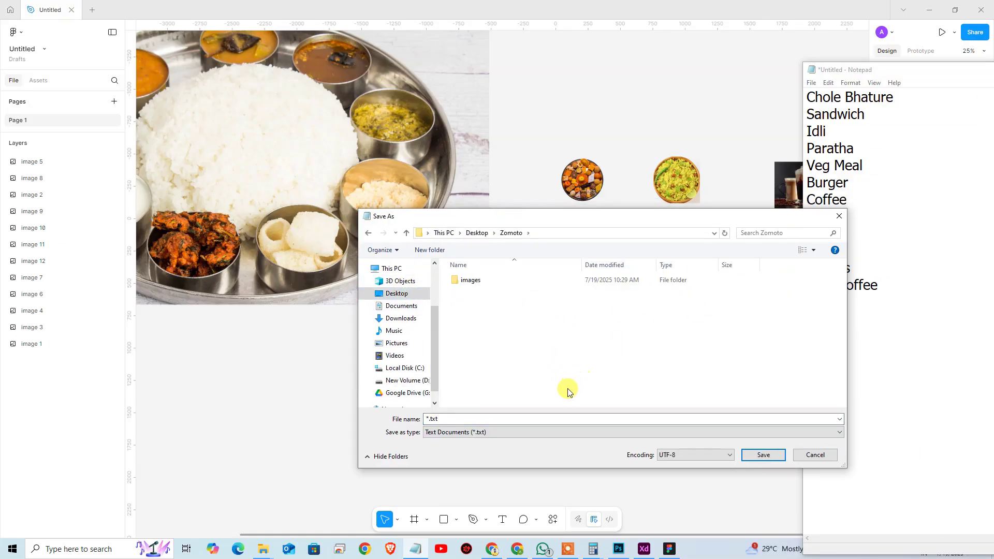
pyautogui.click(562, 417)
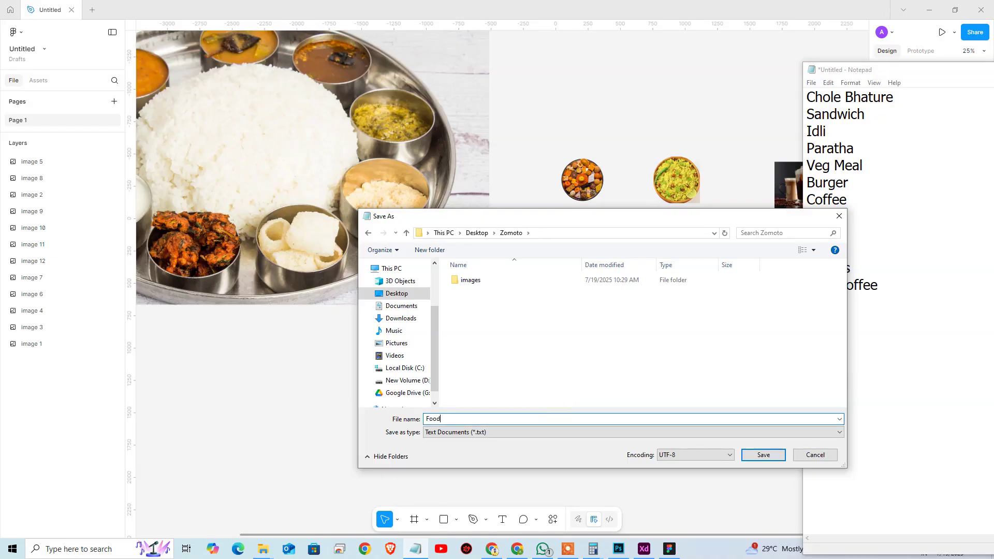
pyautogui.press('Return')
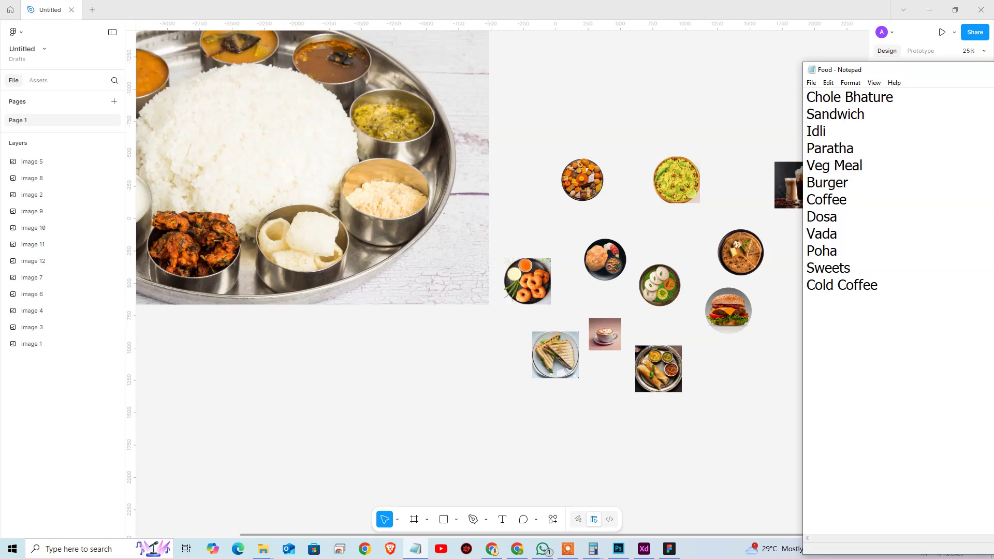
pyautogui.click(797, 78)
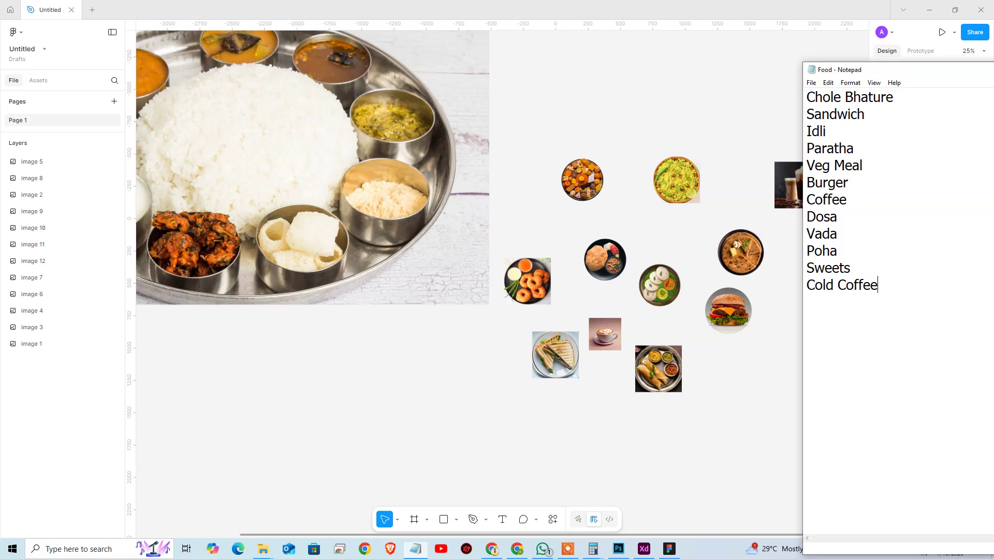
pyautogui.click(973, 13)
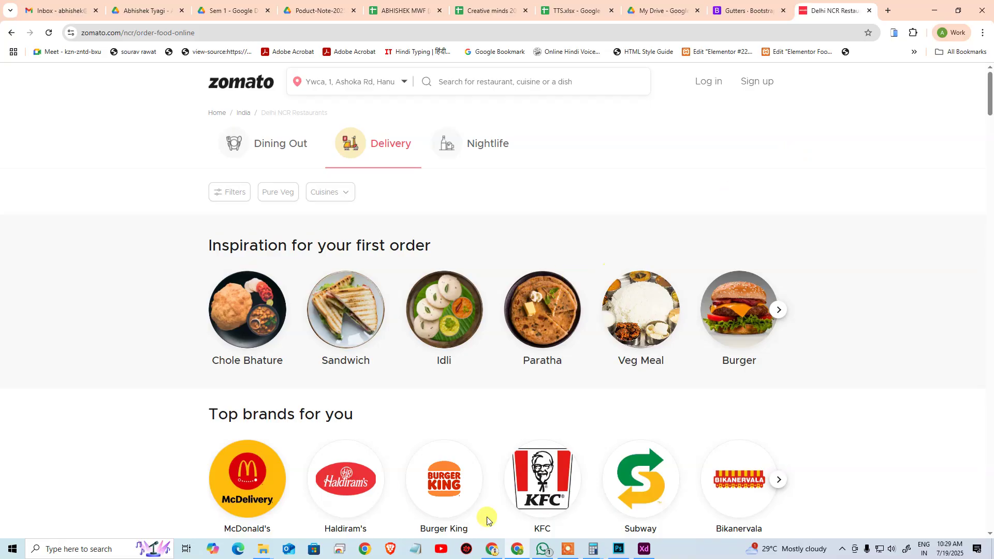
# In File Explorer, rename the Desktop folder Zomoto to Zomato and open it.
pyautogui.moveTo(270, 554)
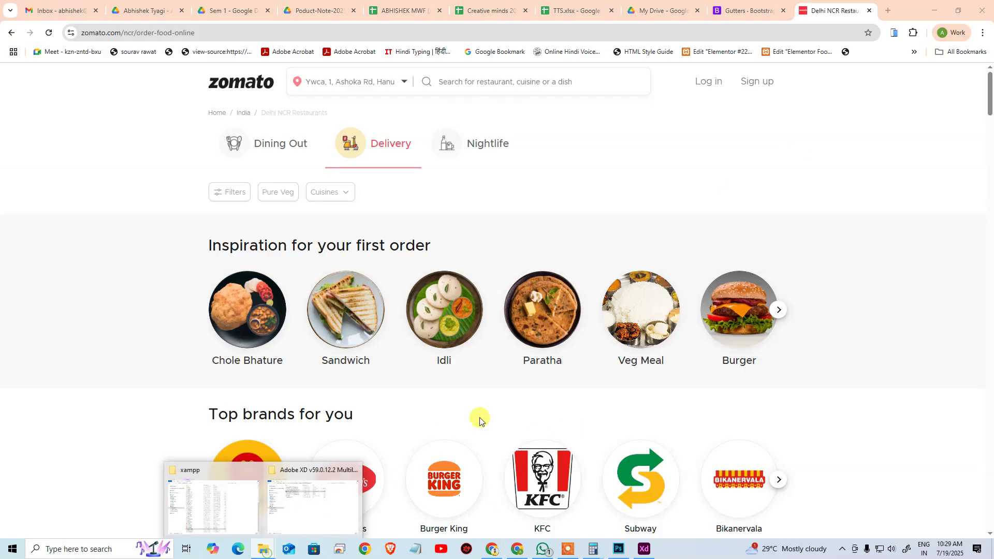
pyautogui.click(333, 510)
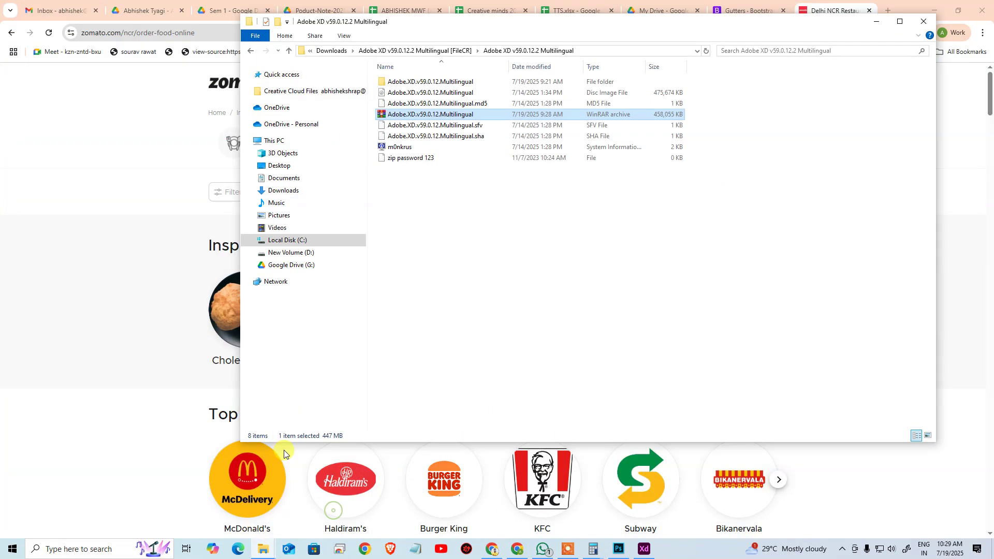
pyautogui.click(271, 166)
pyautogui.click(841, 93)
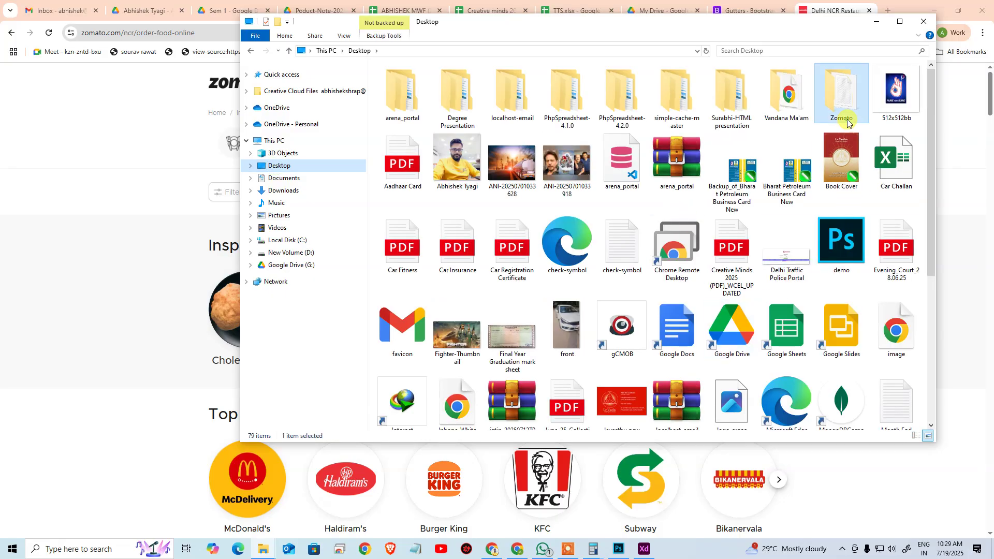
pyautogui.press('F2')
pyautogui.press('Home')
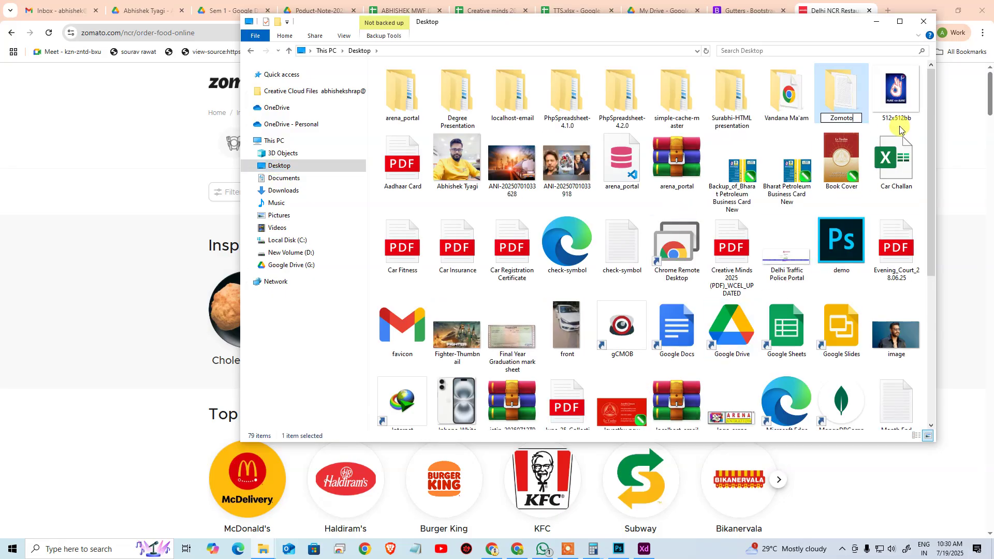
pyautogui.press('Return')
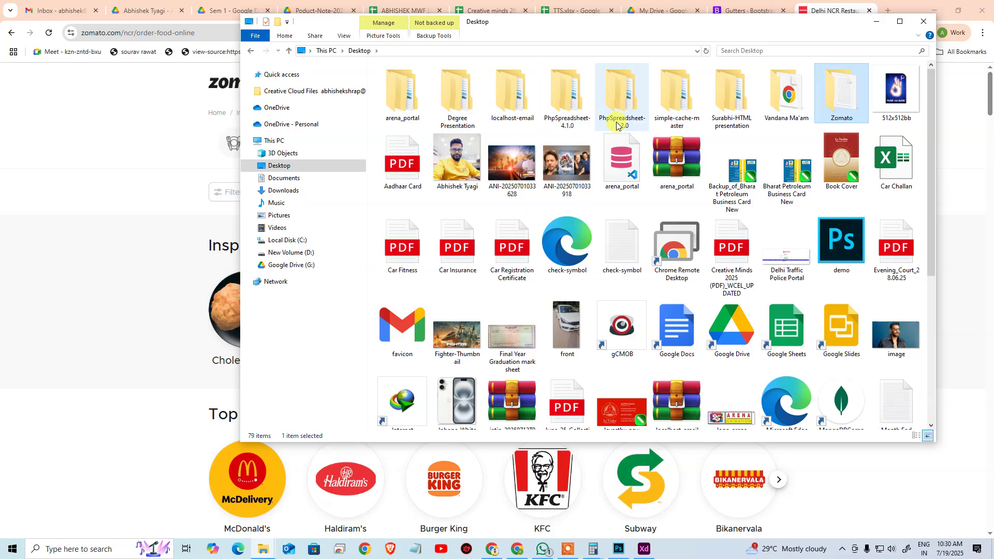
pyautogui.press('Return')
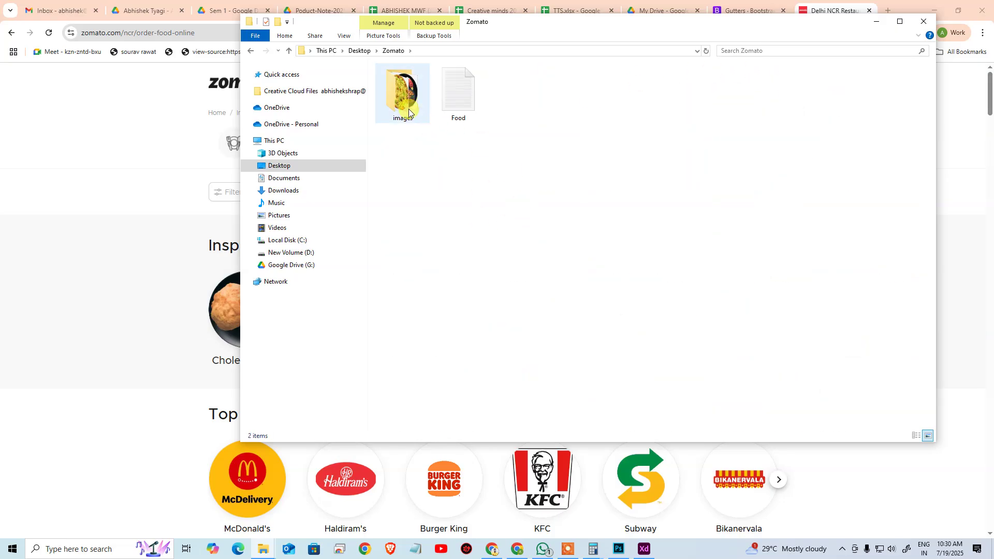
# Open the images subfolder and look over all the exported food images.
pyautogui.doubleClick(407, 101)
pyautogui.moveTo(902, 250); pyautogui.dragTo(396, 63)
pyautogui.click(593, 274)
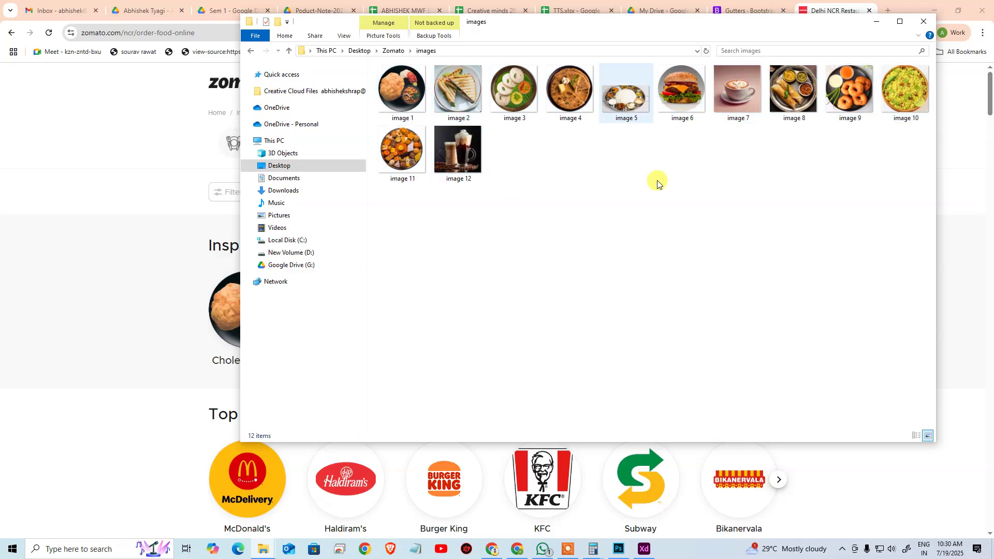
# Switch to the Zomato page in Chrome and inspect the dimensions of the Chole Bhature image.
pyautogui.click(161, 265)
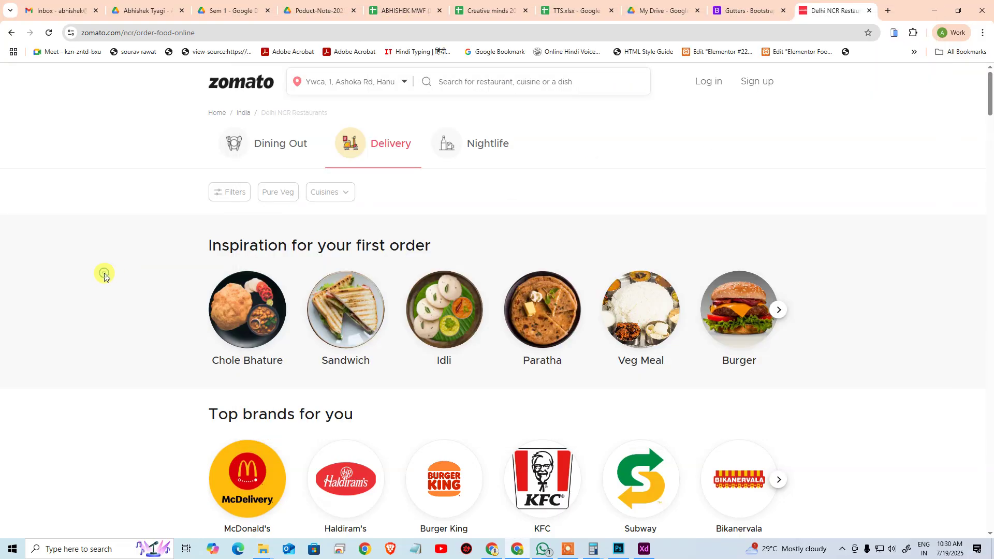
pyautogui.rightClick(269, 326)
pyautogui.click(312, 491)
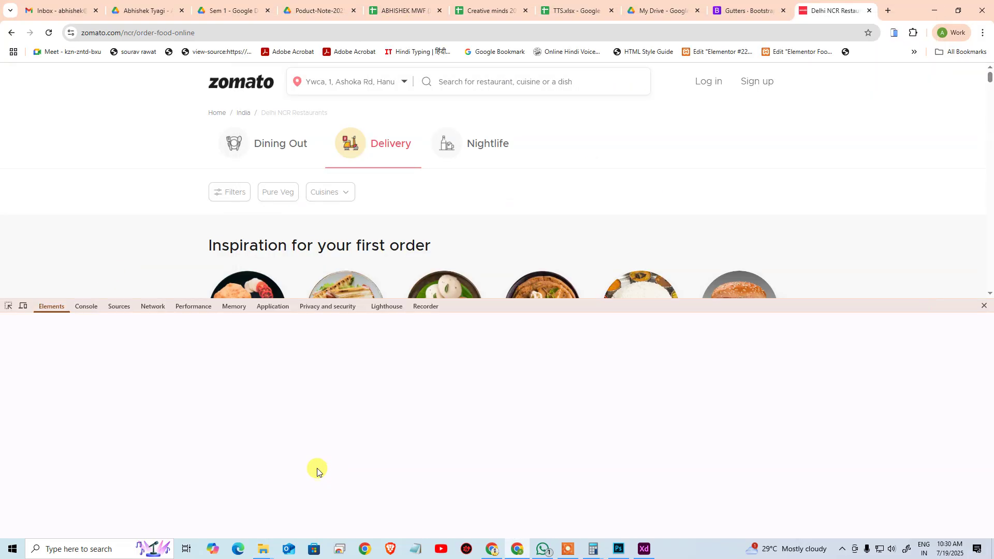
pyautogui.click(10, 307)
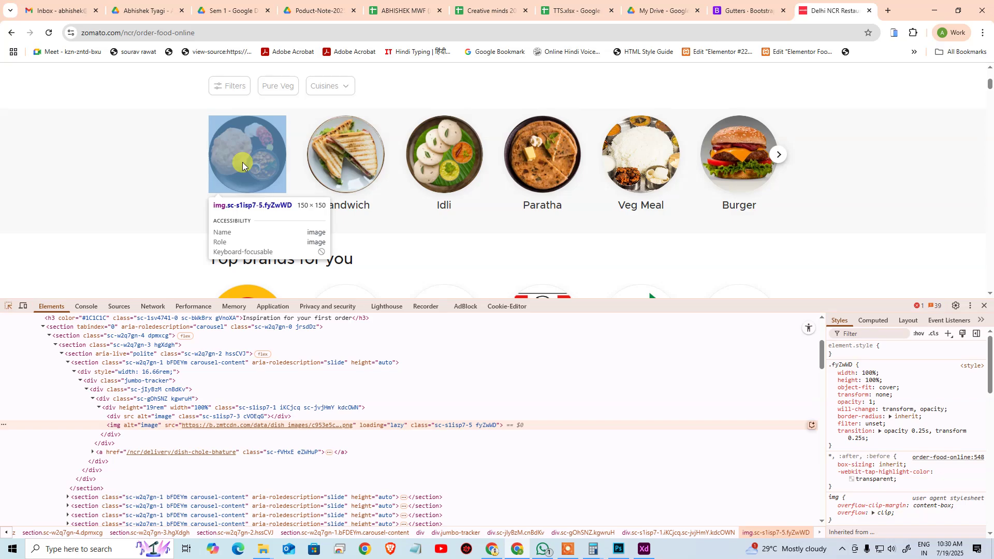
pyautogui.click(643, 547)
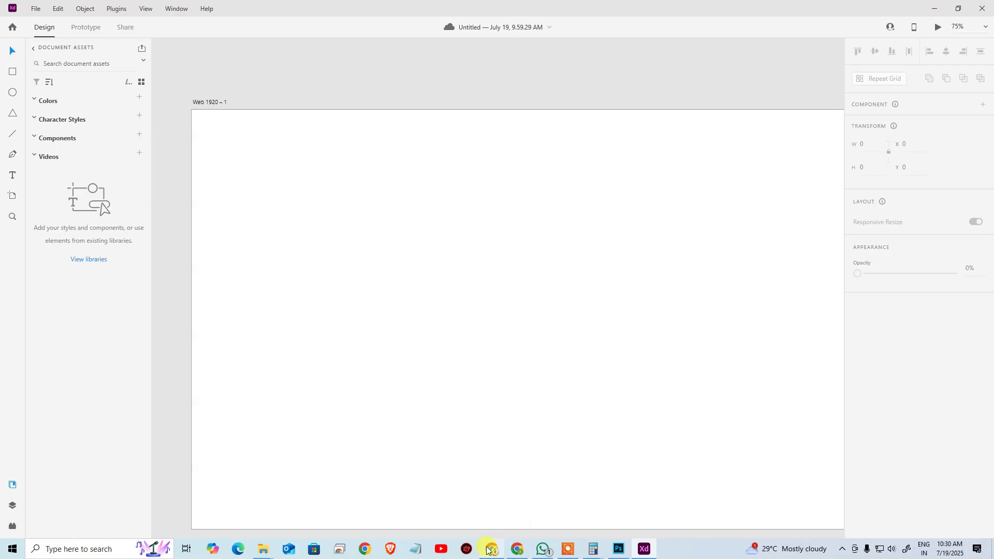
pyautogui.click(518, 548)
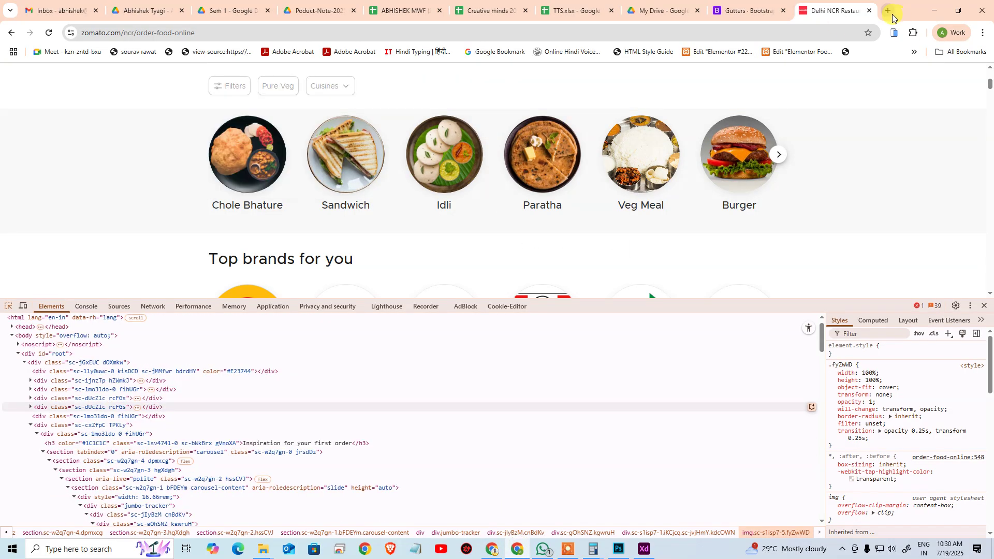
# Start an instant Google Meet meeting in a new tab and copy its joining link.
pyautogui.click(888, 11)
pyautogui.write('meet')
pyautogui.press('Return')
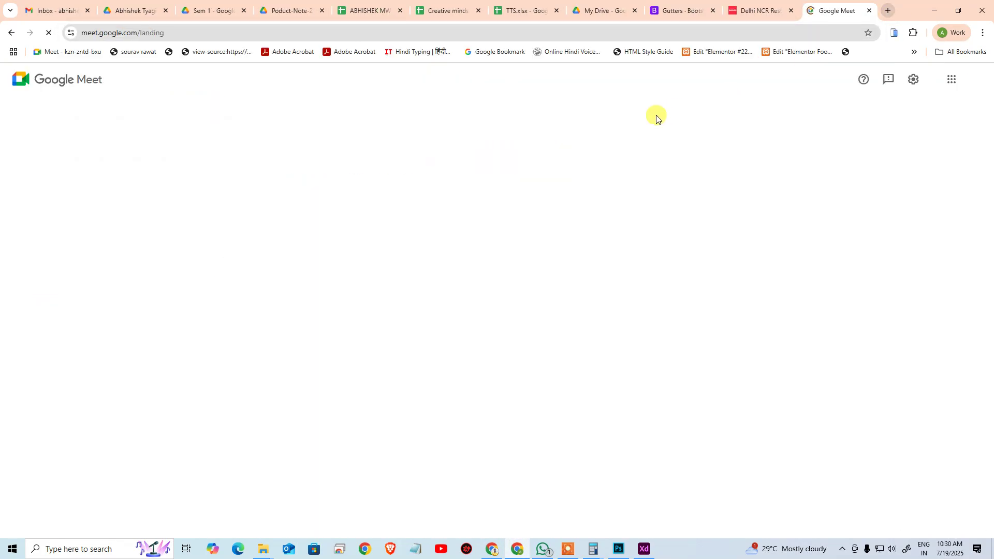
pyautogui.click(455, 223)
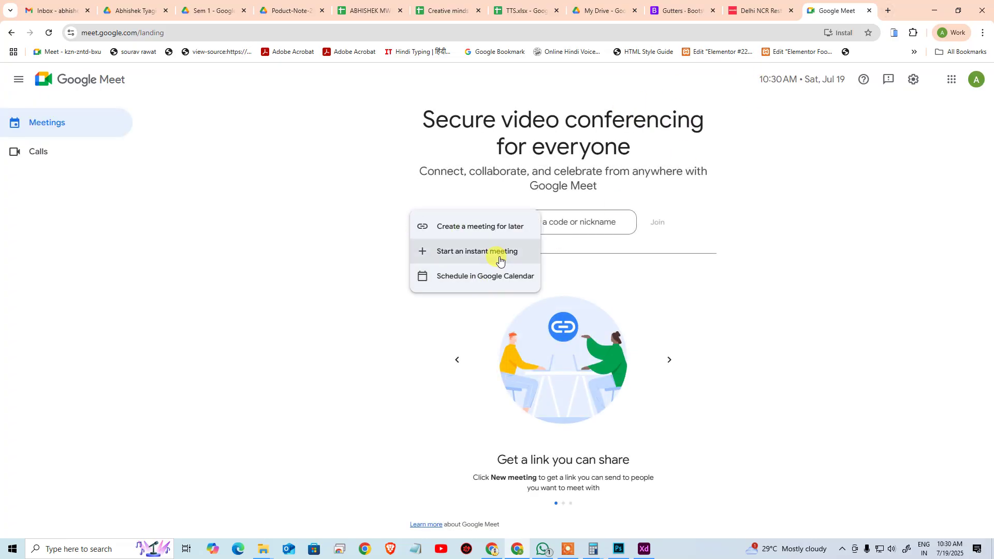
pyautogui.click(499, 259)
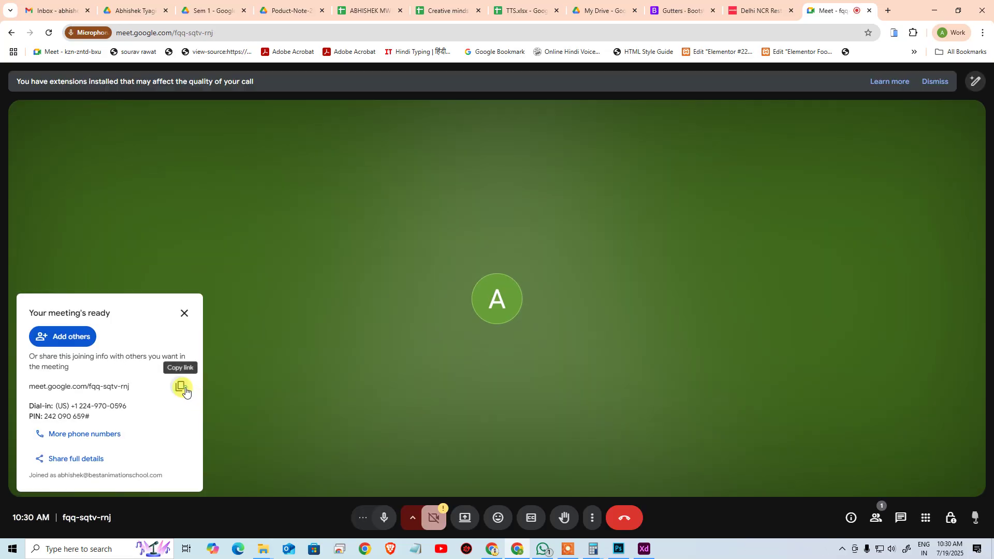
pyautogui.click(181, 387)
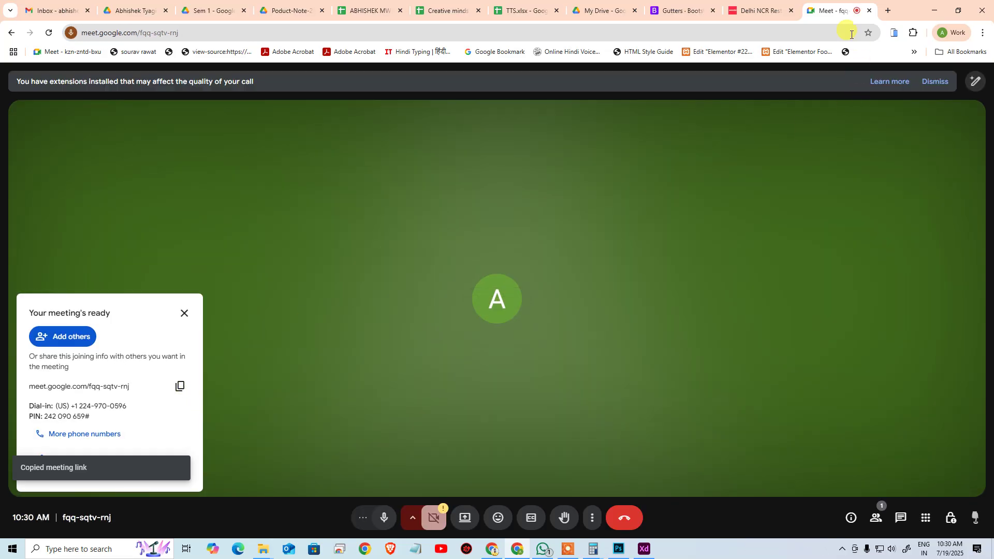
pyautogui.hotkey('ctrl', 'w')
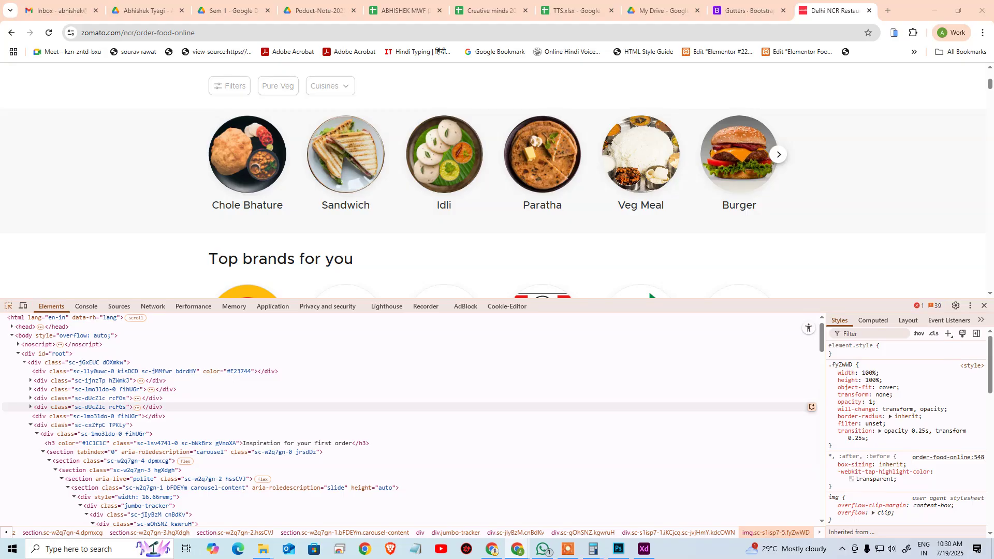
# Close the inspector on the Zomato page and switch to the Web 1920 – 1 artboard in Adobe XD.
pyautogui.hotkey('ctrl', 'shift', 'c')
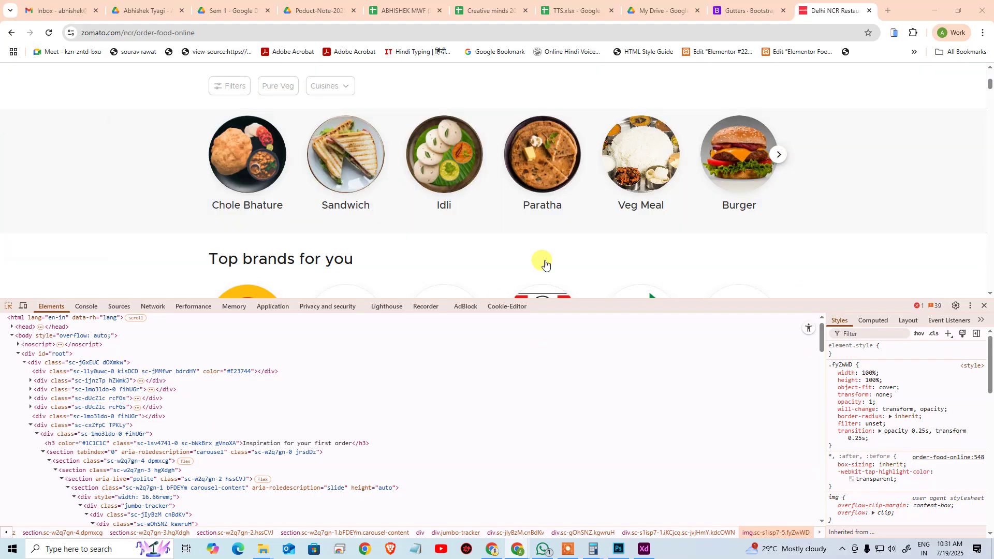
pyautogui.click(985, 305)
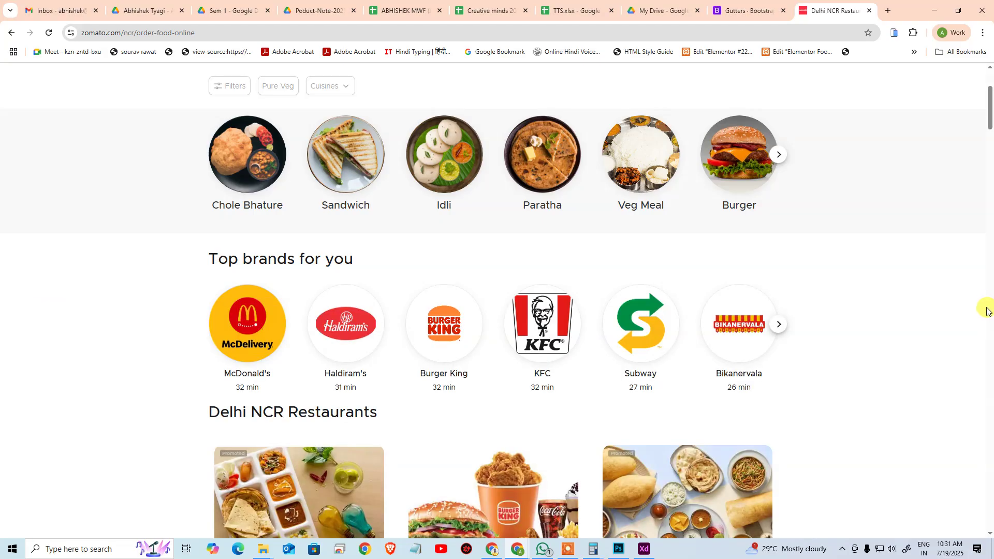
pyautogui.click(649, 553)
pyautogui.click(511, 272)
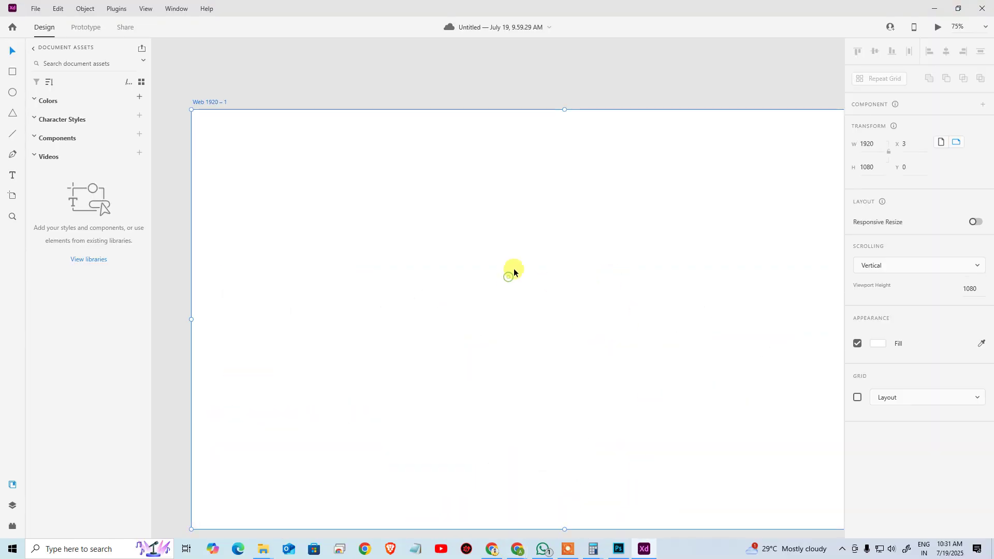
pyautogui.moveTo(317, 158); pyautogui.dragTo(289, 122)
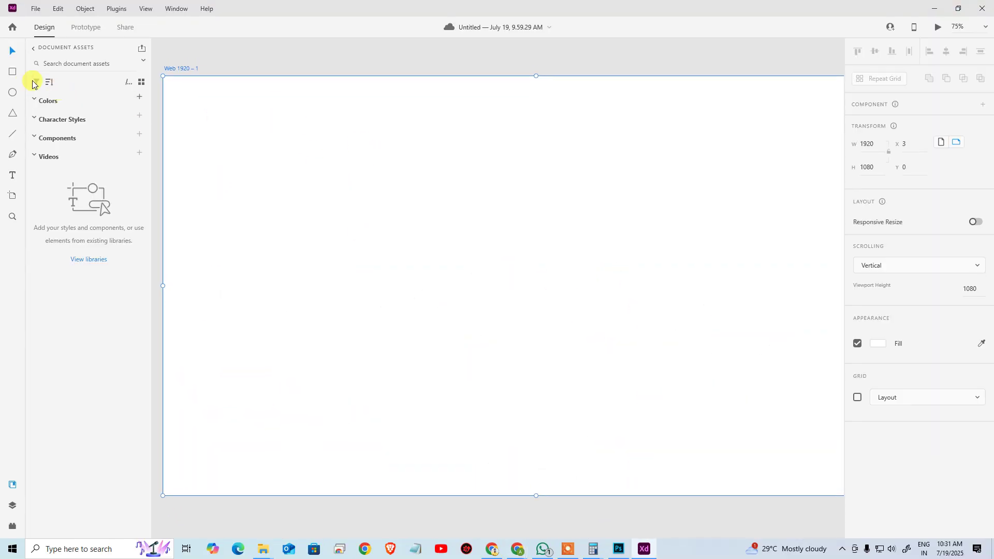
# Draw a circle in the artboard's upper-left area and set its width and height to 150.
pyautogui.click(13, 93)
pyautogui.moveTo(252, 150); pyautogui.dragTo(309, 228)
pyautogui.click(868, 144)
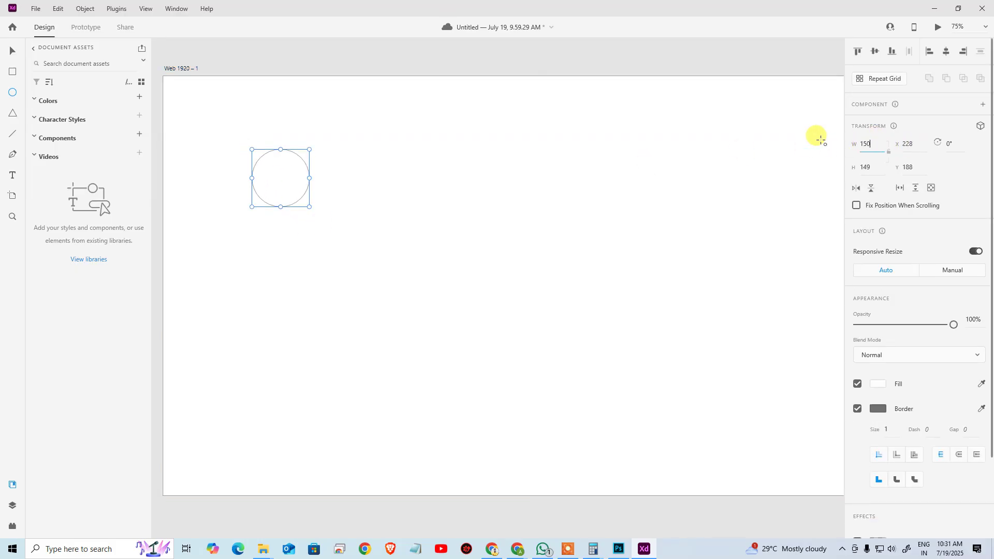
pyautogui.press('Tab')
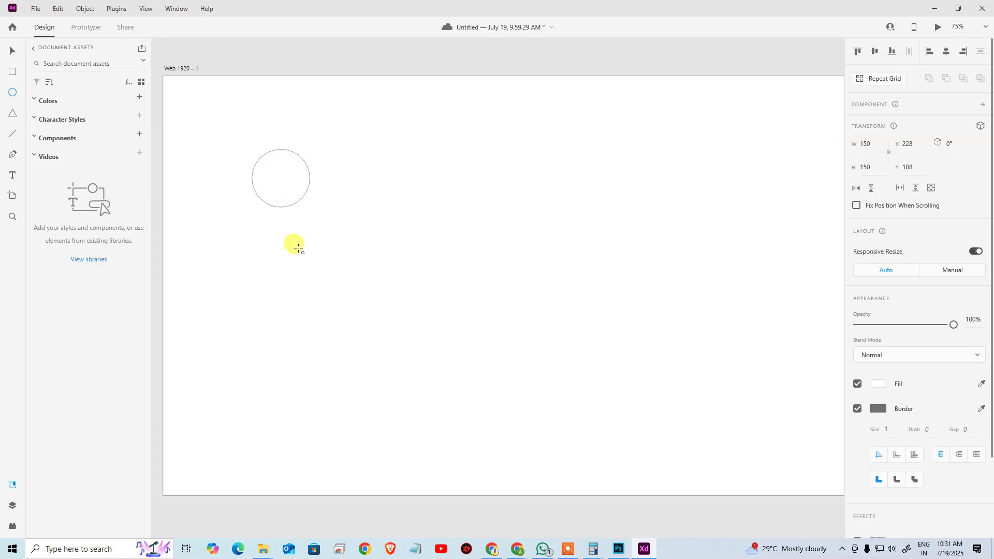
pyautogui.press('Escape')
pyautogui.click(12, 50)
pyautogui.click(315, 283)
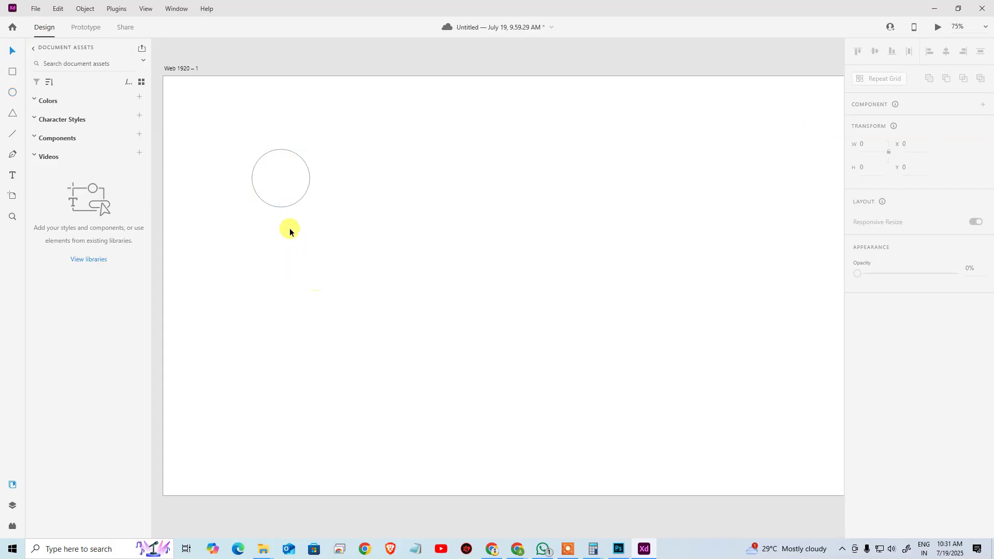
pyautogui.click(295, 175)
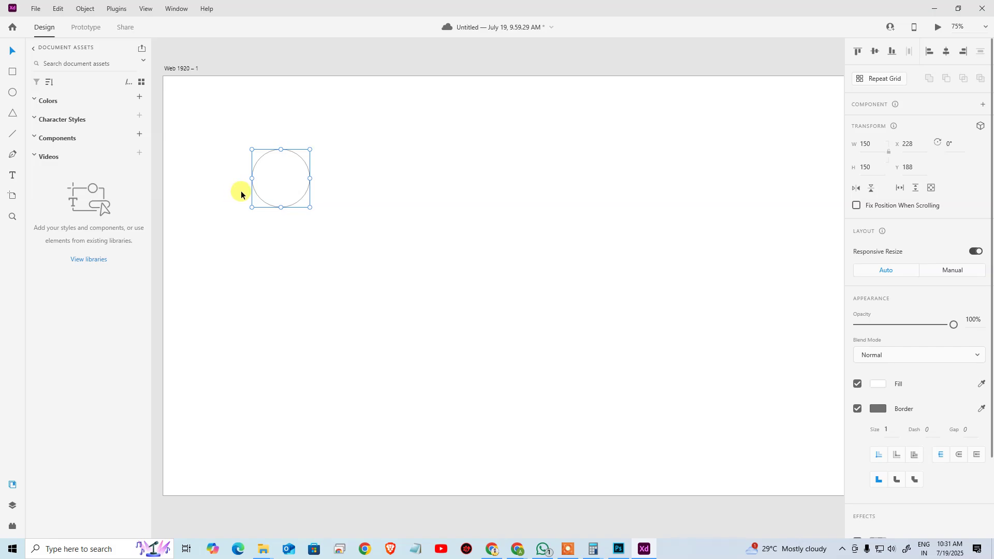
# Add a label reading "Text" just below the circle, roughly centred under it.
pyautogui.click(285, 262)
pyautogui.press('t')
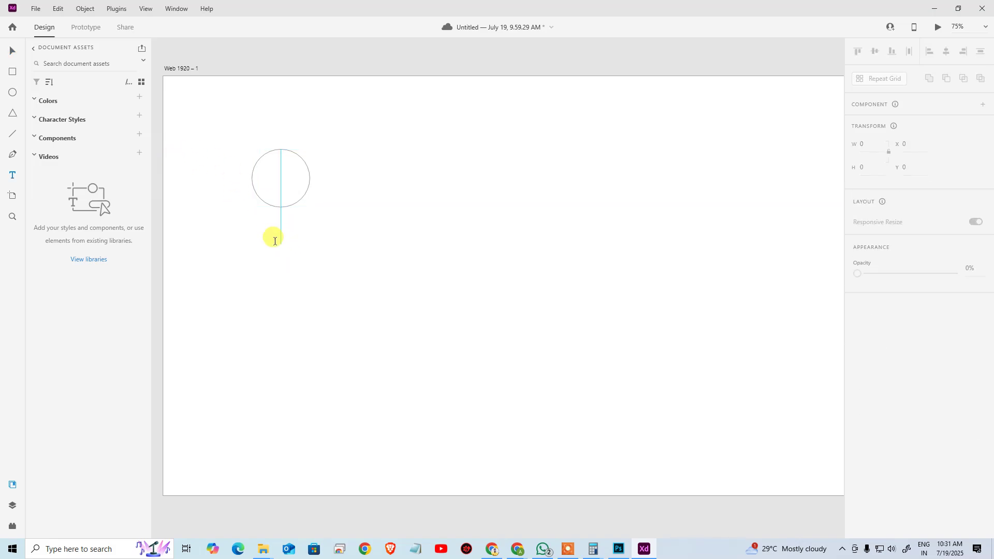
pyautogui.click(274, 231)
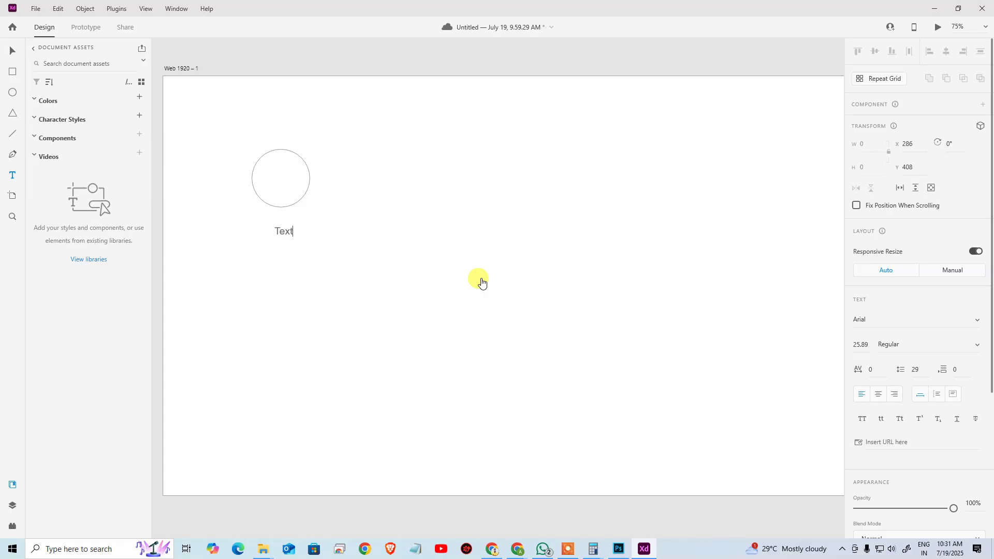
pyautogui.click(13, 50)
# Switch to the Zomato page and inspect the font size and styling of the Chole Bhature label.
pyautogui.hotkey('alt', 'Tab')
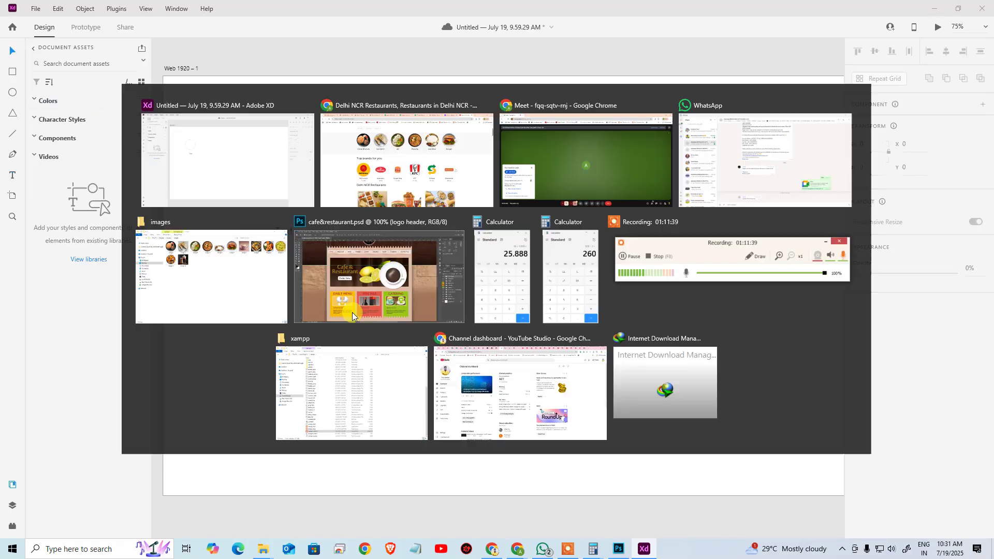
pyautogui.rightClick(254, 207)
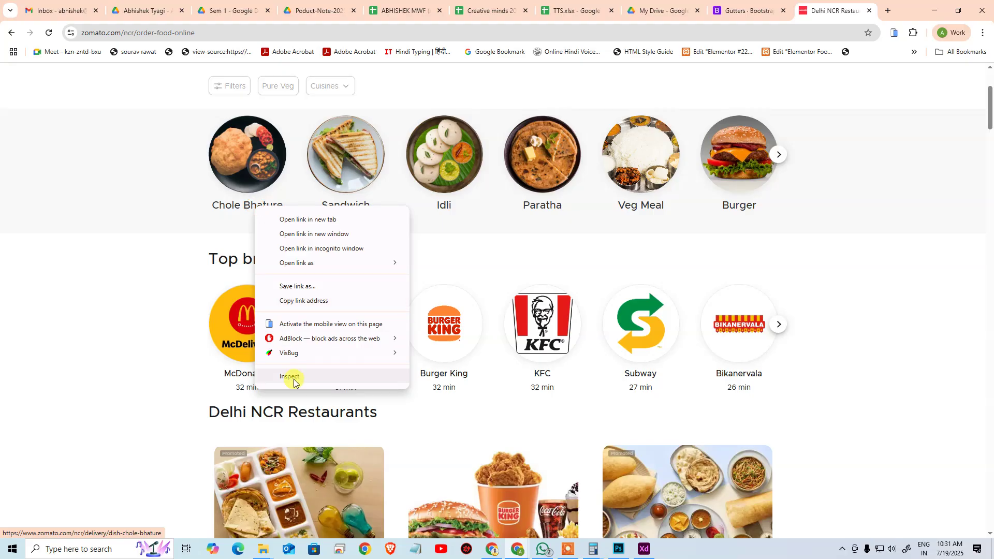
pyautogui.click(293, 377)
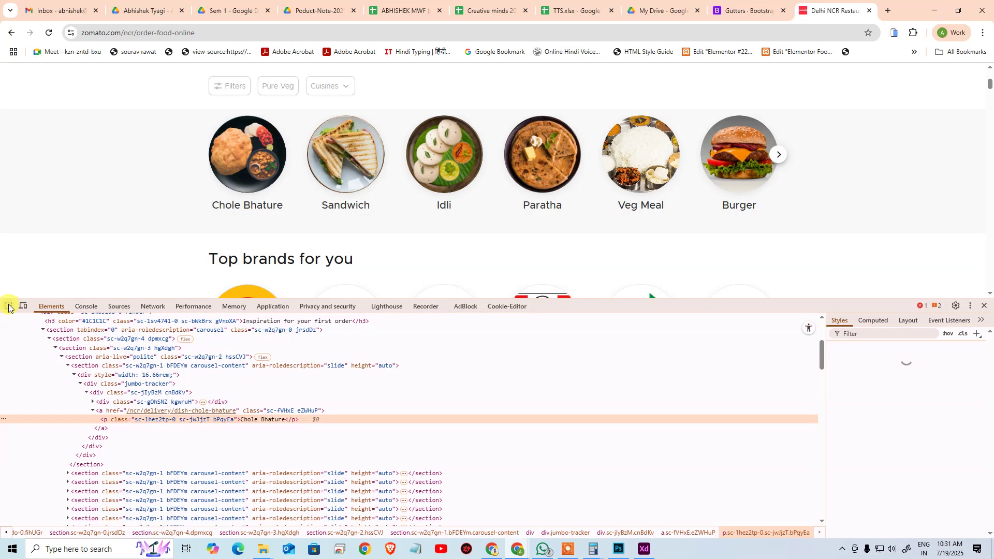
pyautogui.click(9, 307)
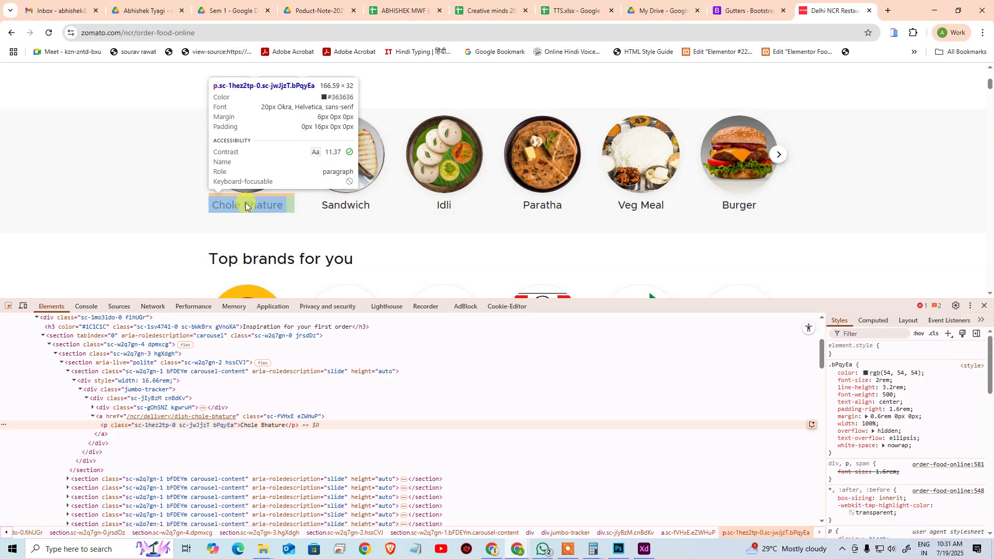
# Return to Adobe XD and set the font size of the label below the circle to 20.
pyautogui.hotkey('alt', 'Tab')
pyautogui.click(304, 311)
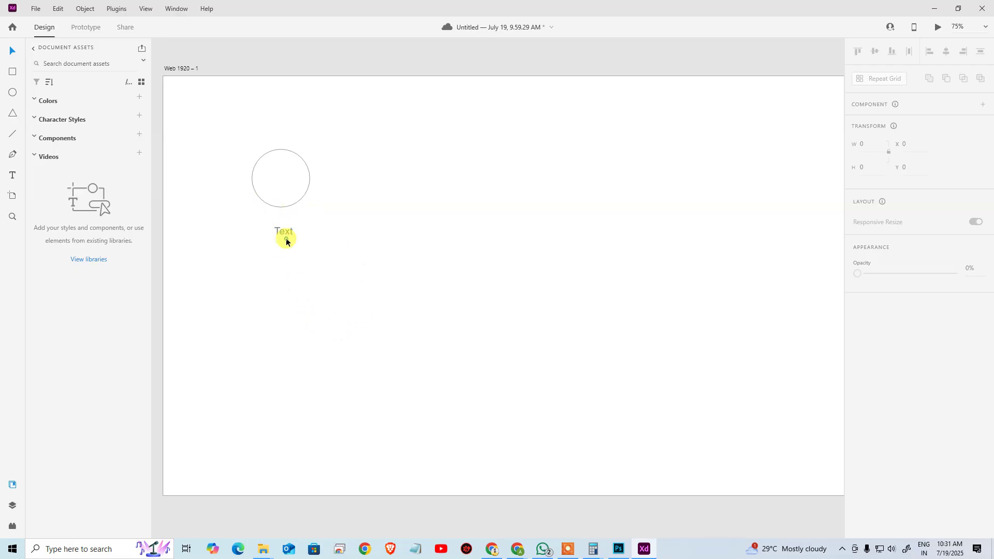
pyautogui.click(287, 241)
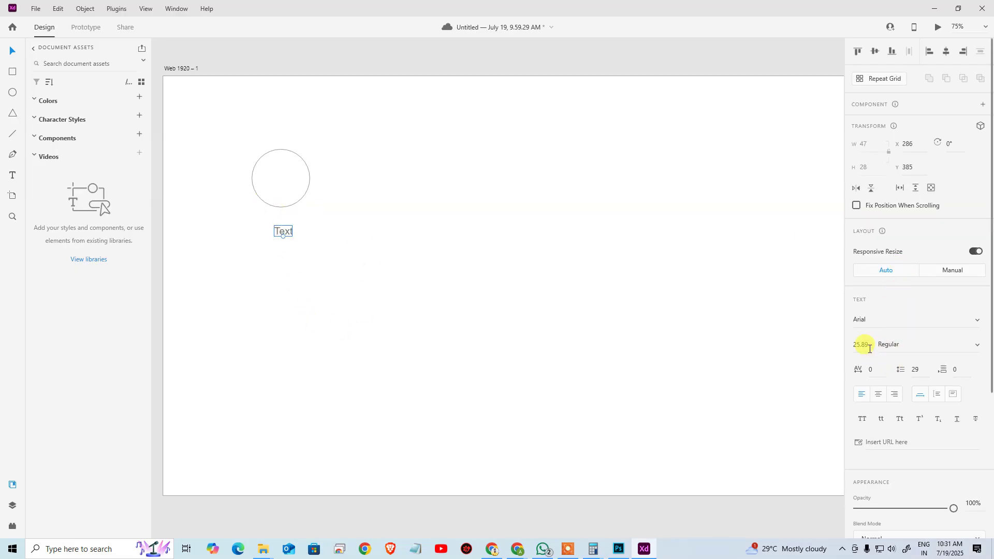
pyautogui.click(869, 348)
pyautogui.write('20')
pyautogui.press('Return')
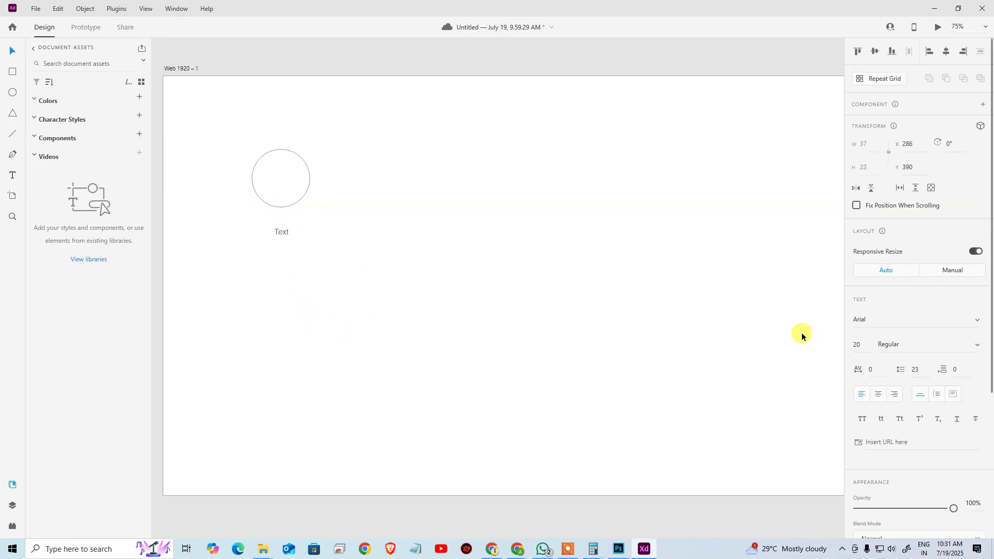
# Change the label's font to Bahnschrift Bold and browse the font list for alternatives.
pyautogui.click(890, 322)
pyautogui.press('Down')
pyautogui.press('Down')
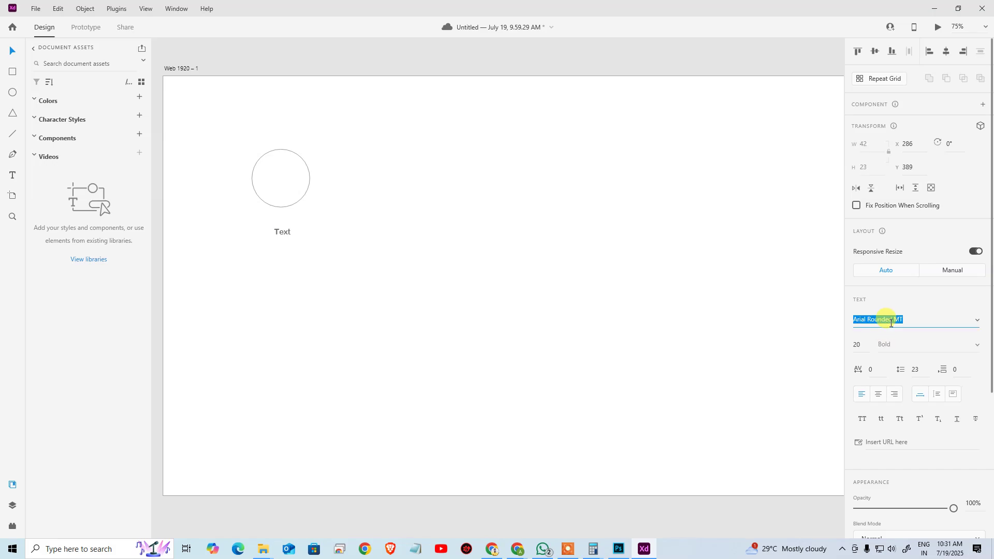
pyautogui.click(977, 320)
pyautogui.scroll(-20, 906, 341)
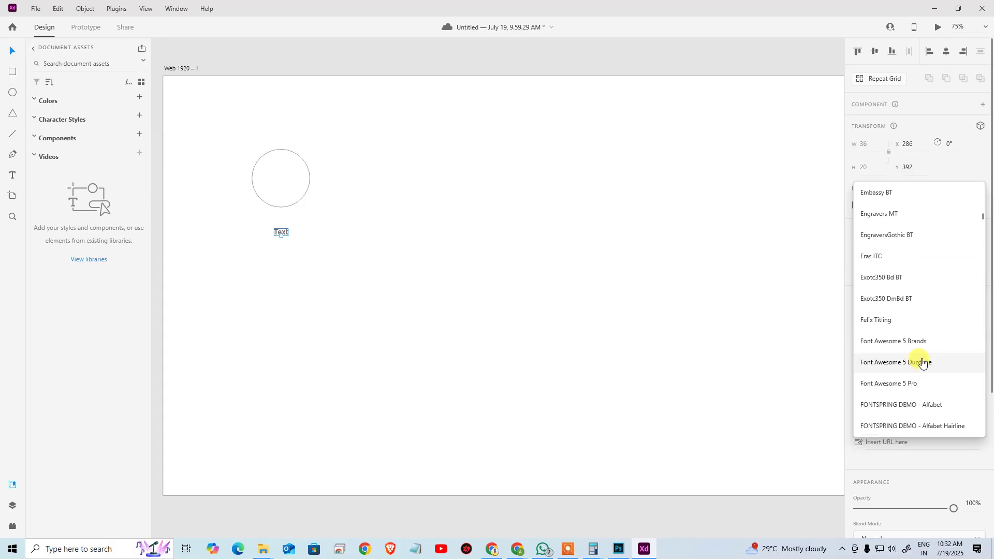
pyautogui.scroll(-5, 922, 362)
pyautogui.scroll(-8, 922, 350)
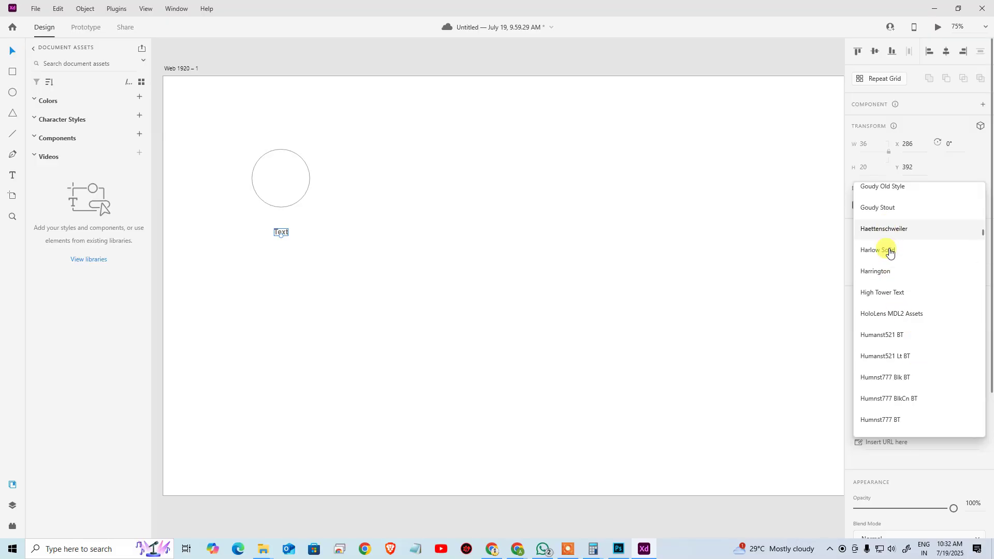
pyautogui.scroll(-9, 891, 290)
pyautogui.scroll(10, 899, 309)
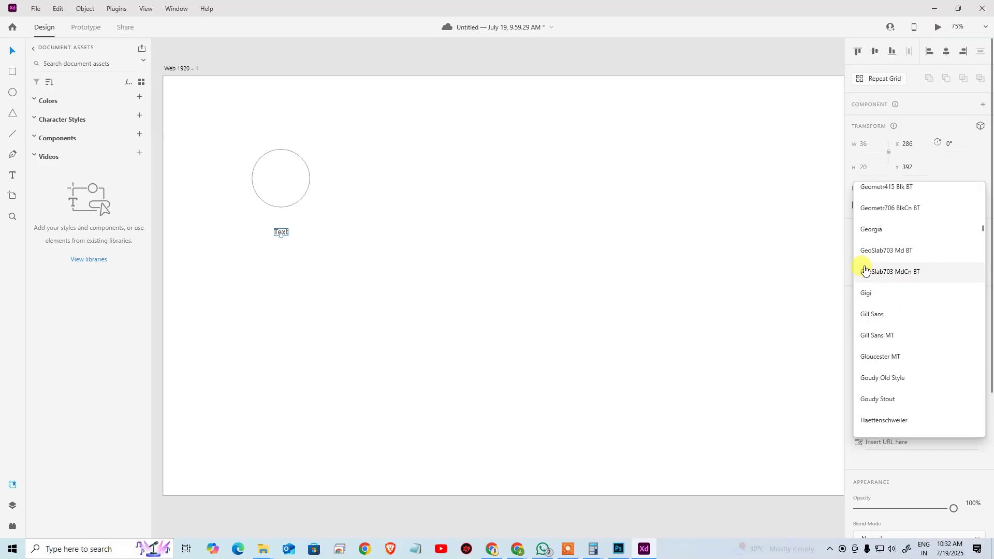
pyautogui.click(608, 313)
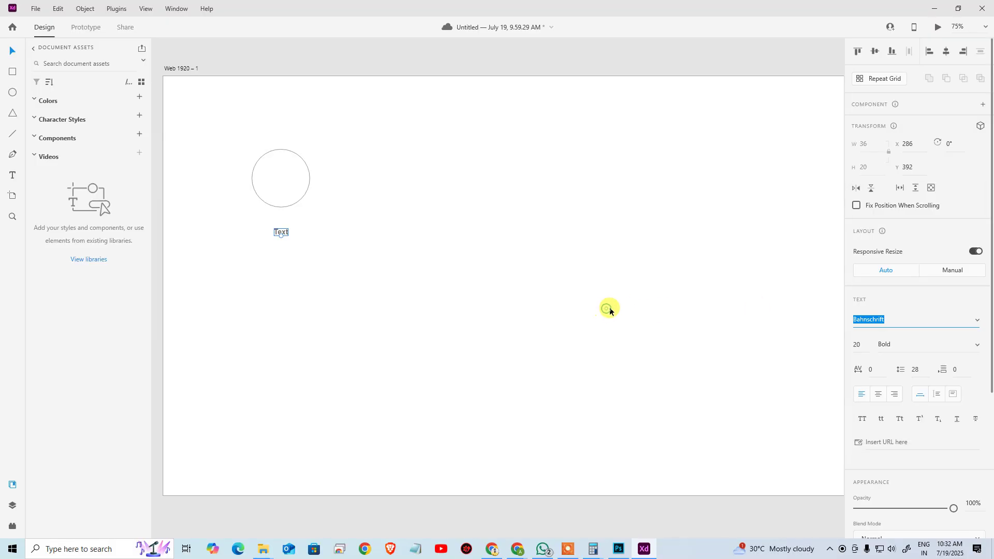
pyautogui.click(607, 314)
# Change the font of the label below the circle to Arial Regular.
pyautogui.click(281, 232)
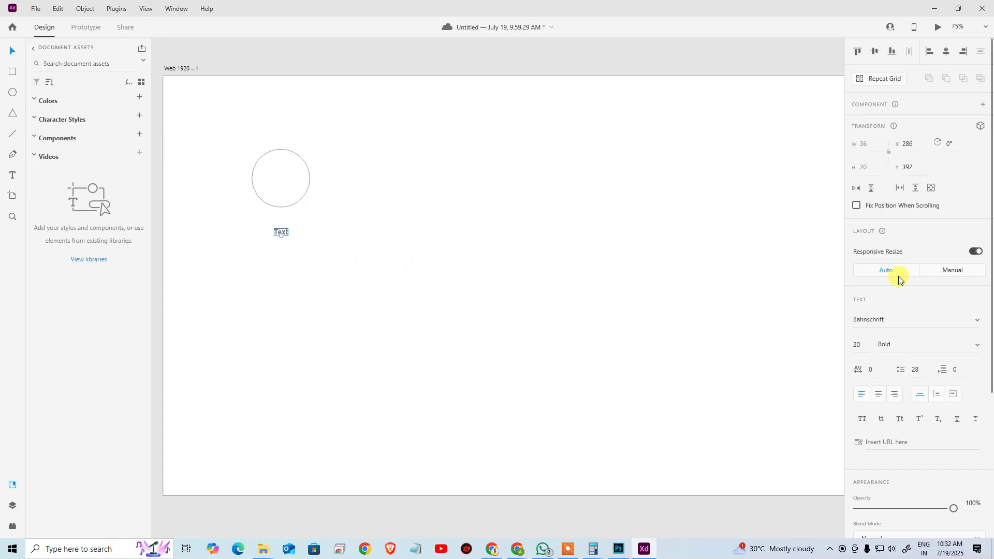
pyautogui.click(905, 323)
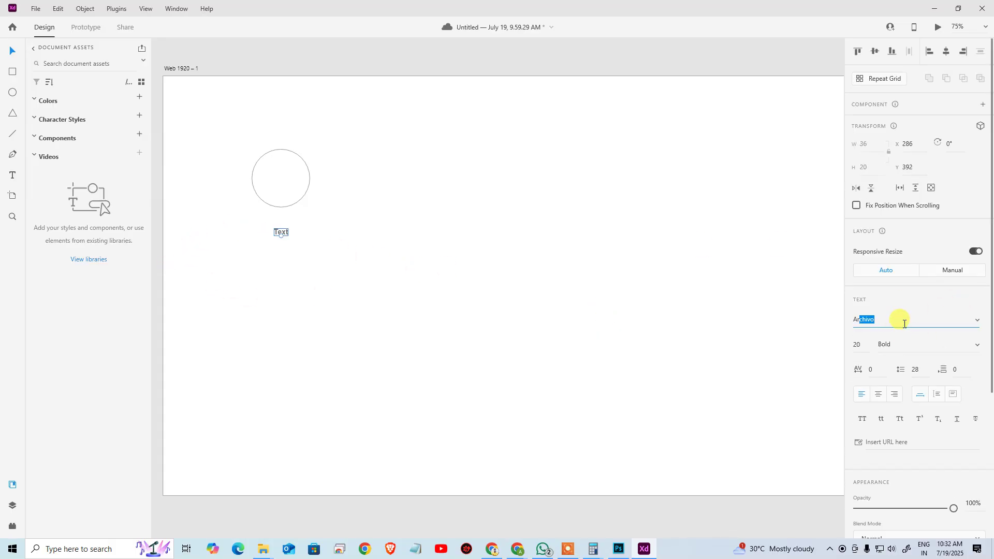
pyautogui.click(425, 297)
pyautogui.click(296, 234)
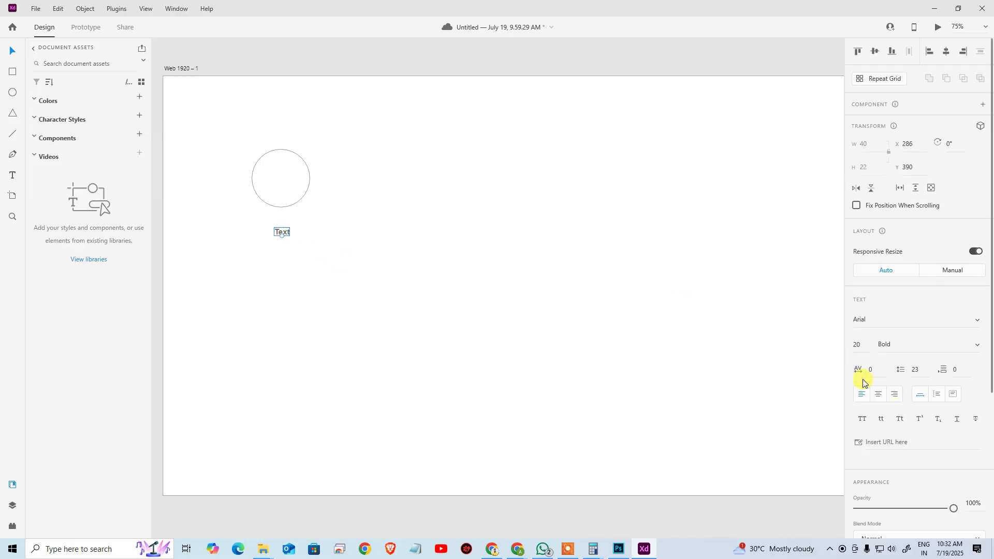
pyautogui.click(978, 346)
pyautogui.click(911, 262)
pyautogui.click(555, 273)
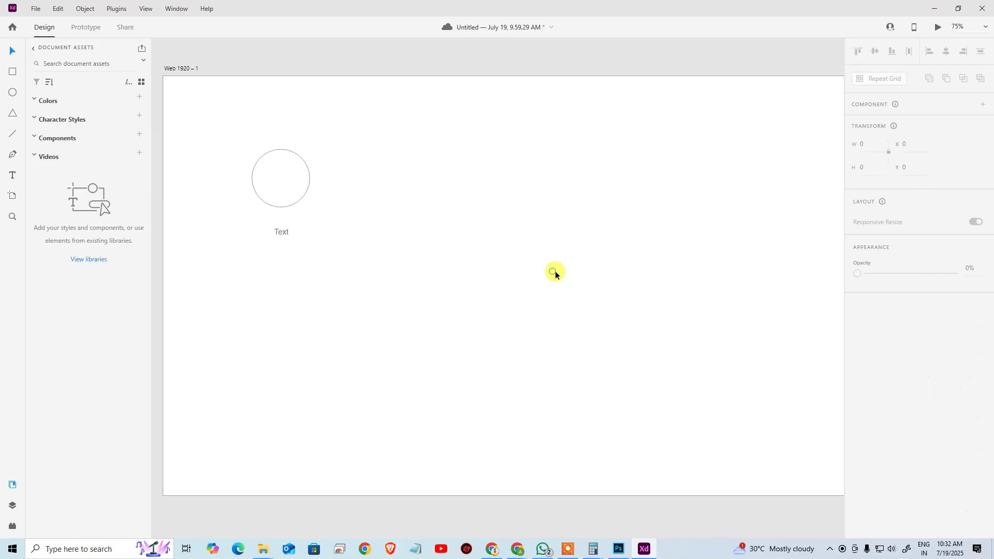
# Move the label up closer beneath the circle, to a Y position of about 361.
pyautogui.moveTo(222, 124); pyautogui.dragTo(440, 306)
pyautogui.click(440, 306)
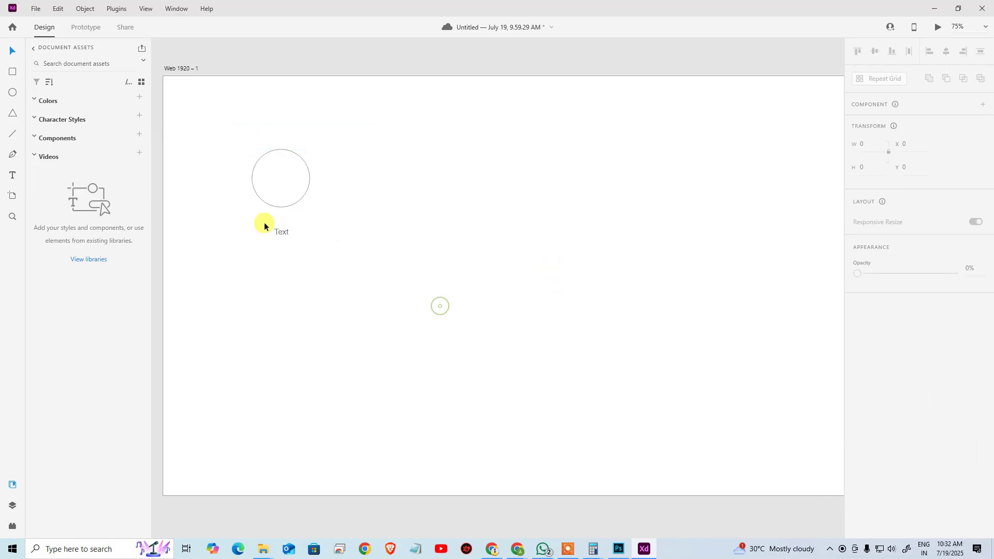
pyautogui.moveTo(284, 233); pyautogui.dragTo(283, 222)
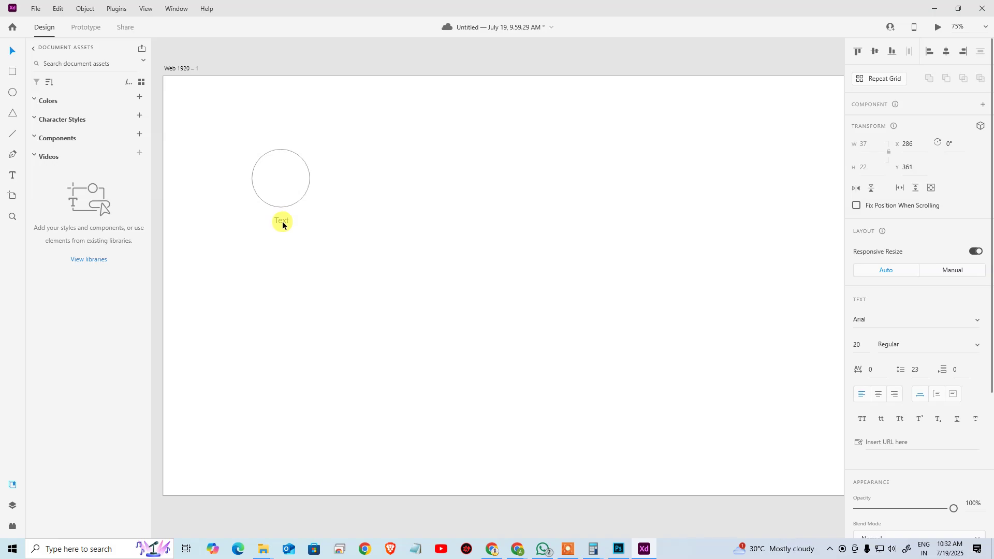
pyautogui.click(392, 260)
# Align the circle and its label horizontally by their centres.
pyautogui.moveTo(240, 108); pyautogui.dragTo(355, 257)
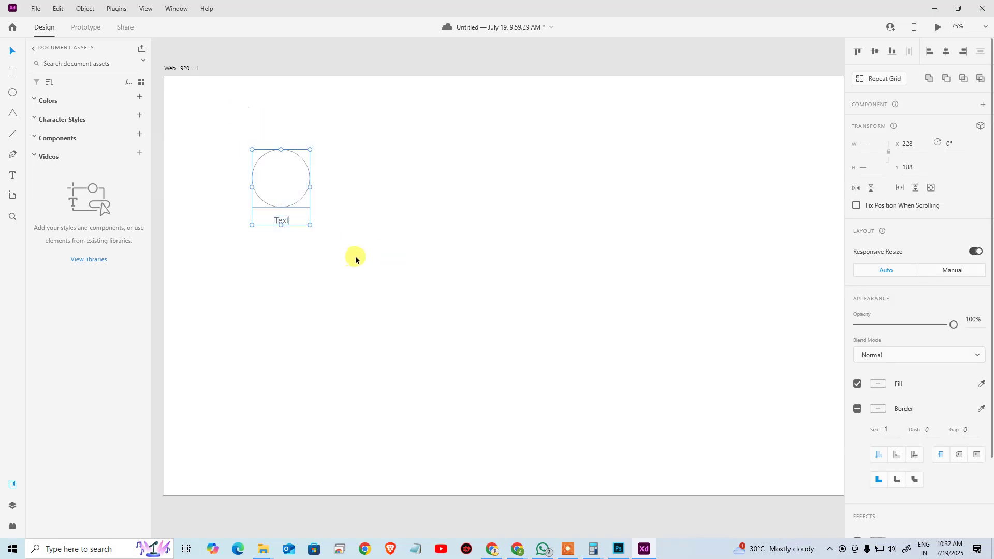
pyautogui.click(355, 258)
pyautogui.moveTo(212, 107); pyautogui.dragTo(433, 308)
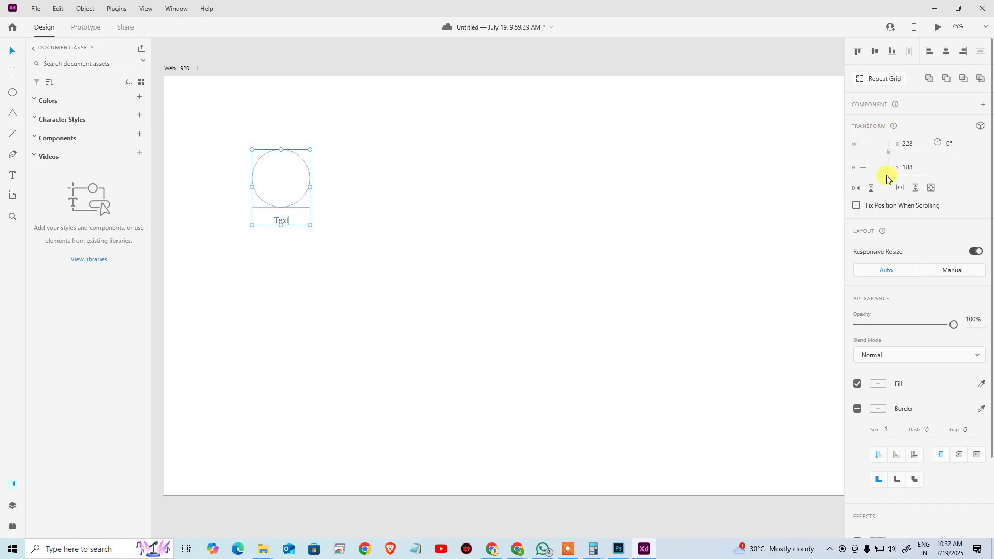
pyautogui.click(950, 54)
pyautogui.click(399, 228)
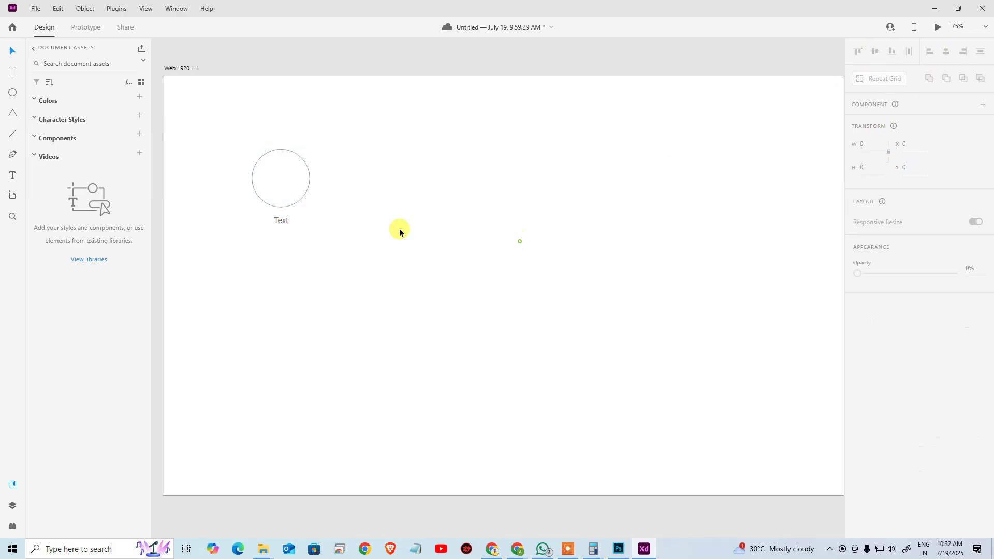
# Set the label's text alignment to centred.
pyautogui.click(281, 221)
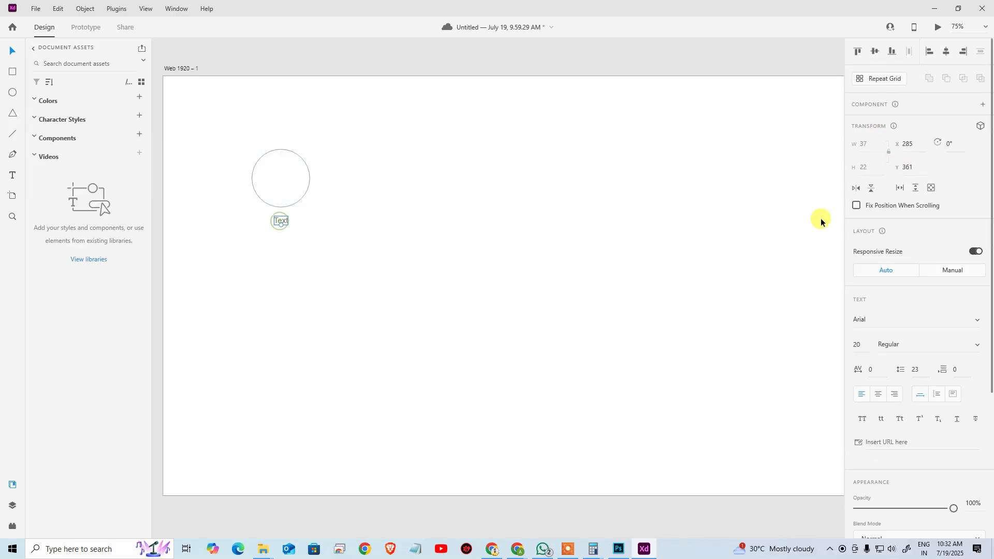
pyautogui.click(879, 393)
pyautogui.click(280, 261)
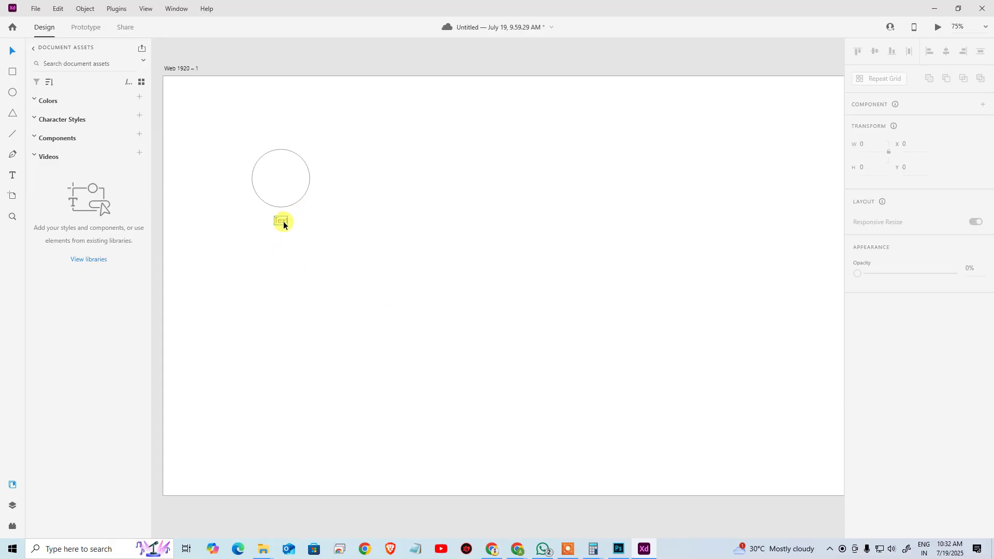
pyautogui.click(283, 226)
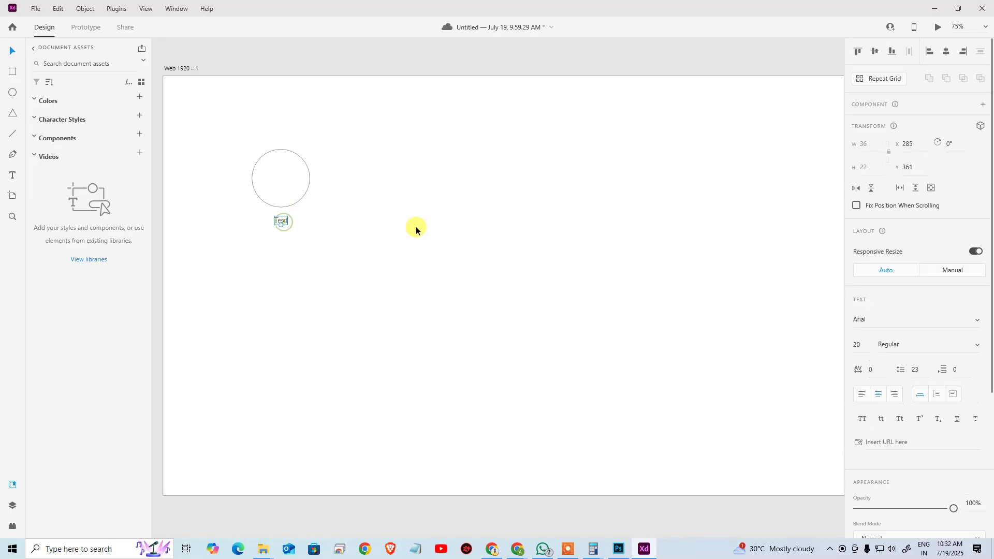
pyautogui.doubleClick(280, 225)
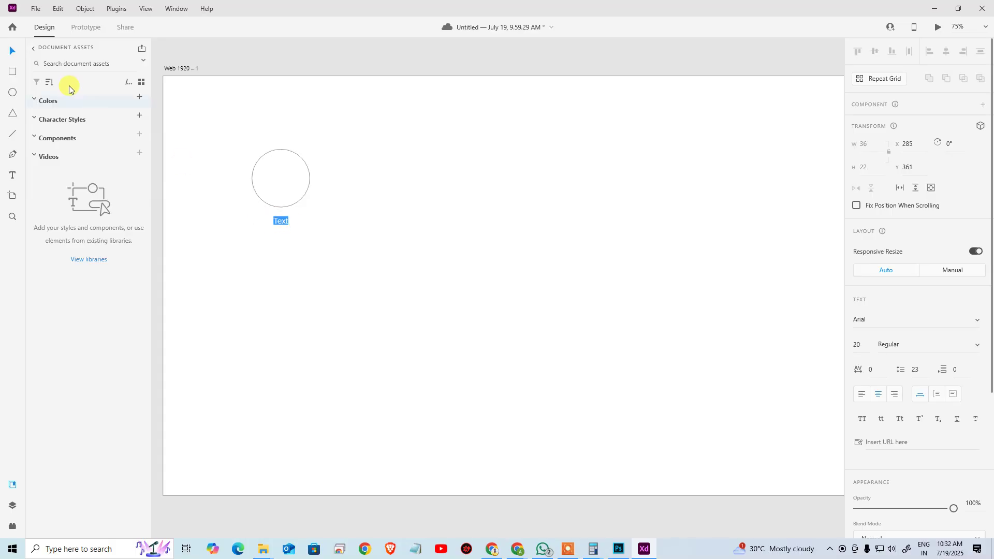
pyautogui.click(11, 52)
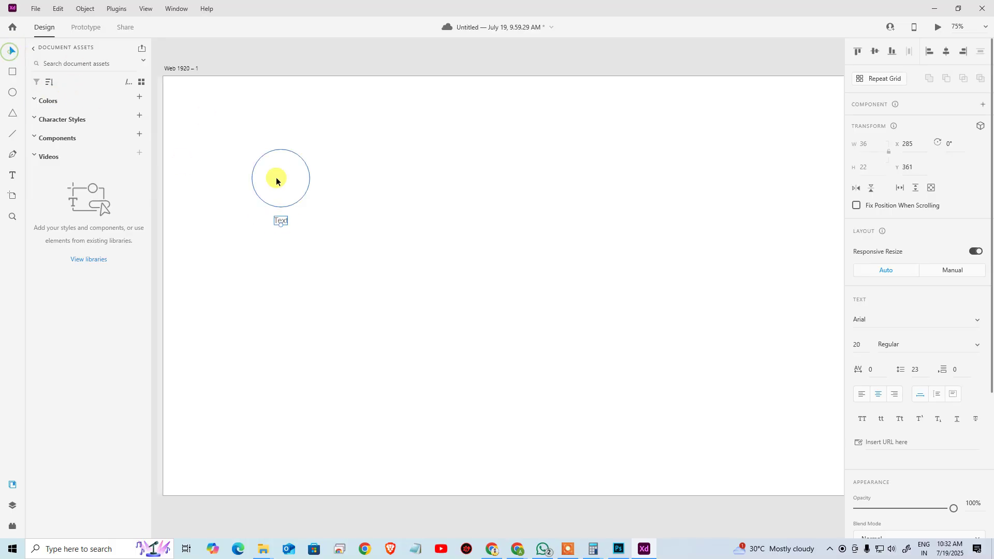
pyautogui.click(309, 220)
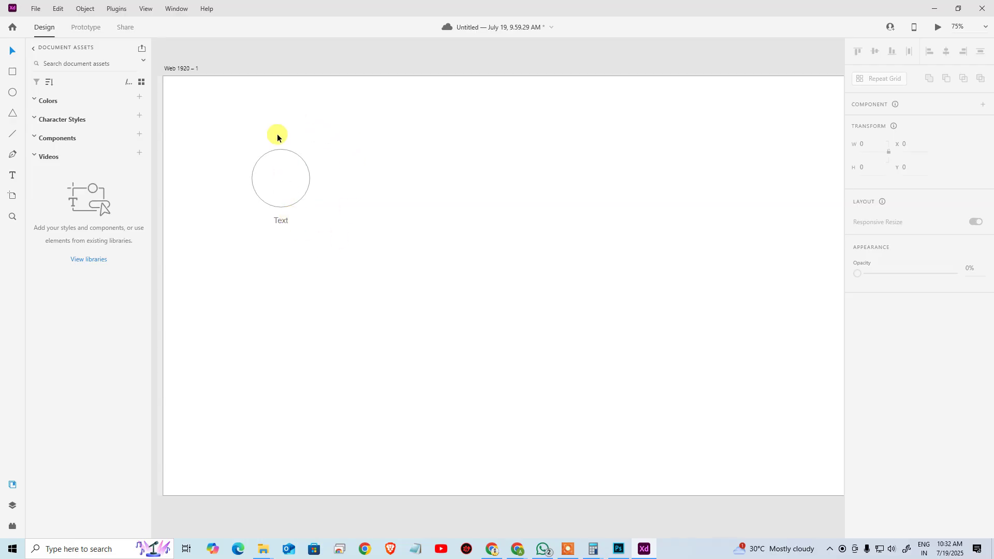
# Turn the circle and its label into a repeat grid and look over the prepared pictures in the Zomato images folder.
pyautogui.moveTo(241, 143); pyautogui.dragTo(413, 303)
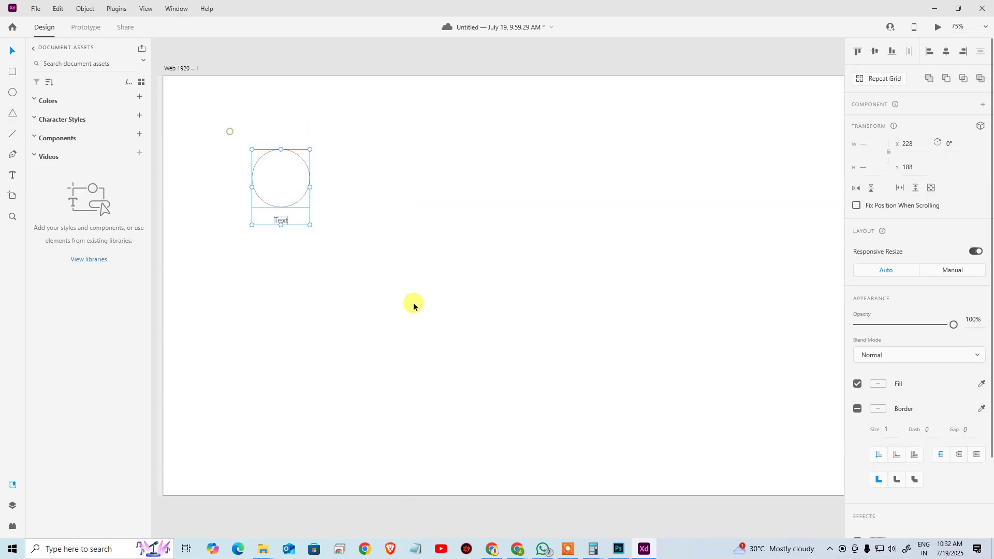
pyautogui.click(885, 79)
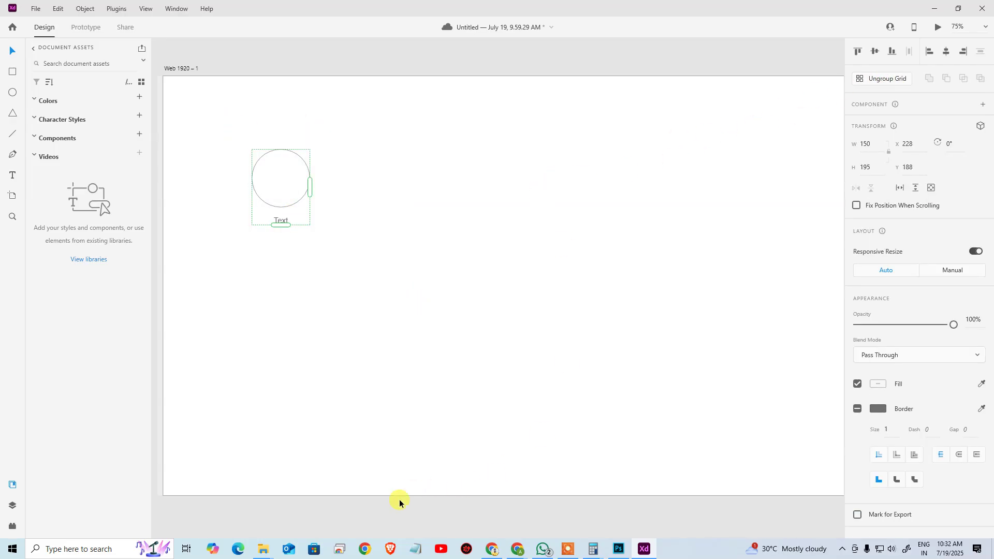
pyautogui.moveTo(263, 548)
pyautogui.click(327, 510)
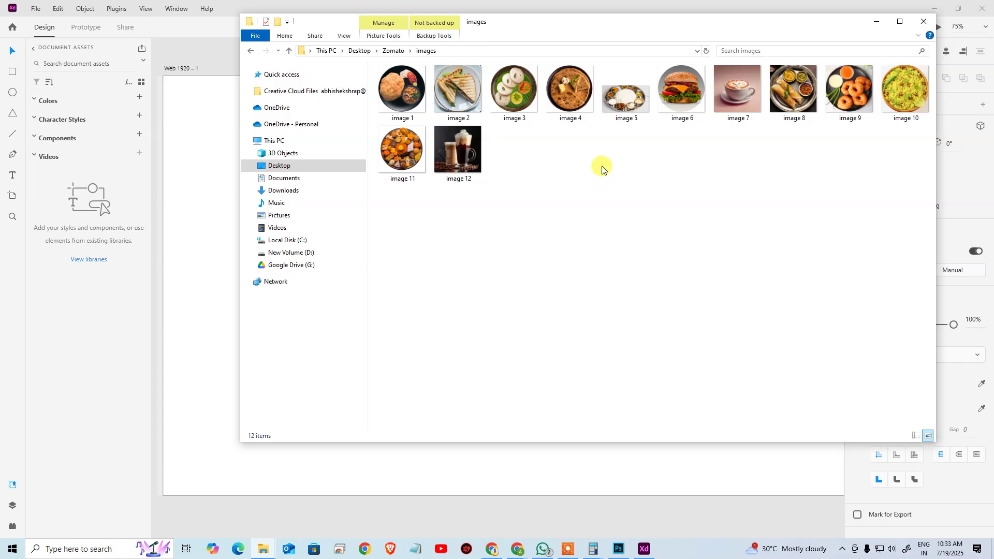
pyautogui.click(251, 6)
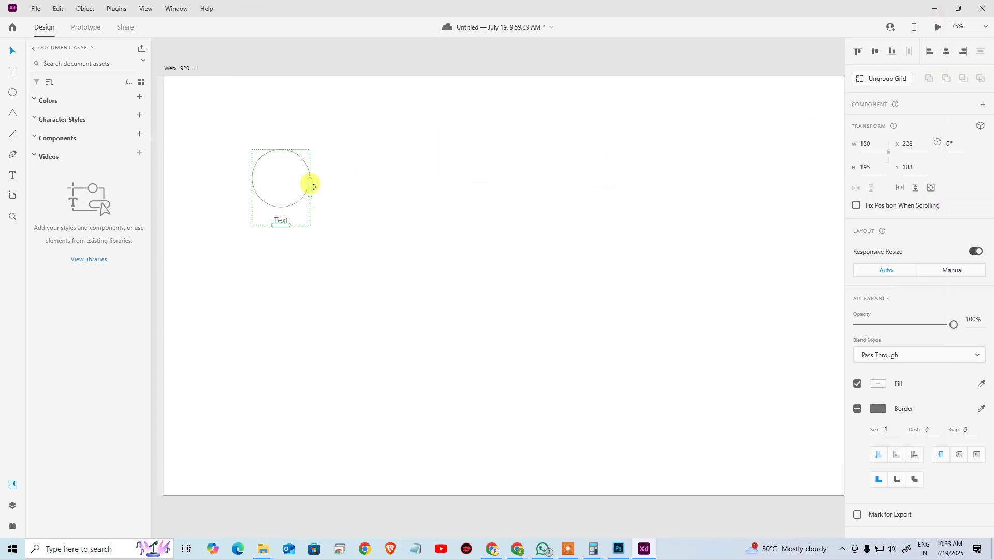
# Extend the repeat grid horizontally into a single row about 1870 px wide.
pyautogui.moveTo(311, 186); pyautogui.dragTo(774, 205)
pyautogui.hscroll(10, 755, 275)
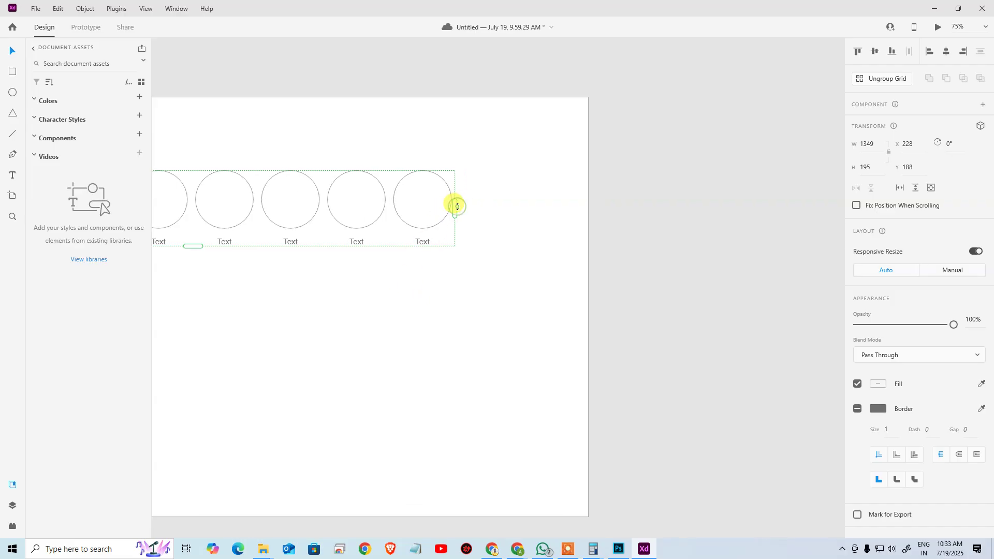
pyautogui.moveTo(455, 207); pyautogui.dragTo(658, 206)
pyautogui.moveTo(344, 281); pyautogui.dragTo(647, 267)
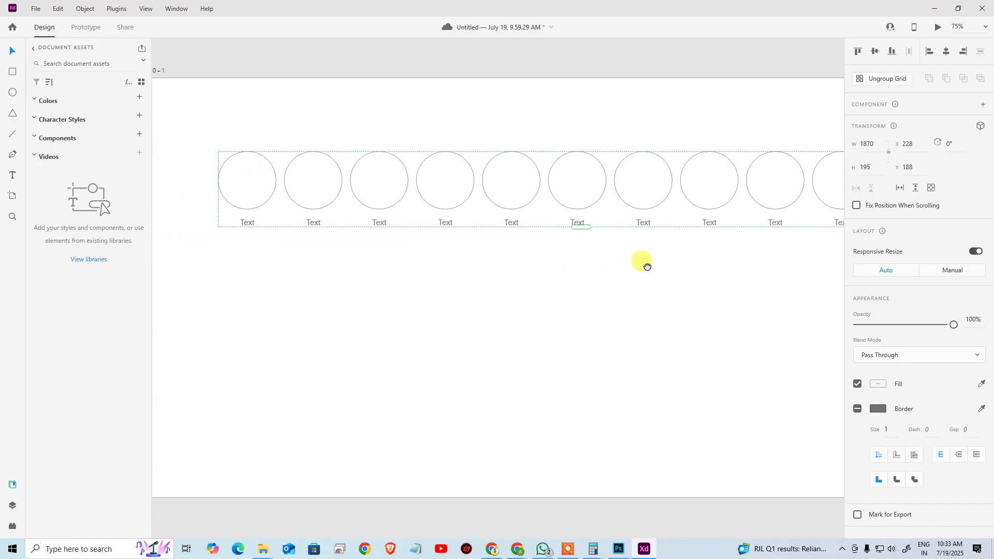
pyautogui.click(614, 278)
# Fill the grid's circles with all twelve pictures from the images folder and review the whole row.
pyautogui.hotkey('alt', 'Tab')
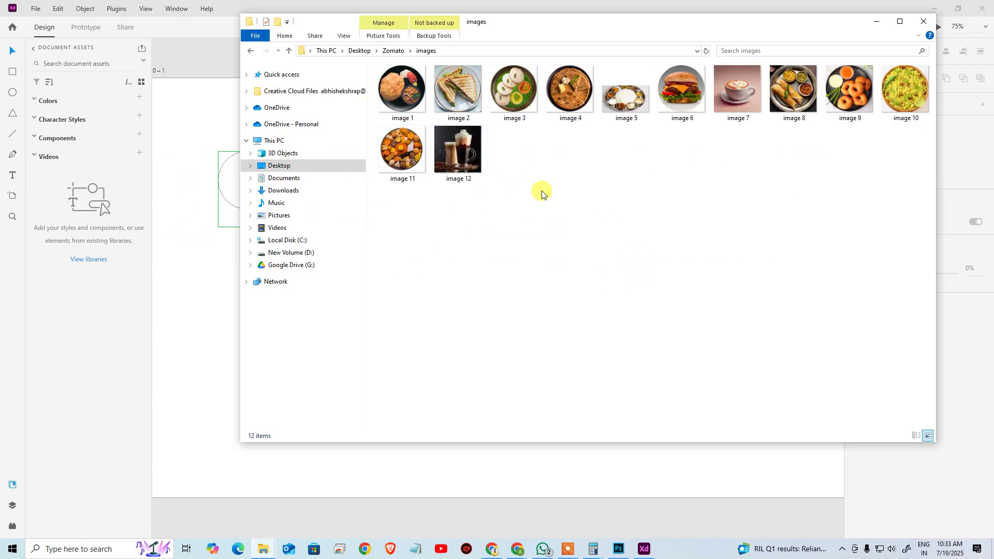
pyautogui.hotkey('ctrl', 'a')
pyautogui.hotkey('alt', 'Tab')
pyautogui.moveTo(423, 136); pyautogui.dragTo(244, 188)
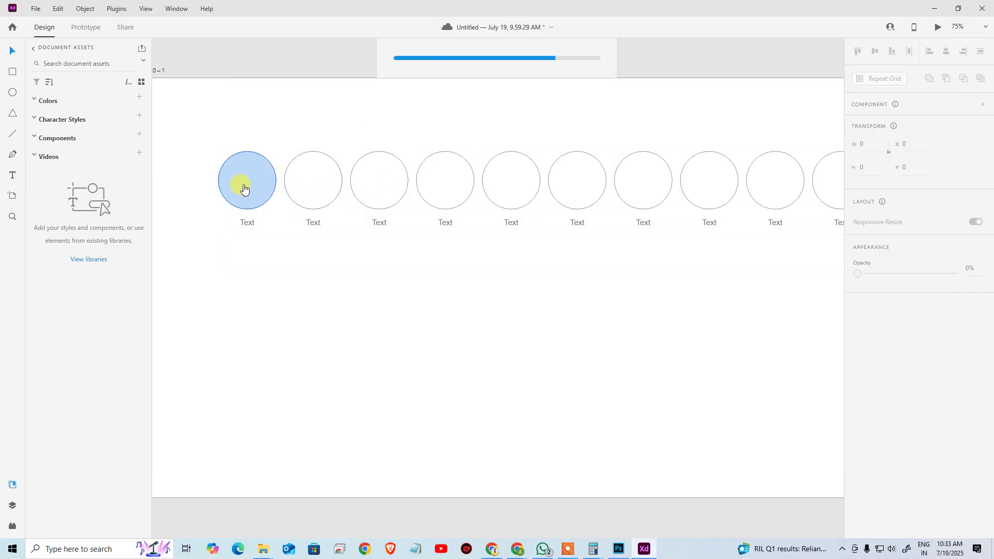
pyautogui.click(314, 289)
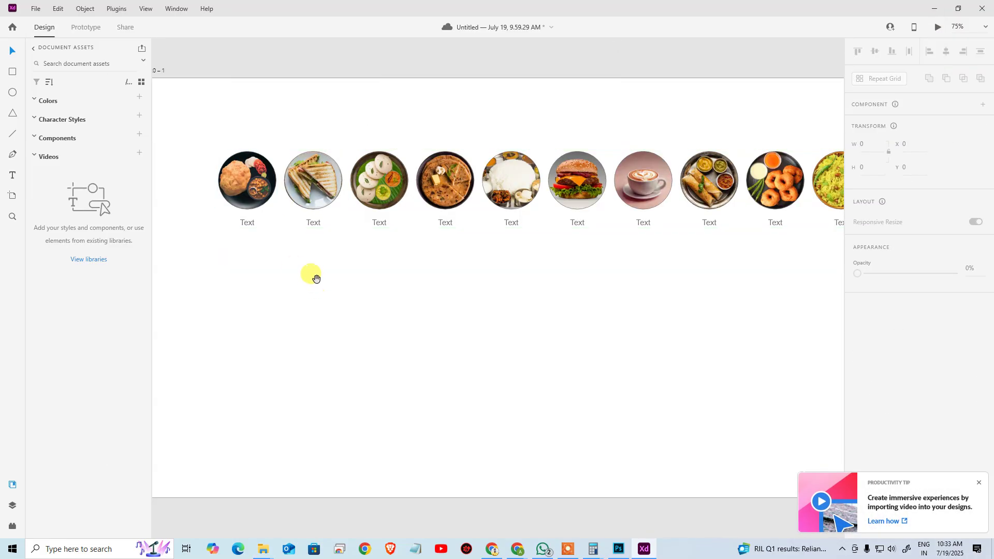
pyautogui.moveTo(312, 275); pyautogui.dragTo(200, 271)
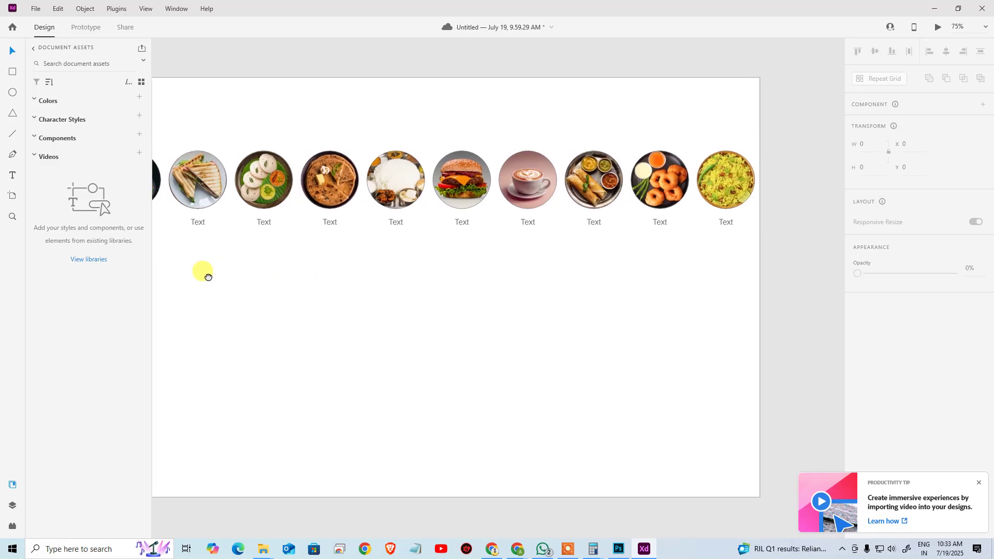
pyautogui.click(478, 156)
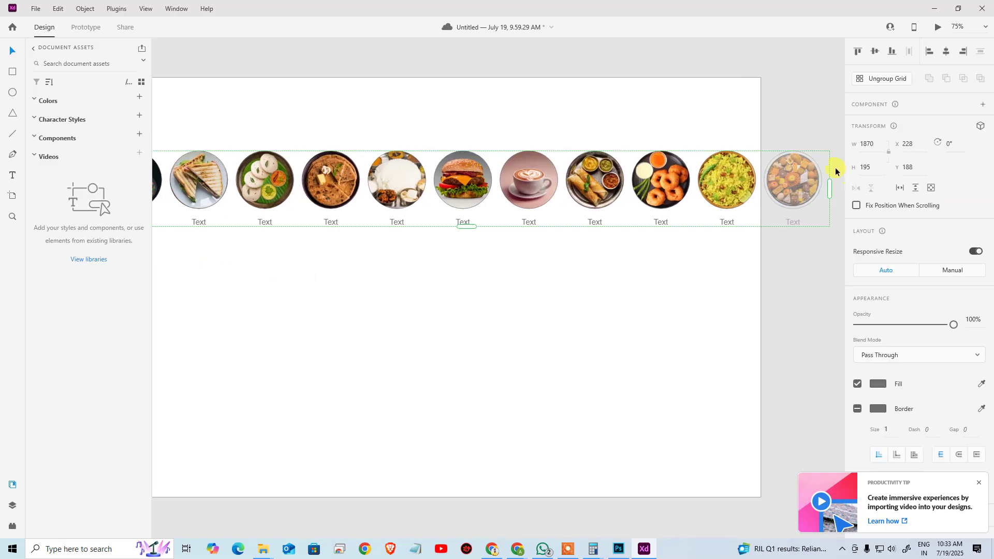
pyautogui.moveTo(595, 271); pyautogui.dragTo(730, 253)
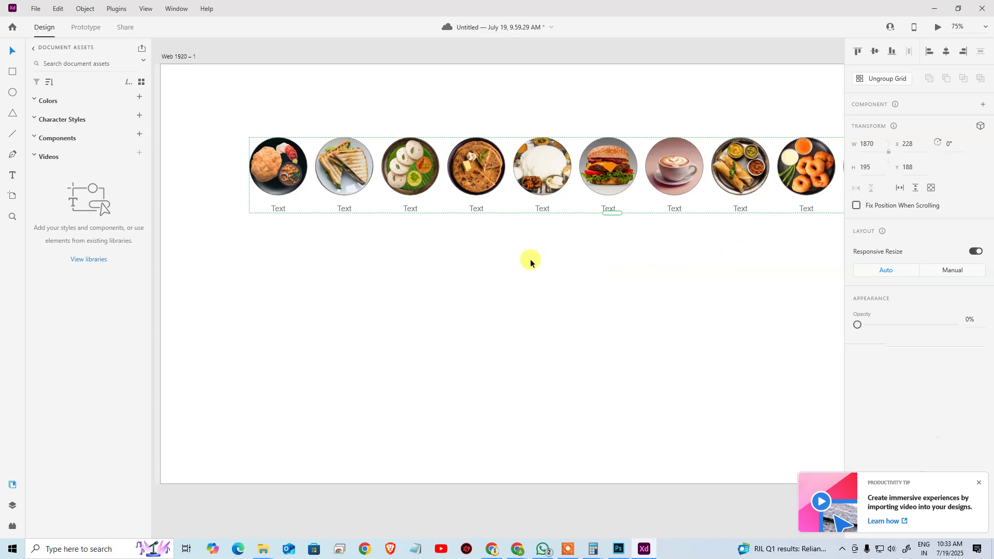
# Fill the grid's labels from the Food text file in the Zomato folder and move the grid to about X 212, Y 152.
pyautogui.hotkey('alt', 'Tab')
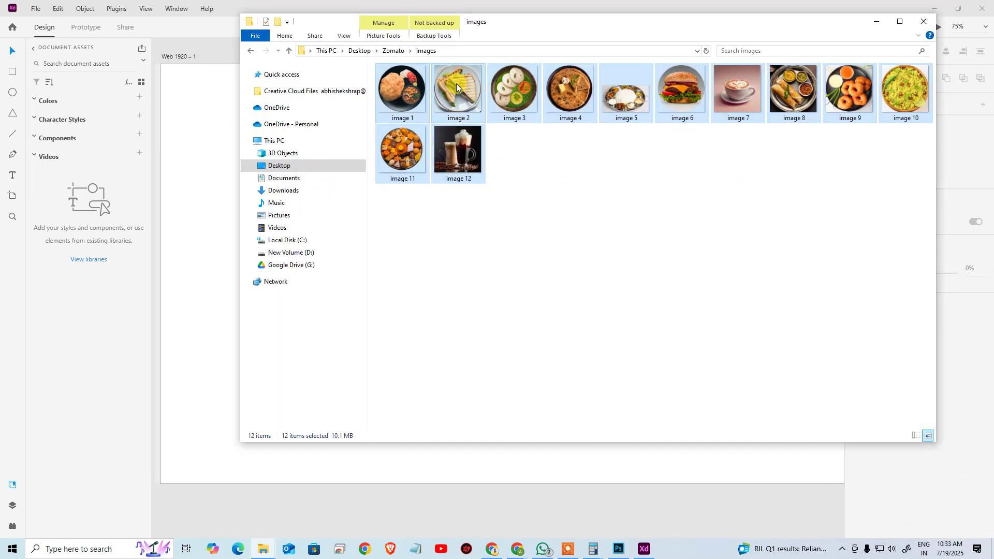
pyautogui.click(401, 52)
pyautogui.click(439, 176)
pyautogui.moveTo(453, 118); pyautogui.dragTo(276, 214)
pyautogui.hotkey('alt', 'Tab')
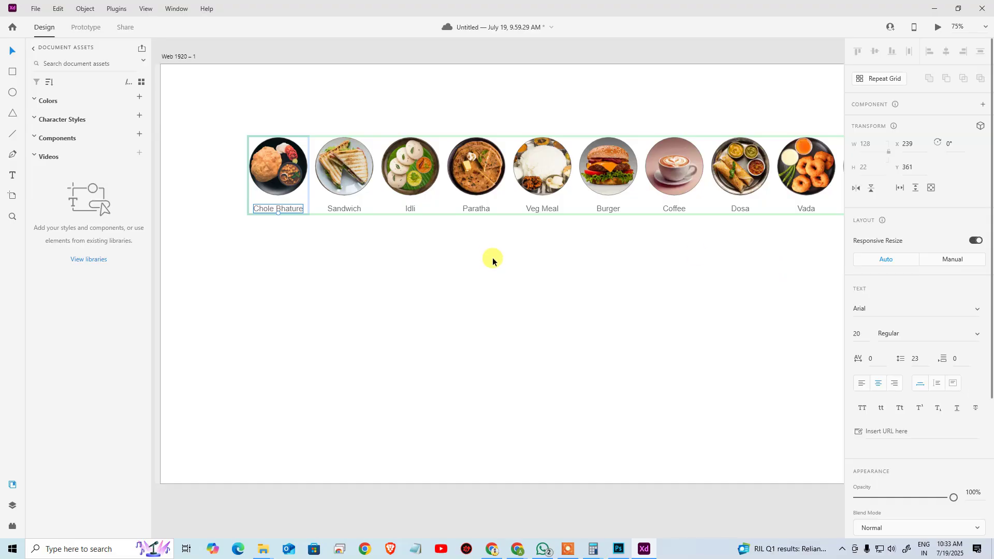
pyautogui.click(508, 269)
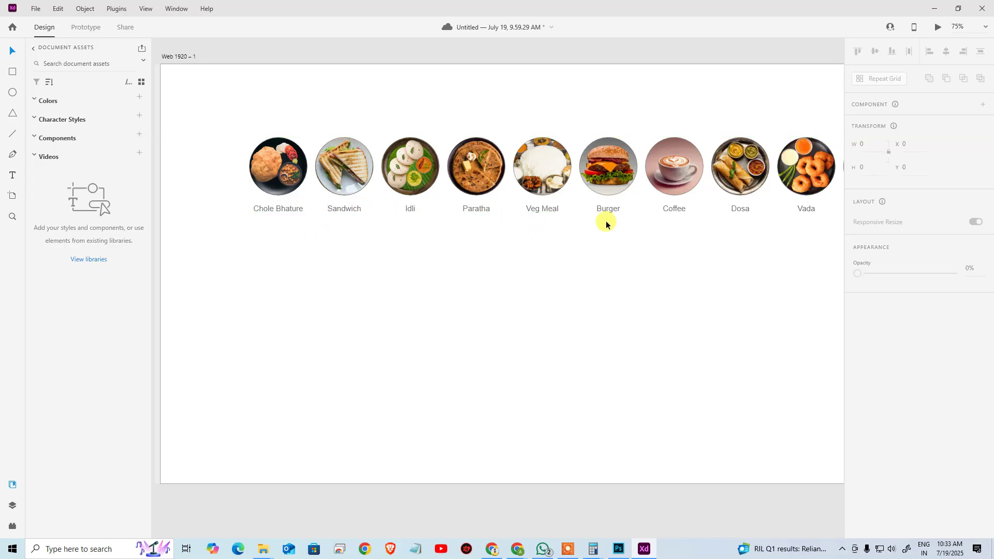
pyautogui.moveTo(662, 185)
pyautogui.mouseDown()
pyautogui.moveTo(465, 185)
pyautogui.moveTo(728, 184)
pyautogui.moveTo(657, 172)
pyautogui.mouseUp()
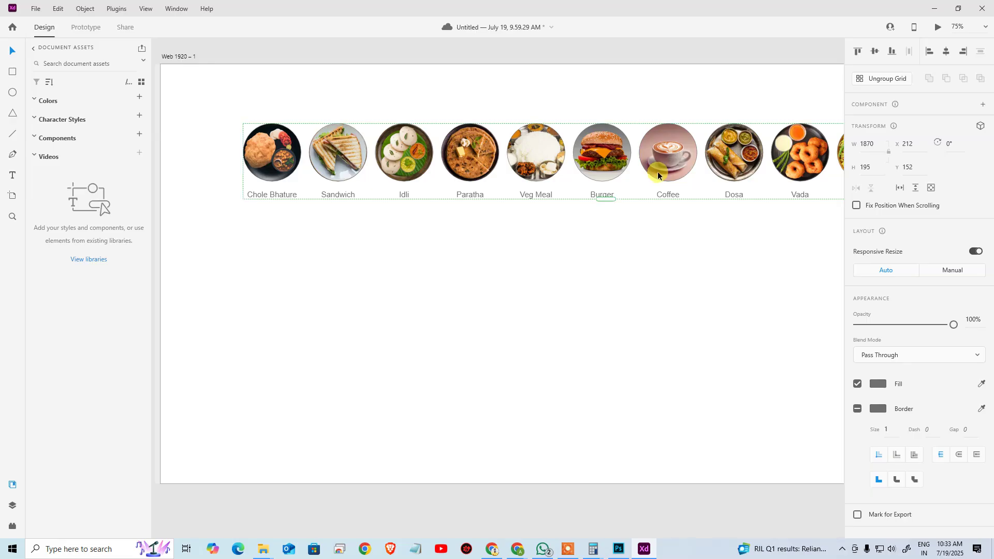
pyautogui.click(628, 299)
# Switch to the Zomato page in Chrome and examine the first carousel items' dimensions with the element inspector.
pyautogui.press('super+Tab')
pyautogui.click(417, 192)
pyautogui.hotkey('alt', 'Tab')
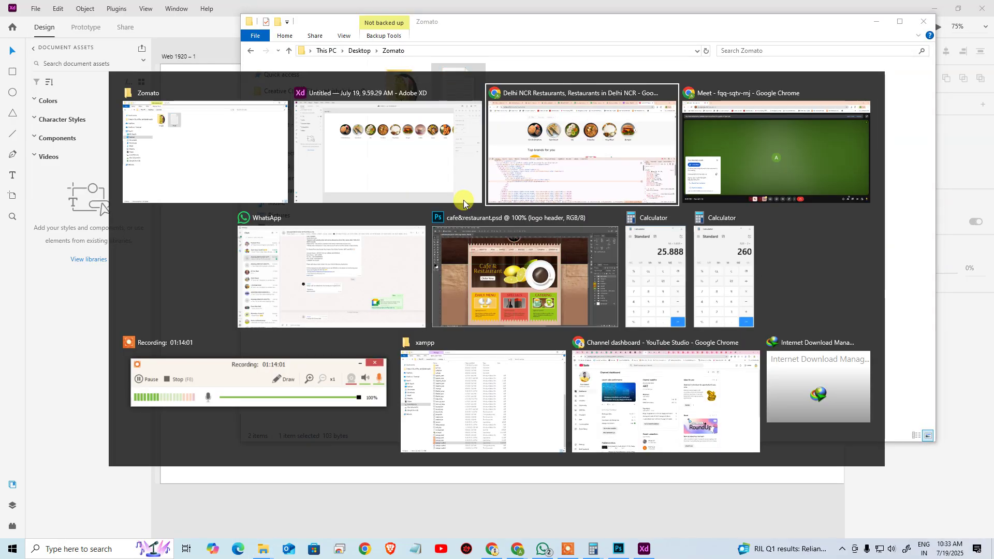
pyautogui.press('Tab')
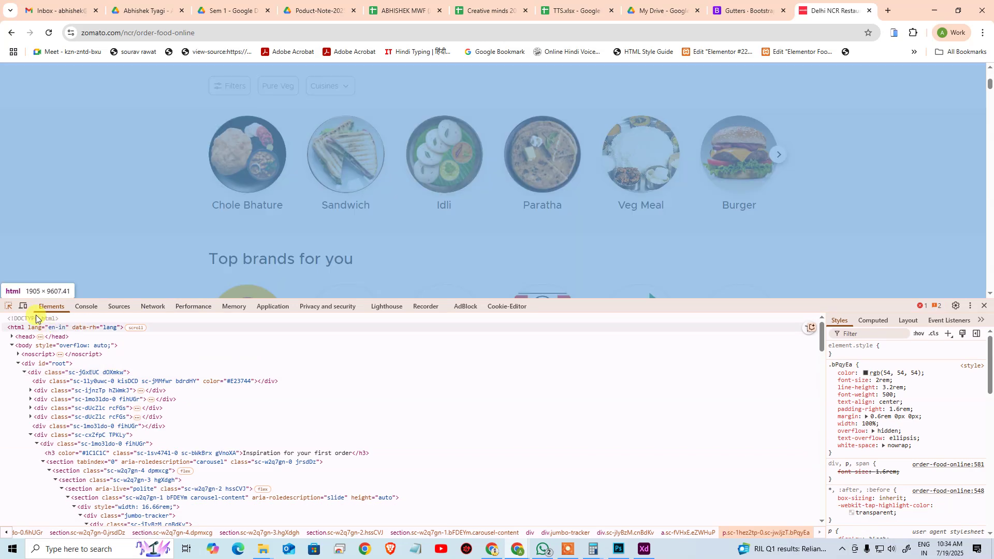
pyautogui.click(8, 306)
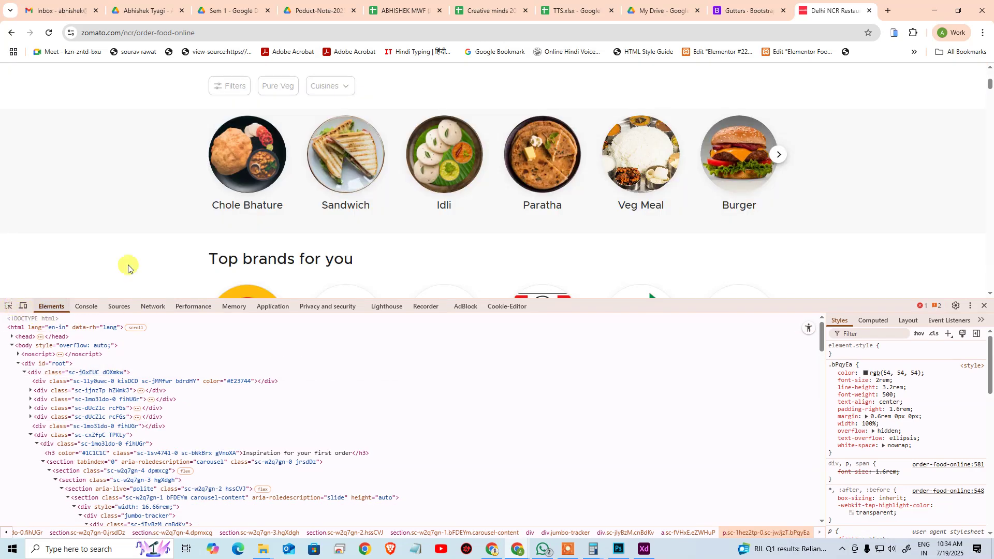
pyautogui.click(8, 306)
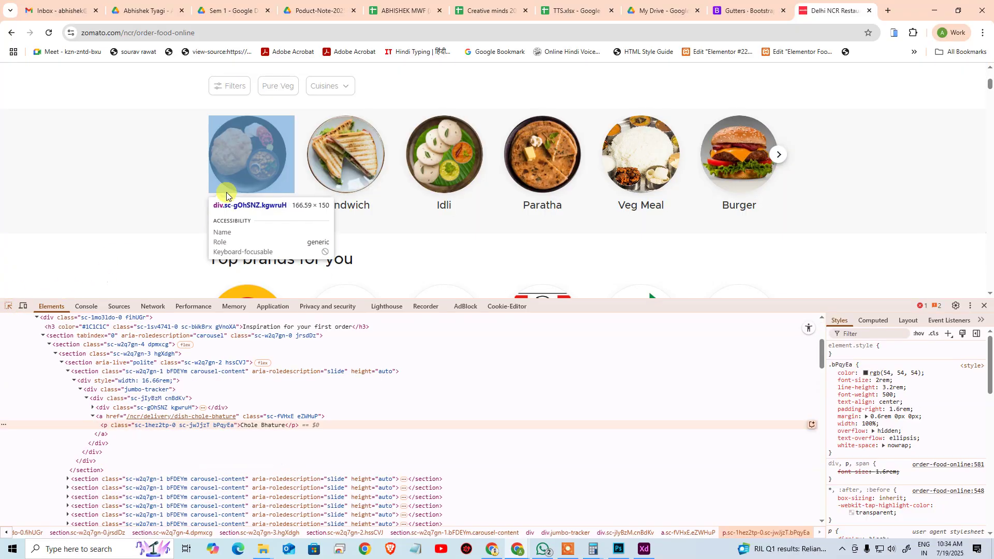
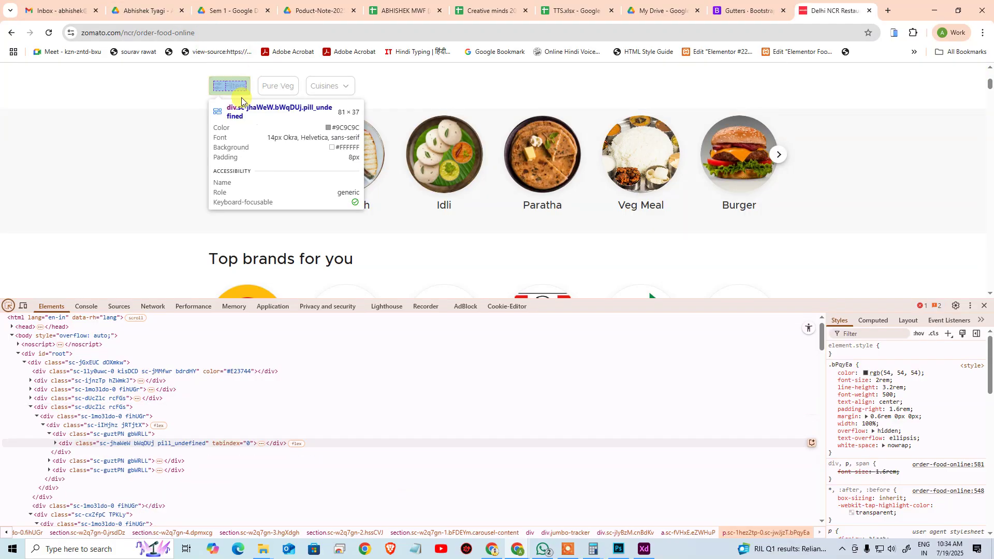
# Capture the Chole Bhature and Sandwich items from the Zomato page and paste the image below the grid in Adobe XD.
pyautogui.press('super+shift+s')
pyautogui.moveTo(196, 105); pyautogui.dragTo(398, 232)
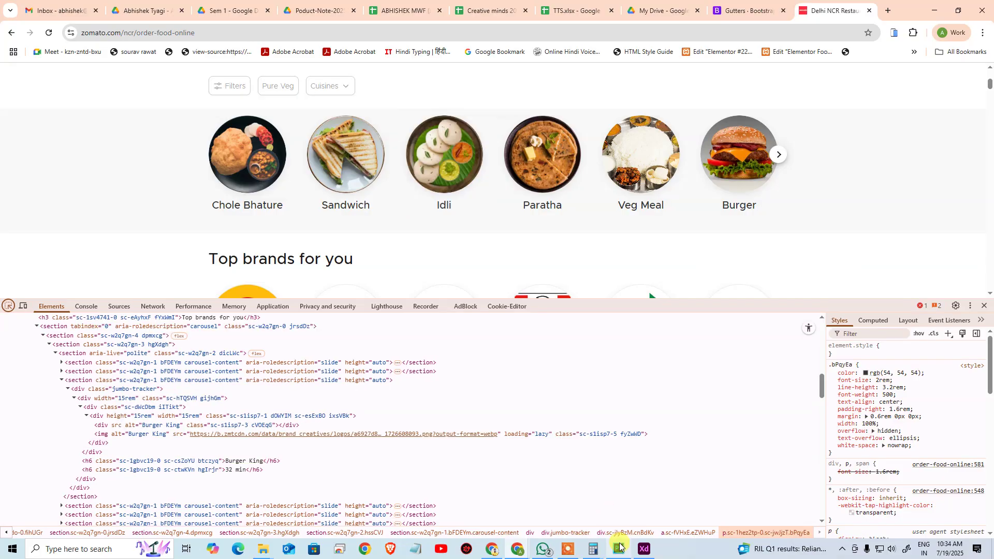
pyautogui.click(644, 549)
pyautogui.hotkey('ctrl', 'v')
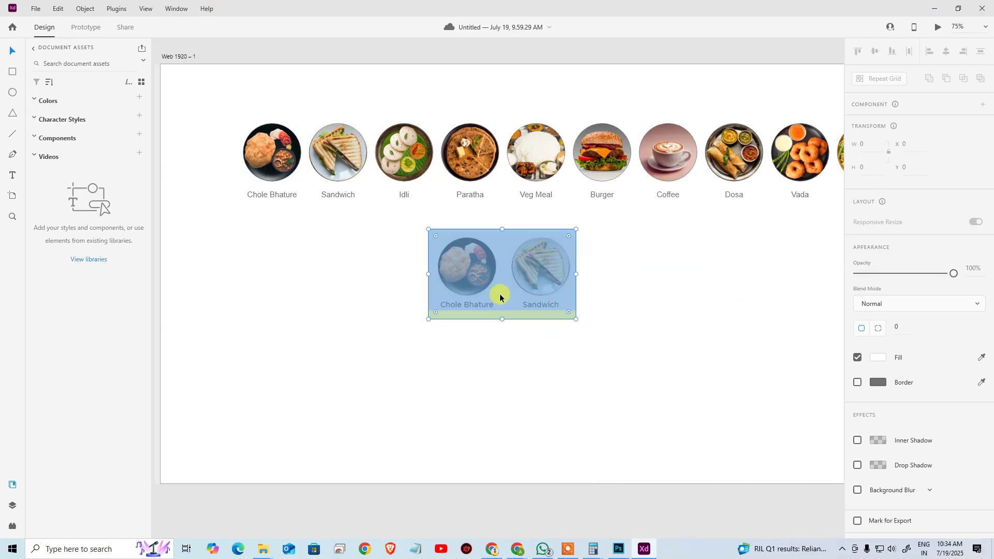
pyautogui.click(699, 393)
# Measure the gap between the two pasted circles with a temporary rectangle about 40 px wide.
pyautogui.press('z')
pyautogui.click(494, 261)
pyautogui.moveTo(497, 264); pyautogui.dragTo(503, 266)
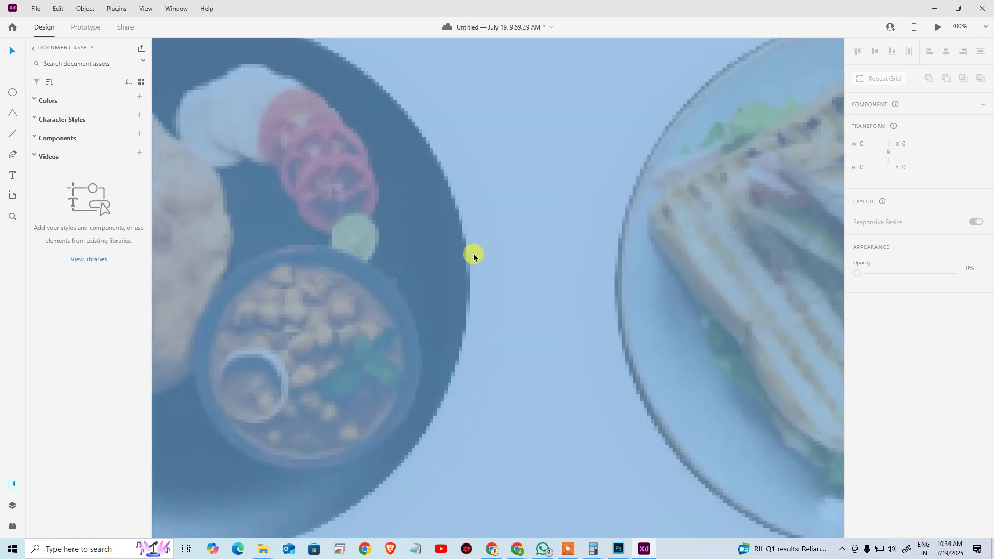
pyautogui.click(15, 73)
pyautogui.moveTo(470, 264); pyautogui.dragTo(615, 343)
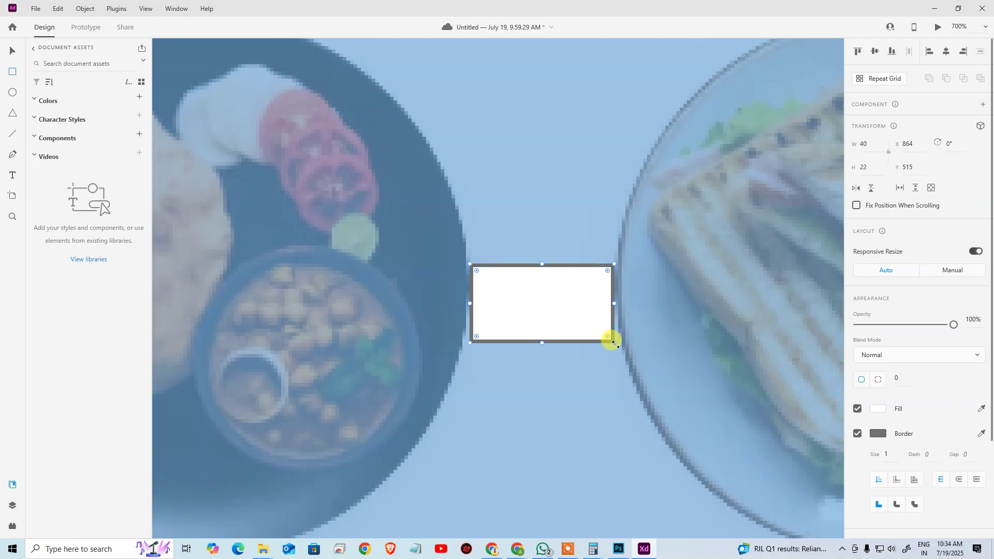
pyautogui.click(857, 434)
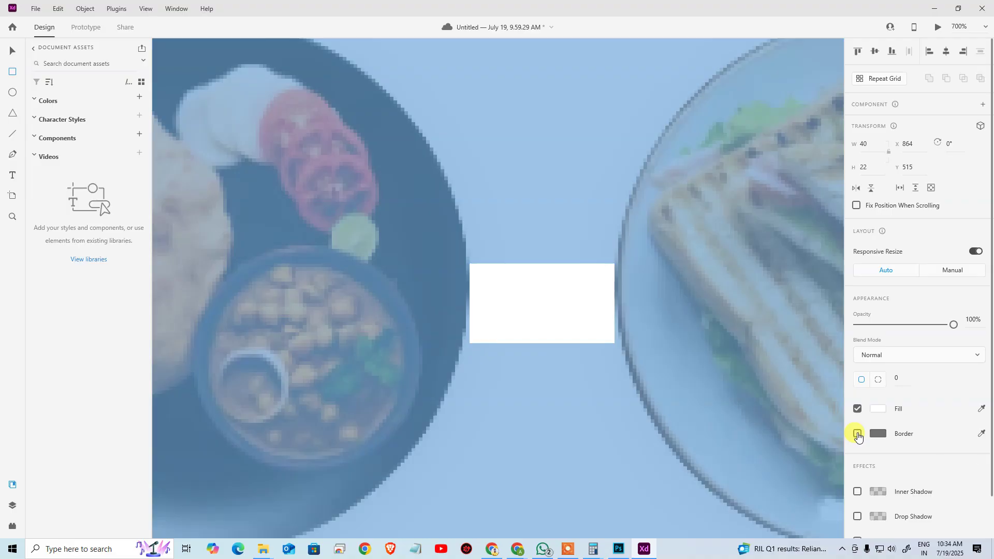
pyautogui.click(857, 434)
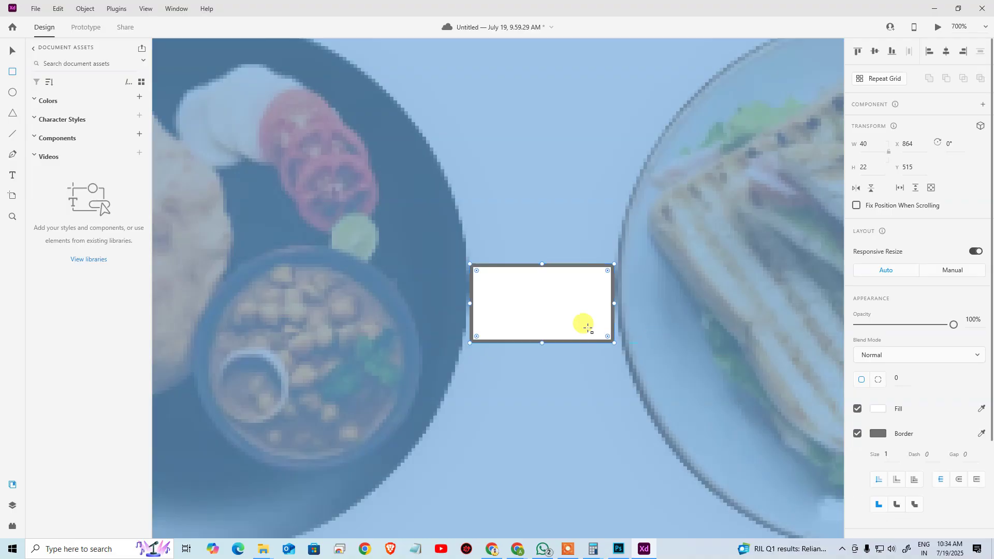
pyautogui.hotkey('ctrl', '0')
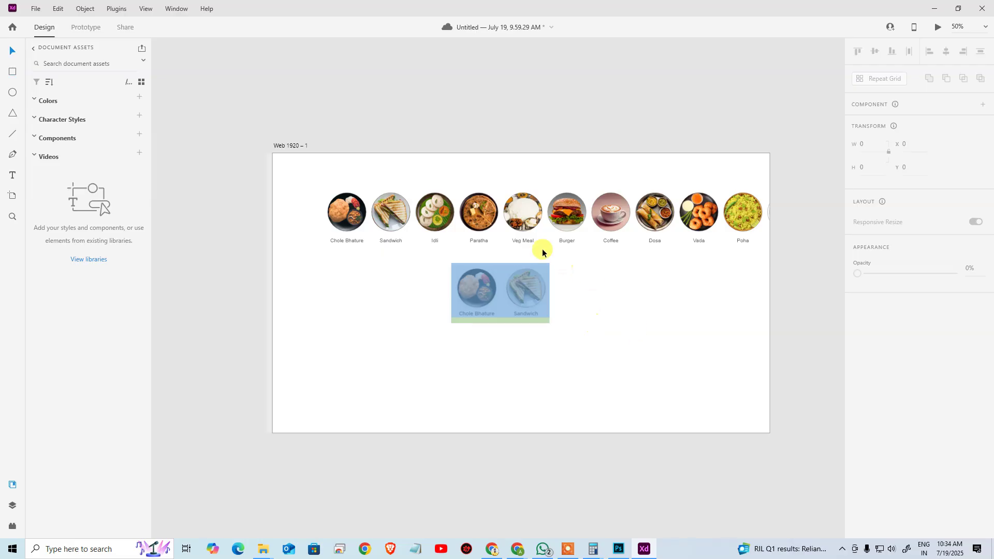
# Widen the repeat grid's column spacing to a total width of about 2070 px and delete the pasted screenshot.
pyautogui.click(471, 209)
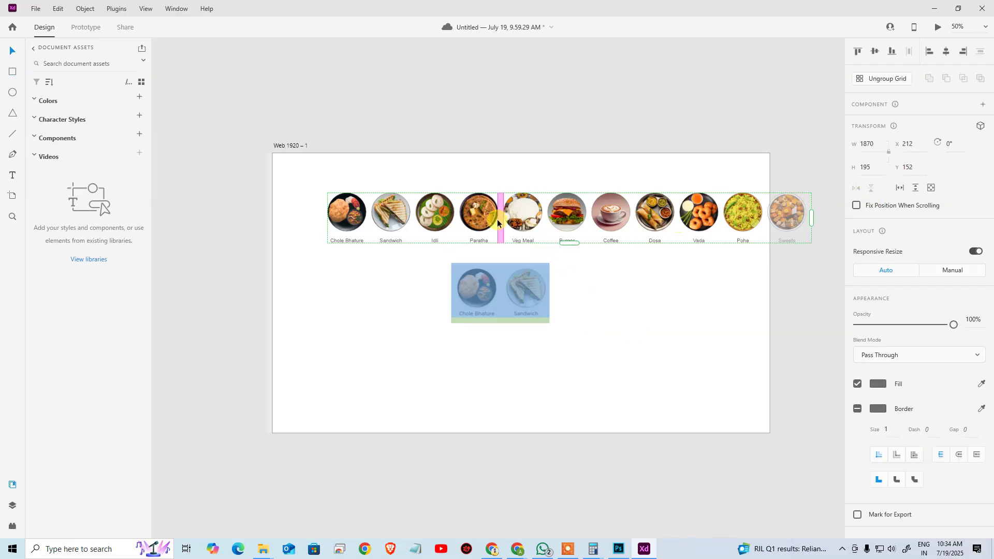
pyautogui.moveTo(459, 215); pyautogui.dragTo(473, 219)
pyautogui.click(644, 322)
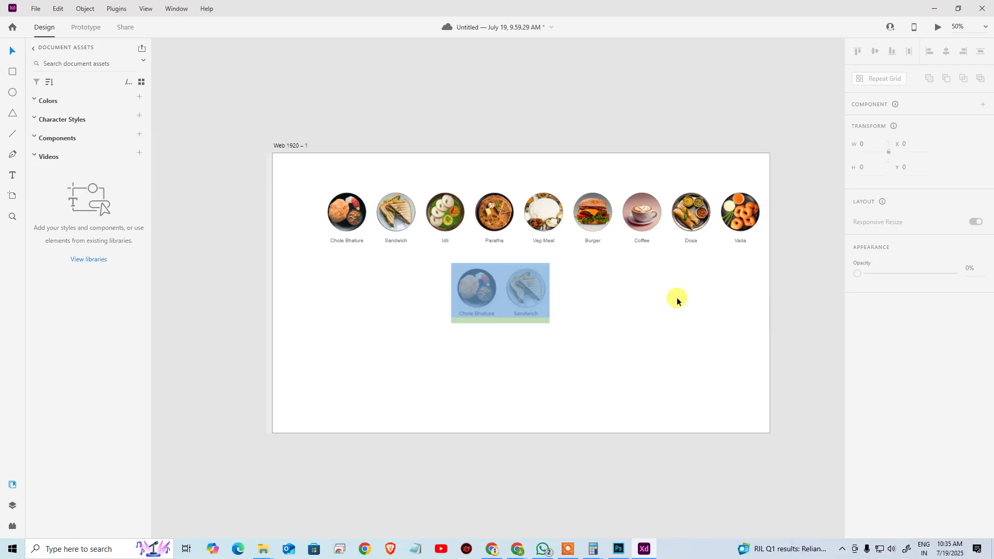
pyautogui.click(539, 300)
pyautogui.click(757, 332)
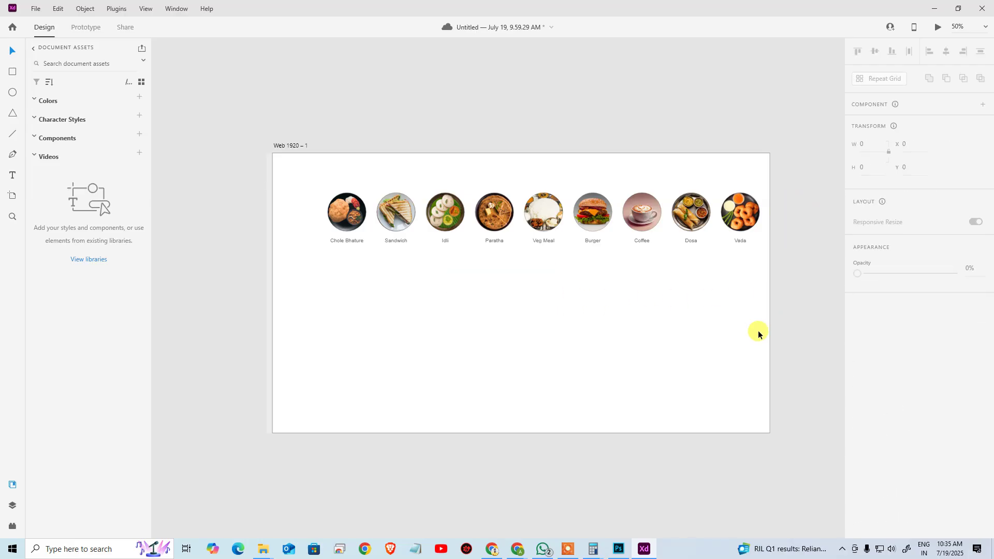
# Check the Zomato carousel and shorten the repeat grid to six dishes, about 1123 px wide.
pyautogui.click(684, 271)
pyautogui.hotkey('alt', 'Tab')
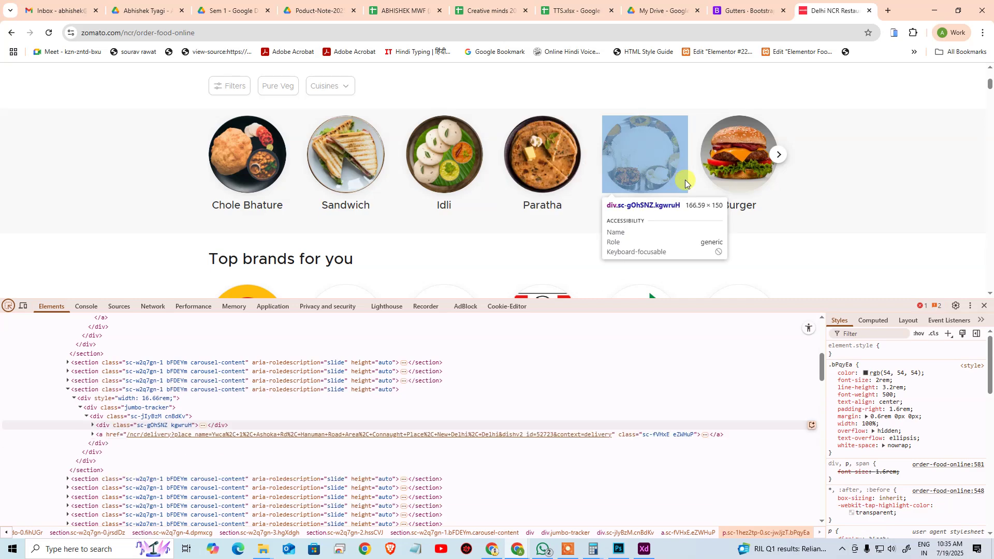
pyautogui.hotkey('alt', 'Tab')
pyautogui.hscroll(3, 584, 326)
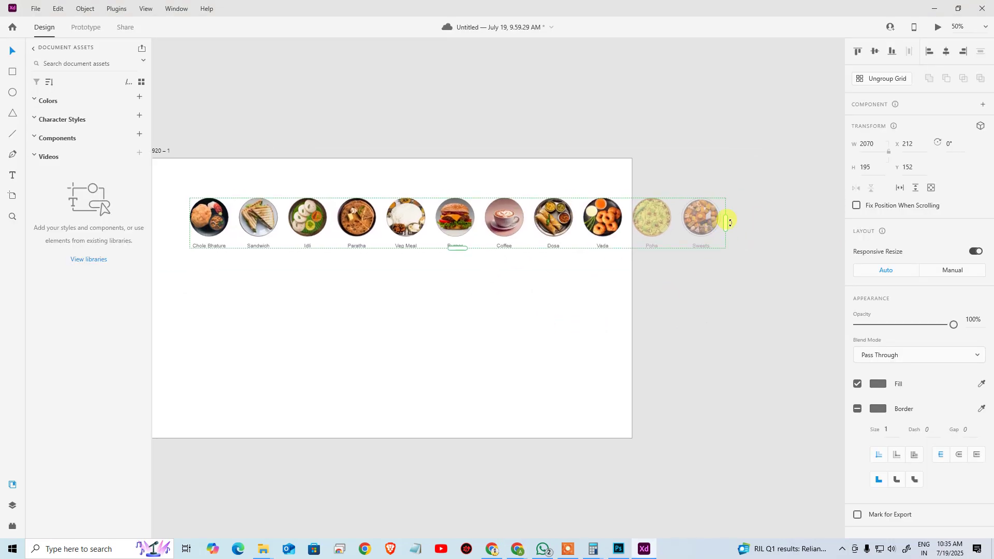
pyautogui.moveTo(725, 222); pyautogui.dragTo(481, 242)
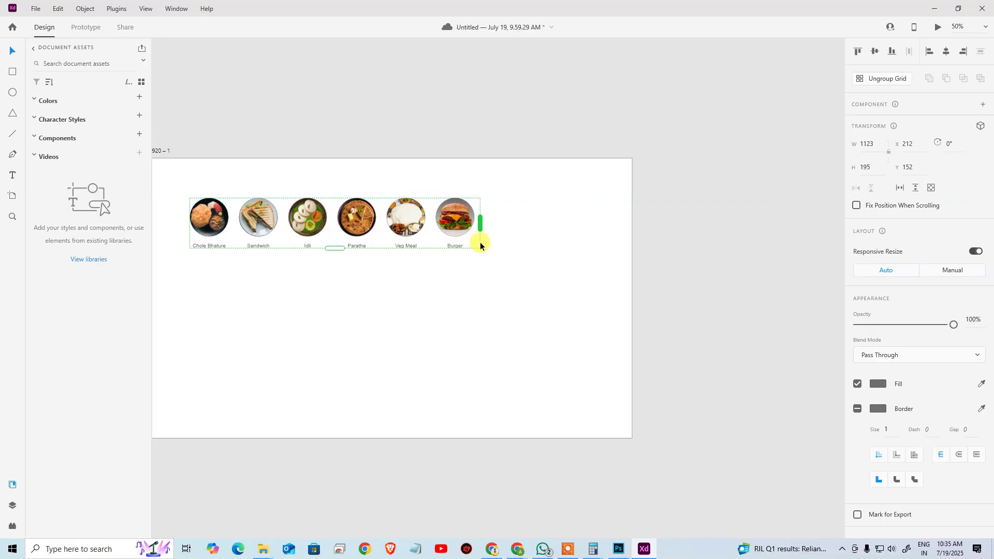
# Center the grid on the artboard and move it up to about X 399, Y 189.
pyautogui.click(875, 51)
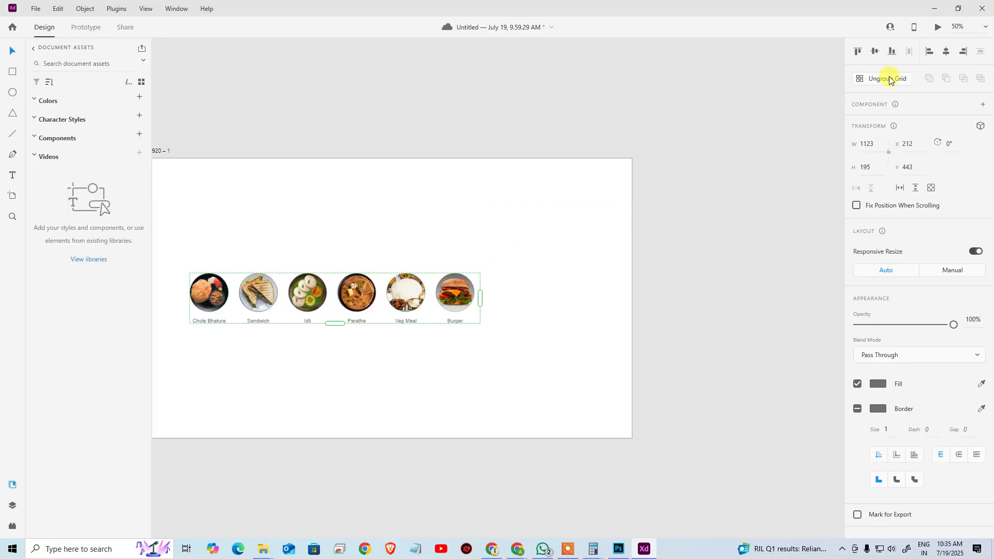
pyautogui.click(946, 50)
pyautogui.click(717, 309)
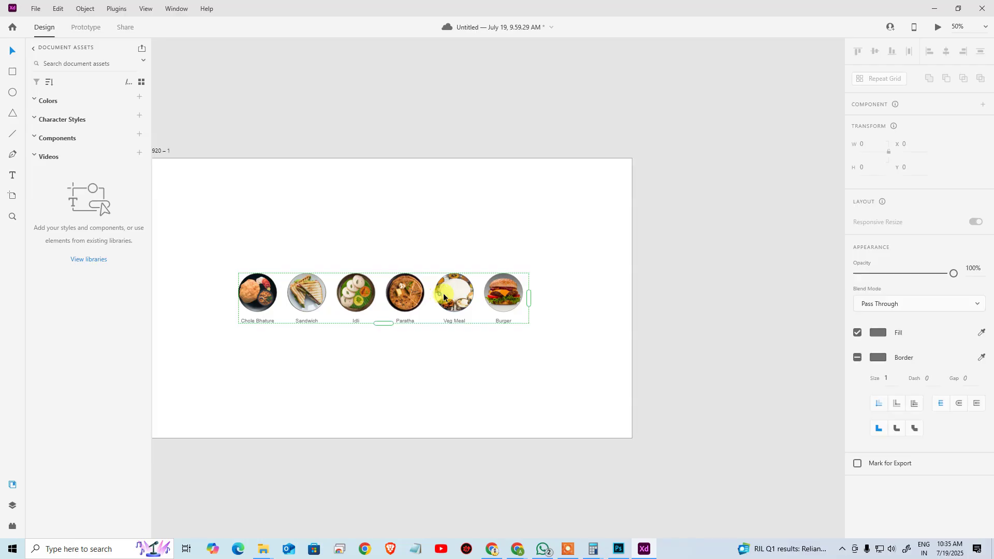
pyautogui.moveTo(458, 303); pyautogui.dragTo(449, 238)
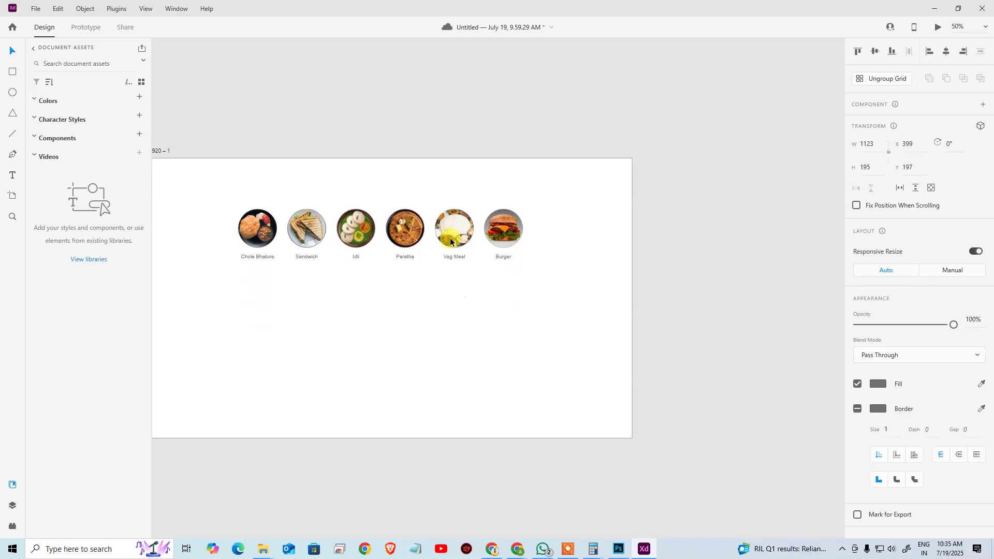
pyautogui.click(549, 322)
pyautogui.moveTo(485, 320); pyautogui.dragTo(598, 332)
pyautogui.click(567, 242)
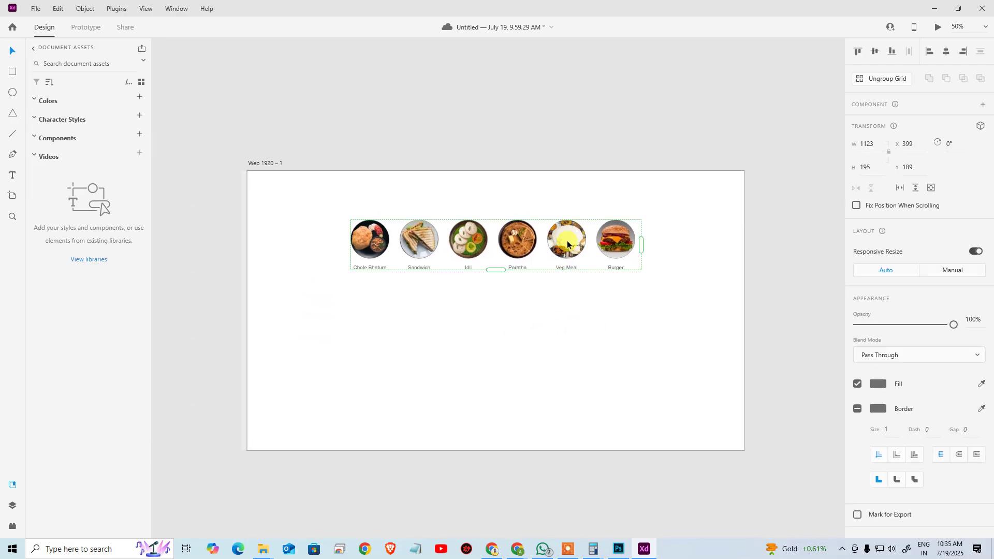
pyautogui.click(454, 412)
pyautogui.click(214, 131)
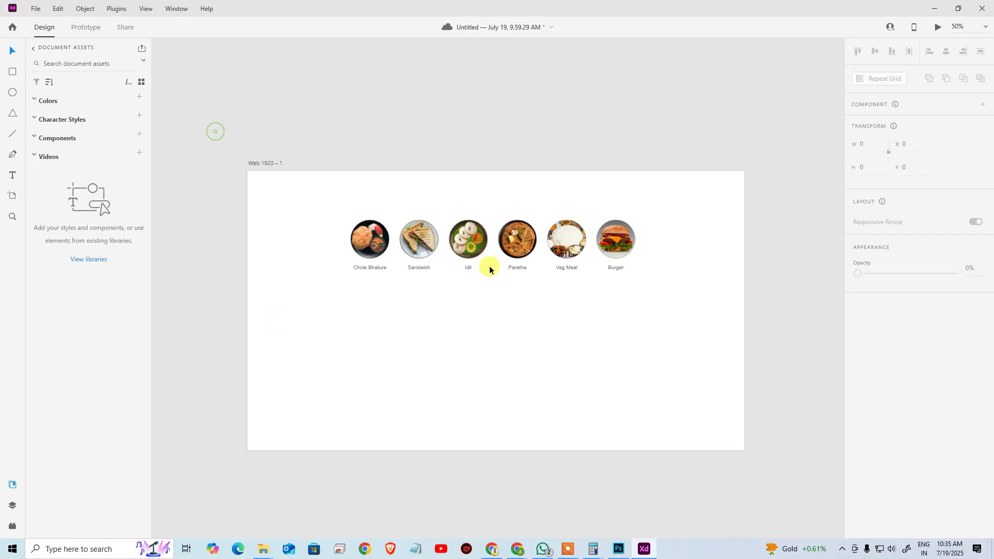
# Make the grid a horizontal scroll group with a viewport from X 399, about 1114 px wide, covering six dishes.
pyautogui.click(471, 240)
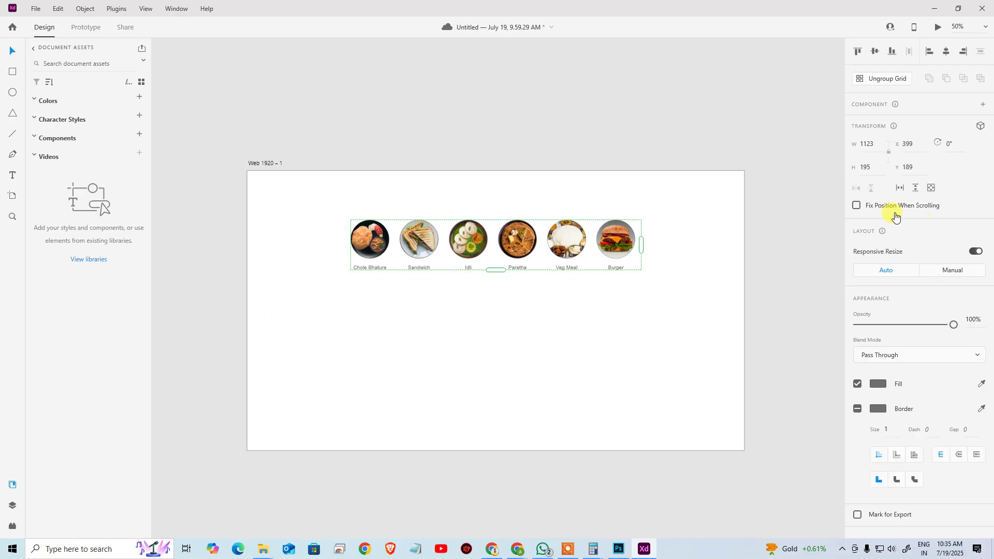
pyautogui.click(900, 187)
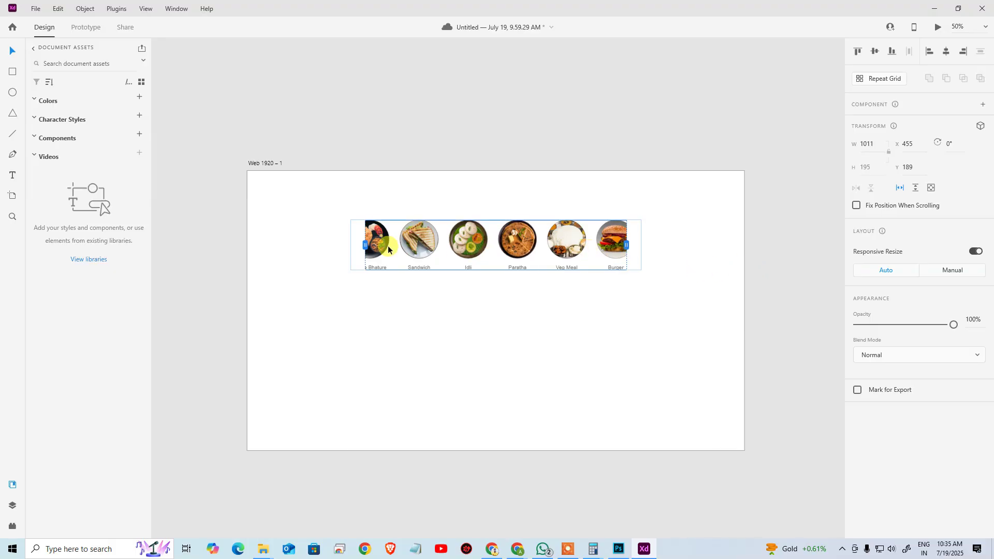
pyautogui.moveTo(365, 245); pyautogui.dragTo(347, 249)
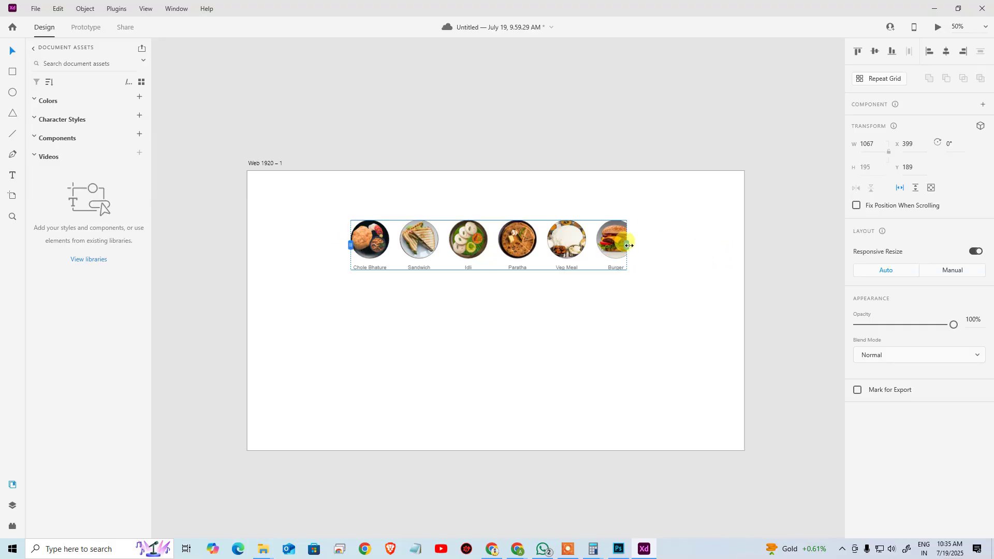
pyautogui.moveTo(629, 245); pyautogui.dragTo(639, 246)
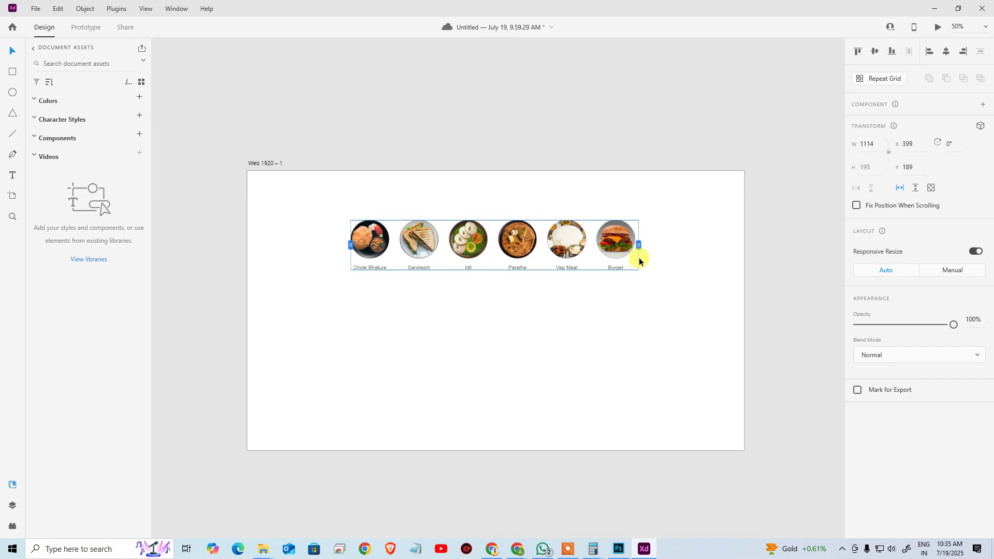
# Preview the horizontal scroll group and close the preview.
pyautogui.click(680, 322)
pyautogui.click(603, 249)
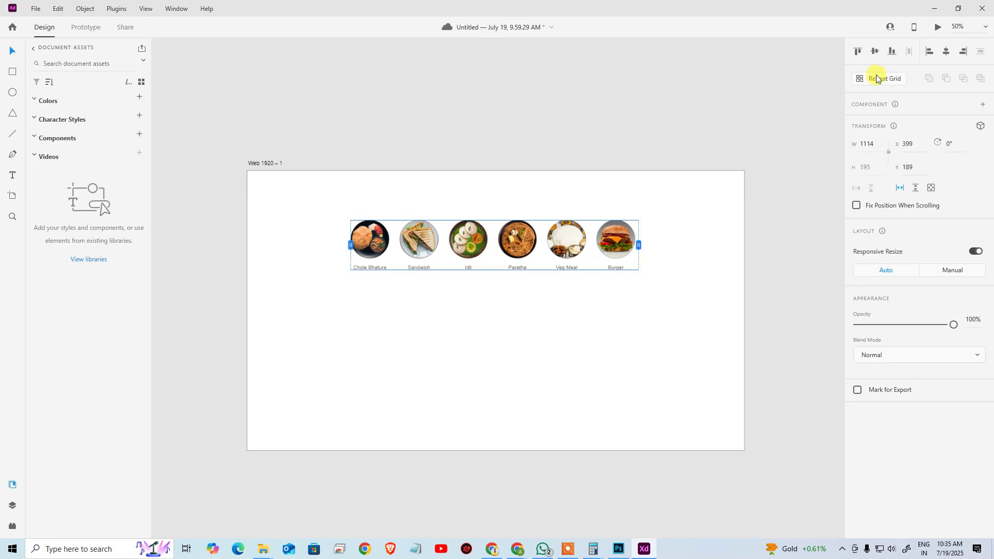
pyautogui.click(936, 29)
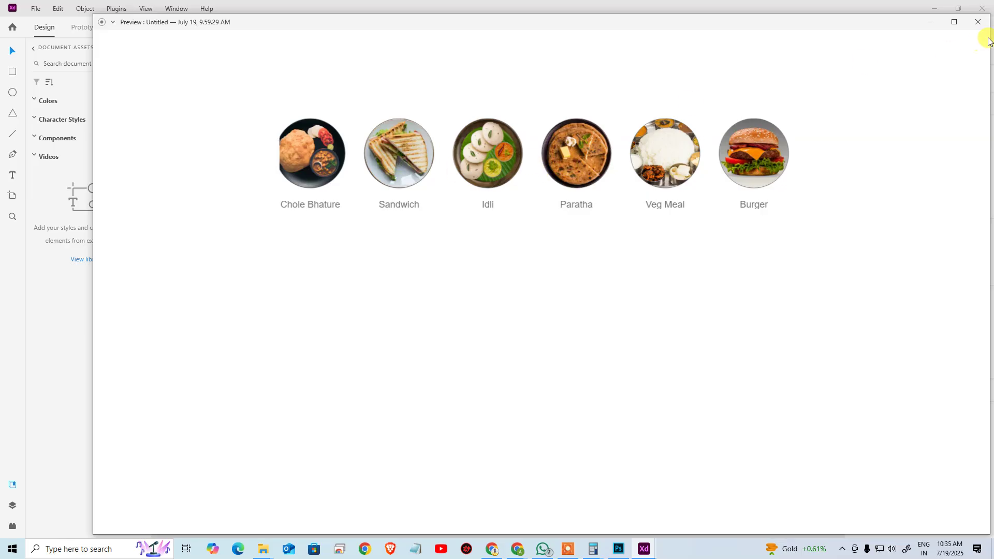
pyautogui.click(978, 21)
# Extend the repeat grid inside the scroll group past the artboard's edge to include the remaining dishes.
pyautogui.click(519, 241)
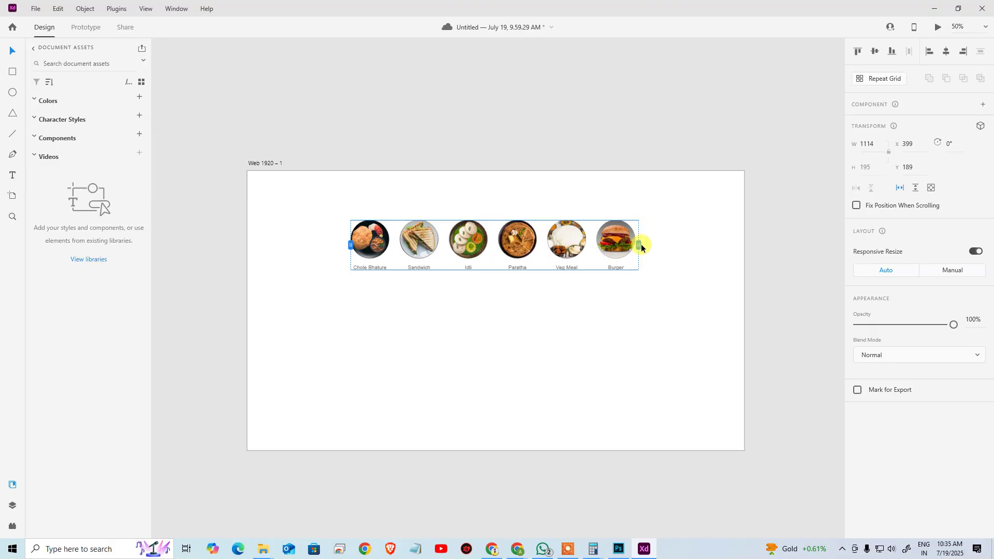
pyautogui.moveTo(641, 247); pyautogui.dragTo(369, 316)
pyautogui.hotkey('ctrl', 'z')
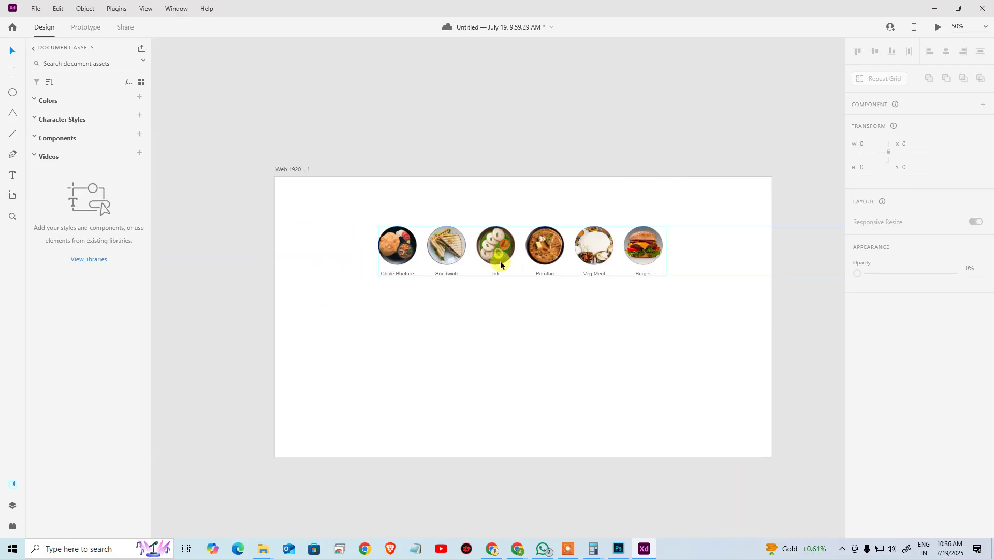
pyautogui.click(517, 246)
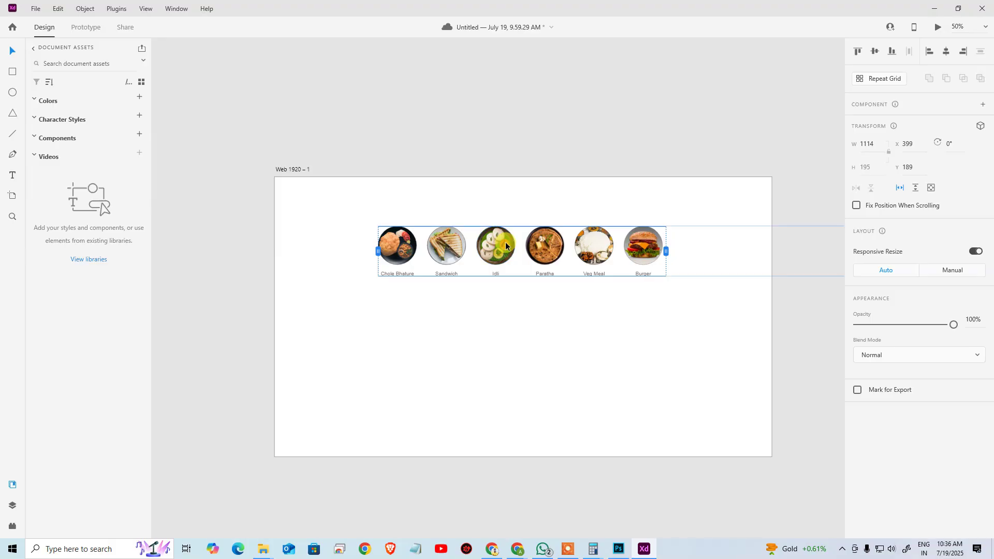
# Preview the carousel and scroll through its dishes in both directions to test the horizontal scrolling.
pyautogui.hotkey('ctrl', 'Return')
pyautogui.moveTo(752, 152); pyautogui.dragTo(247, 211)
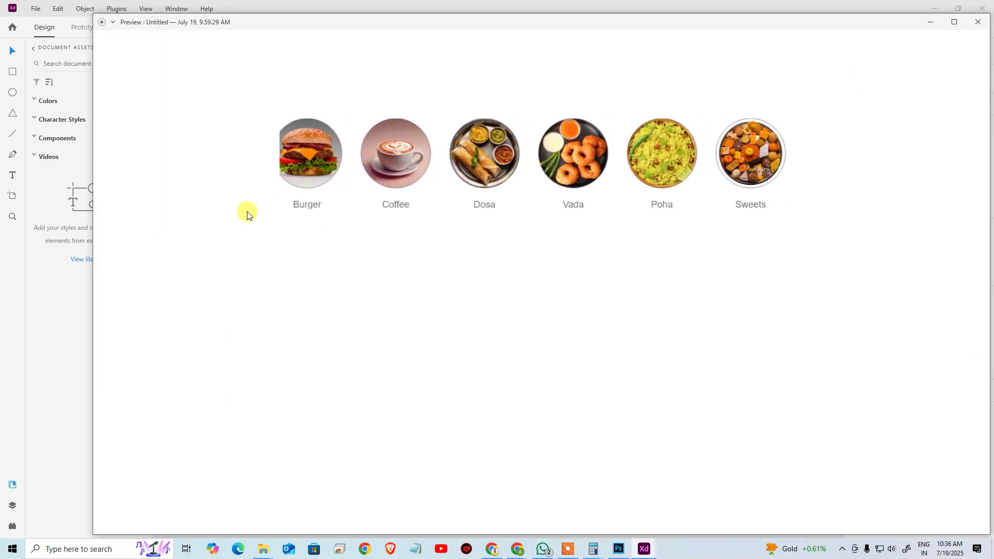
pyautogui.moveTo(359, 218); pyautogui.dragTo(754, 215)
pyautogui.moveTo(890, 215); pyautogui.dragTo(204, 220)
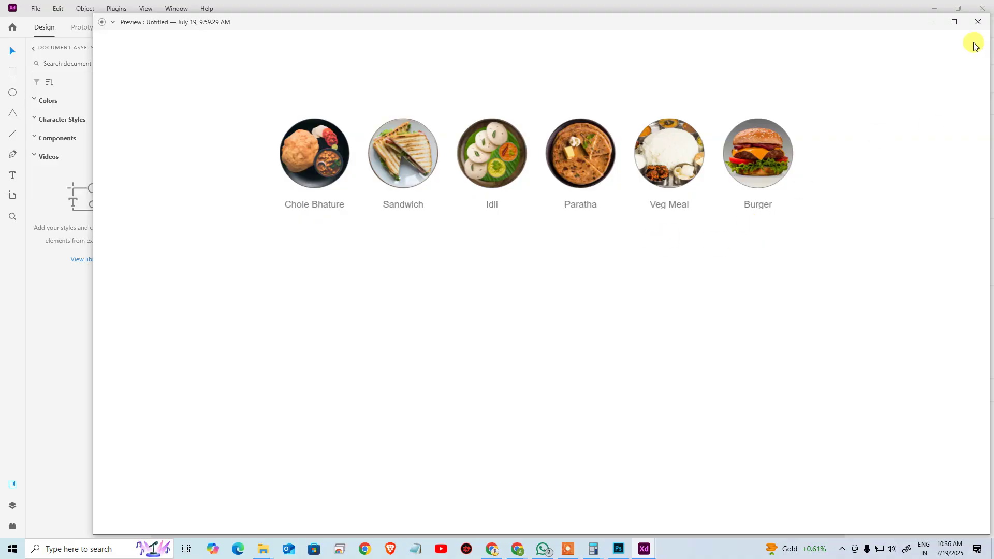
pyautogui.click(977, 21)
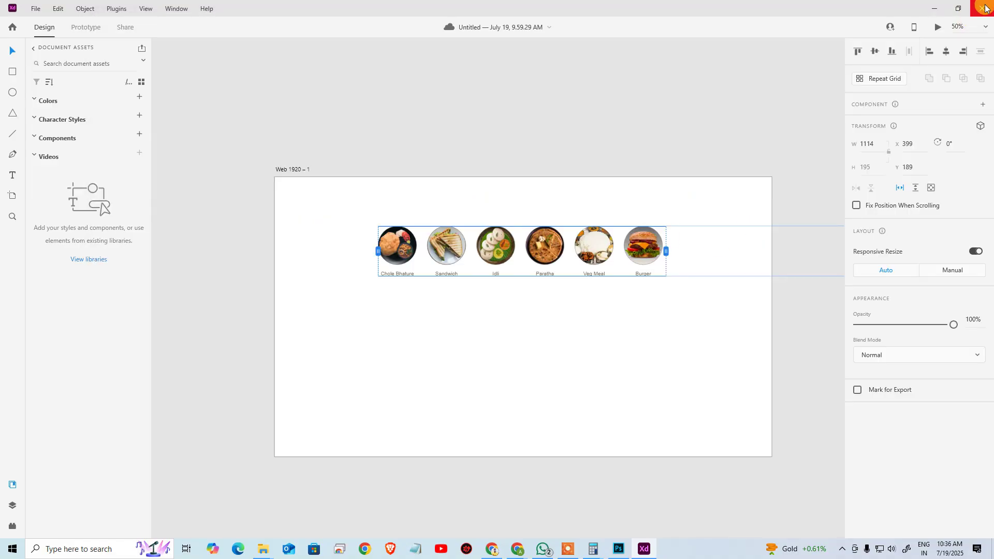
# Close the design without saving its changes and close the Zomato page in the browser.
pyautogui.click(984, 8)
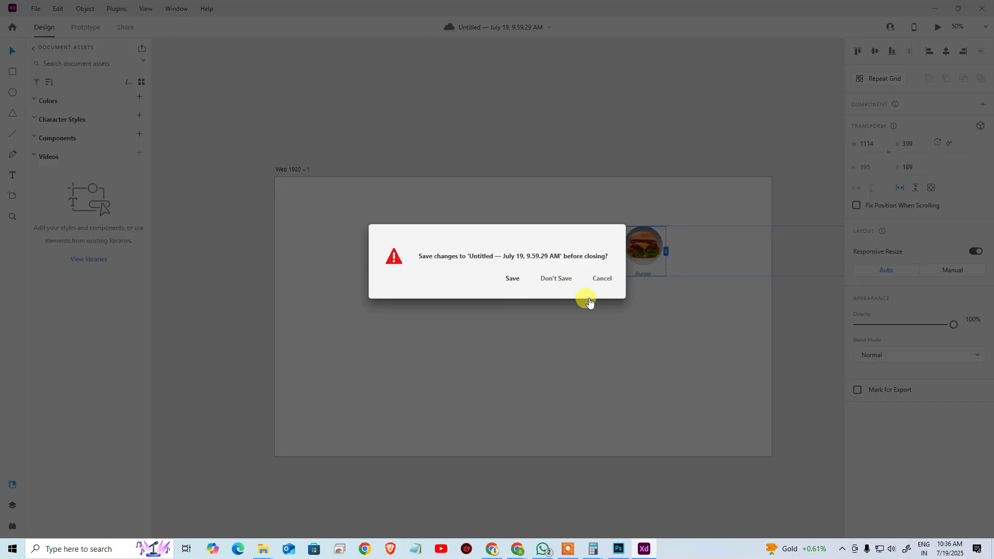
pyautogui.click(565, 285)
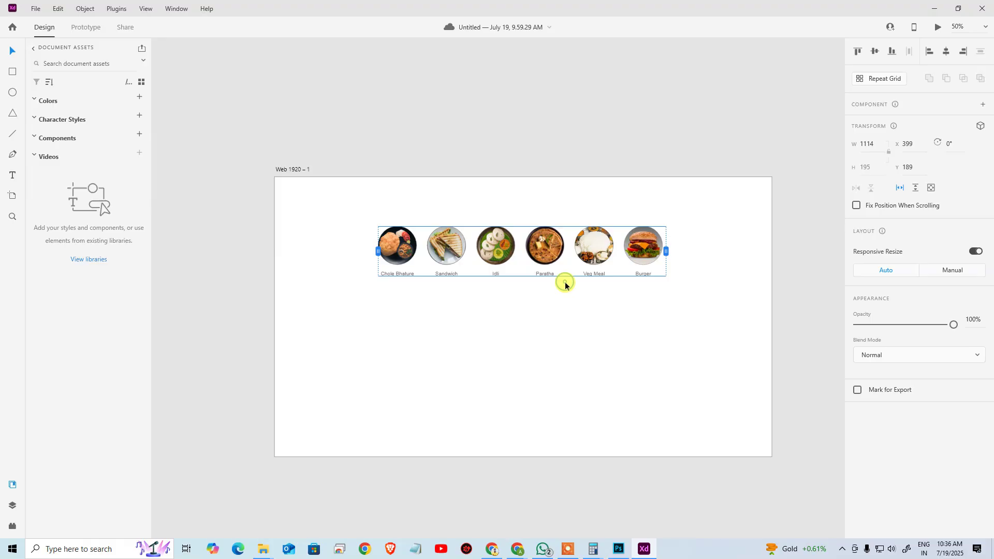
pyautogui.click(983, 10)
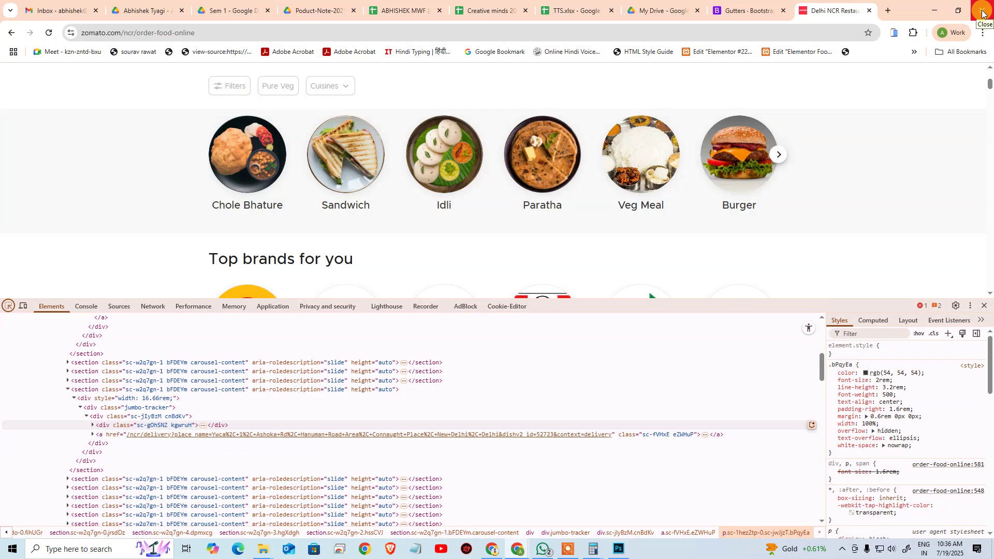
pyautogui.hotkey('ctrl', 'w')
pyautogui.hotkey('ctrl', 'w')
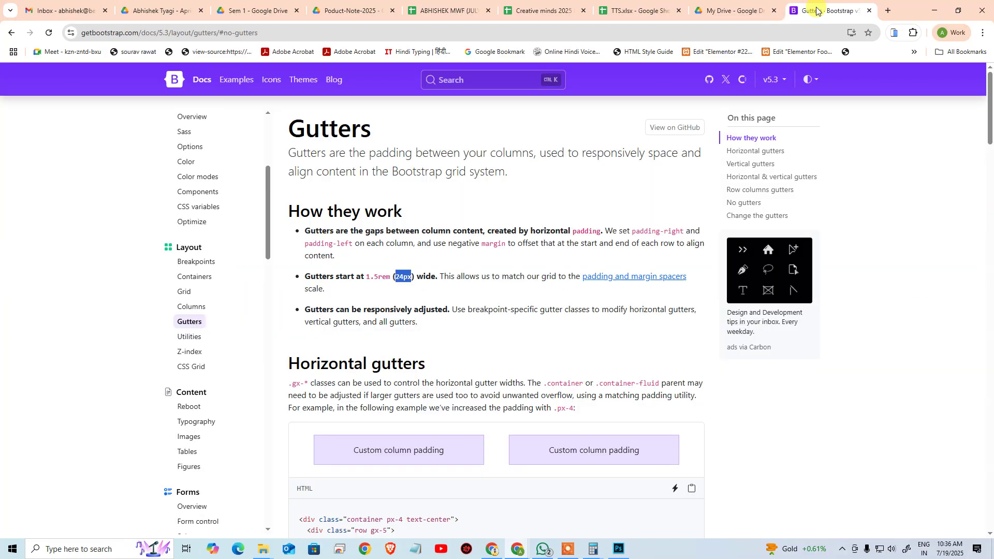